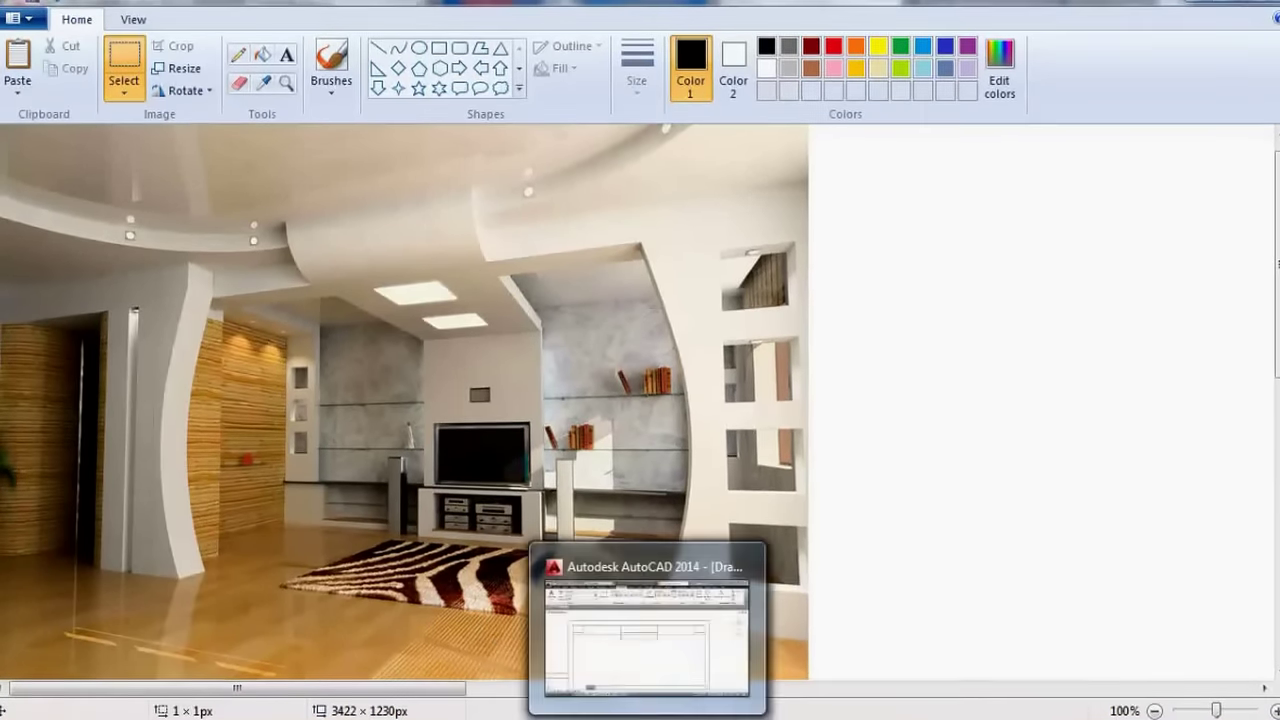
Switch from Paint to the AutoCAD floor-plan drawing and zoom out to the whole plan.
{"action": "left_click", "coordinate": [640, 711]}
{"action": "scroll", "coordinate": [566, 300], "scroll_direction": "down", "scroll_amount": 4}
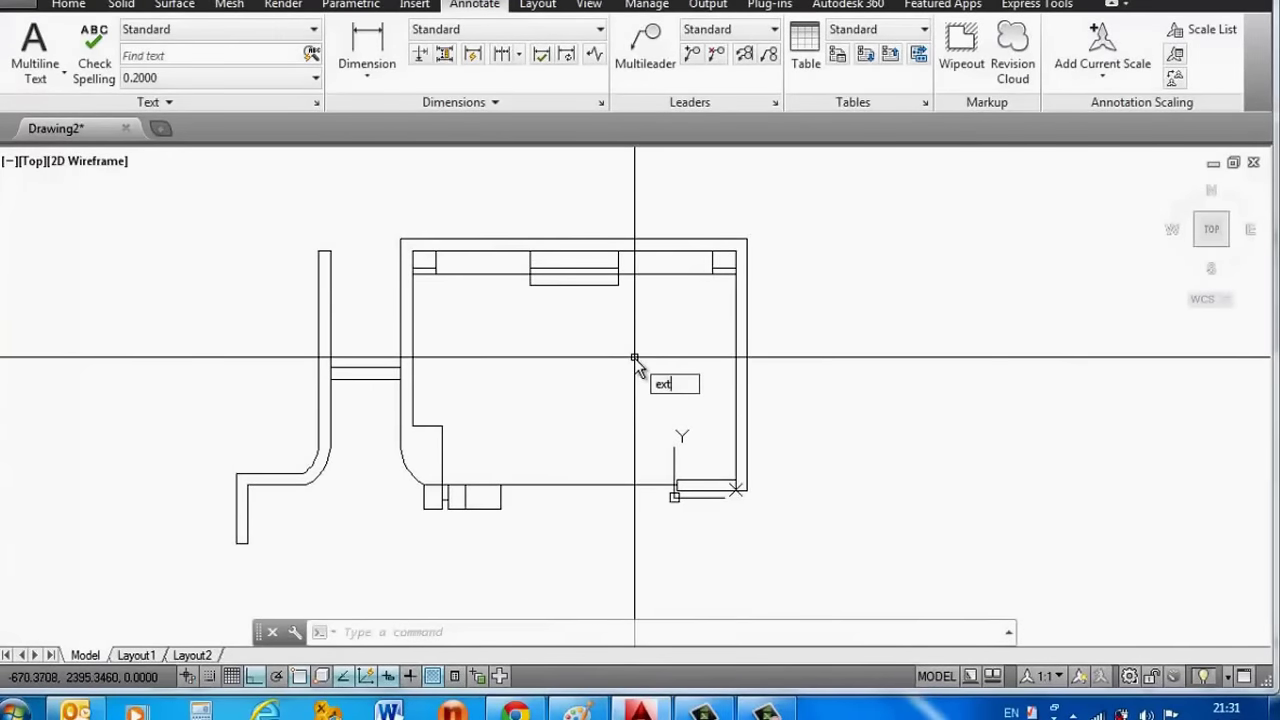
Start a solid EXTRUDE and select the room outline, connecting rectangle and L-shaped side wall.
{"action": "key", "text": "Return"}
{"action": "left_click", "coordinate": [121, 4]}
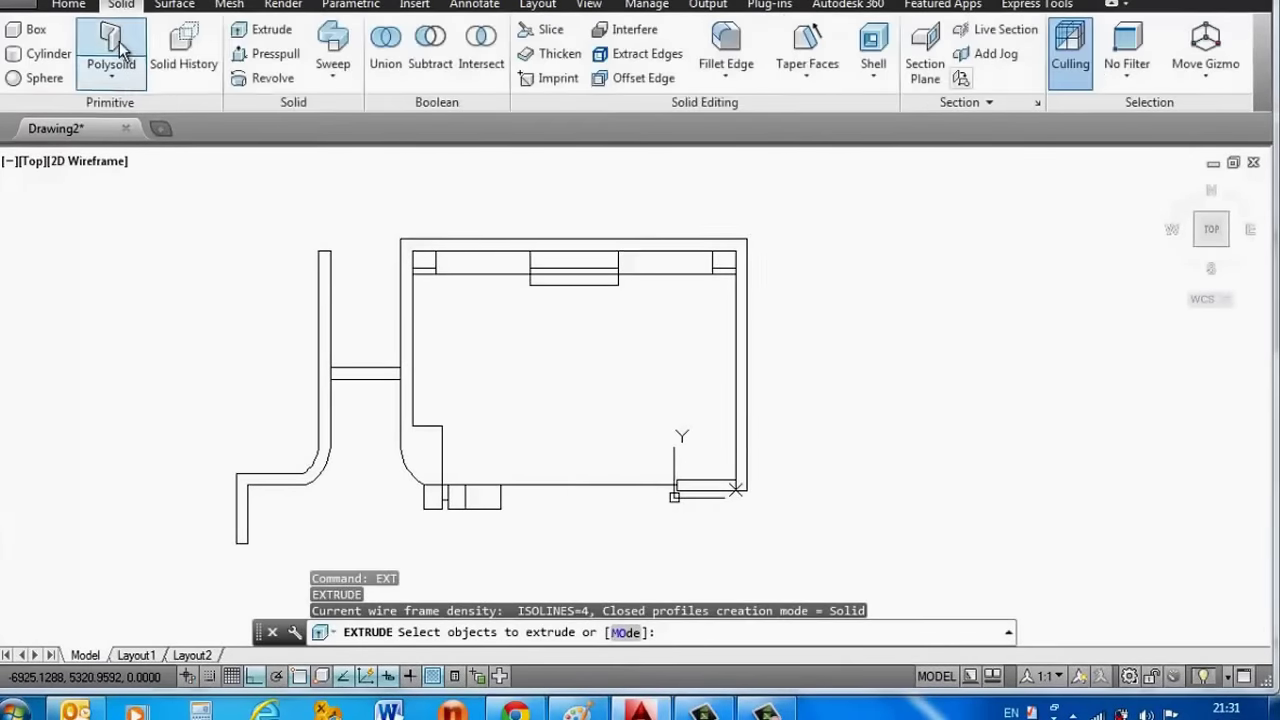
{"action": "left_click", "coordinate": [80, 5]}
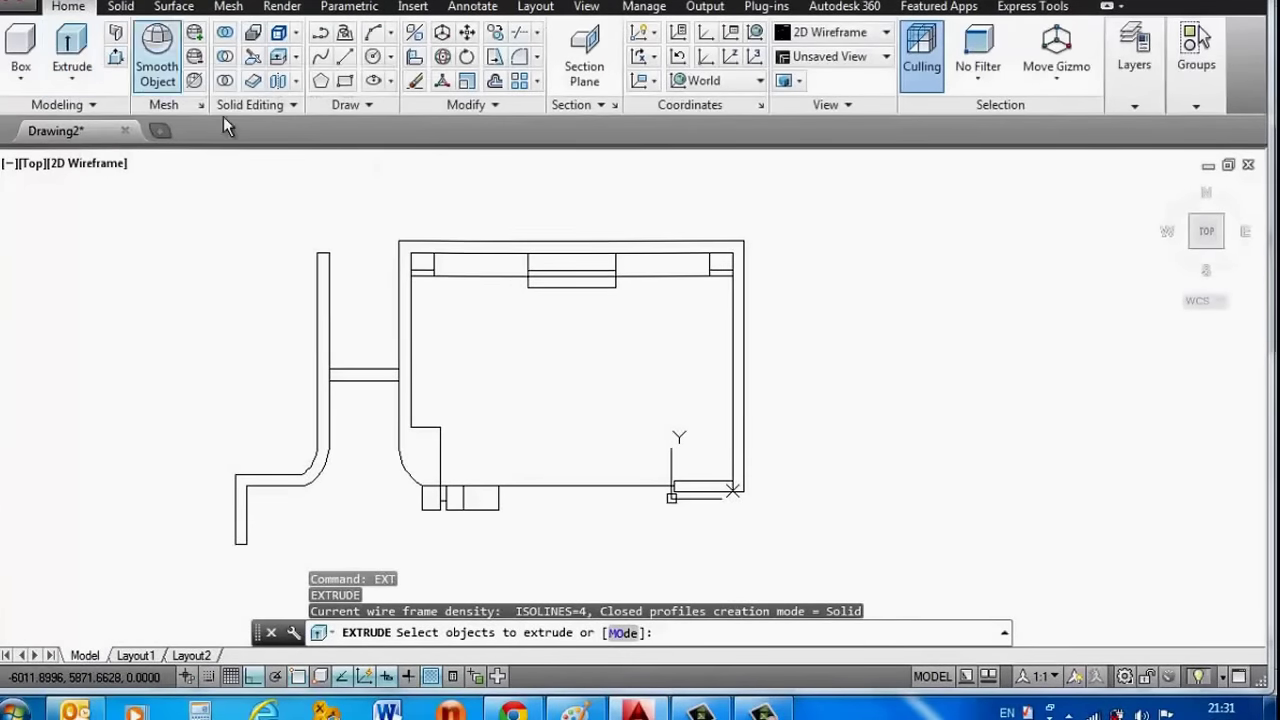
{"action": "left_click", "coordinate": [457, 241]}
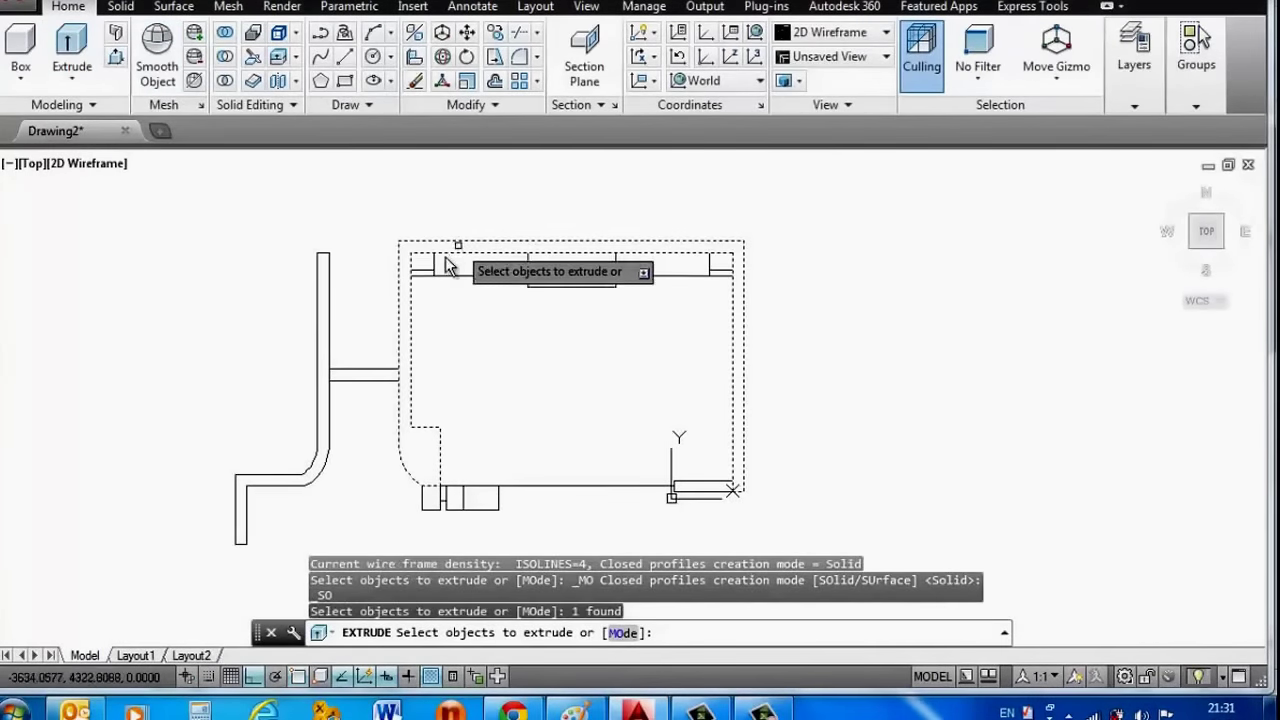
{"action": "left_click", "coordinate": [348, 372]}
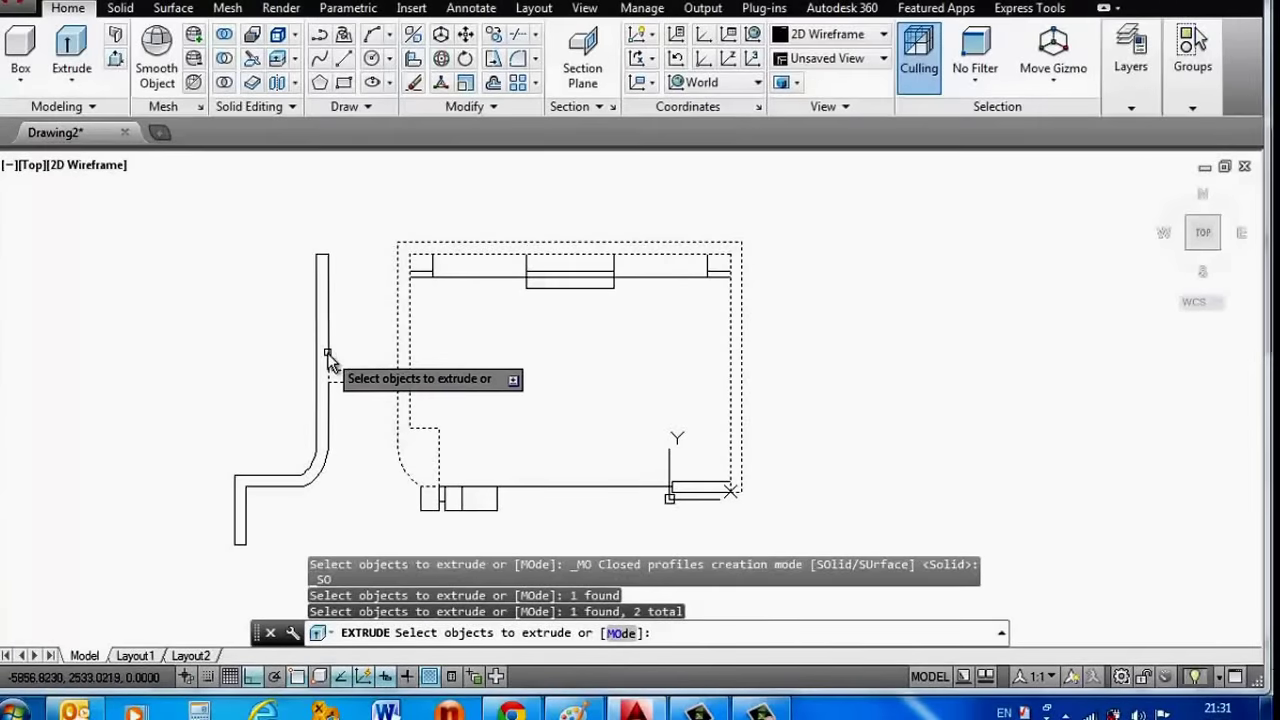
{"action": "left_click", "coordinate": [327, 355]}
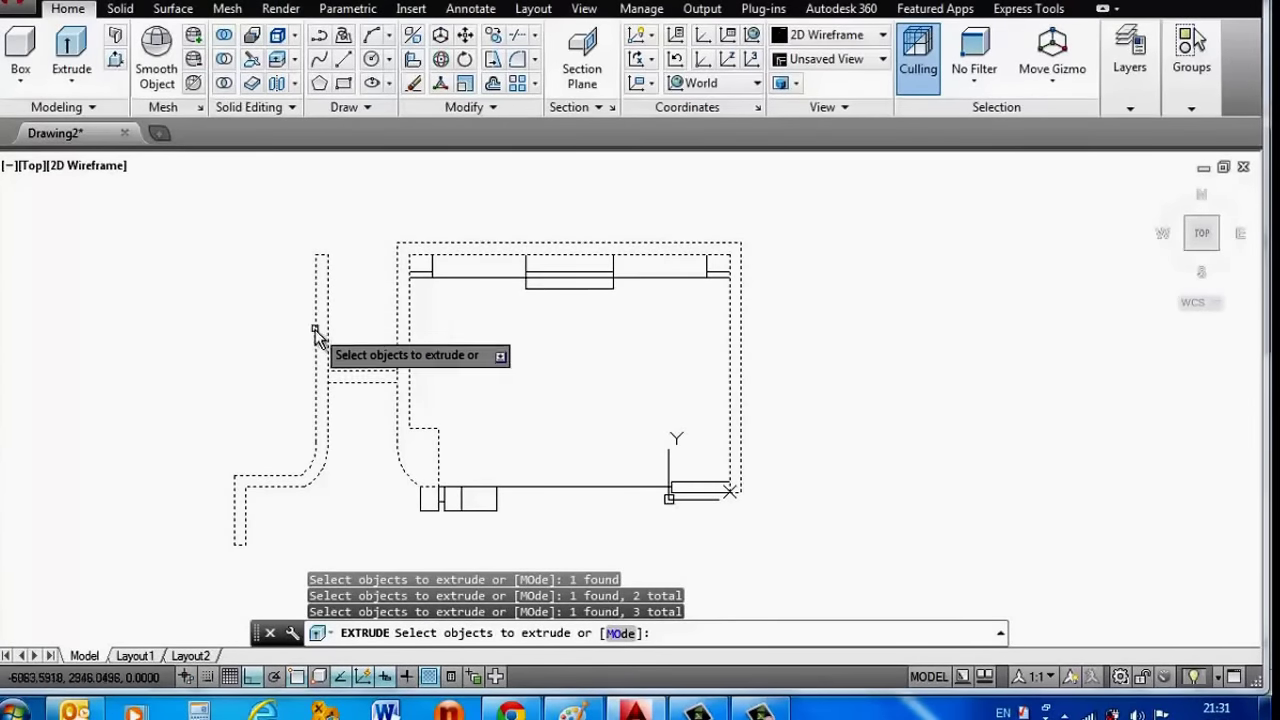
{"action": "key", "text": "Return"}
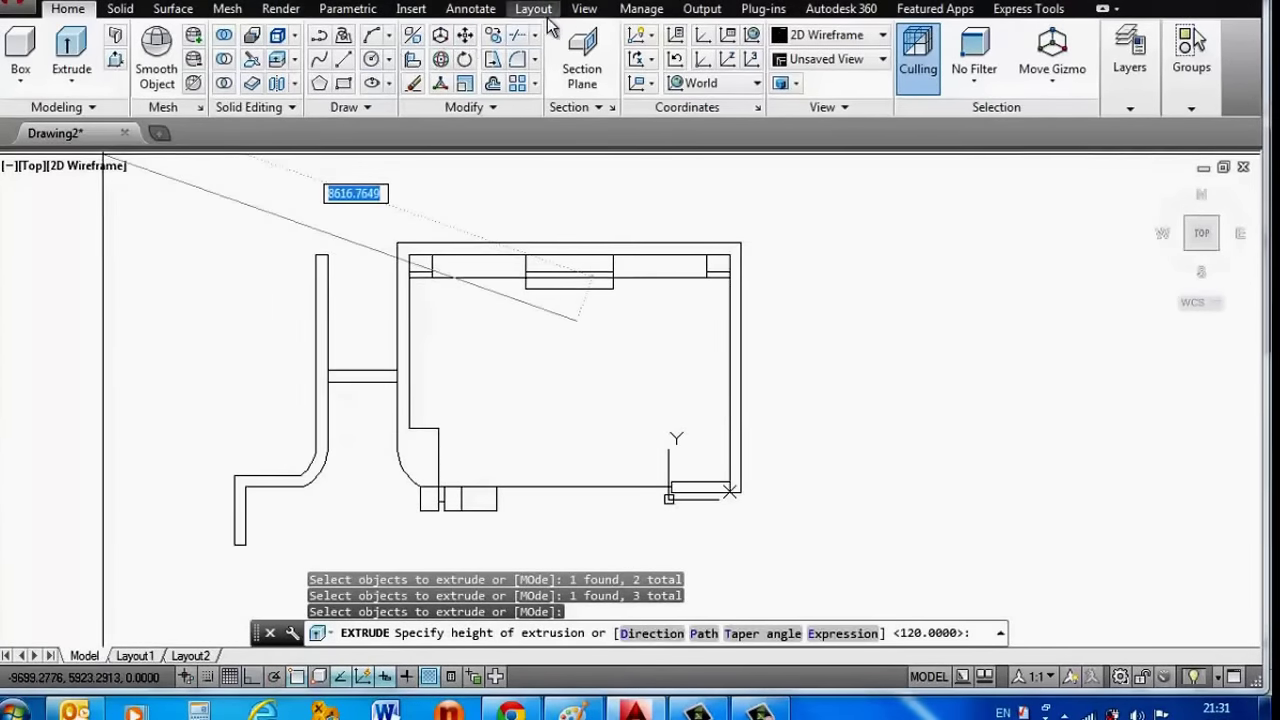
{"action": "left_click", "coordinate": [584, 9]}
Check the outlines in a tilted 3D view, then extrude them 3600 high.
{"action": "mouse_move", "coordinate": [380, 200]}
{"action": "middle_mouse_down", "text": "shift"}
{"action": "mouse_move", "coordinate": [380, 311]}
{"action": "mouse_move", "coordinate": [366, 291]}
{"action": "mouse_move", "coordinate": [397, 237]}
{"action": "middle_mouse_up", "text": "shift"}
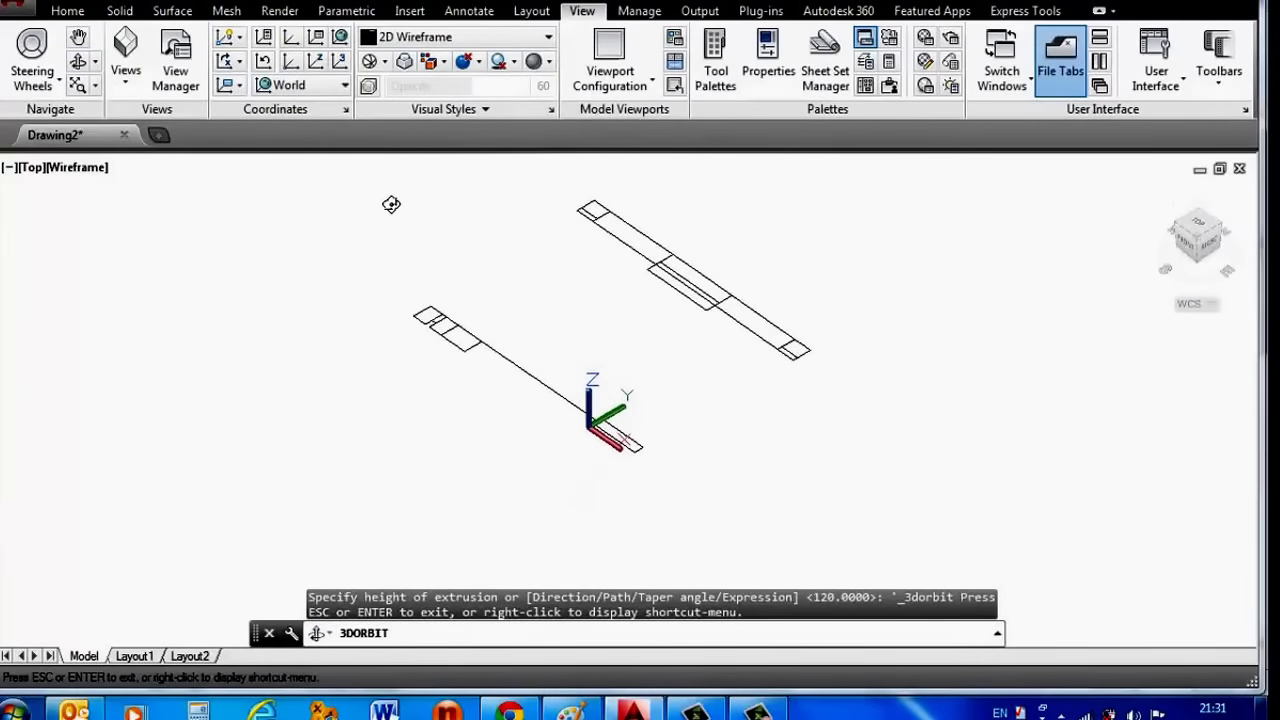
{"action": "left_click_drag", "start_coordinate": [391, 204], "coordinate": [443, 243]}
{"action": "right_click", "coordinate": [455, 234]}
{"action": "left_click", "coordinate": [468, 242]}
{"action": "type", "text": "3600"}
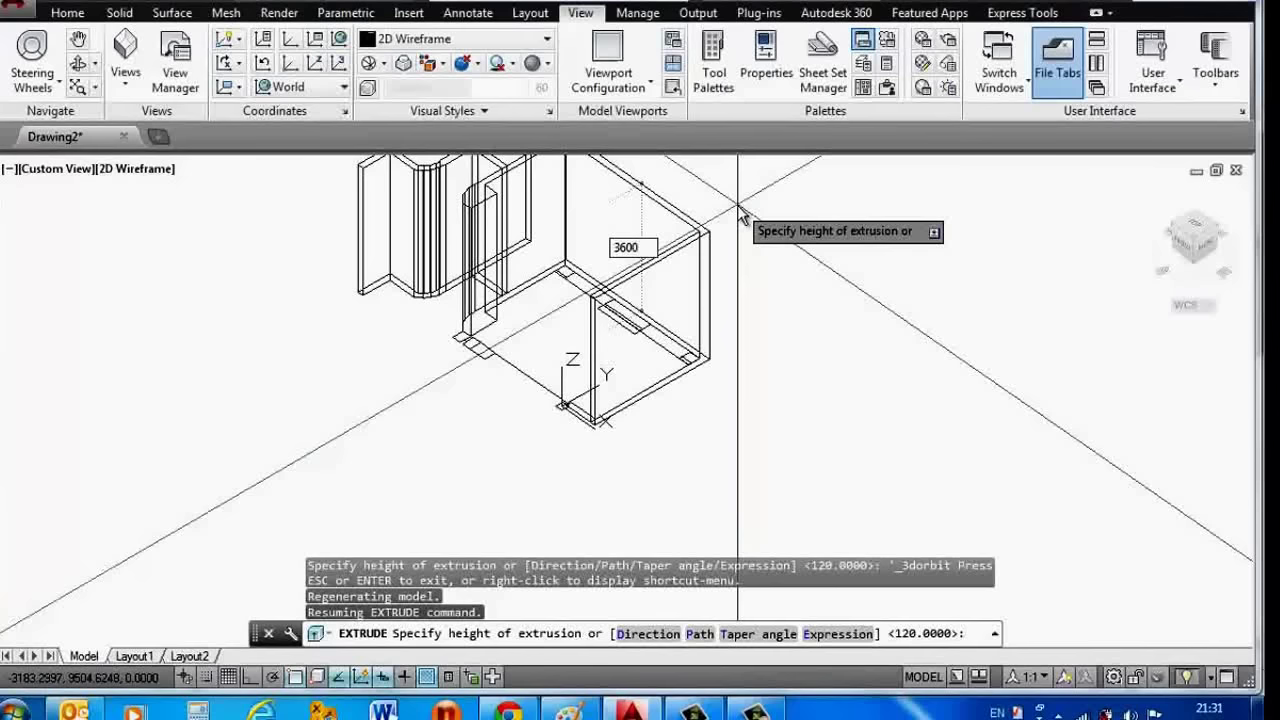
{"action": "key", "text": "Return"}
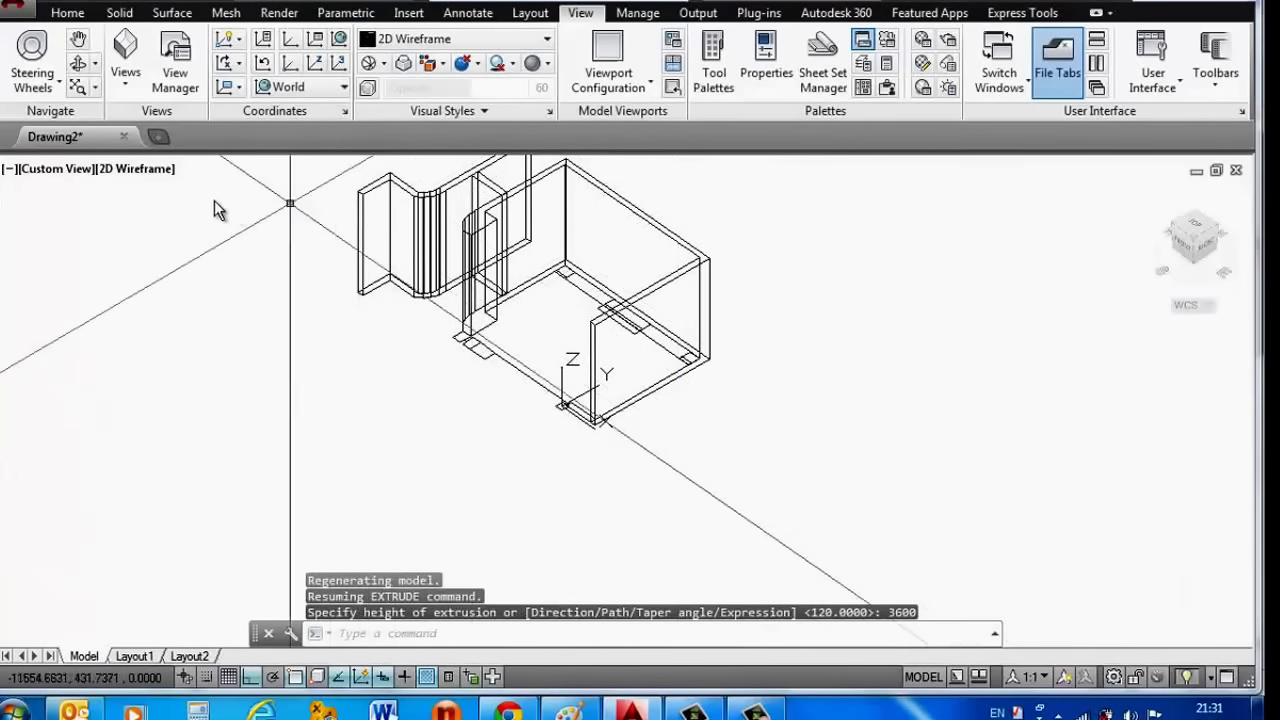
Apply the Conceptual visual style and orbit around the shaded walls.
{"action": "left_click", "coordinate": [151, 172]}
{"action": "left_click", "coordinate": [195, 238]}
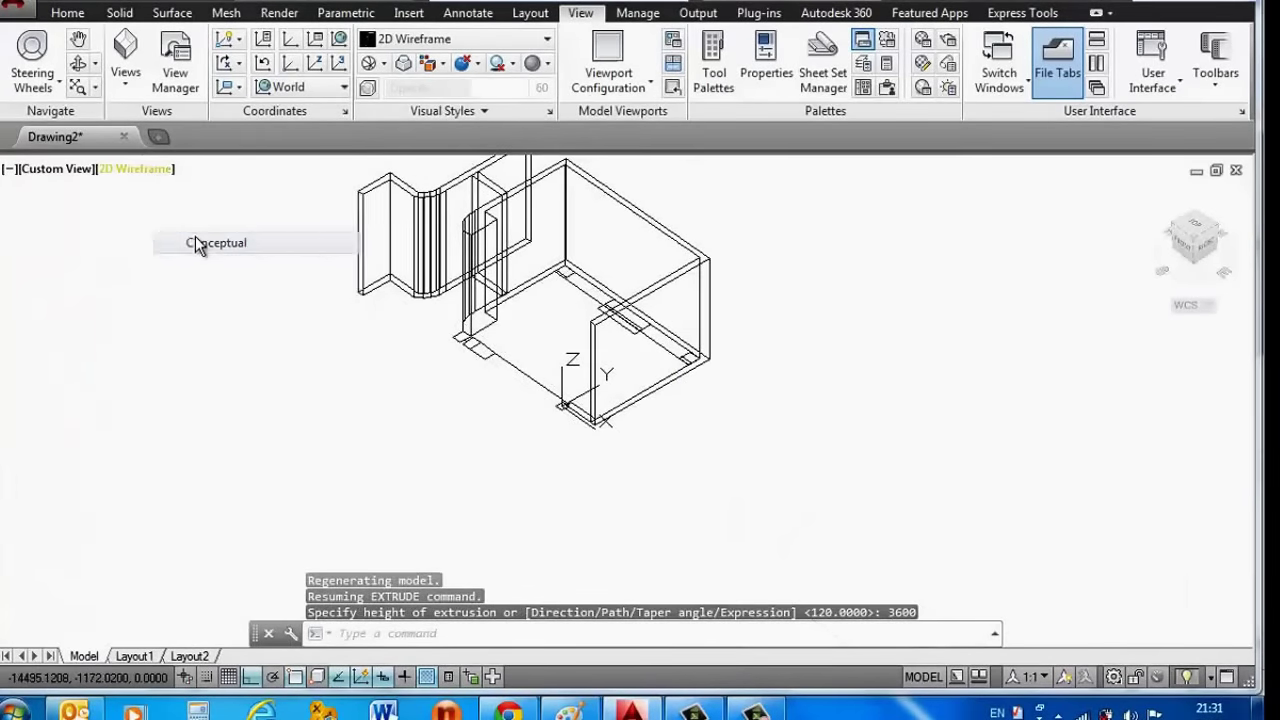
{"action": "left_click", "coordinate": [78, 63]}
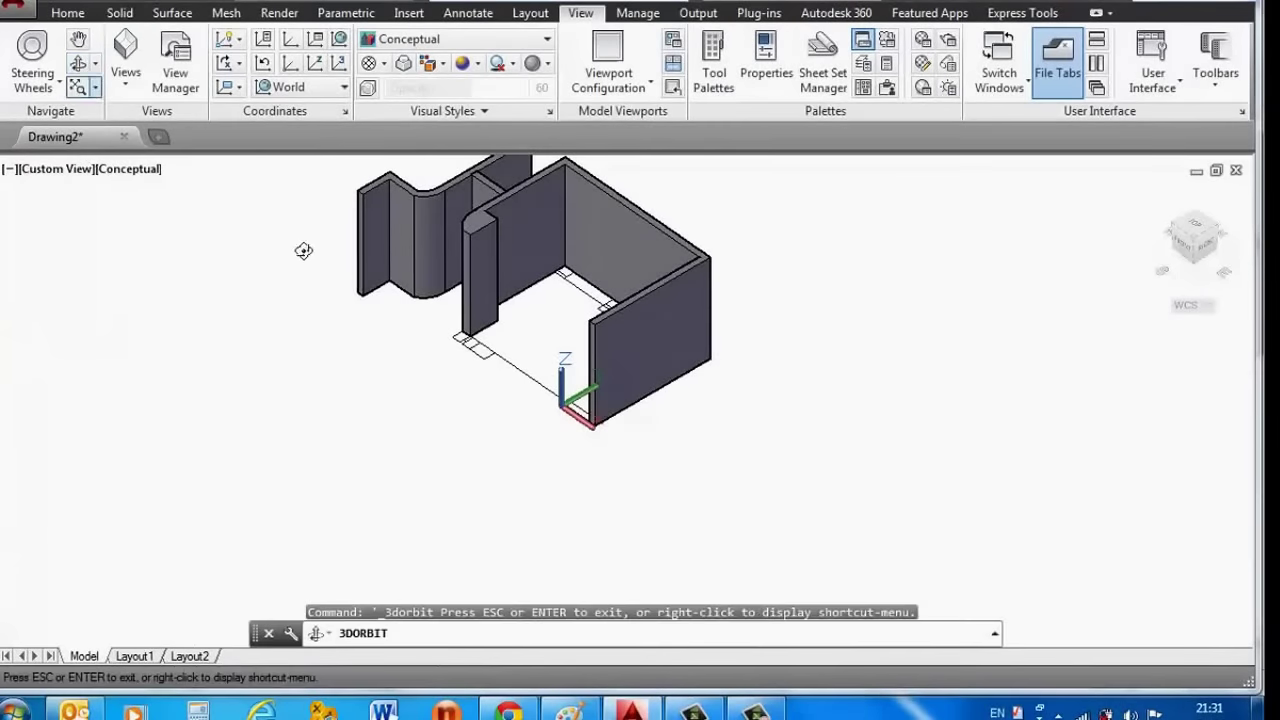
{"action": "mouse_move", "coordinate": [300, 251]}
{"action": "left_mouse_down"}
{"action": "mouse_move", "coordinate": [423, 320]}
{"action": "mouse_move", "coordinate": [592, 322]}
{"action": "left_mouse_up"}
{"action": "scroll", "coordinate": [592, 322], "scroll_direction": "up", "scroll_amount": 1}
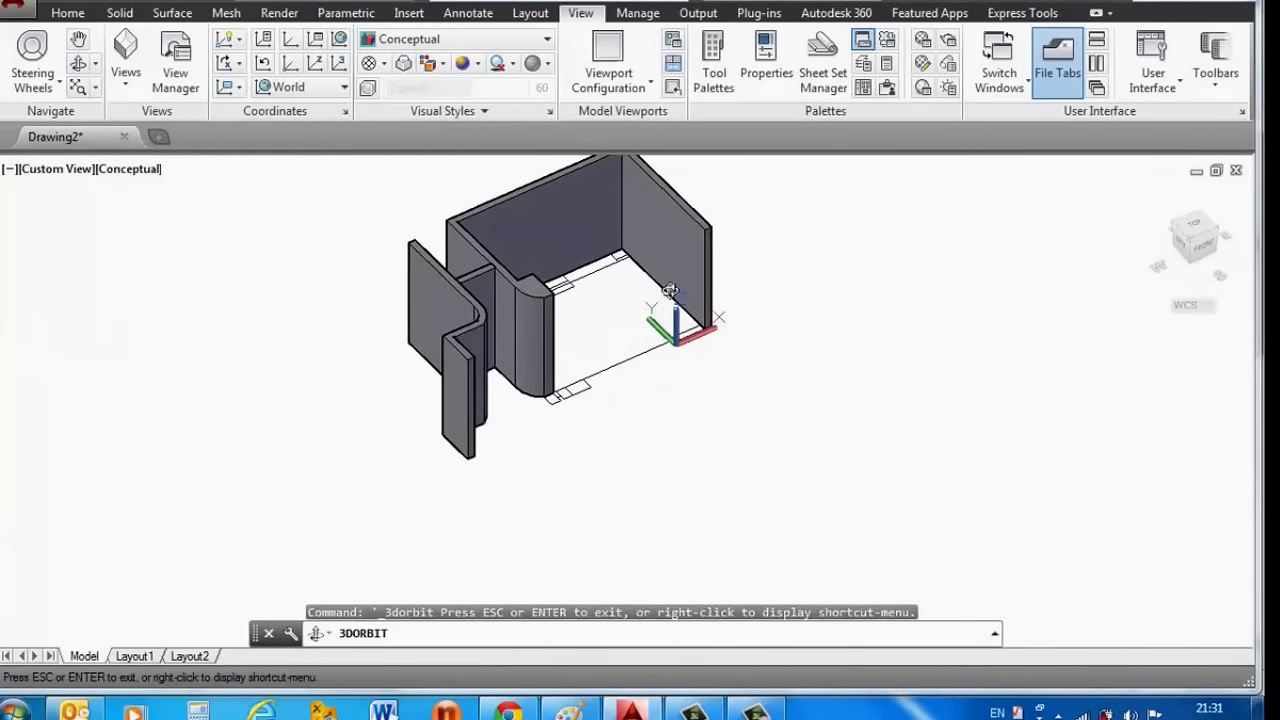
{"action": "scroll", "coordinate": [650, 307], "scroll_direction": "up", "scroll_amount": 2}
{"action": "scroll", "coordinate": [690, 295], "scroll_direction": "up", "scroll_amount": 2}
{"action": "scroll", "coordinate": [680, 330], "scroll_direction": "up", "scroll_amount": 1}
{"action": "scroll", "coordinate": [683, 326], "scroll_direction": "down", "scroll_amount": 2}
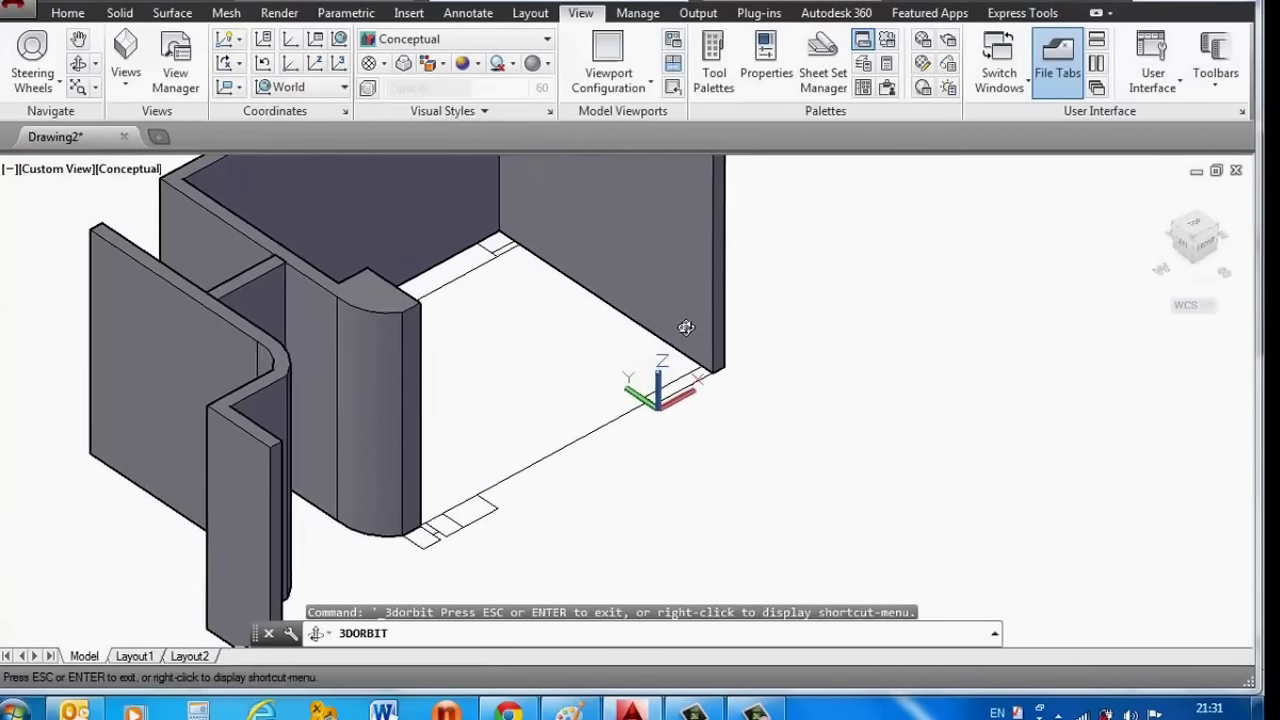
{"action": "scroll", "coordinate": [666, 397], "scroll_direction": "down", "scroll_amount": 1}
{"action": "scroll", "coordinate": [670, 400], "scroll_direction": "down", "scroll_amount": 1}
{"action": "mouse_move", "coordinate": [662, 405]}
{"action": "left_mouse_down"}
{"action": "mouse_move", "coordinate": [655, 420]}
{"action": "mouse_move", "coordinate": [625, 420]}
{"action": "mouse_move", "coordinate": [627, 394]}
{"action": "mouse_move", "coordinate": [531, 434]}
{"action": "mouse_move", "coordinate": [547, 364]}
{"action": "left_mouse_up"}
{"action": "right_click", "coordinate": [547, 364]}
{"action": "left_click", "coordinate": [860, 415]}
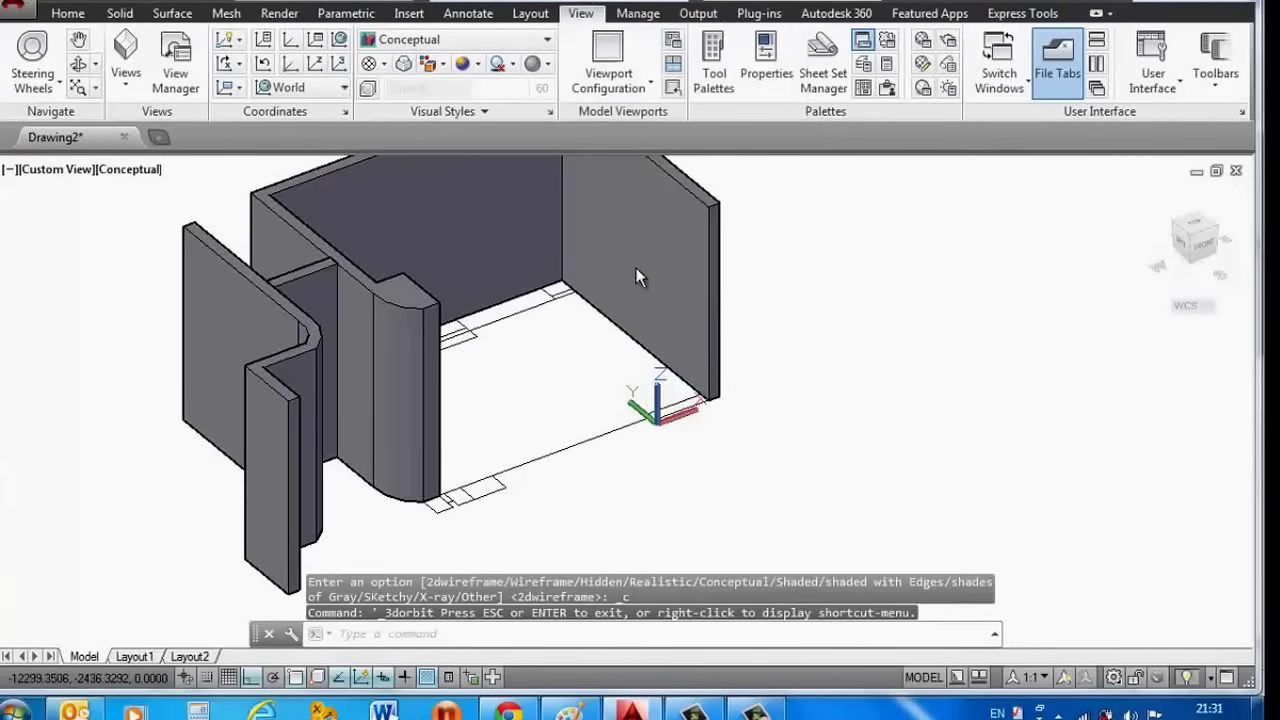
{"action": "left_click_drag", "start_coordinate": [636, 268], "coordinate": [672, 417]}
{"action": "scroll", "coordinate": [672, 417], "scroll_direction": "up", "scroll_amount": 2}
{"action": "scroll", "coordinate": [677, 461], "scroll_direction": "down", "scroll_amount": 2}
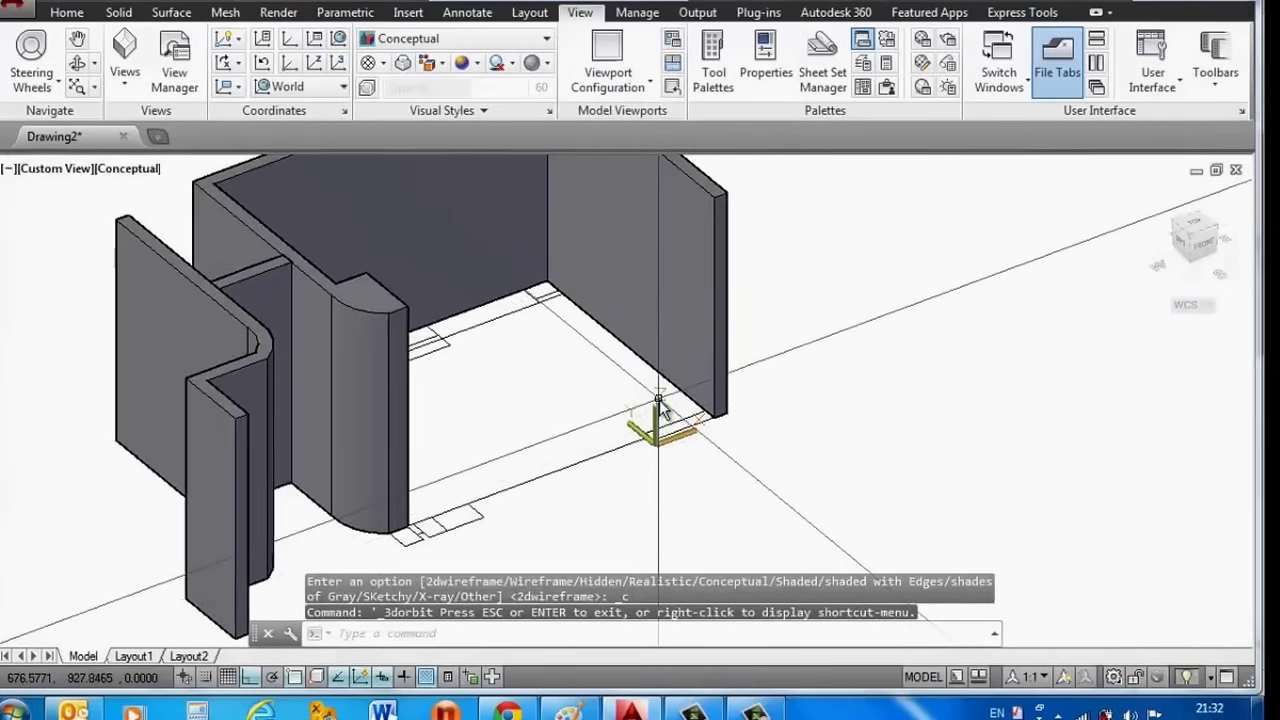
{"action": "scroll", "coordinate": [662, 410], "scroll_direction": "up", "scroll_amount": 2}
Copy the short end-wall base line from the wall corner up to the wall top.
{"action": "type", "text": "copy"}
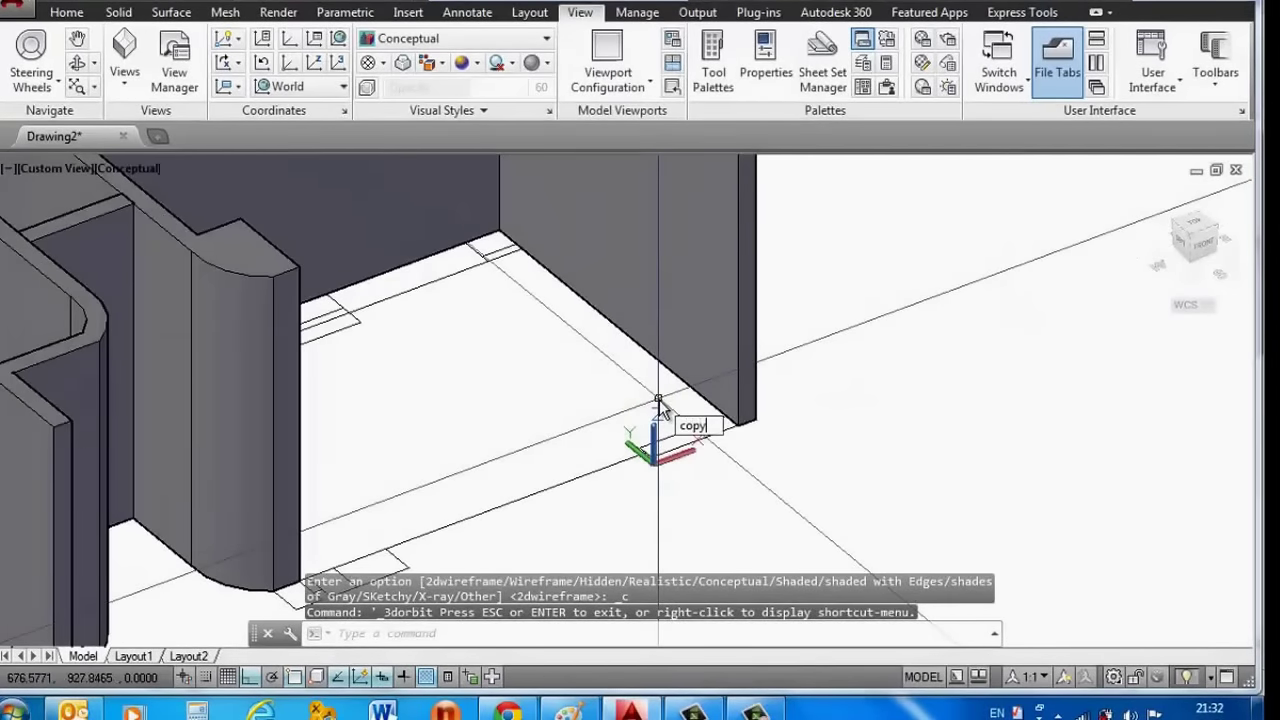
{"action": "key", "text": "Return"}
{"action": "left_click", "coordinate": [664, 450]}
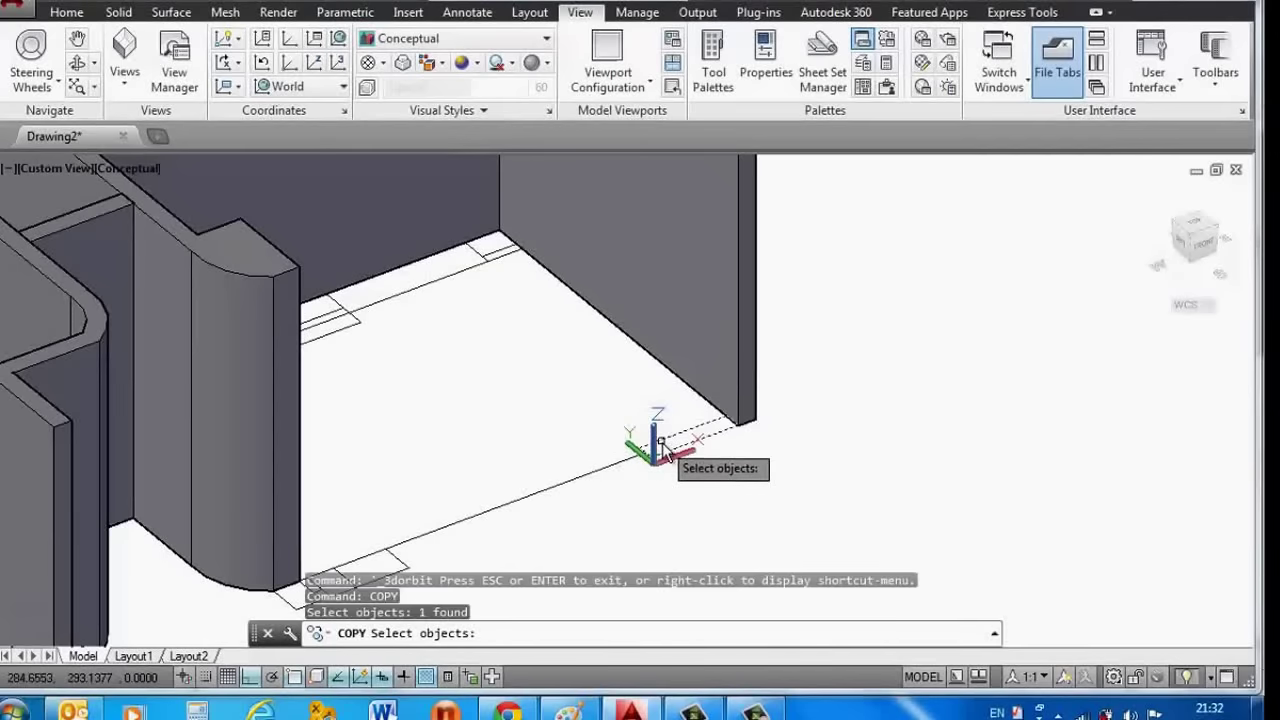
{"action": "key", "text": "Return"}
{"action": "left_click", "coordinate": [738, 428]}
{"action": "scroll", "coordinate": [740, 430], "scroll_direction": "down", "scroll_amount": 2}
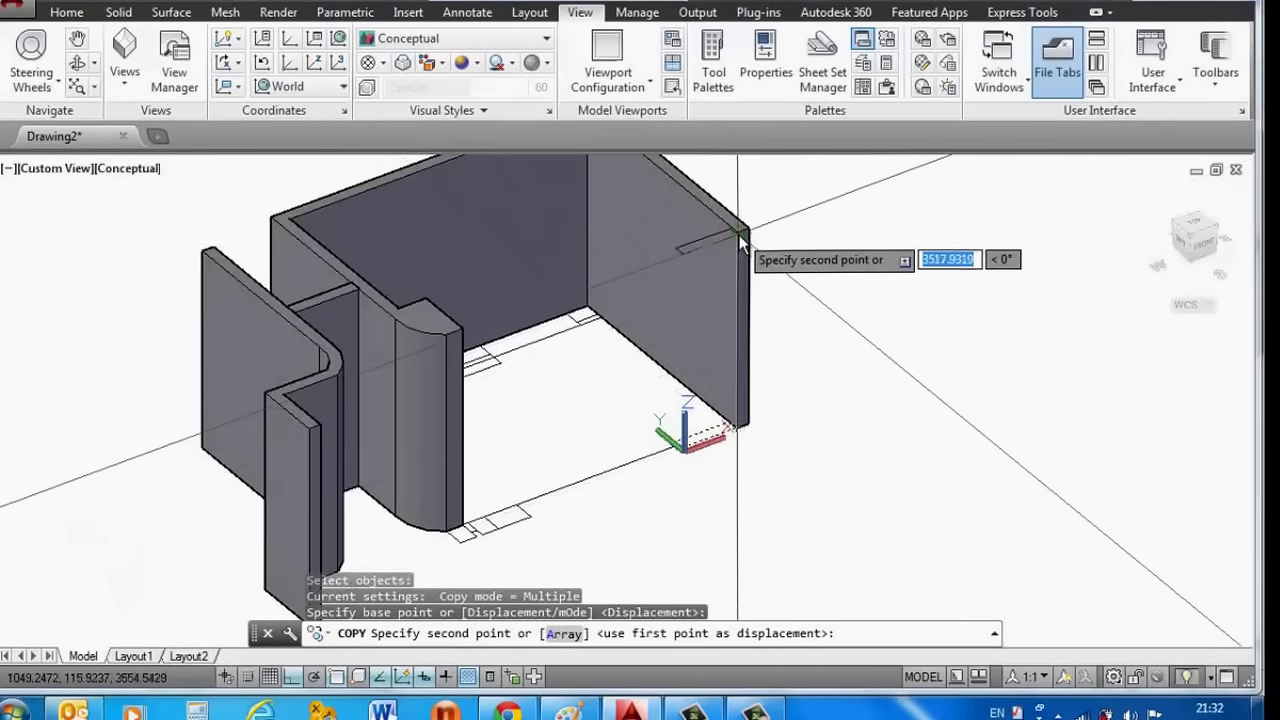
{"action": "left_click", "coordinate": [737, 233]}
{"action": "key", "text": "Escape"}
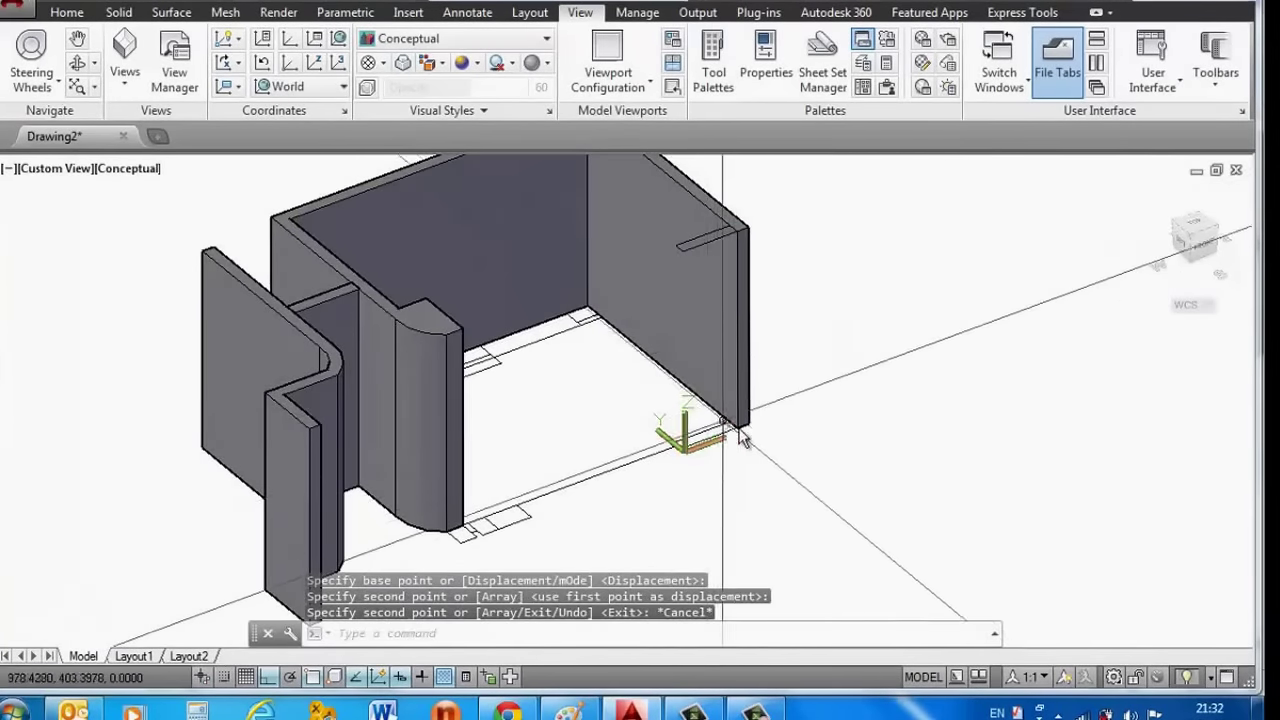
{"action": "scroll", "coordinate": [745, 428], "scroll_direction": "up", "scroll_amount": 3}
Align the UCS to the end wall's face using the UCS Face option.
{"action": "type", "text": "U"}
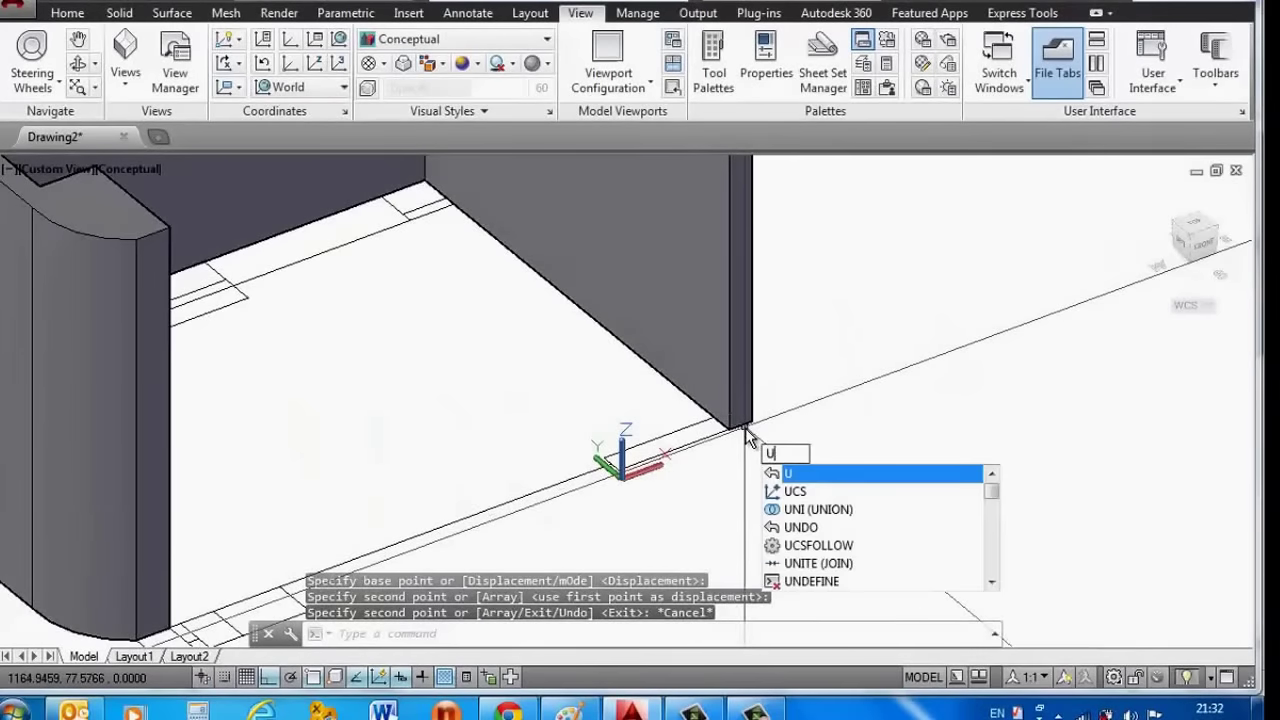
{"action": "type", "text": "CS"}
{"action": "key", "text": "Return"}
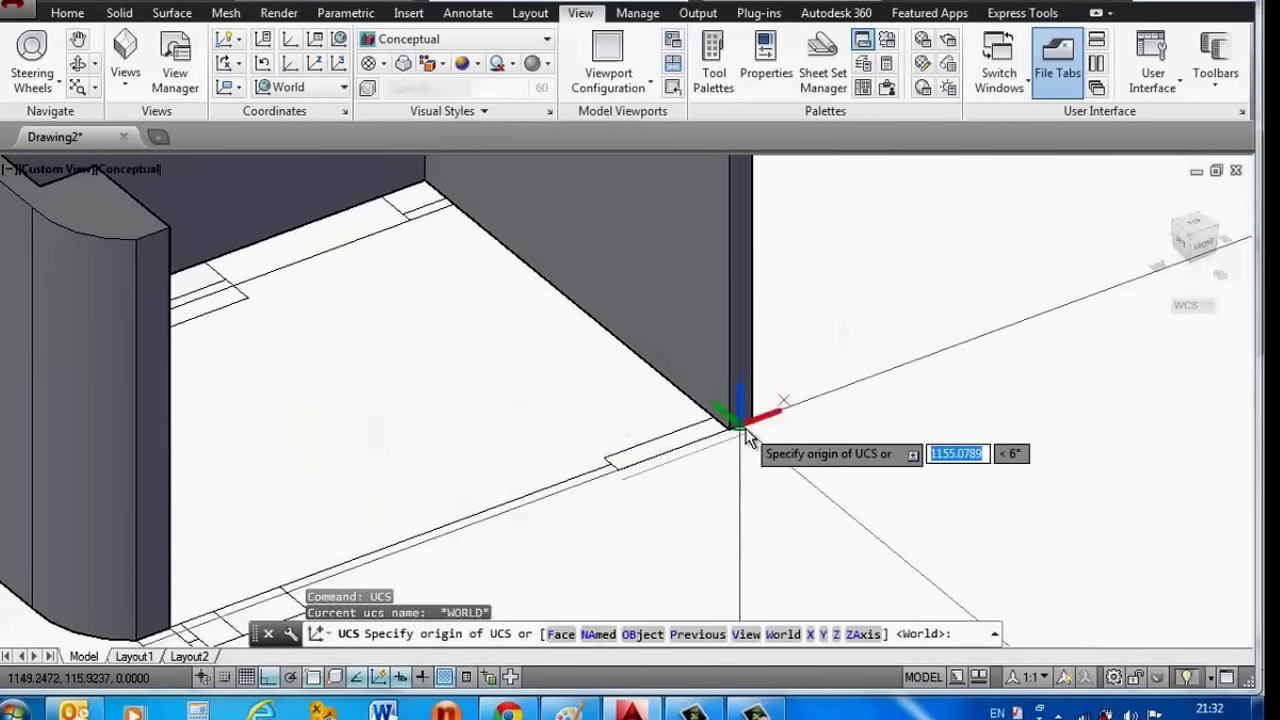
{"action": "scroll", "coordinate": [757, 385], "scroll_direction": "up", "scroll_amount": 1}
{"action": "type", "text": "f"}
{"action": "key", "text": "Return"}
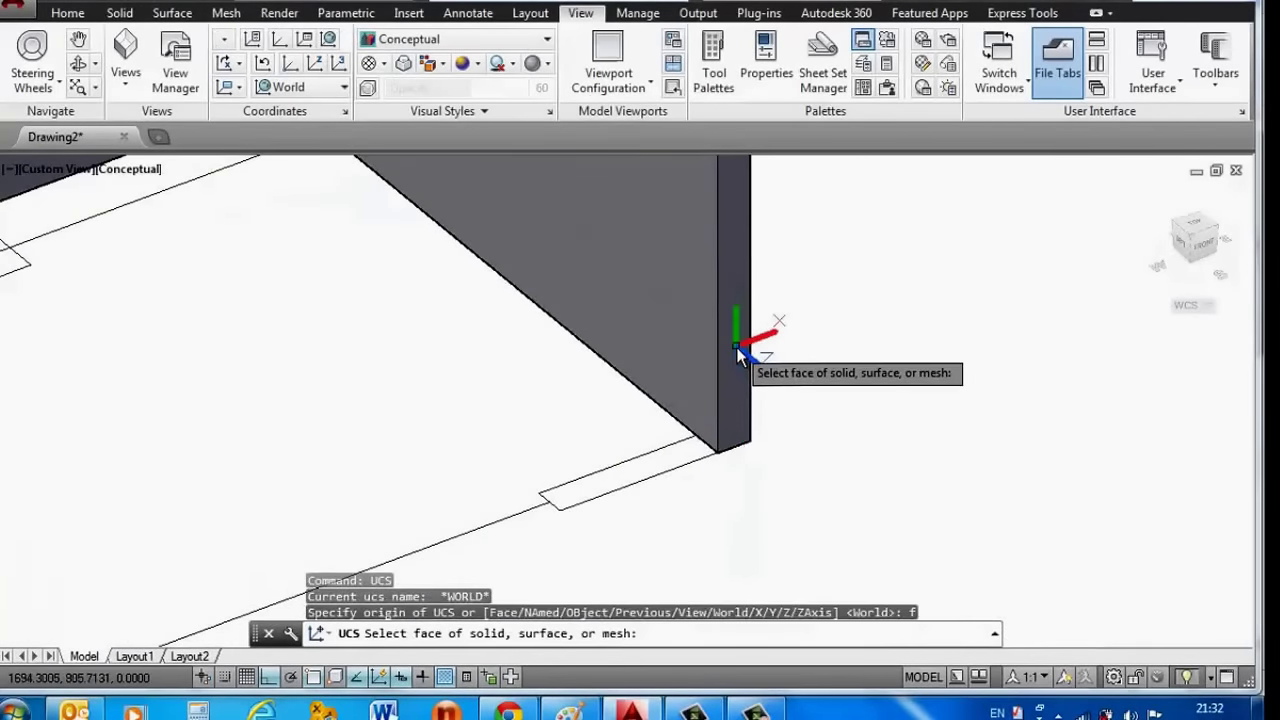
{"action": "scroll", "coordinate": [733, 338], "scroll_direction": "up", "scroll_amount": 3}
{"action": "left_click", "coordinate": [730, 332]}
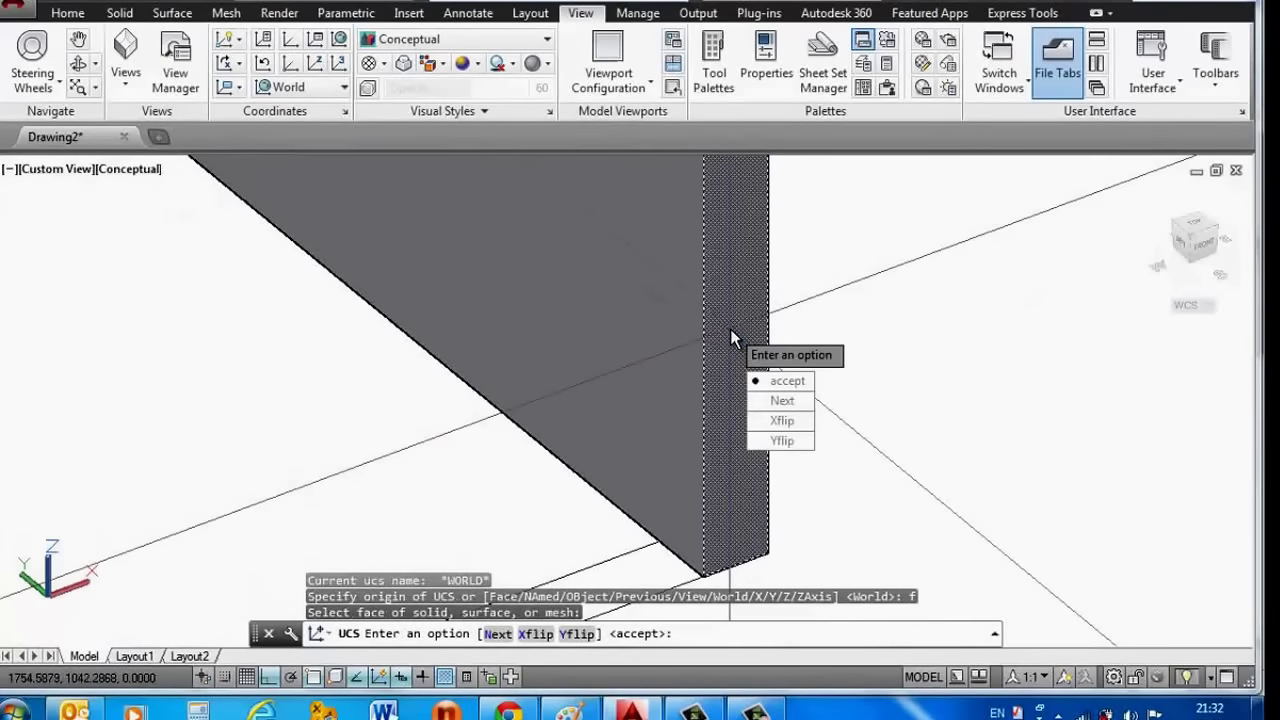
{"action": "key", "text": "Return"}
{"action": "scroll", "coordinate": [770, 365], "scroll_direction": "down", "scroll_amount": 2}
{"action": "scroll", "coordinate": [745, 420], "scroll_direction": "down", "scroll_amount": 2}
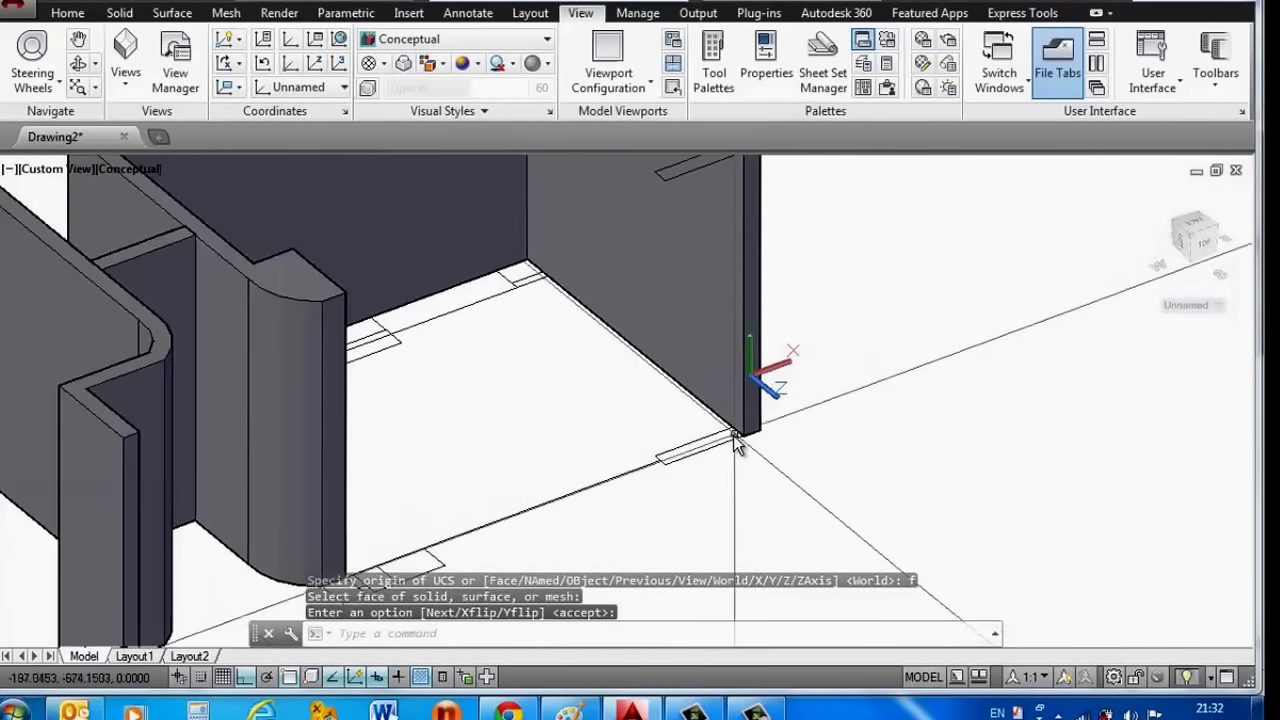
{"action": "type", "text": "pl"}
Draw a vertical polyline from the end wall's base corner to its top.
{"action": "key", "text": "Return"}
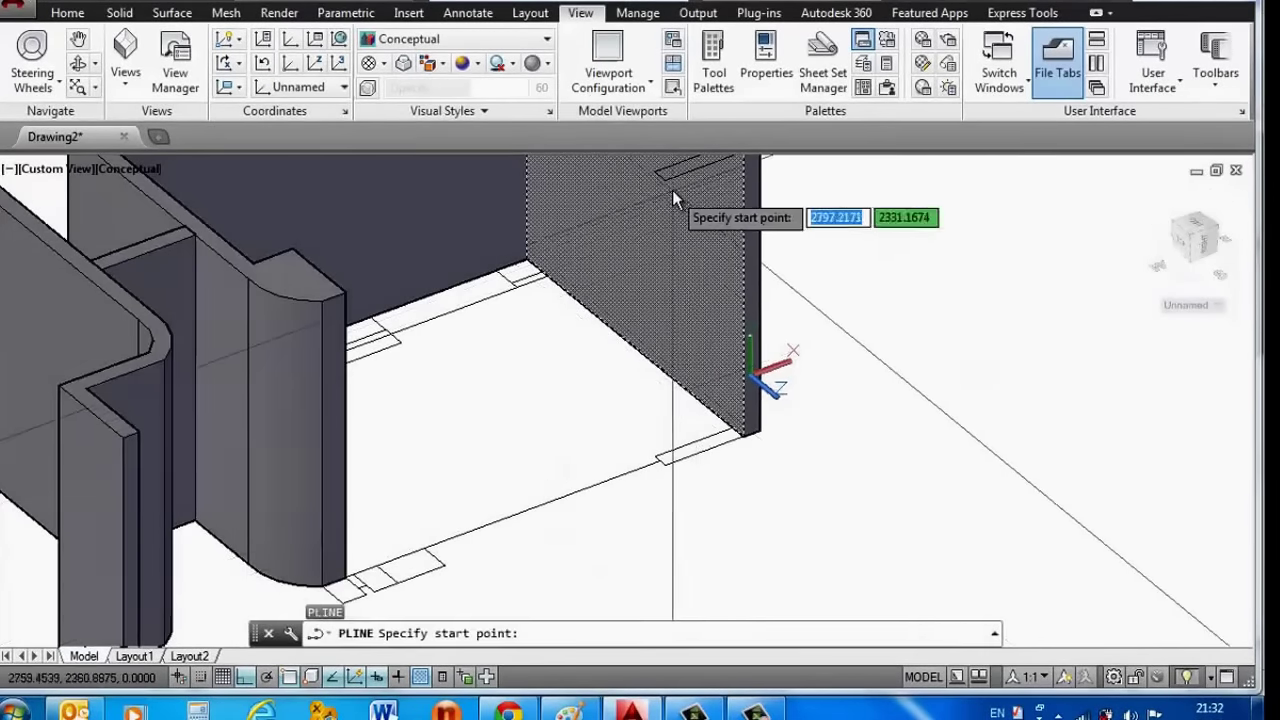
{"action": "left_click", "coordinate": [78, 63]}
{"action": "left_click_drag", "start_coordinate": [350, 320], "coordinate": [476, 250]}
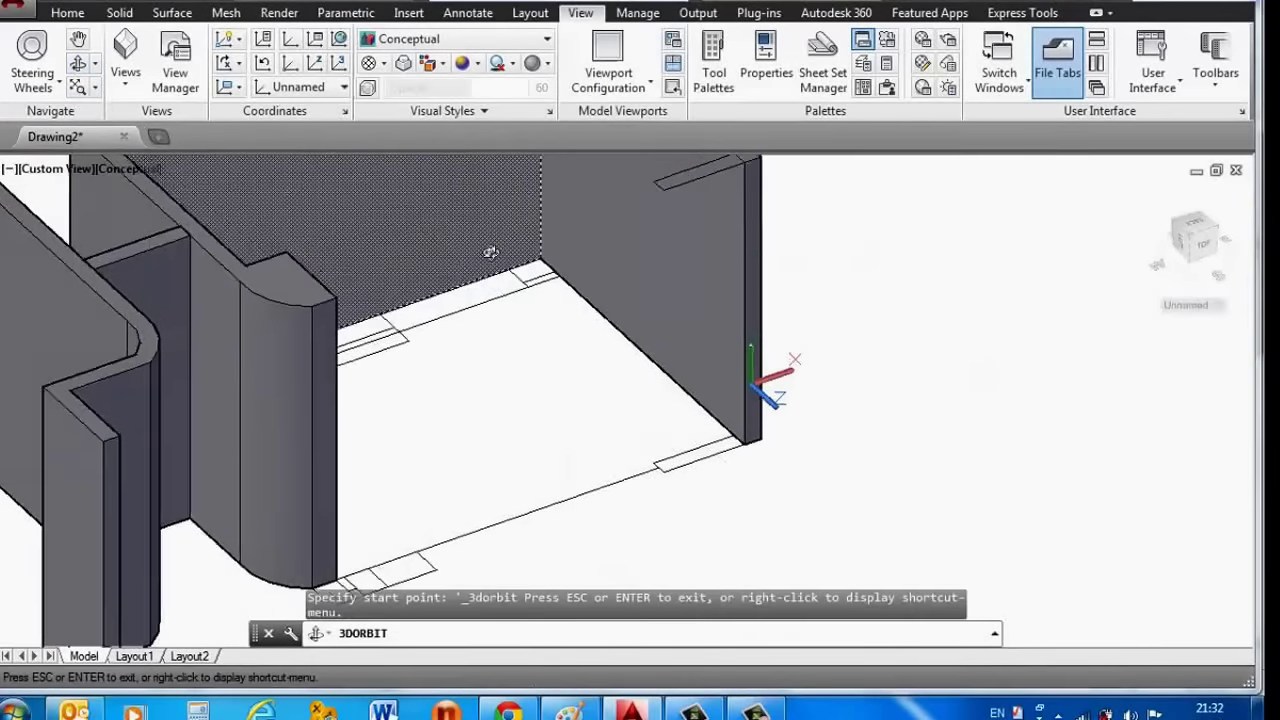
{"action": "right_click", "coordinate": [476, 250]}
{"action": "left_click", "coordinate": [523, 262]}
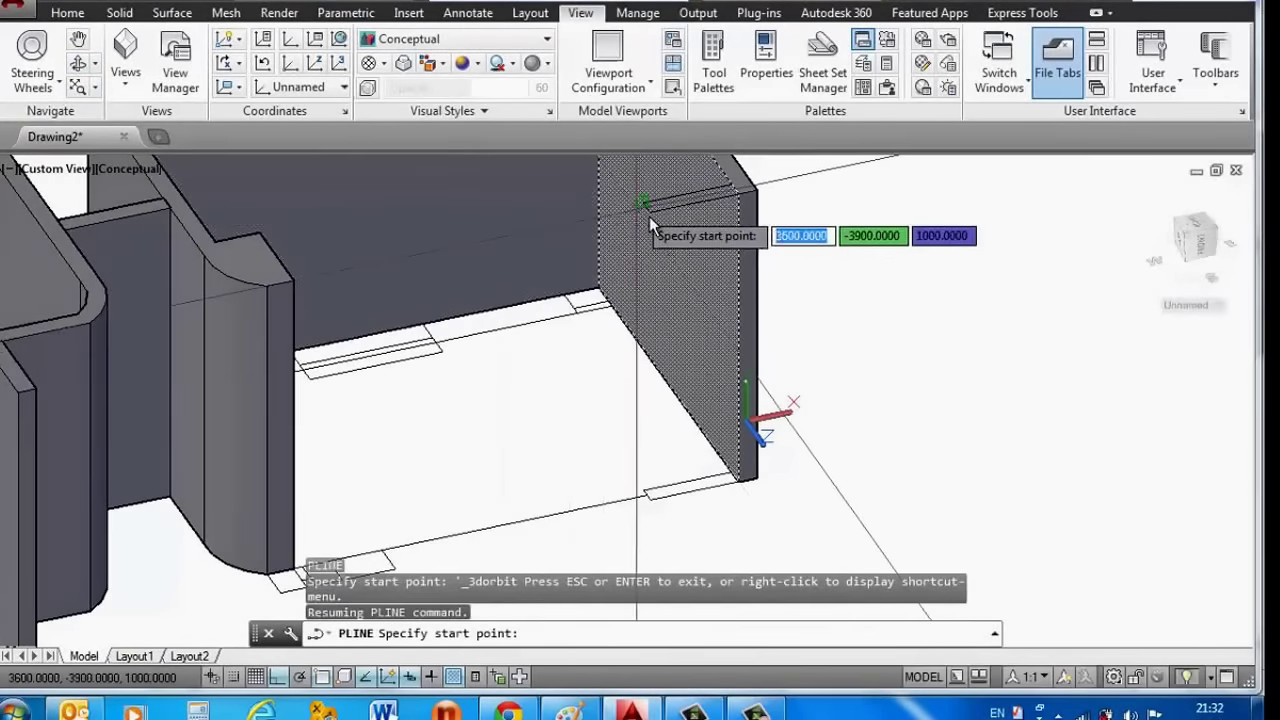
{"action": "left_click", "coordinate": [660, 508]}
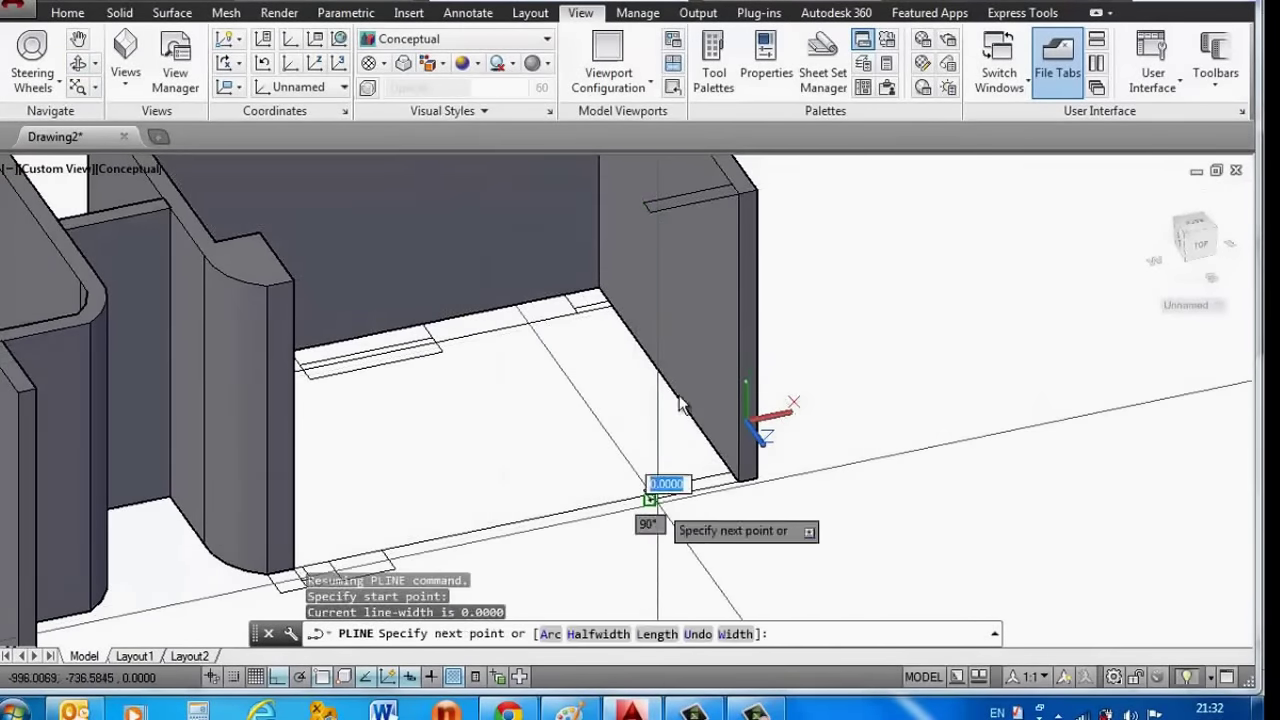
{"action": "left_click", "coordinate": [653, 222]}
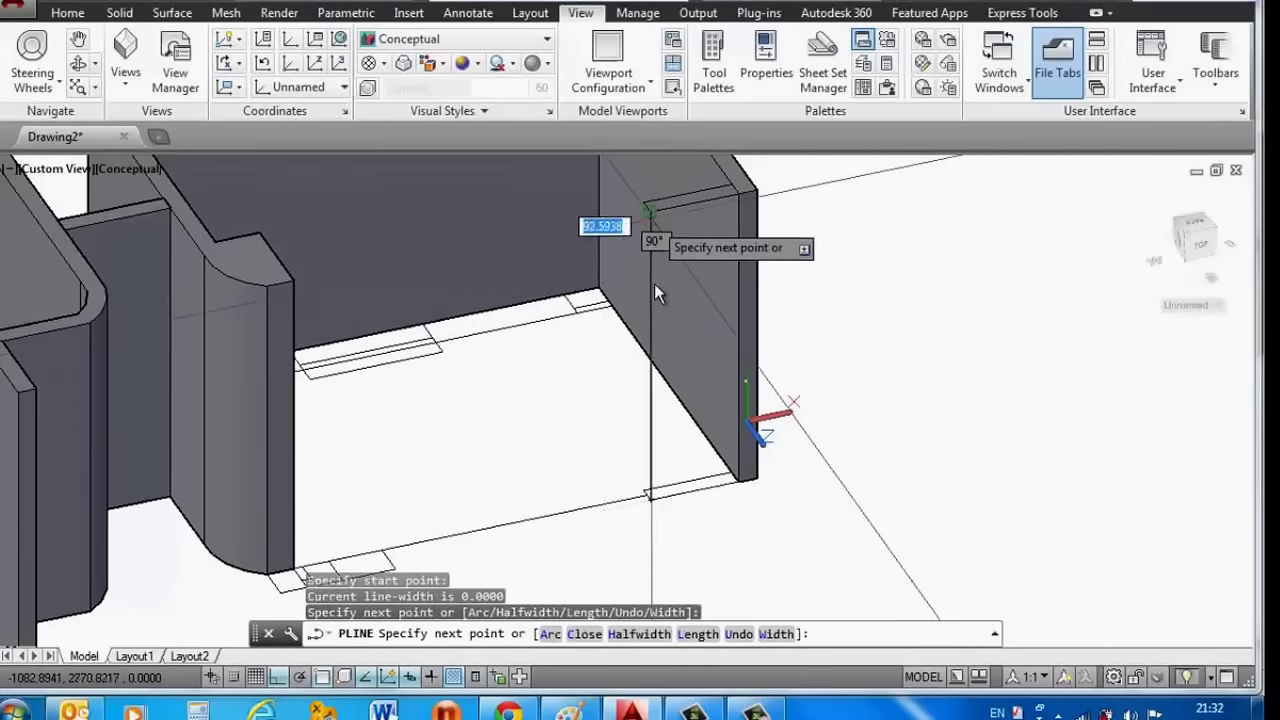
{"action": "key", "text": "Return"}
Orbit the view toward the right-hand end wall.
{"action": "scroll", "coordinate": [384, 230], "scroll_direction": "up", "scroll_amount": 2}
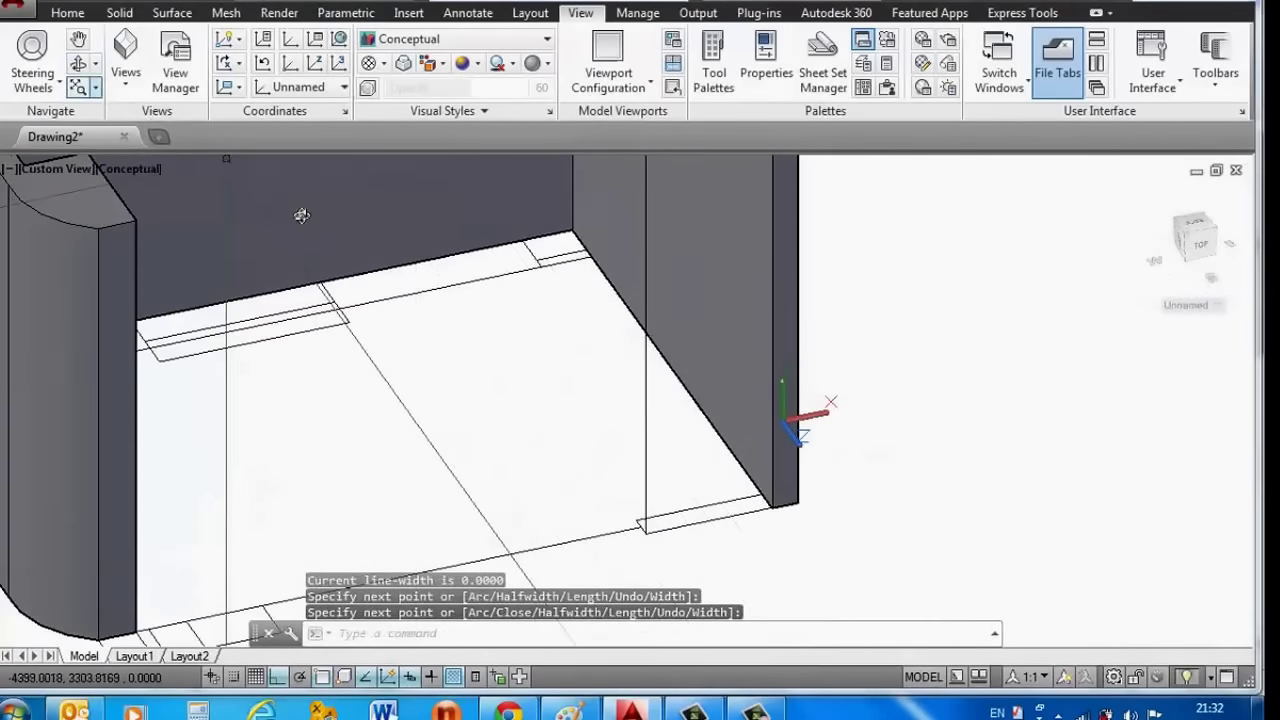
{"action": "middle_click_drag", "start_coordinate": [301, 215], "coordinate": [471, 291], "text": "shift"}
{"action": "right_click", "coordinate": [492, 310]}
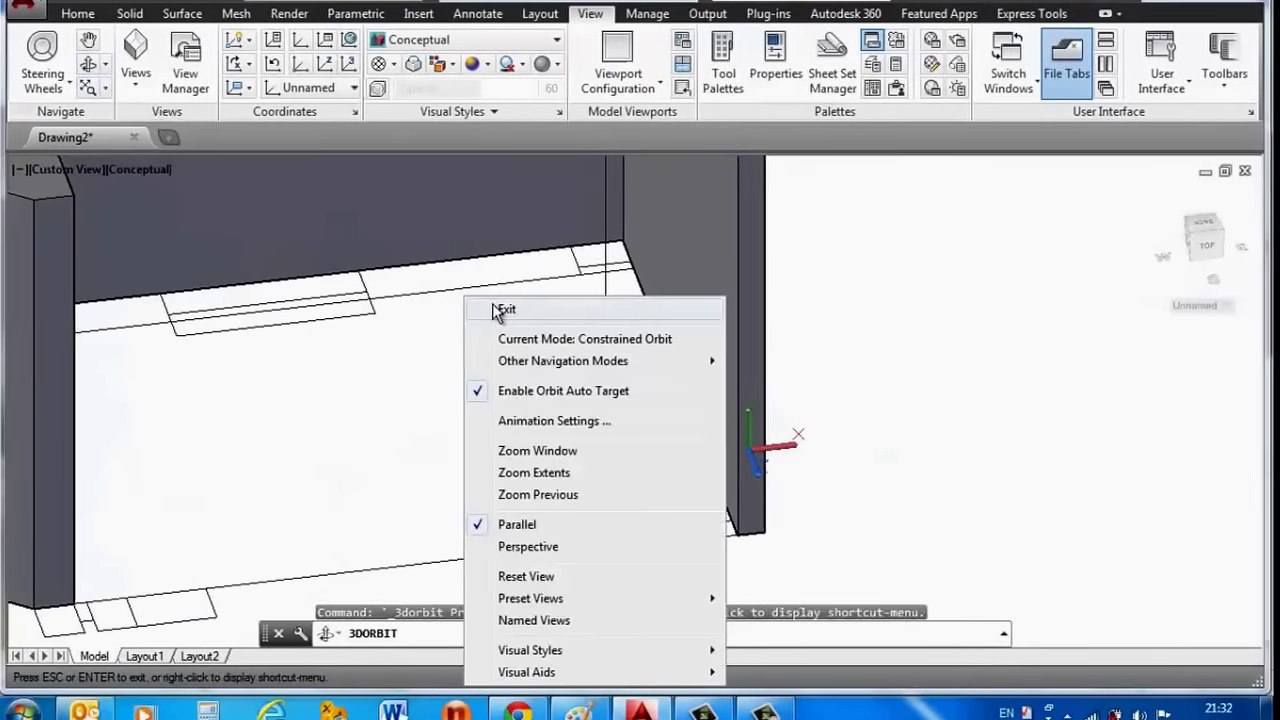
{"action": "left_click", "coordinate": [505, 310]}
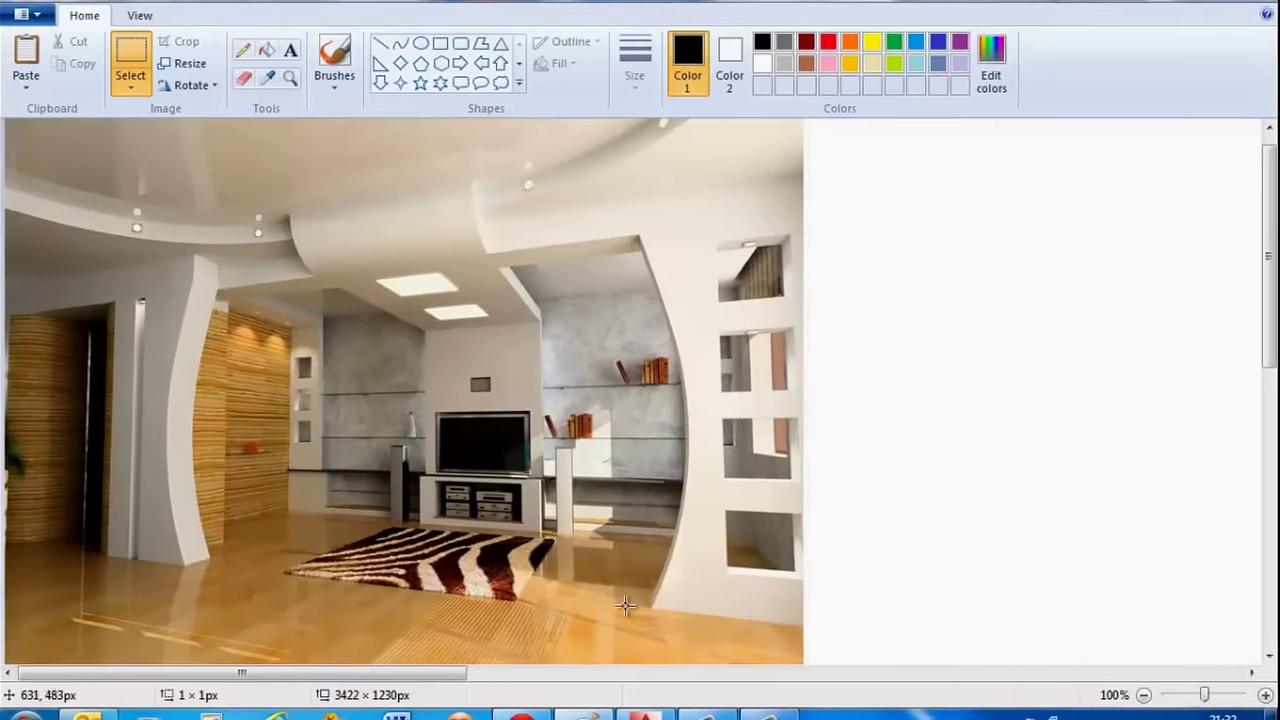
{"action": "mouse_move", "coordinate": [597, 711]}
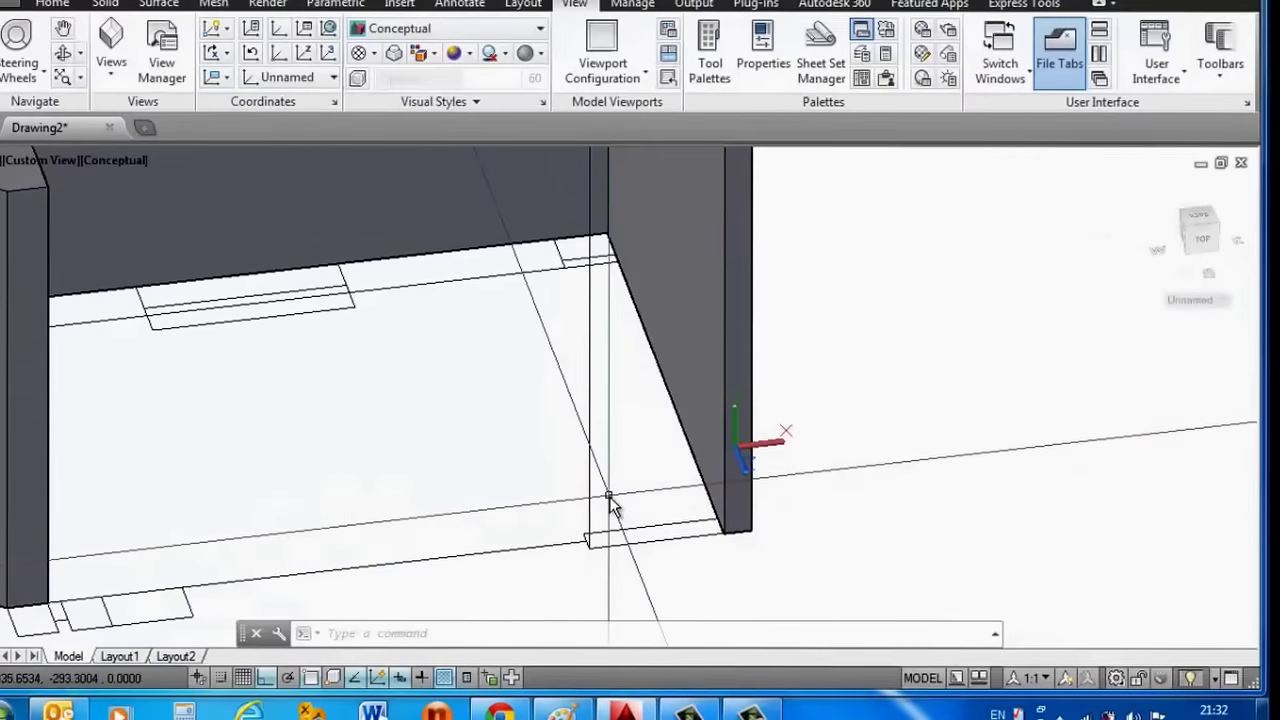
Draw a 300-unit guide polyline from the wall corner.
{"action": "type", "text": "p"}
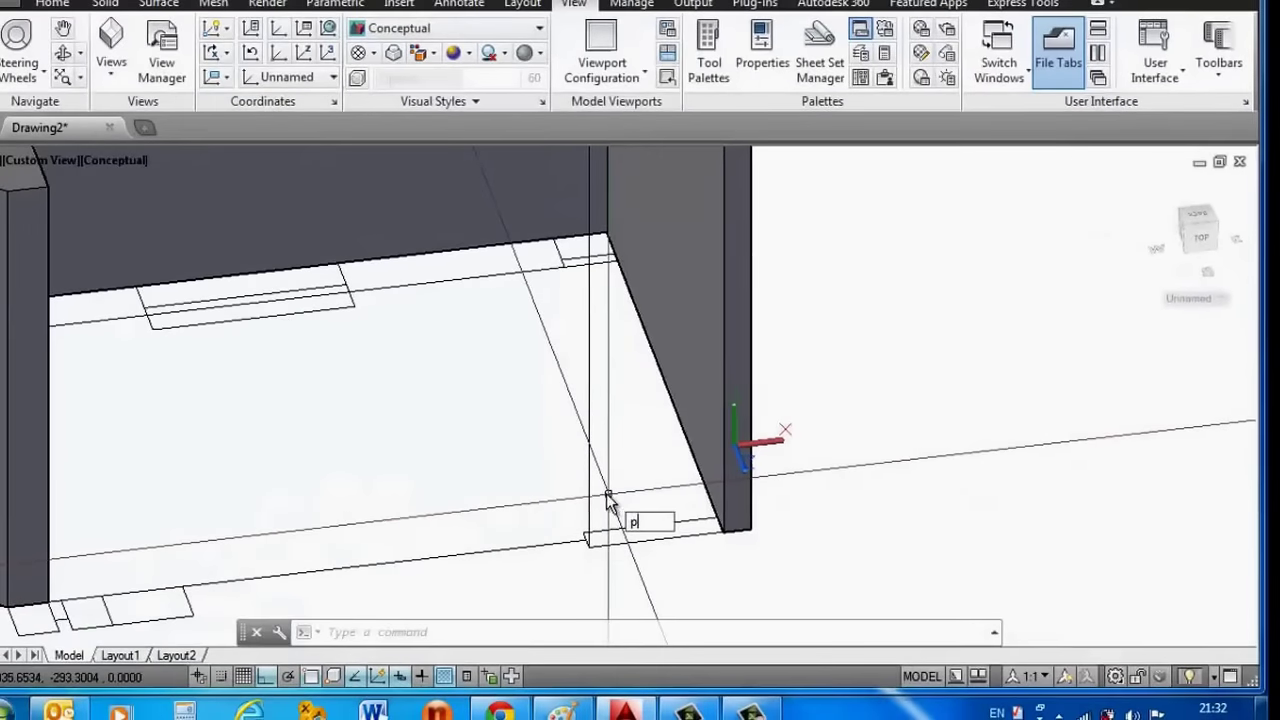
{"action": "type", "text": "l"}
{"action": "key", "text": "Return"}
{"action": "left_click", "coordinate": [590, 342]}
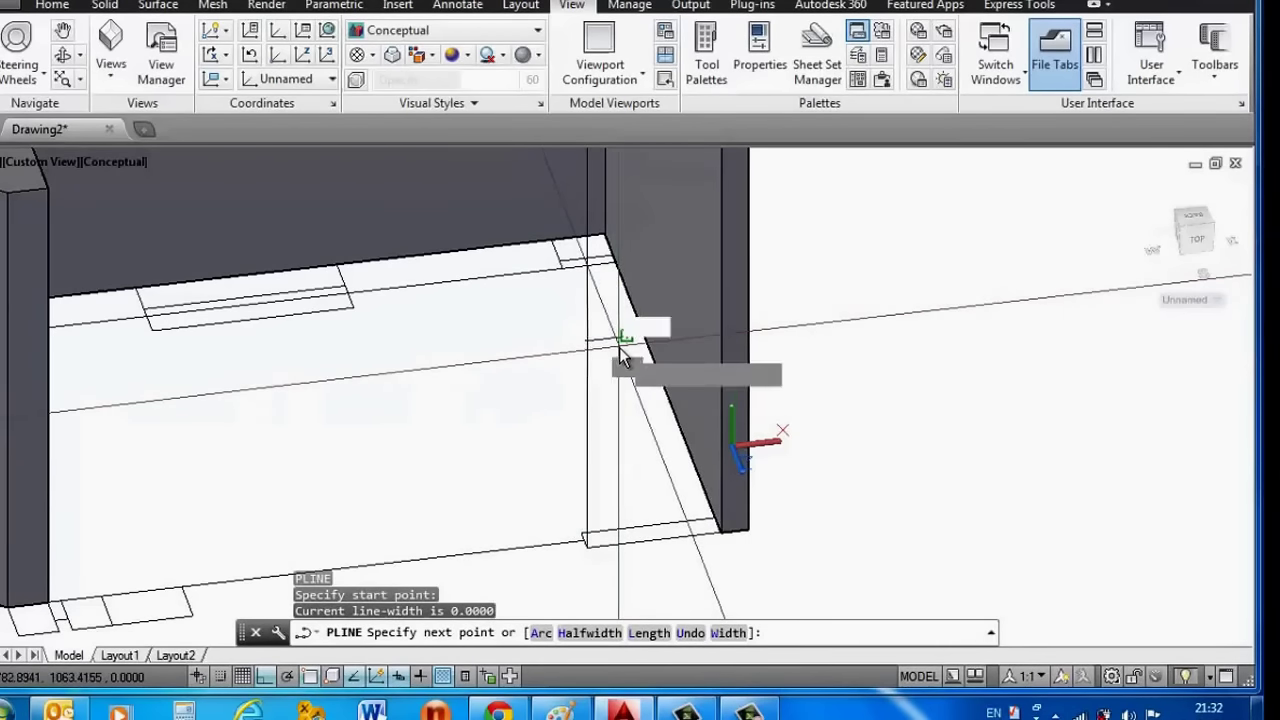
{"action": "type", "text": "300"}
{"action": "key", "text": "Return"}
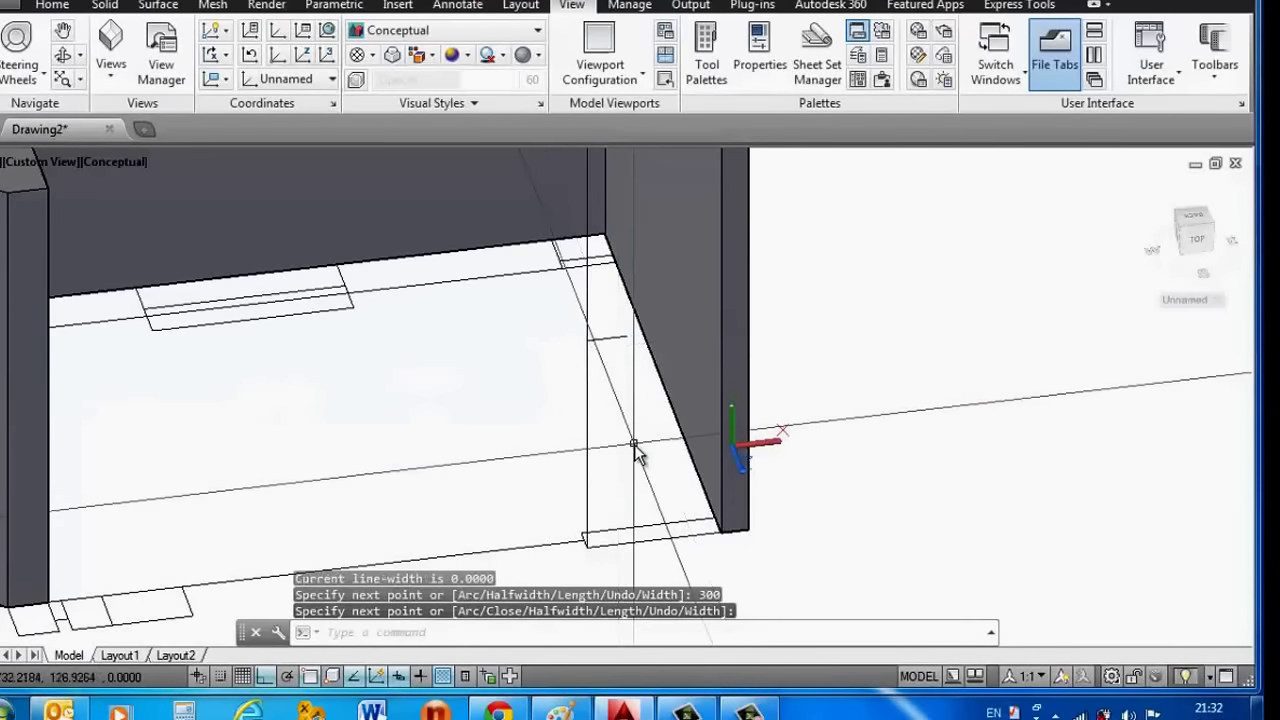
Draw a three-point arc from the floor corner up to the top of the wall.
{"action": "key", "text": "Return"}
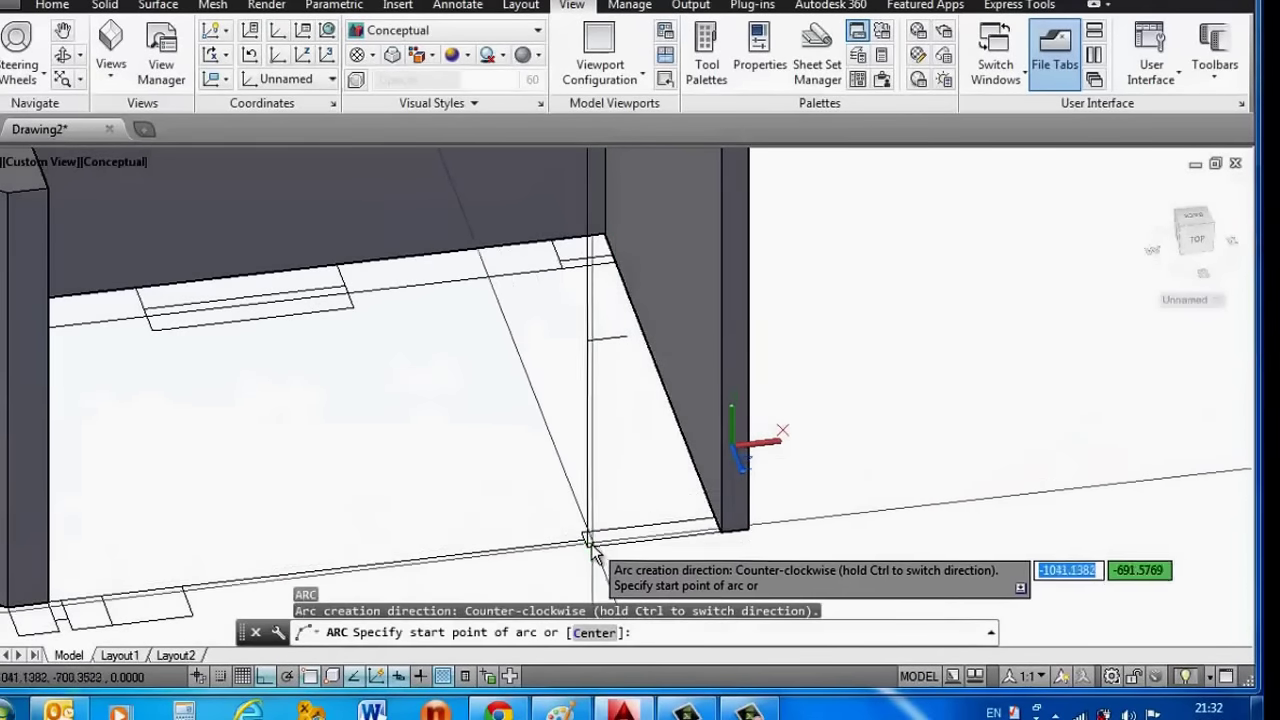
{"action": "left_click", "coordinate": [586, 542]}
{"action": "left_click", "coordinate": [623, 340]}
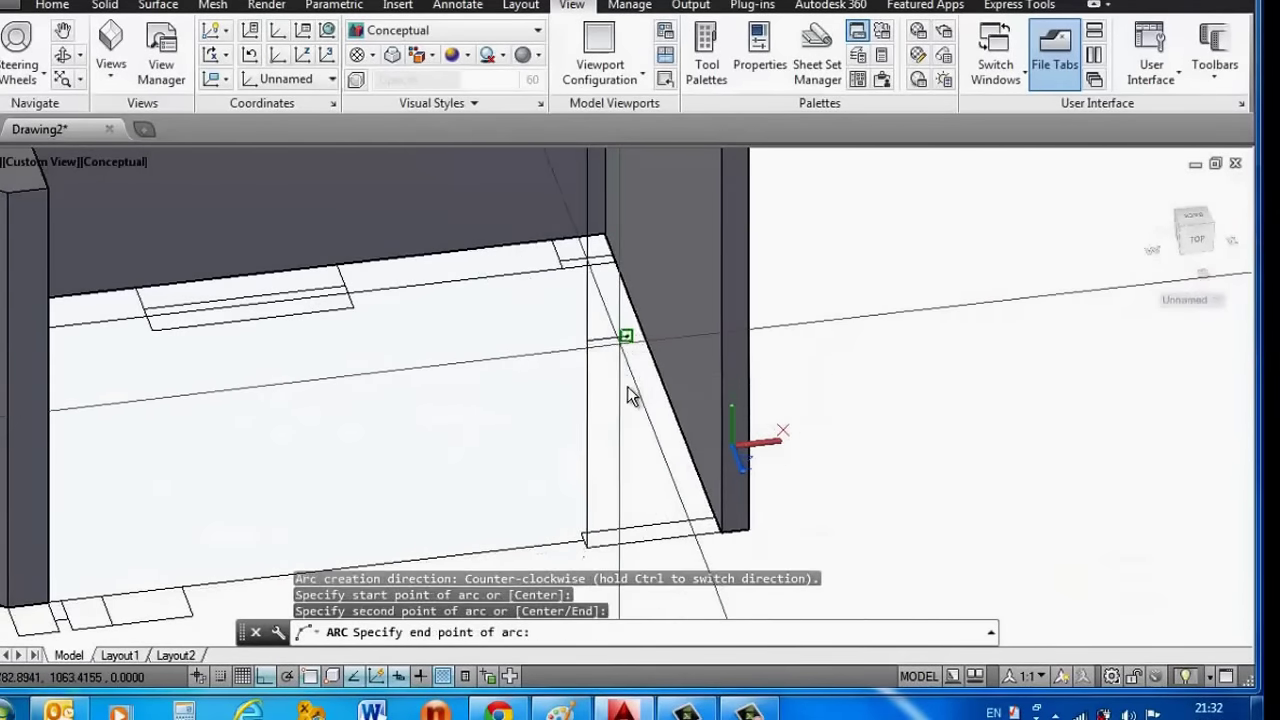
{"action": "scroll", "coordinate": [627, 386], "scroll_direction": "down", "scroll_amount": 5}
{"action": "scroll", "coordinate": [613, 271], "scroll_direction": "up", "scroll_amount": 5}
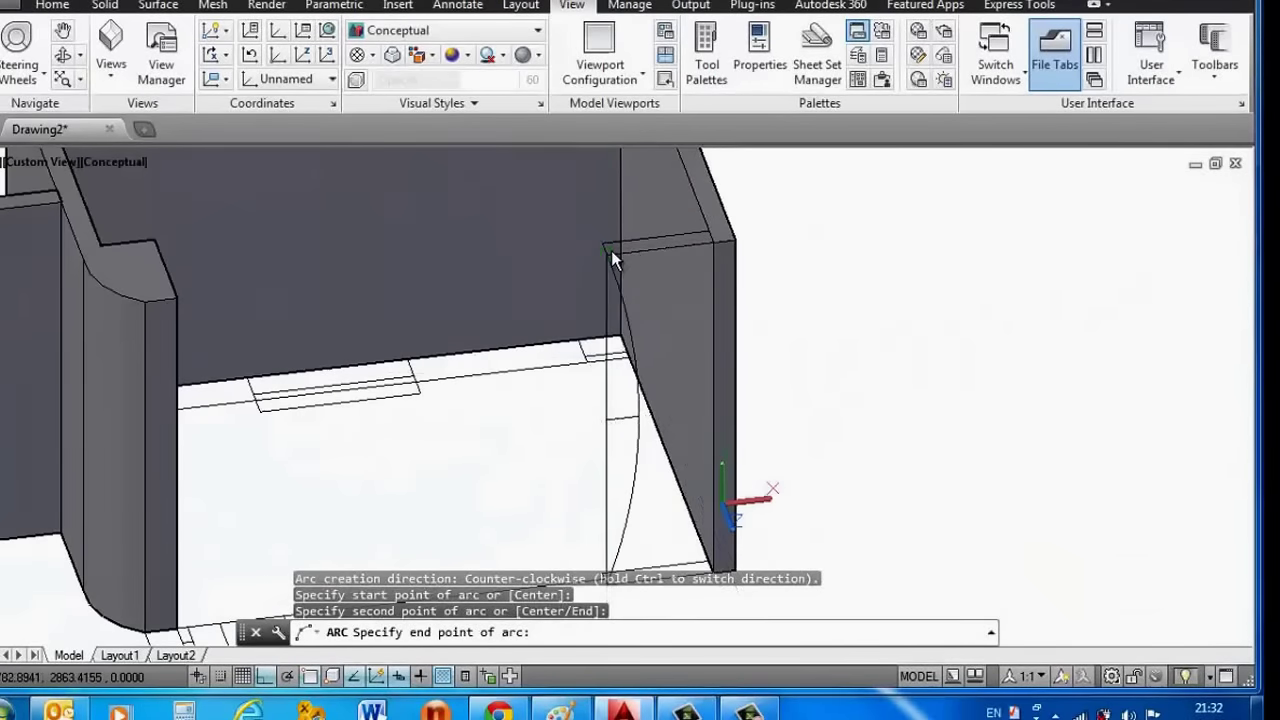
{"action": "left_click", "coordinate": [611, 250]}
{"action": "scroll", "coordinate": [630, 452], "scroll_direction": "up", "scroll_amount": 2}
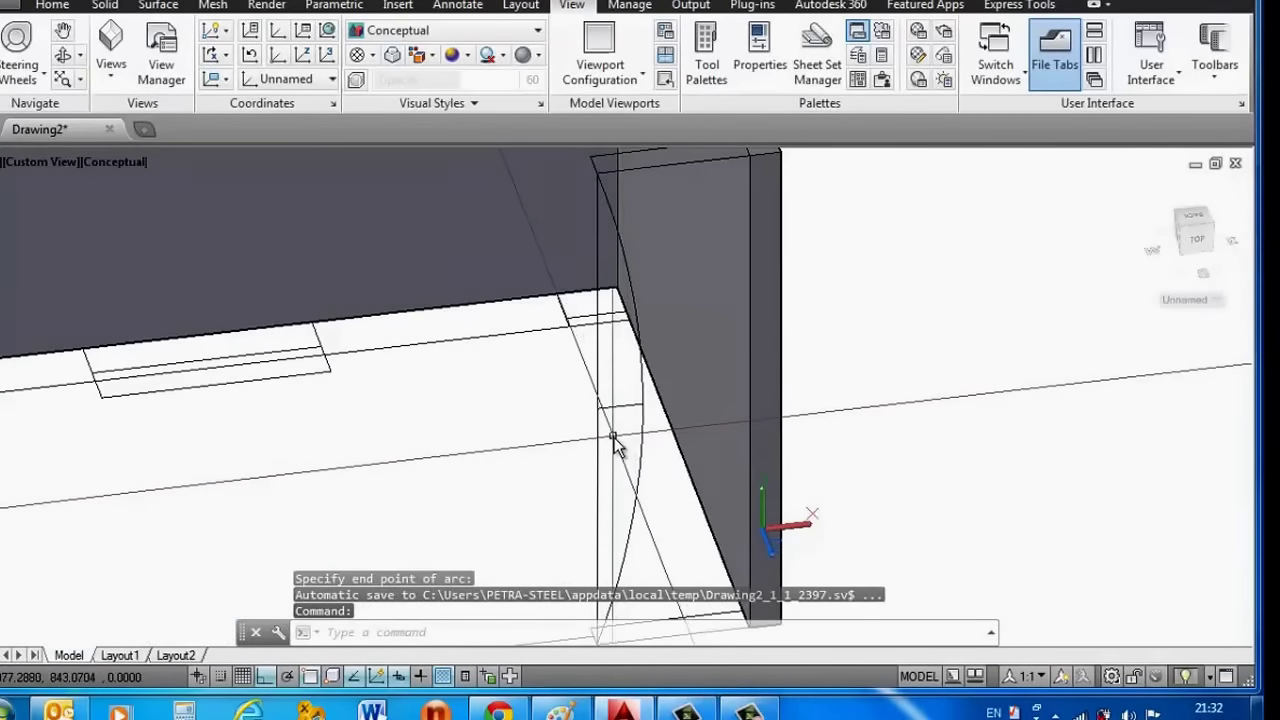
{"action": "type", "text": "e"}
Erase the two guide lines and orbit to a wider view.
{"action": "key", "text": "Return"}
{"action": "left_click", "coordinate": [611, 420]}
{"action": "left_click", "coordinate": [584, 406]}
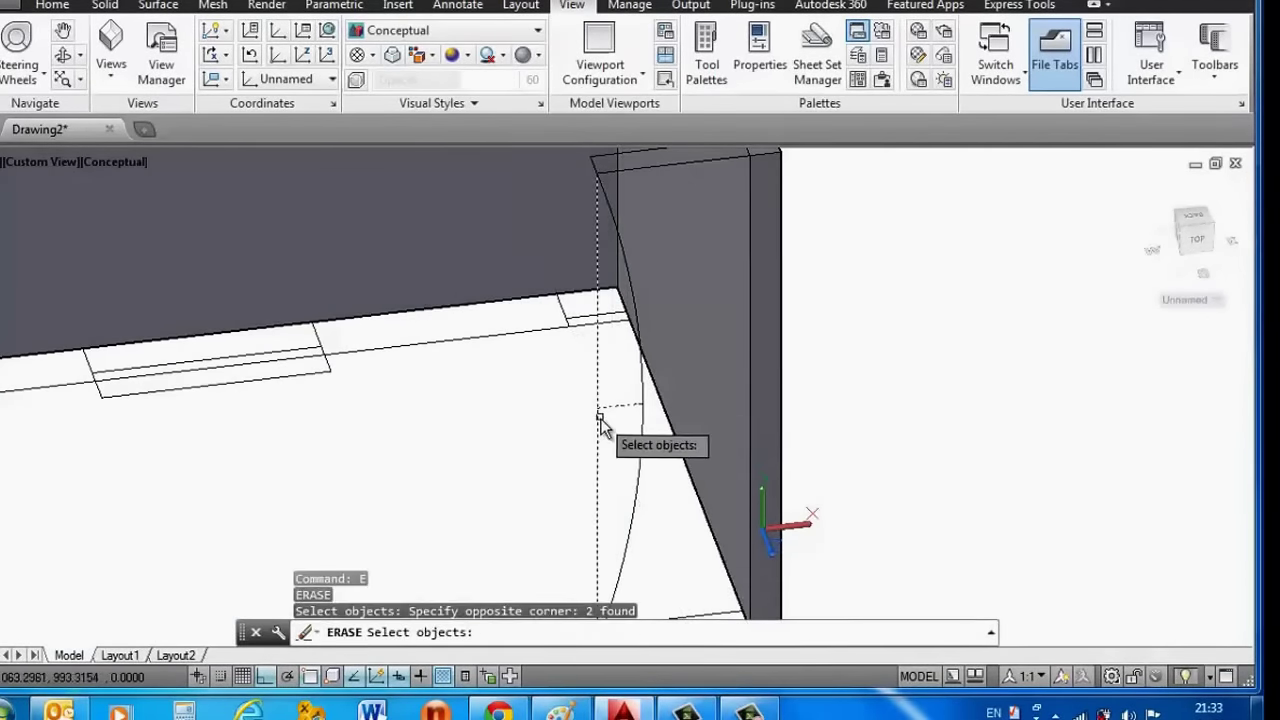
{"action": "scroll", "coordinate": [410, 316], "scroll_direction": "down", "scroll_amount": 2}
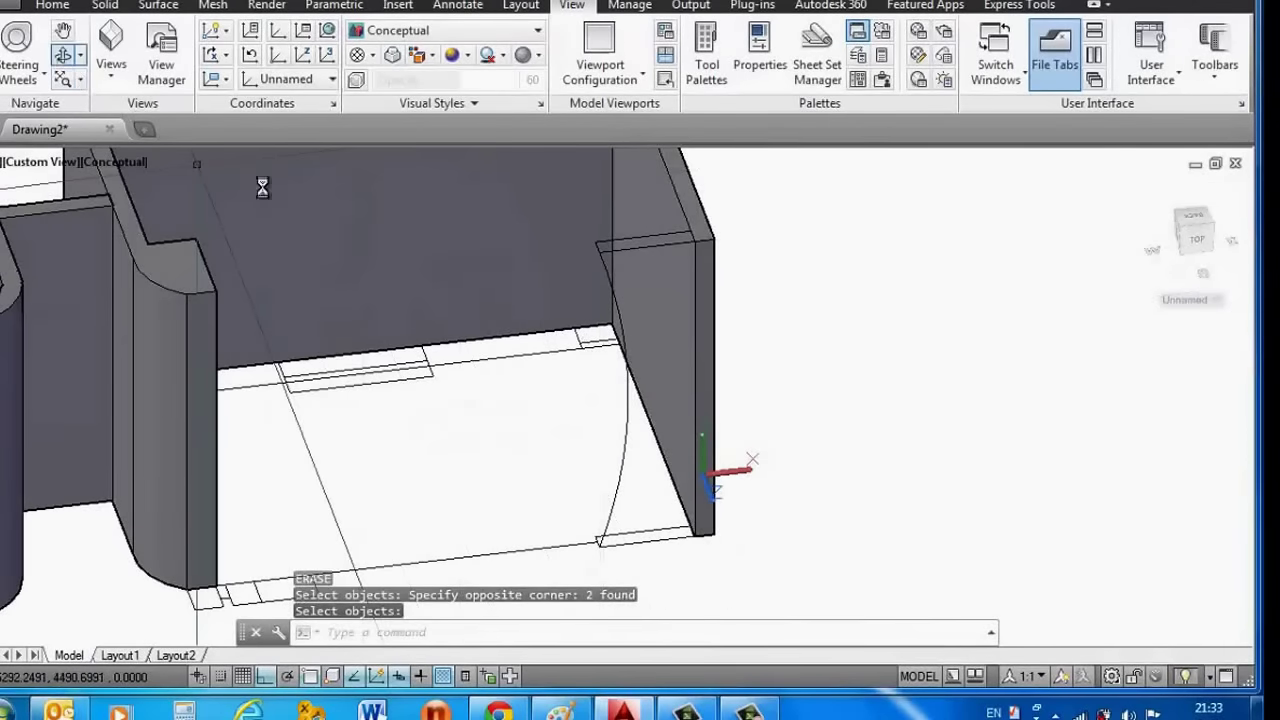
{"action": "mouse_move", "coordinate": [262, 187]}
{"action": "middle_mouse_down", "text": "shift"}
{"action": "mouse_move", "coordinate": [509, 310]}
{"action": "mouse_move", "coordinate": [499, 305]}
{"action": "middle_mouse_up", "text": "shift"}
{"action": "right_click", "coordinate": [499, 305]}
{"action": "left_click", "coordinate": [509, 311]}
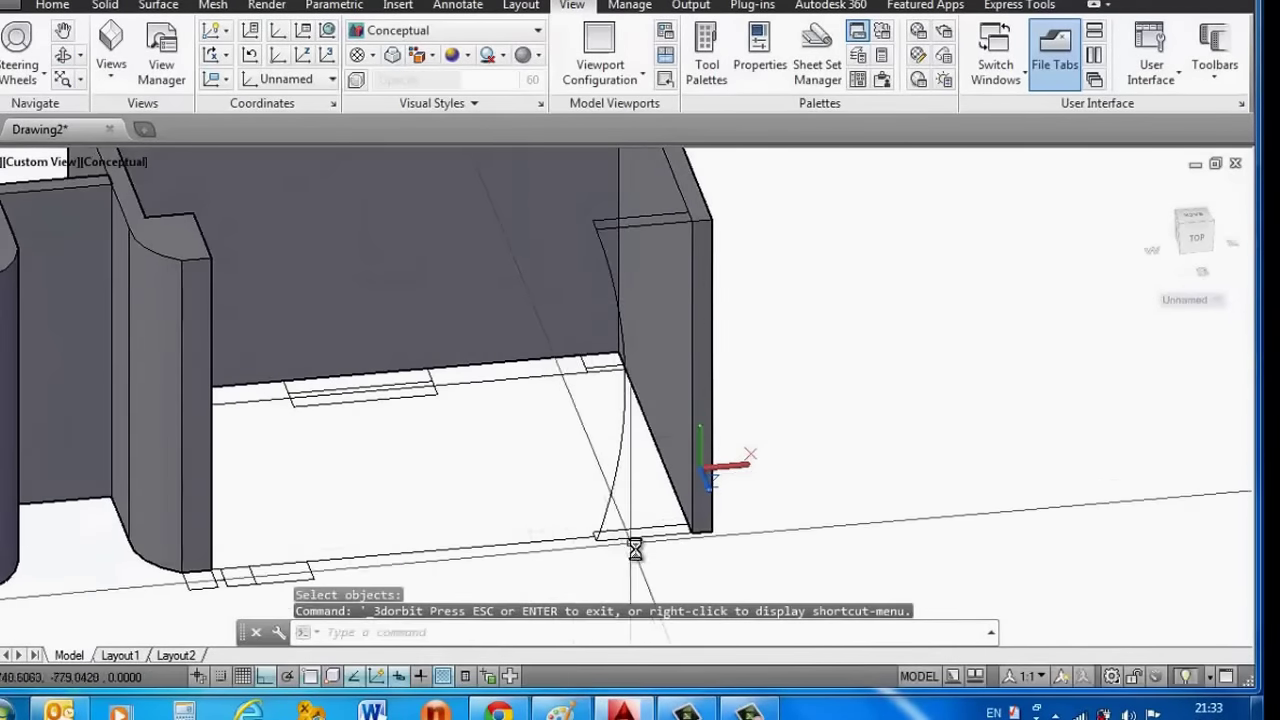
{"action": "scroll", "coordinate": [634, 548], "scroll_direction": "up", "scroll_amount": 2}
Draw a polyline from the arc's lower end along the top edges of the wall.
{"action": "key", "text": "Return"}
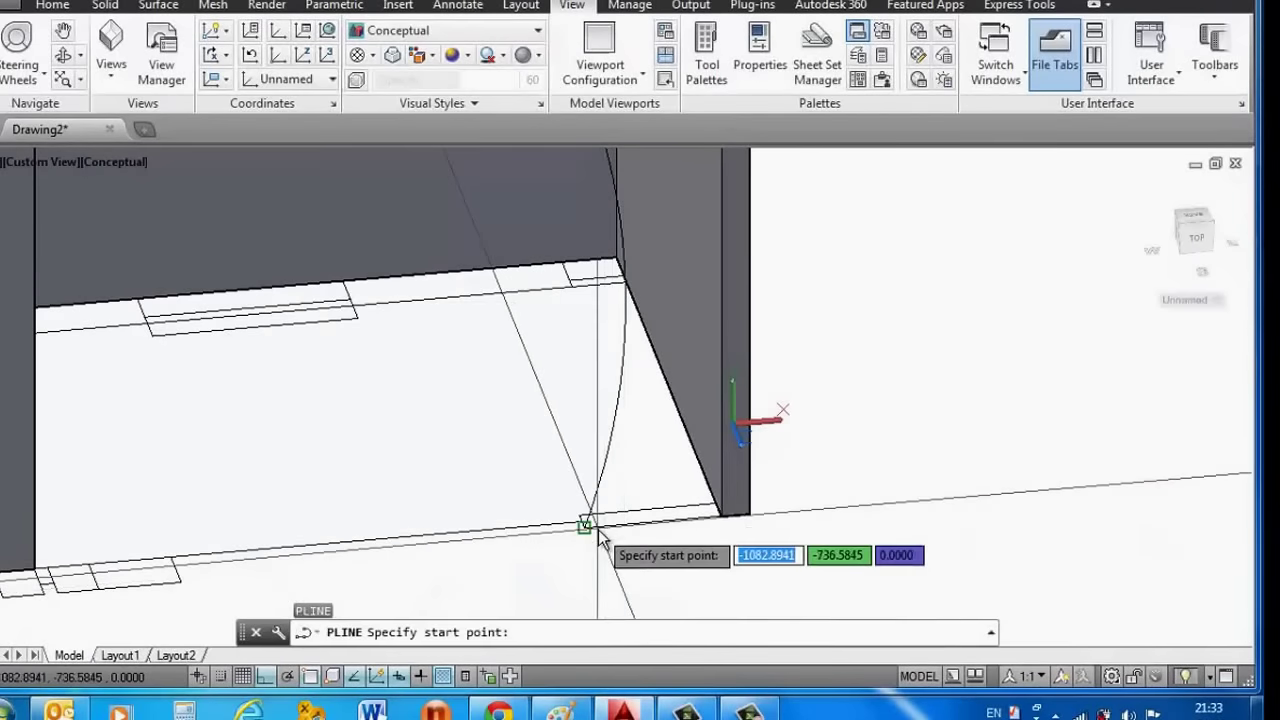
{"action": "left_click", "coordinate": [585, 521]}
{"action": "scroll", "coordinate": [721, 273], "scroll_direction": "down", "scroll_amount": 3}
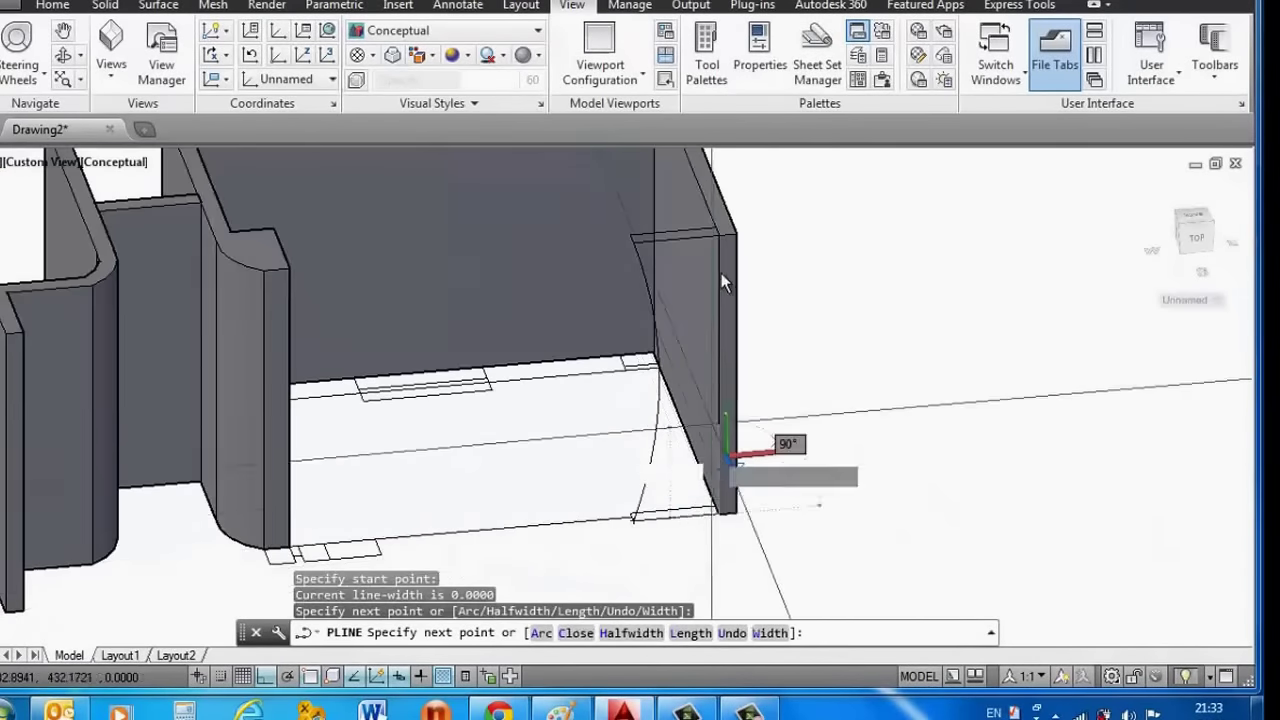
{"action": "scroll", "coordinate": [712, 224], "scroll_direction": "up", "scroll_amount": 5}
{"action": "scroll", "coordinate": [712, 241], "scroll_direction": "up", "scroll_amount": 2}
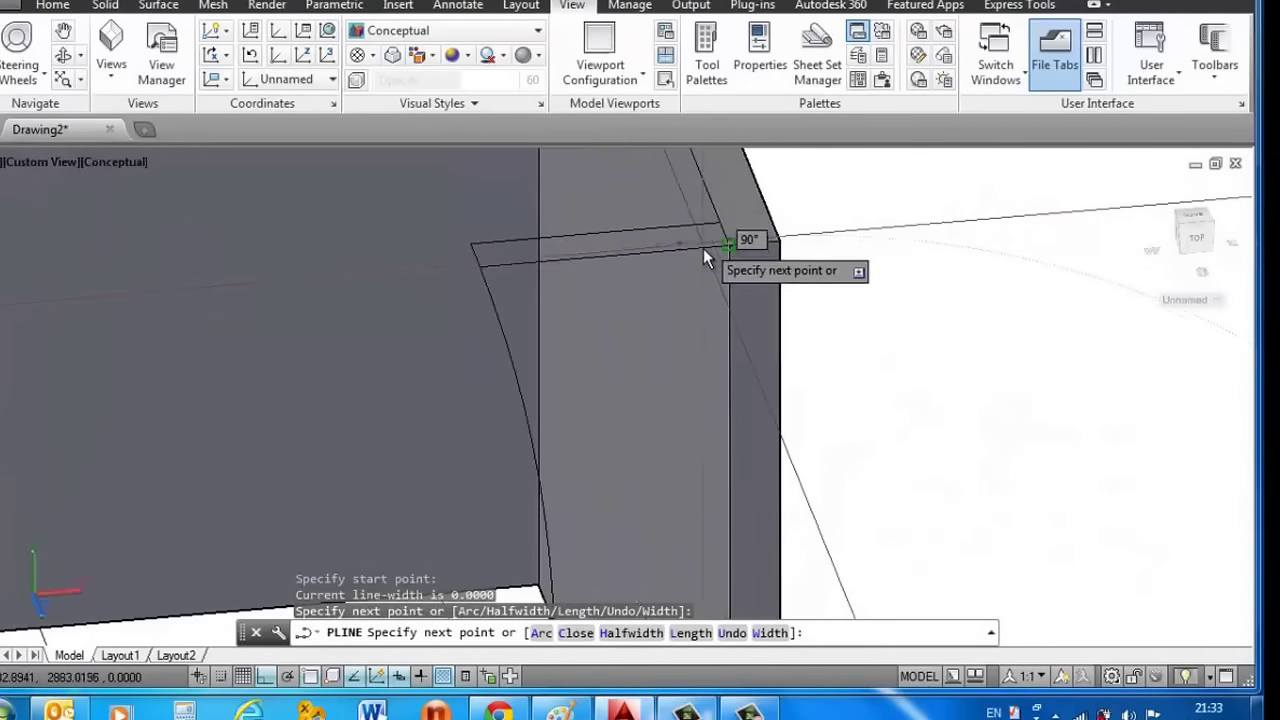
{"action": "left_click", "coordinate": [701, 248]}
{"action": "left_click", "coordinate": [485, 282]}
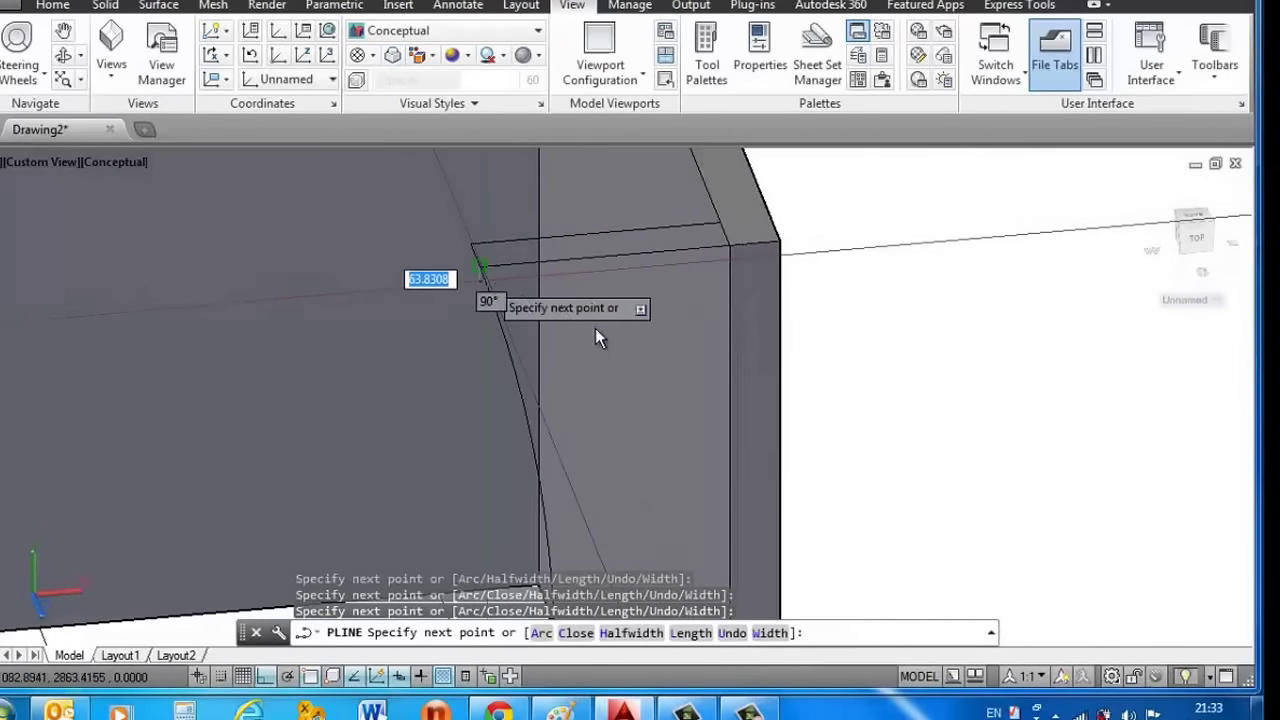
{"action": "key", "text": "Return"}
{"action": "scroll", "coordinate": [800, 350], "scroll_direction": "down", "scroll_amount": 3}
{"action": "type", "text": "P"}
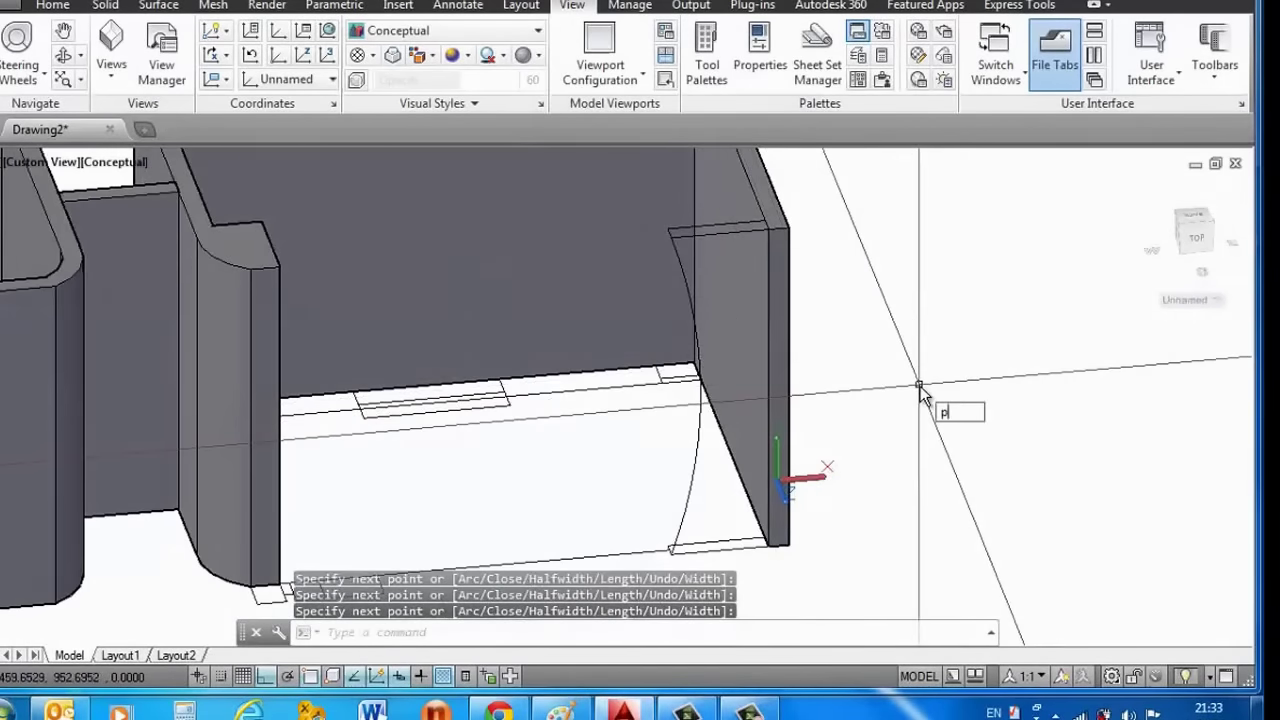
Convert the arc to a polyline with PEDIT and join the straight edges into one profile.
{"action": "type", "text": "E"}
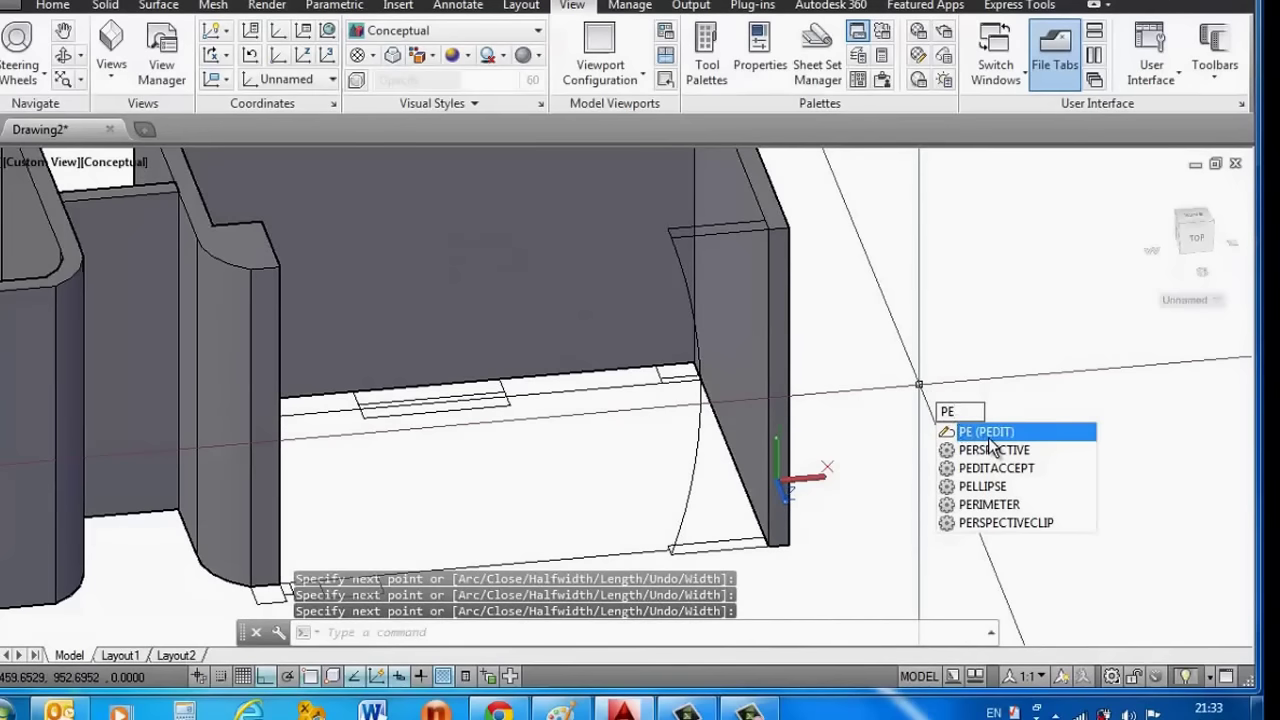
{"action": "key", "text": "Return"}
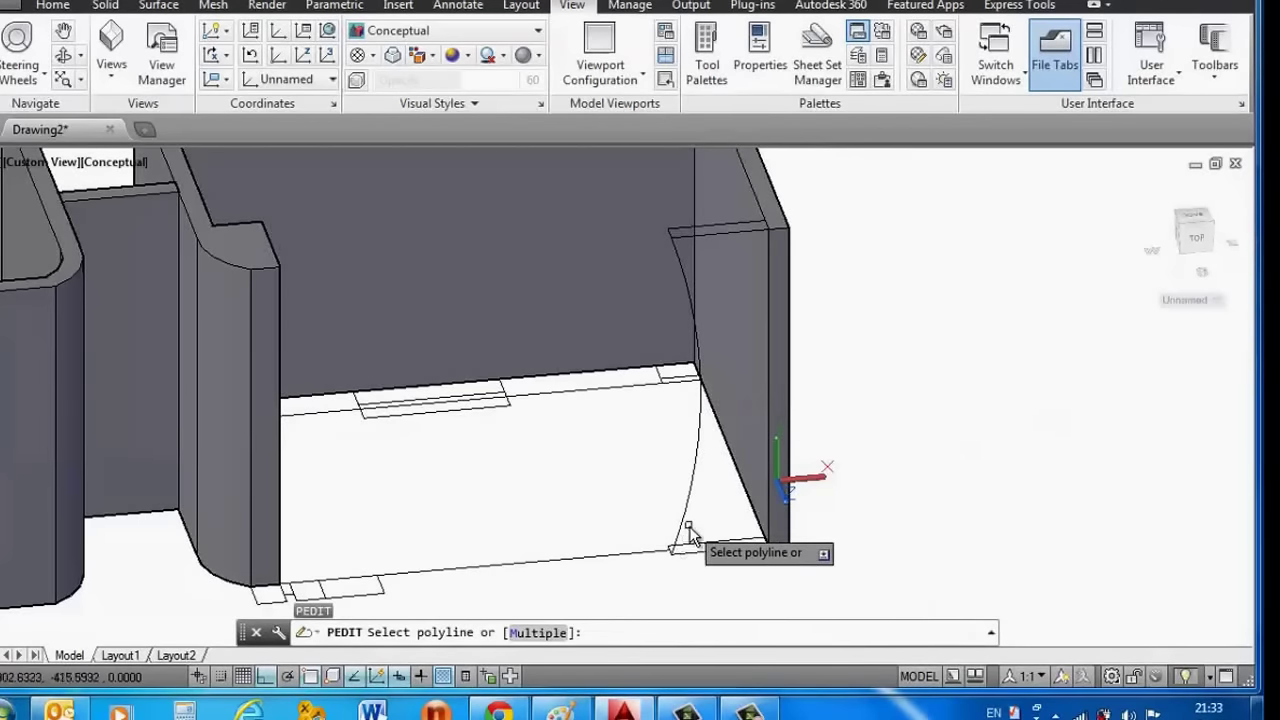
{"action": "left_click", "coordinate": [685, 530]}
{"action": "key", "text": "Return"}
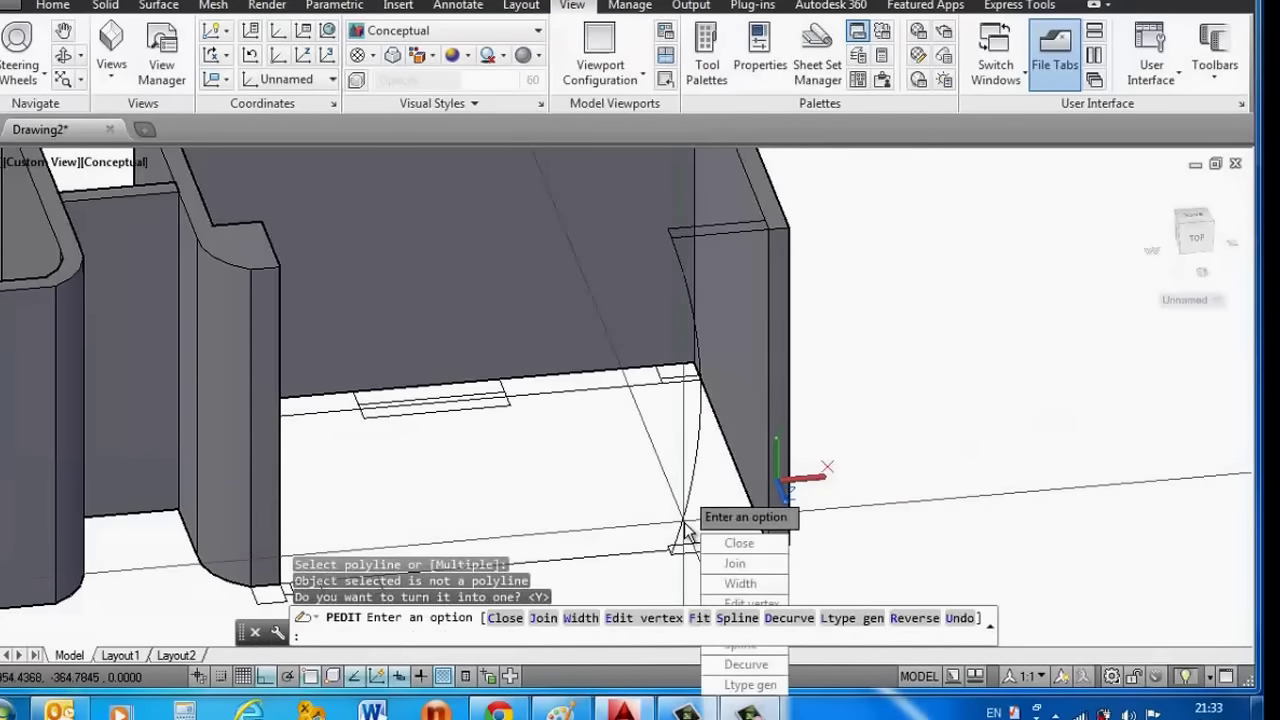
{"action": "key", "text": "Return"}
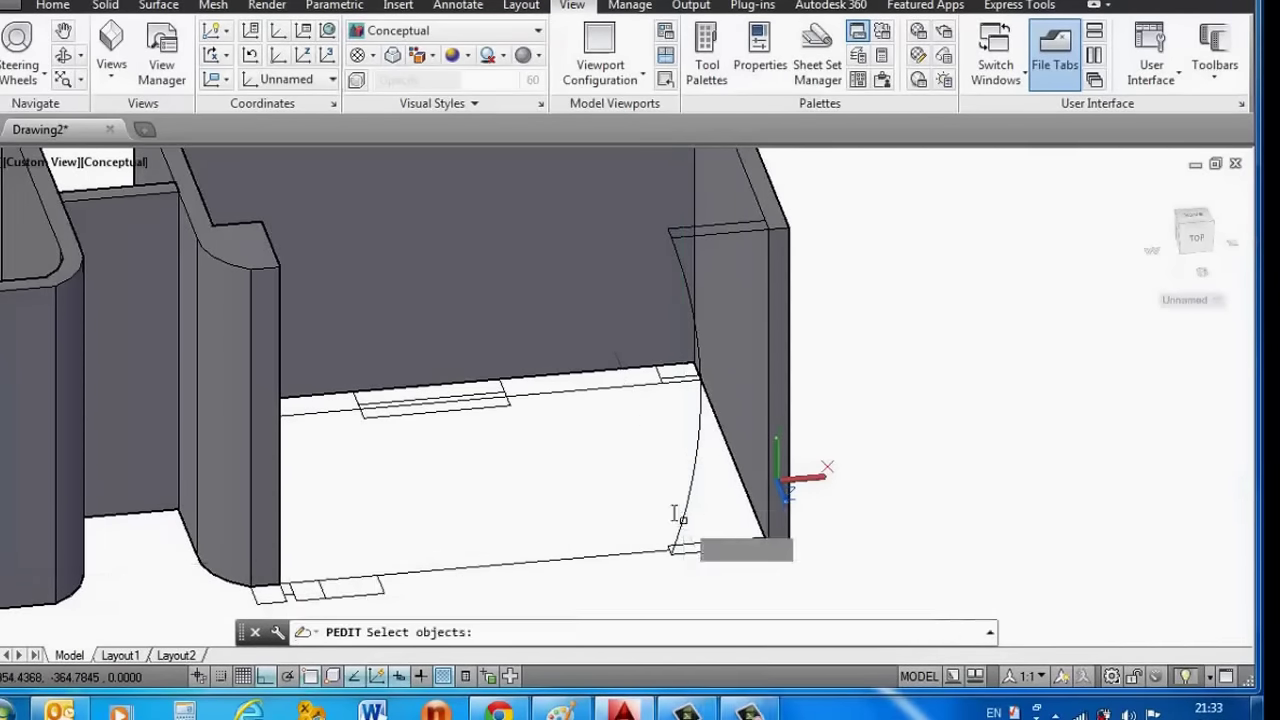
{"action": "left_click", "coordinate": [683, 513]}
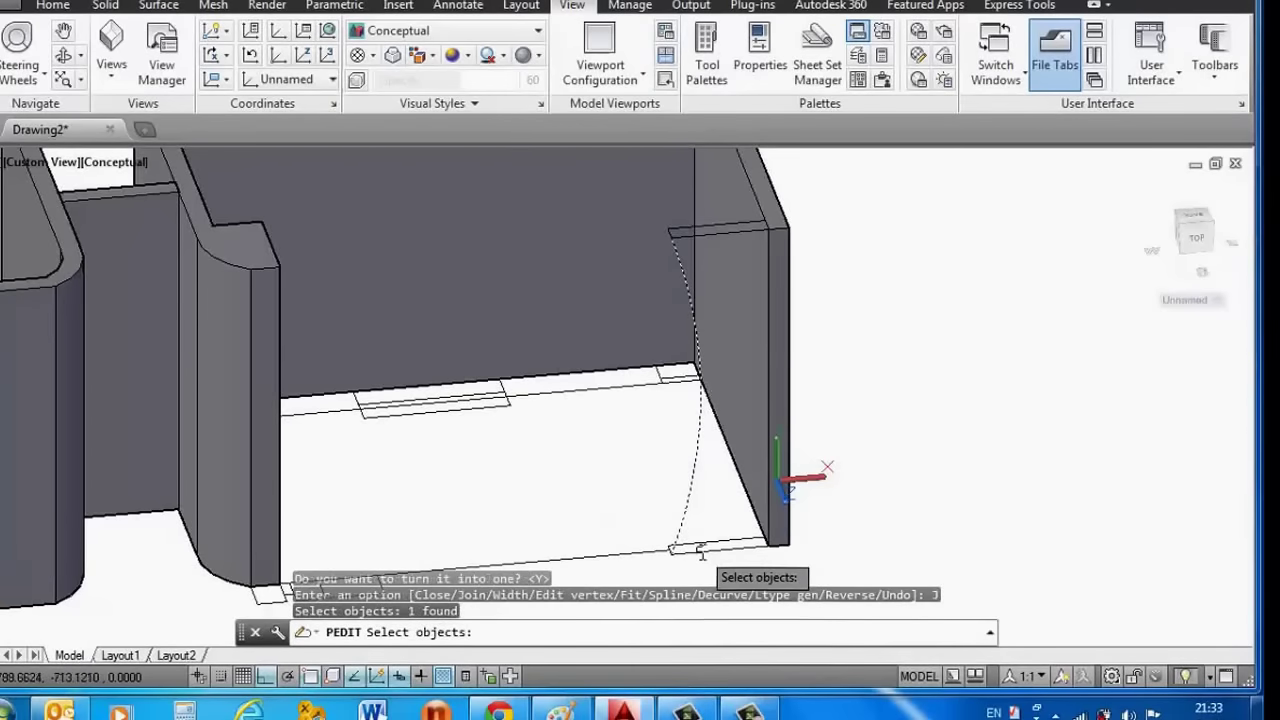
{"action": "left_click", "coordinate": [703, 549]}
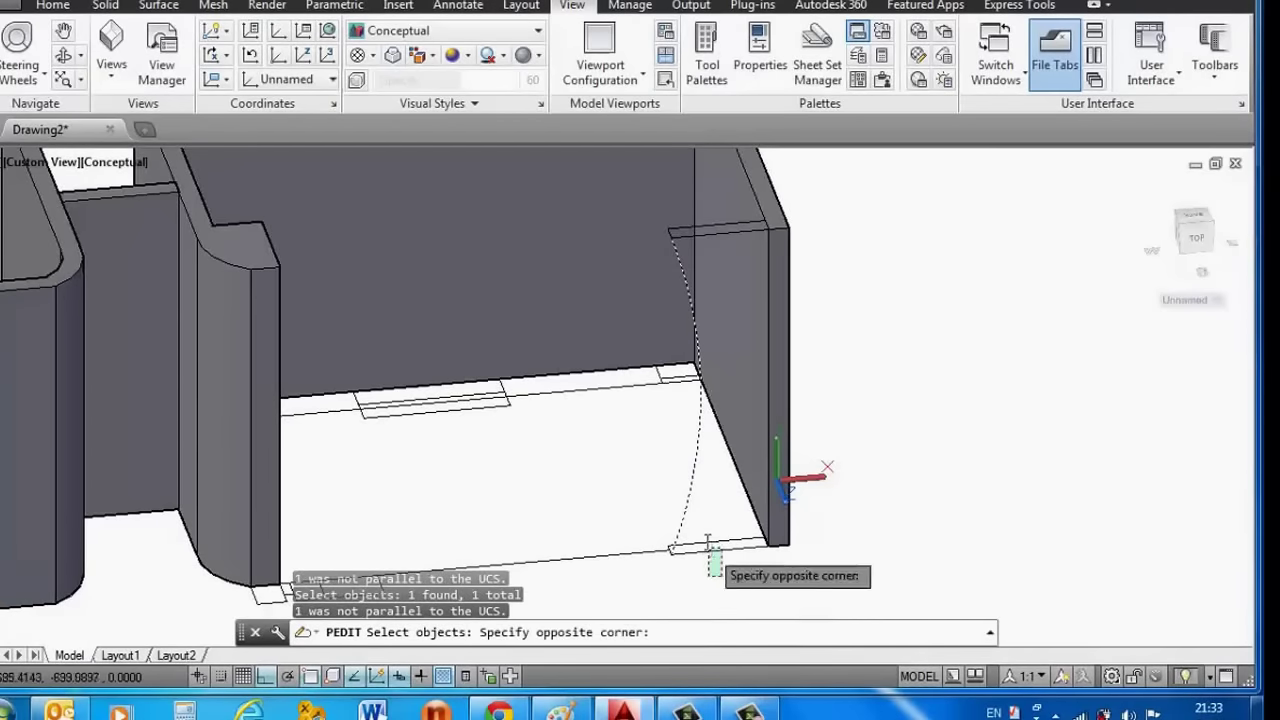
{"action": "key", "text": "Return"}
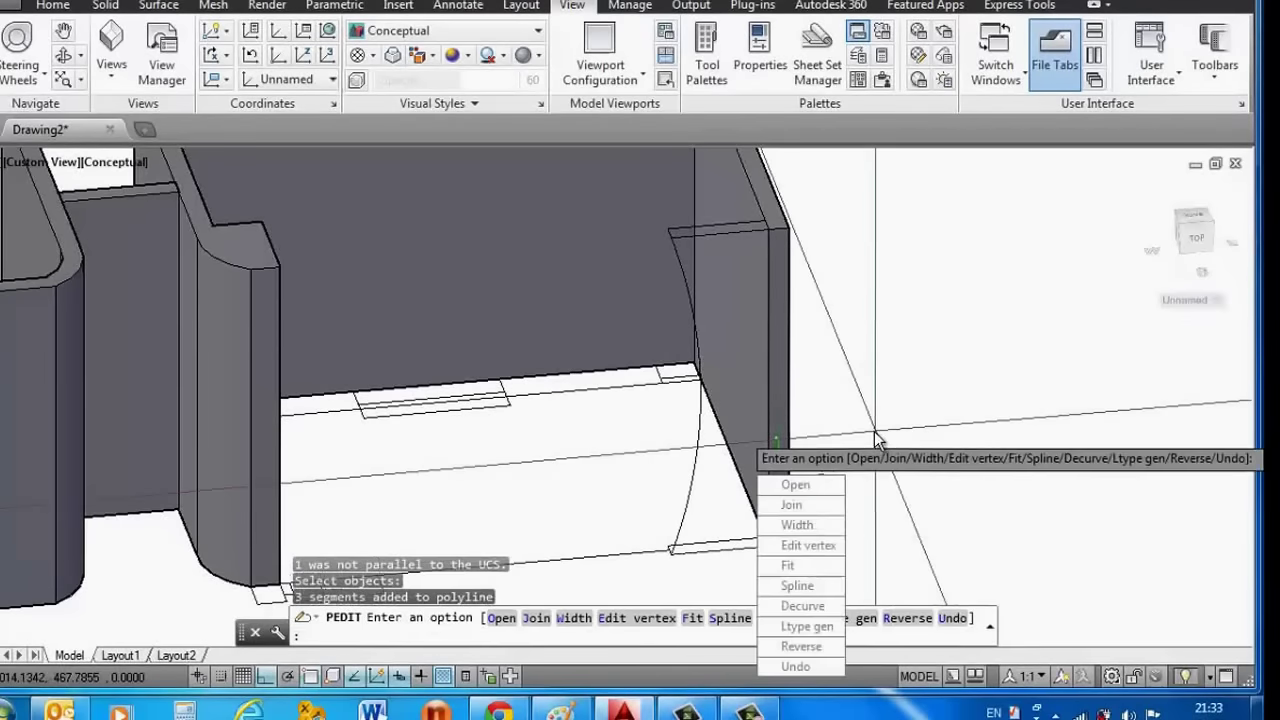
{"action": "key", "text": "Return"}
Extrude the joined curved profile up to the wall top and orbit to inspect the panel.
{"action": "type", "text": "ext"}
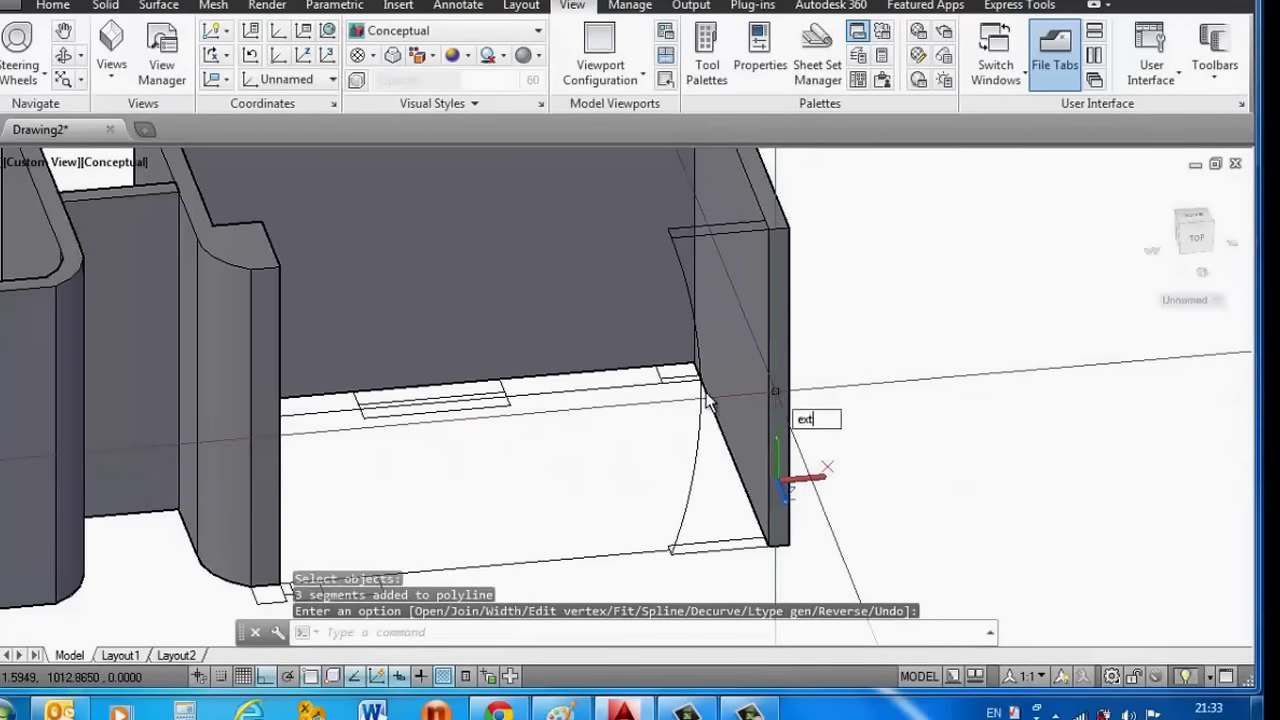
{"action": "key", "text": "Return"}
{"action": "left_click", "coordinate": [699, 437]}
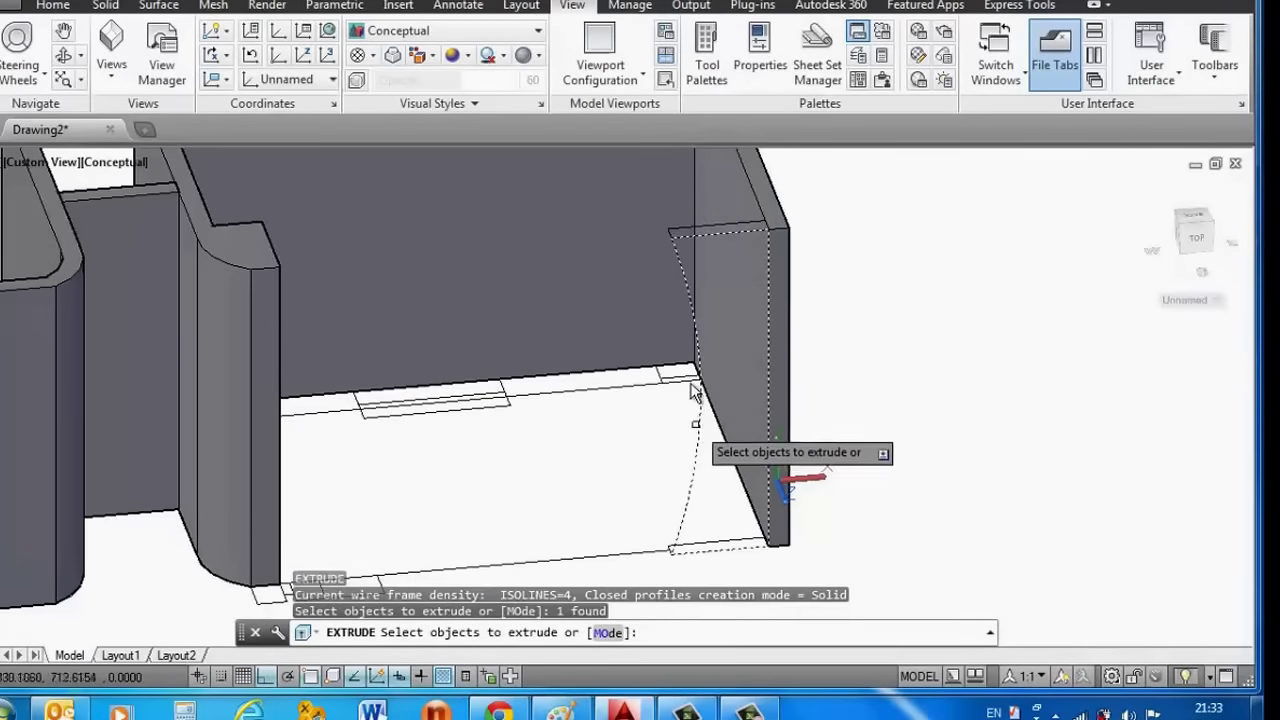
{"action": "key", "text": "Return"}
{"action": "left_click", "coordinate": [672, 234]}
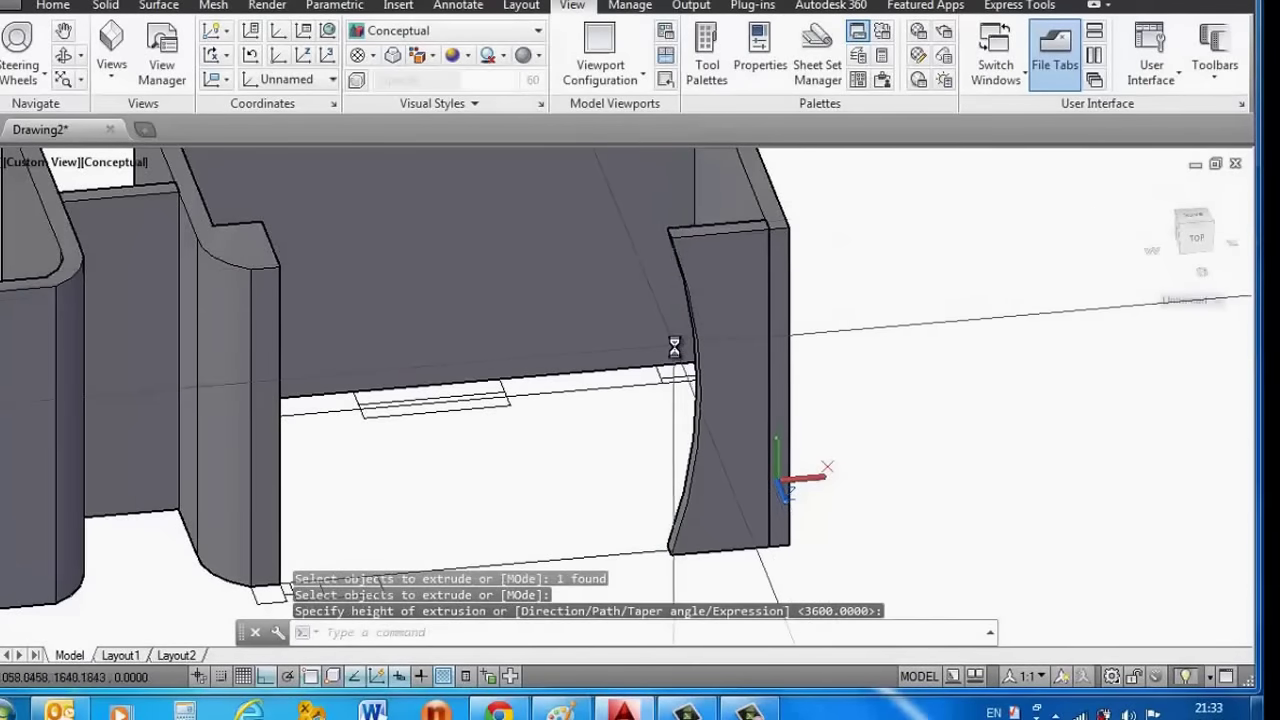
{"action": "left_click", "coordinate": [62, 57]}
{"action": "left_click_drag", "start_coordinate": [423, 346], "coordinate": [443, 334]}
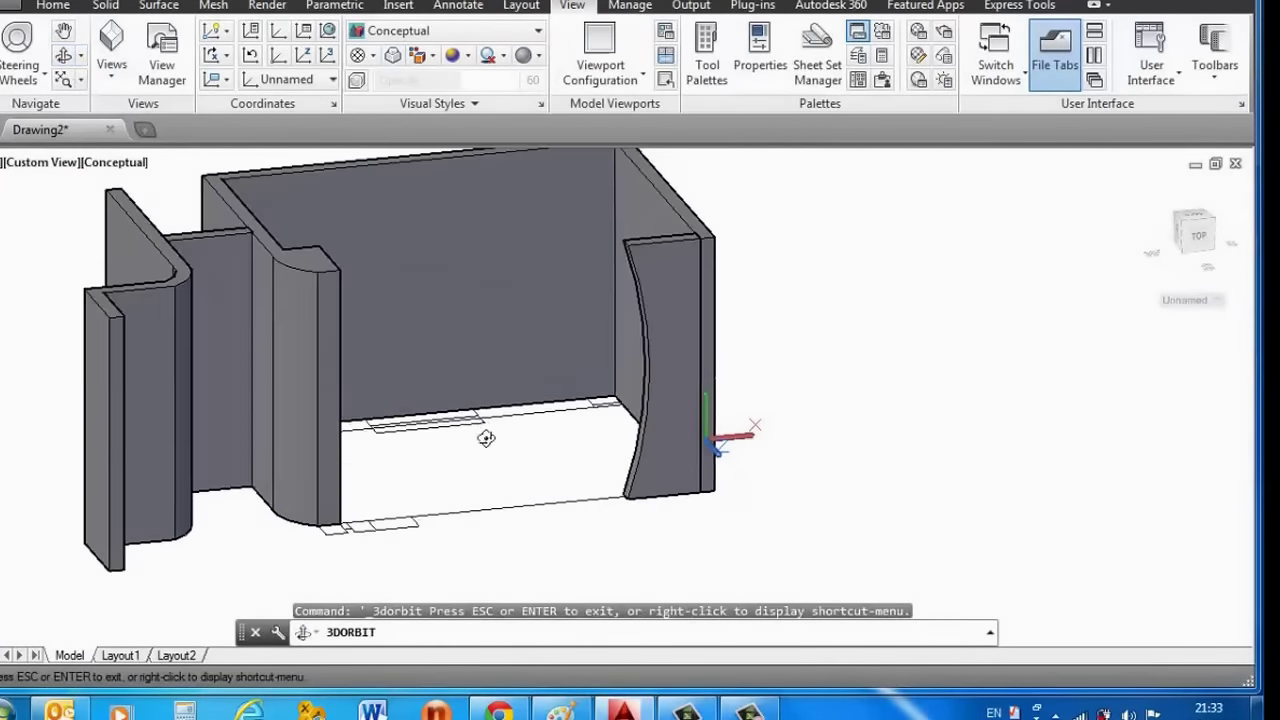
{"action": "left_click_drag", "start_coordinate": [486, 438], "coordinate": [506, 446]}
{"action": "scroll", "coordinate": [692, 225], "scroll_direction": "up", "scroll_amount": 3}
{"action": "scroll", "coordinate": [694, 277], "scroll_direction": "up", "scroll_amount": 1}
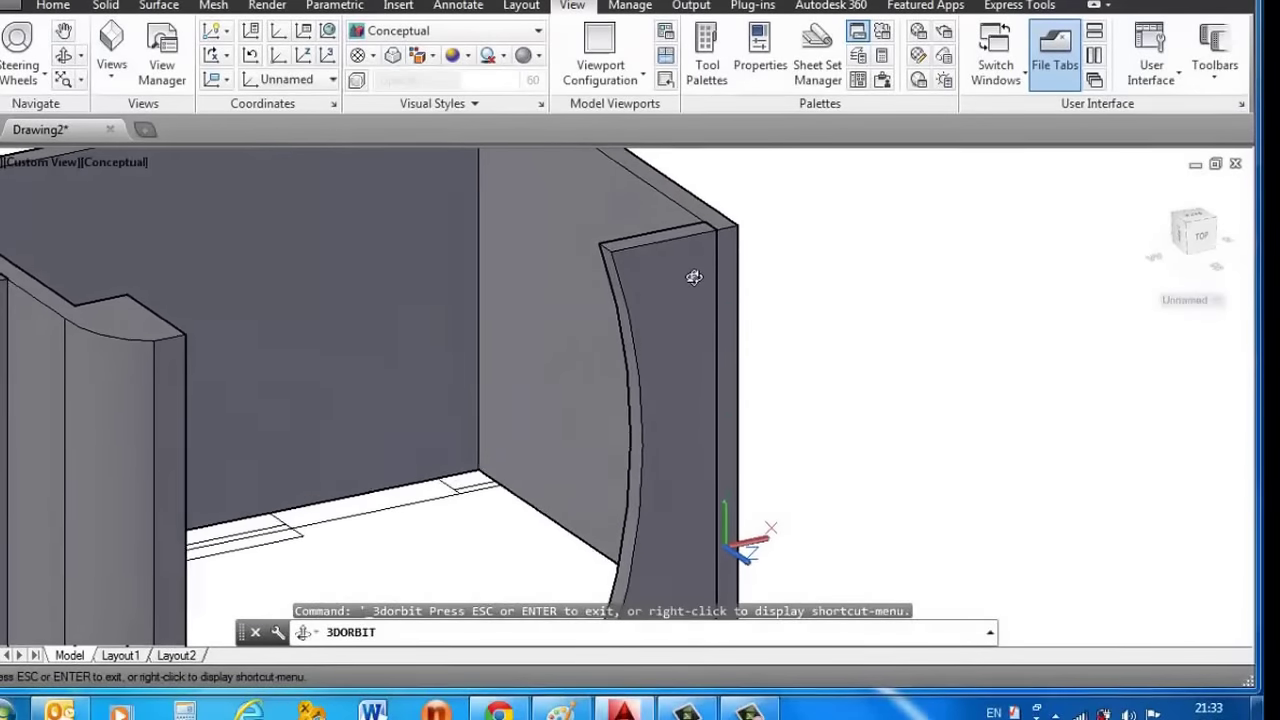
{"action": "right_click", "coordinate": [694, 277]}
Exit the orbit and zoom out on the shaded room with its new curved panel.
{"action": "left_click", "coordinate": [709, 284]}
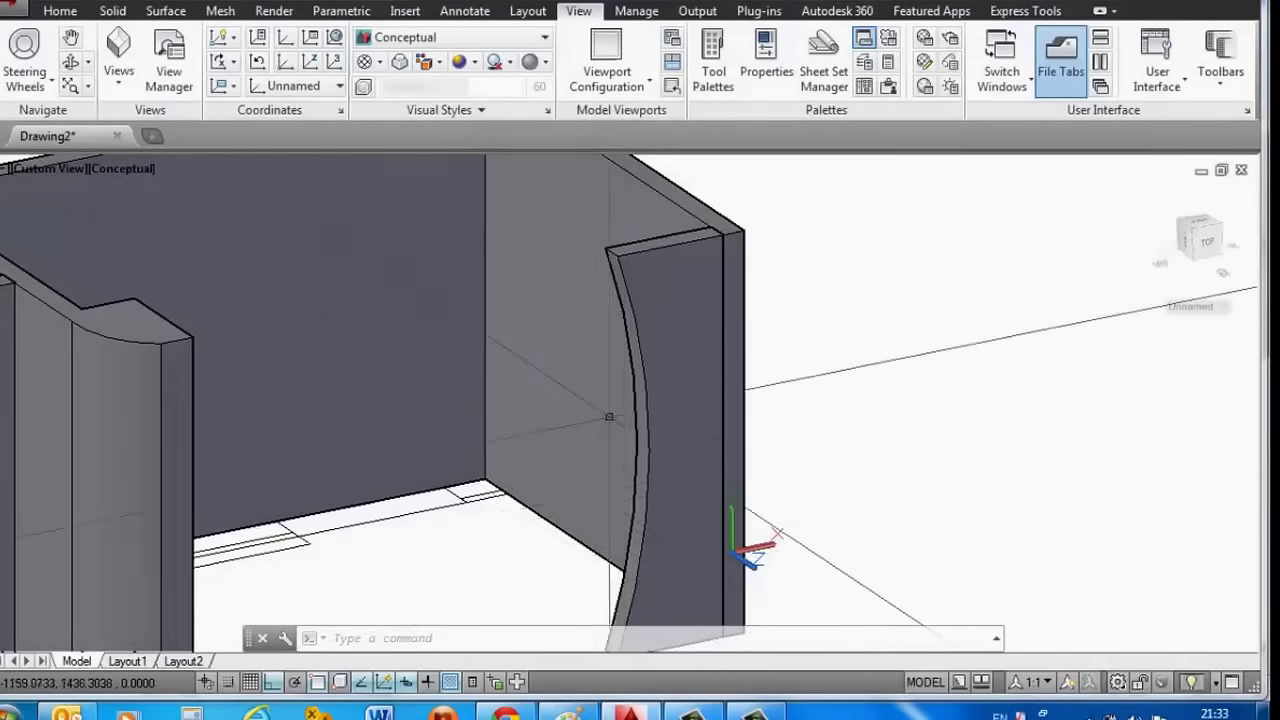
{"action": "scroll", "coordinate": [609, 416], "scroll_direction": "down", "scroll_amount": 2}
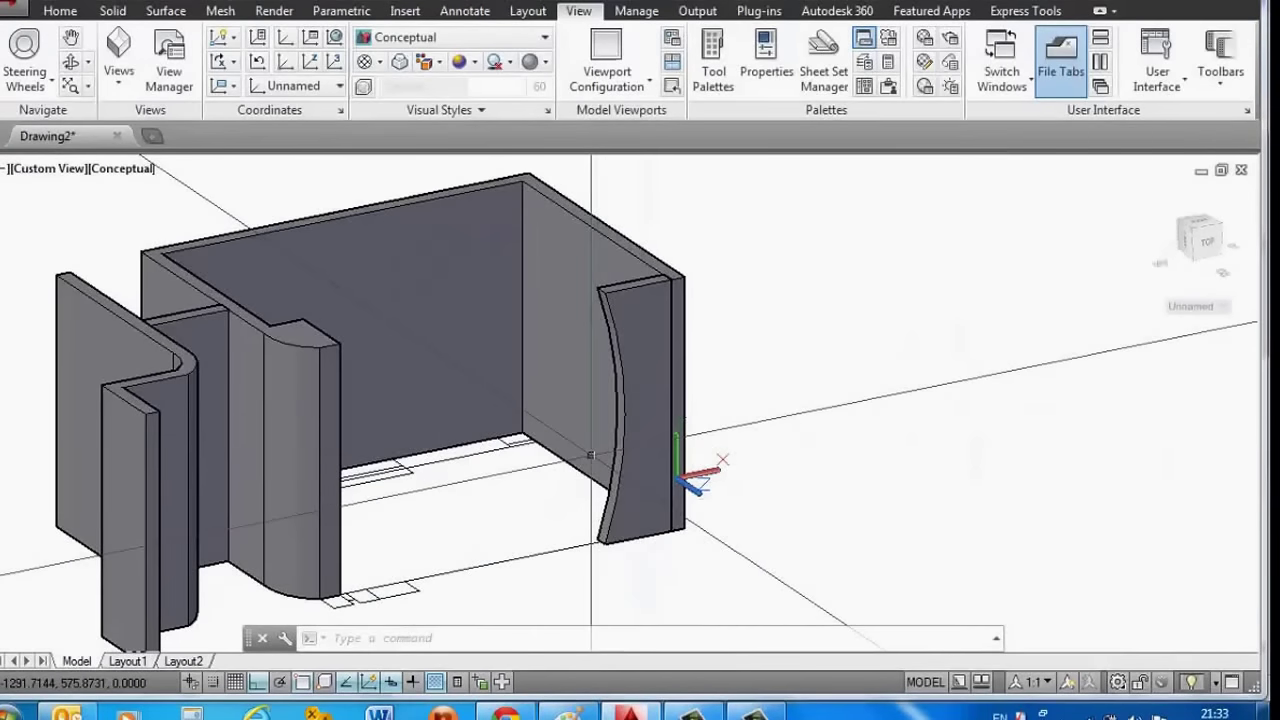
Show a PLAN view of the current UCS, a flat front view of the room.
{"action": "type", "text": "plan"}
{"action": "key", "text": "Return"}
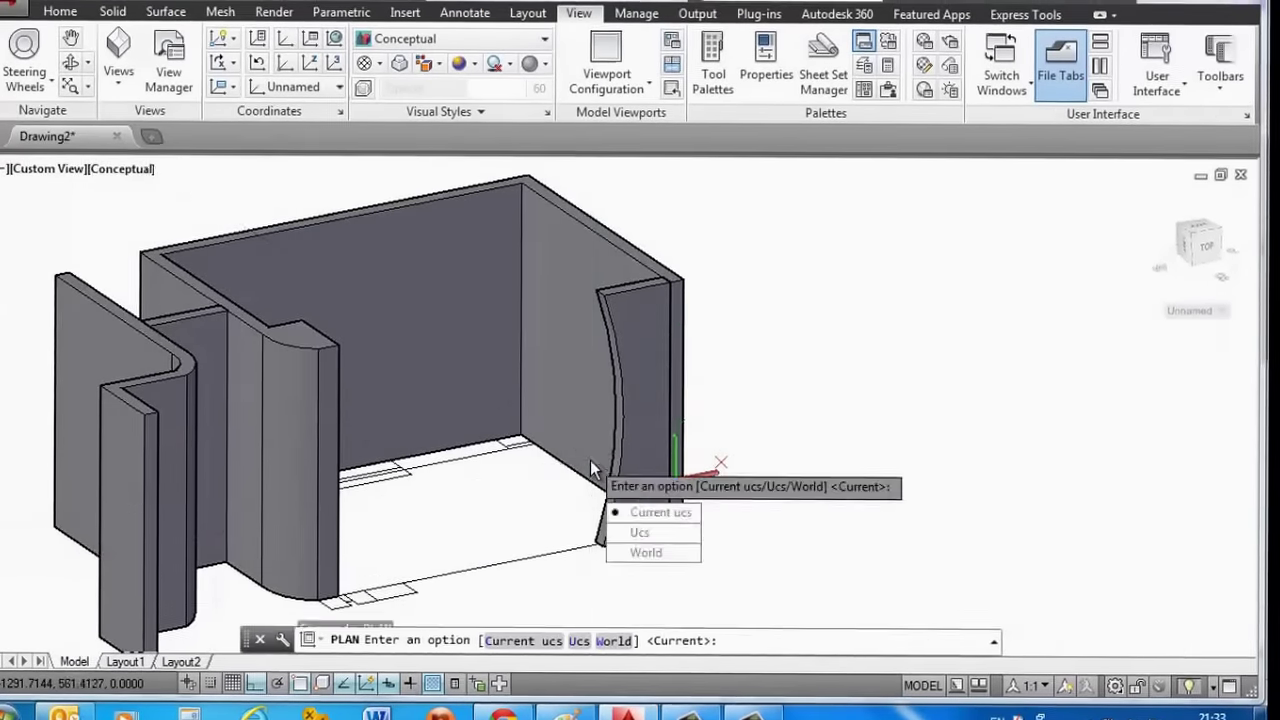
{"action": "key", "text": "Return"}
{"action": "scroll", "coordinate": [513, 411], "scroll_direction": "down", "scroll_amount": 3}
{"action": "scroll", "coordinate": [520, 411], "scroll_direction": "down", "scroll_amount": 2}
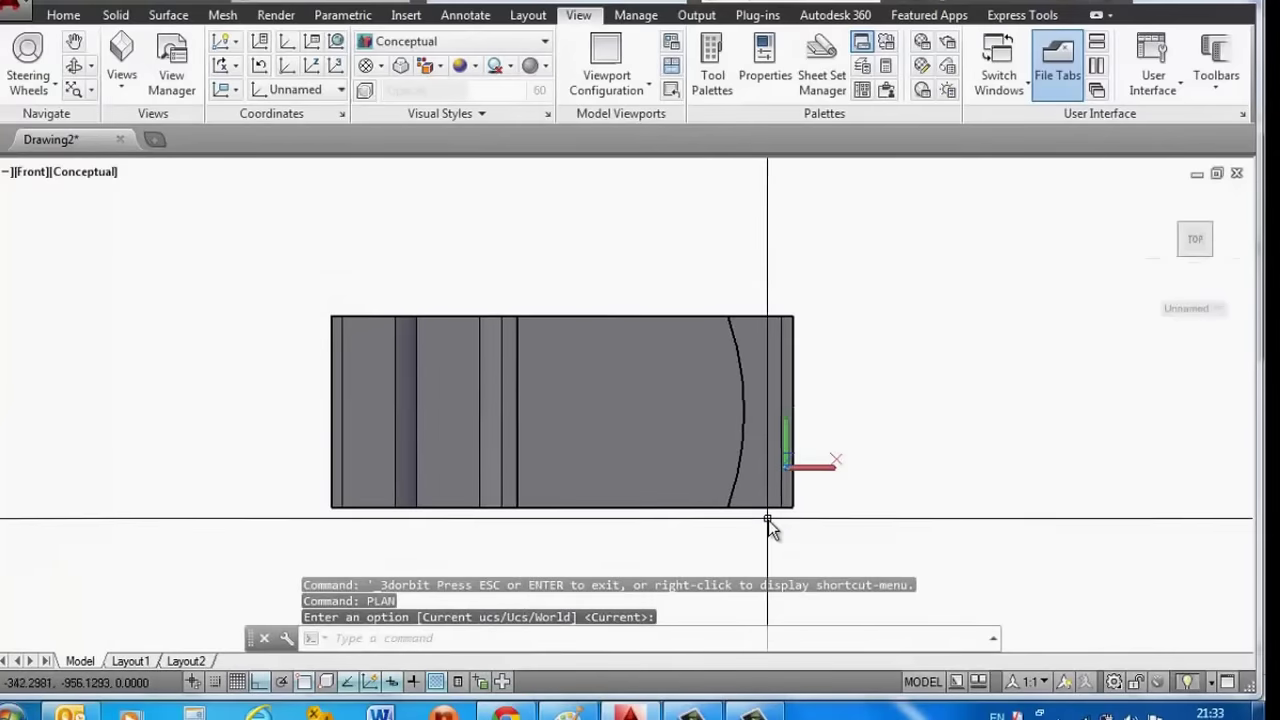
{"action": "scroll", "coordinate": [767, 519], "scroll_direction": "up", "scroll_amount": 2}
{"action": "scroll", "coordinate": [767, 519], "scroll_direction": "up", "scroll_amount": 1}
{"action": "scroll", "coordinate": [781, 494], "scroll_direction": "up", "scroll_amount": 1}
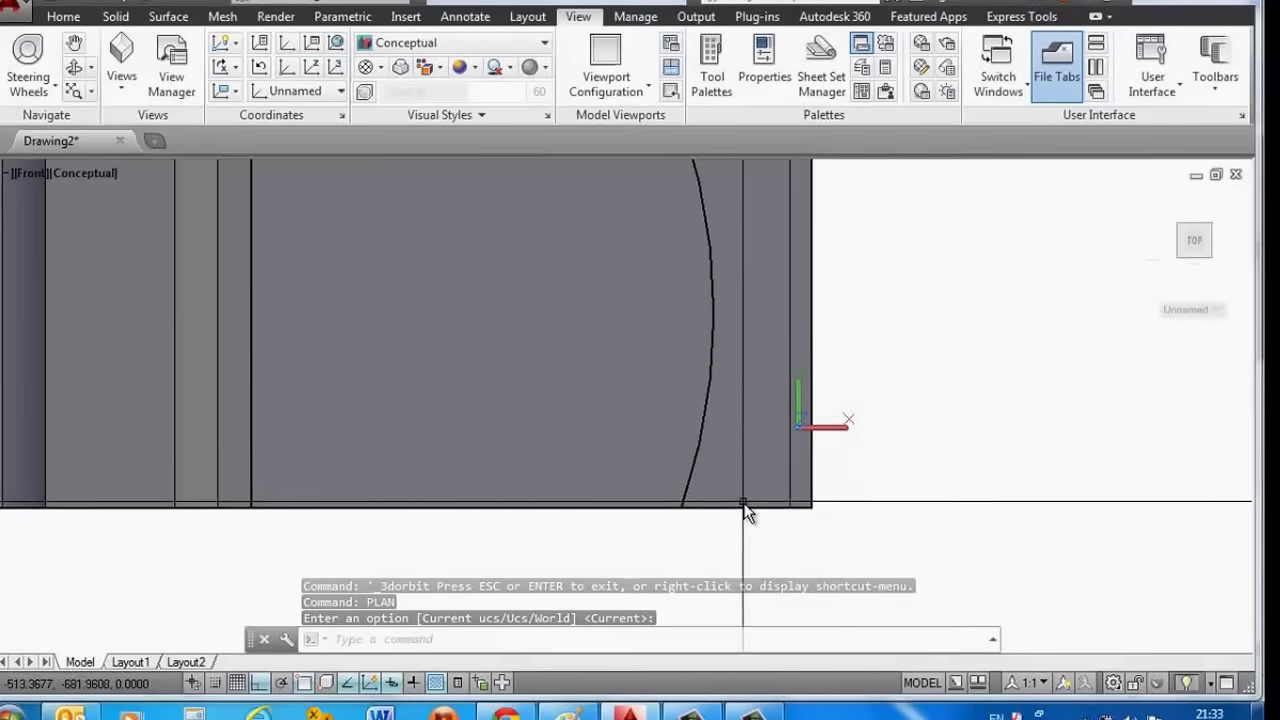
{"action": "scroll", "coordinate": [749, 508], "scroll_direction": "down", "scroll_amount": 2}
Add a 700 linear dimension from the curved edge to the wall's end, placed above.
{"action": "left_click", "coordinate": [465, 16]}
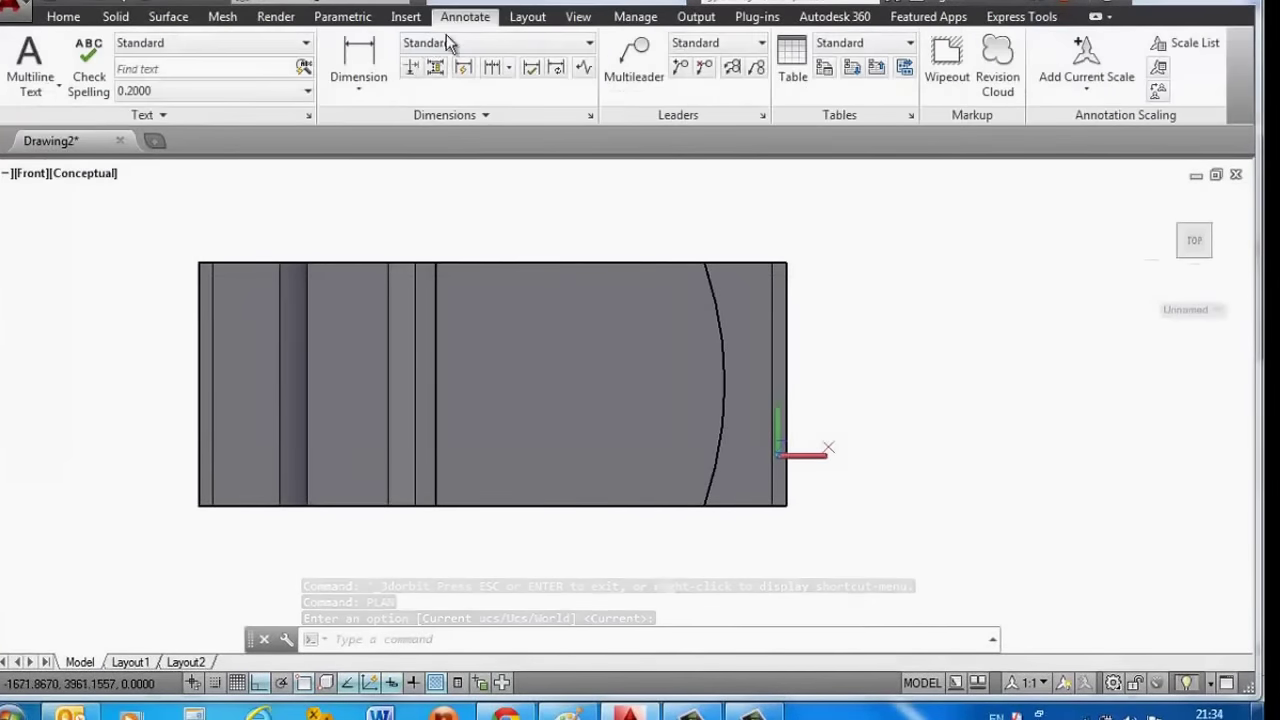
{"action": "left_click", "coordinate": [358, 60]}
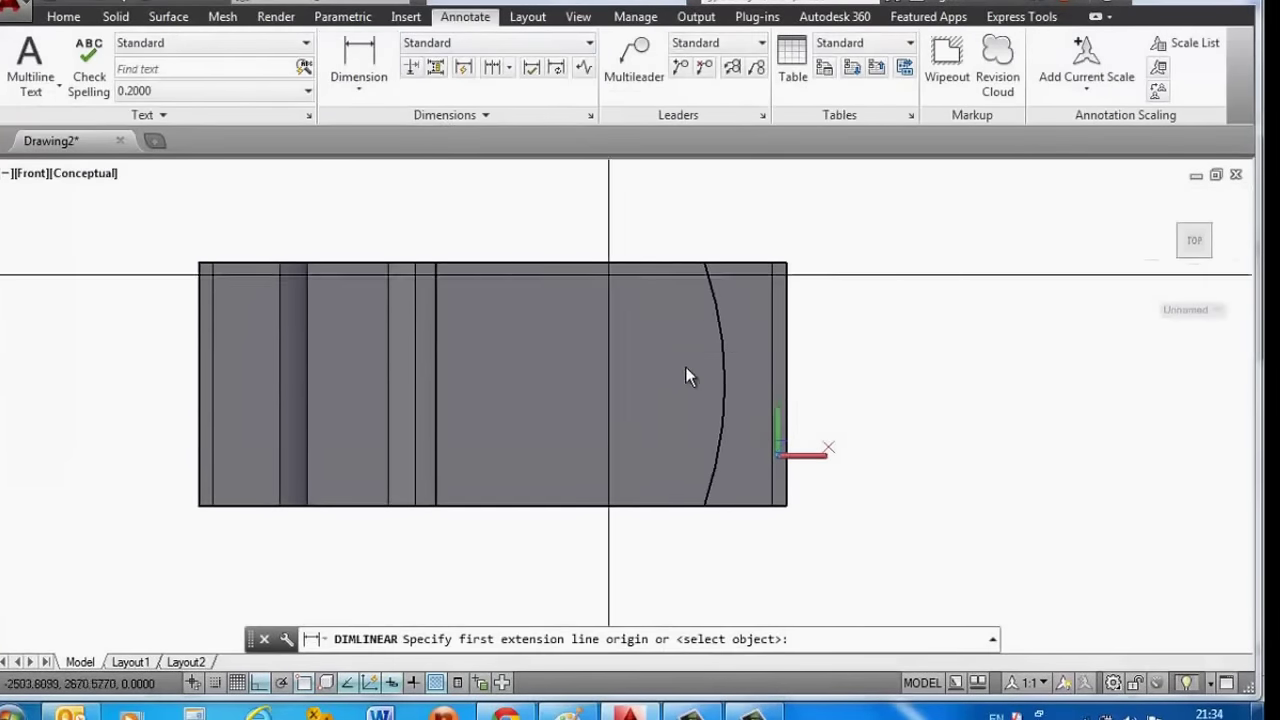
{"action": "left_click", "coordinate": [727, 401]}
{"action": "left_click", "coordinate": [768, 387]}
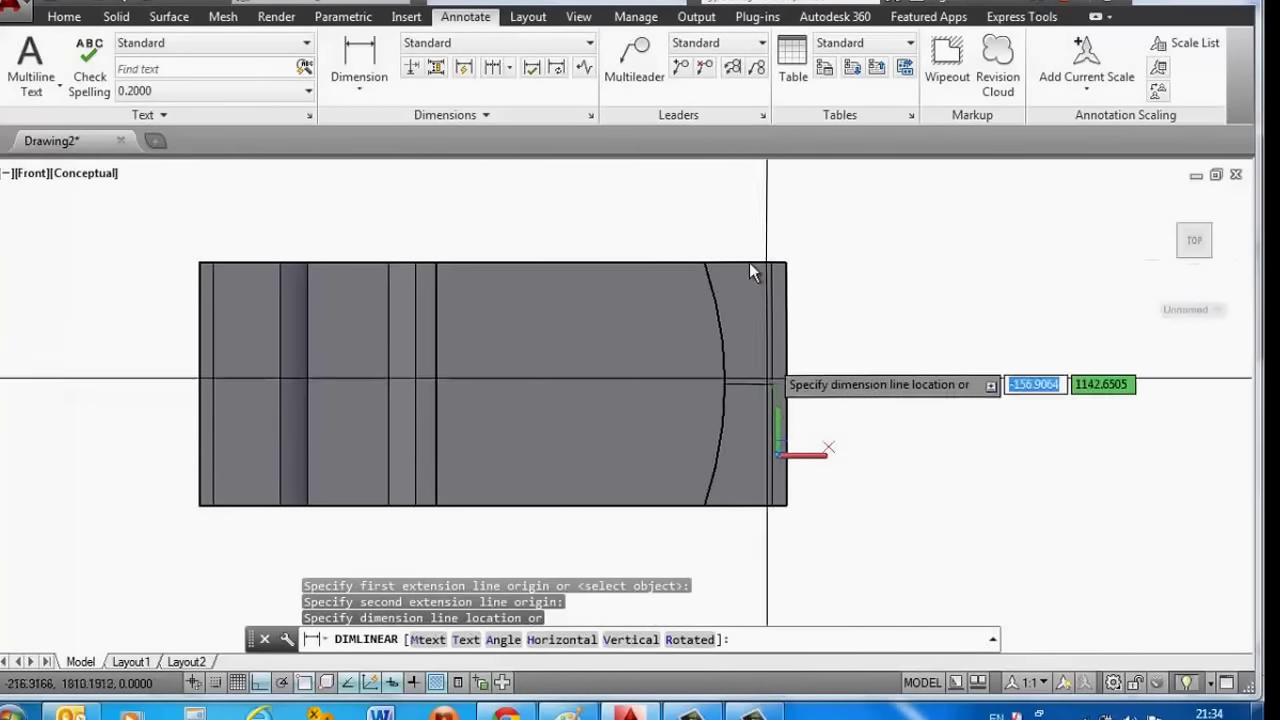
{"action": "scroll", "coordinate": [750, 245], "scroll_direction": "up", "scroll_amount": 2}
{"action": "scroll", "coordinate": [752, 225], "scroll_direction": "up", "scroll_amount": 2}
{"action": "left_click", "coordinate": [752, 270]}
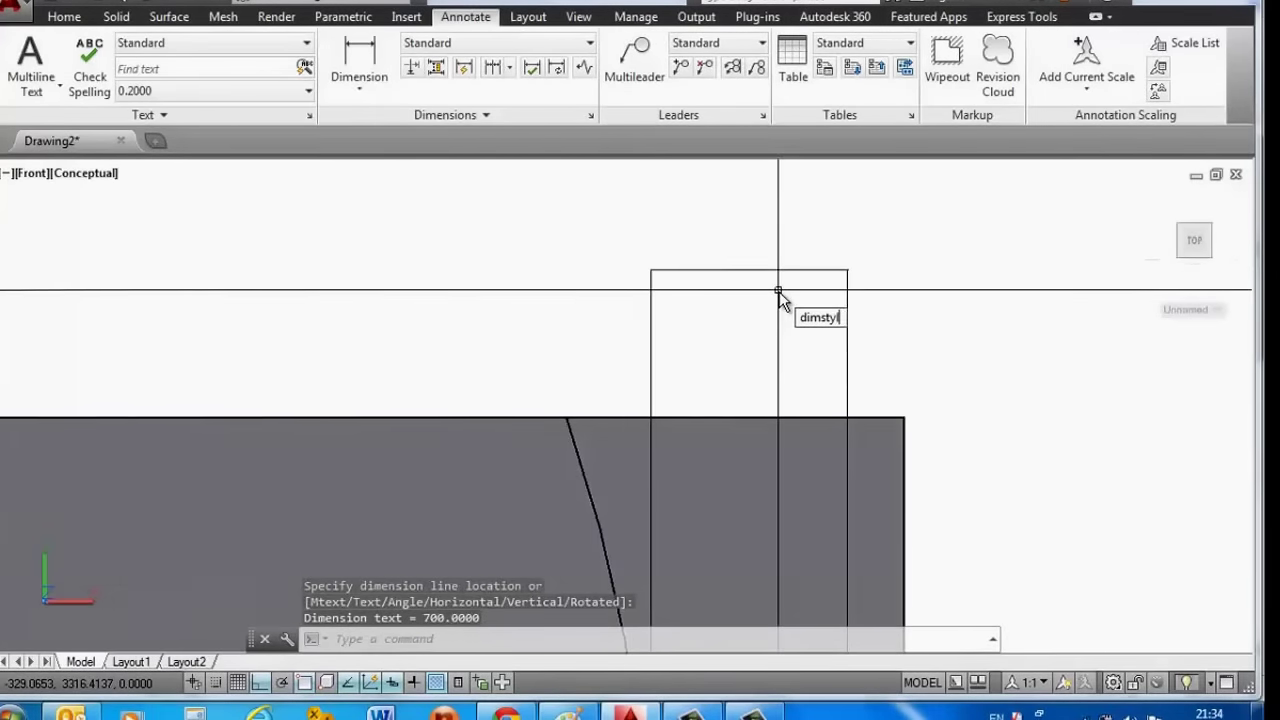
Give the Standard dimension style 300 text height and 0 precision so the dimension reads 700.
{"action": "type", "text": "d"}
{"action": "key", "text": "Return"}
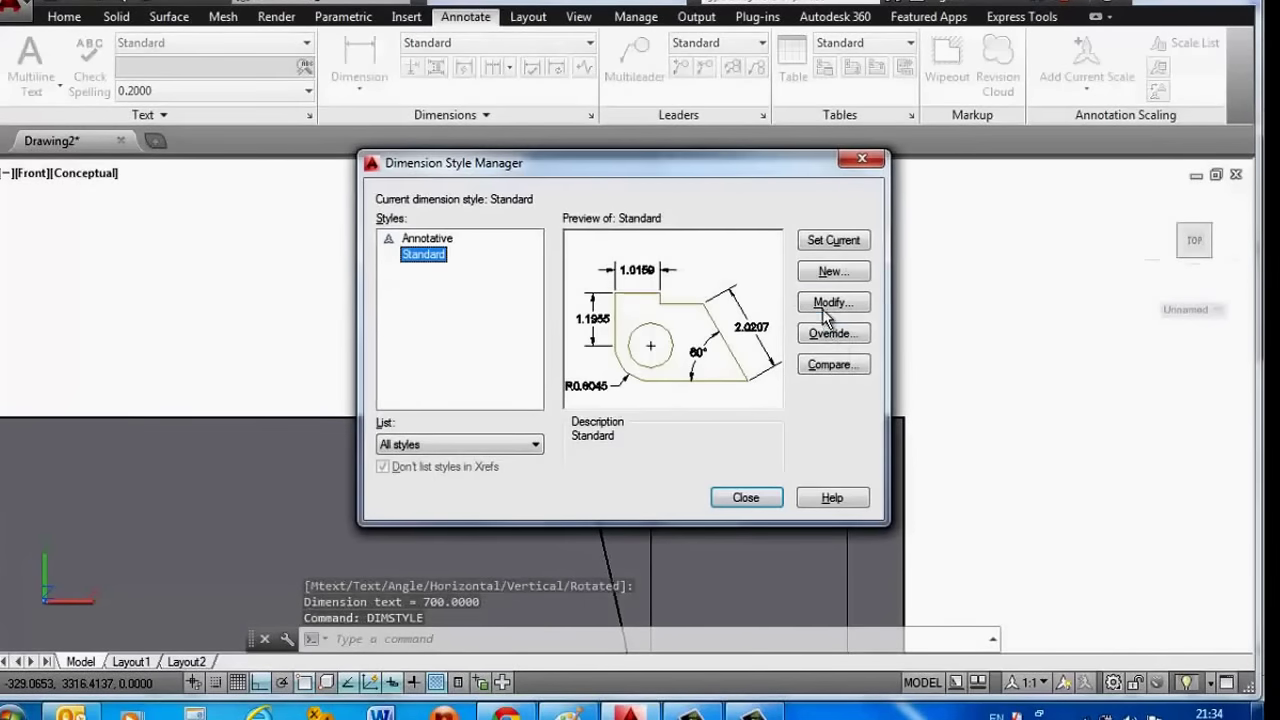
{"action": "left_click", "coordinate": [821, 306]}
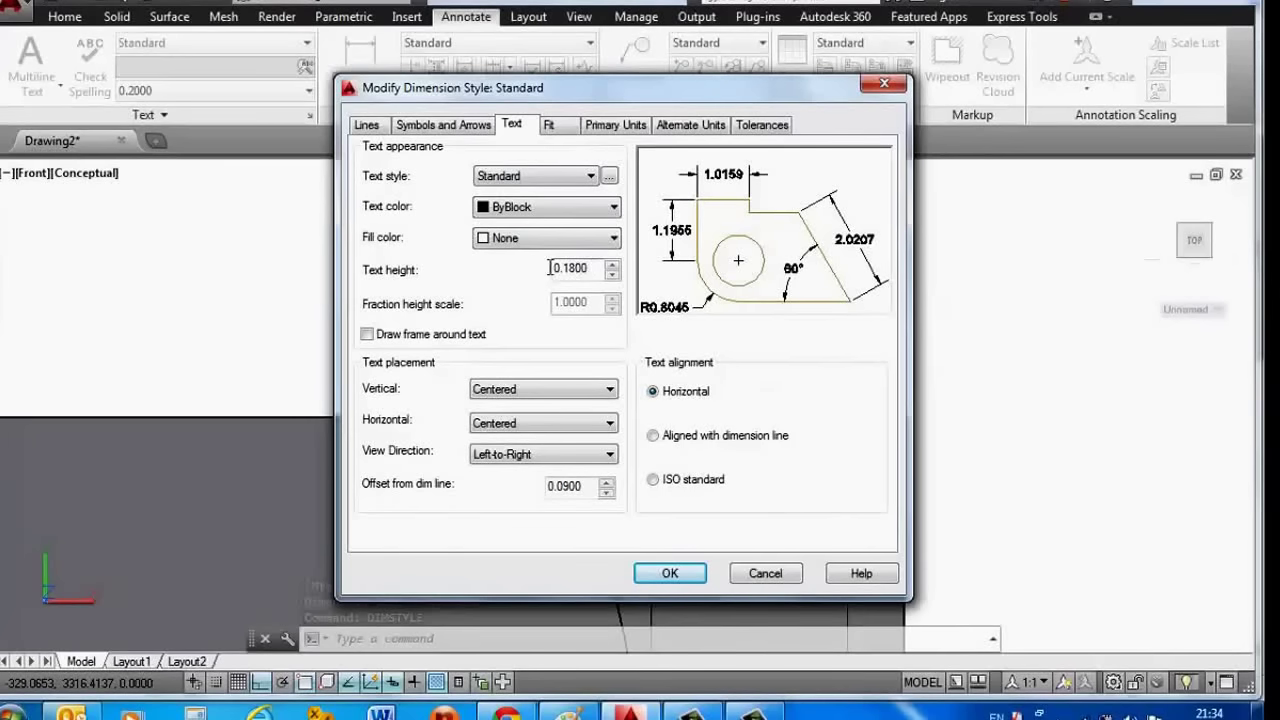
{"action": "type", "text": "300"}
{"action": "key", "text": "Tab"}
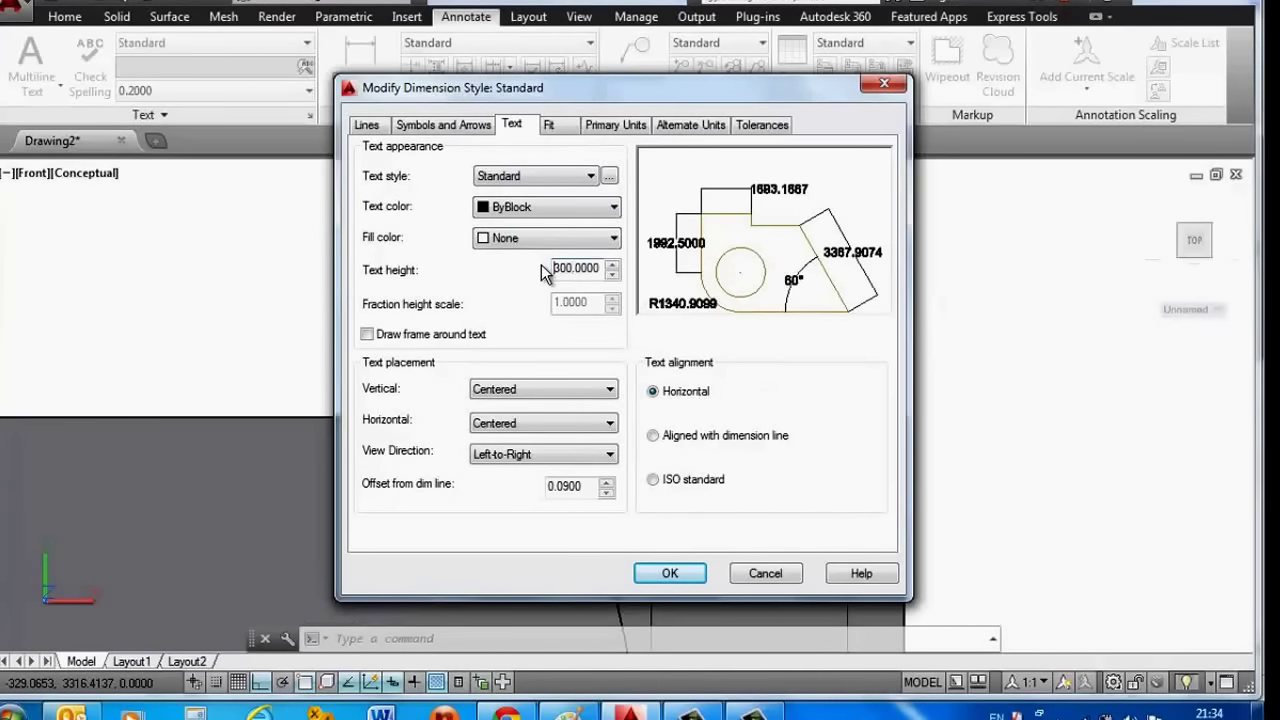
{"action": "left_click", "coordinate": [622, 125]}
{"action": "left_click", "coordinate": [534, 192]}
{"action": "left_click", "coordinate": [525, 207]}
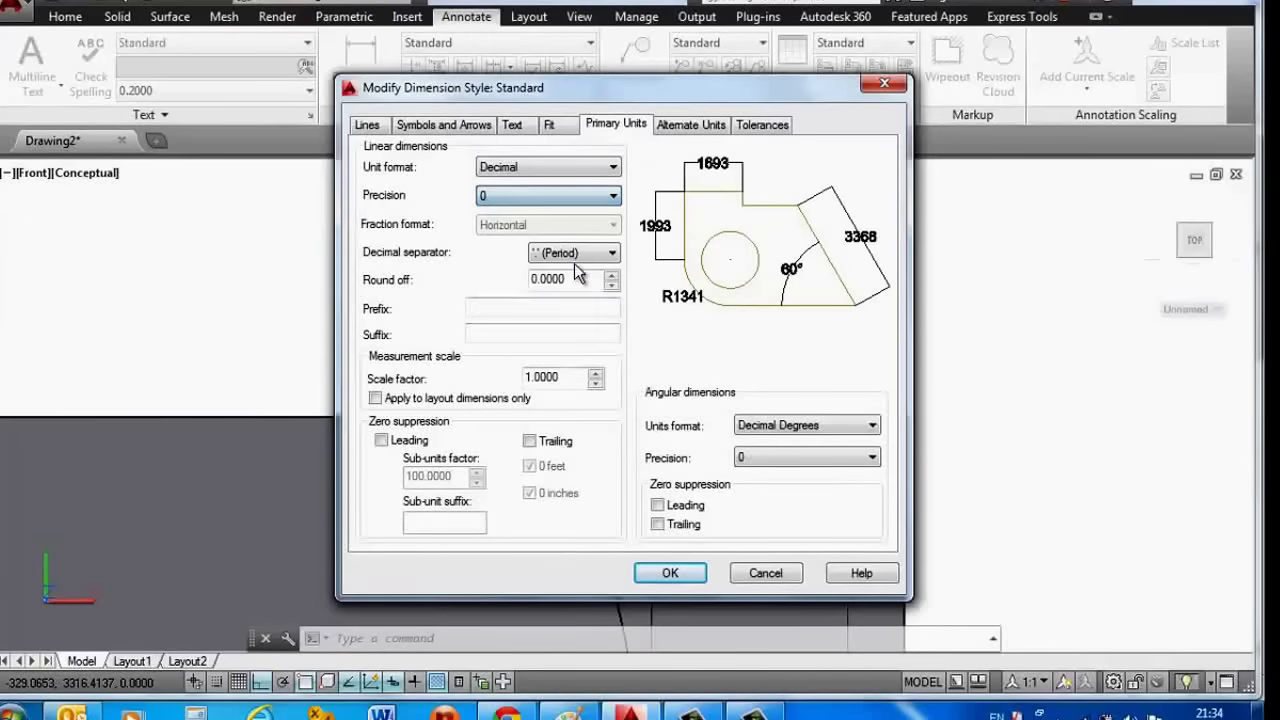
{"action": "left_click", "coordinate": [672, 573]}
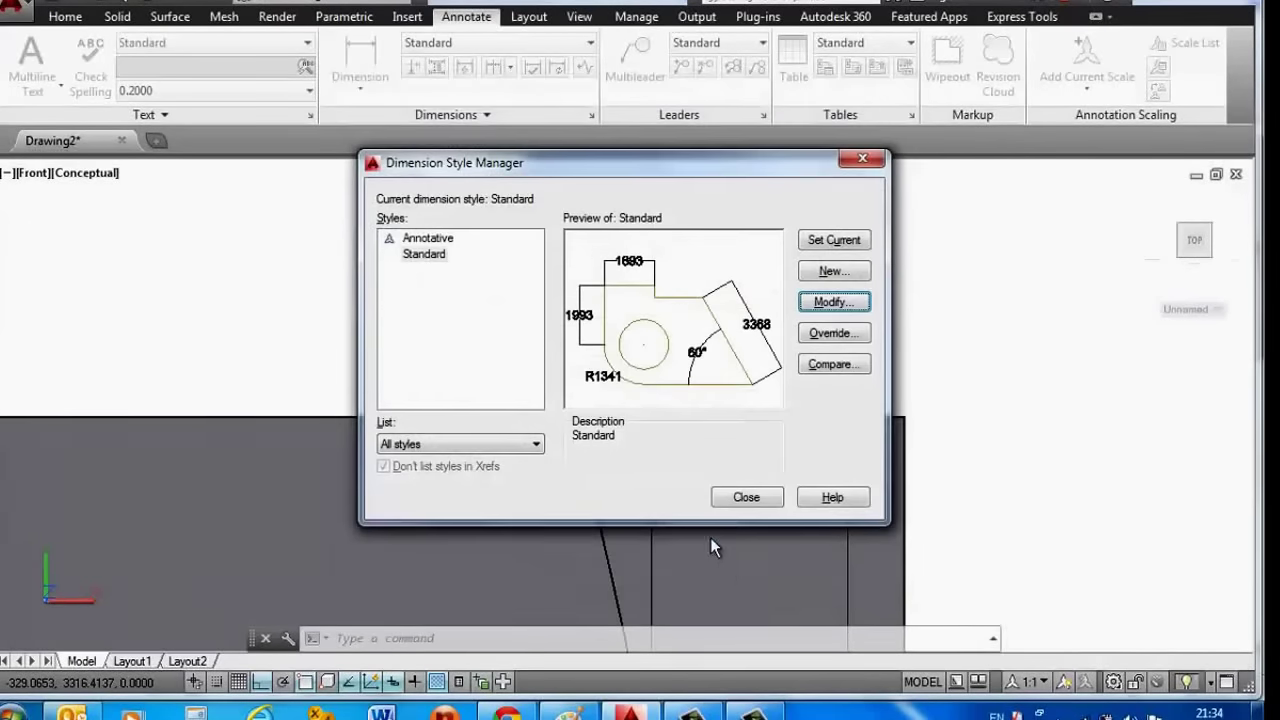
{"action": "left_click", "coordinate": [746, 497]}
{"action": "scroll", "coordinate": [611, 214], "scroll_direction": "down", "scroll_amount": 3}
Draw a 500 by 500 rectangle to the right of the end wall.
{"action": "scroll", "coordinate": [611, 214], "scroll_direction": "down", "scroll_amount": 2}
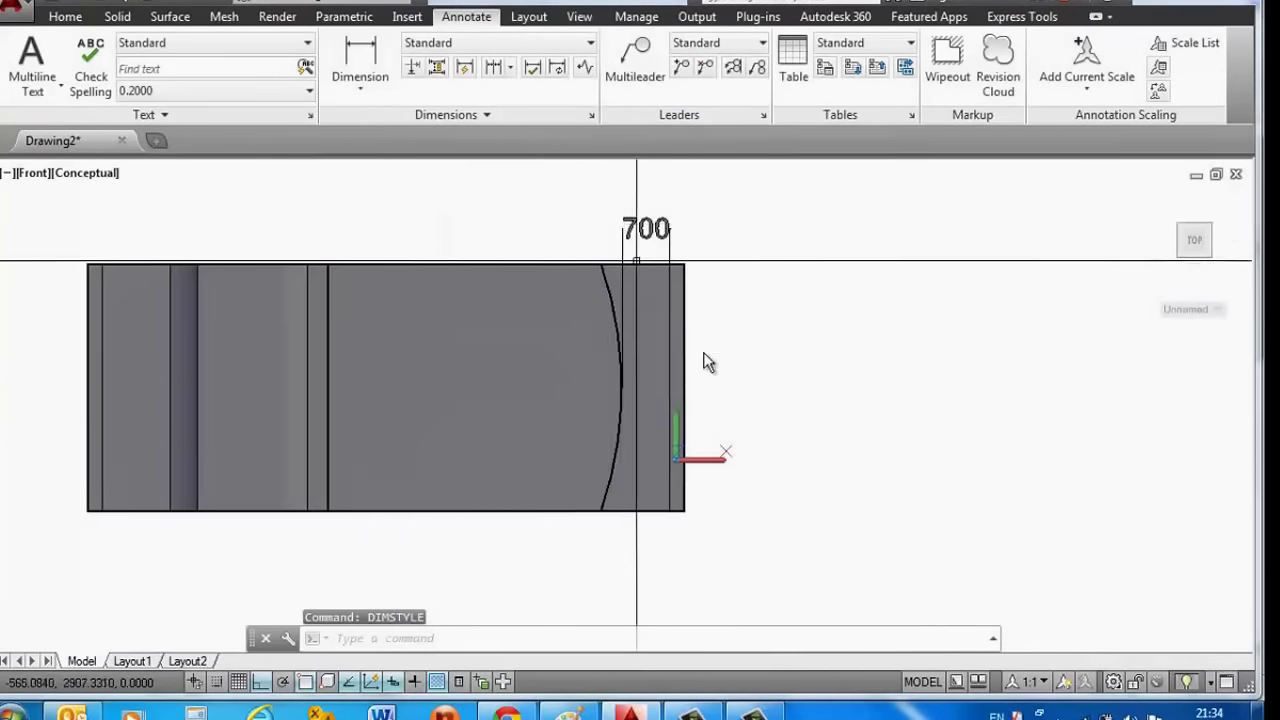
{"action": "scroll", "coordinate": [736, 385], "scroll_direction": "up", "scroll_amount": 2}
{"action": "type", "text": "rec"}
{"action": "key", "text": "Return"}
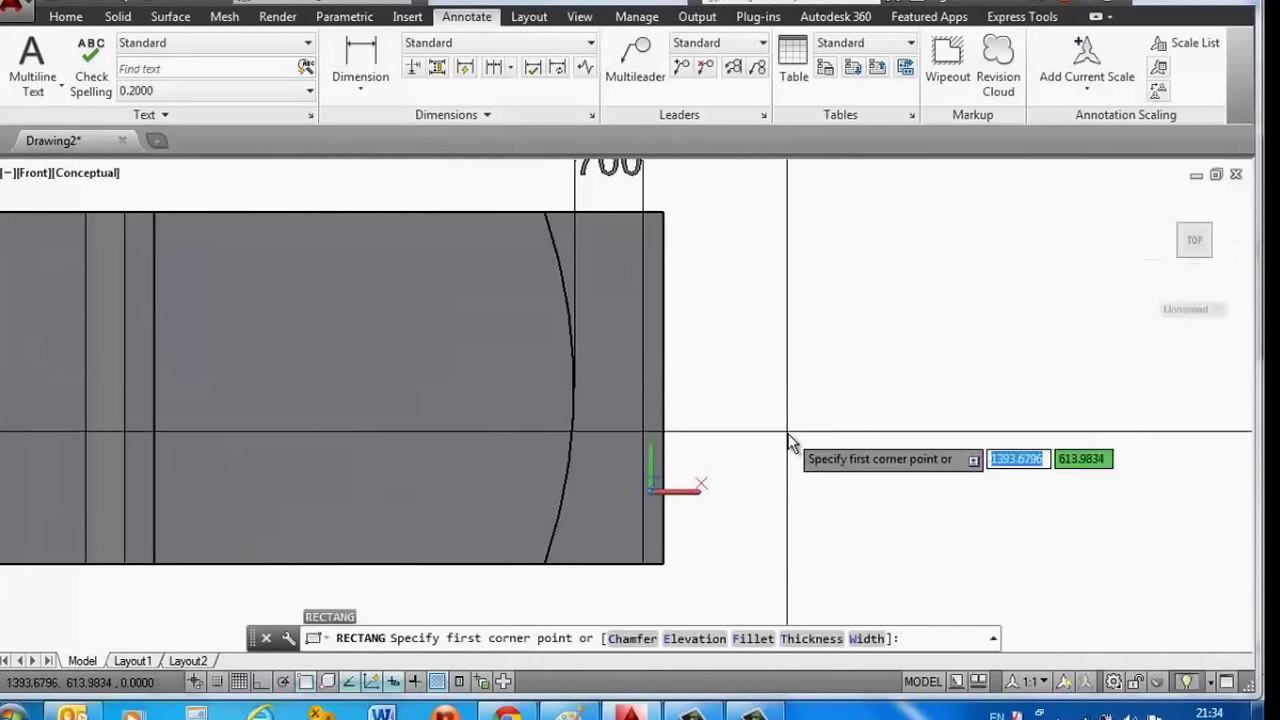
{"action": "left_click", "coordinate": [787, 432]}
{"action": "type", "text": "500m500"}
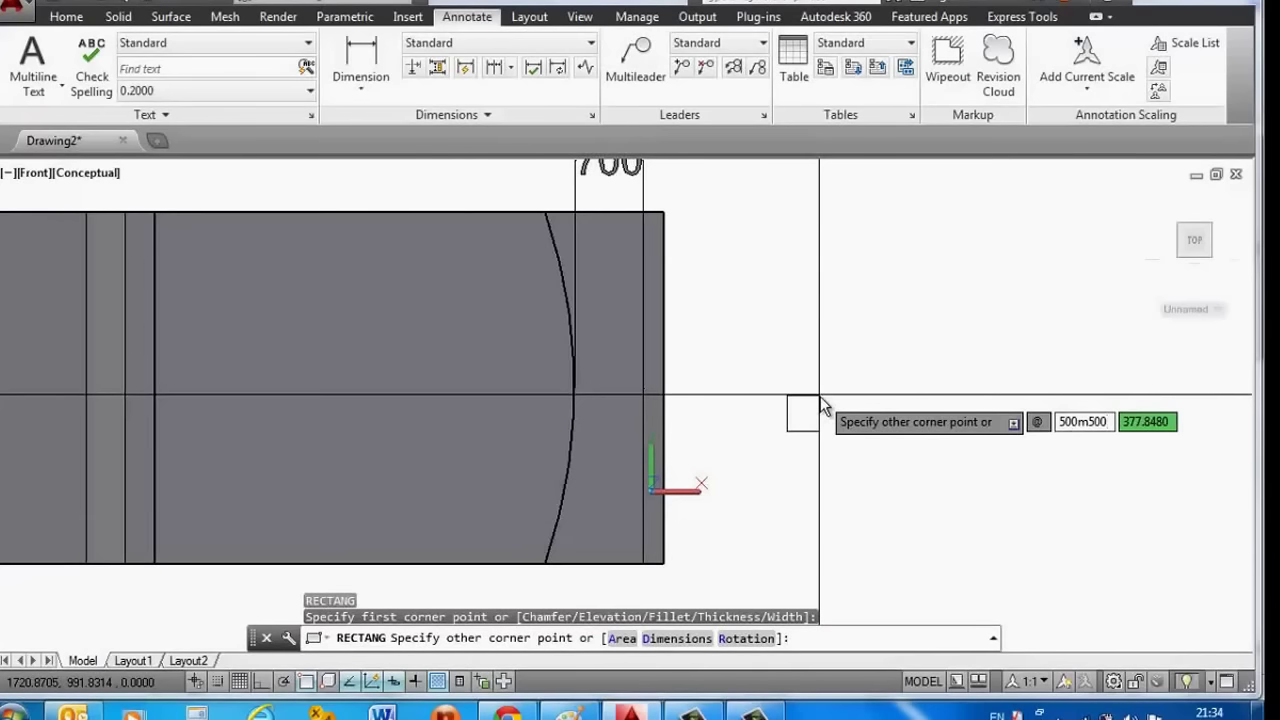
{"action": "key", "text": "BackSpace"}
{"action": "key", "text": "BackSpace"}
{"action": "key", "text": "Tab"}
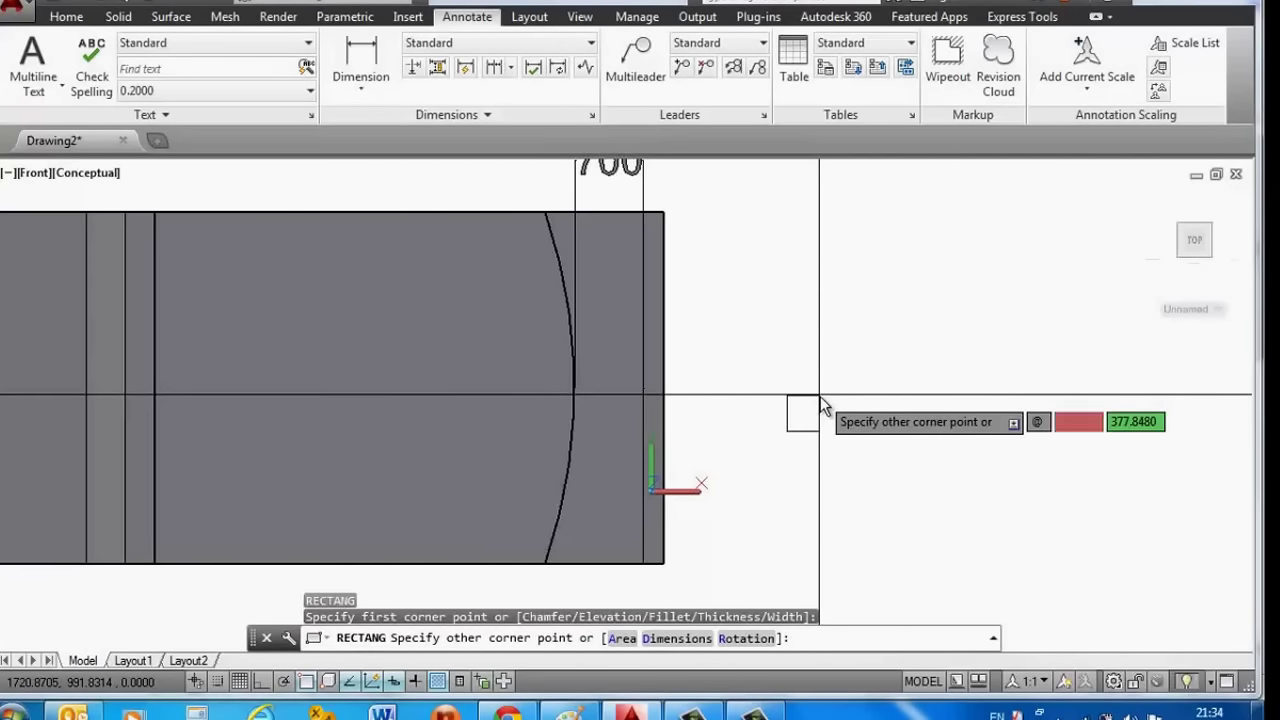
{"action": "key", "text": "Return"}
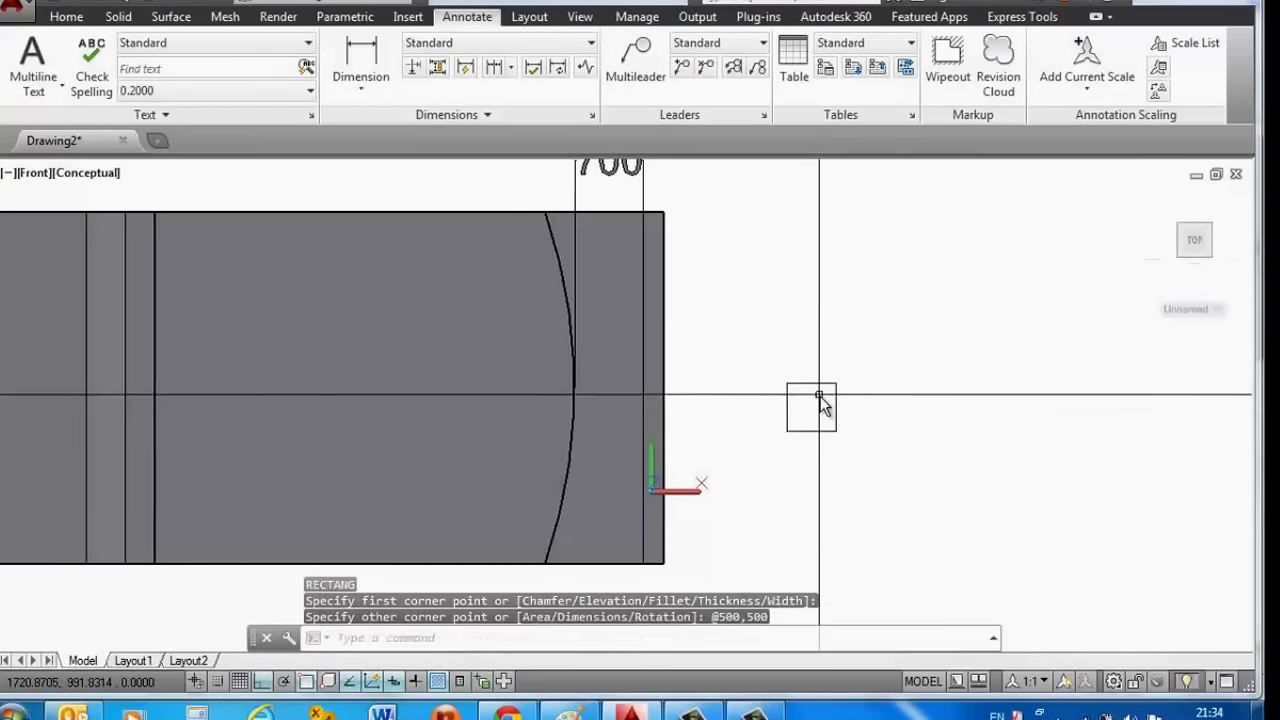
Orbit the model back into a 3D view of the room.
{"action": "scroll", "coordinate": [772, 420], "scroll_direction": "up", "scroll_amount": 3}
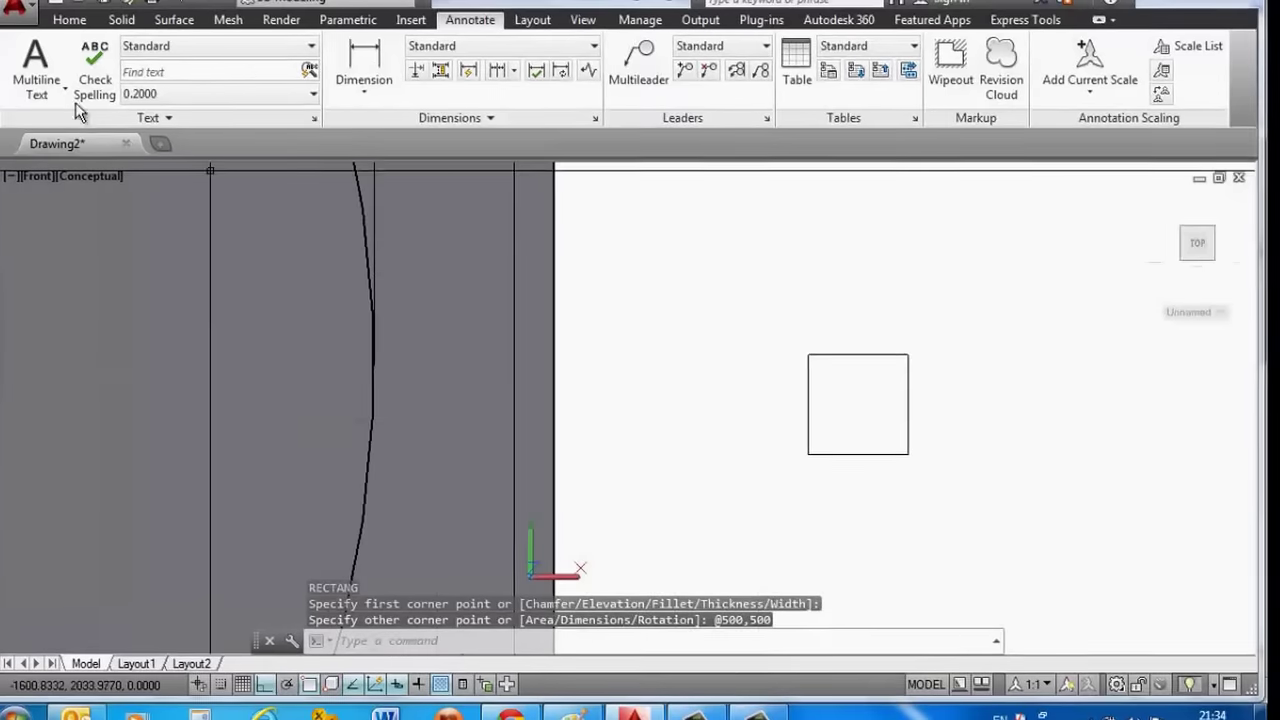
{"action": "left_click", "coordinate": [582, 19]}
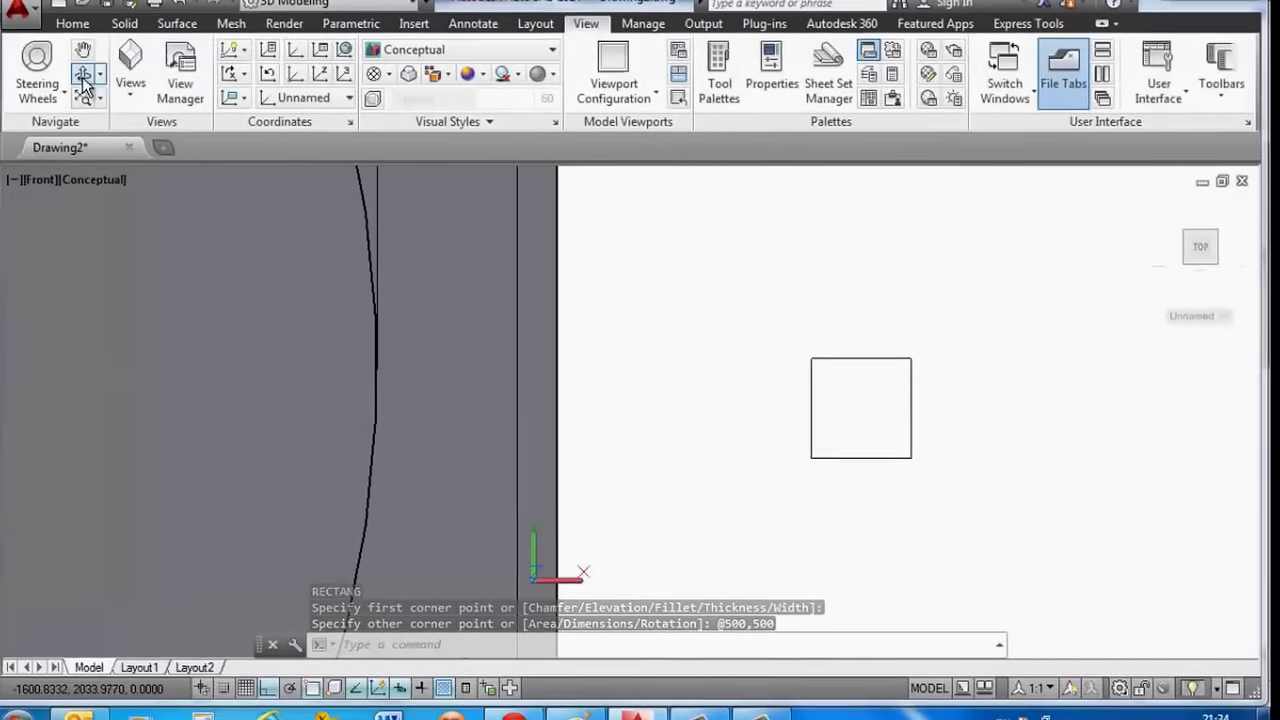
{"action": "left_click", "coordinate": [82, 72]}
{"action": "mouse_move", "coordinate": [326, 283]}
{"action": "left_mouse_down"}
{"action": "mouse_move", "coordinate": [391, 331]}
{"action": "mouse_move", "coordinate": [458, 342]}
{"action": "mouse_move", "coordinate": [466, 309]}
{"action": "mouse_move", "coordinate": [417, 289]}
{"action": "mouse_move", "coordinate": [603, 226]}
{"action": "left_mouse_up"}
Move the 500 square from its corner down to the curved end panel's bottom edge.
{"action": "right_click", "coordinate": [628, 234]}
{"action": "left_click", "coordinate": [640, 231]}
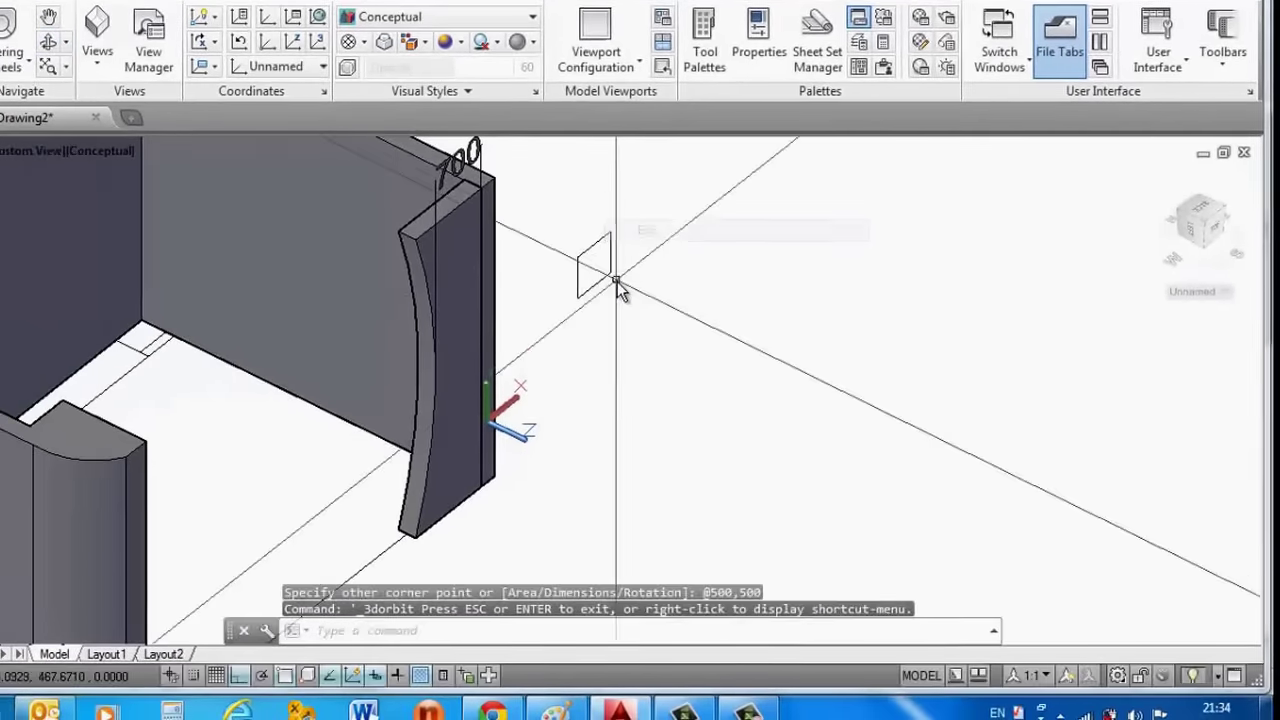
{"action": "type", "text": "m"}
{"action": "key", "text": "Return"}
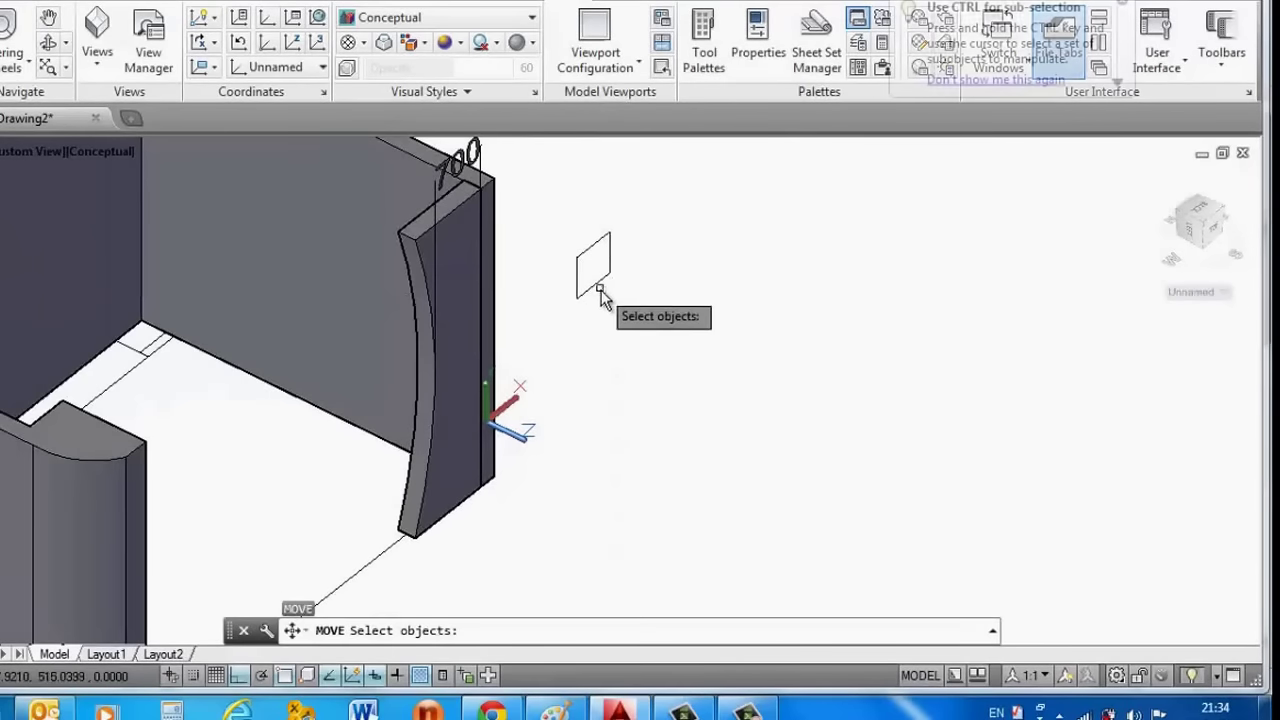
{"action": "left_click", "coordinate": [601, 290]}
{"action": "left_click", "coordinate": [597, 289]}
{"action": "key", "text": "Return"}
{"action": "left_click", "coordinate": [586, 286]}
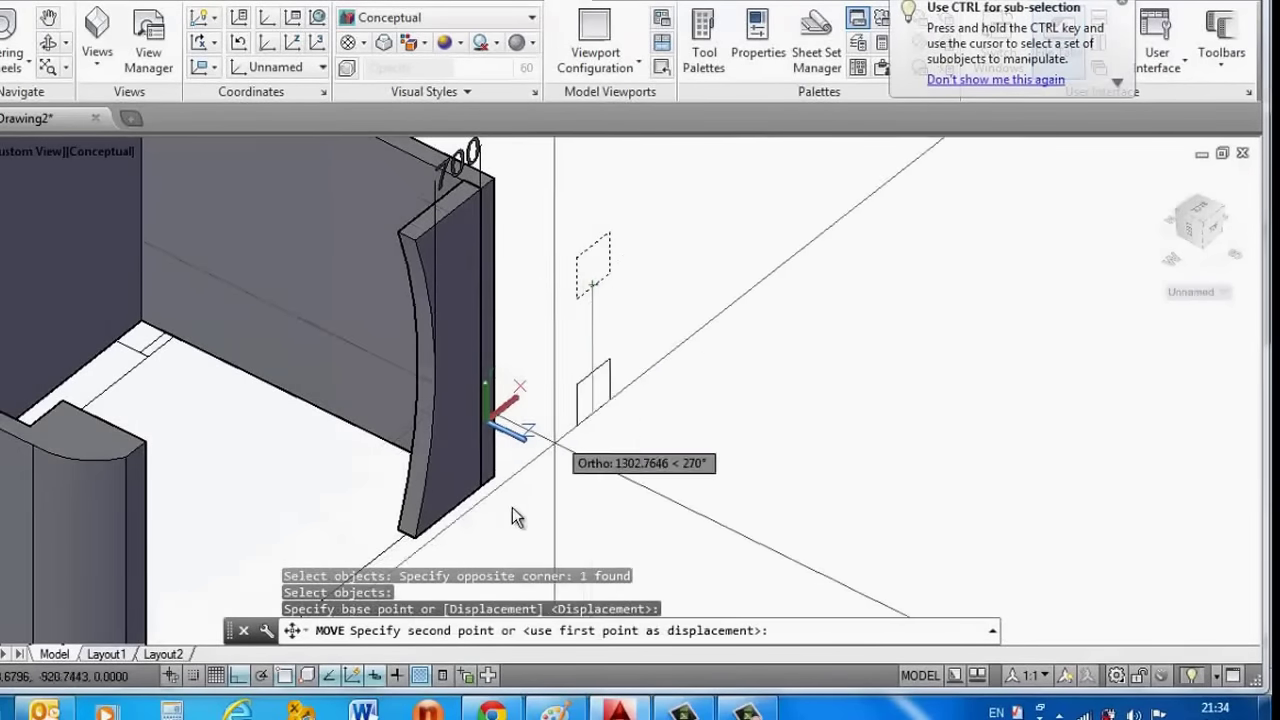
{"action": "scroll", "coordinate": [457, 500], "scroll_direction": "up", "scroll_amount": 3}
{"action": "left_click", "coordinate": [440, 487]}
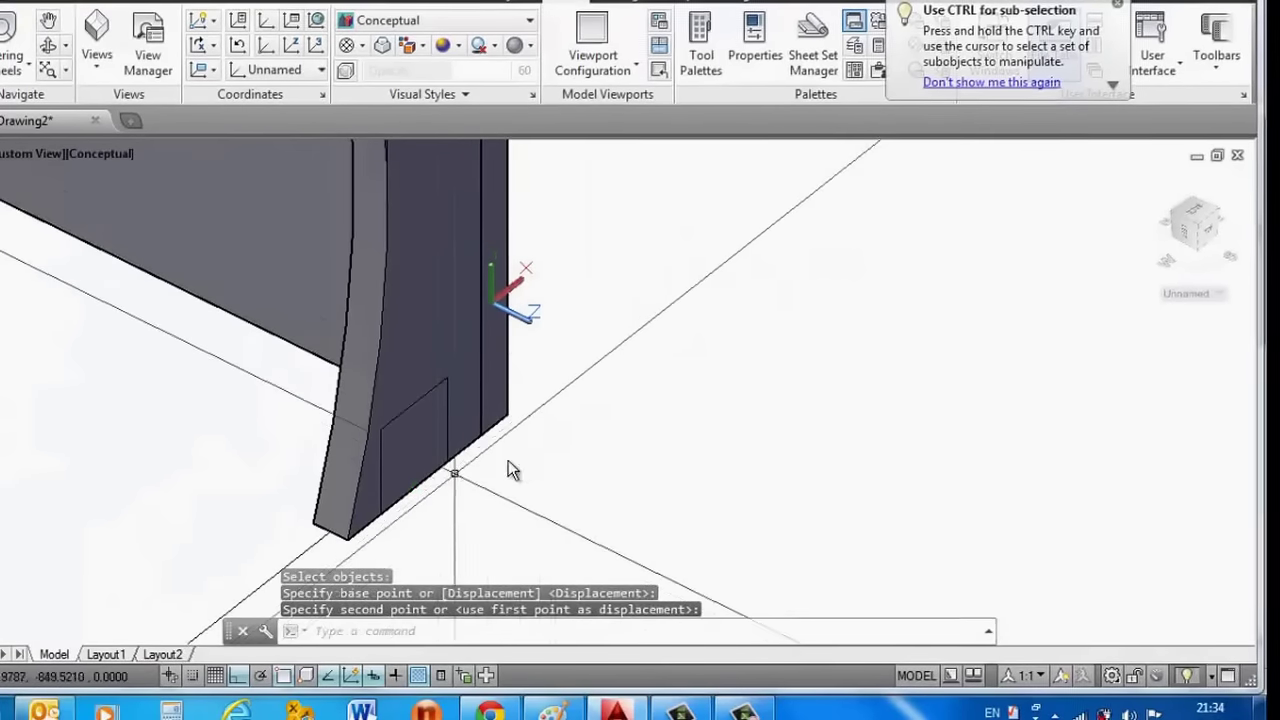
Orbit around the end panel to check where the square landed.
{"action": "middle_click_drag", "start_coordinate": [508, 460], "coordinate": [555, 434], "text": "shift"}
{"action": "mouse_move", "coordinate": [340, 271]}
{"action": "middle_mouse_down", "text": "shift"}
{"action": "mouse_move", "coordinate": [182, 256]}
{"action": "mouse_move", "coordinate": [235, 335]}
{"action": "middle_mouse_up", "text": "shift"}
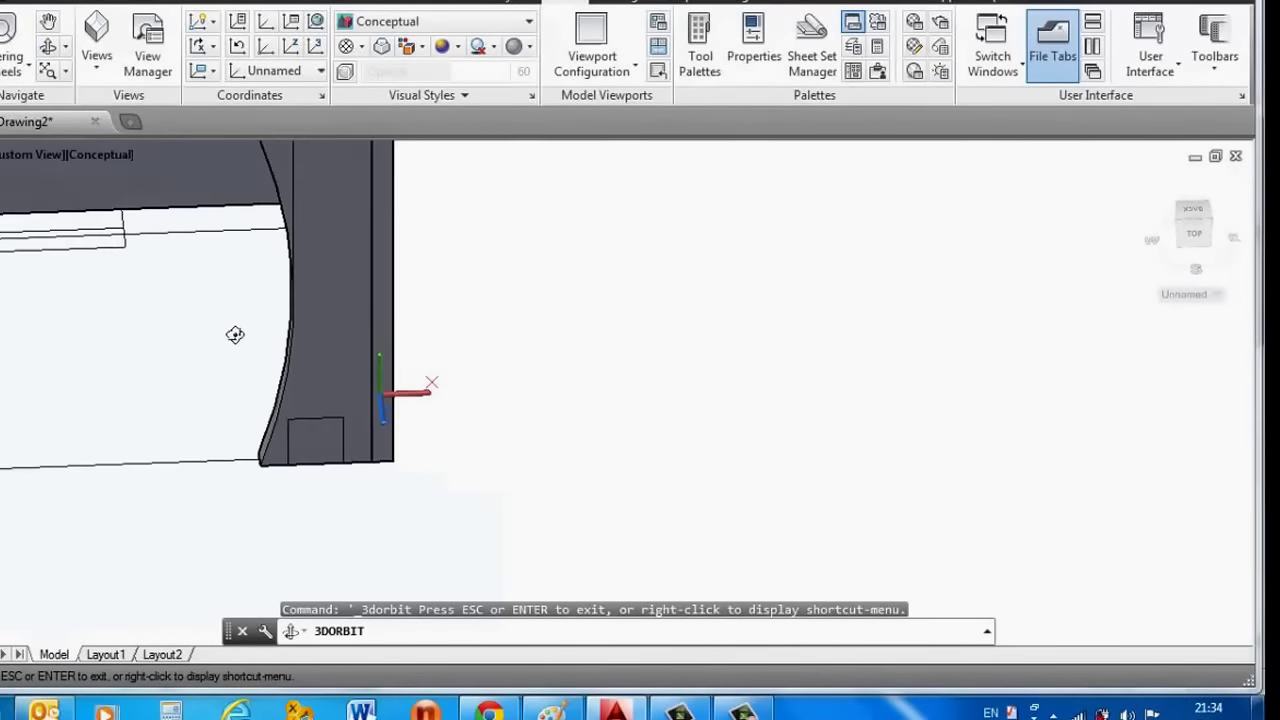
{"action": "middle_click_drag", "start_coordinate": [265, 424], "coordinate": [272, 422], "text": "shift"}
{"action": "right_click", "coordinate": [248, 407]}
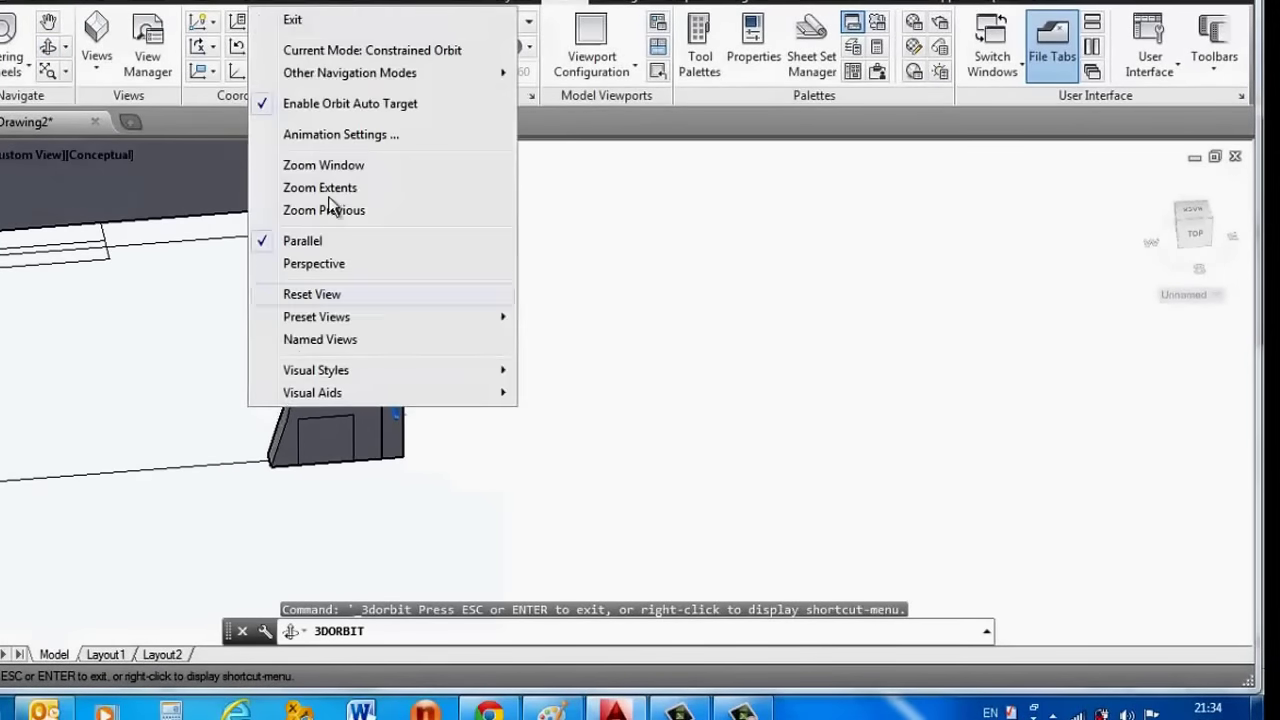
{"action": "left_click", "coordinate": [310, 25]}
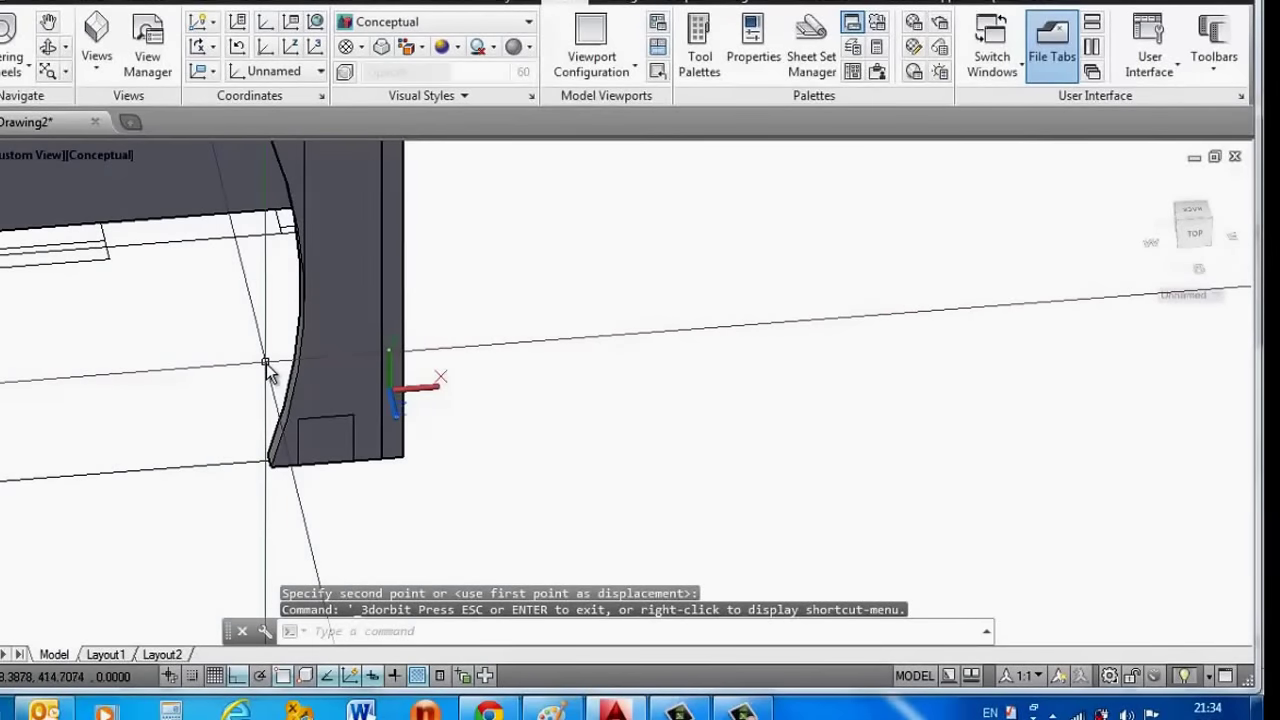
Draw a vertical guide polyline down from the square's bottom corner.
{"action": "type", "text": "pl"}
{"action": "key", "text": "Return"}
{"action": "left_click", "coordinate": [298, 256]}
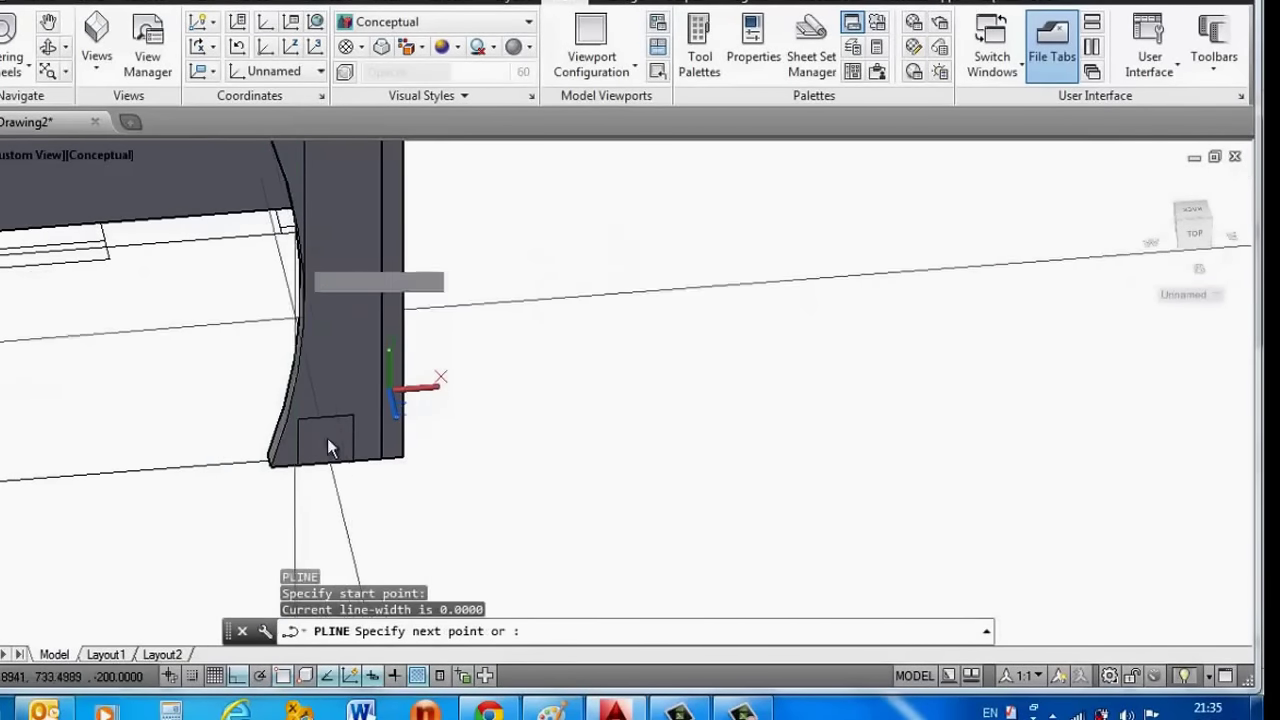
{"action": "left_click", "coordinate": [316, 533]}
{"action": "key", "text": "Return"}
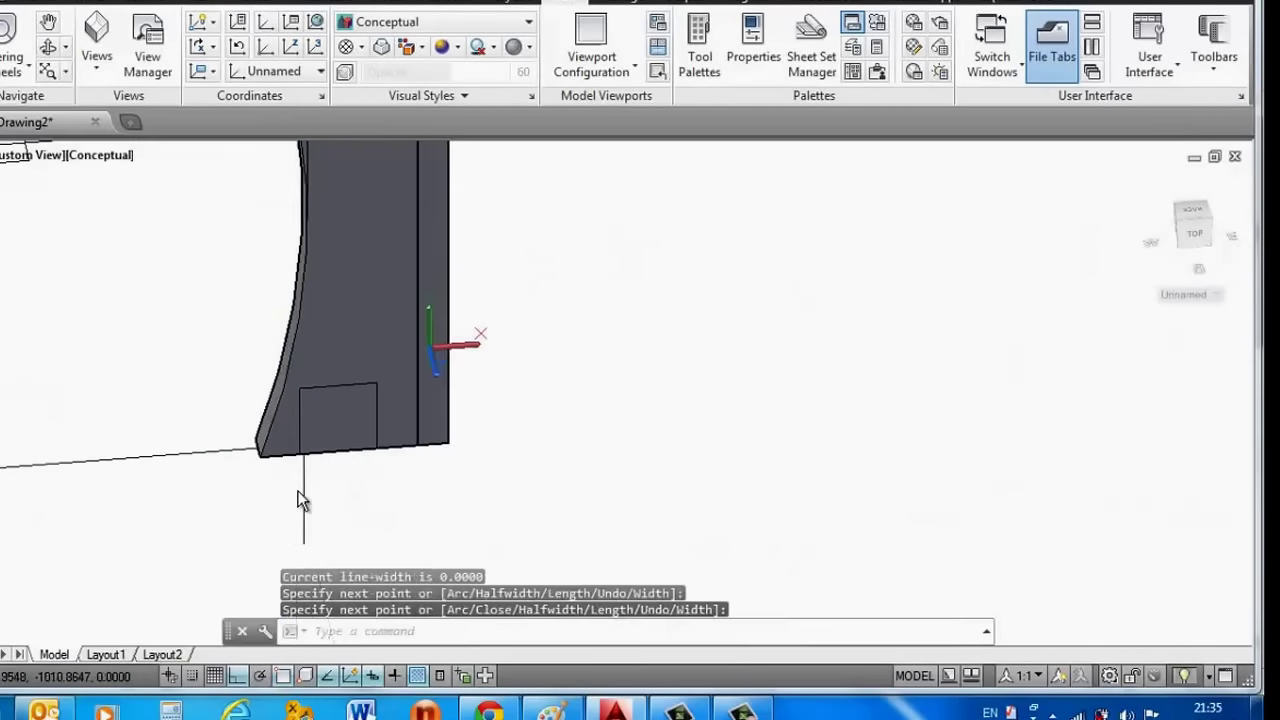
Start a second polyline from the wall corner with a perpendicular snap, then cancel it.
{"action": "scroll", "coordinate": [314, 486], "scroll_direction": "up", "scroll_amount": 2}
{"action": "scroll", "coordinate": [340, 478], "scroll_direction": "up", "scroll_amount": 2}
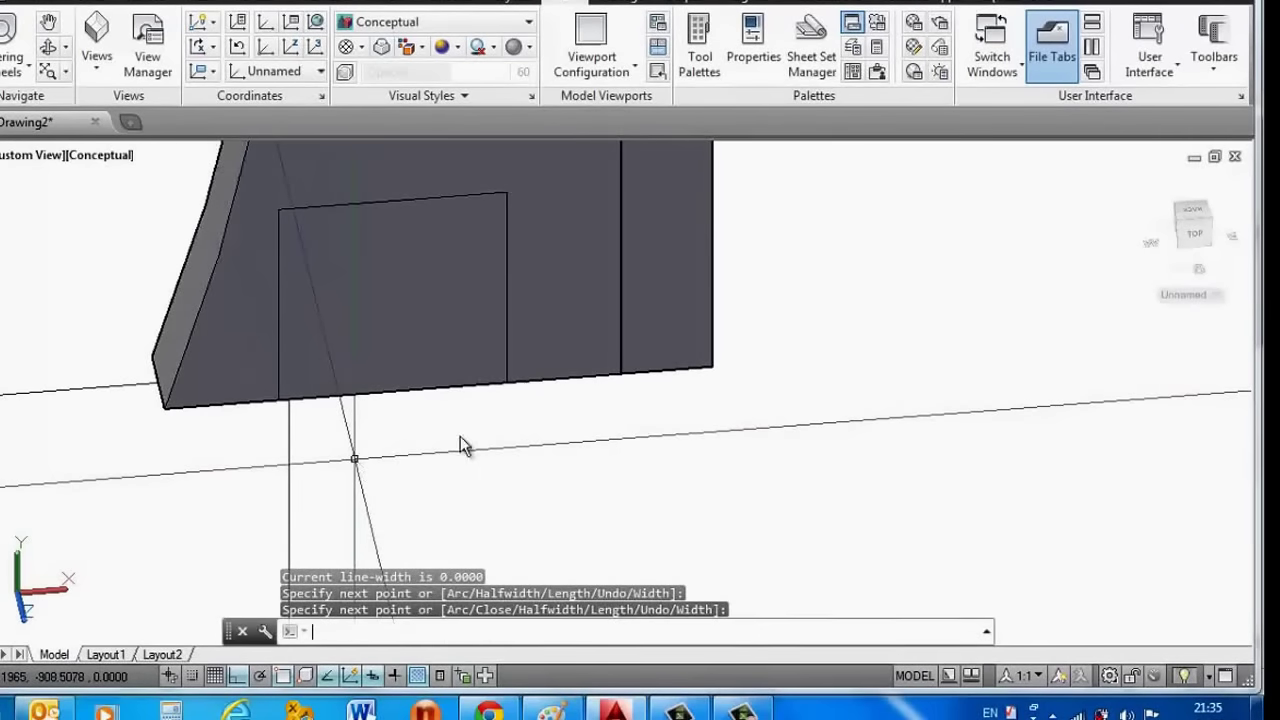
{"action": "key", "text": "Return"}
{"action": "left_click", "coordinate": [620, 375]}
{"action": "type", "text": "per"}
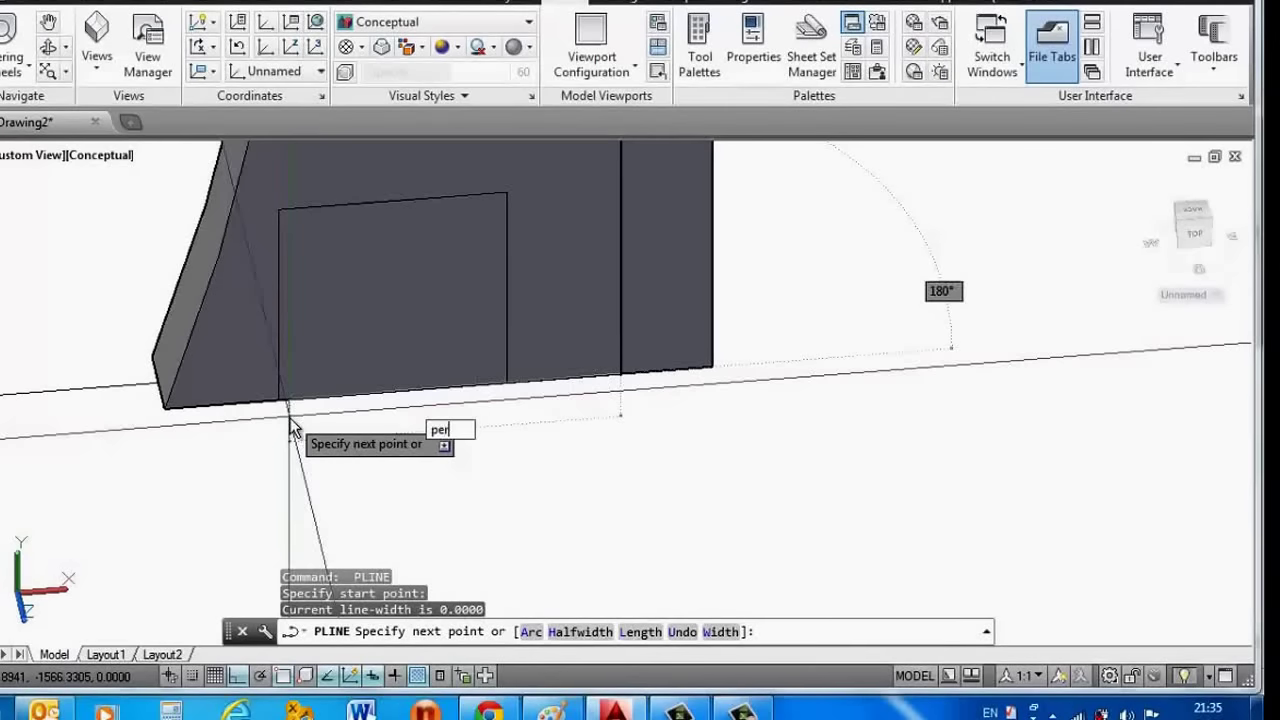
{"action": "key", "text": "Return"}
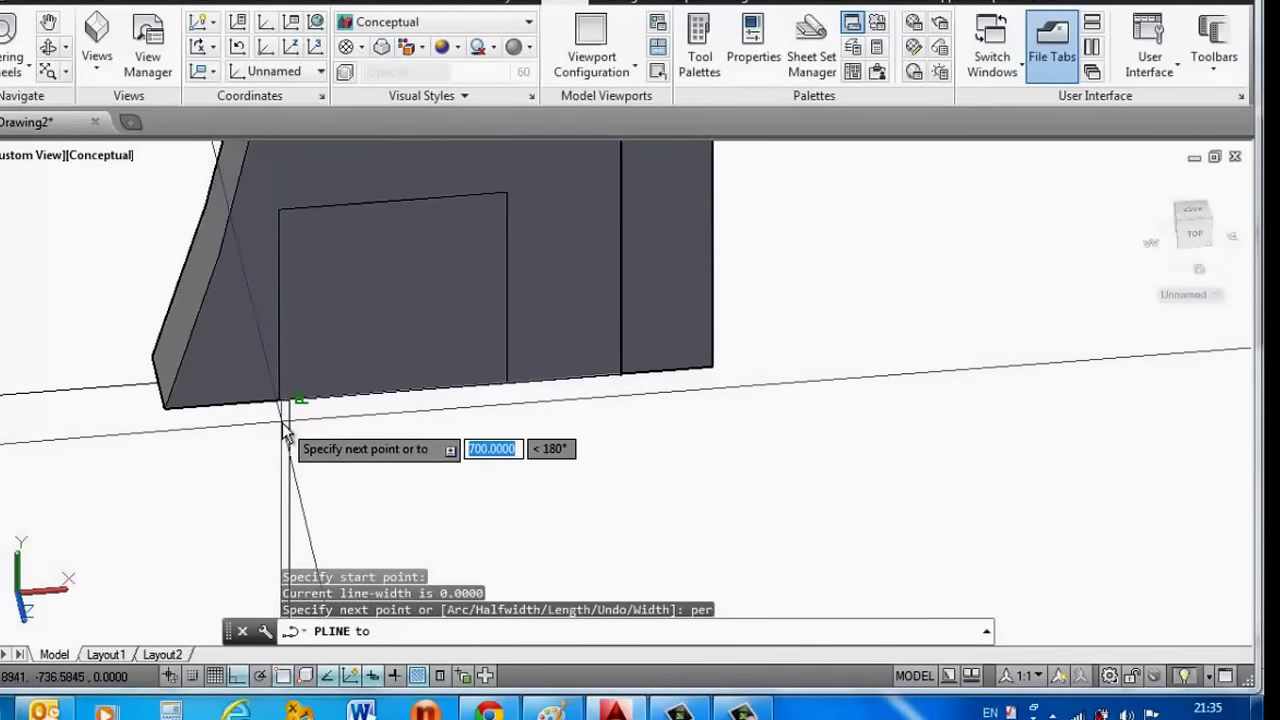
{"action": "key", "text": "Escape"}
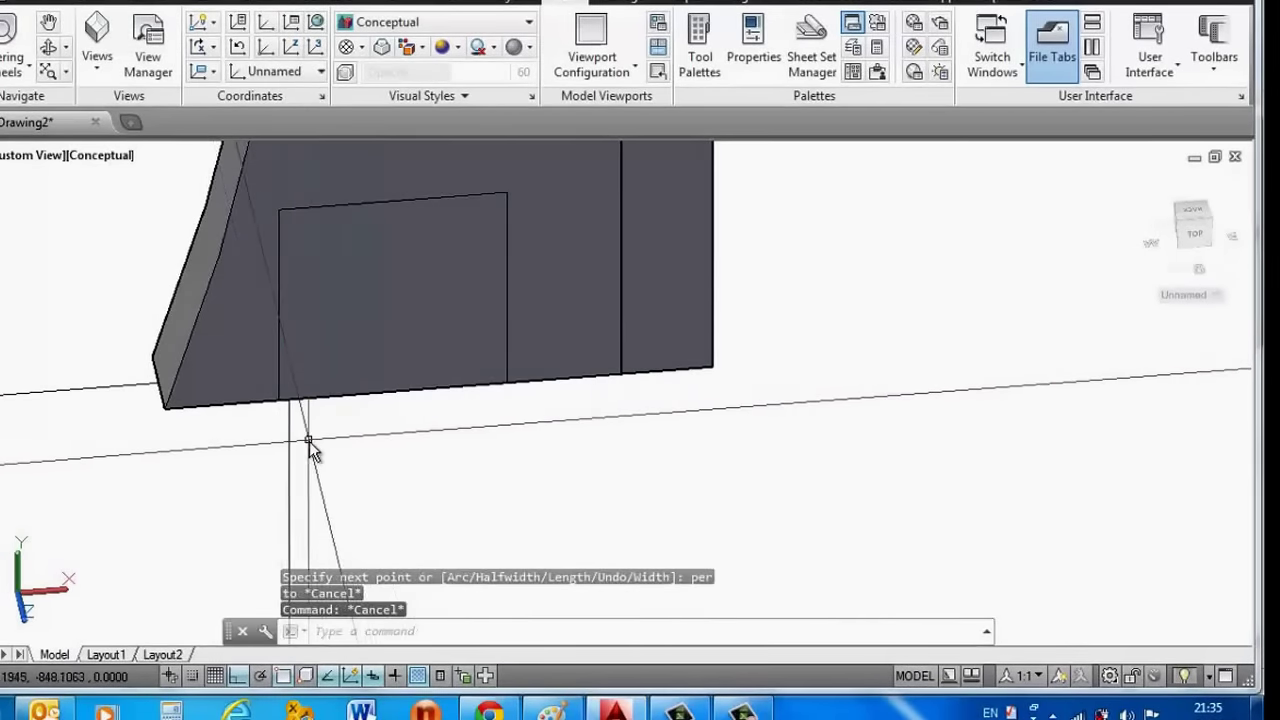
Switch to a flat plan view of the current coordinate system.
{"action": "type", "text": "plan"}
{"action": "key", "text": "Return"}
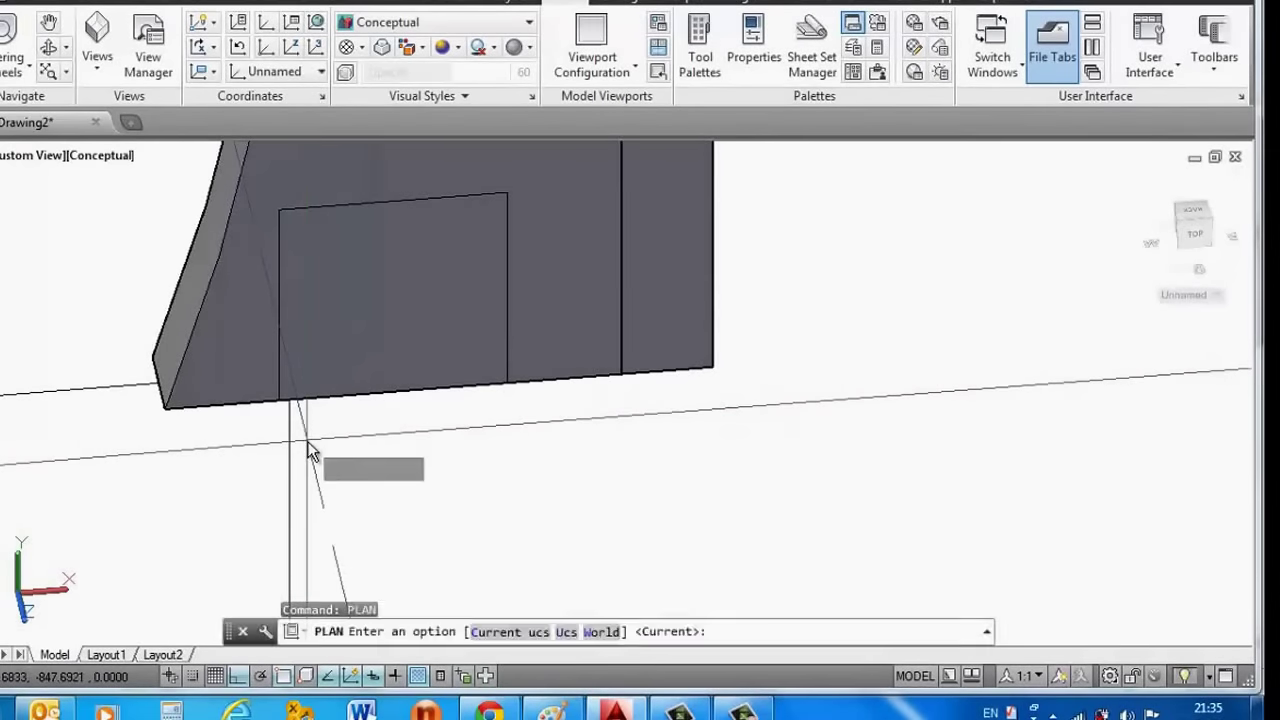
{"action": "key", "text": "Return"}
{"action": "scroll", "coordinate": [306, 416], "scroll_direction": "down", "scroll_amount": 2}
{"action": "scroll", "coordinate": [700, 545], "scroll_direction": "up", "scroll_amount": 5}
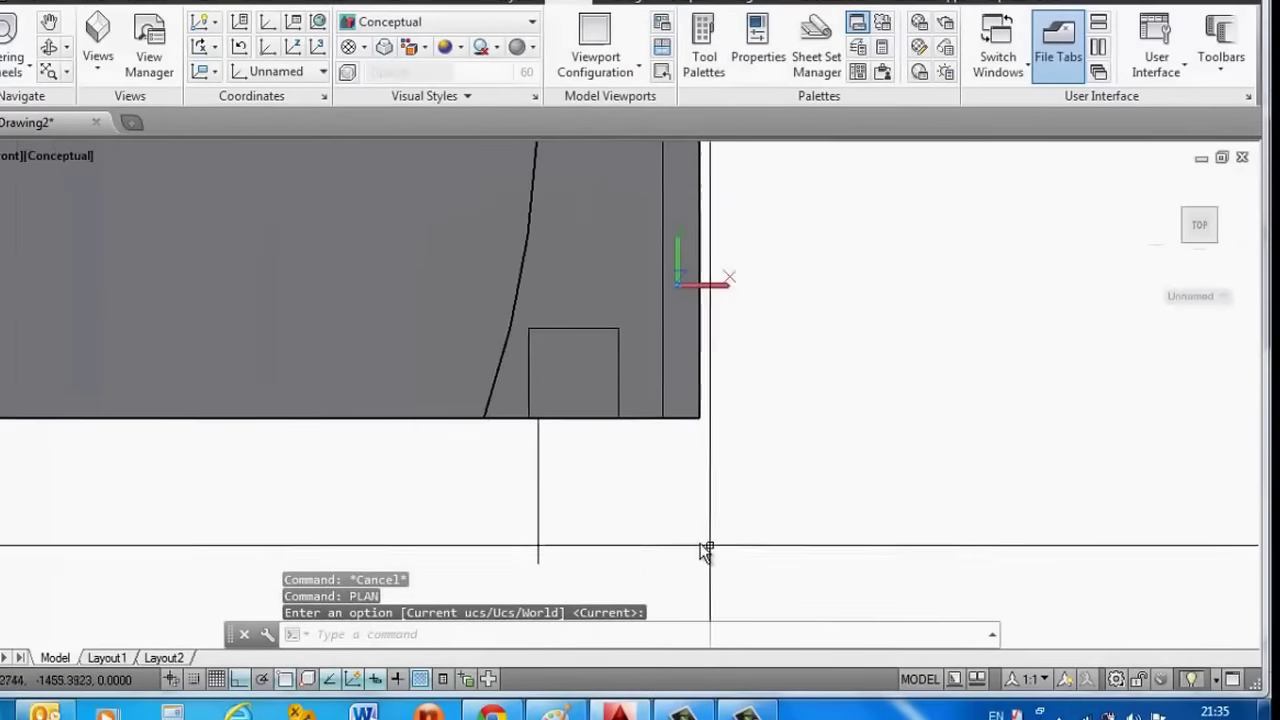
{"action": "scroll", "coordinate": [567, 500], "scroll_direction": "up", "scroll_amount": 2}
Draw a guide polyline perpendicular to the square's bottom edge, ending in a short horizontal segment.
{"action": "type", "text": "pl"}
{"action": "key", "text": "Return"}
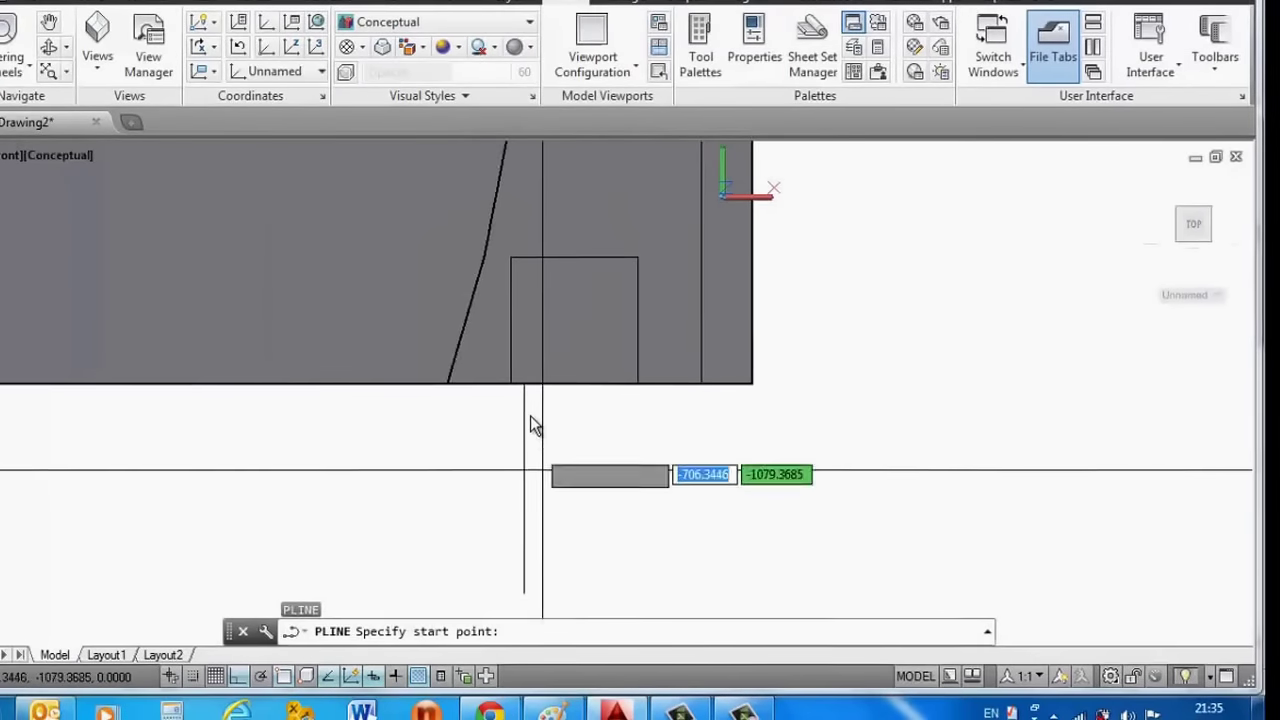
{"action": "left_click", "coordinate": [701, 384]}
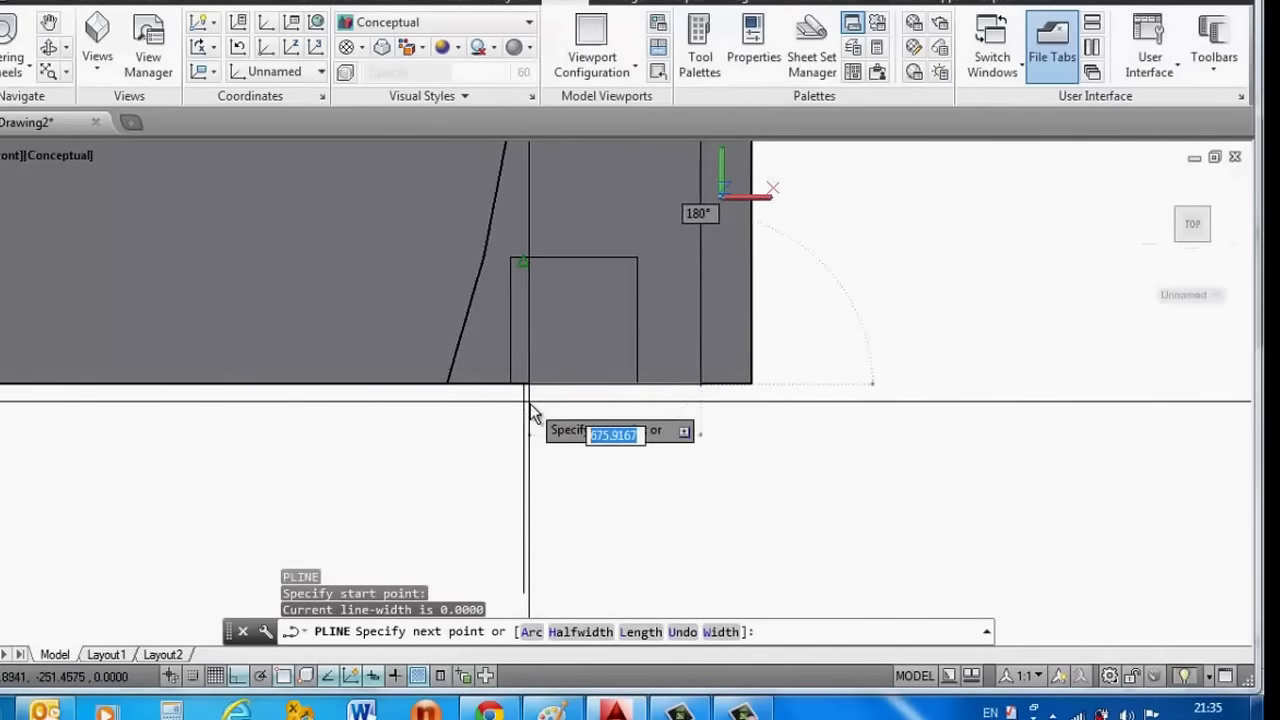
{"action": "type", "text": "per"}
{"action": "key", "text": "Return"}
{"action": "left_click", "coordinate": [528, 411]}
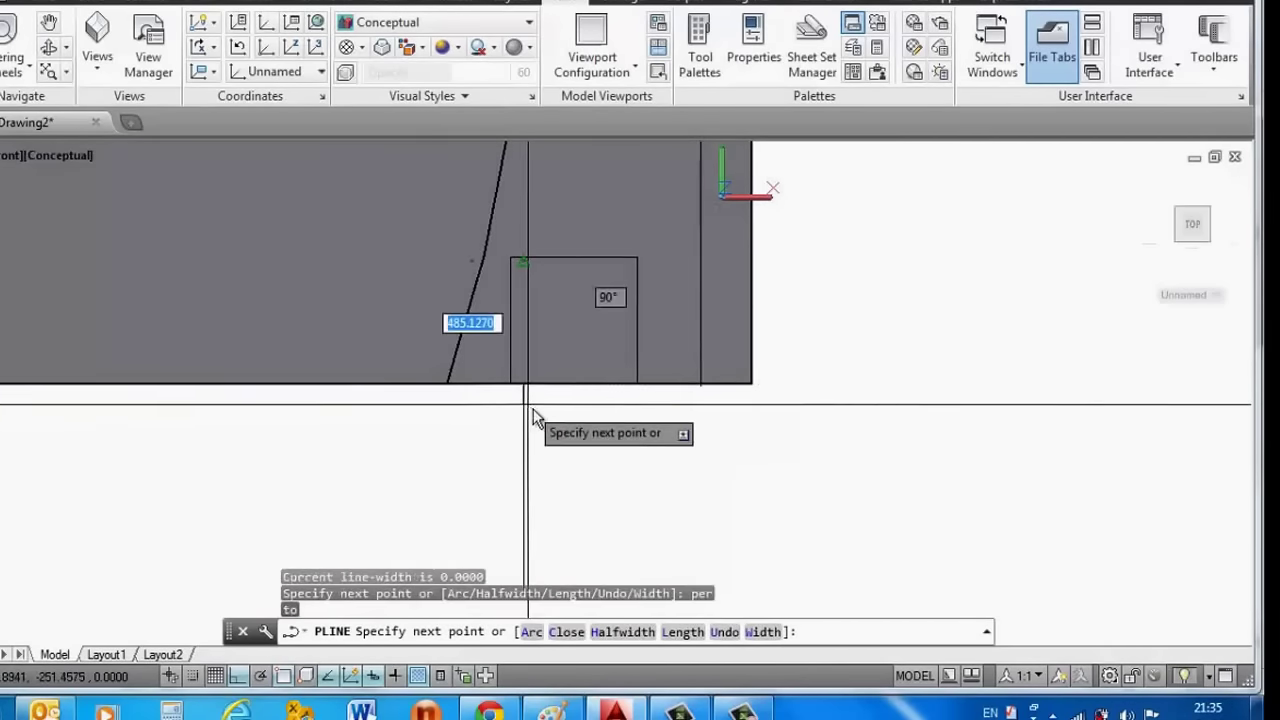
{"action": "left_click", "coordinate": [523, 455]}
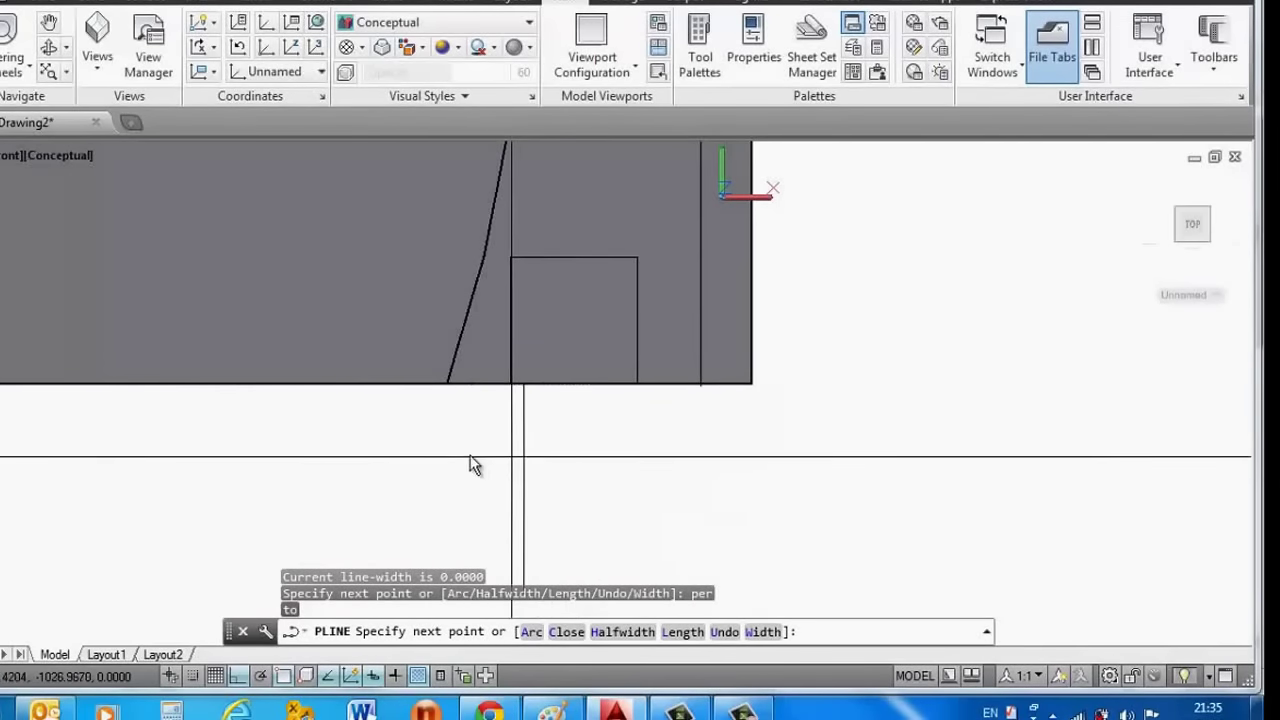
{"action": "left_click", "coordinate": [468, 453]}
{"action": "key", "text": "Return"}
{"action": "type", "text": "m"}
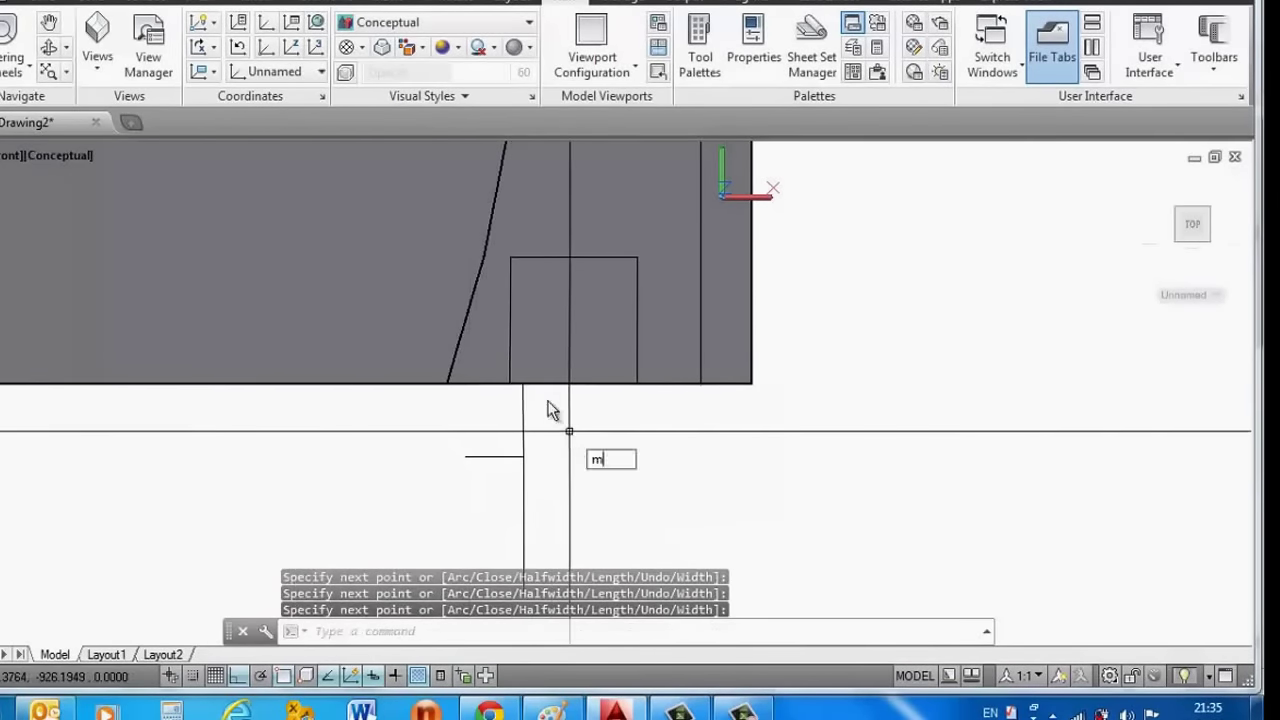
{"action": "key", "text": "Return"}
Select only the window square, excluding the wall outlines, and move it about 150 units right.
{"action": "left_click", "coordinate": [514, 342]}
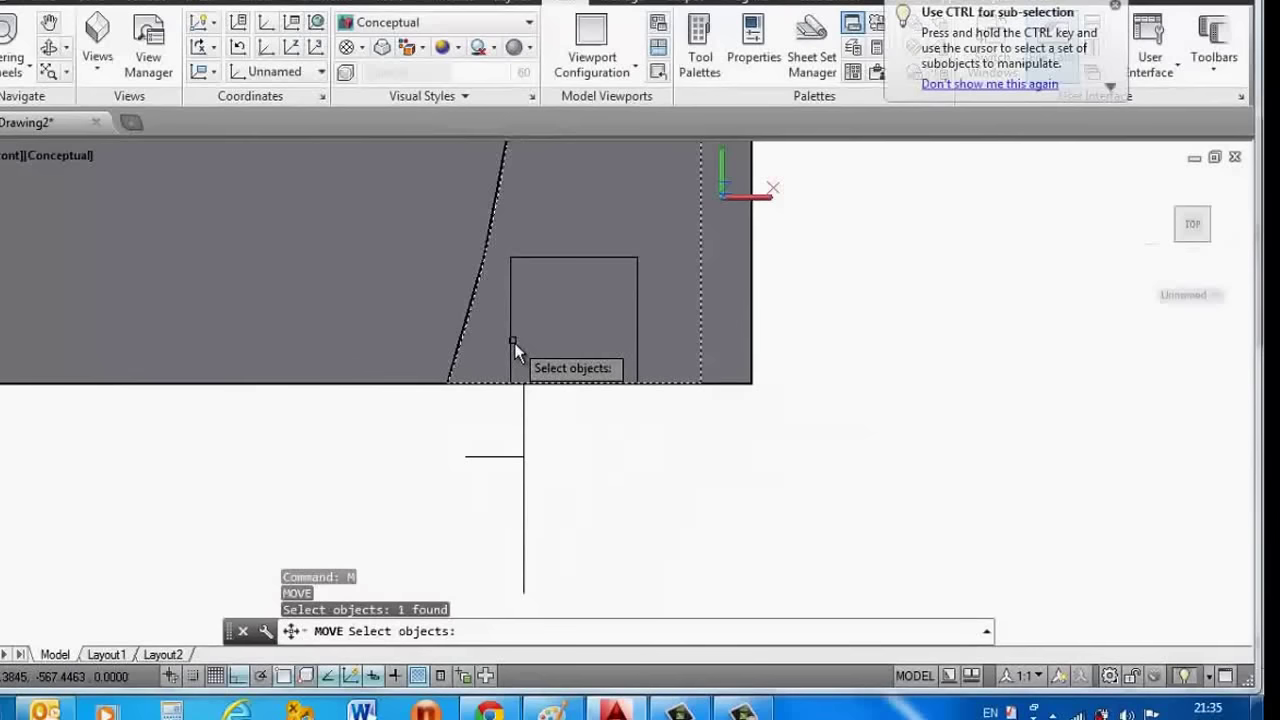
{"action": "left_click", "coordinate": [510, 341]}
{"action": "left_click", "coordinate": [645, 428]}
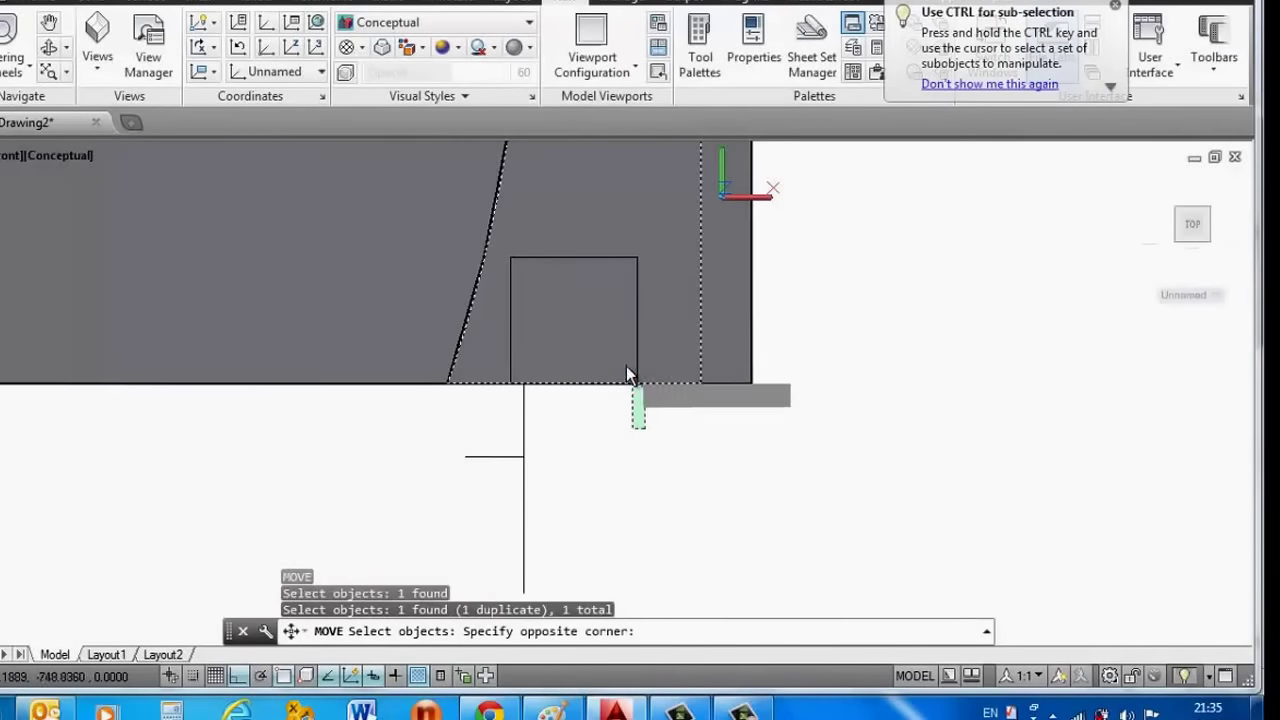
{"action": "type", "text": "r"}
{"action": "left_click", "coordinate": [733, 421]}
{"action": "left_click", "coordinate": [677, 362]}
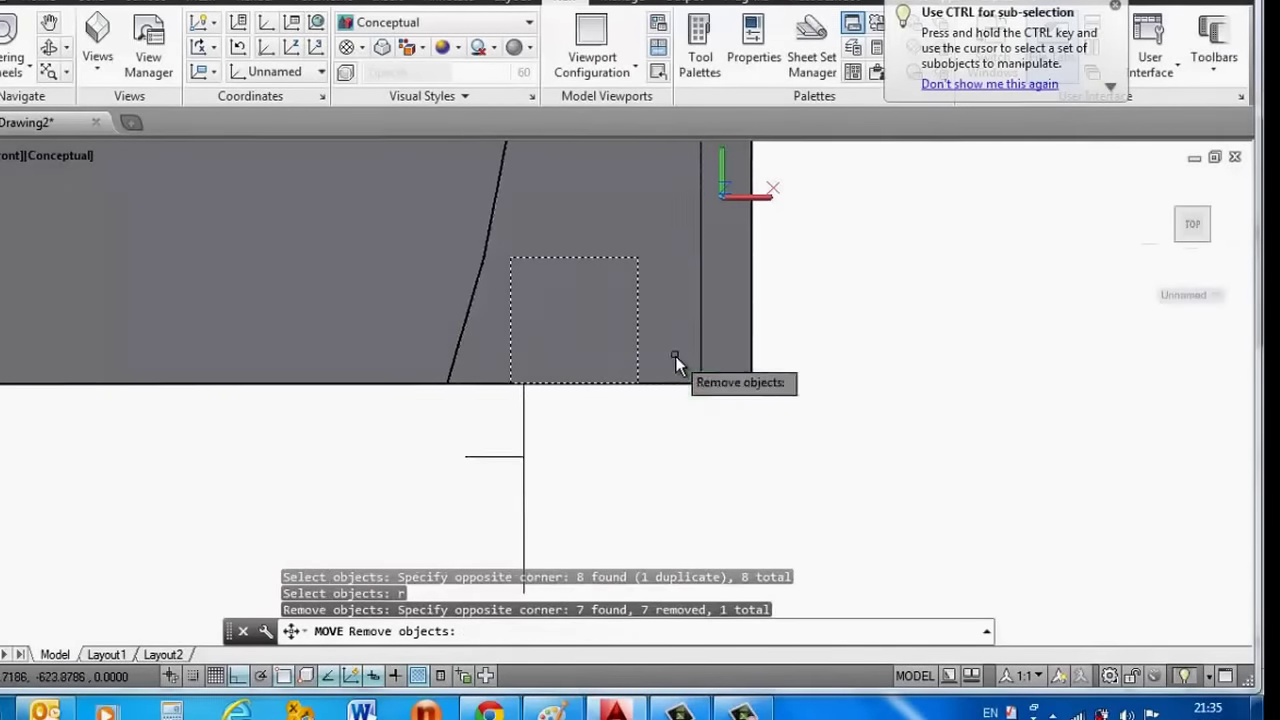
{"action": "key", "text": "Return"}
{"action": "left_click", "coordinate": [588, 391]}
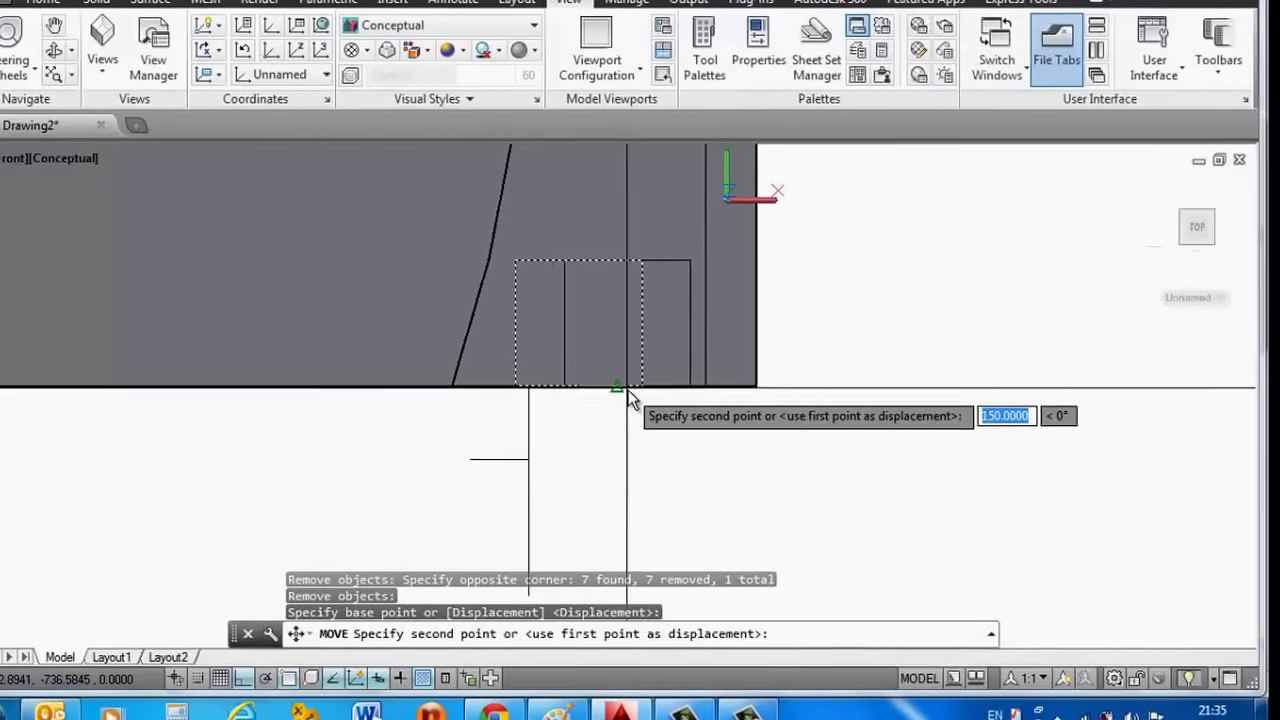
{"action": "left_click", "coordinate": [627, 390]}
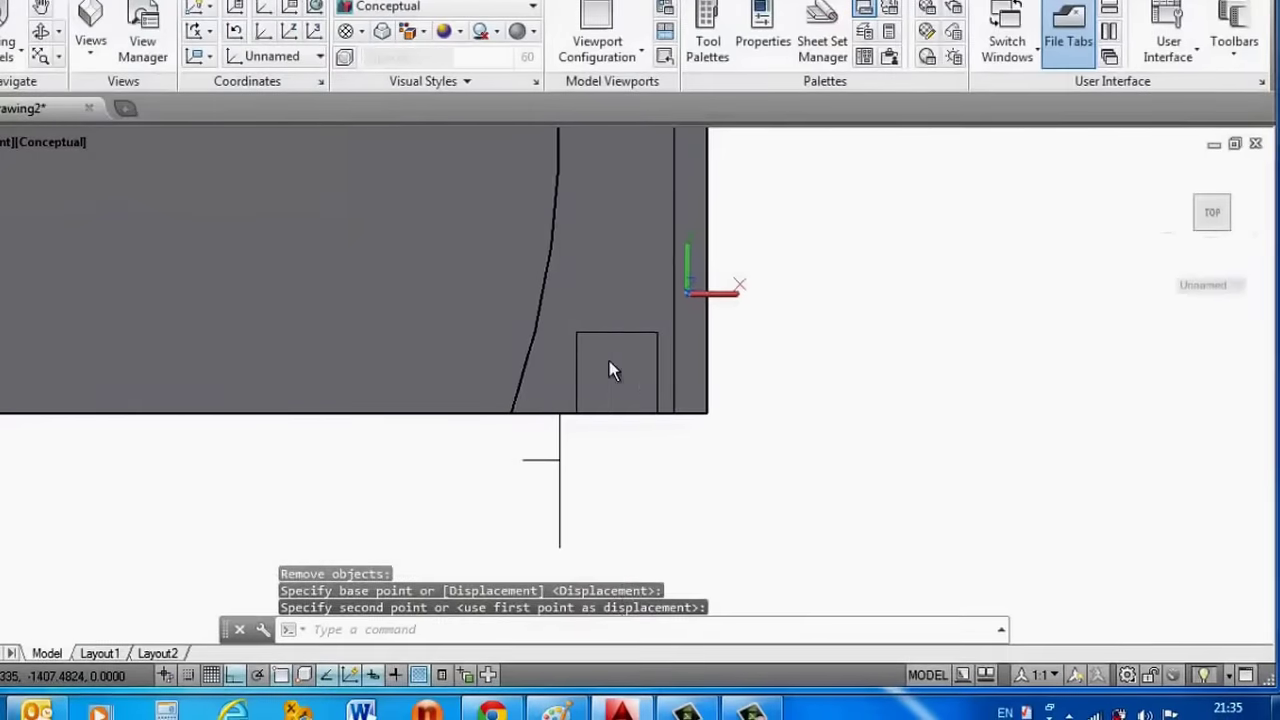
Move the previously selected square up 300 units.
{"action": "key", "text": "Return"}
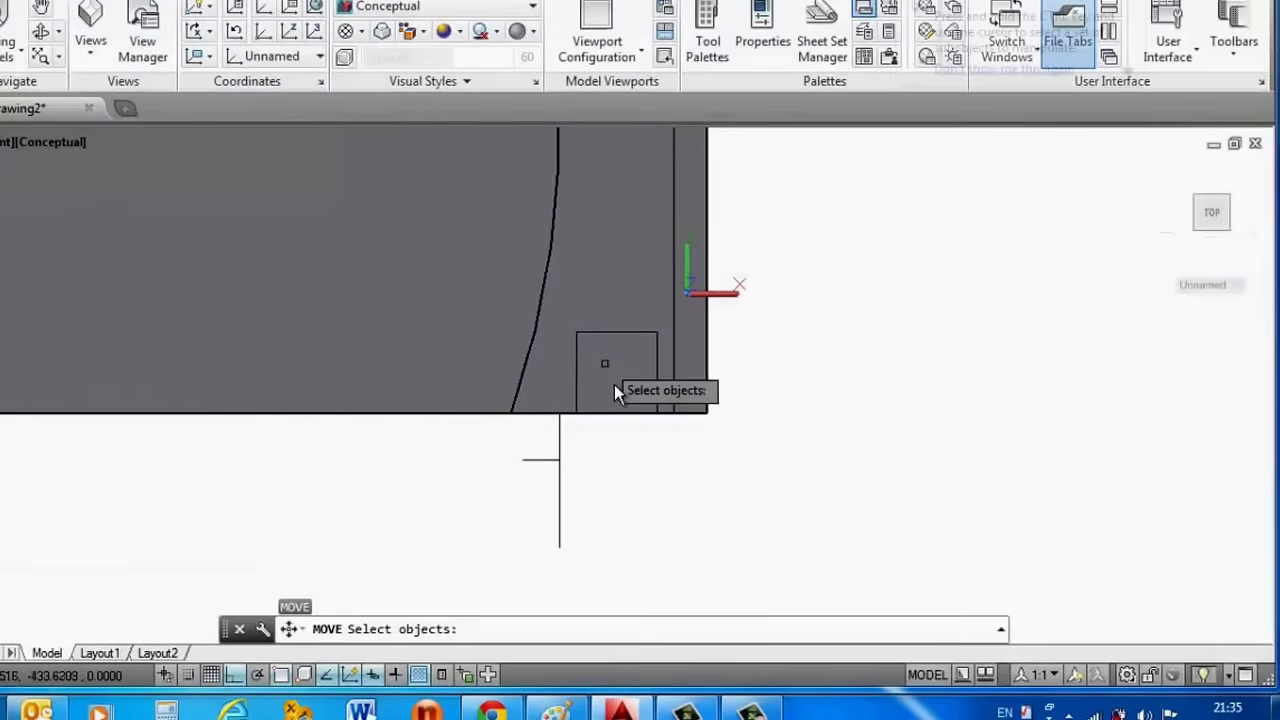
{"action": "type", "text": "pr"}
{"action": "key", "text": "Return"}
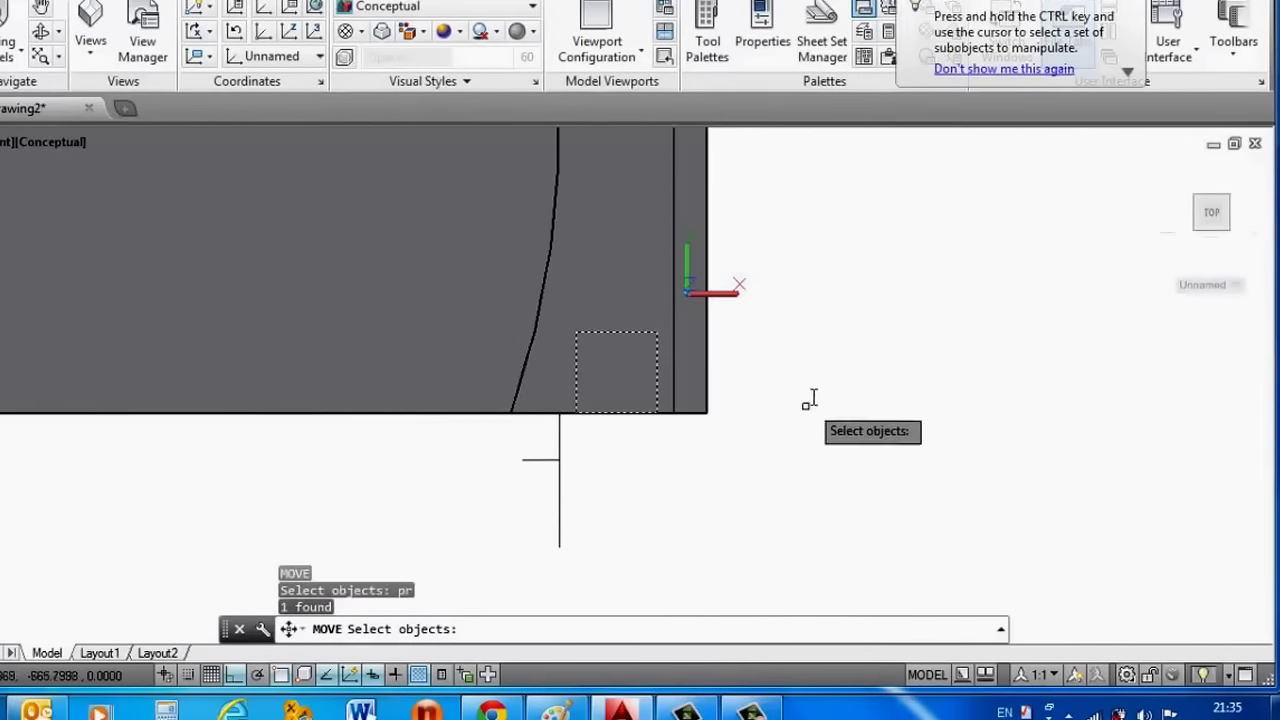
{"action": "key", "text": "Return"}
{"action": "type", "text": "3"}
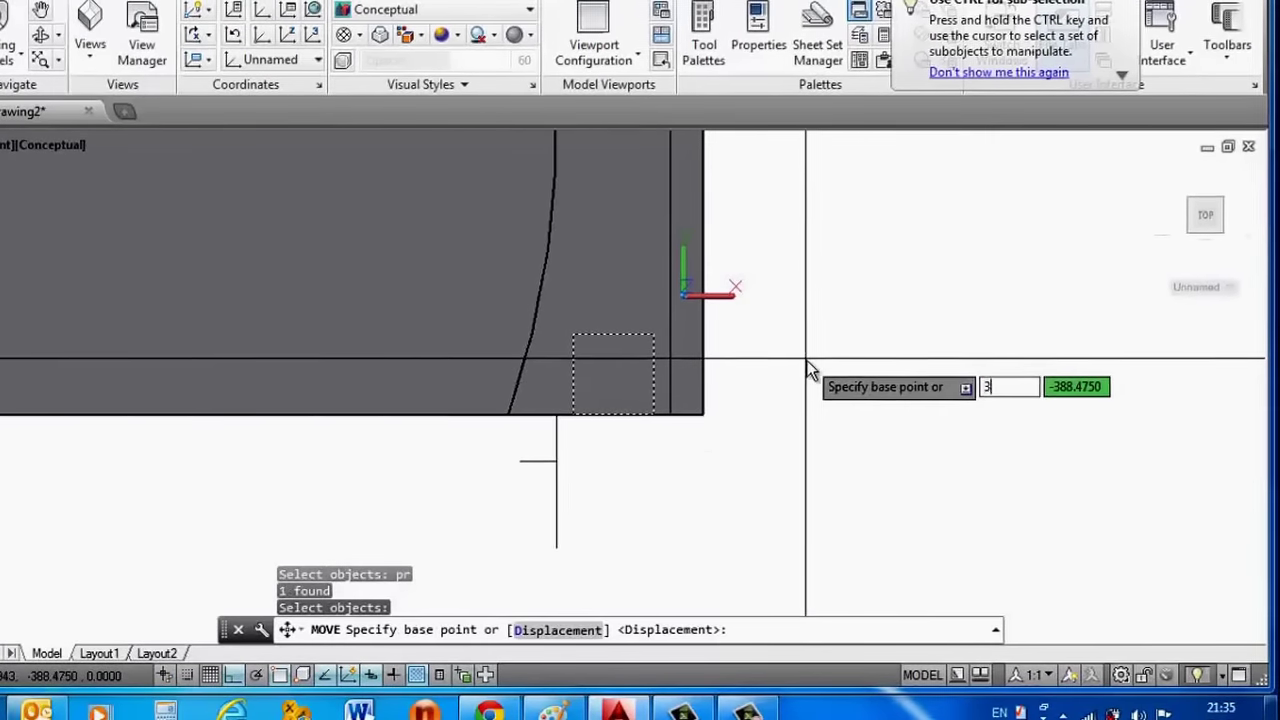
{"action": "type", "text": "00"}
{"action": "key", "text": "Return"}
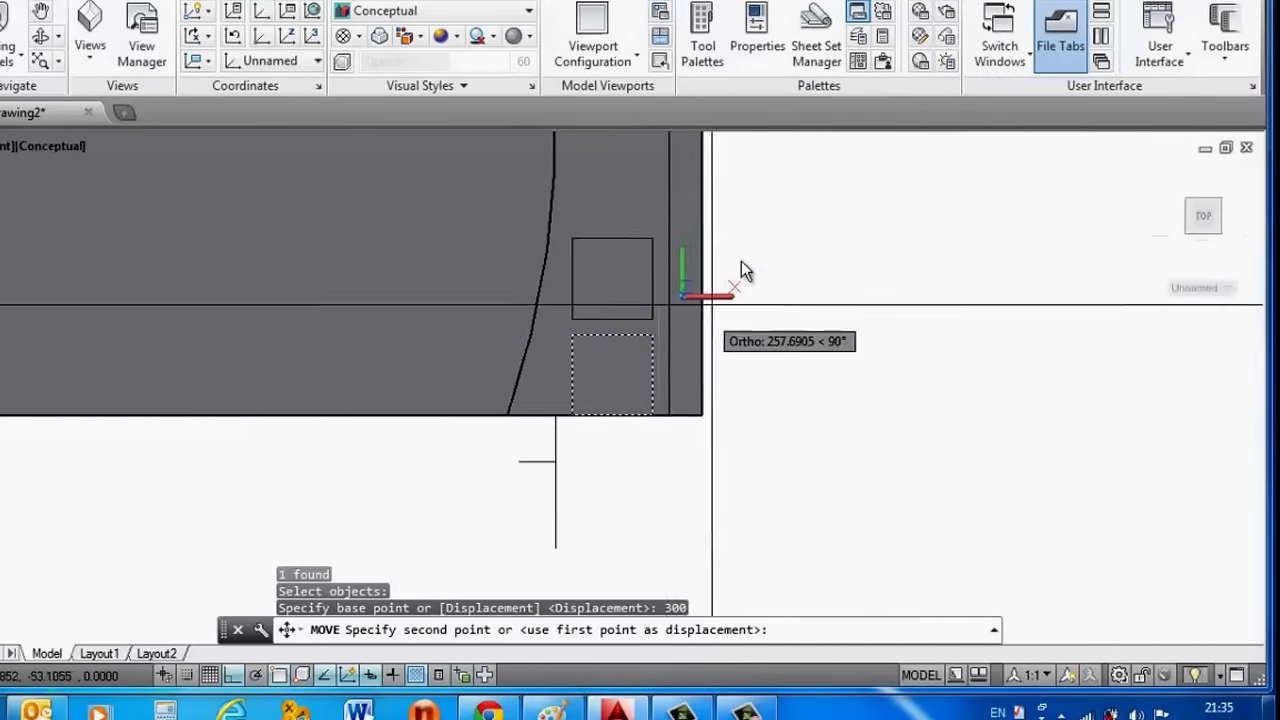
{"action": "type", "text": "300"}
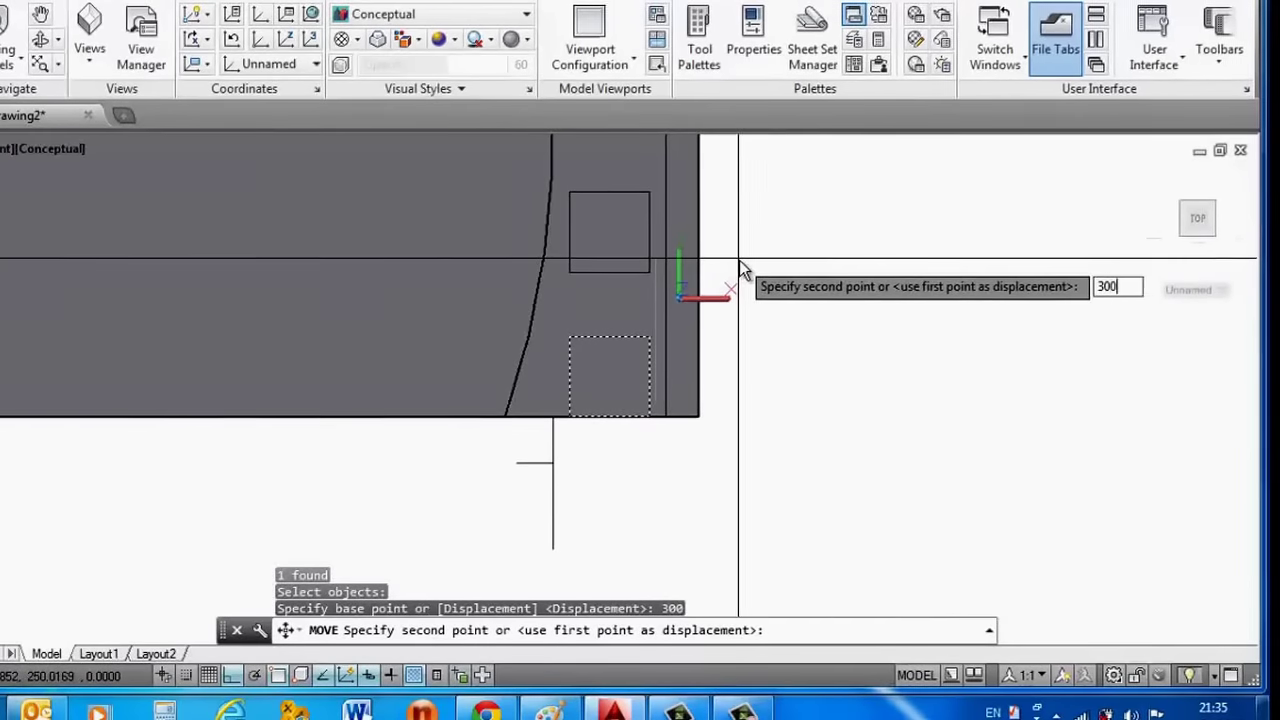
{"action": "key", "text": "Return"}
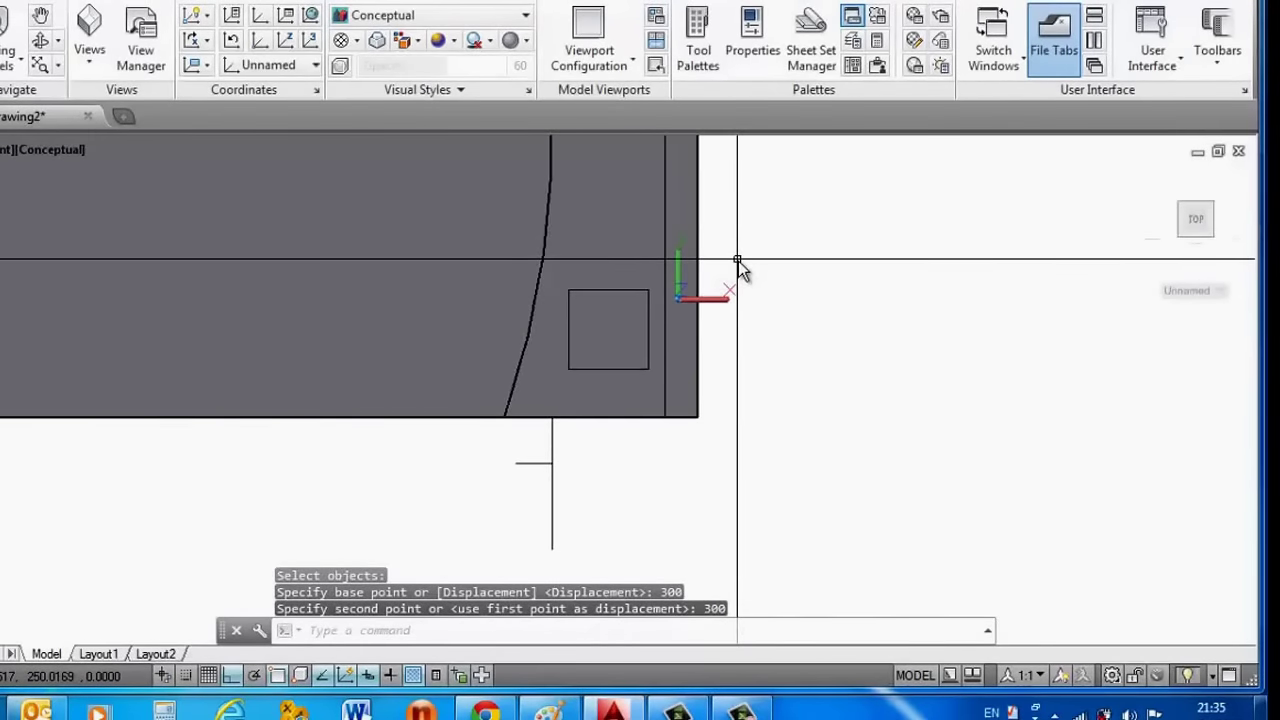
{"action": "type", "text": "copy"}
Start copying the curved wall outline, then cancel the copy.
{"action": "key", "text": "Return"}
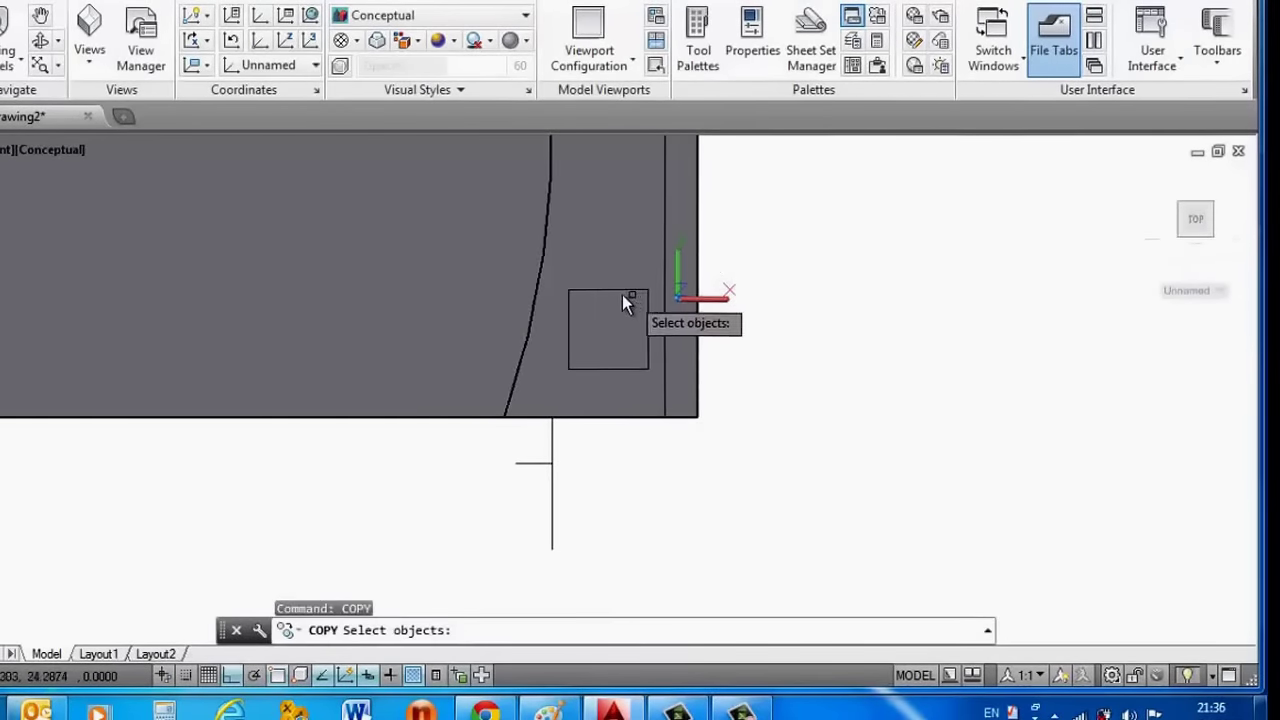
{"action": "left_click", "coordinate": [620, 296]}
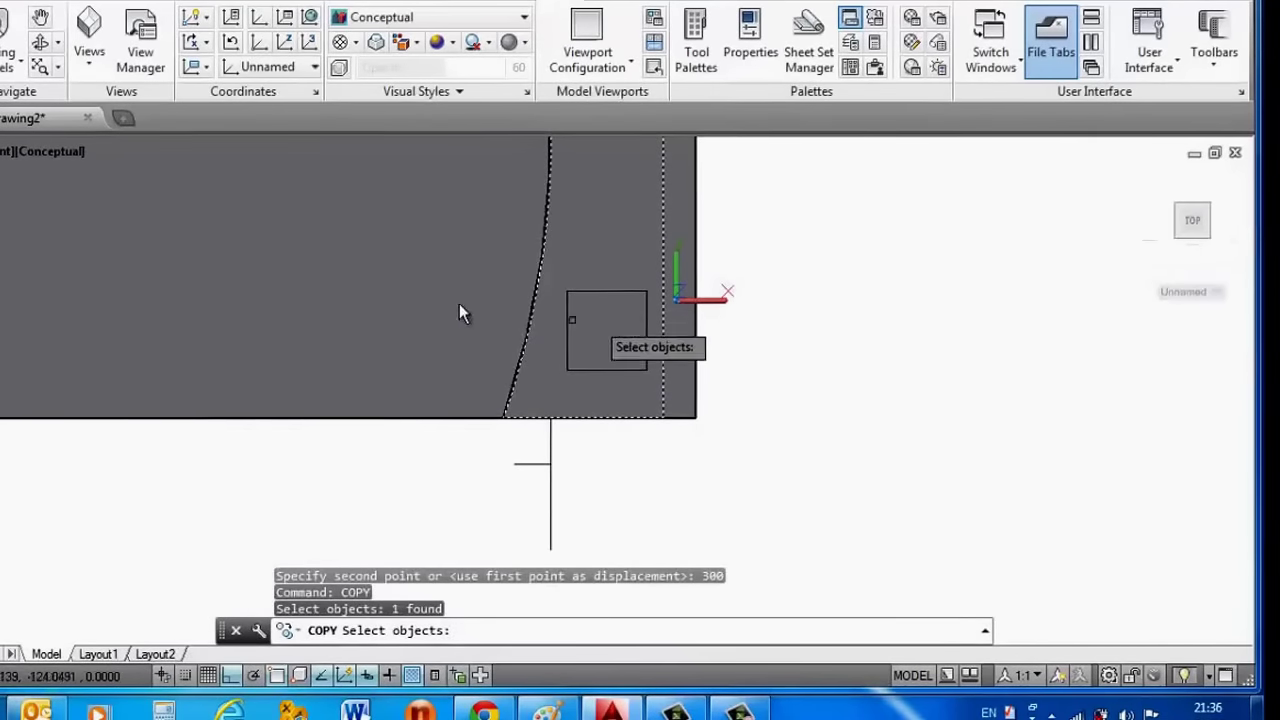
{"action": "key", "text": "Escape"}
{"action": "left_click", "coordinate": [56, 151]}
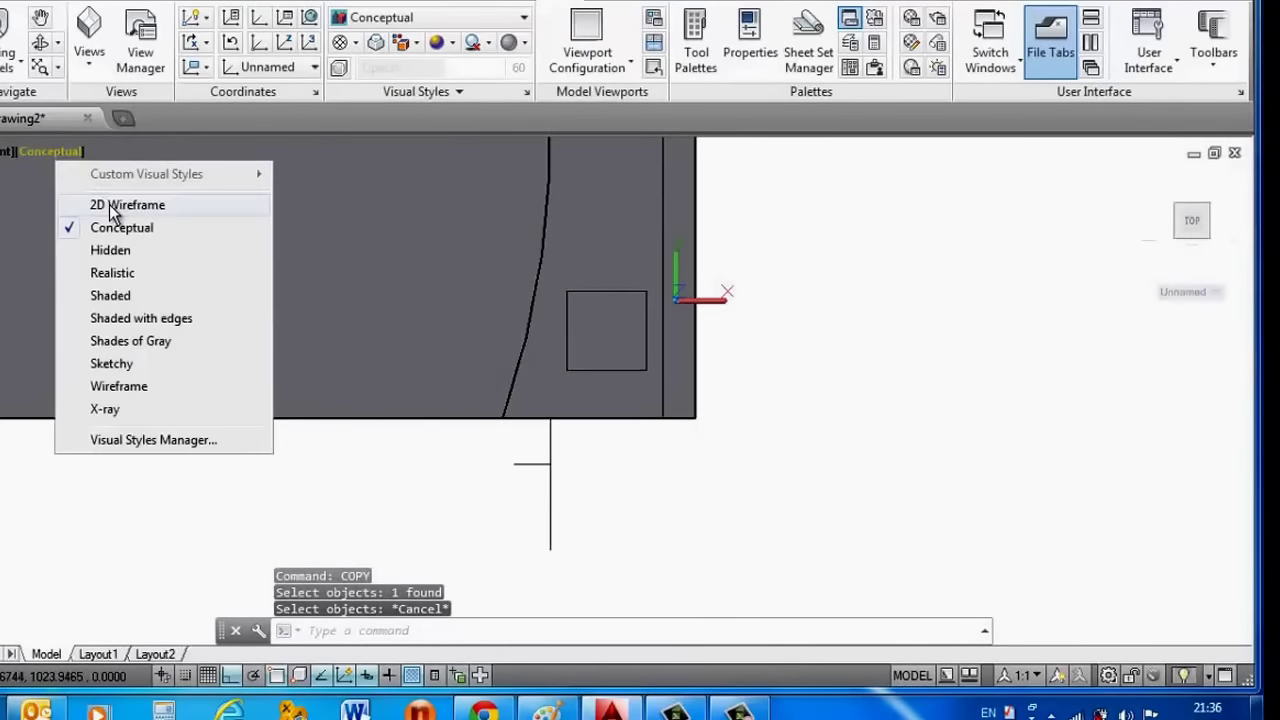
Switch to 2D Wireframe and copy the window square directly above the original.
{"action": "left_click", "coordinate": [109, 204]}
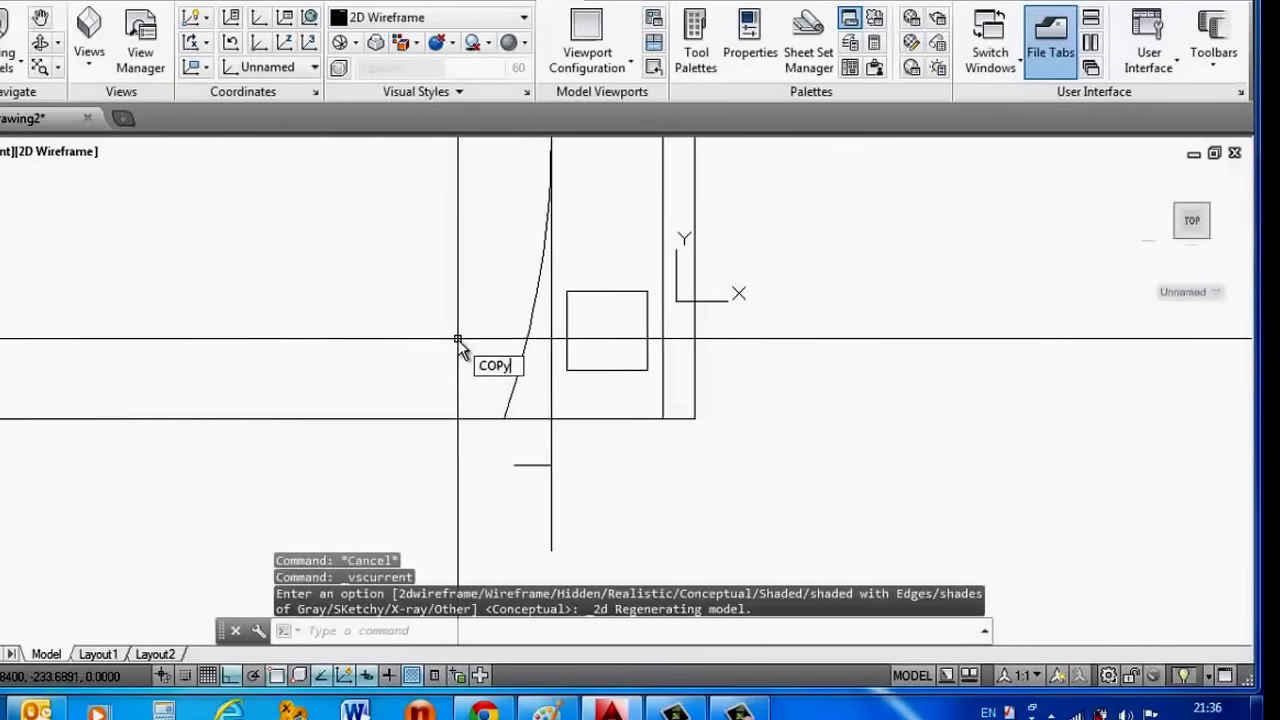
{"action": "key", "text": "Return"}
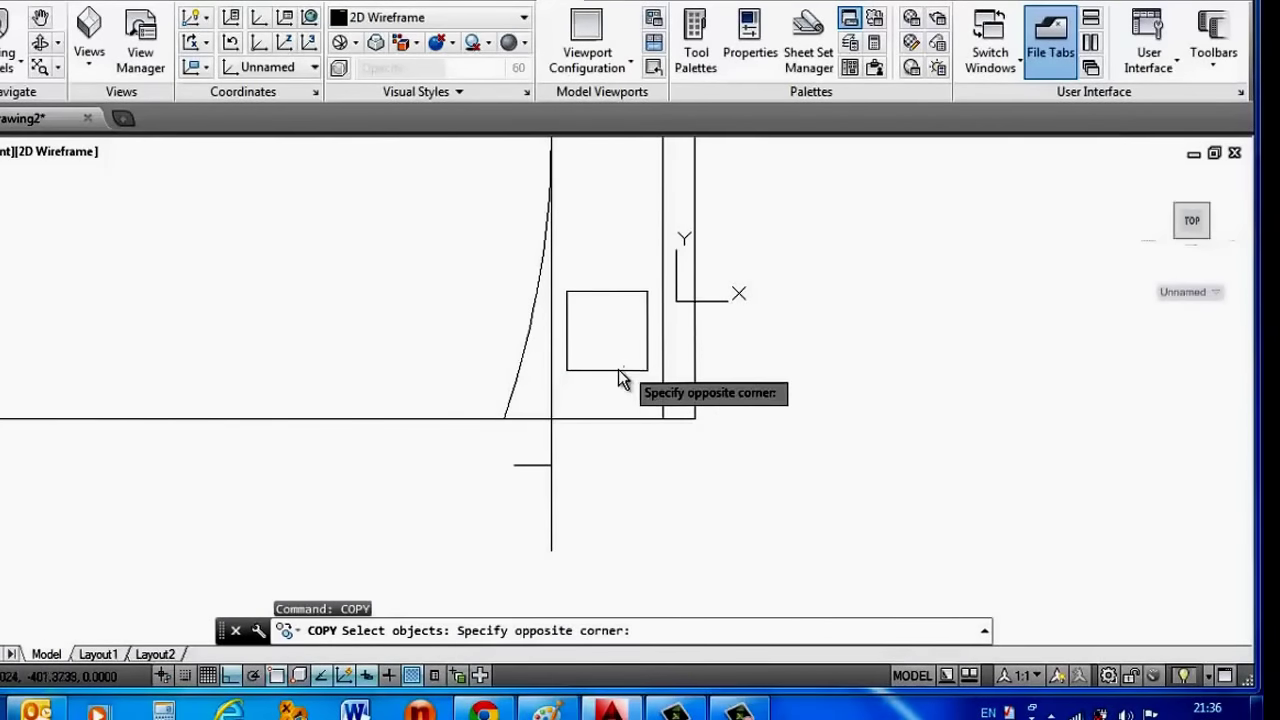
{"action": "left_click", "coordinate": [617, 371]}
{"action": "key", "text": "Return"}
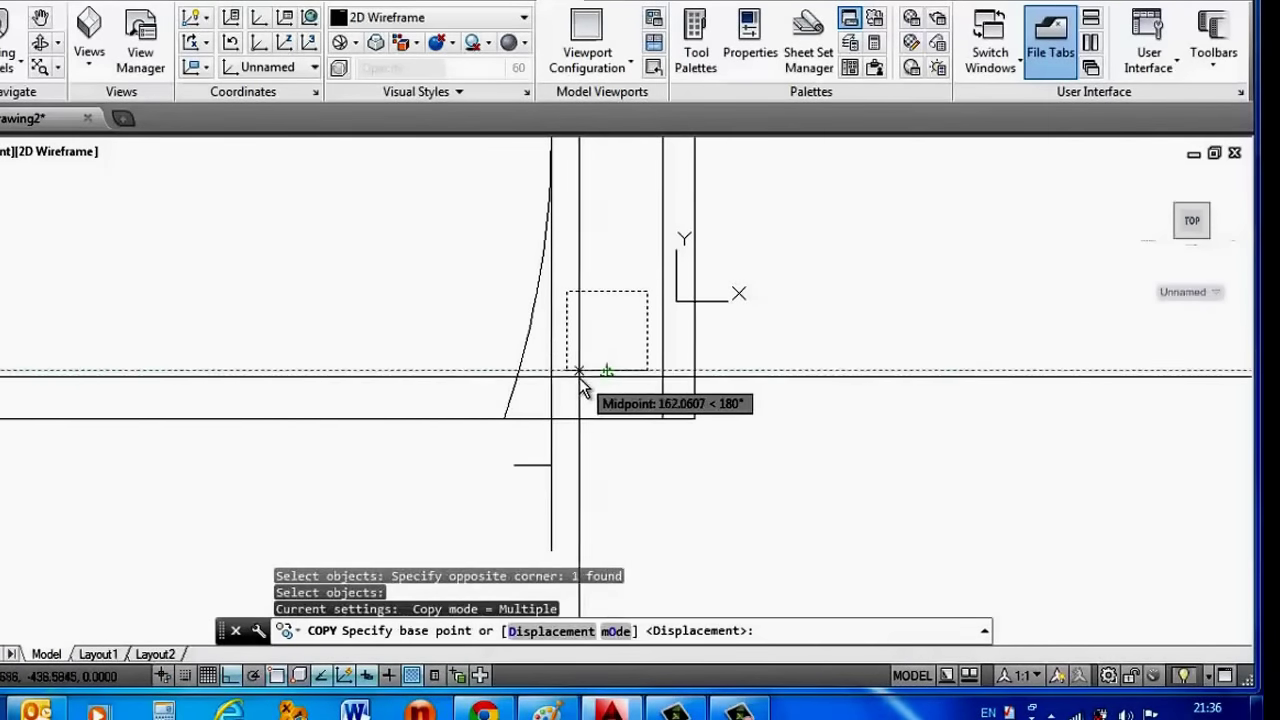
{"action": "left_click", "coordinate": [567, 370]}
{"action": "left_click", "coordinate": [565, 290]}
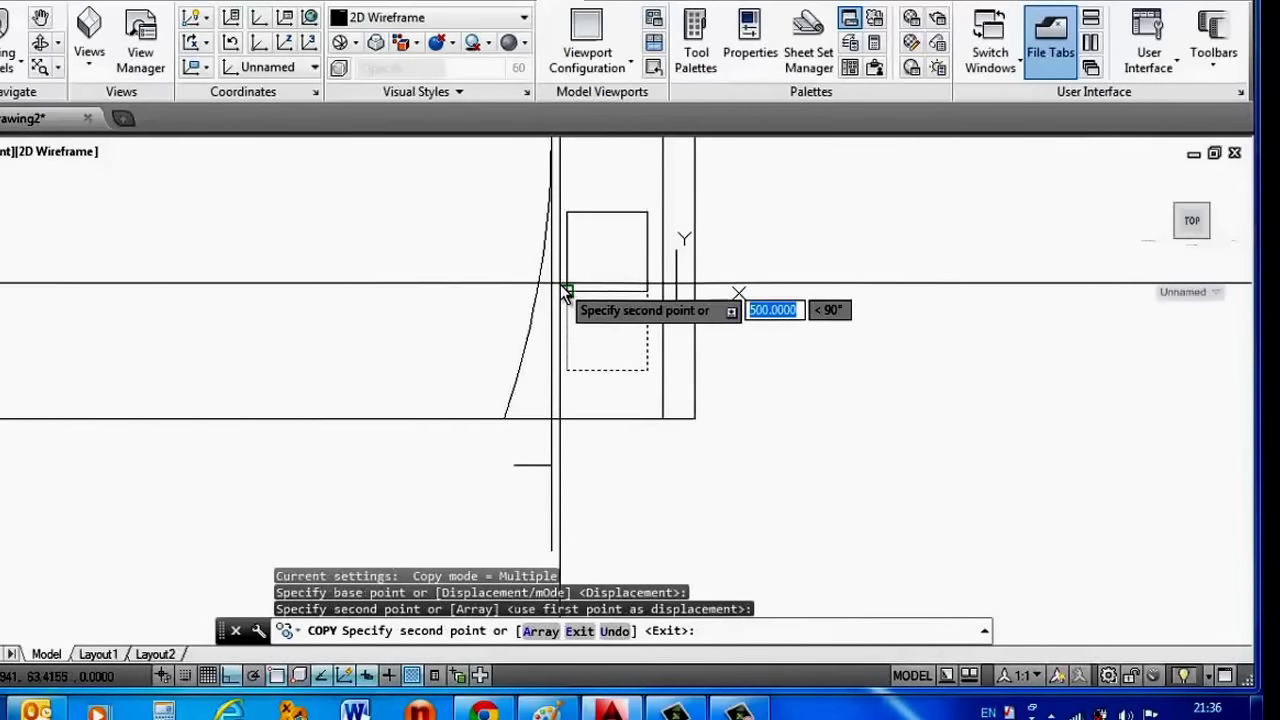
{"action": "key", "text": "Return"}
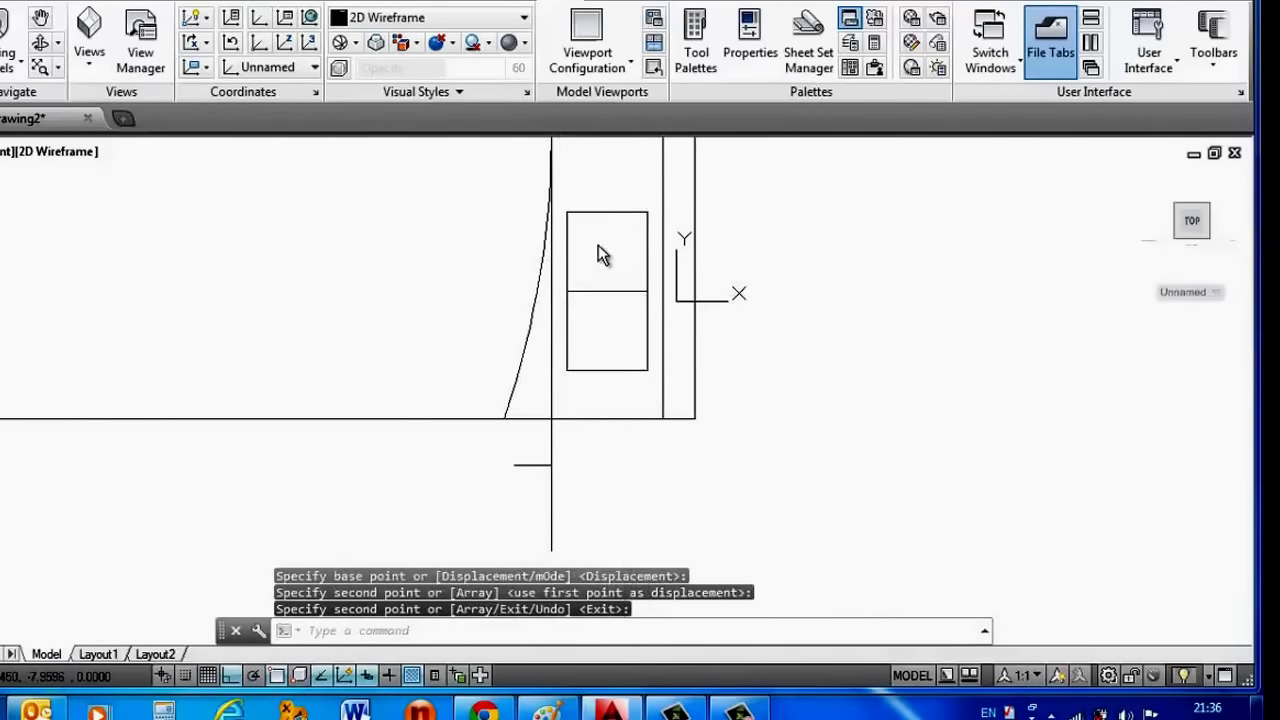
Move the upper square up 300 units.
{"action": "type", "text": "m"}
{"action": "key", "text": "Return"}
{"action": "key", "text": "Return"}
{"action": "left_click", "coordinate": [800, 286]}
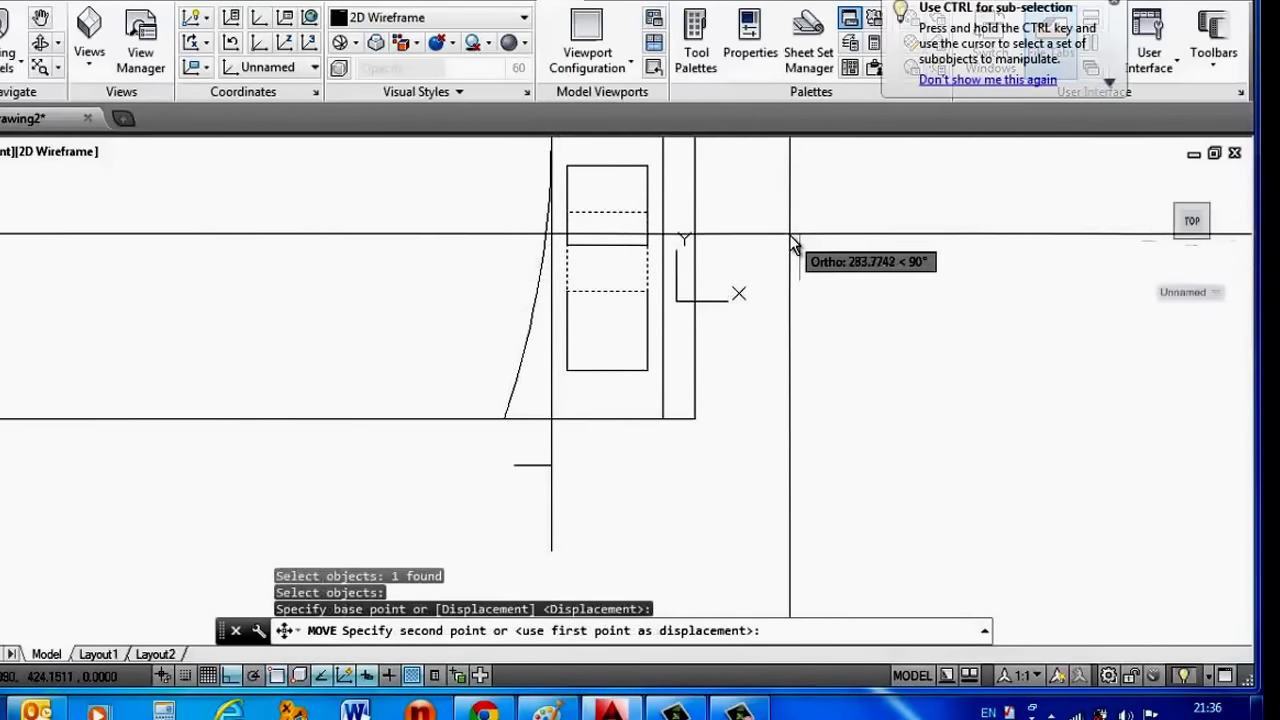
{"action": "type", "text": "300"}
{"action": "key", "text": "Return"}
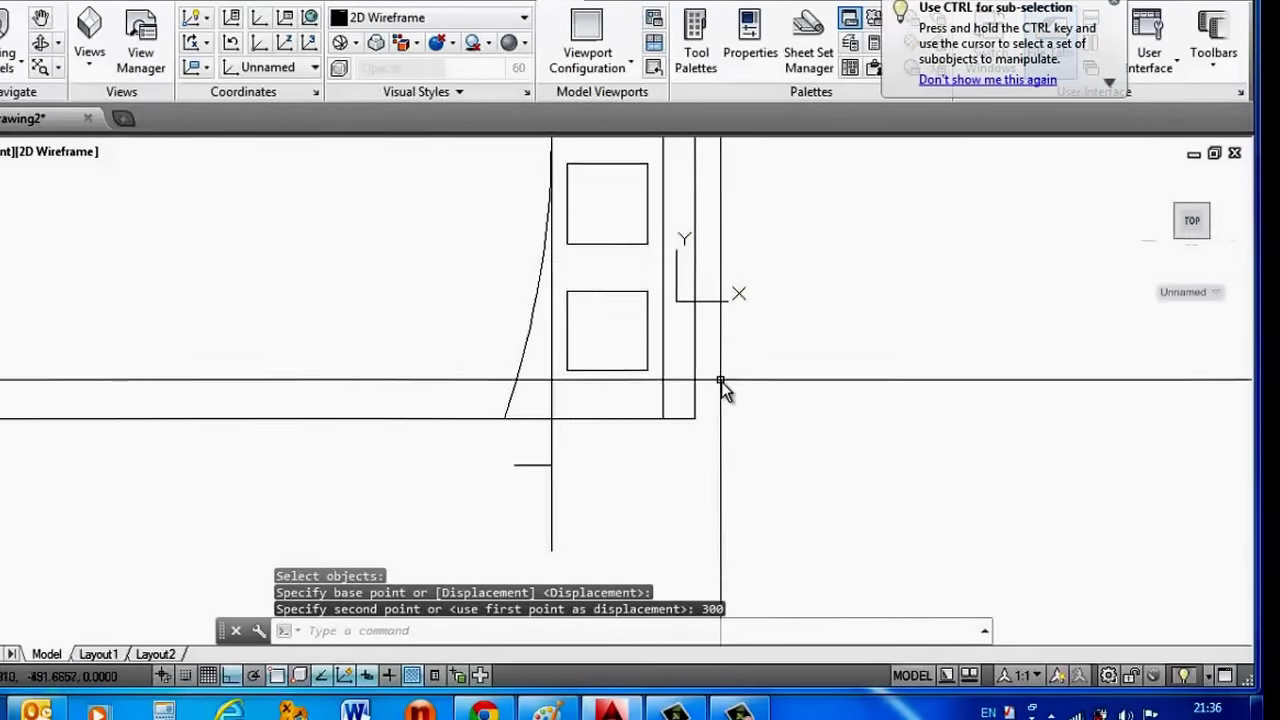
{"action": "scroll", "coordinate": [721, 381], "scroll_direction": "down", "scroll_amount": 3}
{"action": "scroll", "coordinate": [658, 430], "scroll_direction": "up", "scroll_amount": 3}
{"action": "type", "text": "e"}
{"action": "key", "text": "Return"}
Erase the two short stray guide lines and bring up the reference interior photo.
{"action": "left_click", "coordinate": [711, 443]}
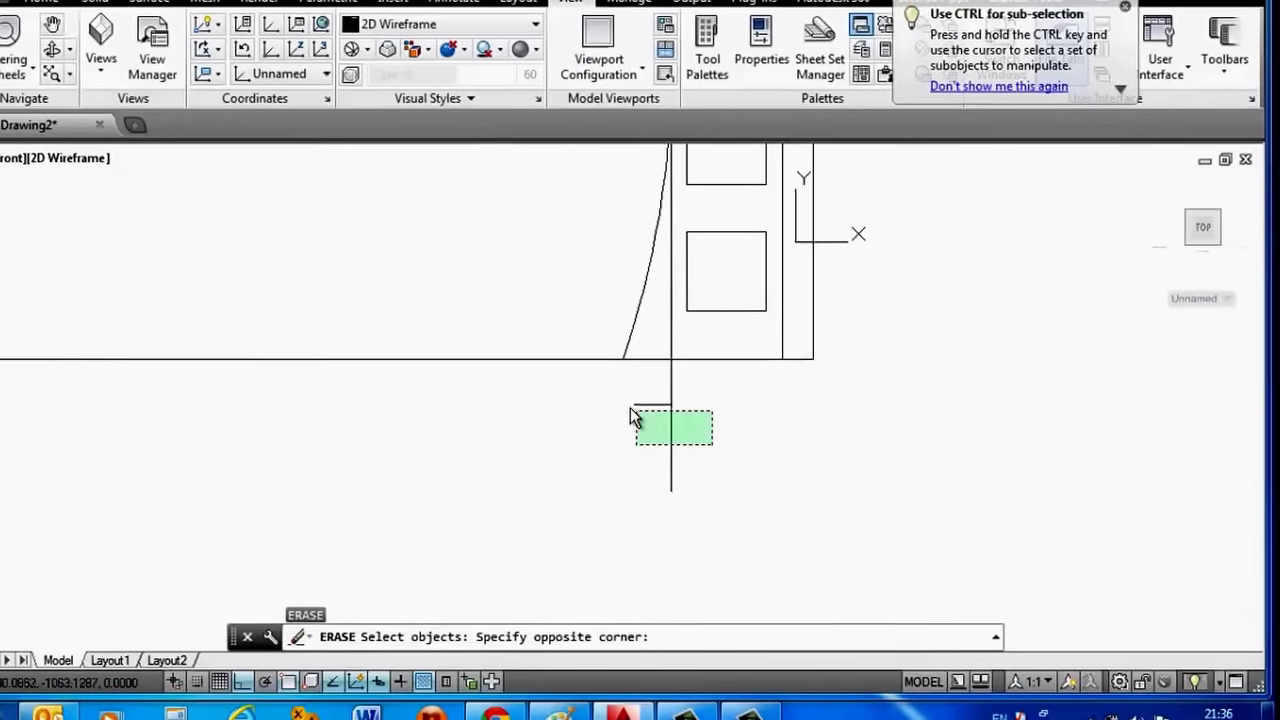
{"action": "left_click", "coordinate": [630, 407]}
{"action": "scroll", "coordinate": [683, 440], "scroll_direction": "down", "scroll_amount": 2}
{"action": "scroll", "coordinate": [690, 435], "scroll_direction": "down", "scroll_amount": 2}
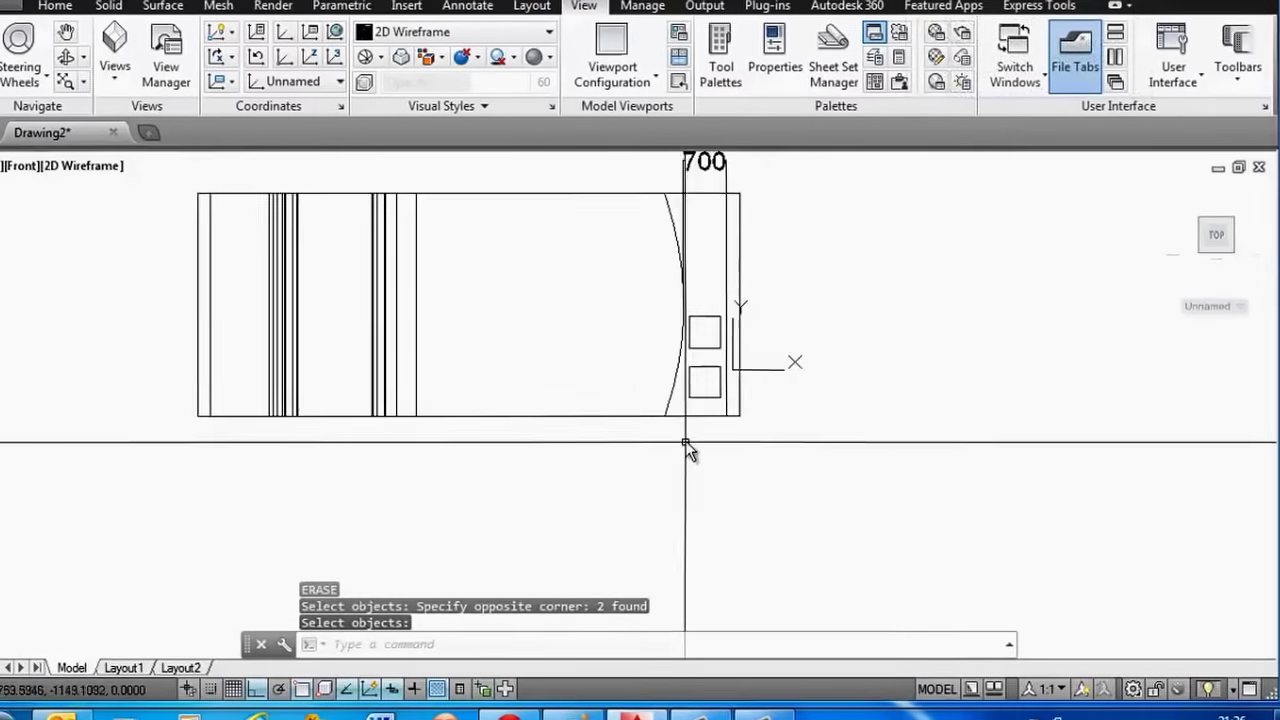
{"action": "scroll", "coordinate": [720, 320], "scroll_direction": "up", "scroll_amount": 3}
{"action": "left_click", "coordinate": [640, 712]}
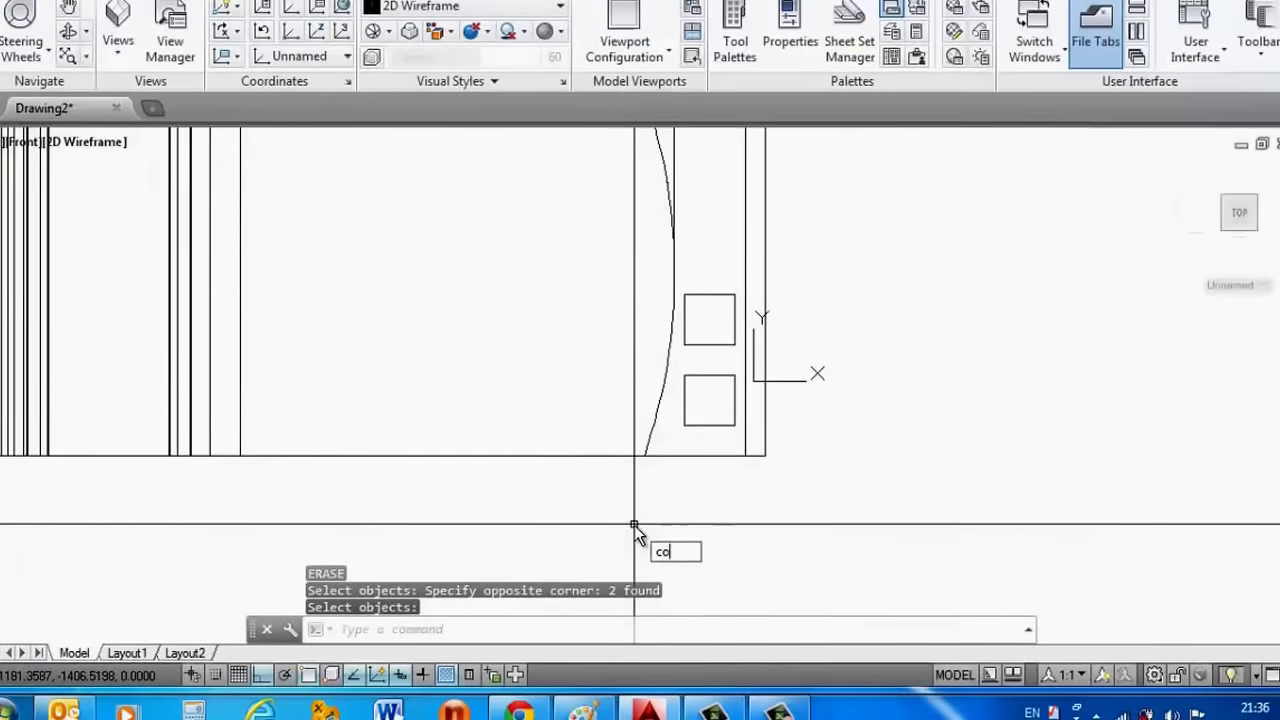
Copy the upper rectangle twice more into the empty slots above it.
{"action": "type", "text": "py"}
{"action": "key", "text": "Return"}
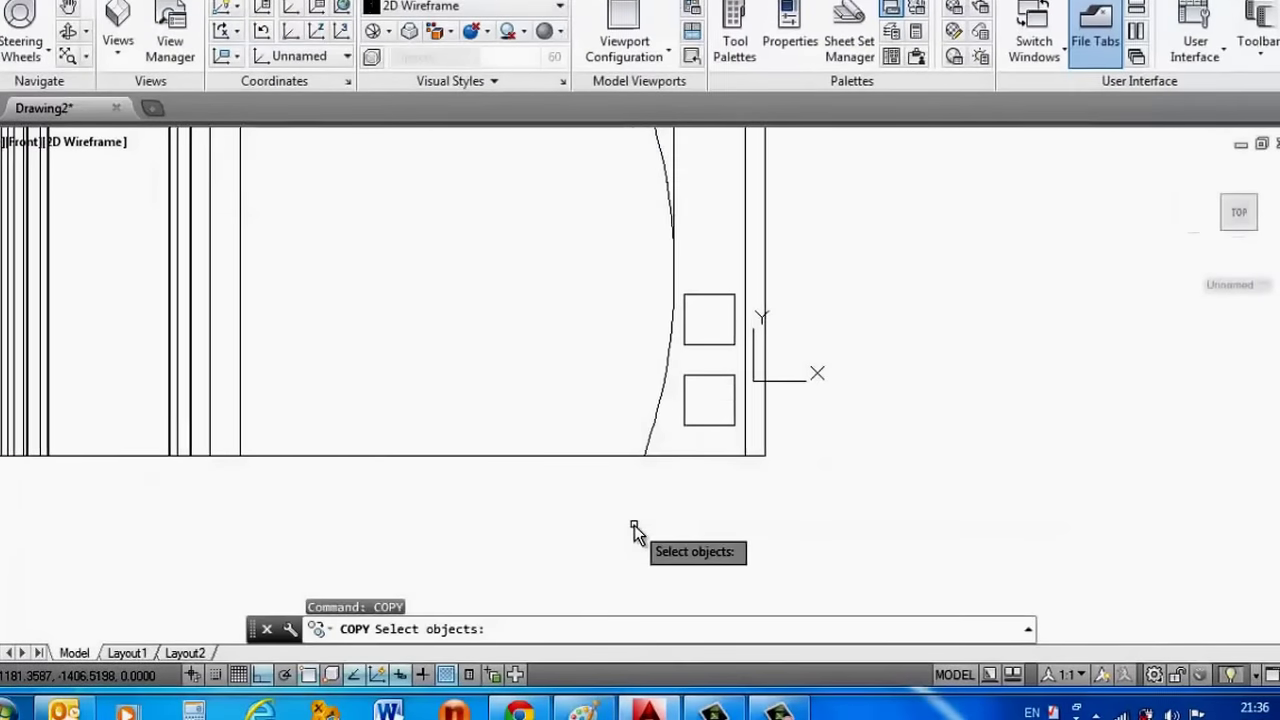
{"action": "left_click", "coordinate": [690, 350]}
{"action": "key", "text": "Return"}
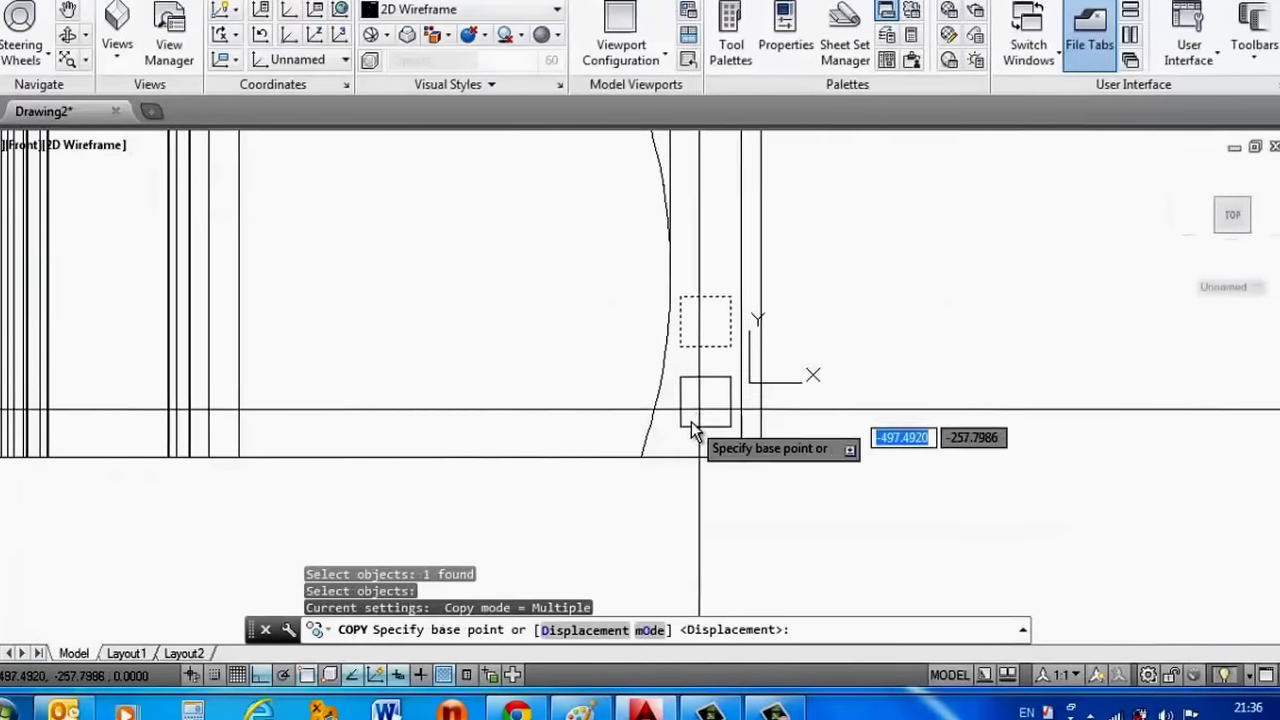
{"action": "left_click", "coordinate": [683, 427]}
{"action": "left_click", "coordinate": [681, 346]}
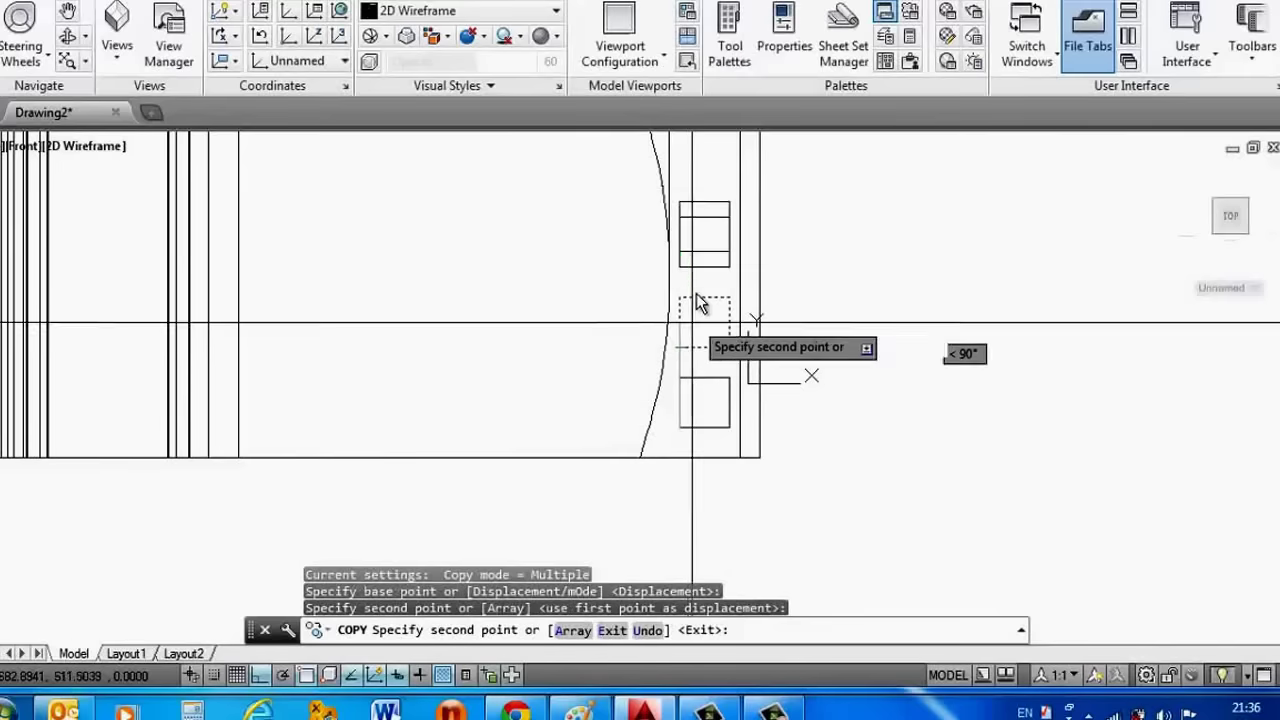
{"action": "left_click", "coordinate": [680, 268]}
{"action": "key", "text": "Return"}
Erase the 700 dimension.
{"action": "scroll", "coordinate": [682, 395], "scroll_direction": "down", "scroll_amount": 2}
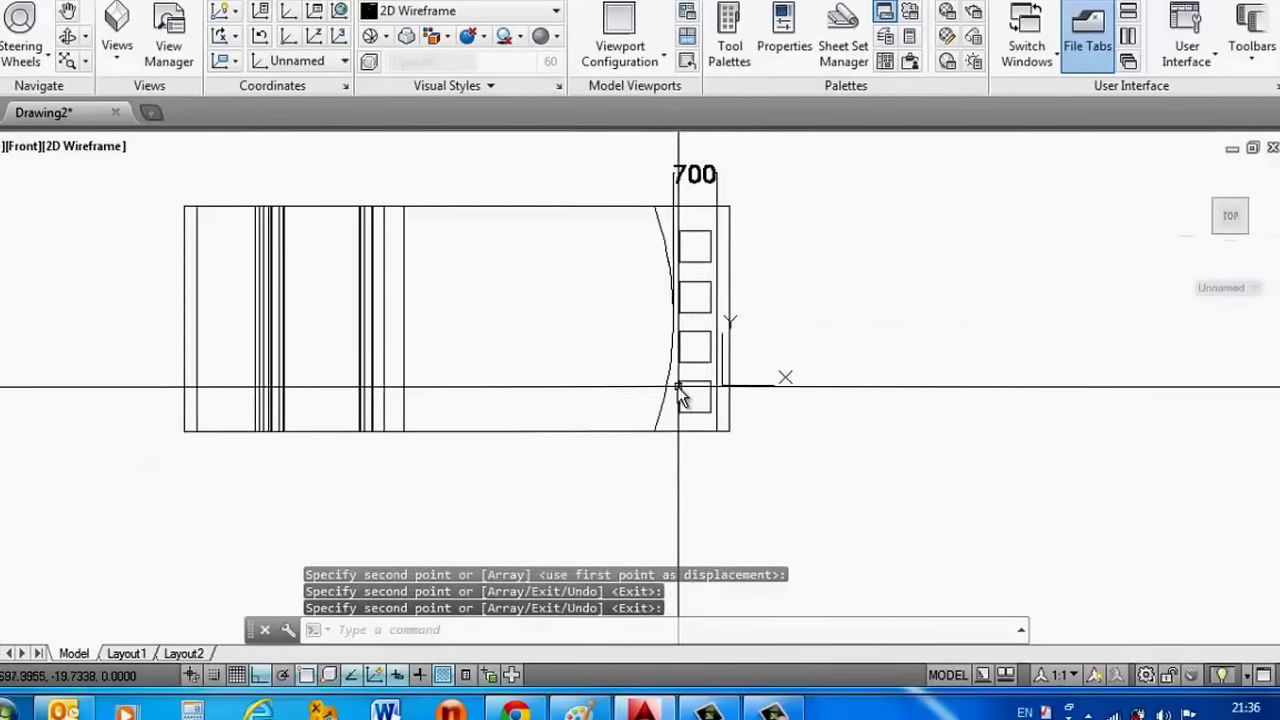
{"action": "scroll", "coordinate": [650, 287], "scroll_direction": "up", "scroll_amount": 2}
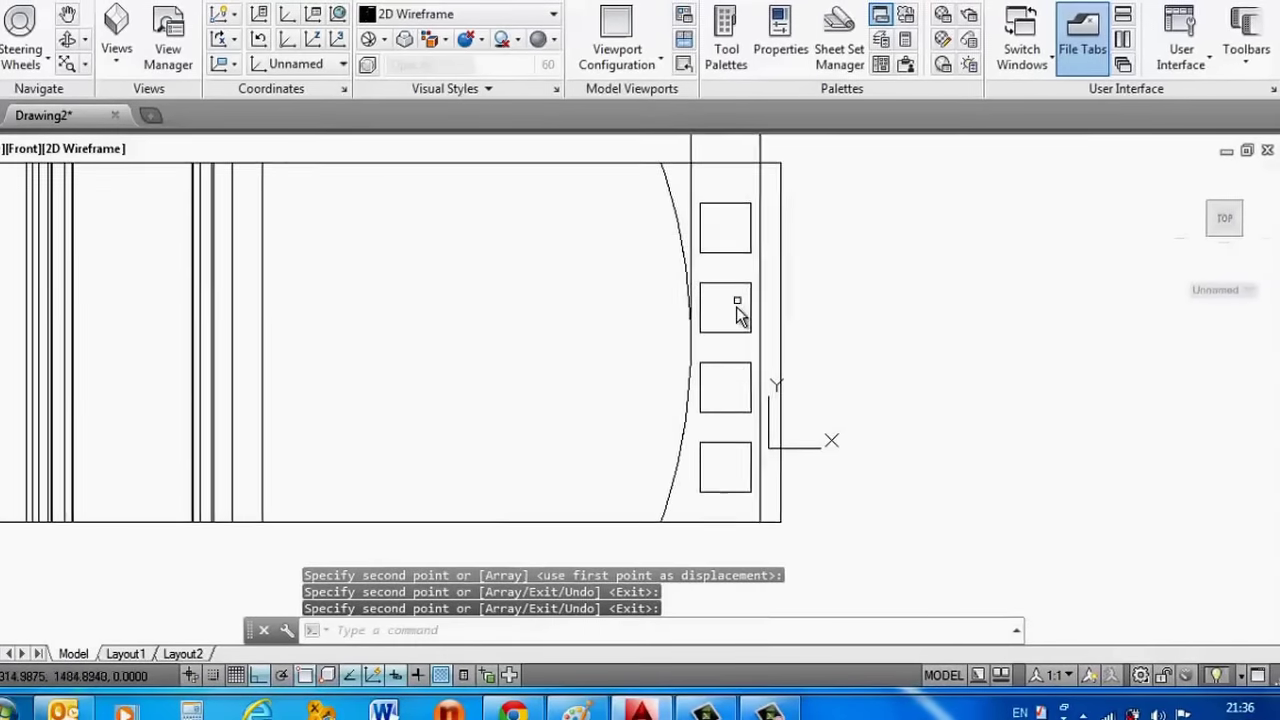
{"action": "scroll", "coordinate": [737, 306], "scroll_direction": "down", "scroll_amount": 2}
{"action": "type", "text": "E"}
{"action": "key", "text": "Return"}
{"action": "left_click", "coordinate": [745, 192]}
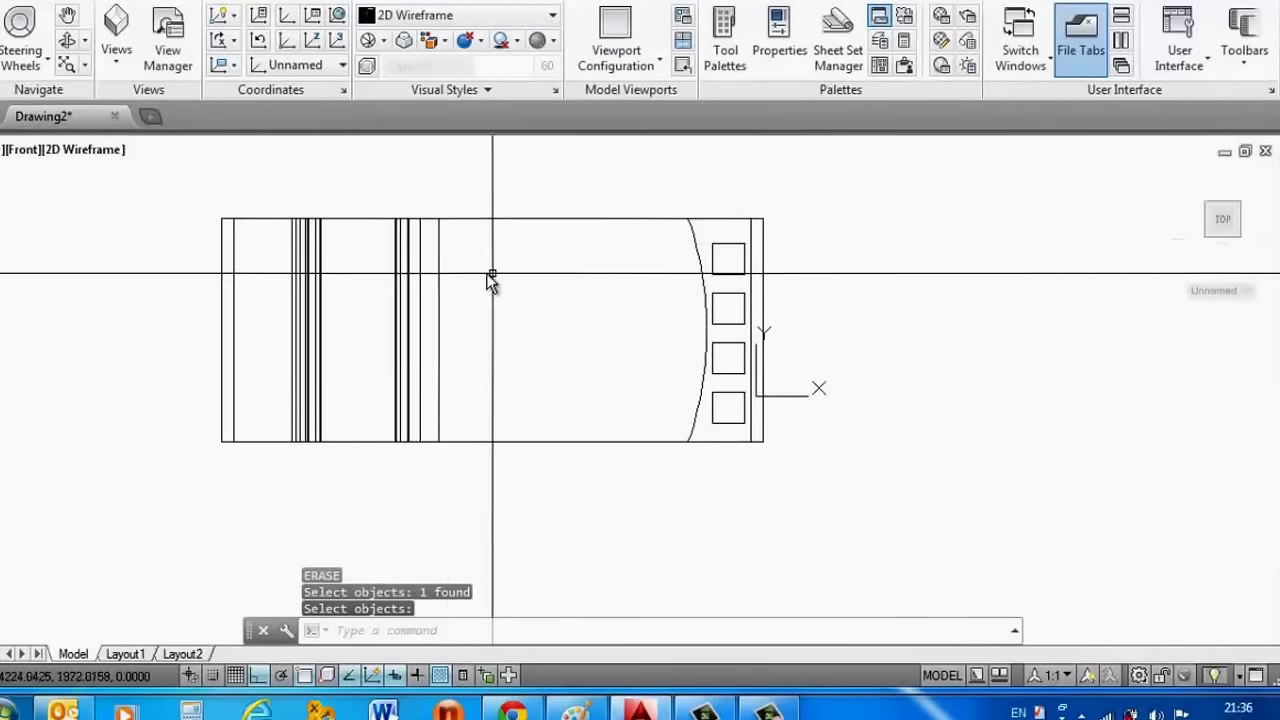
{"action": "left_click", "coordinate": [62, 44]}
From an isometric view, extrude the four panel rectangles into solid boxes.
{"action": "mouse_move", "coordinate": [474, 229]}
{"action": "left_mouse_down"}
{"action": "mouse_move", "coordinate": [607, 402]}
{"action": "mouse_move", "coordinate": [640, 380]}
{"action": "left_mouse_up"}
{"action": "right_click", "coordinate": [803, 216]}
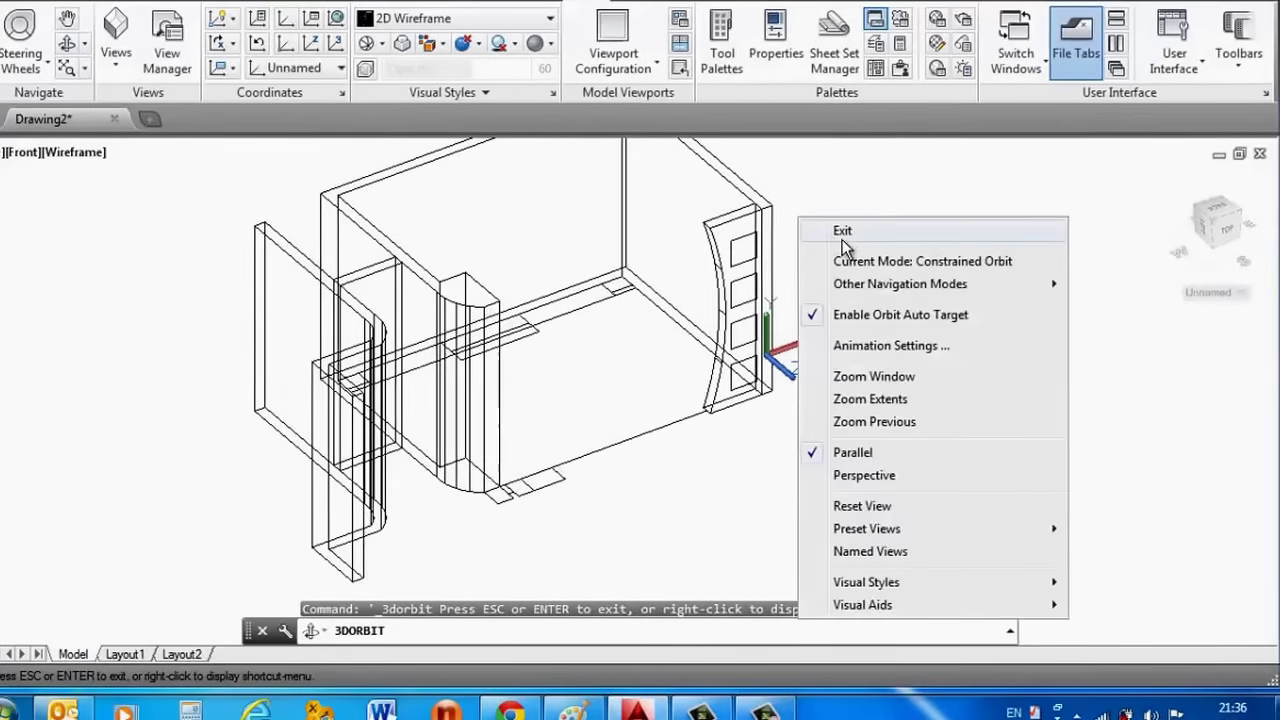
{"action": "left_click", "coordinate": [841, 236]}
{"action": "scroll", "coordinate": [735, 255], "scroll_direction": "up", "scroll_amount": 3}
{"action": "type", "text": "EXT"}
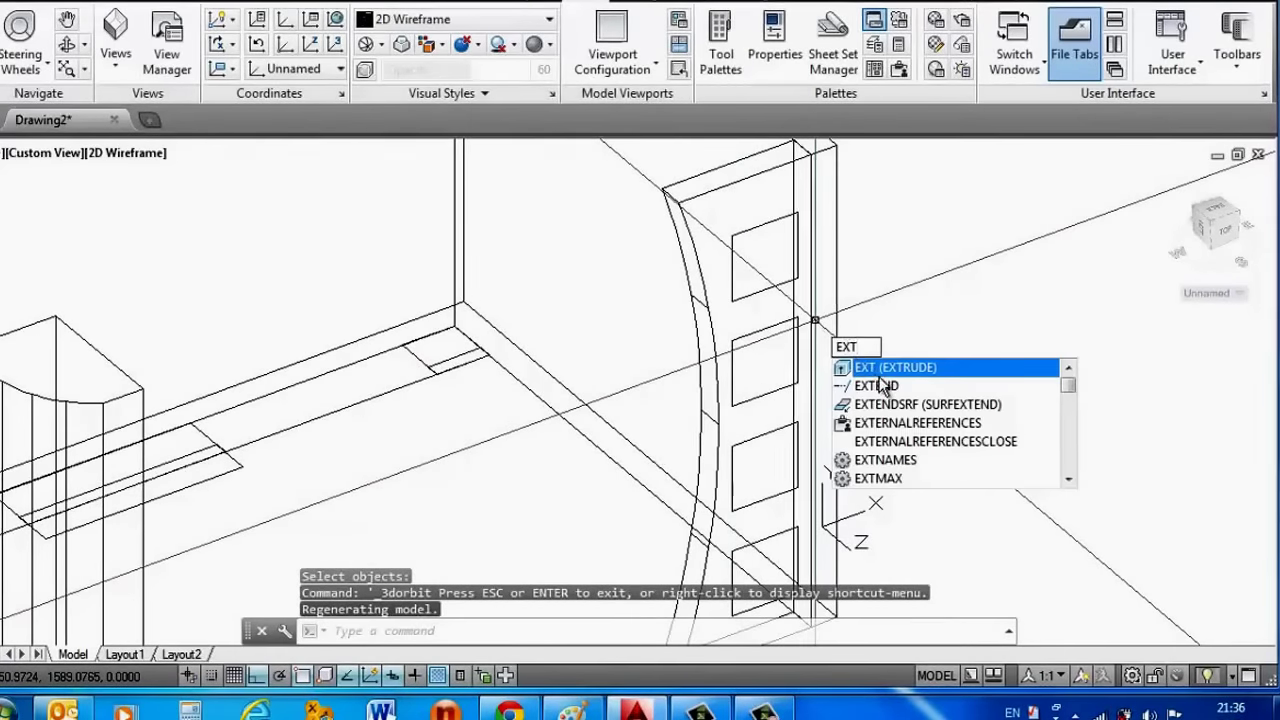
{"action": "key", "text": "Return"}
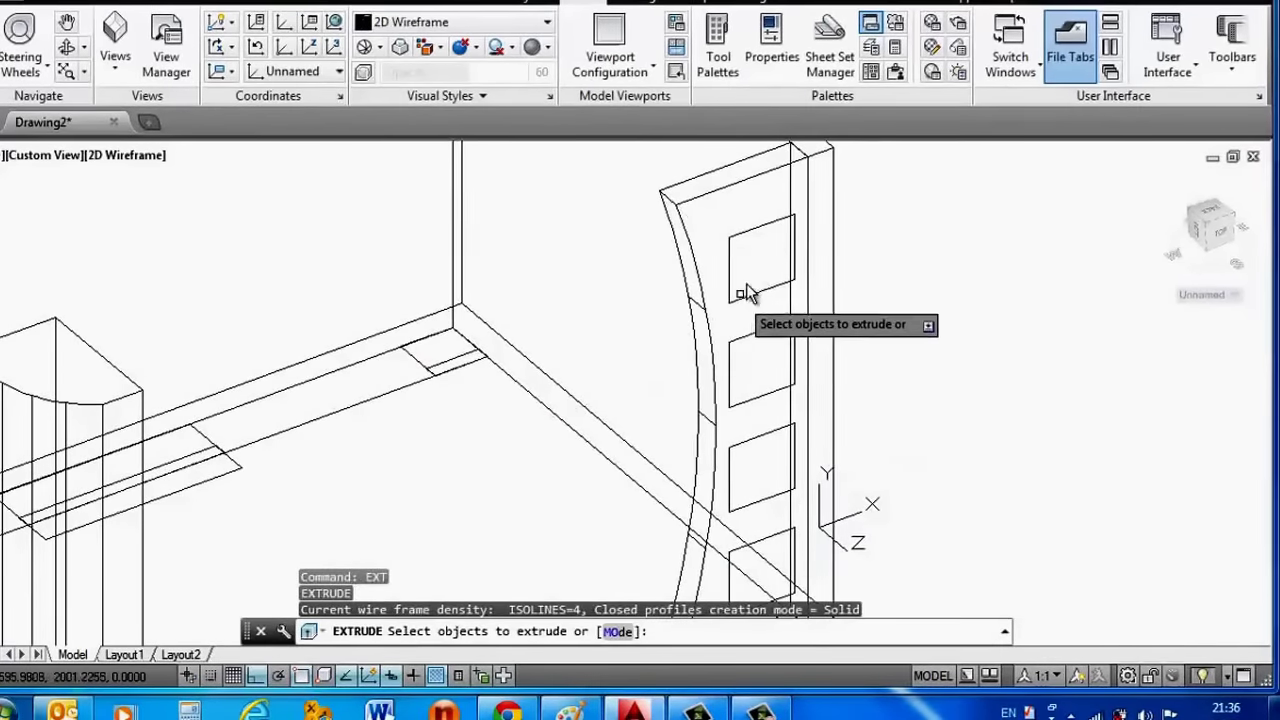
{"action": "left_click", "coordinate": [736, 239]}
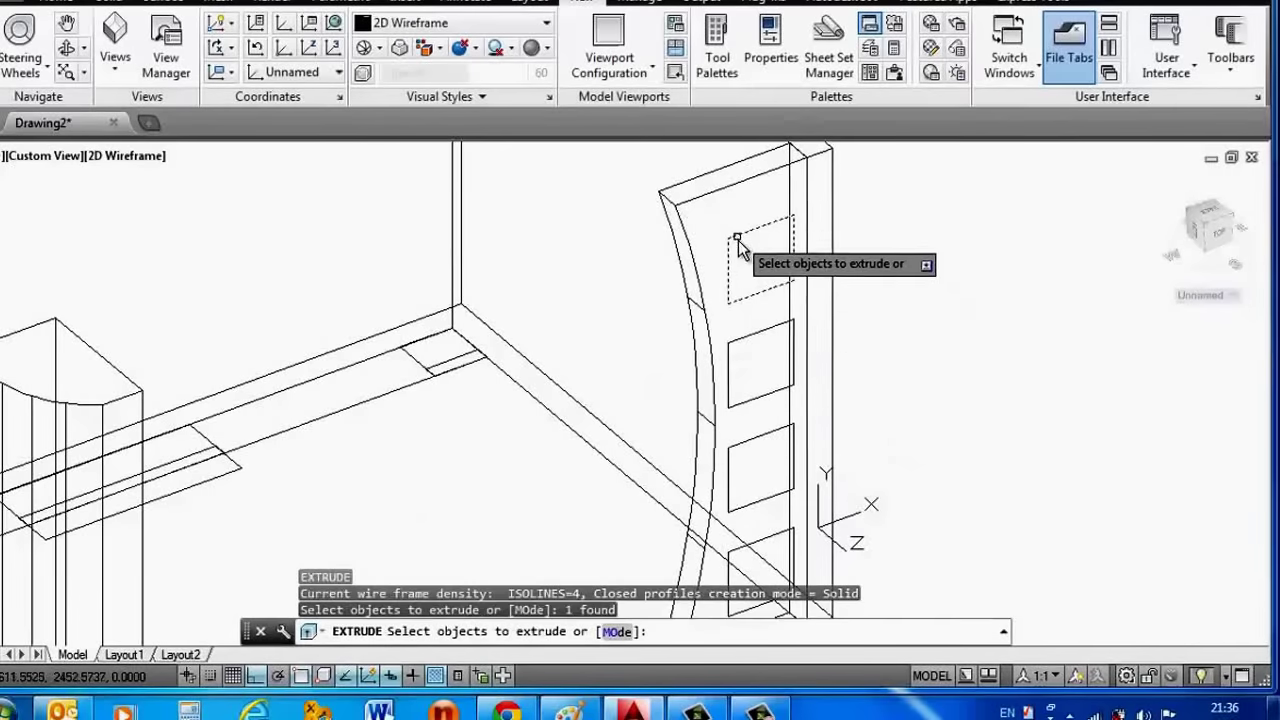
{"action": "left_click", "coordinate": [743, 336]}
{"action": "left_click", "coordinate": [747, 441]}
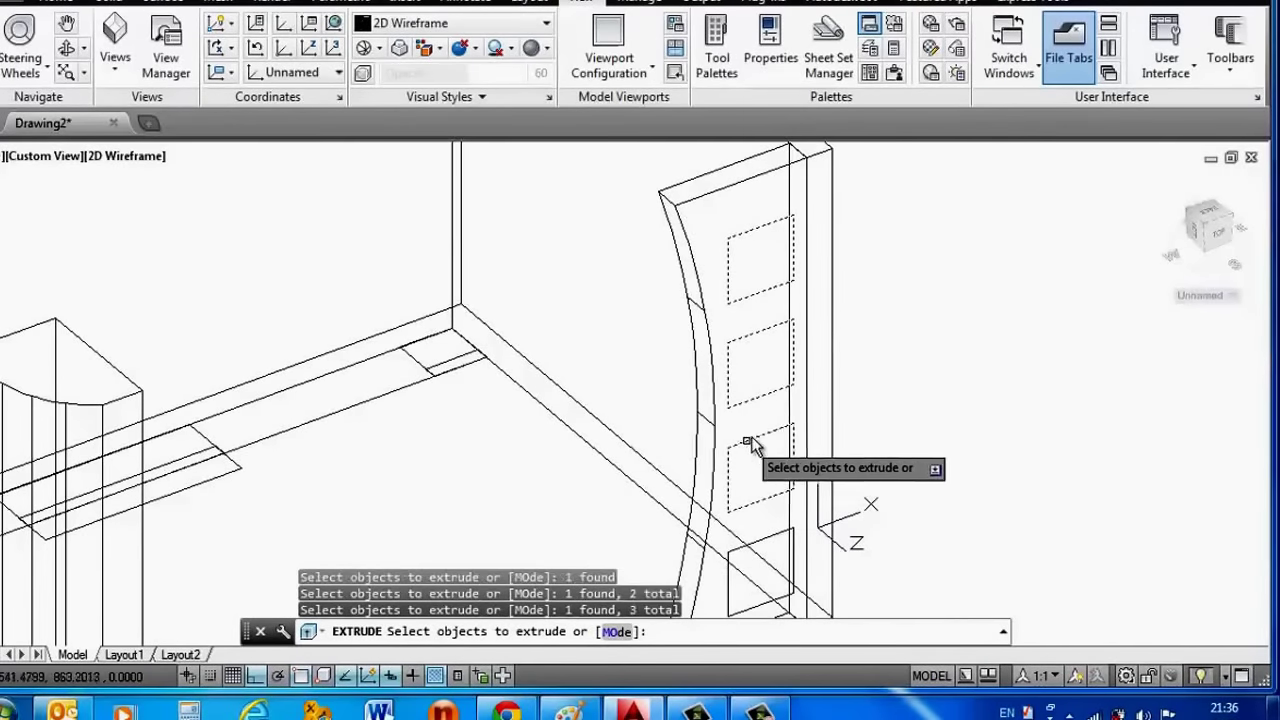
{"action": "left_click", "coordinate": [755, 540]}
{"action": "key", "text": "Return"}
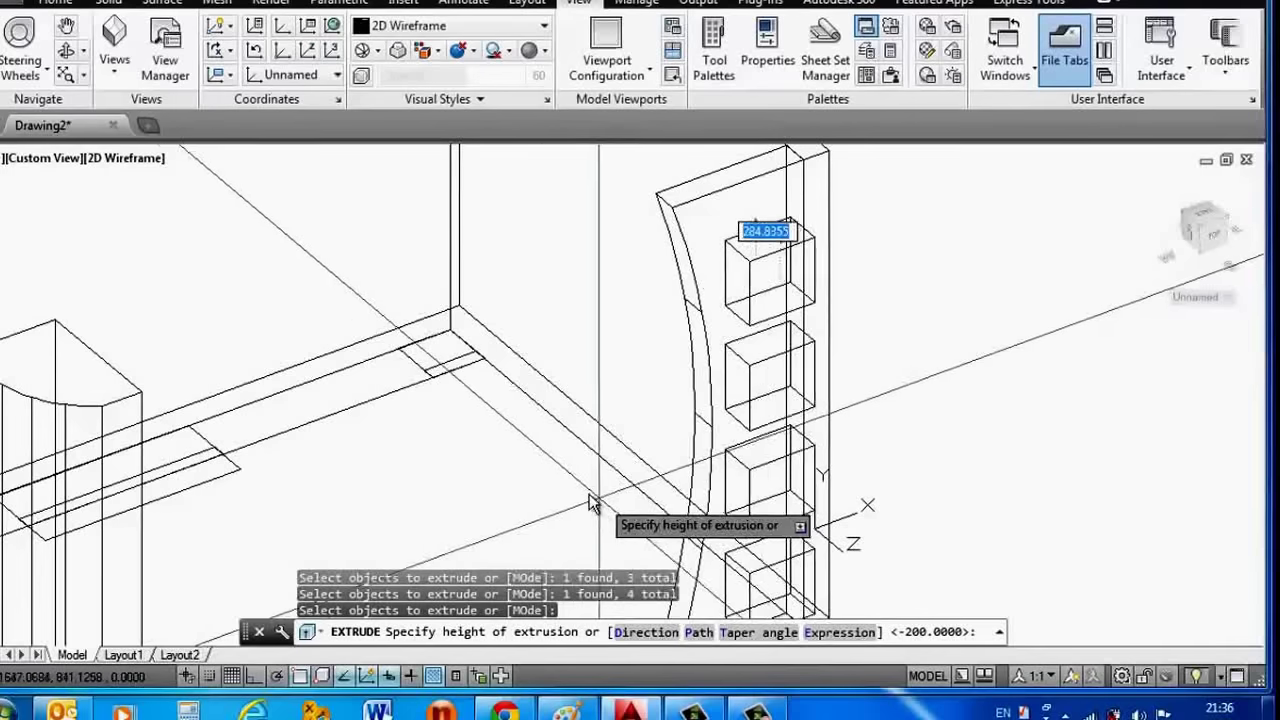
{"action": "left_click", "coordinate": [464, 452]}
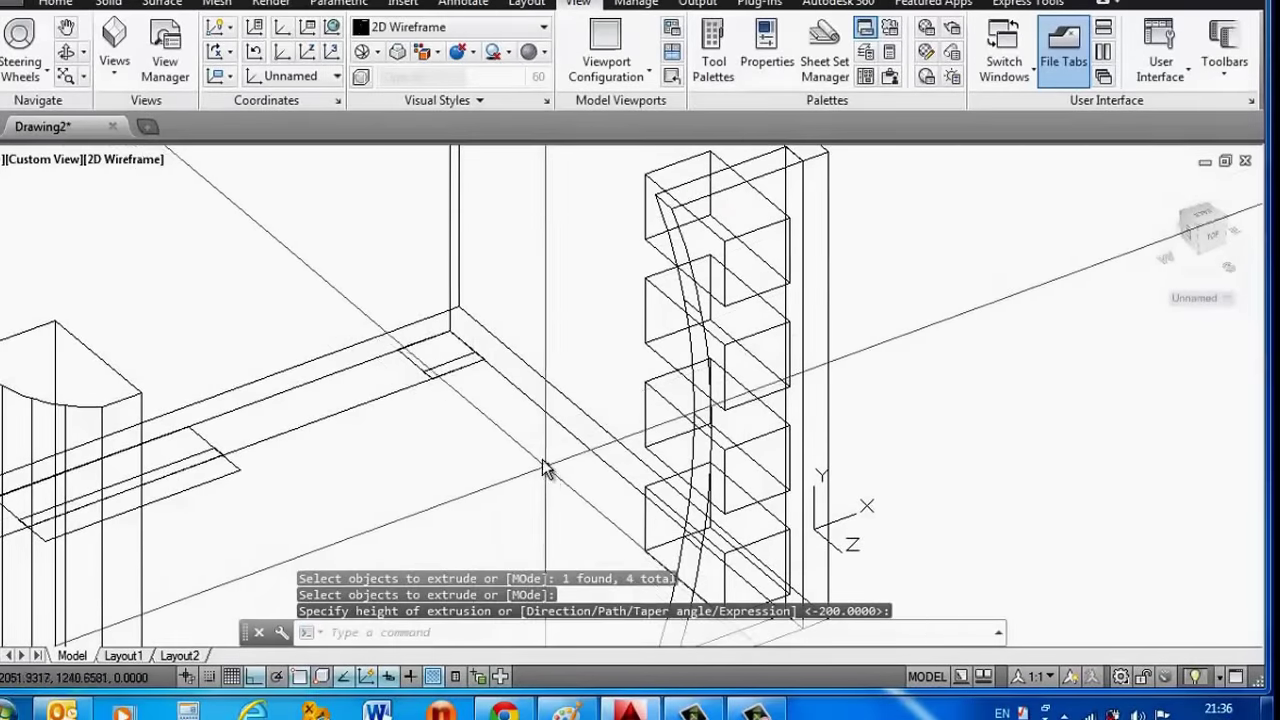
Set the visual style to Conceptual shading.
{"action": "left_click", "coordinate": [129, 164]}
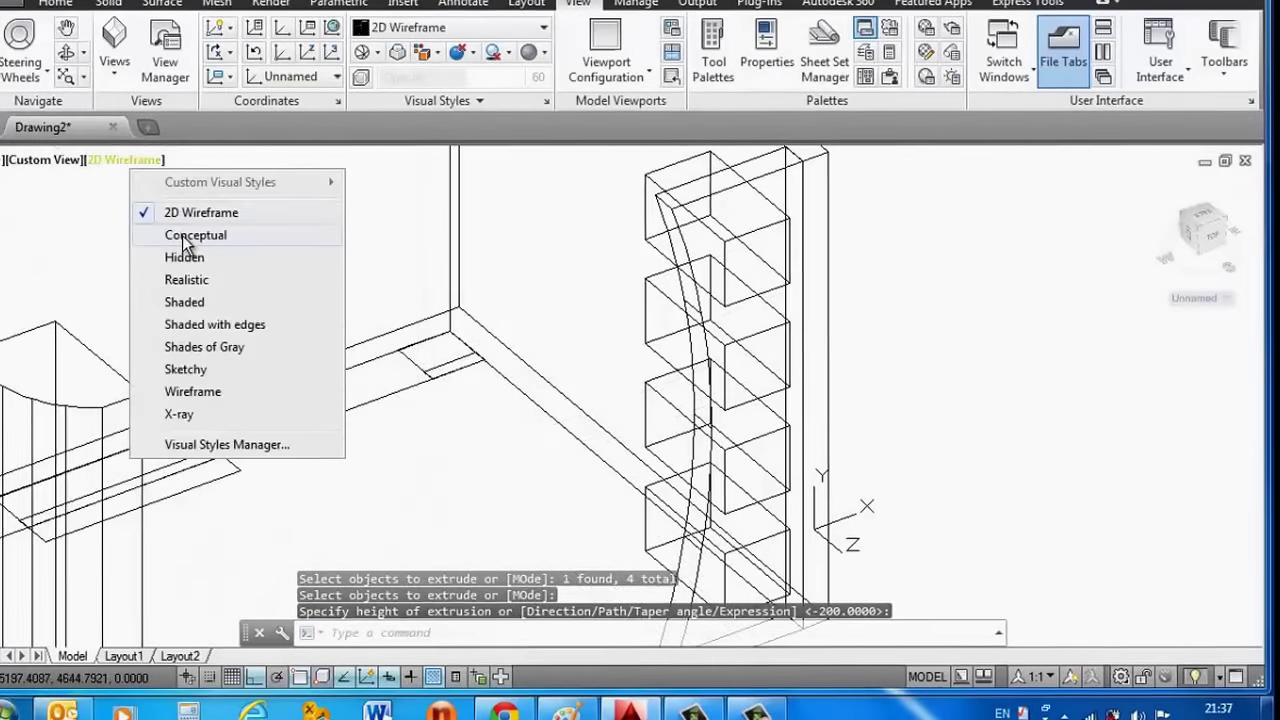
{"action": "left_click", "coordinate": [182, 235]}
{"action": "type", "text": "S"}
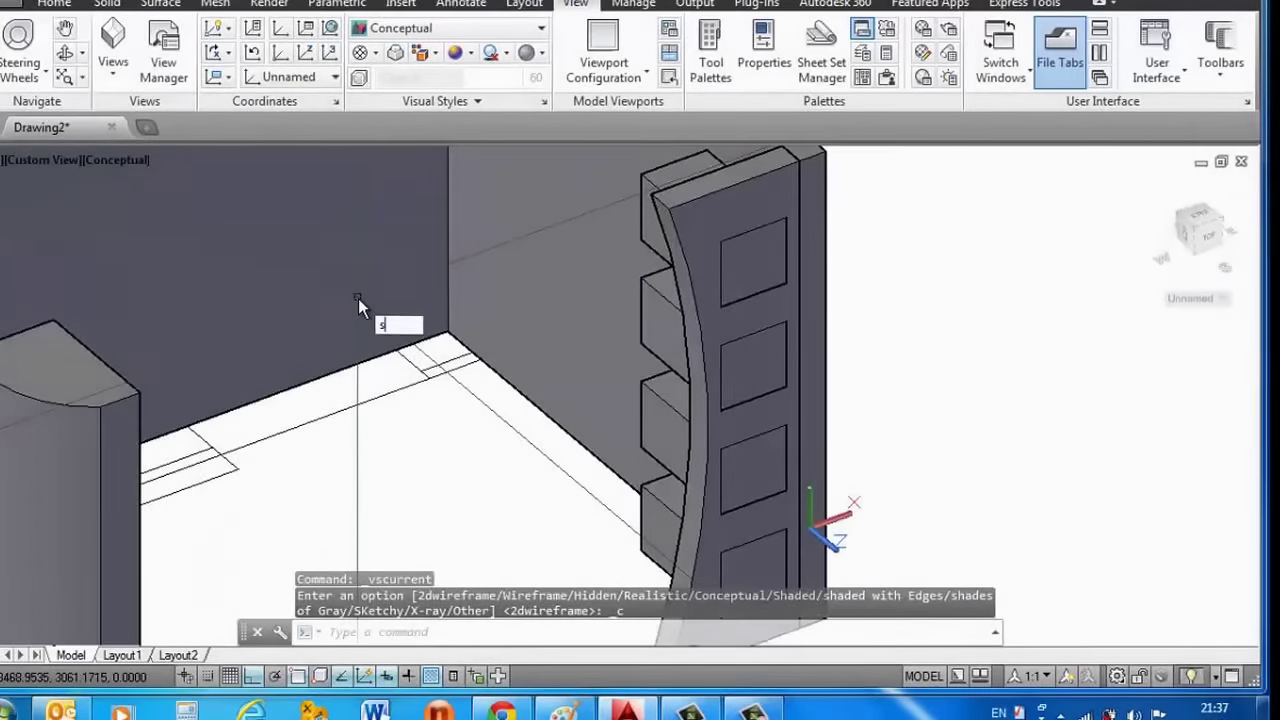
{"action": "type", "text": "UBTRACT"}
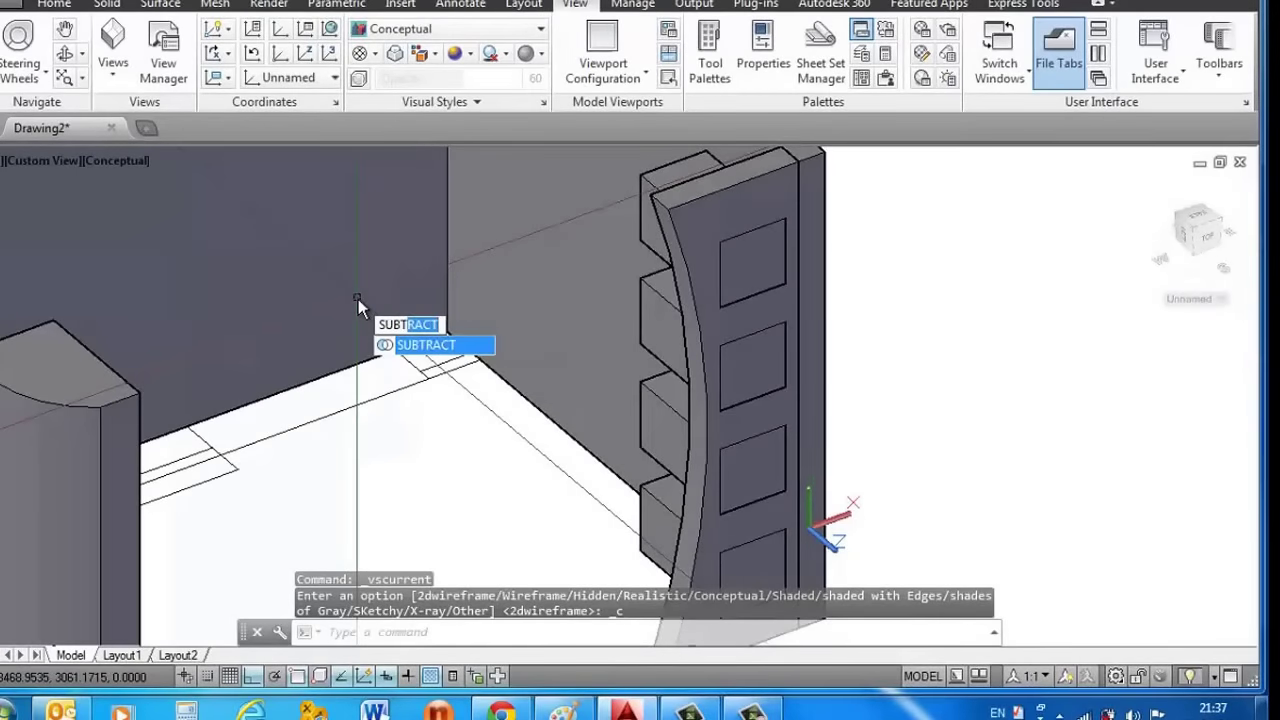
Subtract the niche boxes from the curved panel and its post with SUBTRACT.
{"action": "key", "text": "Return"}
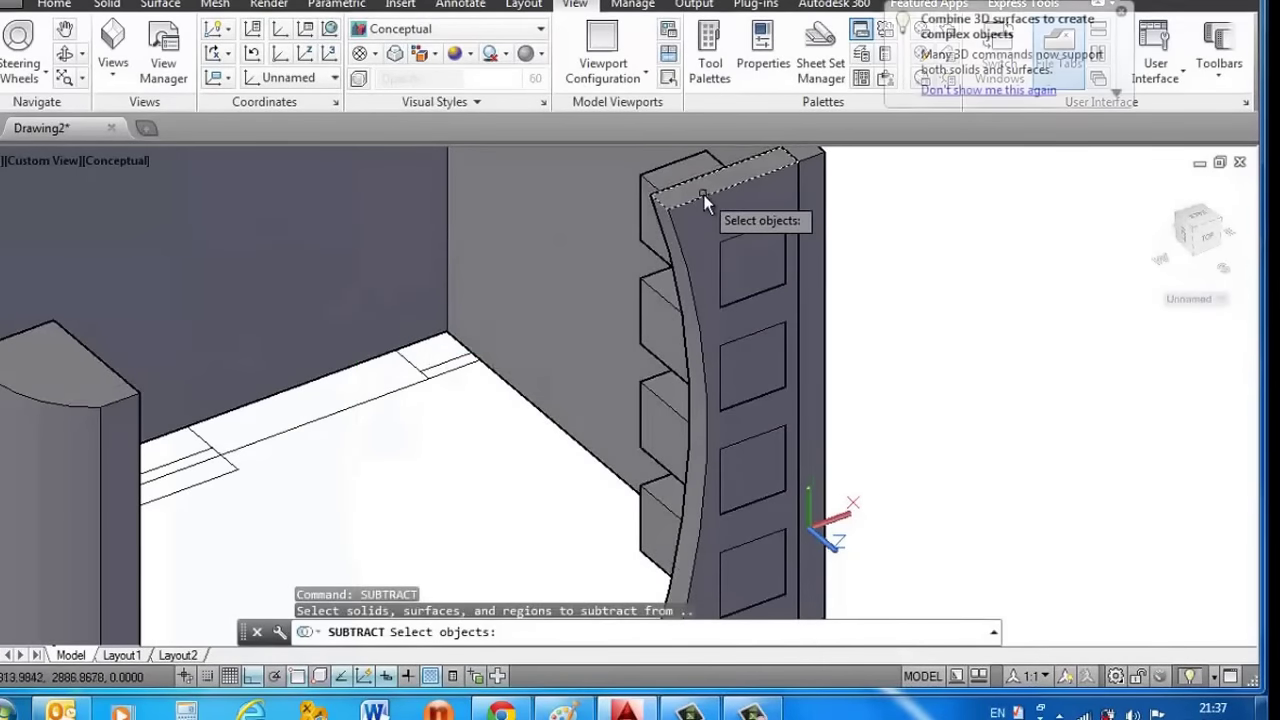
{"action": "left_click", "coordinate": [703, 195]}
{"action": "left_click", "coordinate": [694, 230]}
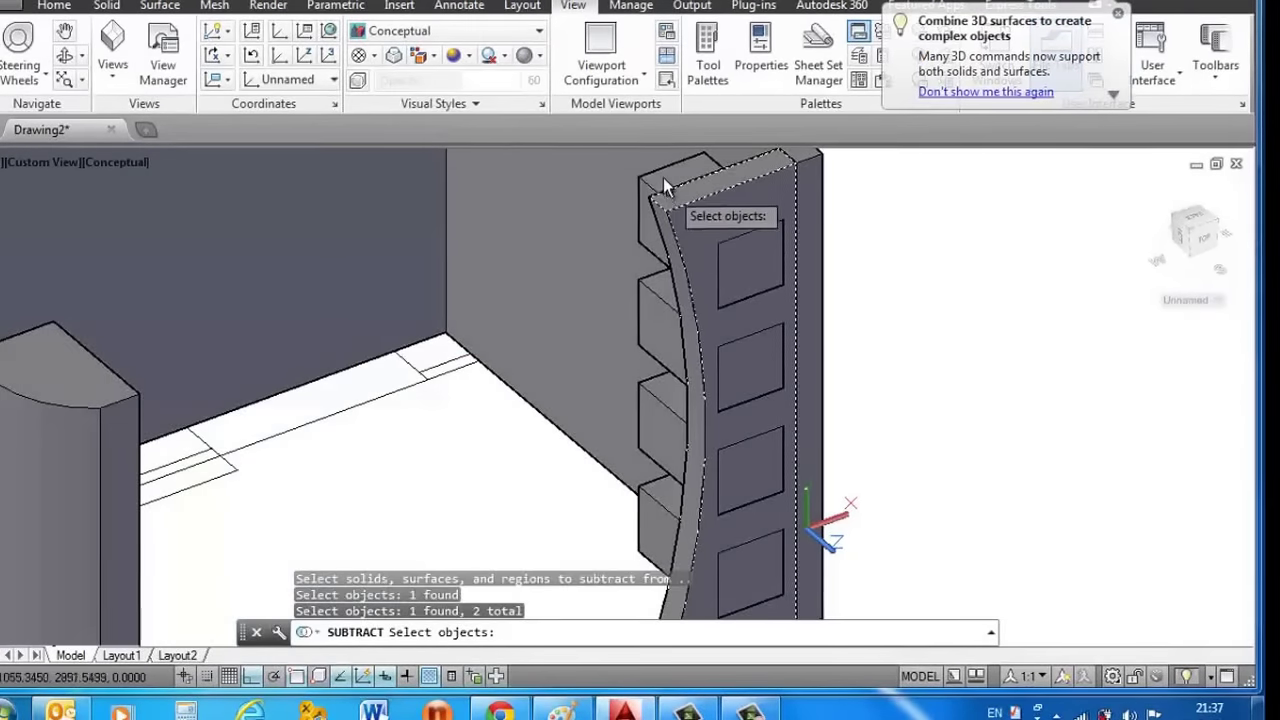
{"action": "key", "text": "Return"}
{"action": "left_click", "coordinate": [657, 240]}
{"action": "left_click", "coordinate": [664, 355]}
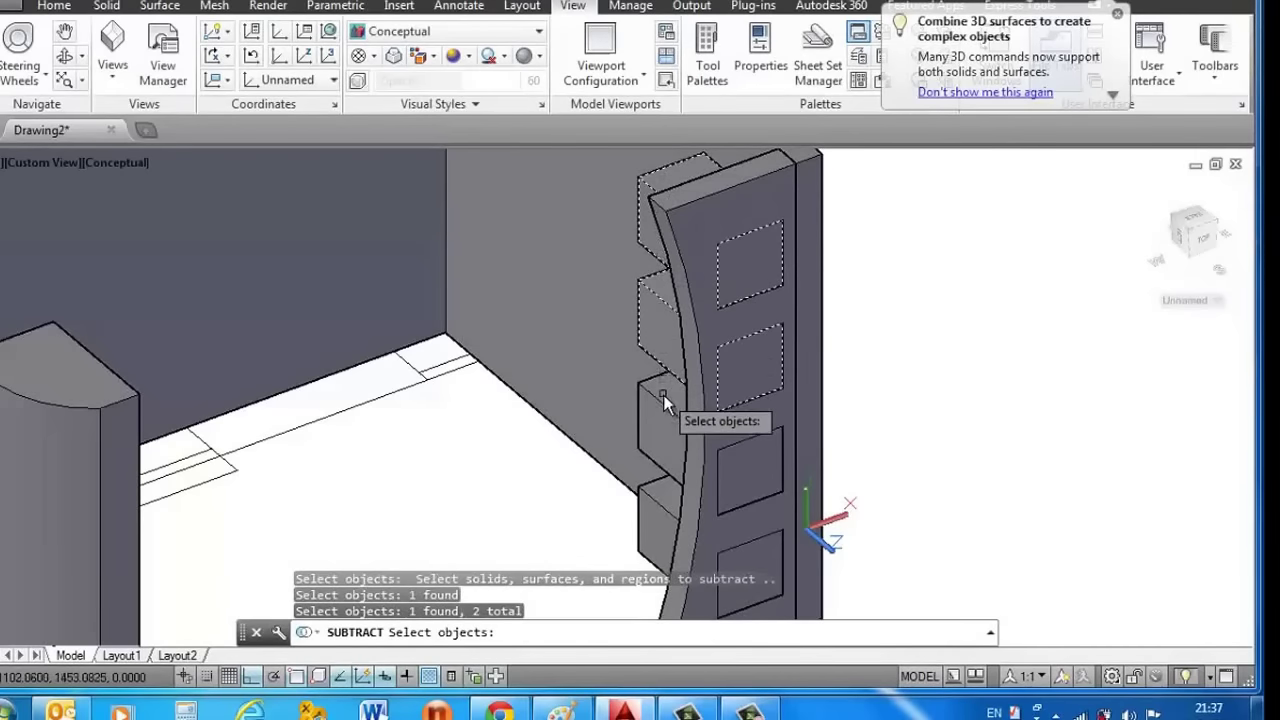
{"action": "left_click", "coordinate": [654, 490]}
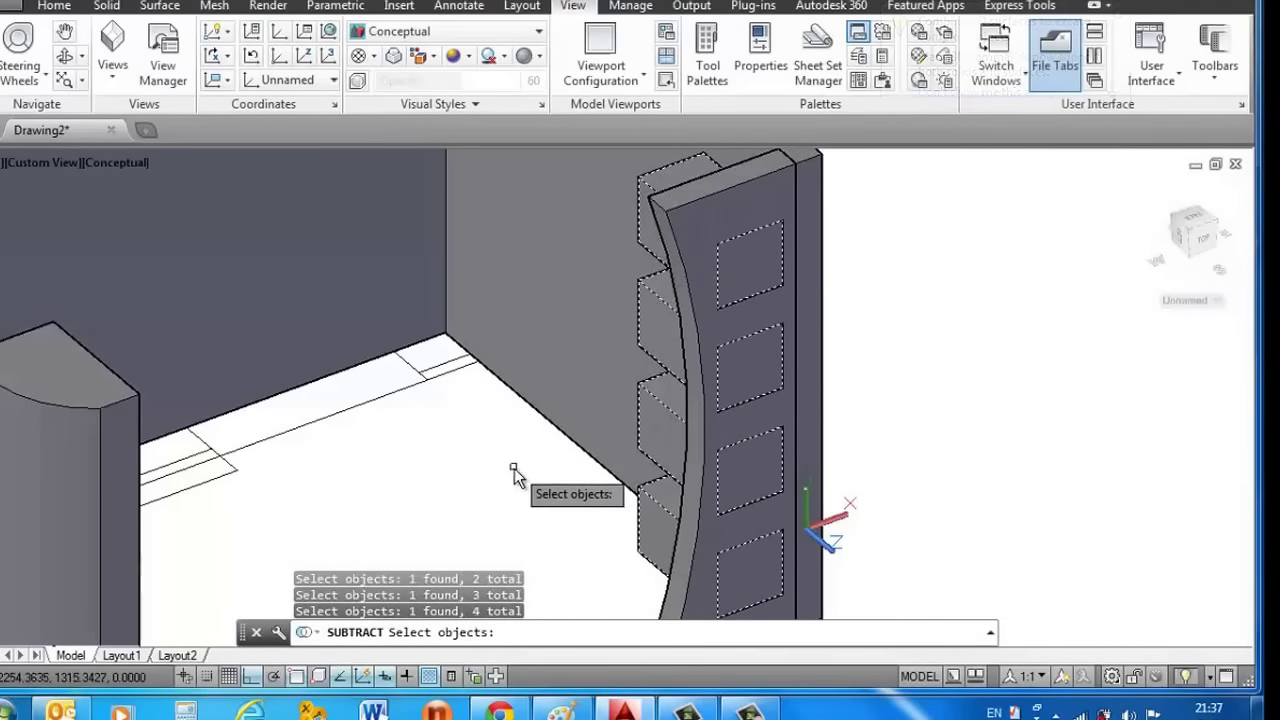
{"action": "key", "text": "Return"}
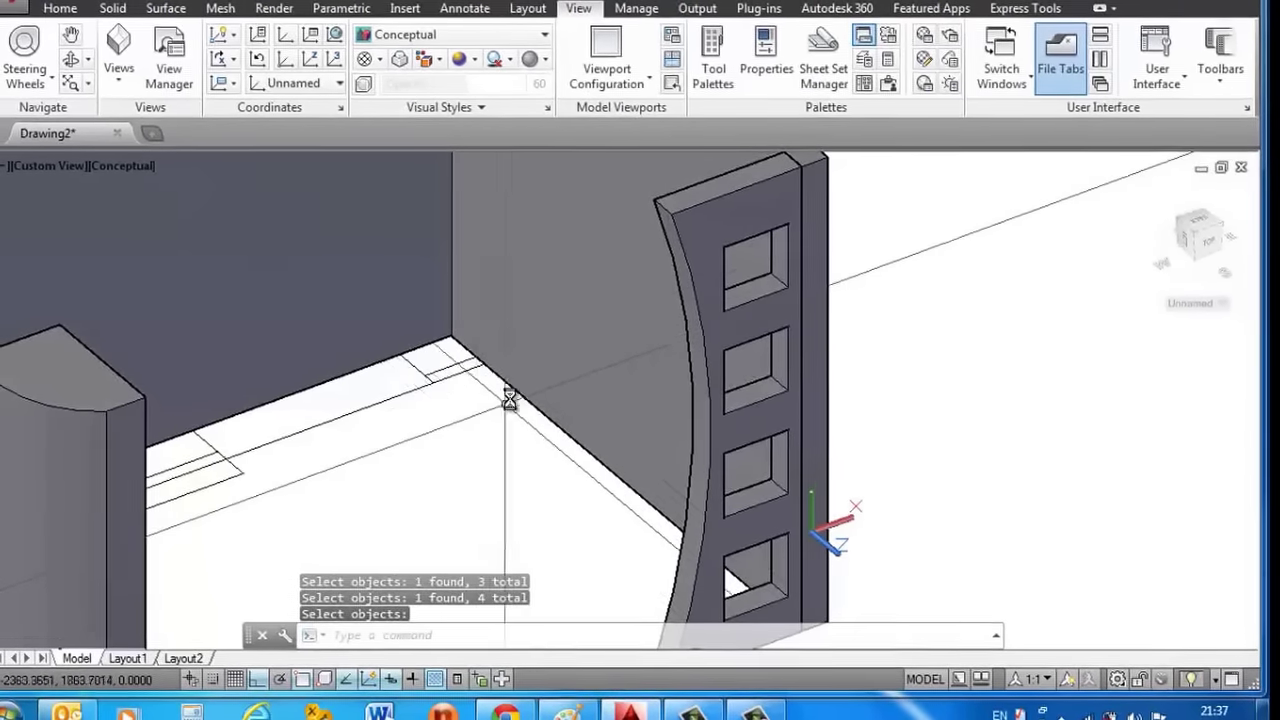
{"action": "scroll", "coordinate": [501, 347], "scroll_direction": "down", "scroll_amount": 2}
{"action": "scroll", "coordinate": [490, 400], "scroll_direction": "down", "scroll_amount": 3}
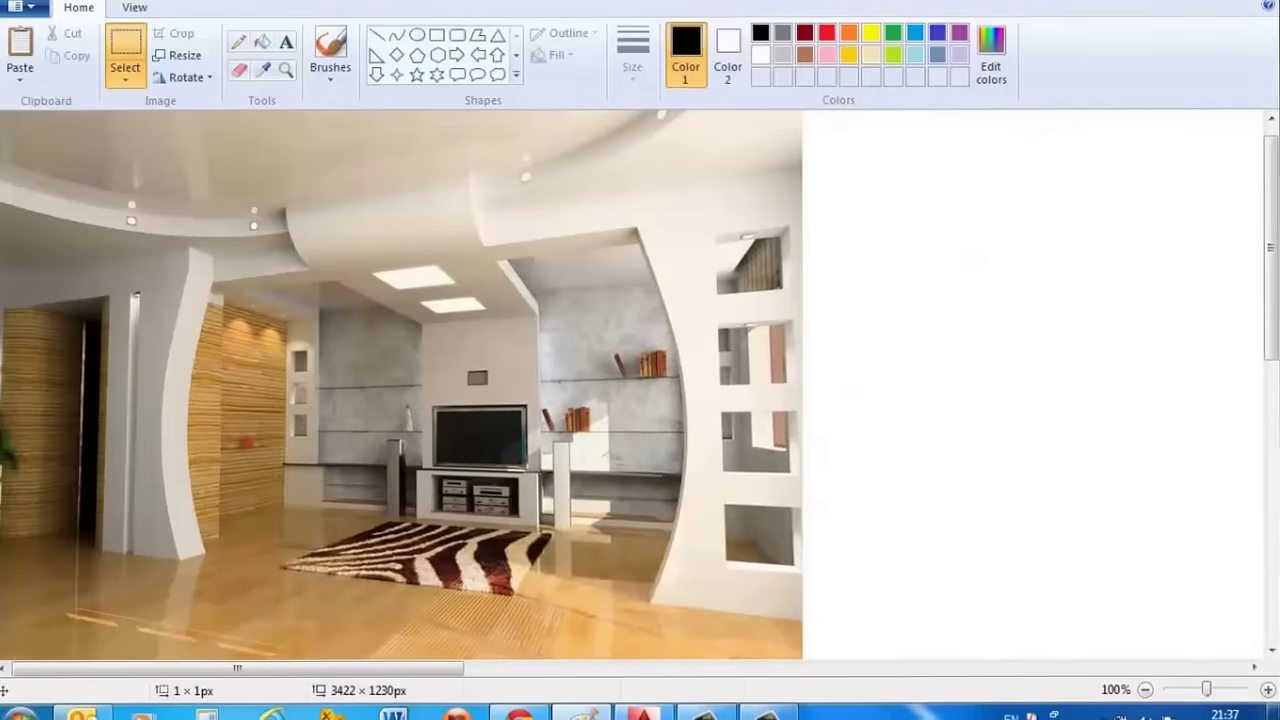
{"action": "scroll", "coordinate": [858, 435], "scroll_direction": "up", "scroll_amount": 1}
{"action": "scroll", "coordinate": [858, 435], "scroll_direction": "up", "scroll_amount": 2}
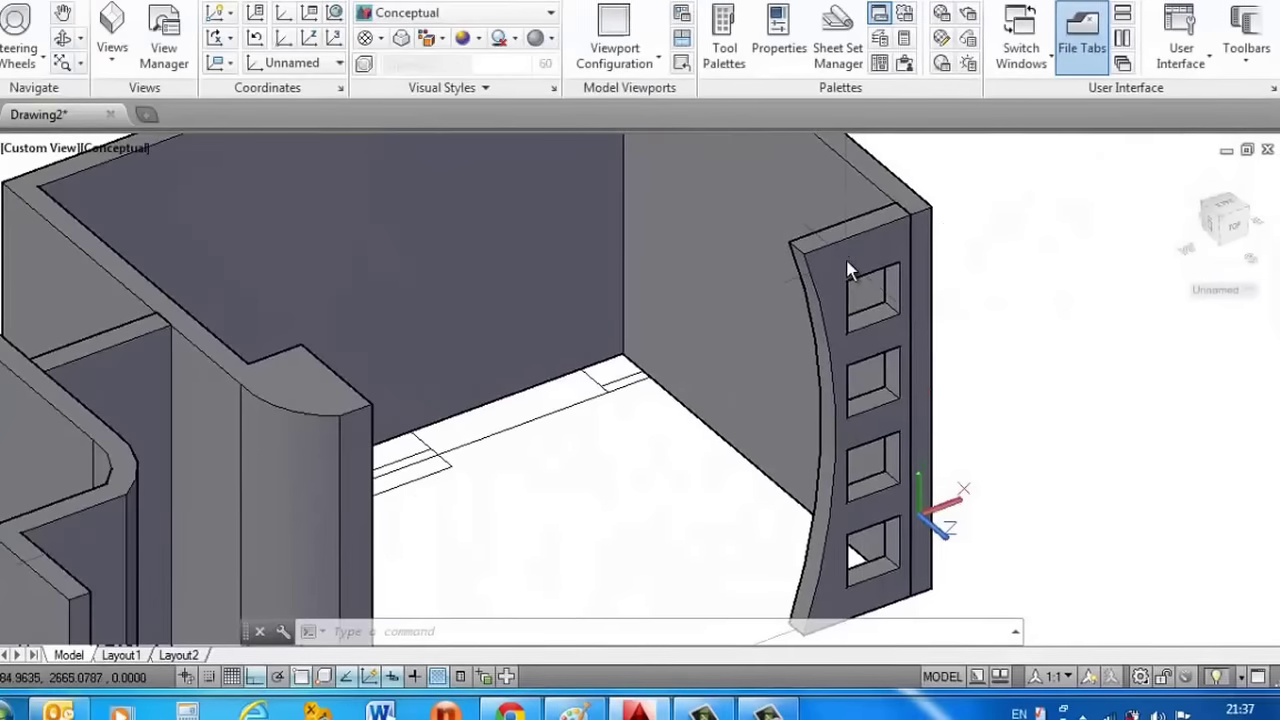
Set the perforated curved panel's colour to Cyan in Quick Properties, then orbit out.
{"action": "left_click", "coordinate": [868, 278]}
{"action": "right_click", "coordinate": [994, 277]}
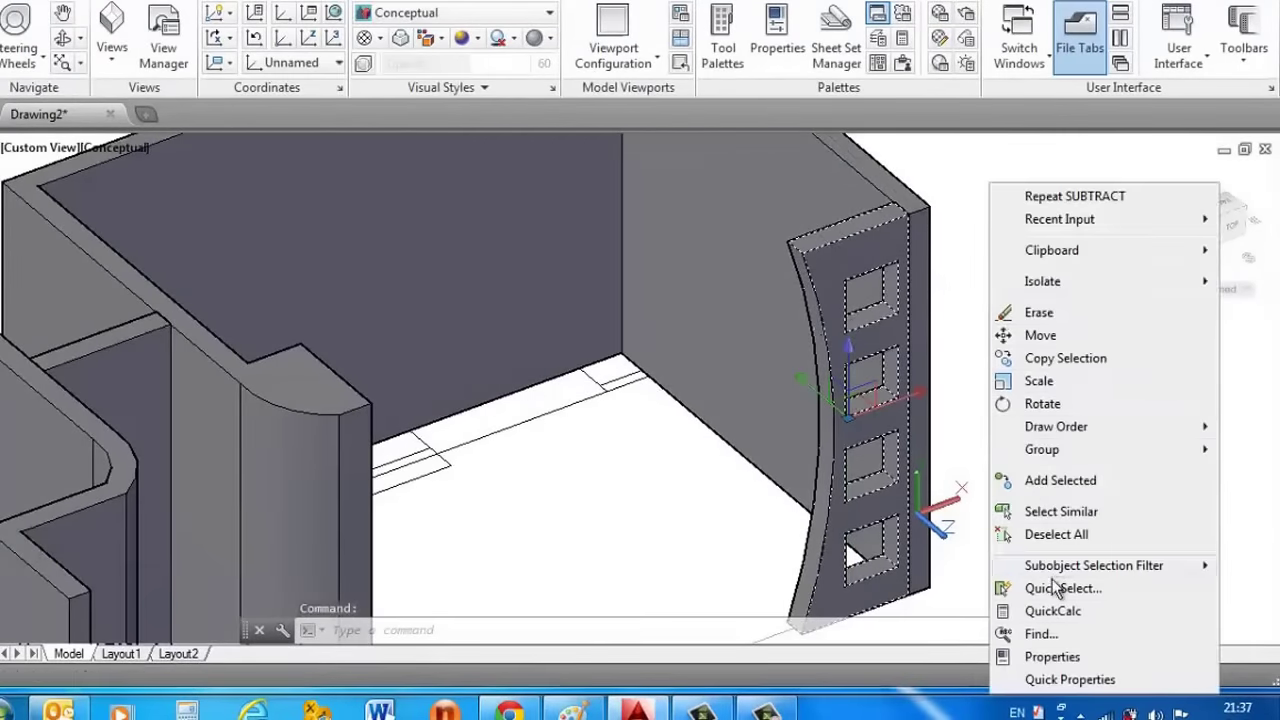
{"action": "left_click", "coordinate": [1060, 677]}
{"action": "left_click", "coordinate": [1055, 680]}
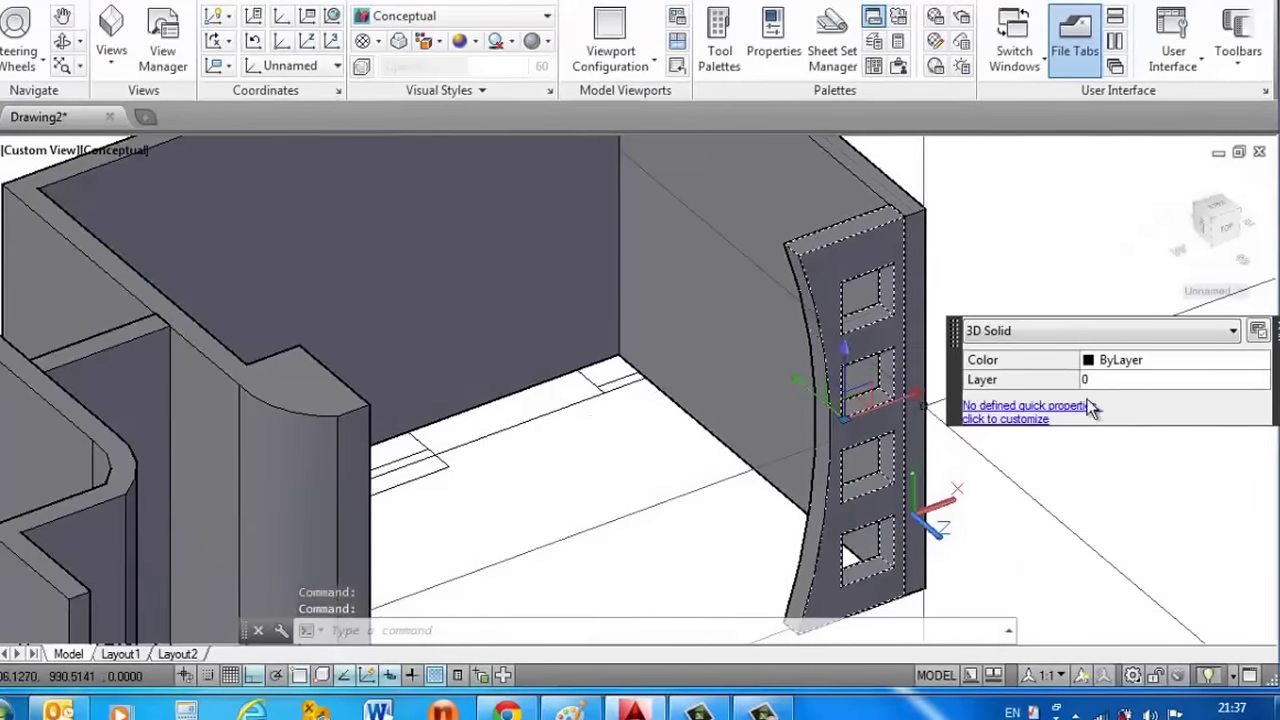
{"action": "left_click", "coordinate": [1117, 364]}
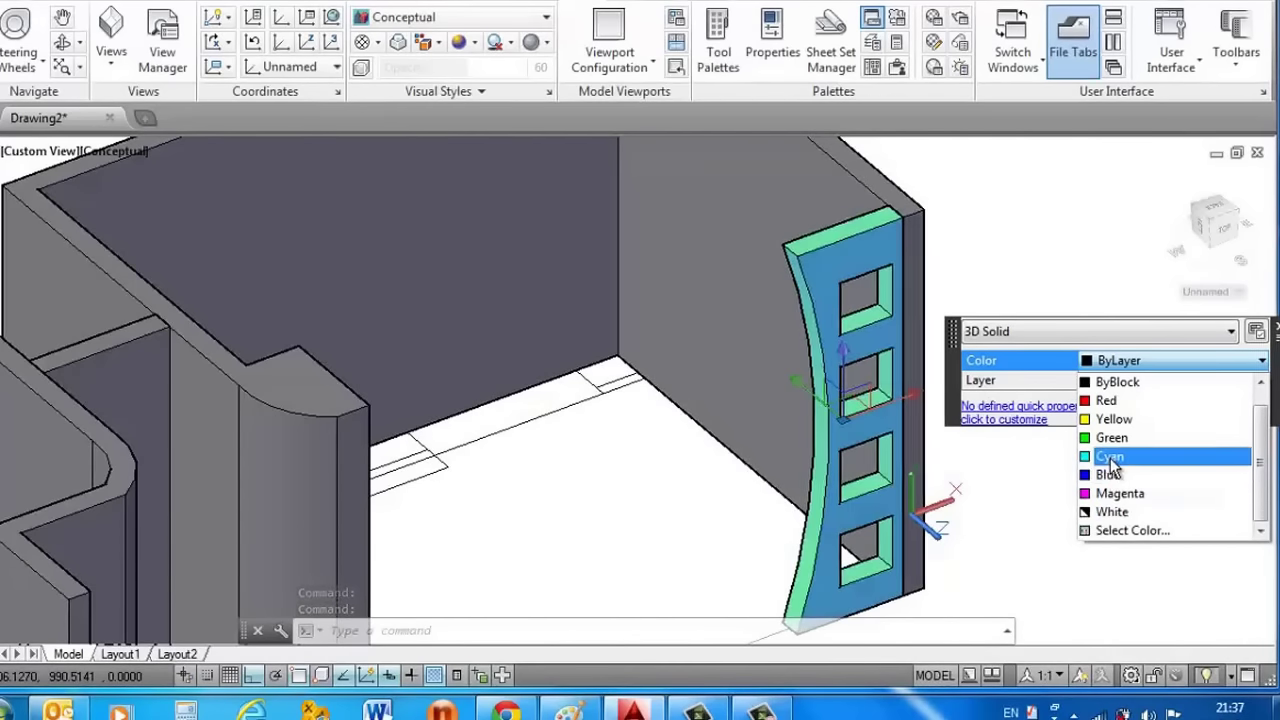
{"action": "left_click", "coordinate": [1065, 445]}
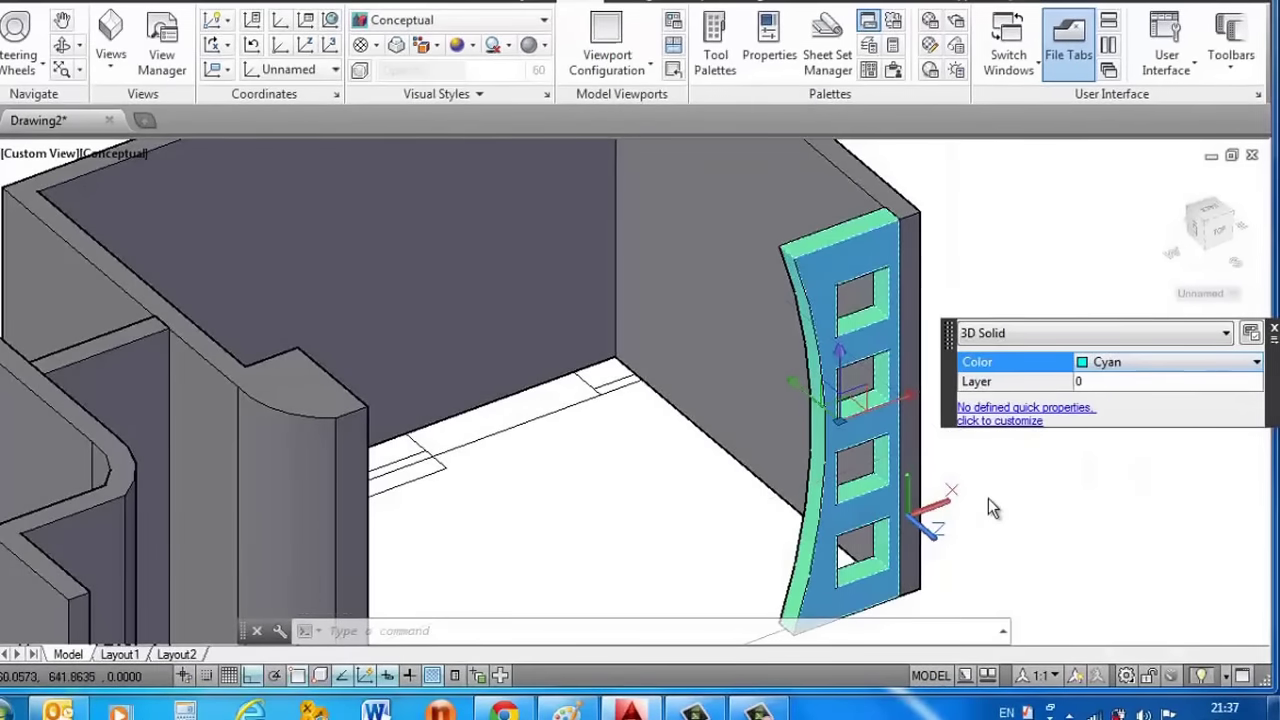
{"action": "key", "text": "Escape"}
{"action": "middle_click_drag", "start_coordinate": [794, 309], "coordinate": [697, 350], "text": "shift"}
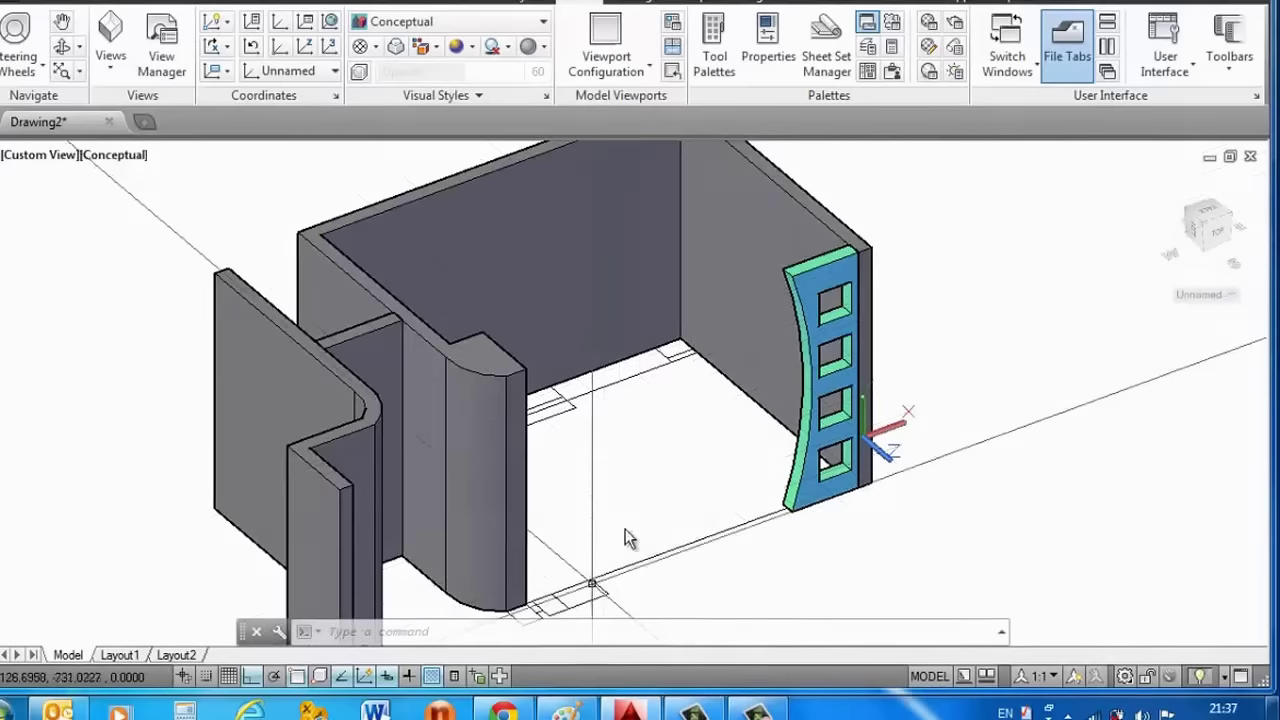
{"action": "scroll", "coordinate": [672, 398], "scroll_direction": "down", "scroll_amount": 2}
Draw two 3600-long polyline guide lines across the floor beside the niche panel.
{"action": "scroll", "coordinate": [615, 535], "scroll_direction": "up", "scroll_amount": 3}
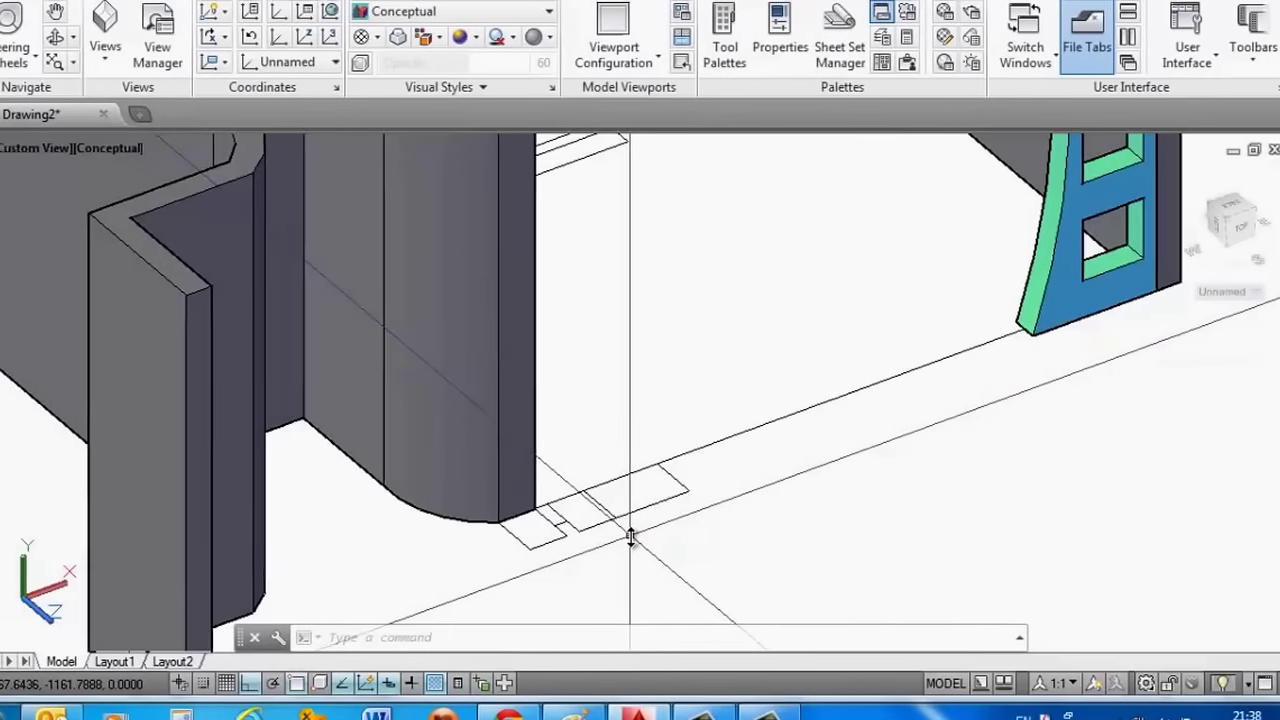
{"action": "scroll", "coordinate": [671, 529], "scroll_direction": "down", "scroll_amount": 3}
{"action": "scroll", "coordinate": [680, 509], "scroll_direction": "up", "scroll_amount": 3}
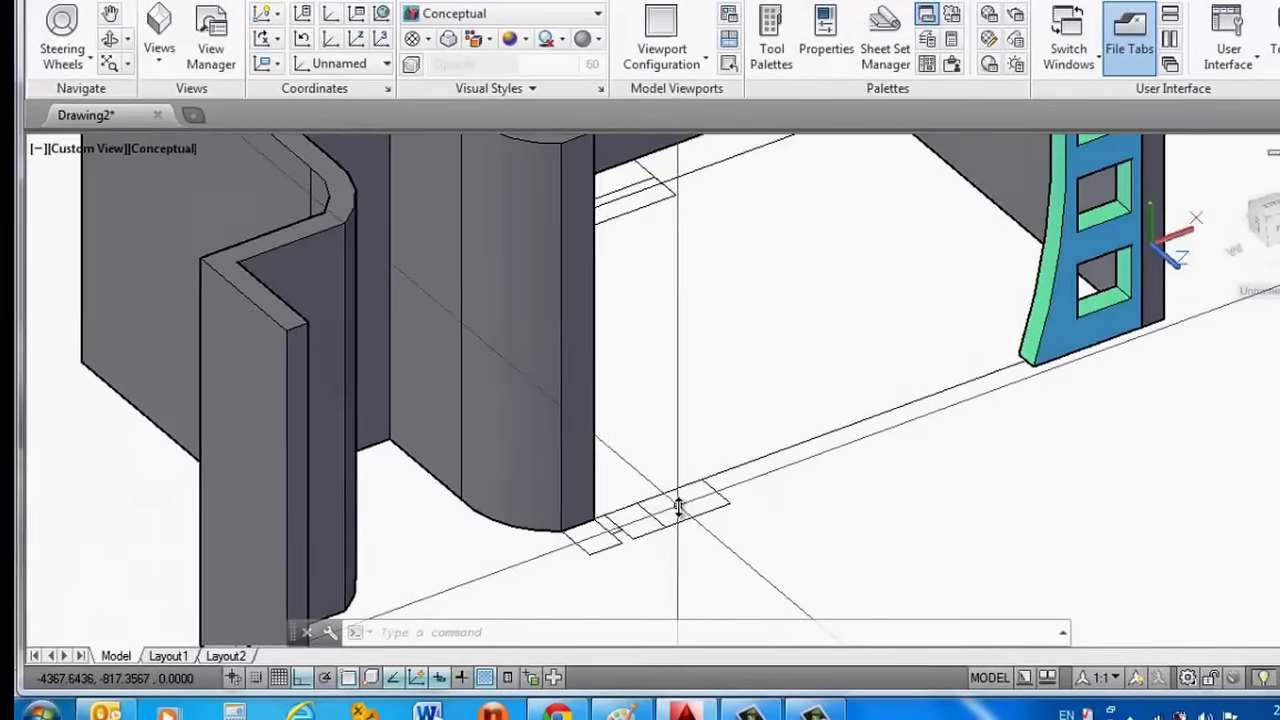
{"action": "scroll", "coordinate": [678, 508], "scroll_direction": "up", "scroll_amount": 2}
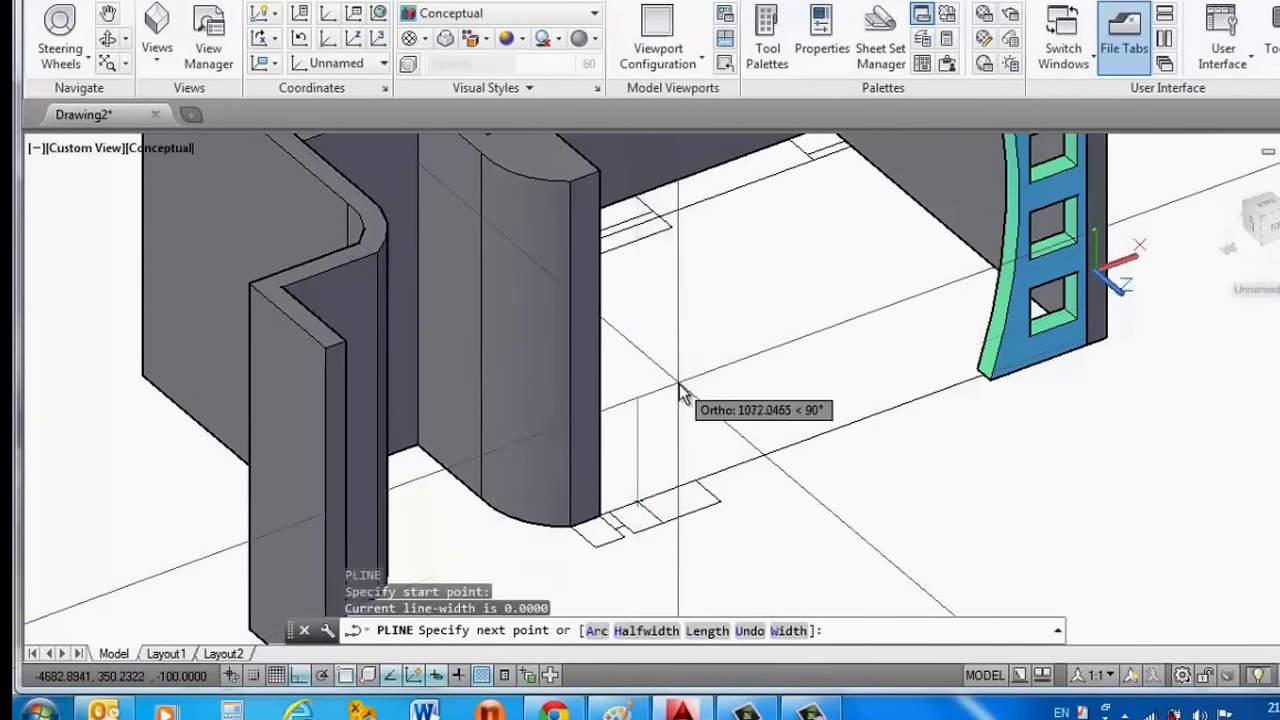
{"action": "type", "text": "3600"}
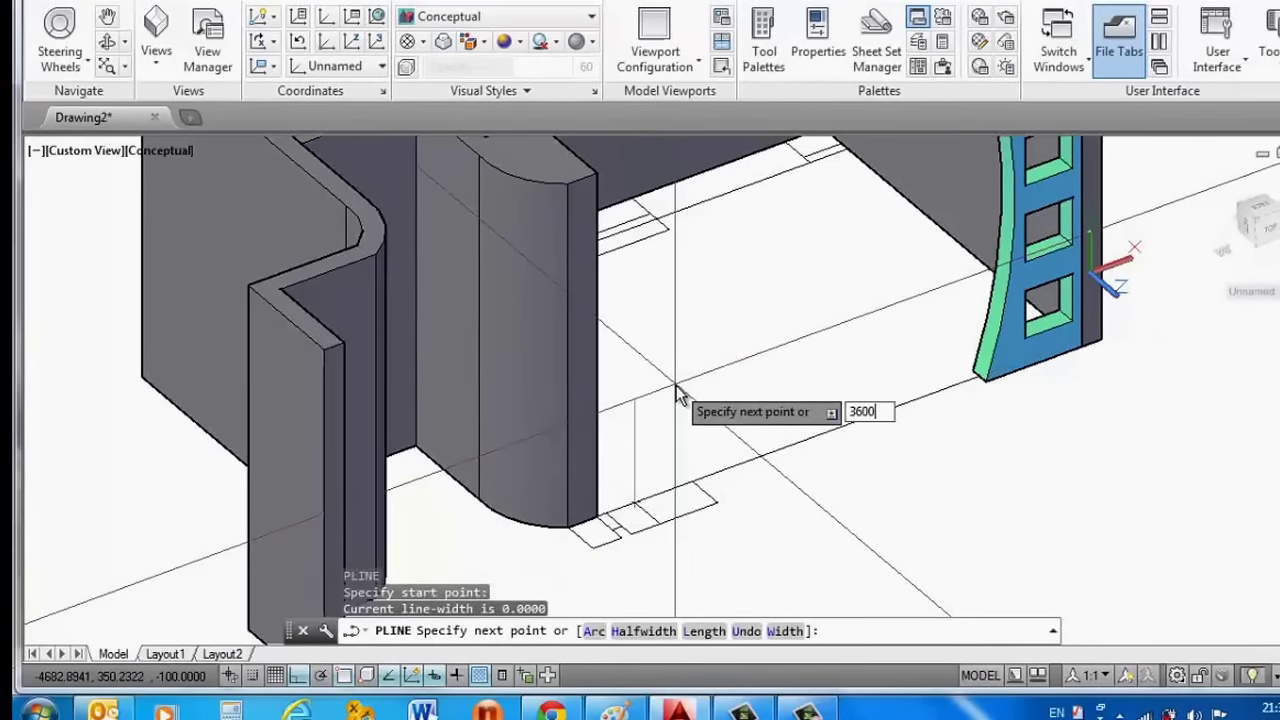
{"action": "key", "text": "Return"}
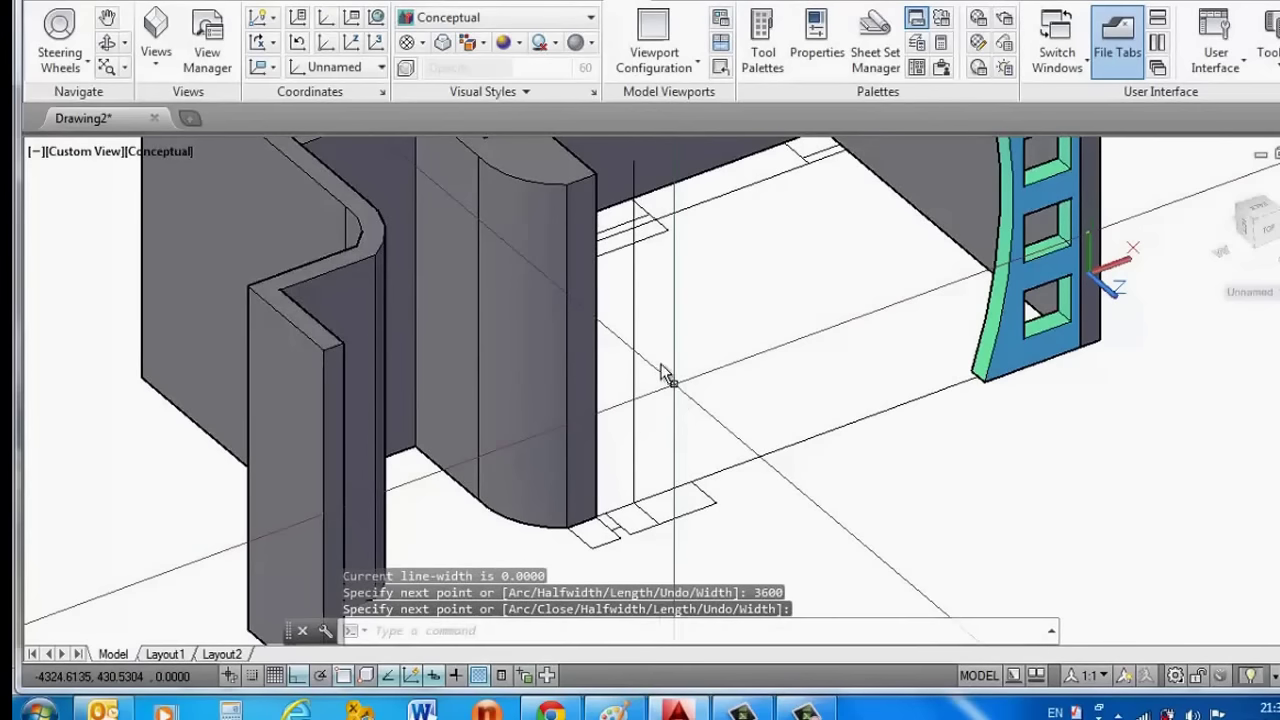
{"action": "key", "text": "Return"}
{"action": "key", "text": "Return"}
{"action": "left_click", "coordinate": [692, 484]}
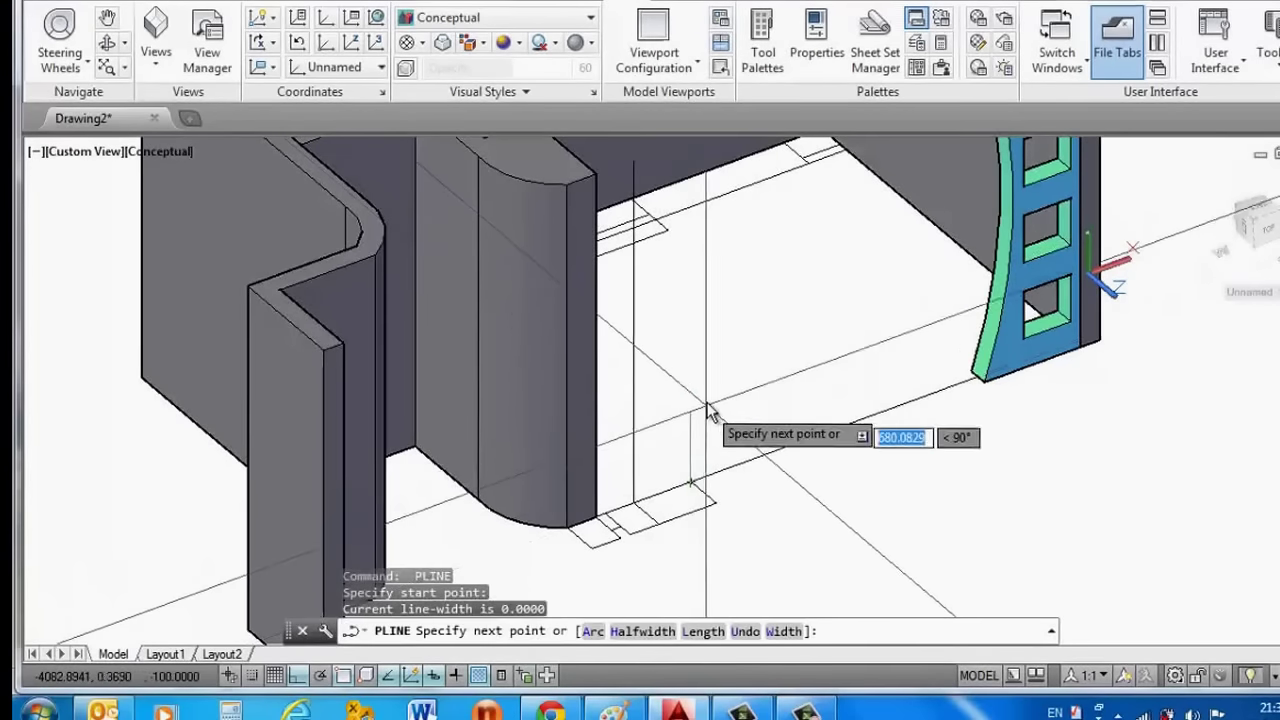
{"action": "type", "text": "3600"}
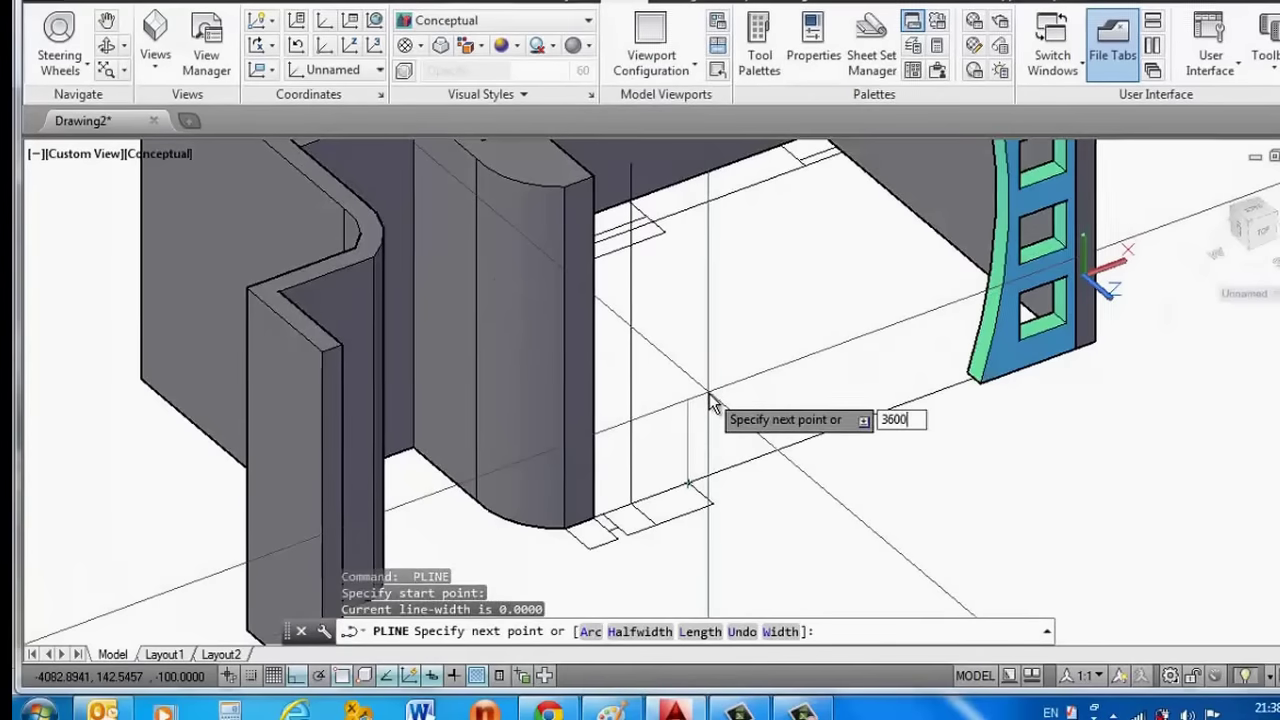
{"action": "key", "text": "Return"}
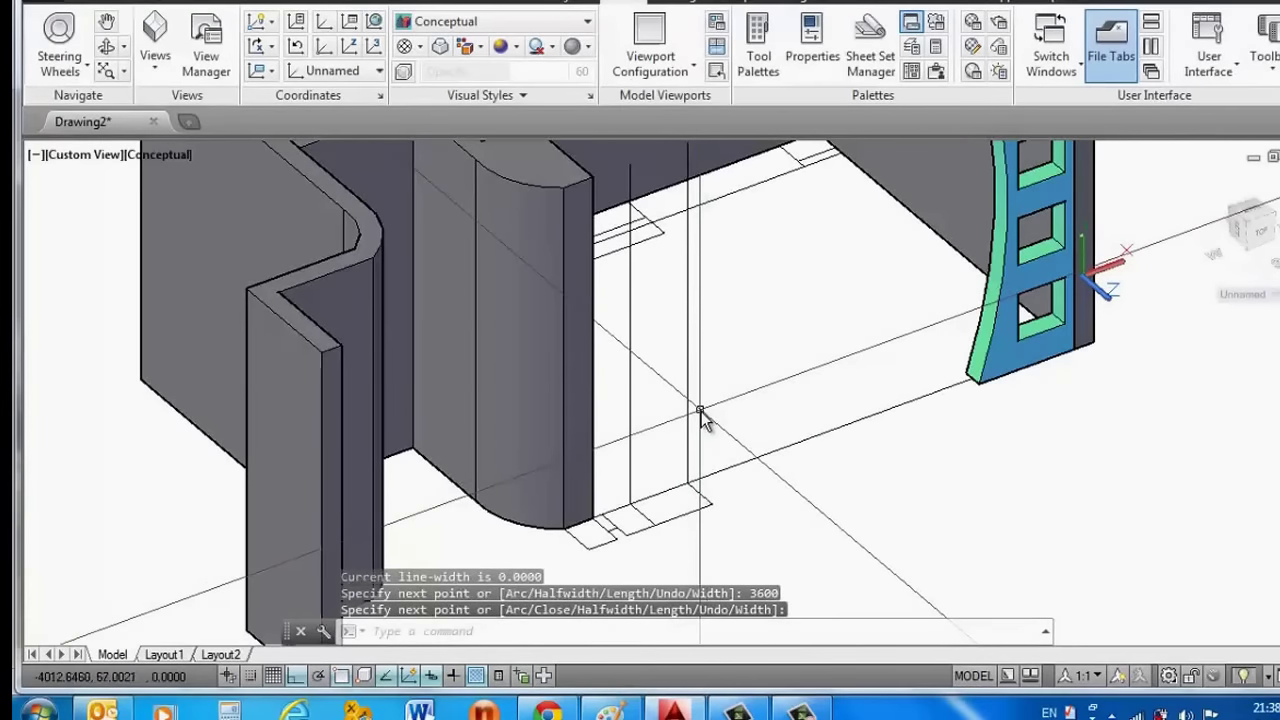
{"action": "type", "text": "p"}
Add a short 100-unit polyline segment near the curved panel.
{"action": "key", "text": "Return"}
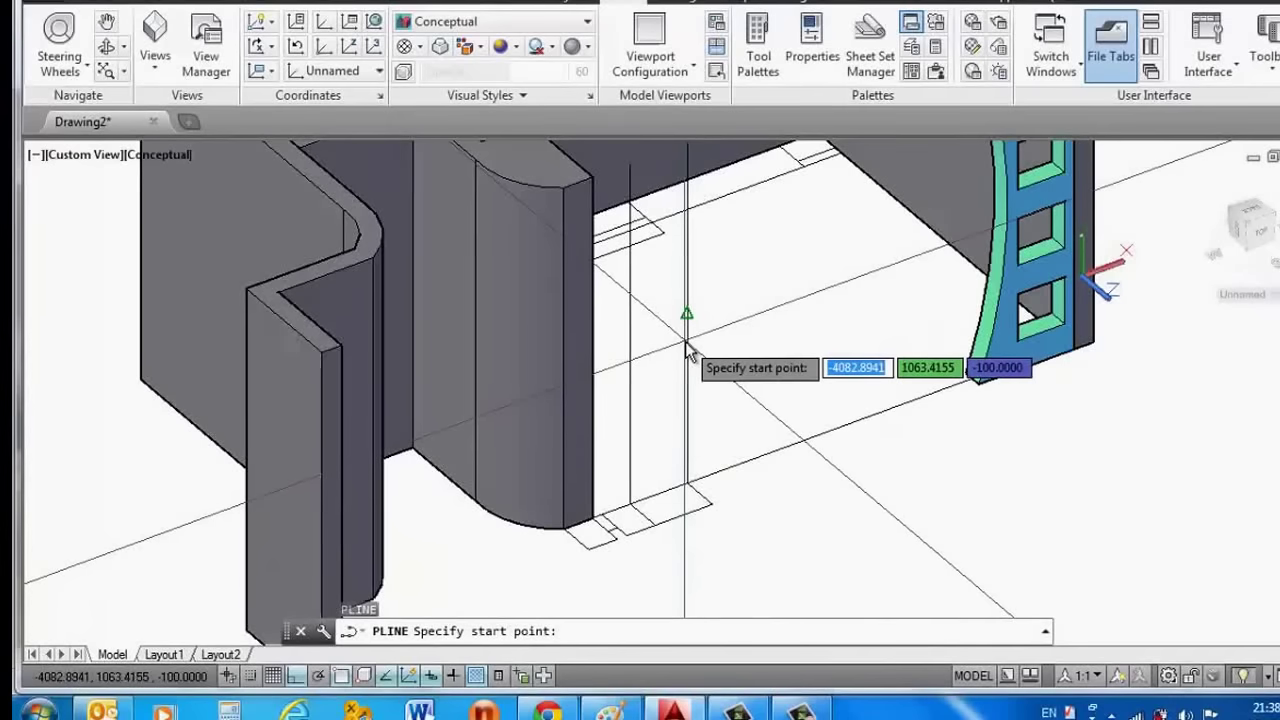
{"action": "left_click", "coordinate": [628, 335]}
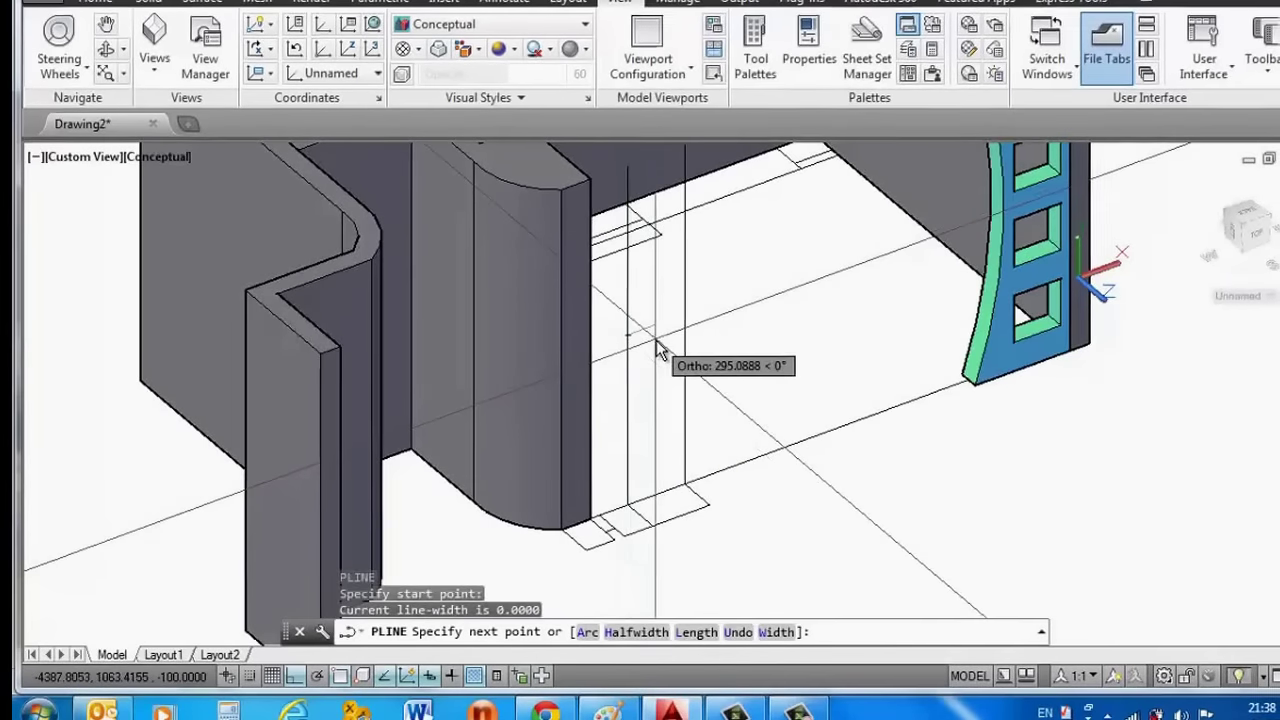
{"action": "type", "text": "100"}
{"action": "key", "text": "Return"}
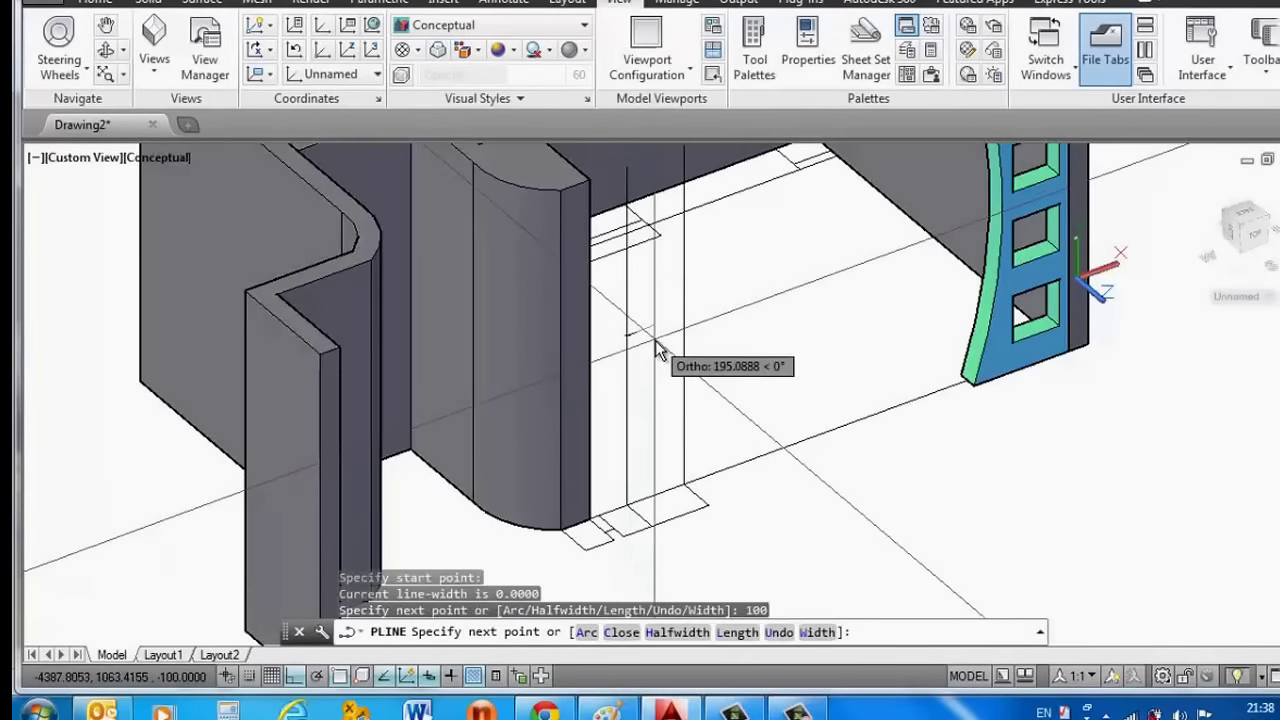
{"action": "key", "text": "Return"}
{"action": "scroll", "coordinate": [655, 340], "scroll_direction": "down", "scroll_amount": 2}
{"action": "scroll", "coordinate": [660, 330], "scroll_direction": "down", "scroll_amount": 2}
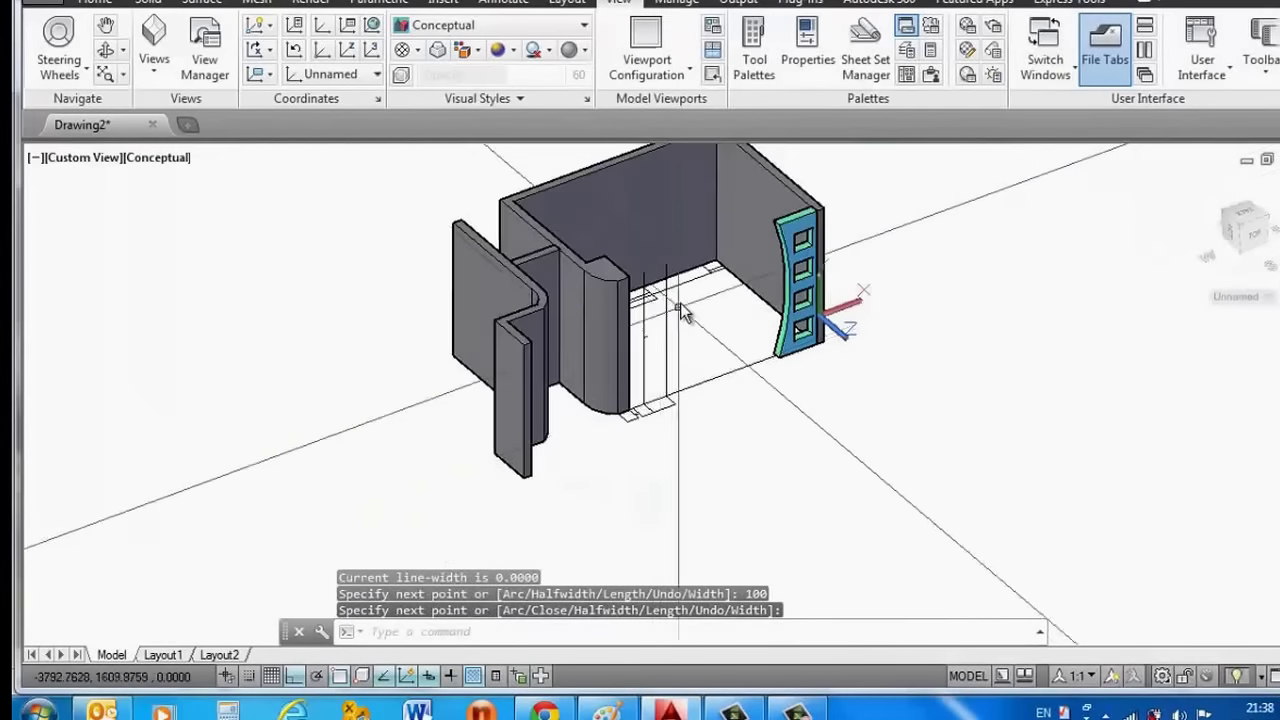
{"action": "scroll", "coordinate": [679, 302], "scroll_direction": "up", "scroll_amount": 2}
{"action": "scroll", "coordinate": [669, 307], "scroll_direction": "up", "scroll_amount": 1}
{"action": "scroll", "coordinate": [669, 307], "scroll_direction": "up", "scroll_amount": 1}
{"action": "scroll", "coordinate": [671, 314], "scroll_direction": "up", "scroll_amount": 2}
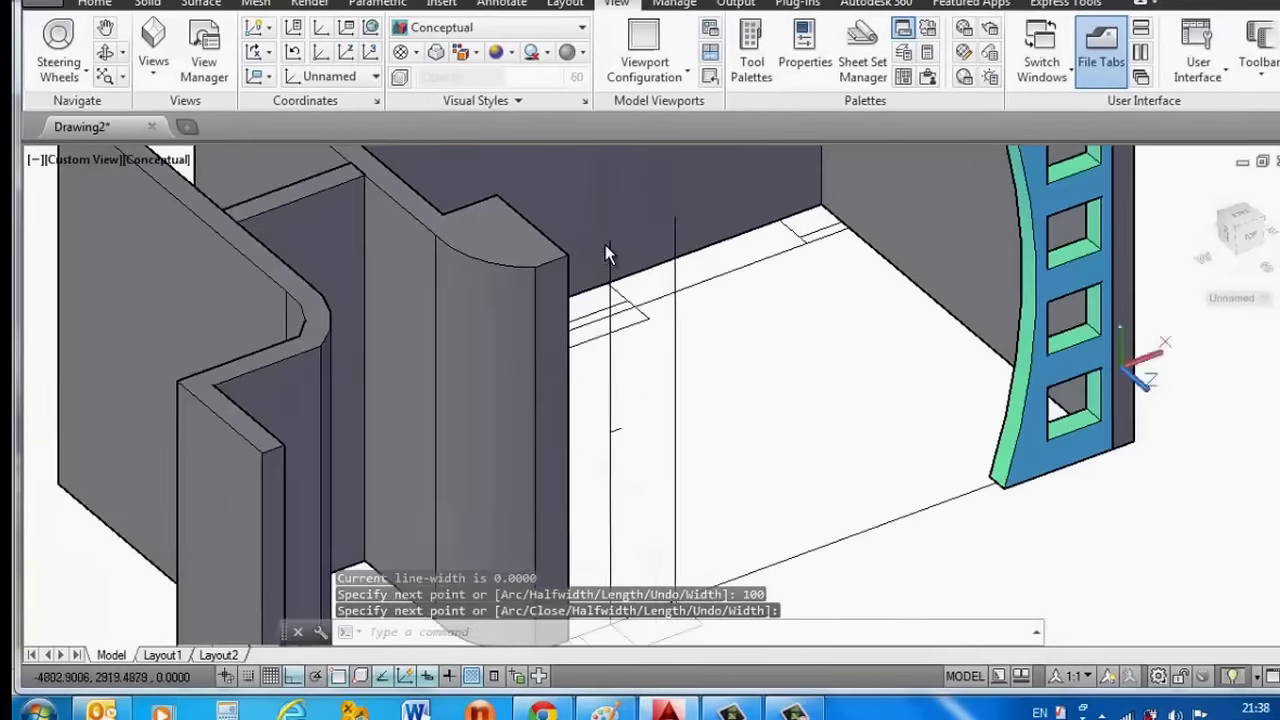
{"action": "scroll", "coordinate": [606, 257], "scroll_direction": "up", "scroll_amount": 1}
{"action": "type", "text": "l"}
{"action": "key", "text": "Return"}
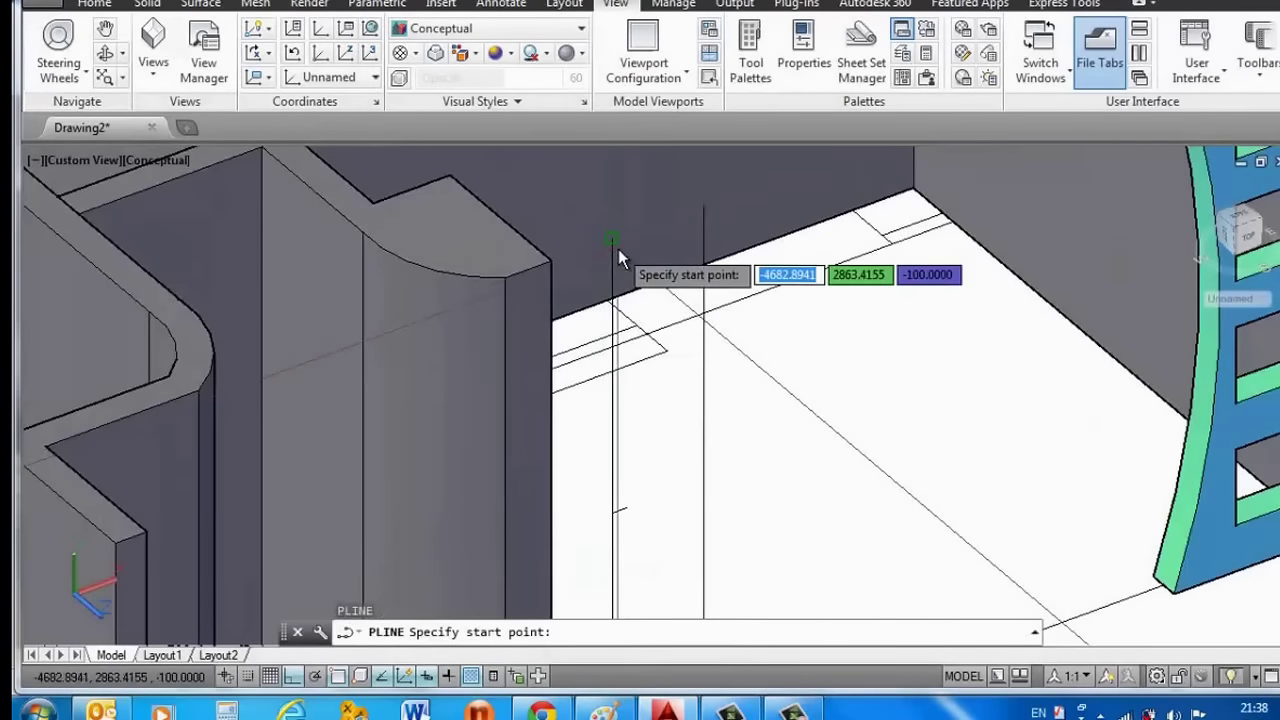
Draw a guide polyline from the wall base, then a 300-unit polyline near the panel.
{"action": "left_click", "coordinate": [618, 249]}
{"action": "left_click", "coordinate": [704, 216]}
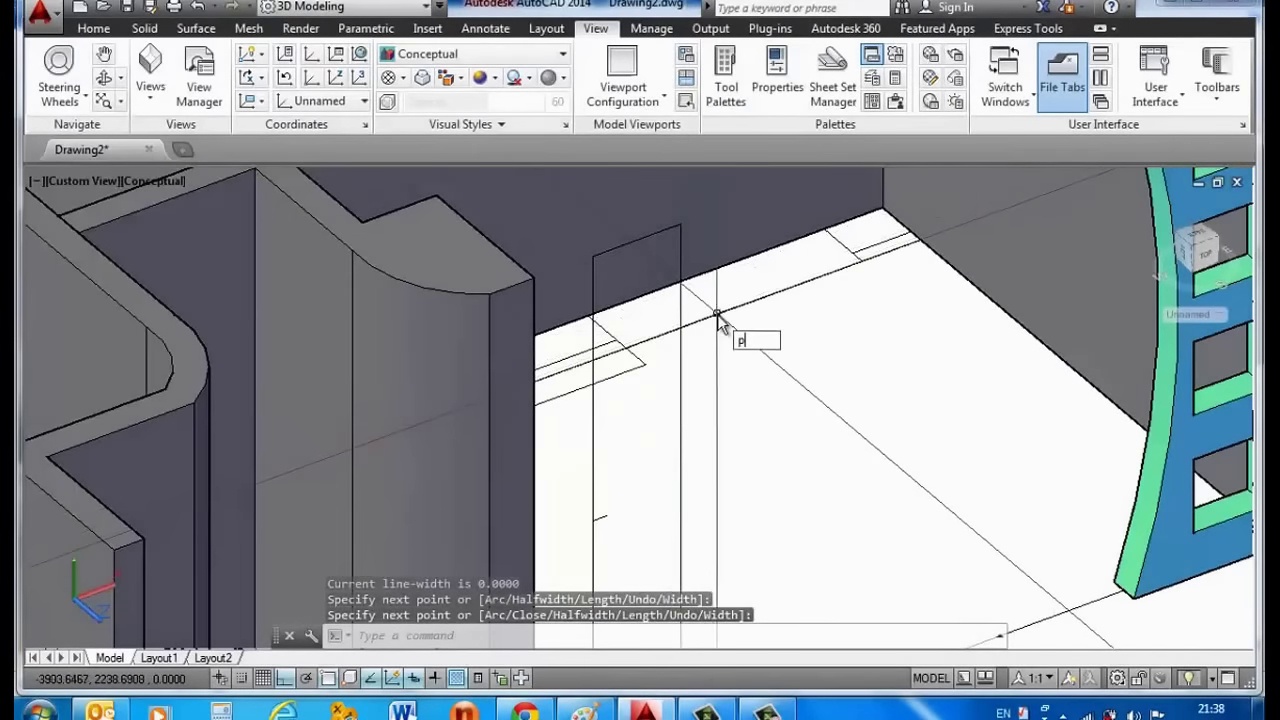
{"action": "type", "text": "l"}
{"action": "key", "text": "Return"}
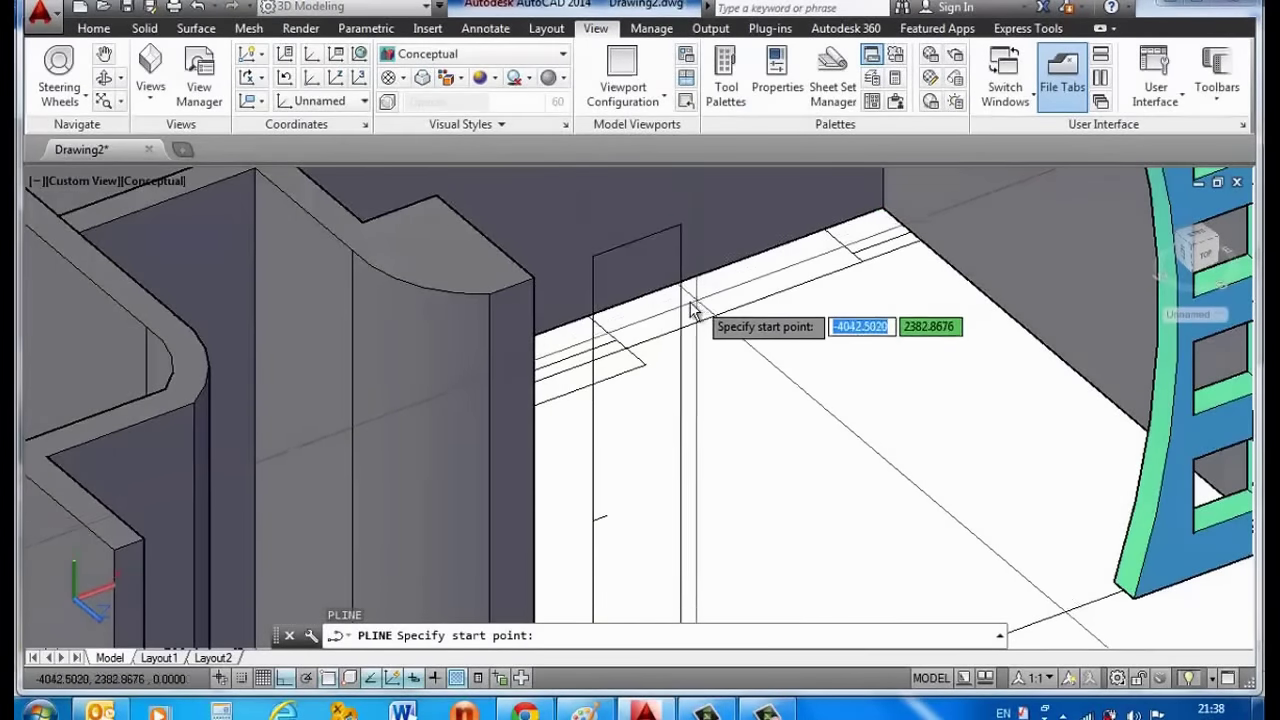
{"action": "left_click", "coordinate": [686, 306]}
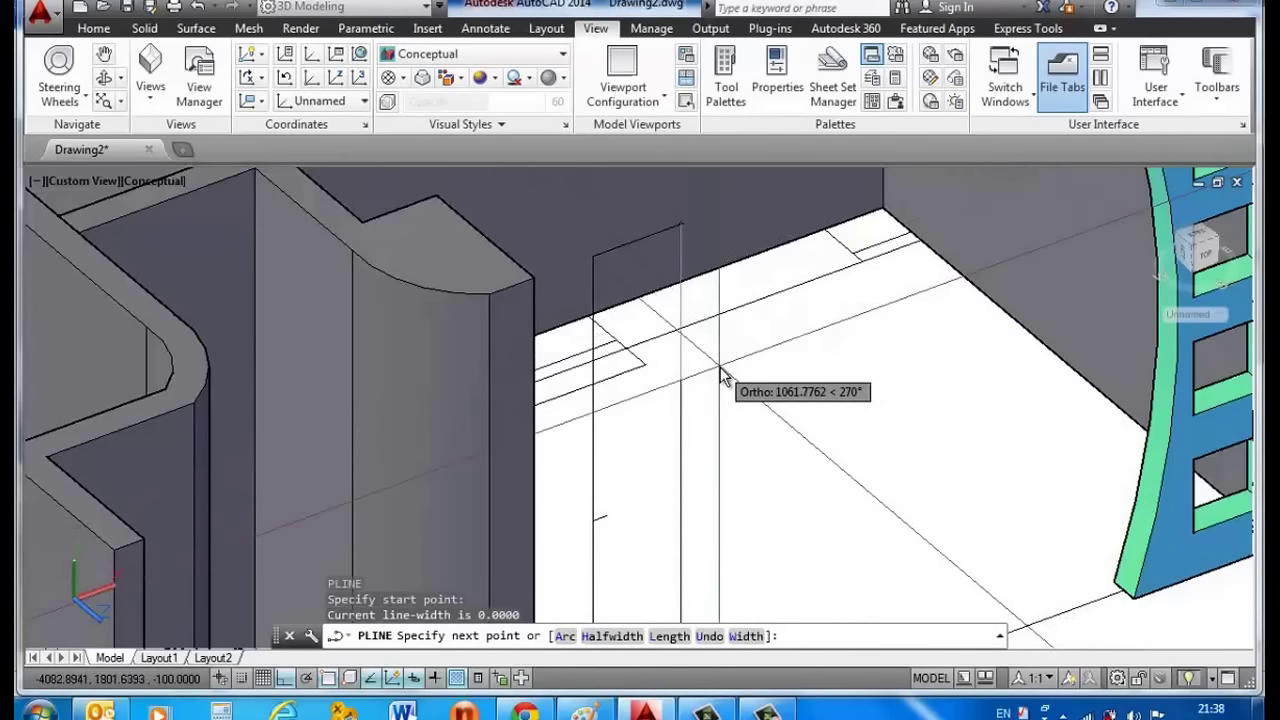
{"action": "type", "text": "300"}
{"action": "key", "text": "Return"}
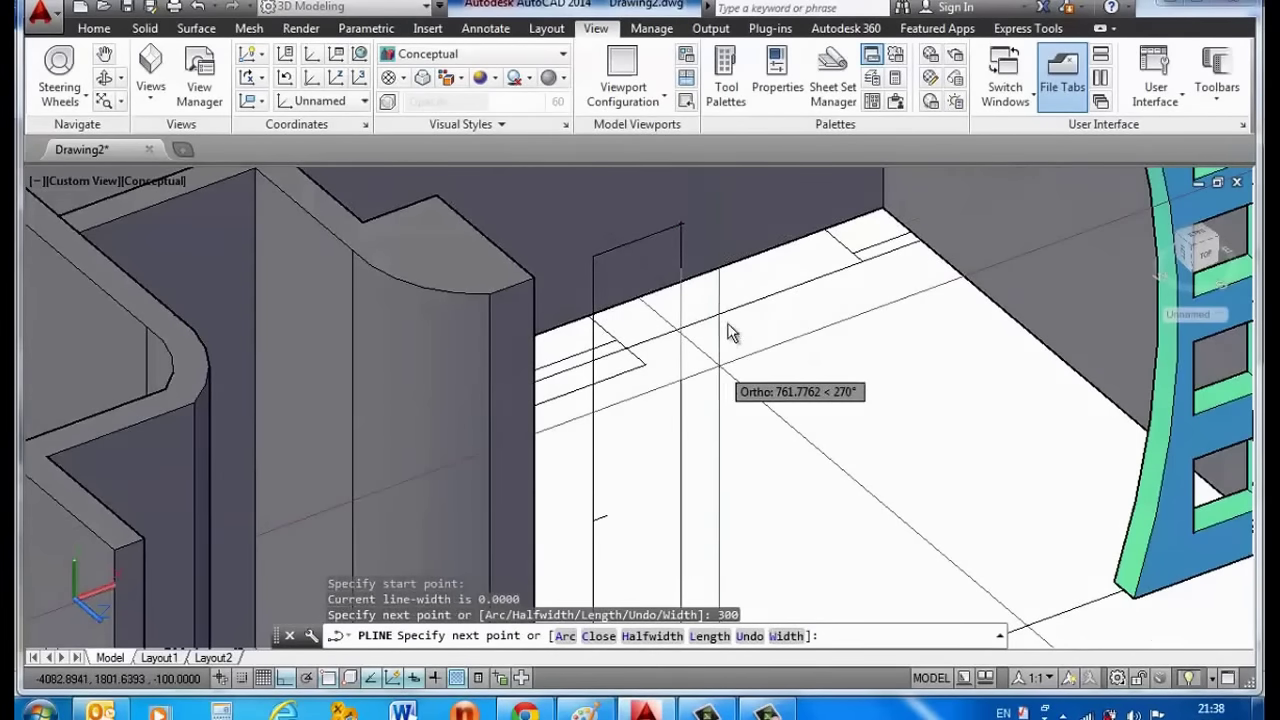
{"action": "scroll", "coordinate": [670, 302], "scroll_direction": "up", "scroll_amount": 2}
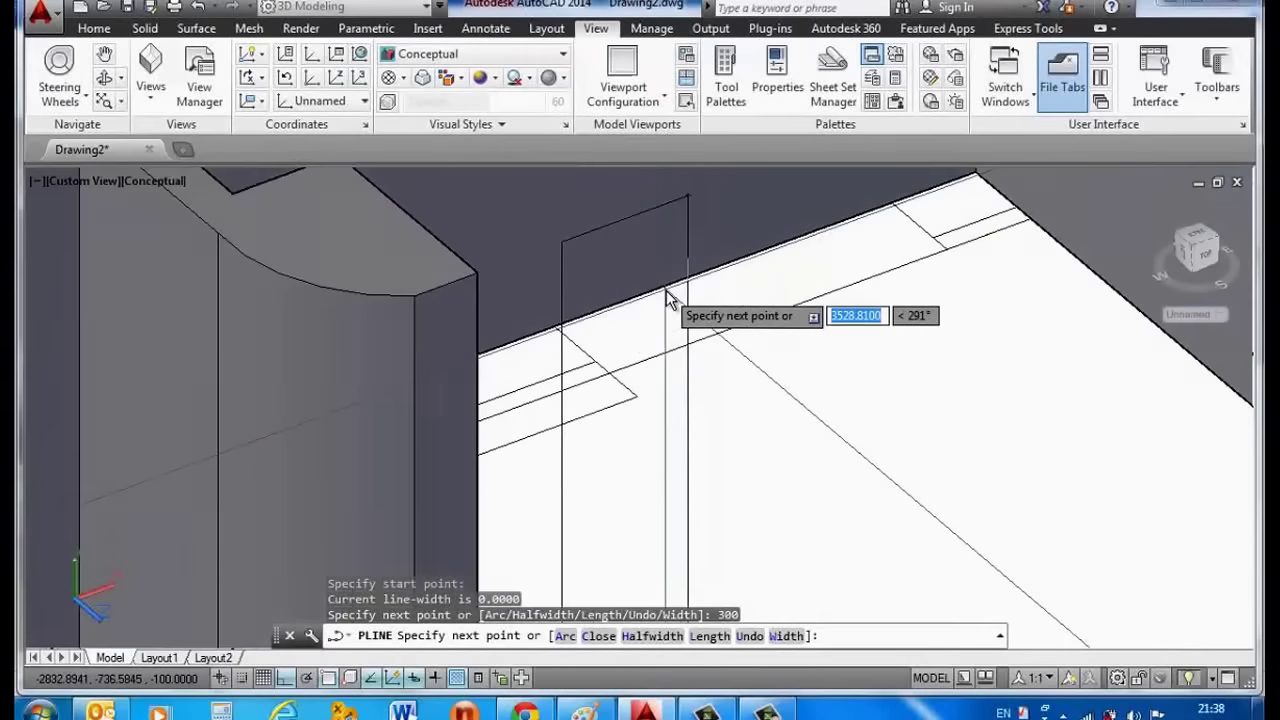
{"action": "key", "text": "Return"}
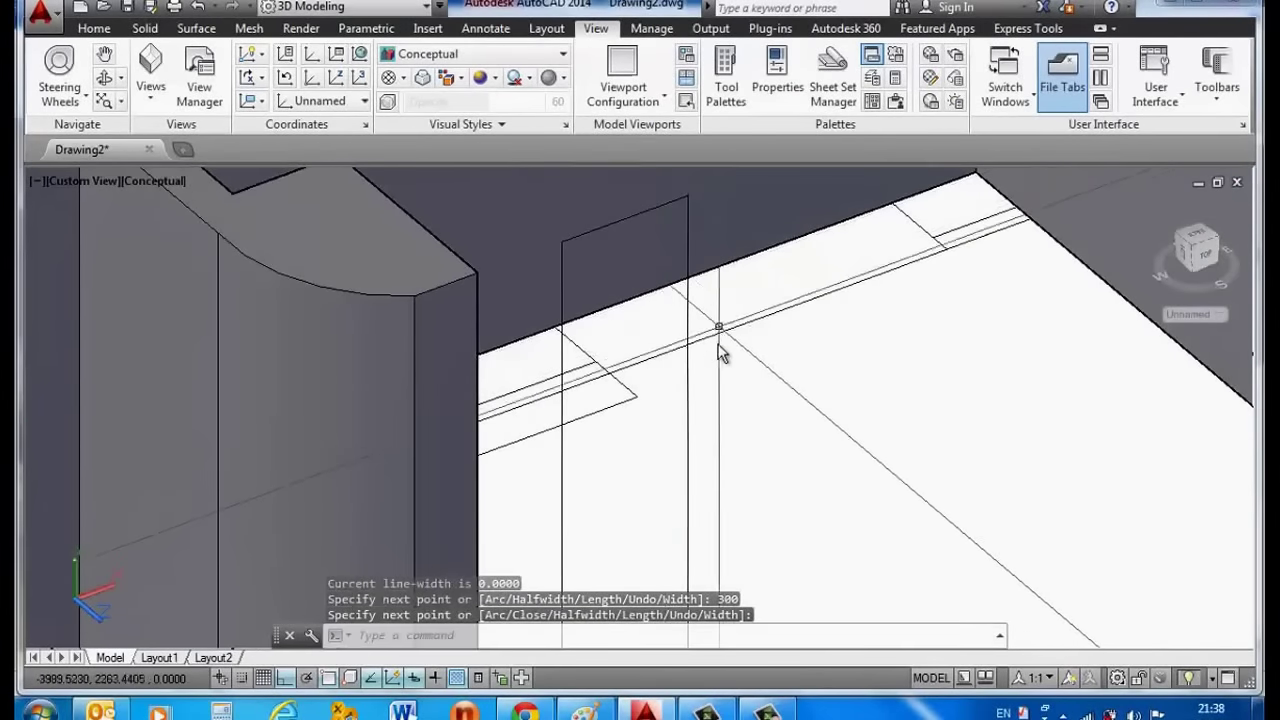
{"action": "type", "text": "e"}
Begin erasing the unwanted guide line.
{"action": "key", "text": "Return"}
{"action": "key", "text": "Return"}
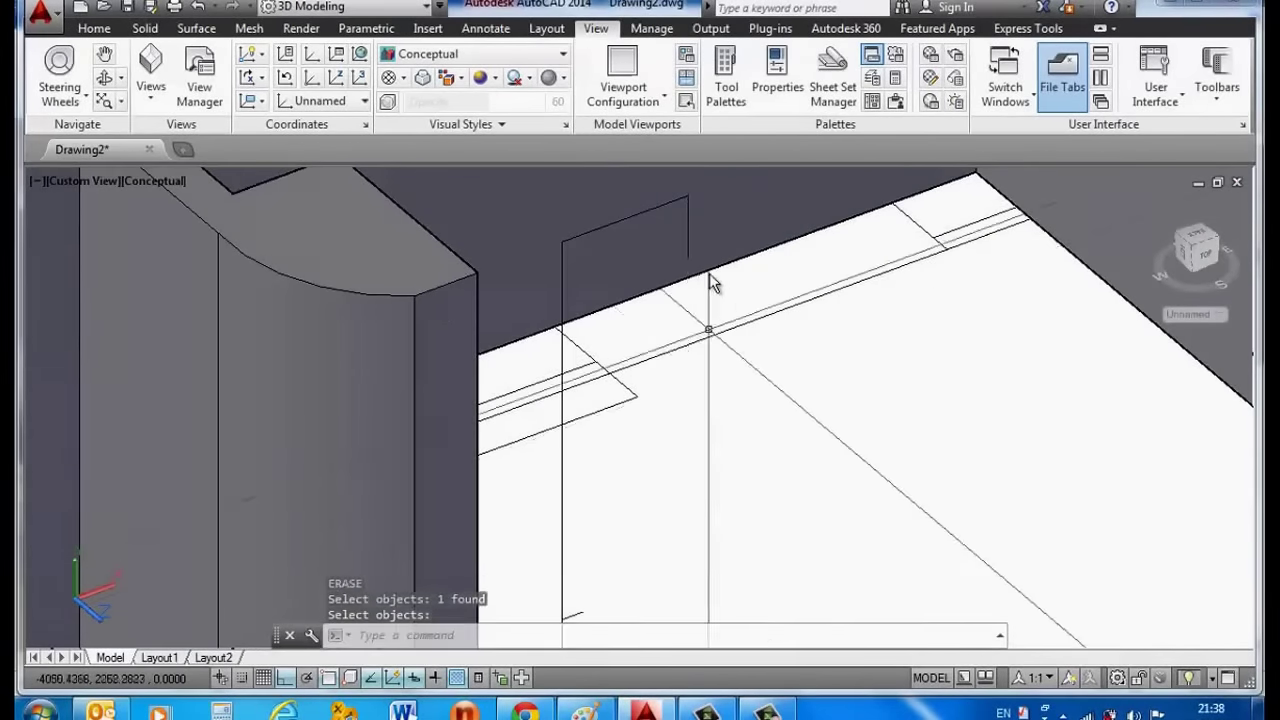
{"action": "scroll", "coordinate": [709, 273], "scroll_direction": "down", "scroll_amount": 3}
{"action": "scroll", "coordinate": [686, 272], "scroll_direction": "down", "scroll_amount": 2}
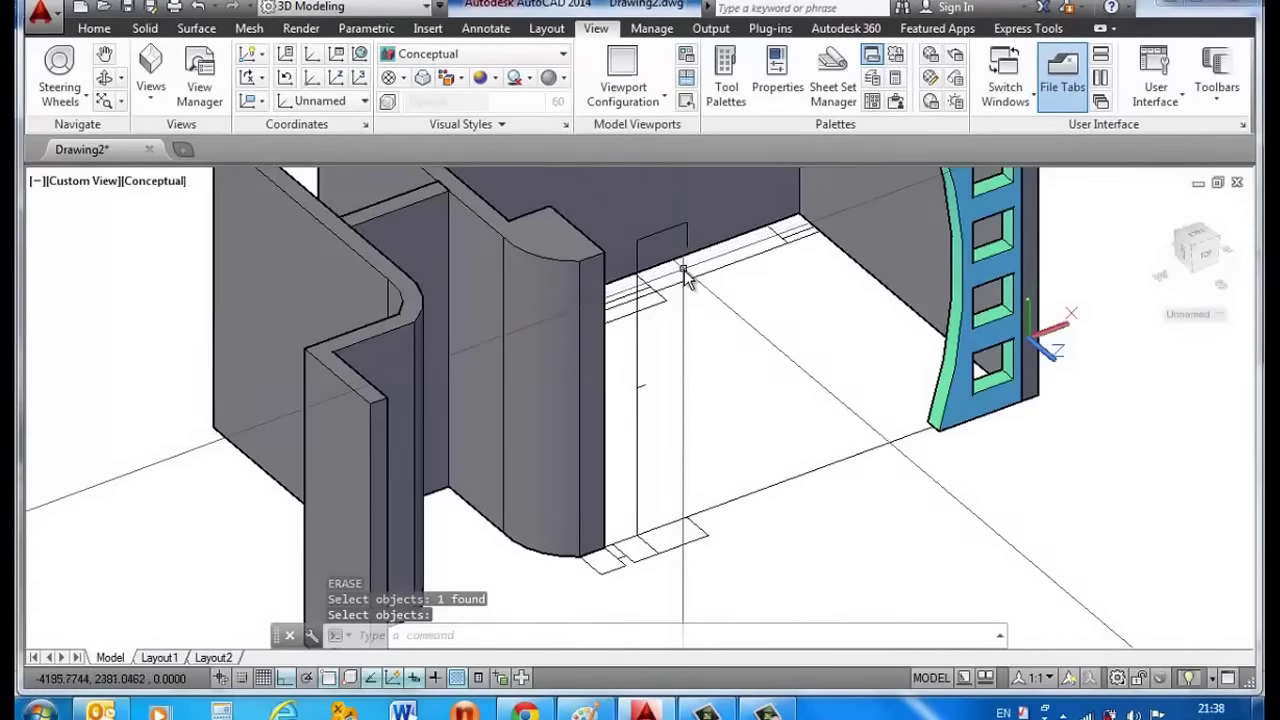
Draw a three-point arc across the floor guide lines and orbit to check it.
{"action": "type", "text": "a"}
{"action": "key", "text": "Return"}
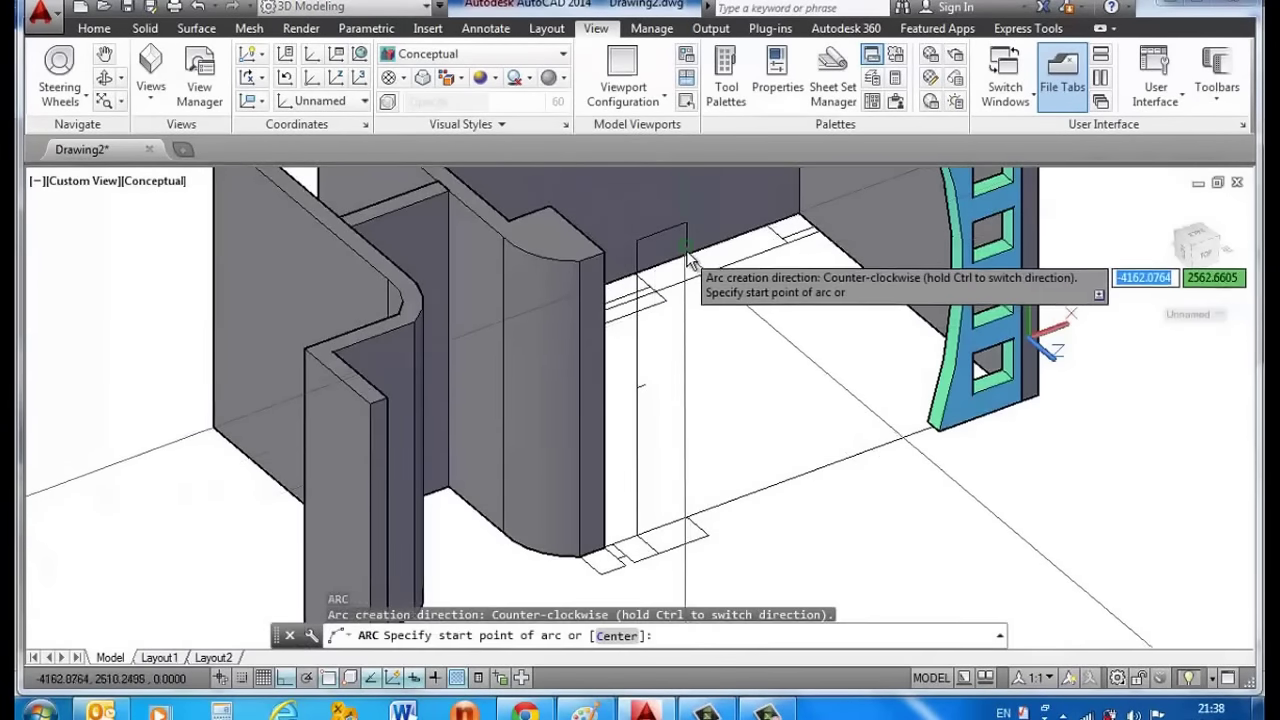
{"action": "left_click", "coordinate": [645, 385]}
{"action": "left_click", "coordinate": [648, 388]}
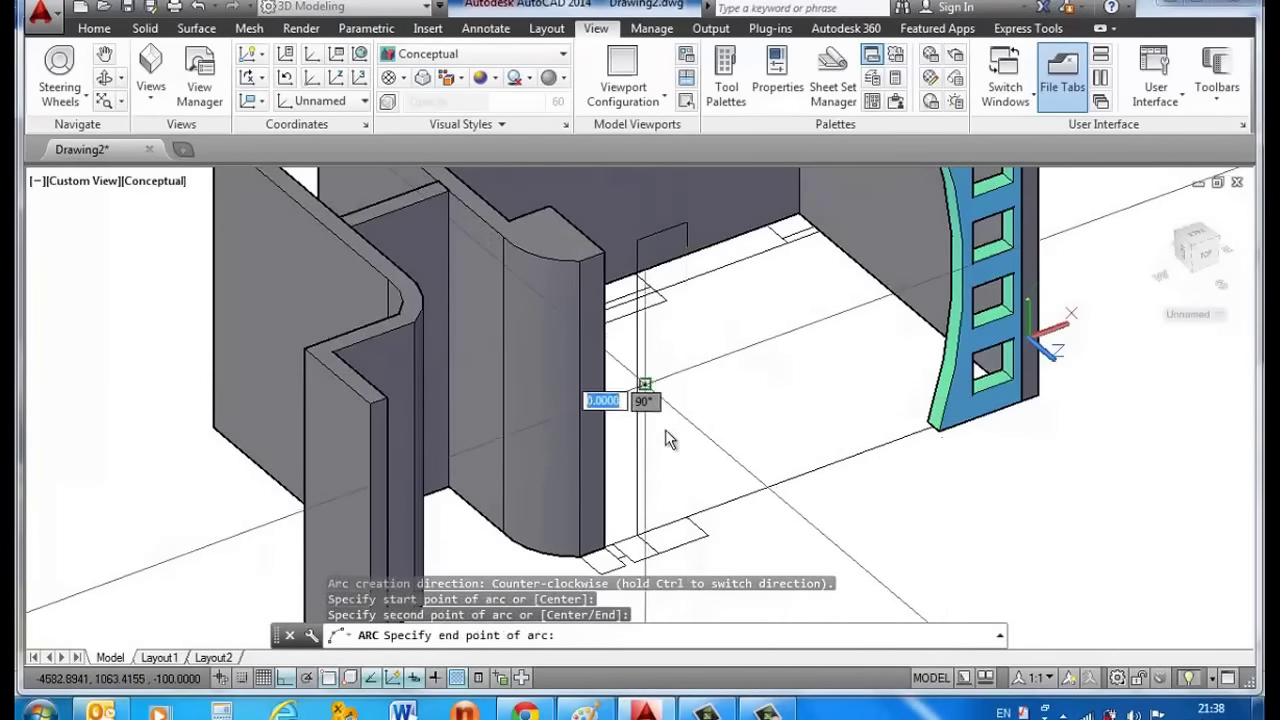
{"action": "left_click", "coordinate": [686, 518]}
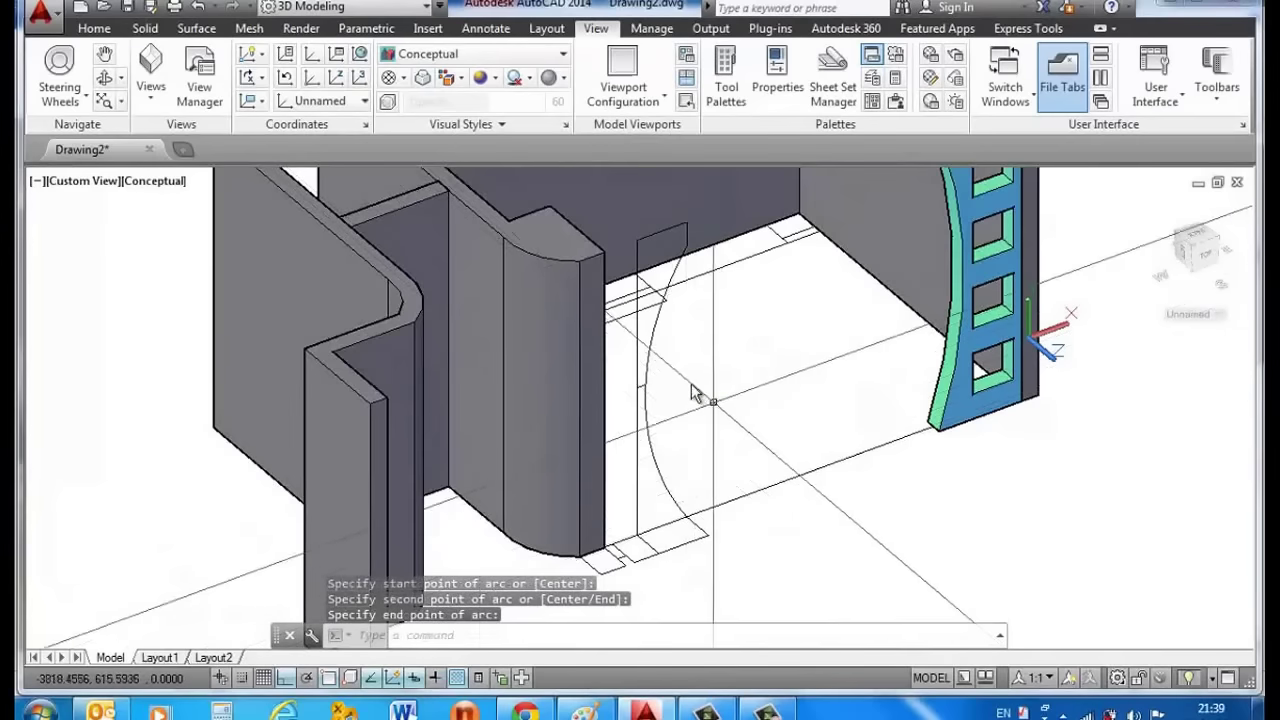
{"action": "left_click", "coordinate": [106, 82]}
{"action": "left_click_drag", "start_coordinate": [591, 394], "coordinate": [533, 398]}
{"action": "right_click", "coordinate": [641, 382]}
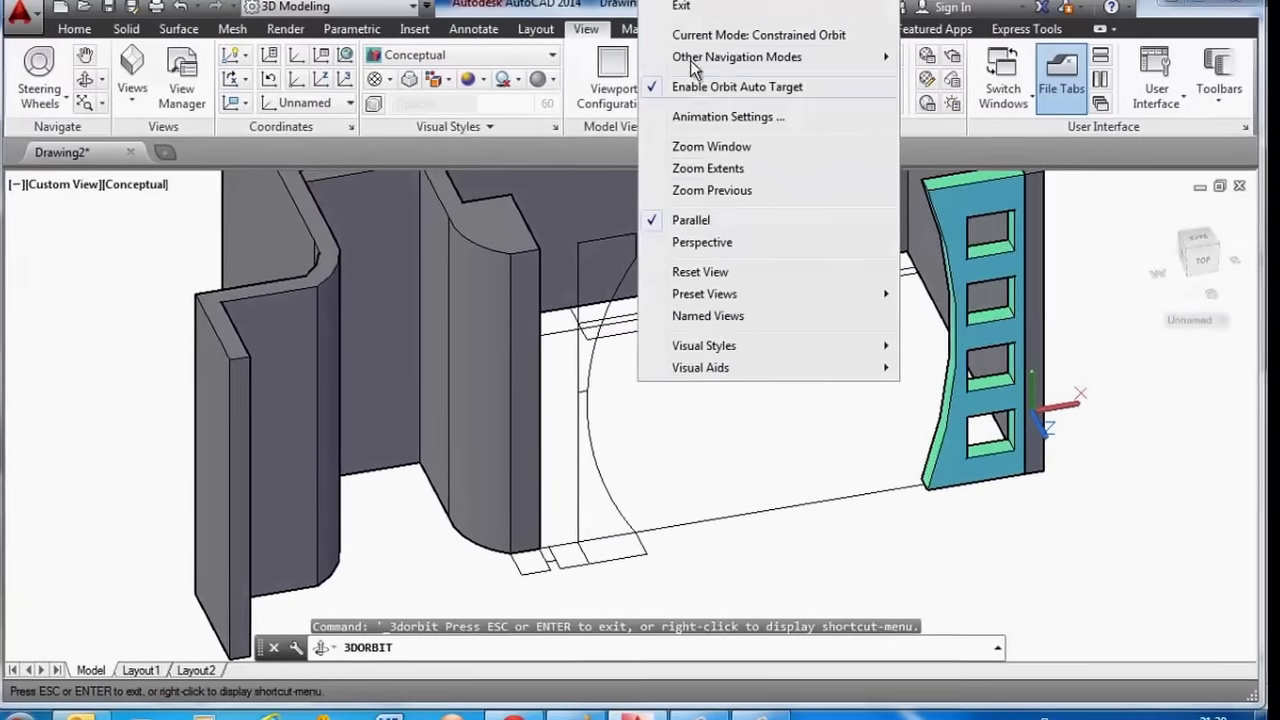
{"action": "left_click", "coordinate": [675, 8]}
{"action": "scroll", "coordinate": [572, 415], "scroll_direction": "up", "scroll_amount": 3}
Erase the leftover vertical line with E.
{"action": "type", "text": "e"}
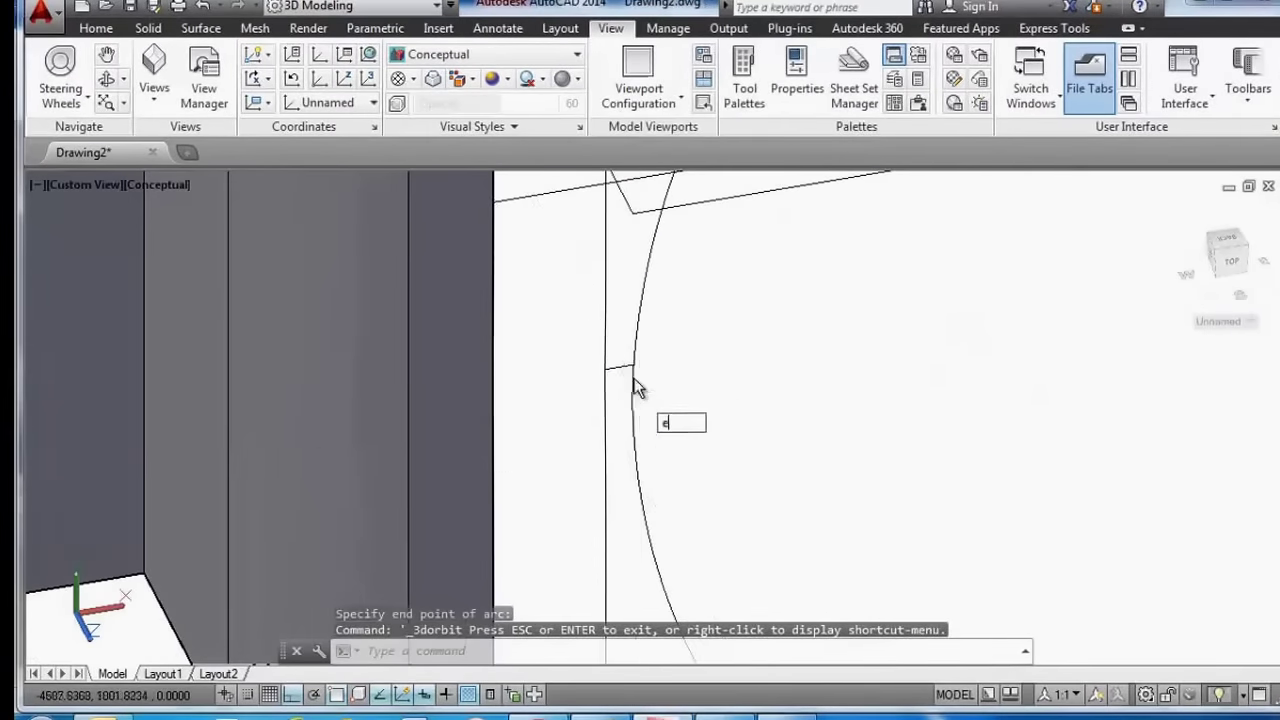
{"action": "key", "text": "Return"}
{"action": "key", "text": "Return"}
{"action": "scroll", "coordinate": [619, 372], "scroll_direction": "down", "scroll_amount": 2}
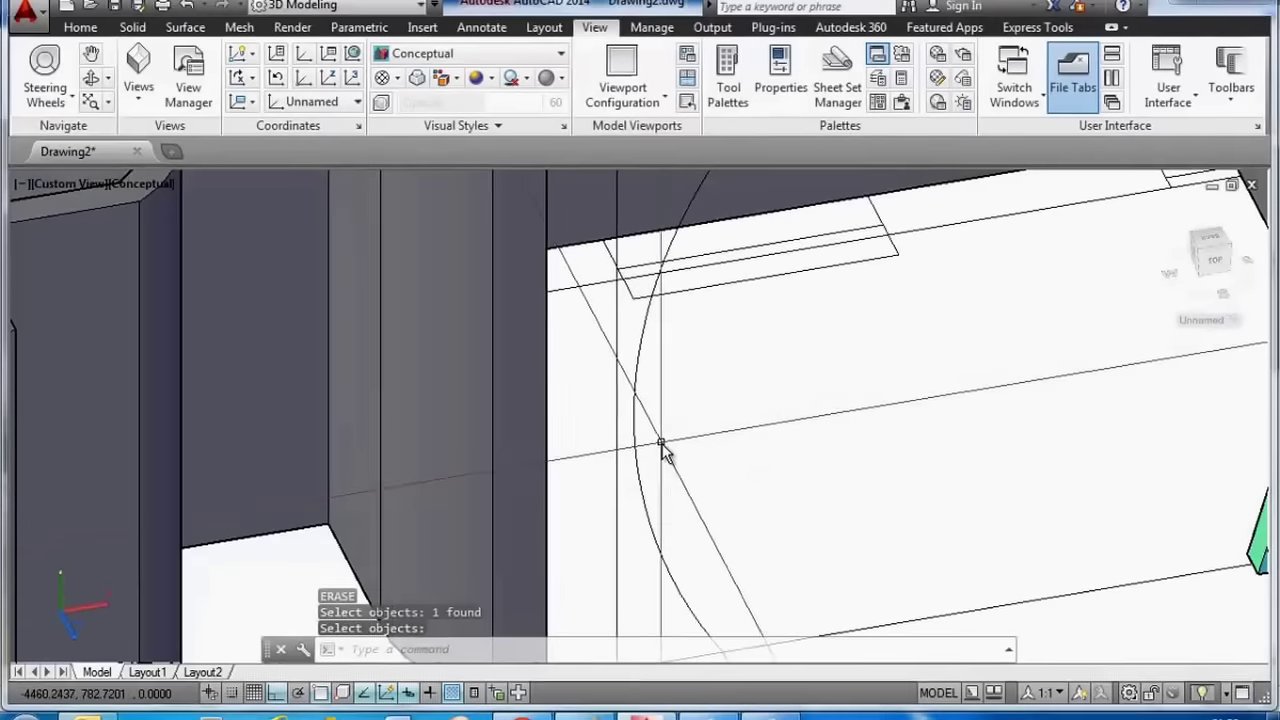
Join the arc and guide line segments into one polyline with PEDIT Join.
{"action": "type", "text": "Pe"}
{"action": "key", "text": "Return"}
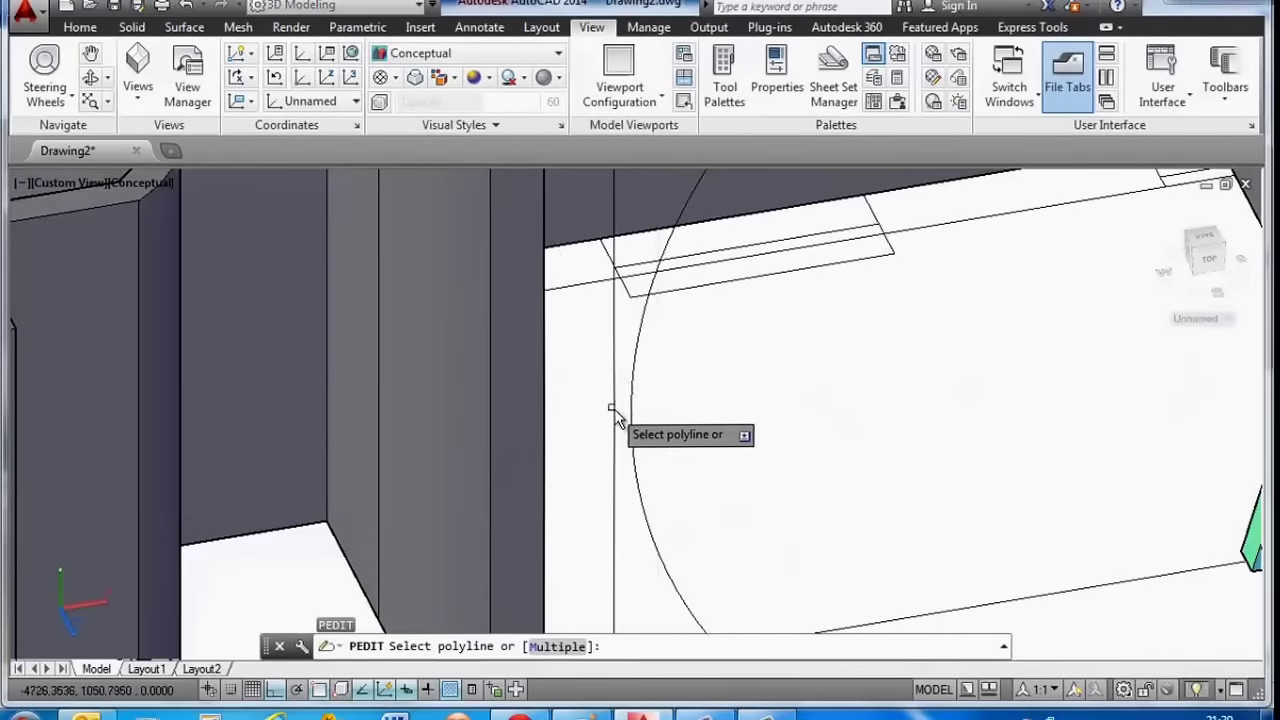
{"action": "left_click", "coordinate": [617, 418]}
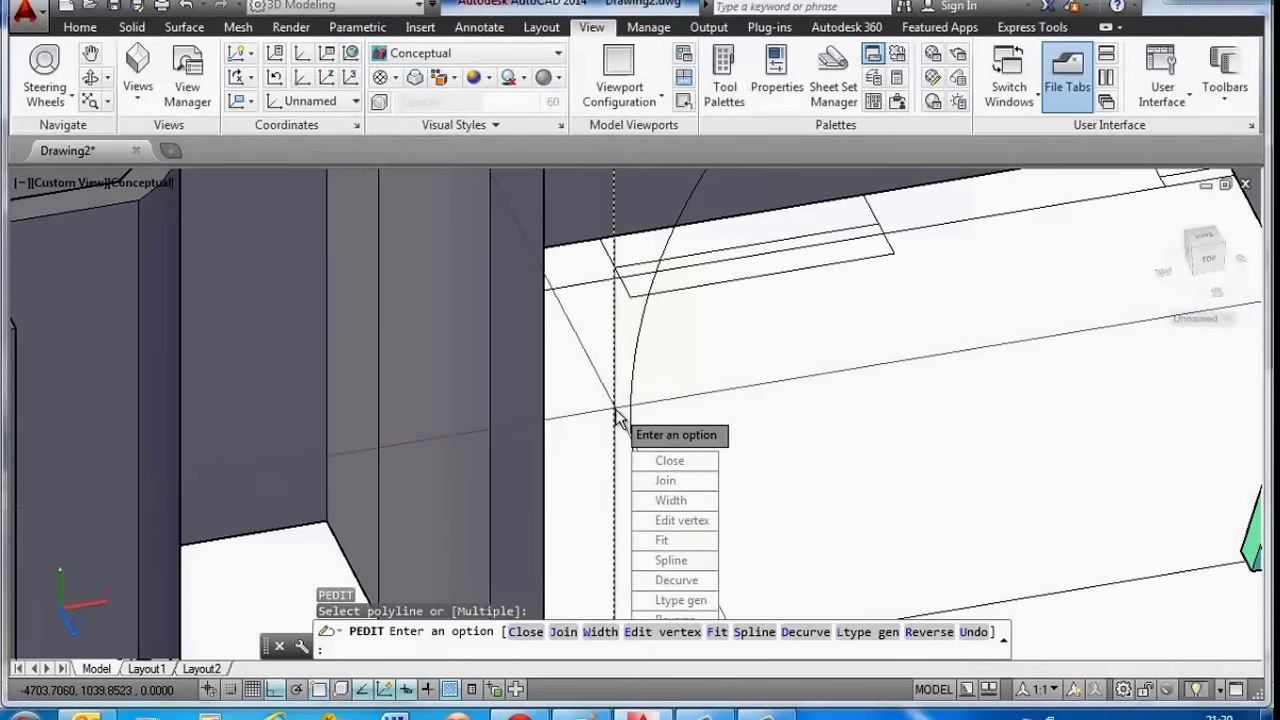
{"action": "type", "text": "j"}
{"action": "key", "text": "Return"}
{"action": "left_click", "coordinate": [651, 434]}
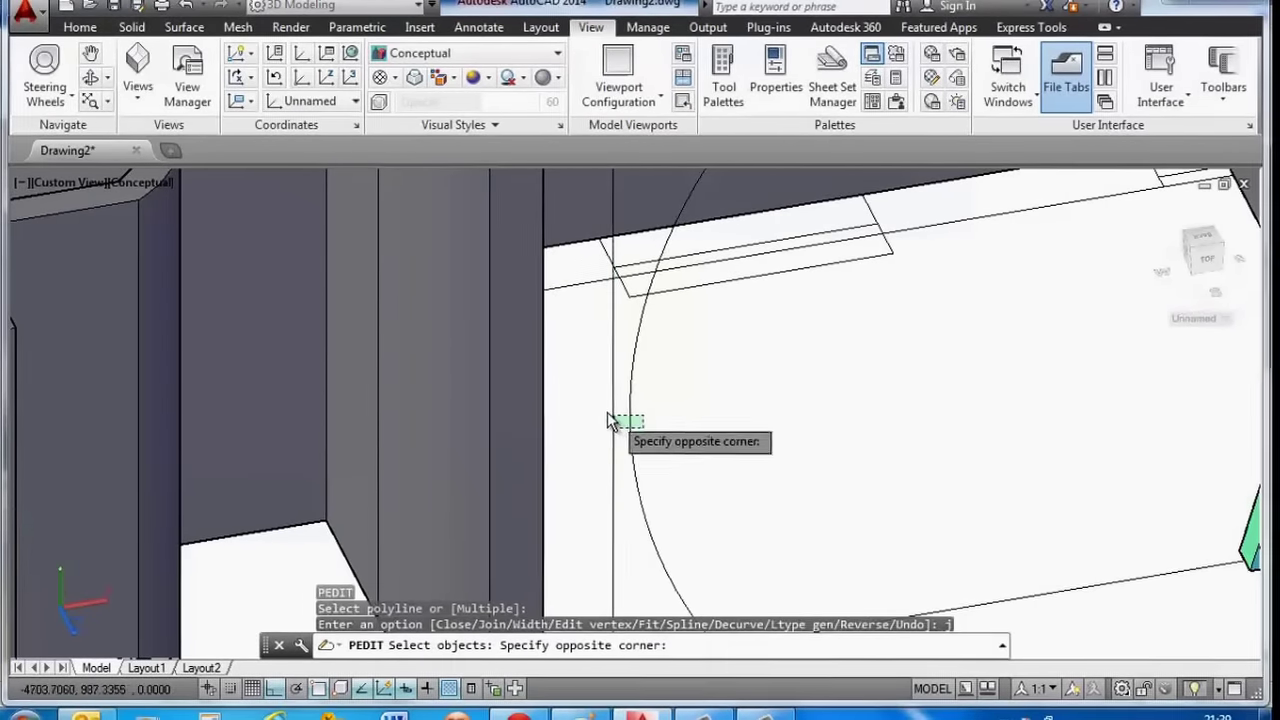
{"action": "left_click", "coordinate": [617, 420]}
{"action": "scroll", "coordinate": [654, 371], "scroll_direction": "down", "scroll_amount": 2}
{"action": "scroll", "coordinate": [640, 450], "scroll_direction": "down", "scroll_amount": 3}
{"action": "scroll", "coordinate": [633, 500], "scroll_direction": "up", "scroll_amount": 2}
{"action": "left_click", "coordinate": [614, 432]}
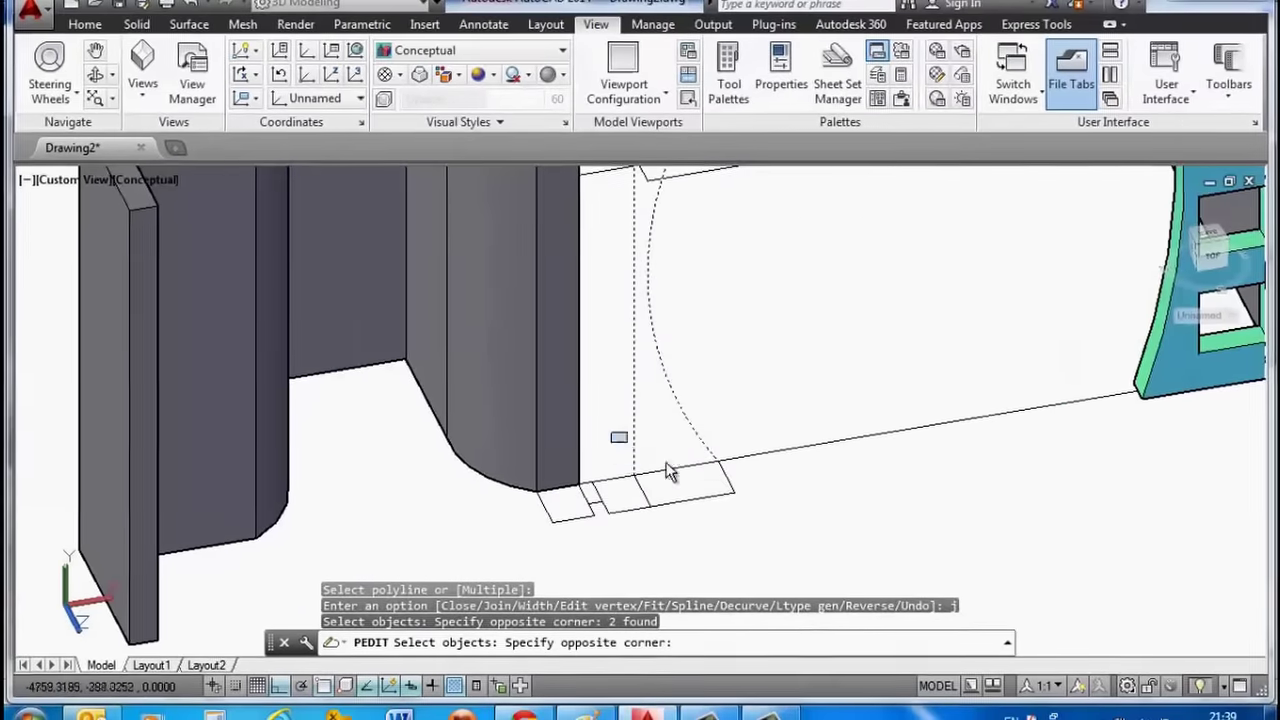
{"action": "left_click", "coordinate": [737, 486]}
{"action": "scroll", "coordinate": [712, 520], "scroll_direction": "down", "scroll_amount": 1}
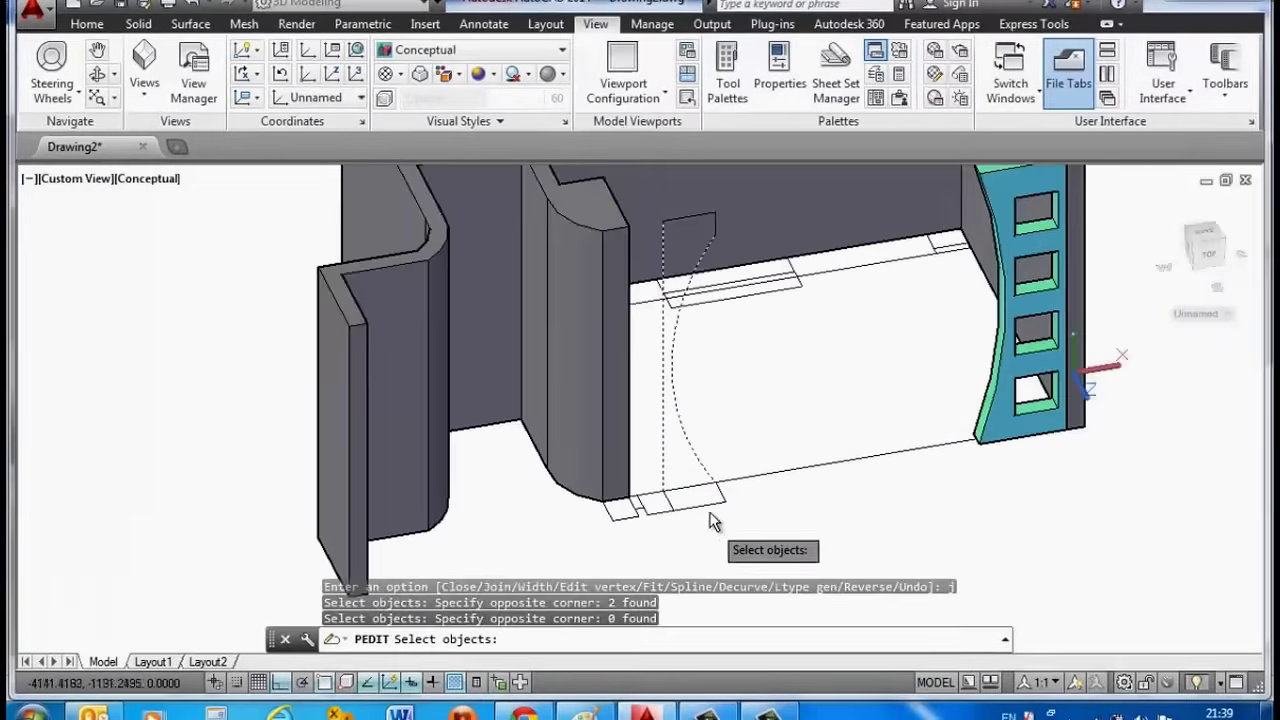
{"action": "left_click", "coordinate": [680, 218]}
{"action": "left_click", "coordinate": [717, 219]}
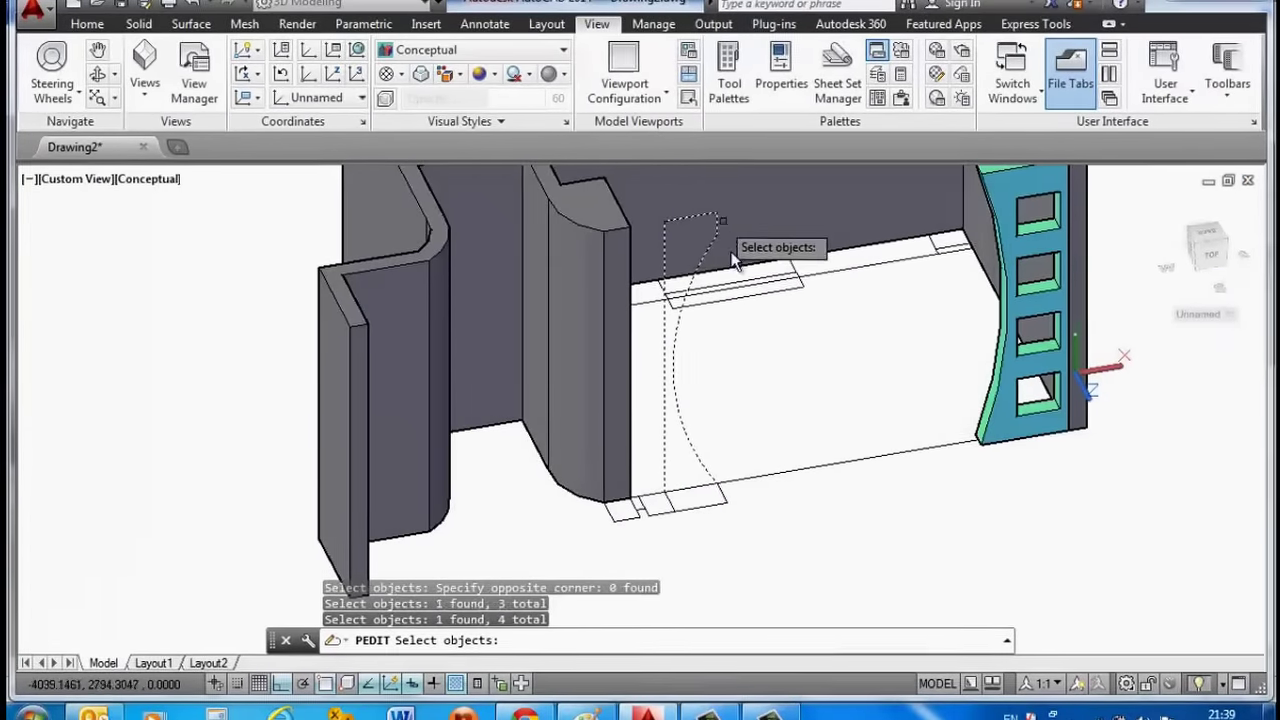
{"action": "key", "text": "Return"}
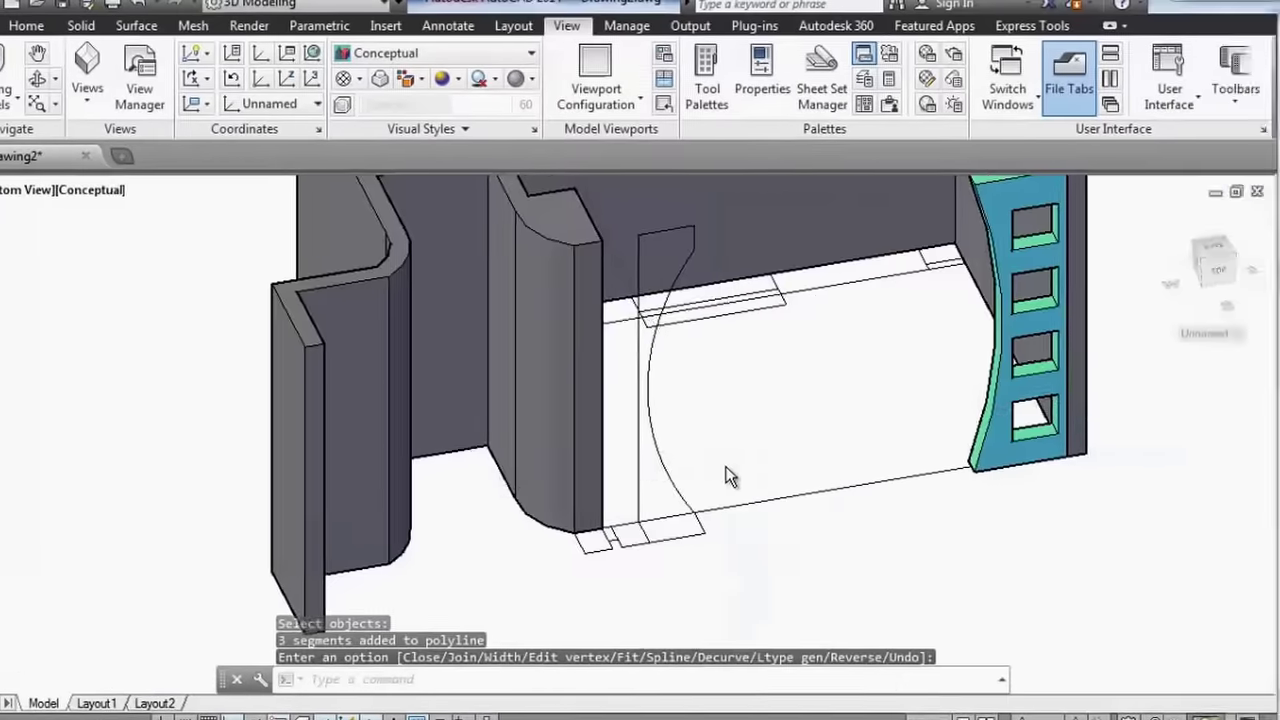
Draw a closing line, join it into the outline, and select the closed profile for EXTRUDE.
{"action": "type", "text": "pl"}
{"action": "key", "text": "Return"}
{"action": "left_click", "coordinate": [650, 520]}
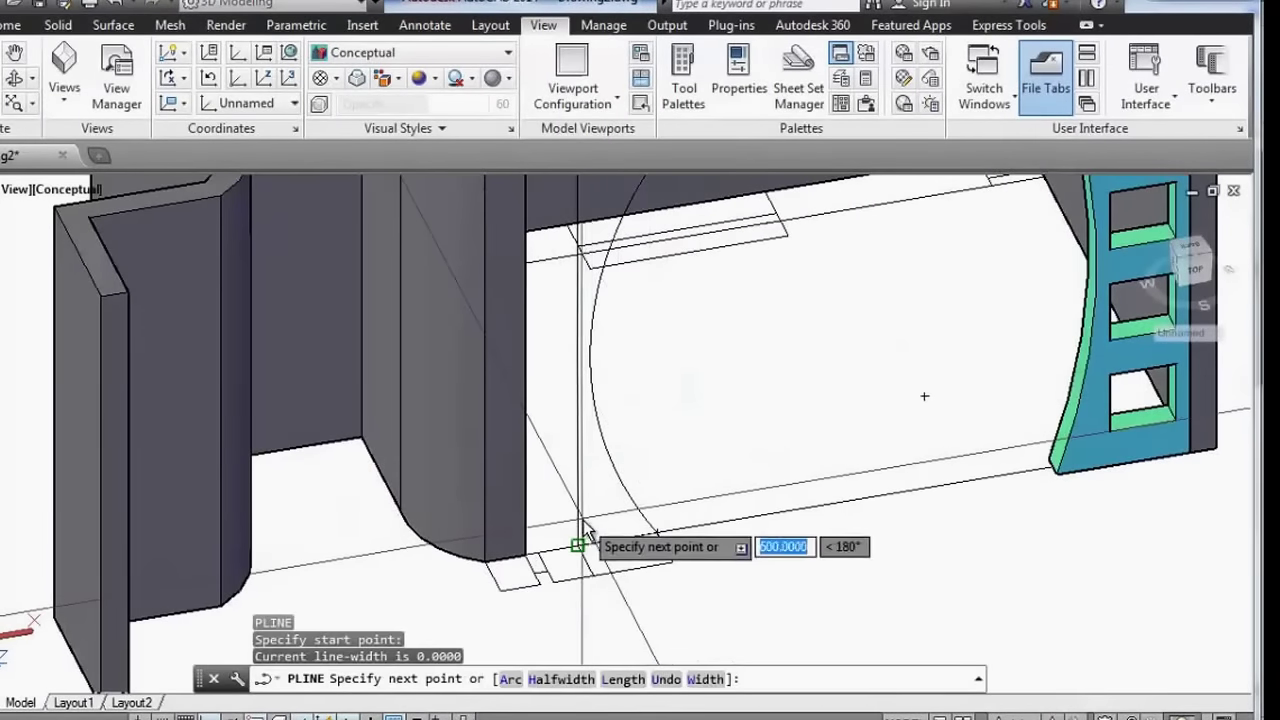
{"action": "left_click", "coordinate": [590, 532]}
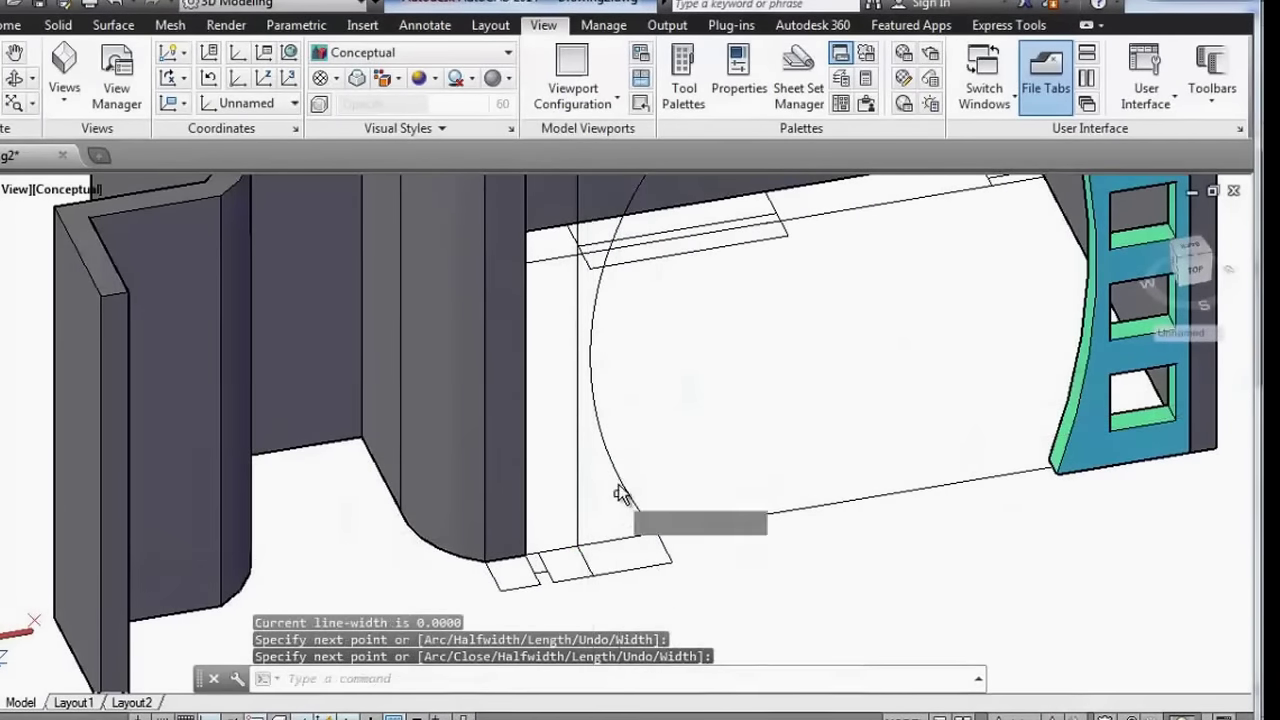
{"action": "key", "text": "Return"}
{"action": "type", "text": "pe"}
{"action": "key", "text": "Return"}
{"action": "left_click", "coordinate": [620, 490]}
{"action": "key", "text": "Return"}
{"action": "left_click", "coordinate": [620, 482]}
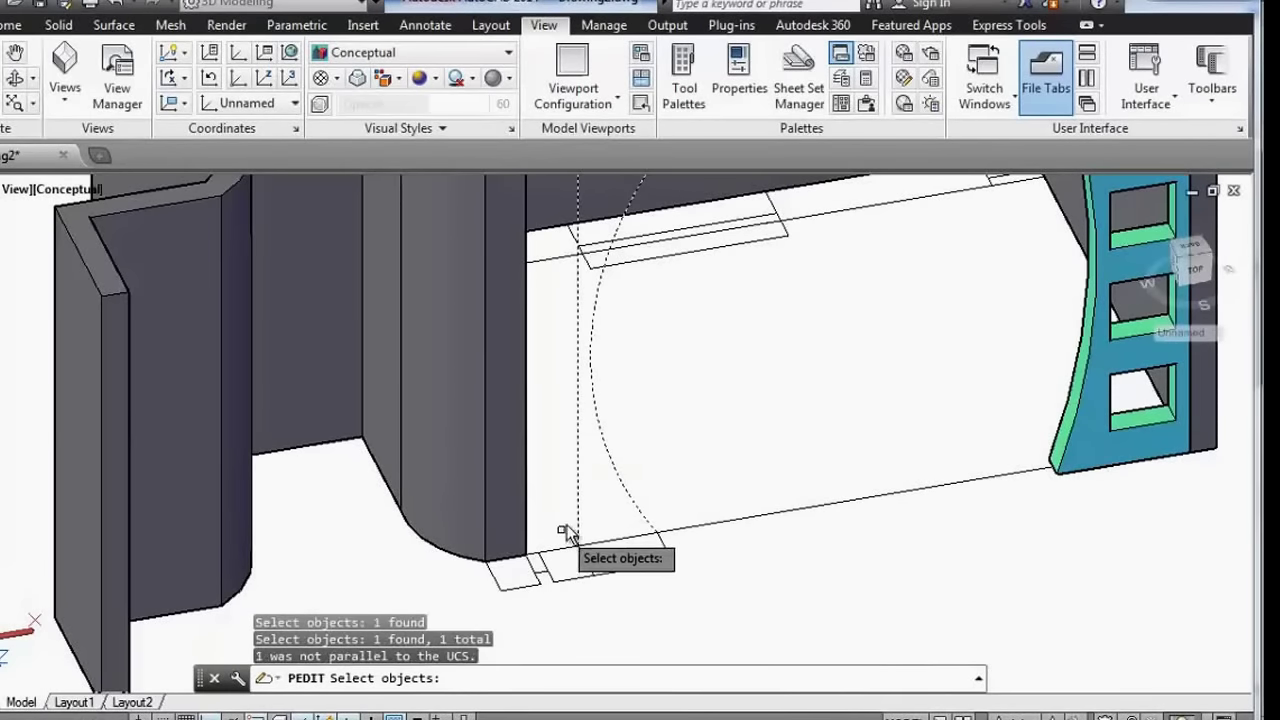
{"action": "key", "text": "Return"}
{"action": "type", "text": "ext"}
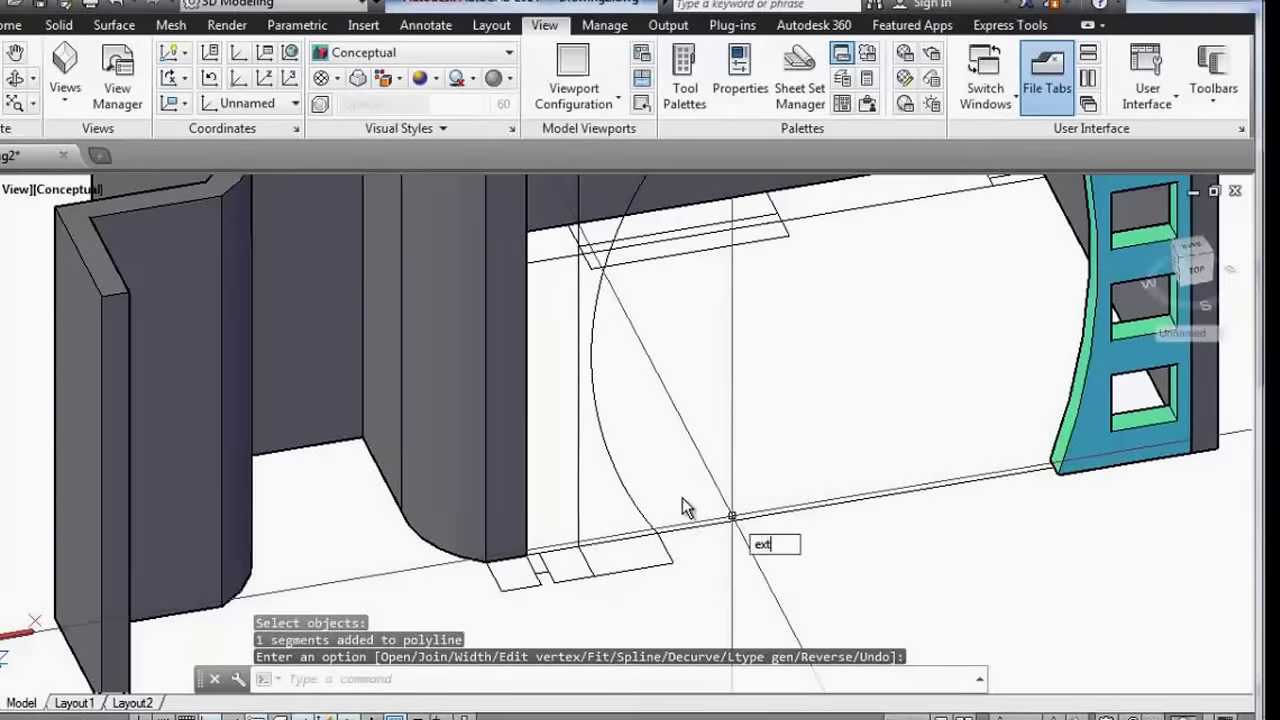
{"action": "key", "text": "Return"}
{"action": "left_click", "coordinate": [660, 520]}
Extrude the curved profile and the small base rectangles into tall upright solids.
{"action": "key", "text": "Return"}
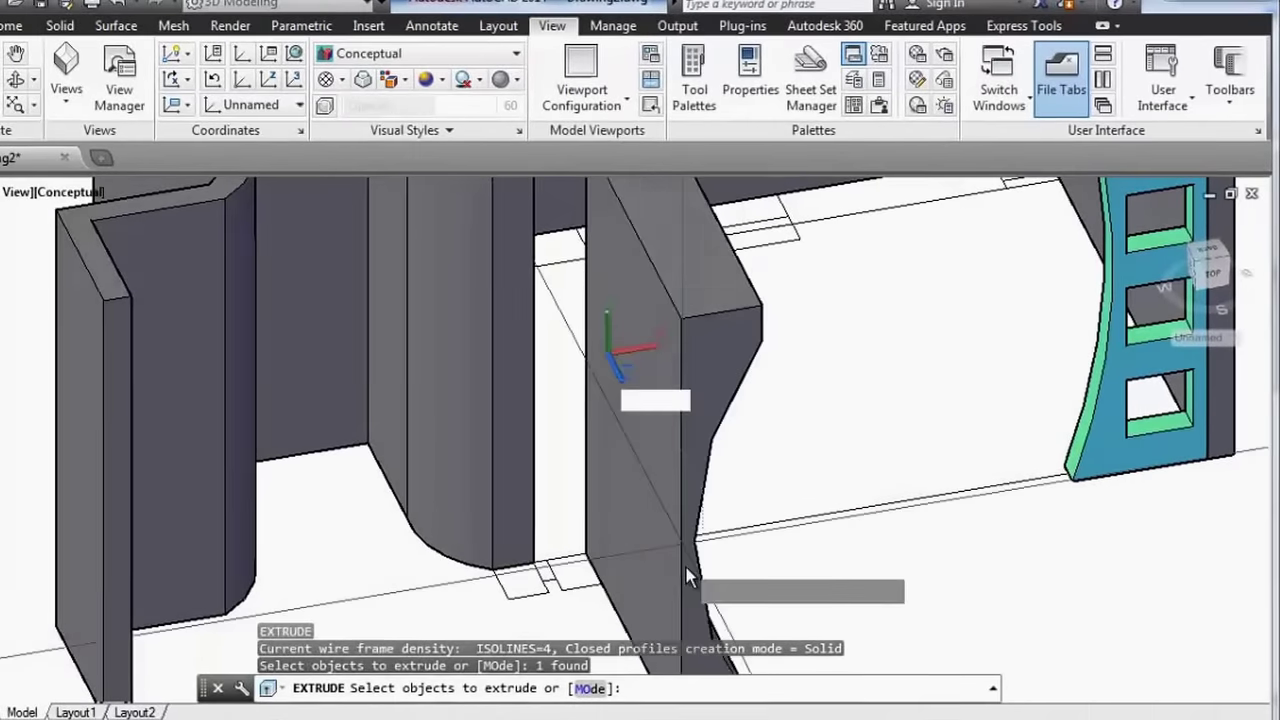
{"action": "key", "text": "Return"}
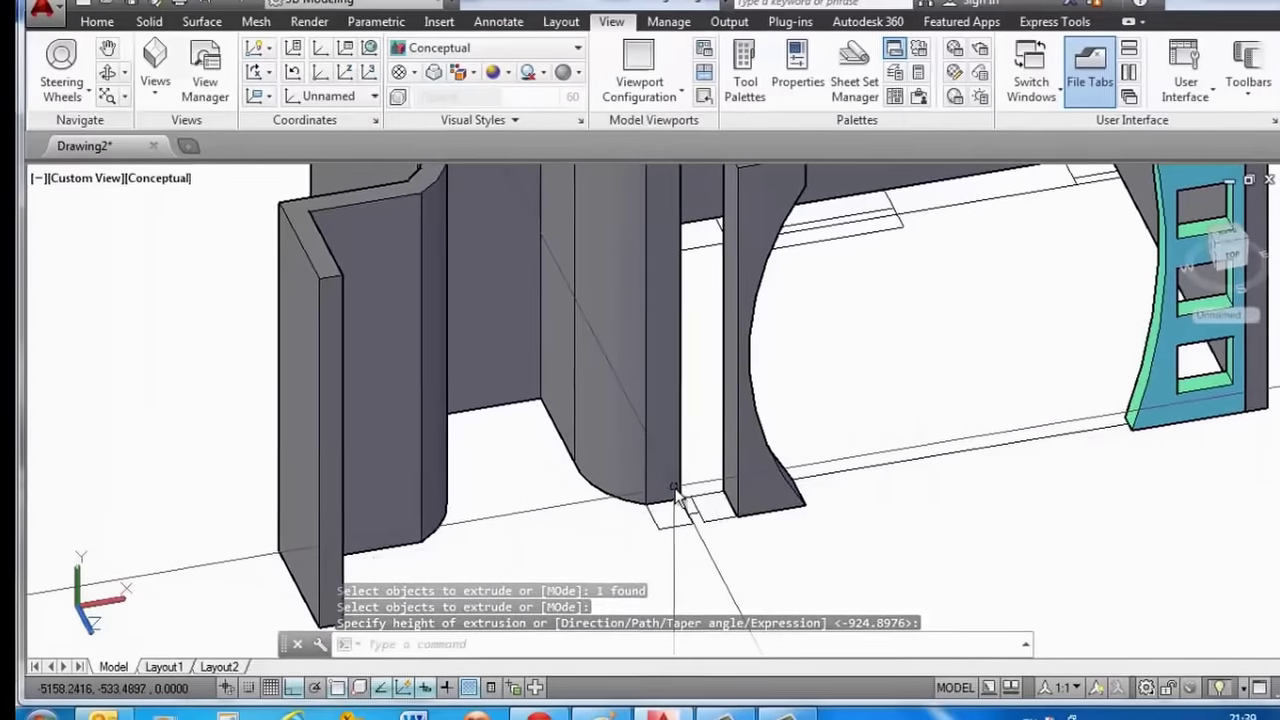
{"action": "type", "text": "ext"}
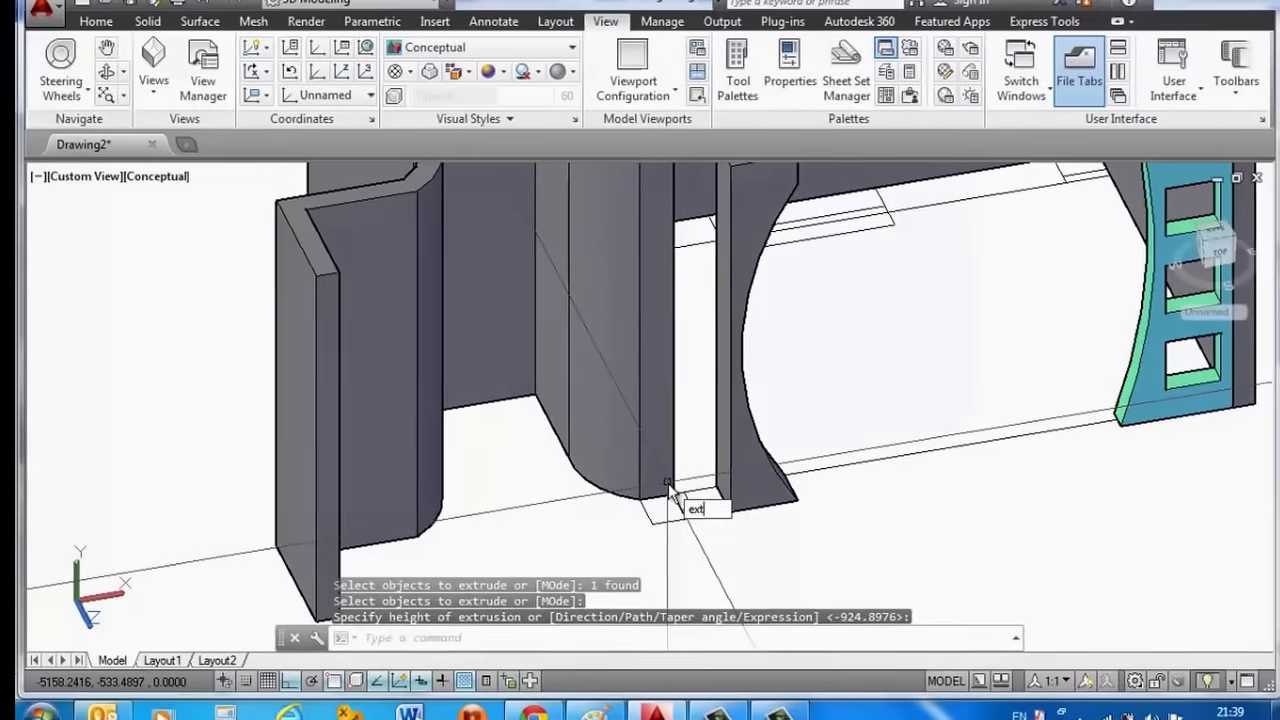
{"action": "key", "text": "Return"}
{"action": "scroll", "coordinate": [685, 515], "scroll_direction": "up", "scroll_amount": 3}
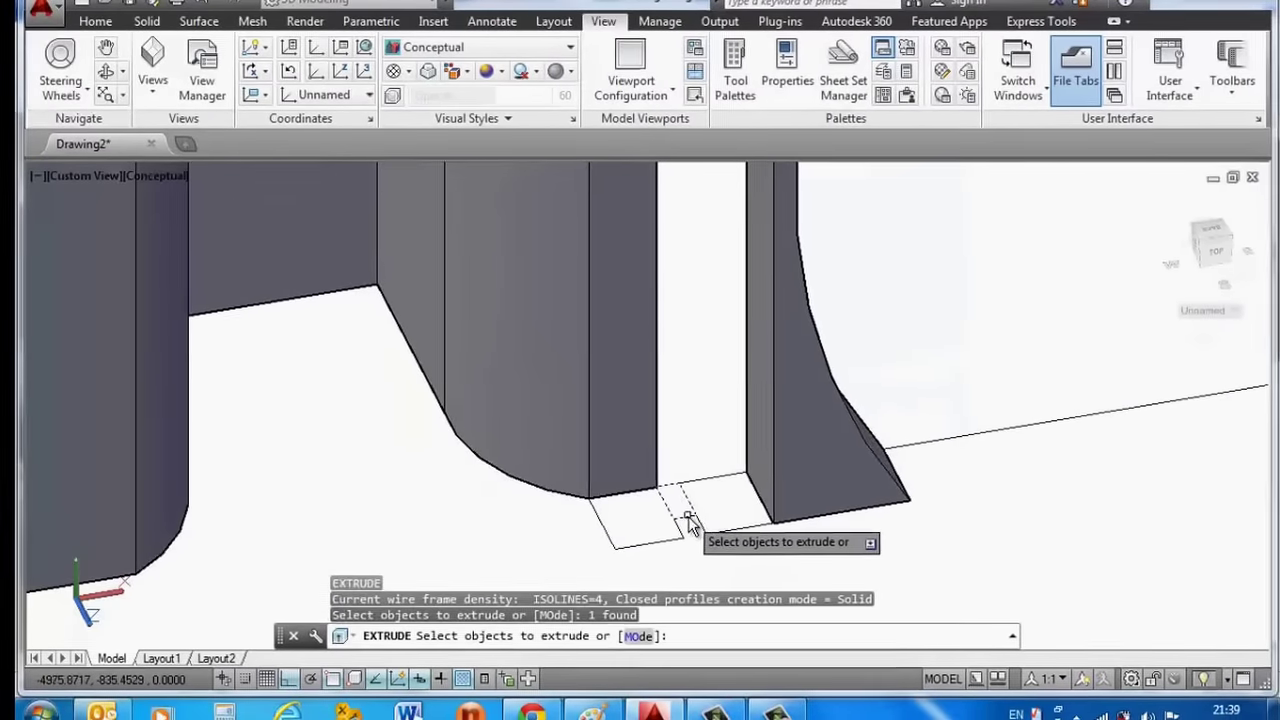
{"action": "left_click", "coordinate": [654, 546]}
{"action": "left_click", "coordinate": [626, 557]}
{"action": "scroll", "coordinate": [626, 557], "scroll_direction": "down", "scroll_amount": 3}
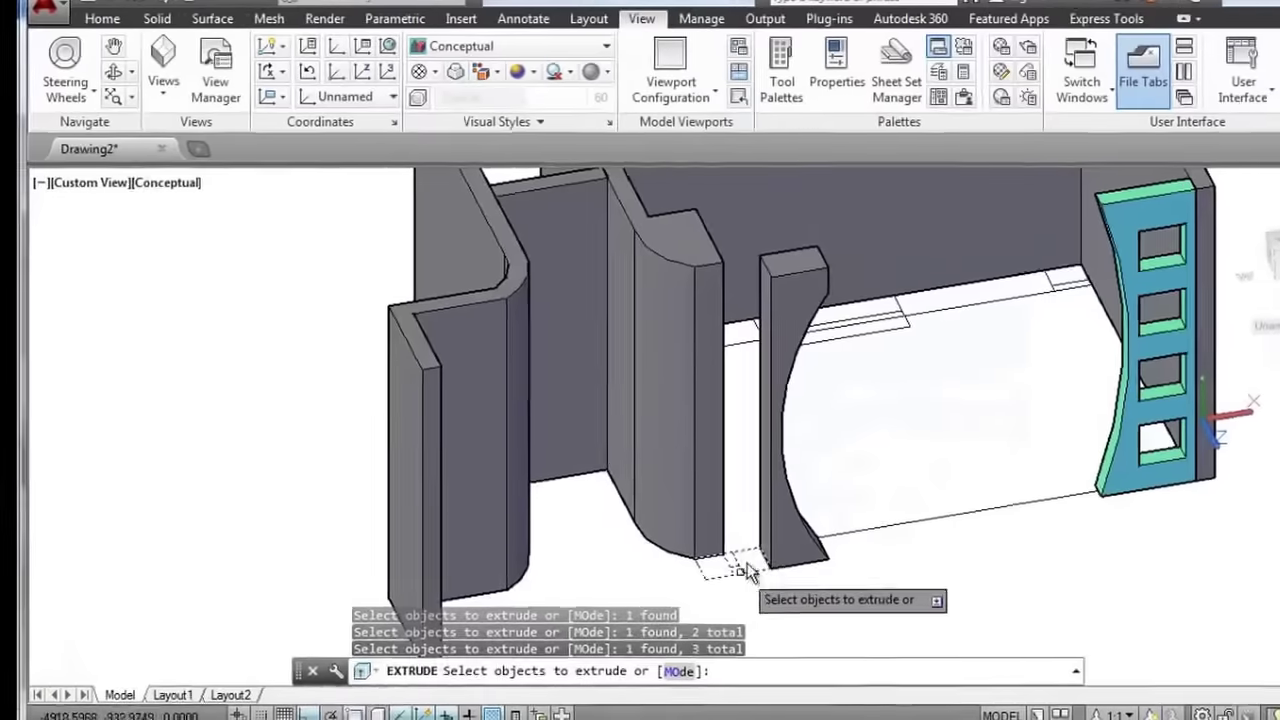
{"action": "key", "text": "Return"}
{"action": "scroll", "coordinate": [745, 255], "scroll_direction": "up", "scroll_amount": 3}
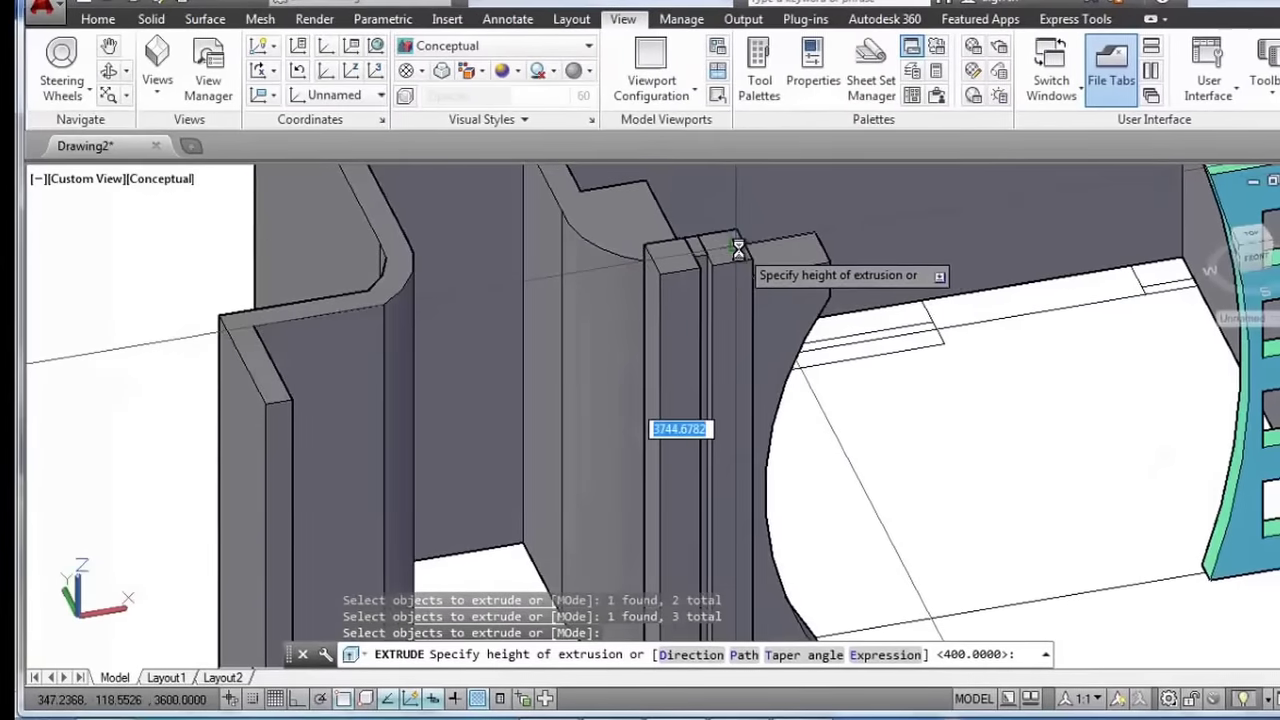
{"action": "left_click", "coordinate": [655, 265]}
{"action": "scroll", "coordinate": [673, 267], "scroll_direction": "up", "scroll_amount": 3}
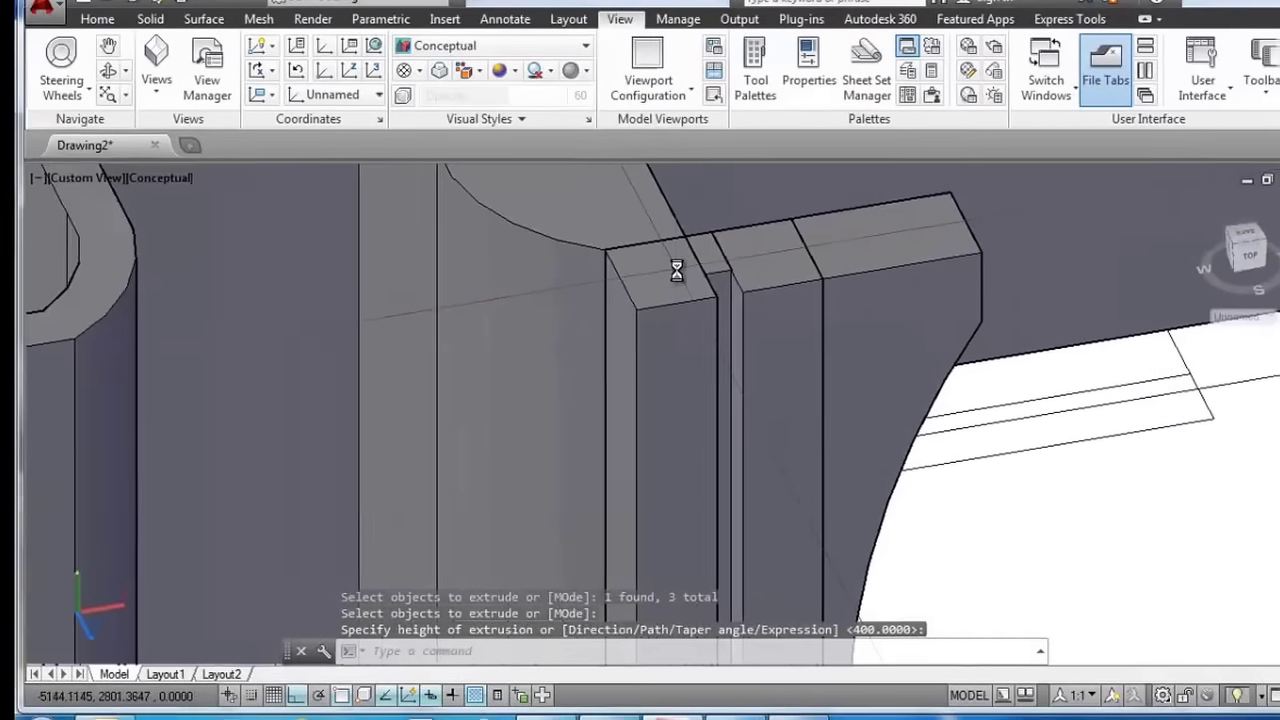
{"action": "type", "text": "union"}
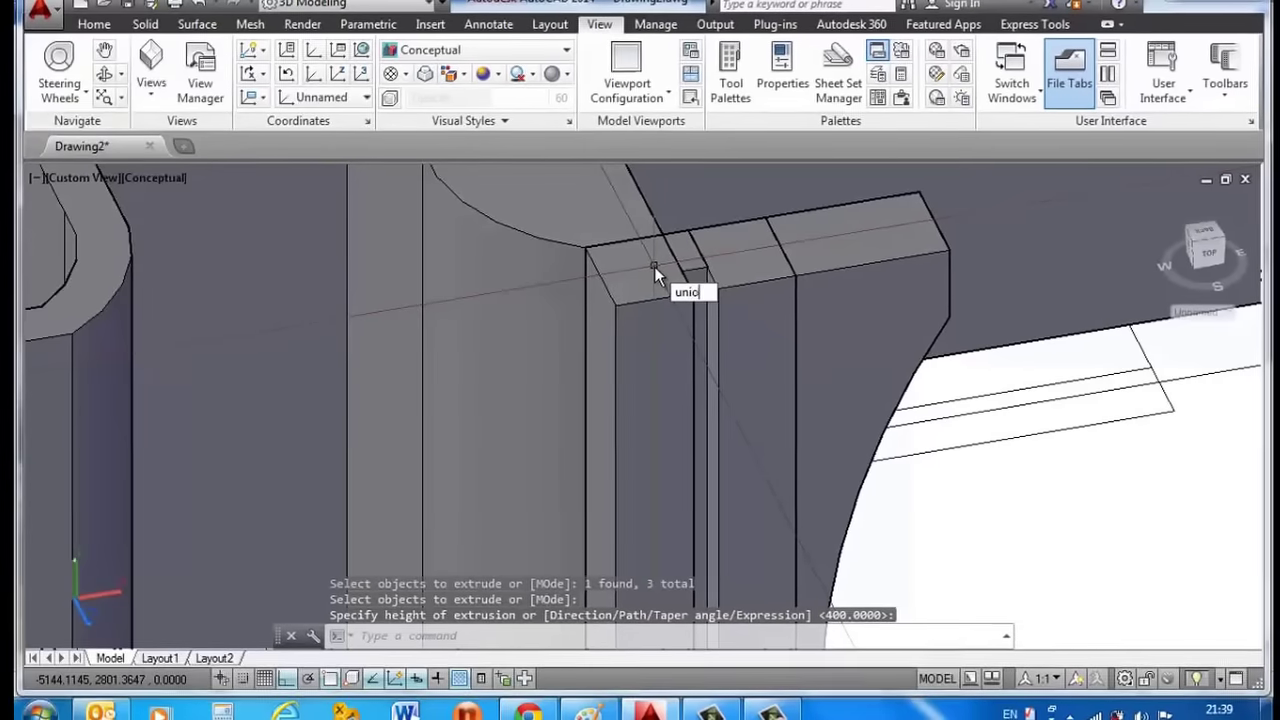
{"action": "key", "text": "Return"}
Union the three column solids into a single solid.
{"action": "left_click", "coordinate": [650, 268]}
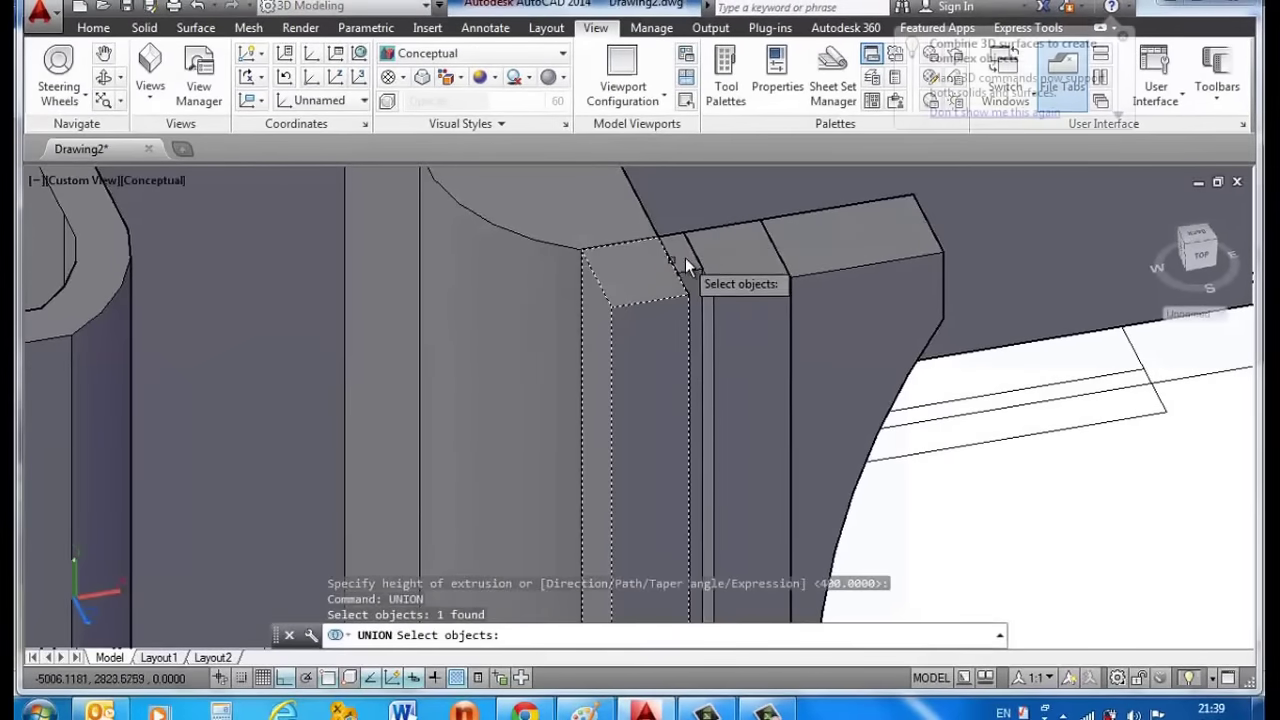
{"action": "left_click", "coordinate": [683, 257]}
{"action": "left_click", "coordinate": [707, 256]}
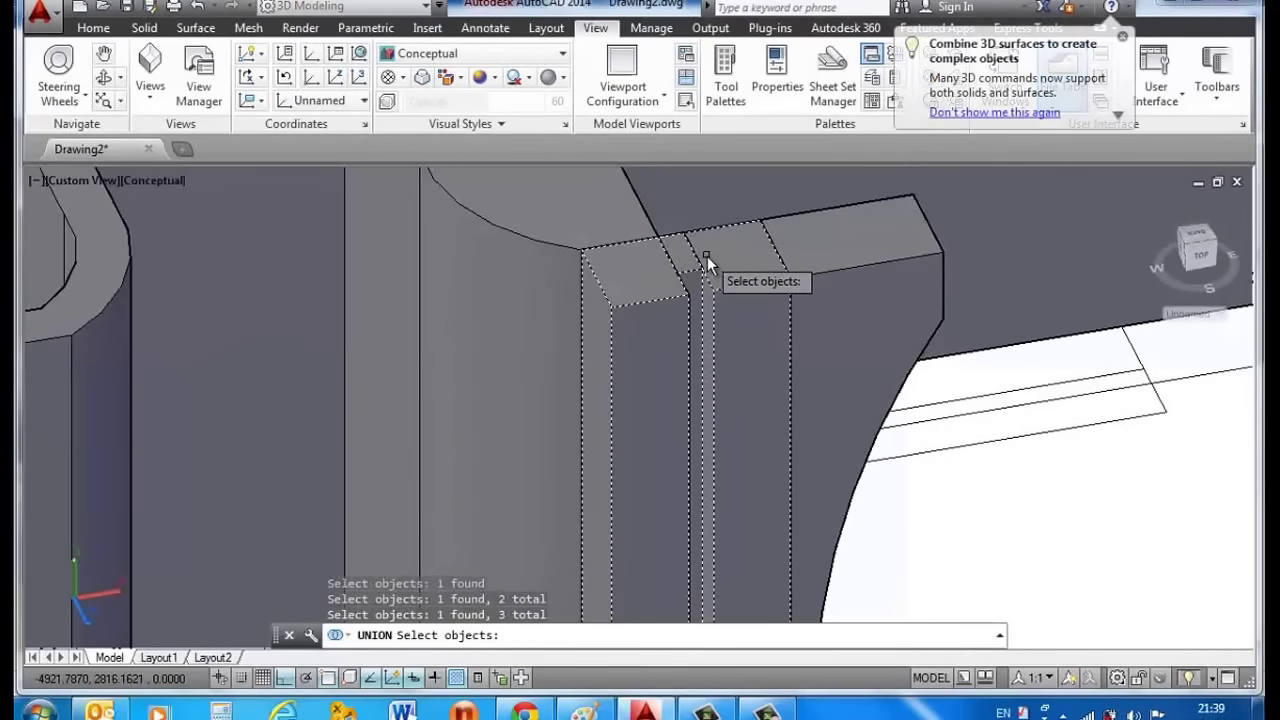
{"action": "key", "text": "Return"}
{"action": "scroll", "coordinate": [688, 240], "scroll_direction": "down", "scroll_amount": 3}
{"action": "scroll", "coordinate": [677, 229], "scroll_direction": "down", "scroll_amount": 3}
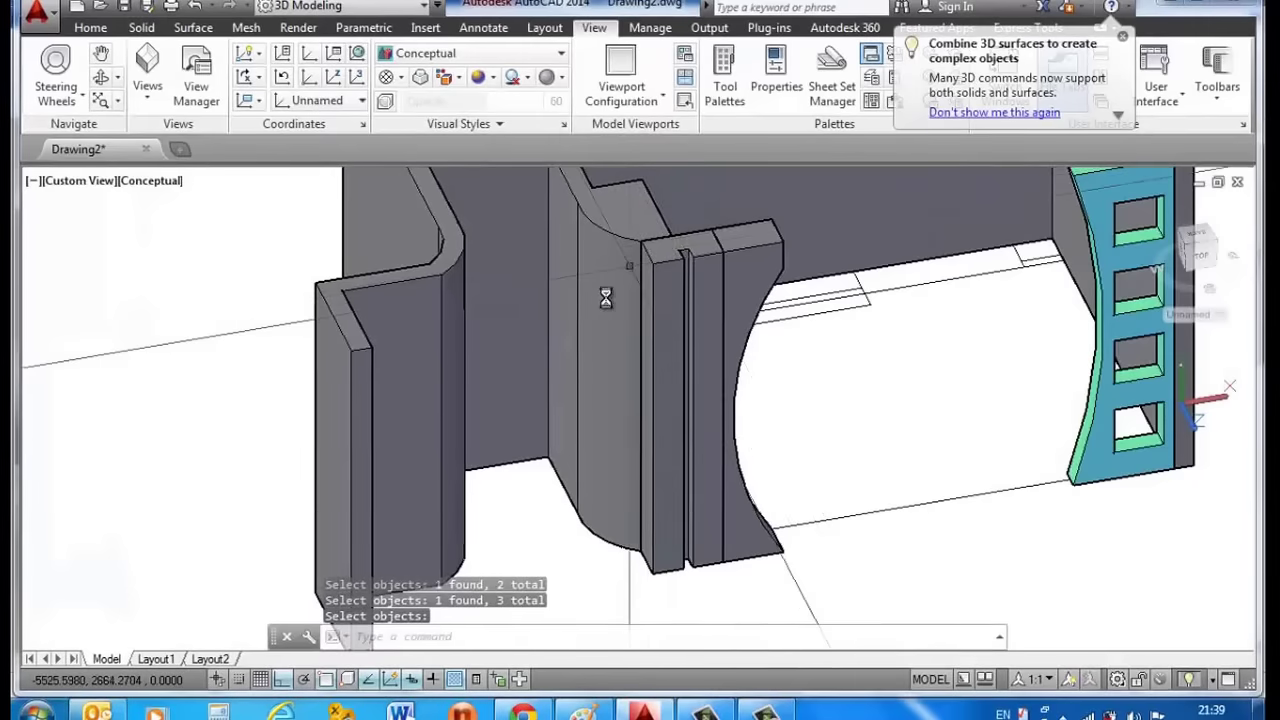
{"action": "scroll", "coordinate": [605, 298], "scroll_direction": "down", "scroll_amount": 1}
{"action": "scroll", "coordinate": [560, 329], "scroll_direction": "down", "scroll_amount": 2}
{"action": "scroll", "coordinate": [676, 316], "scroll_direction": "up", "scroll_amount": 1}
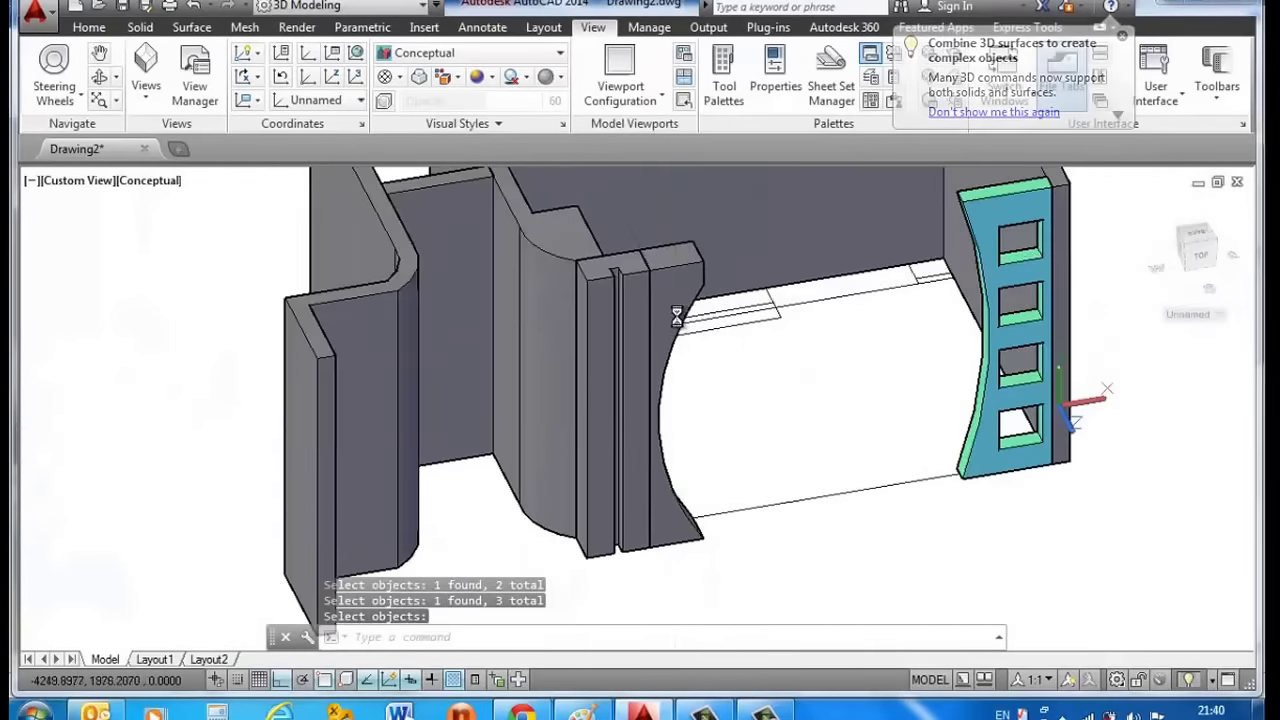
Set the new curved panel's colour to Cyan in Quick Properties.
{"action": "left_click", "coordinate": [676, 316]}
{"action": "right_click", "coordinate": [737, 346]}
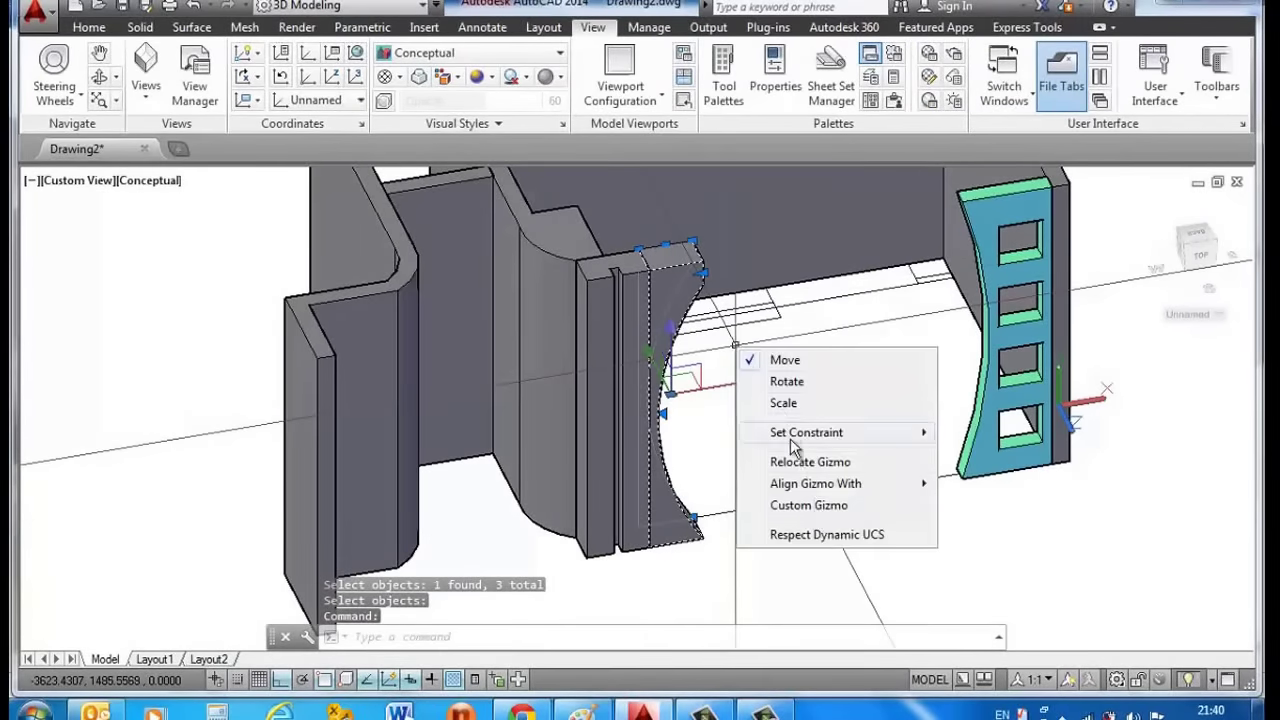
{"action": "right_click", "coordinate": [877, 366]}
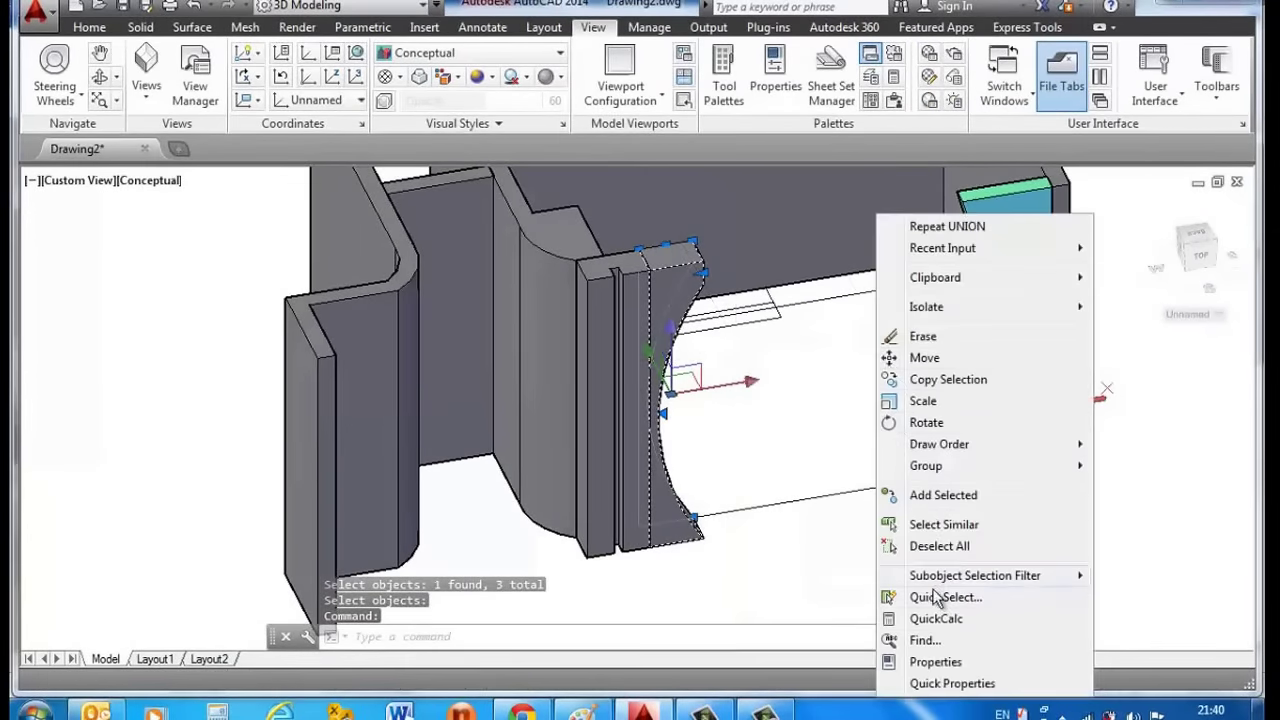
{"action": "left_click", "coordinate": [950, 683]}
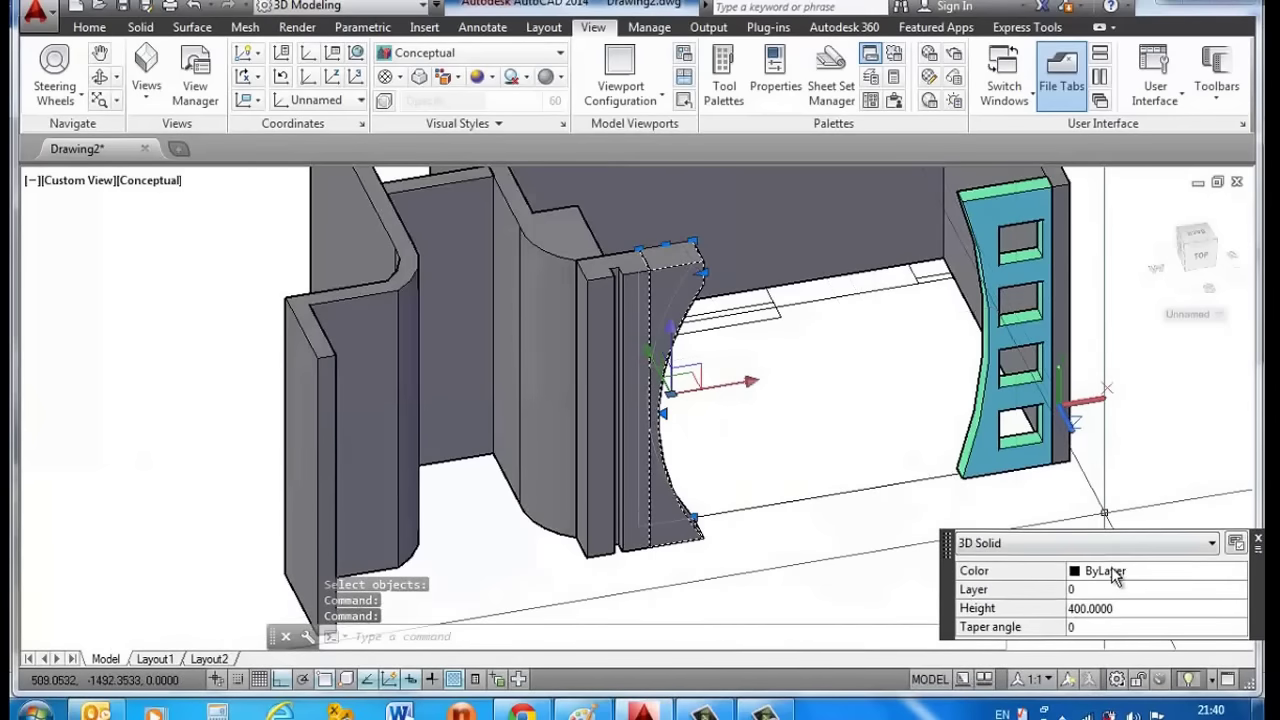
{"action": "left_click", "coordinate": [1111, 567]}
{"action": "left_click", "coordinate": [1095, 508]}
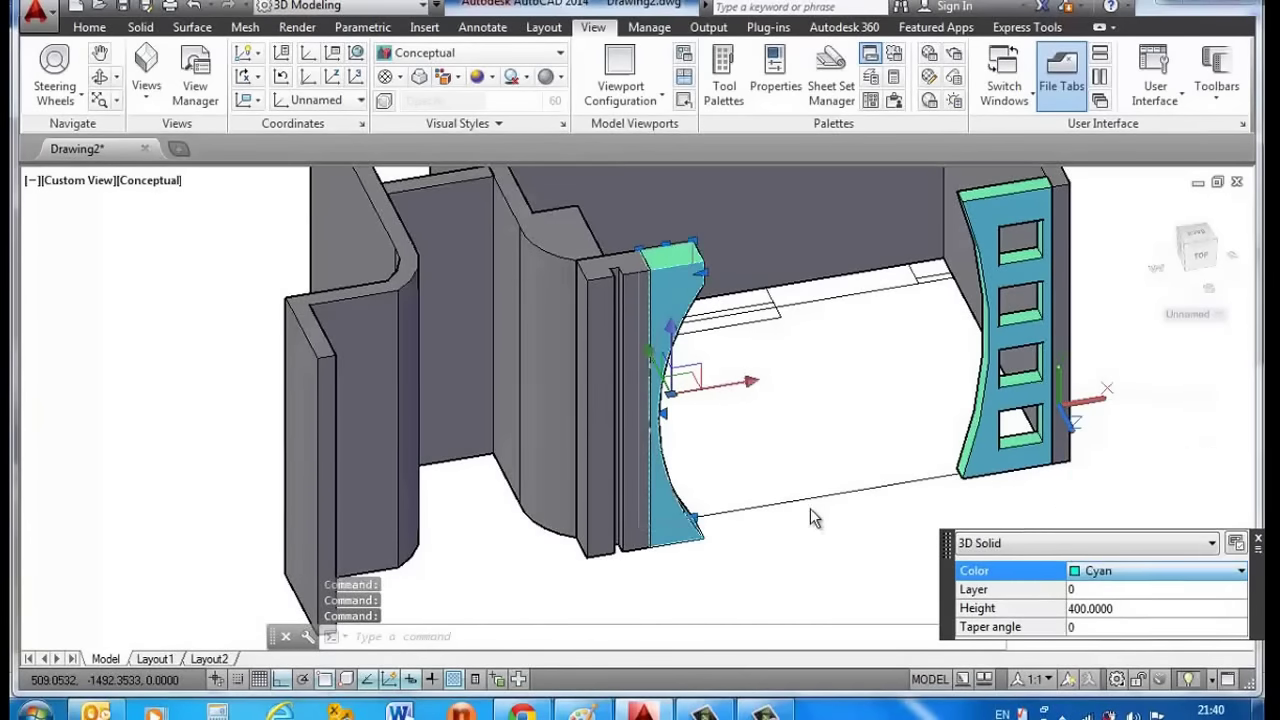
{"action": "key", "text": "Escape"}
{"action": "key", "text": "Escape"}
{"action": "left_click", "coordinate": [582, 712]}
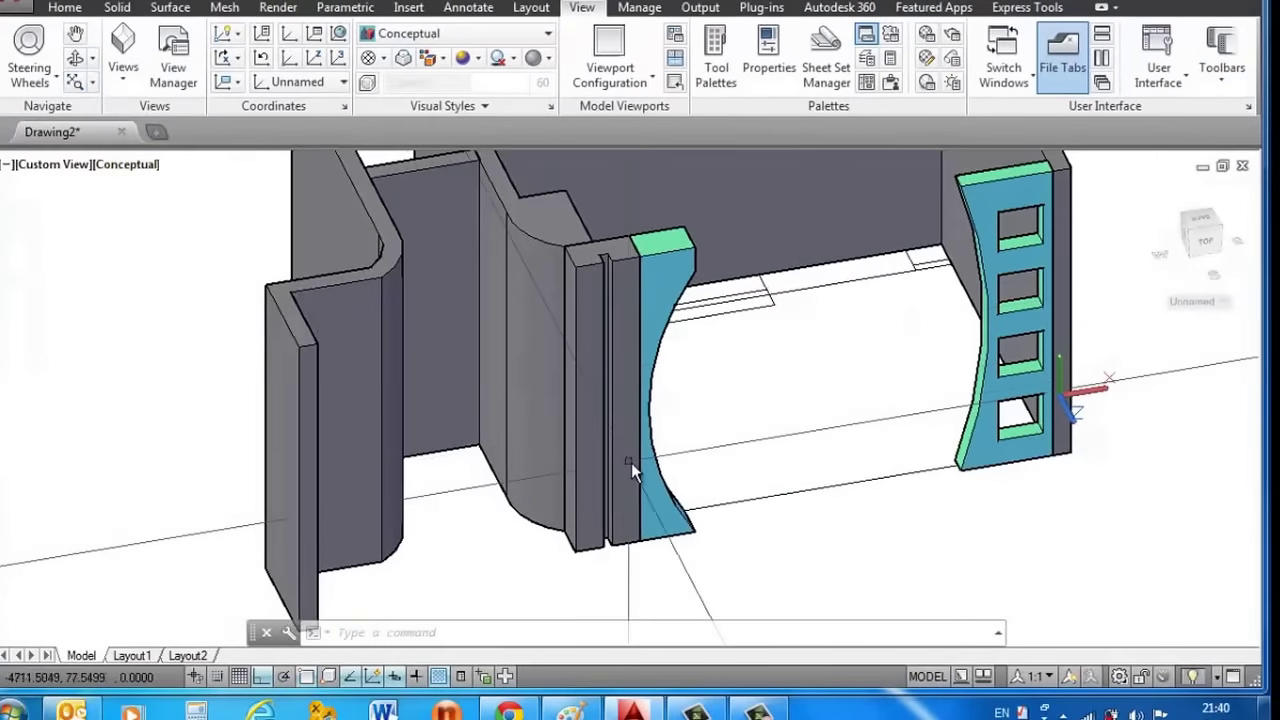
Reset the UCS to World and switch to PLAN top view.
{"action": "type", "text": "ucs"}
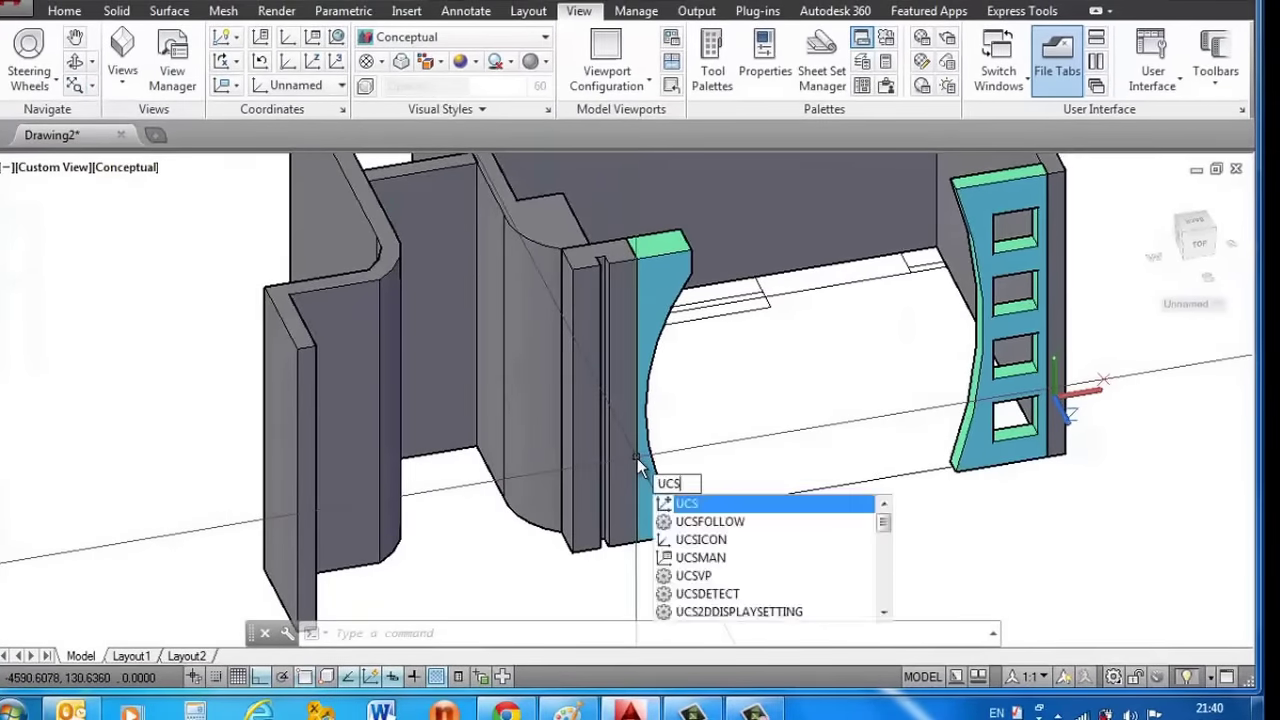
{"action": "key", "text": "Return"}
{"action": "type", "text": "w"}
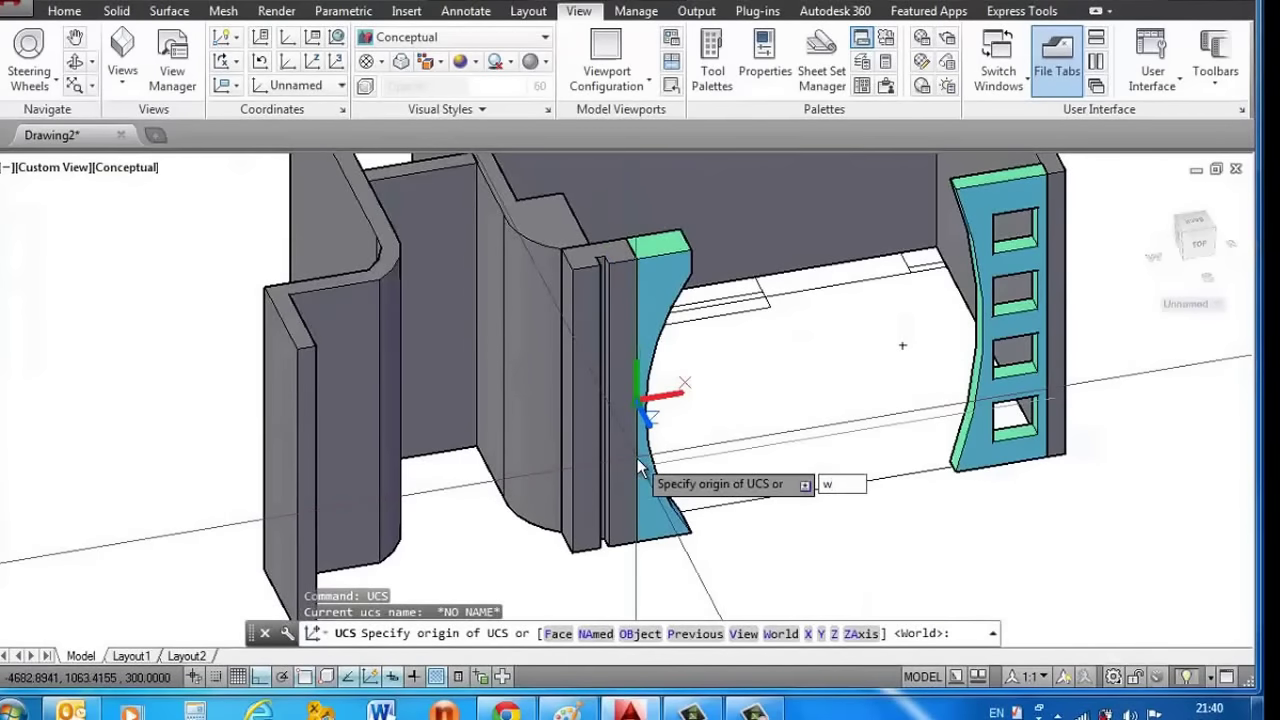
{"action": "key", "text": "Return"}
{"action": "type", "text": "plan"}
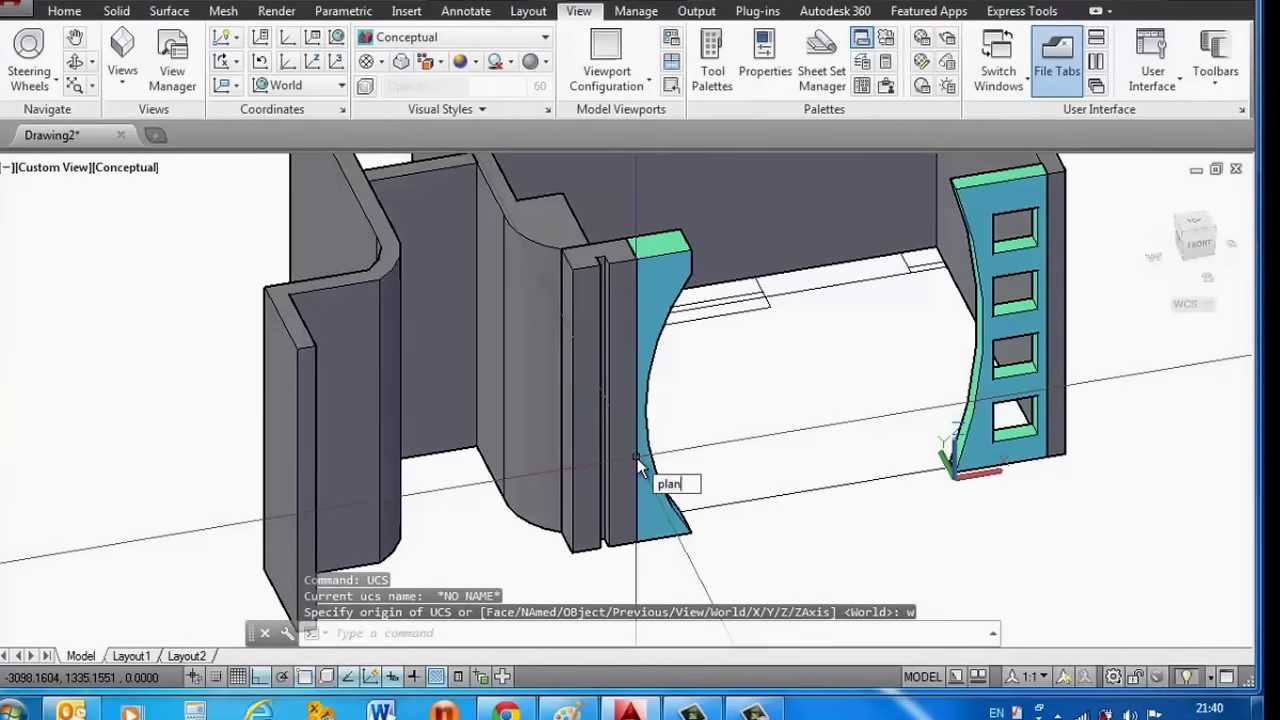
{"action": "key", "text": "Return"}
{"action": "key", "text": "Return"}
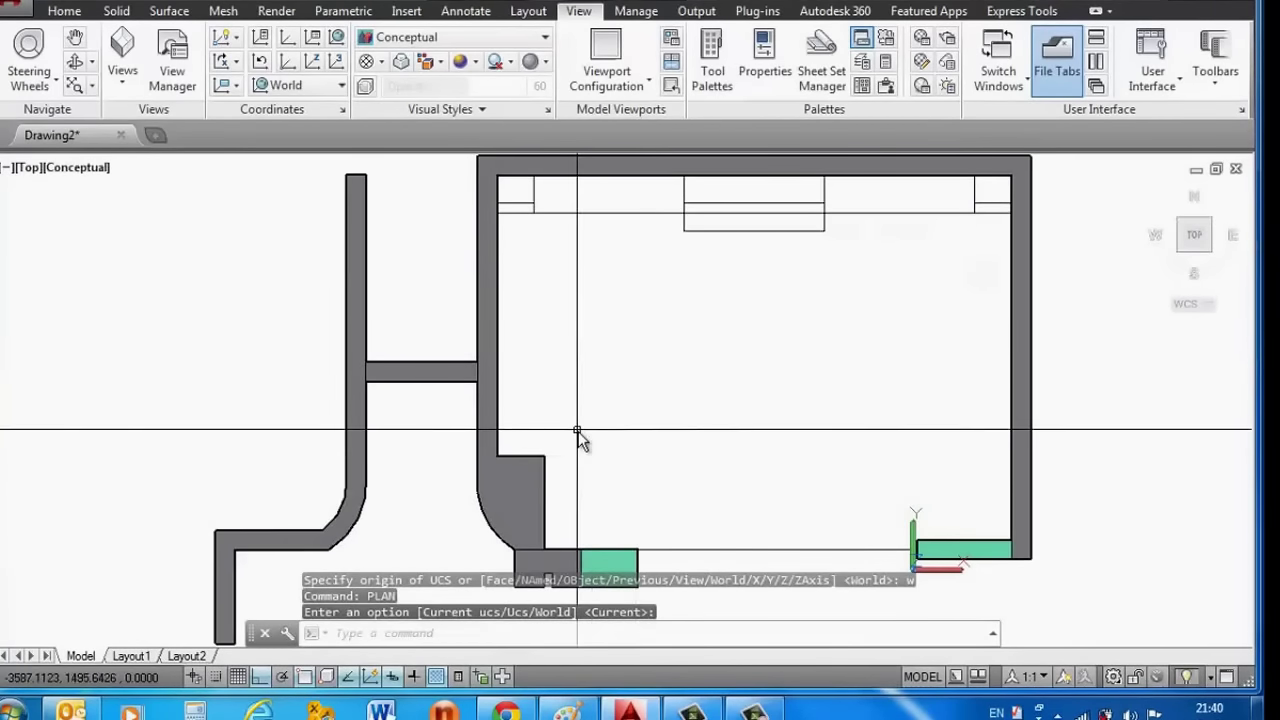
Zoom in and select the stray piece along the bottom wall.
{"action": "scroll", "coordinate": [726, 569], "scroll_direction": "up", "scroll_amount": 2}
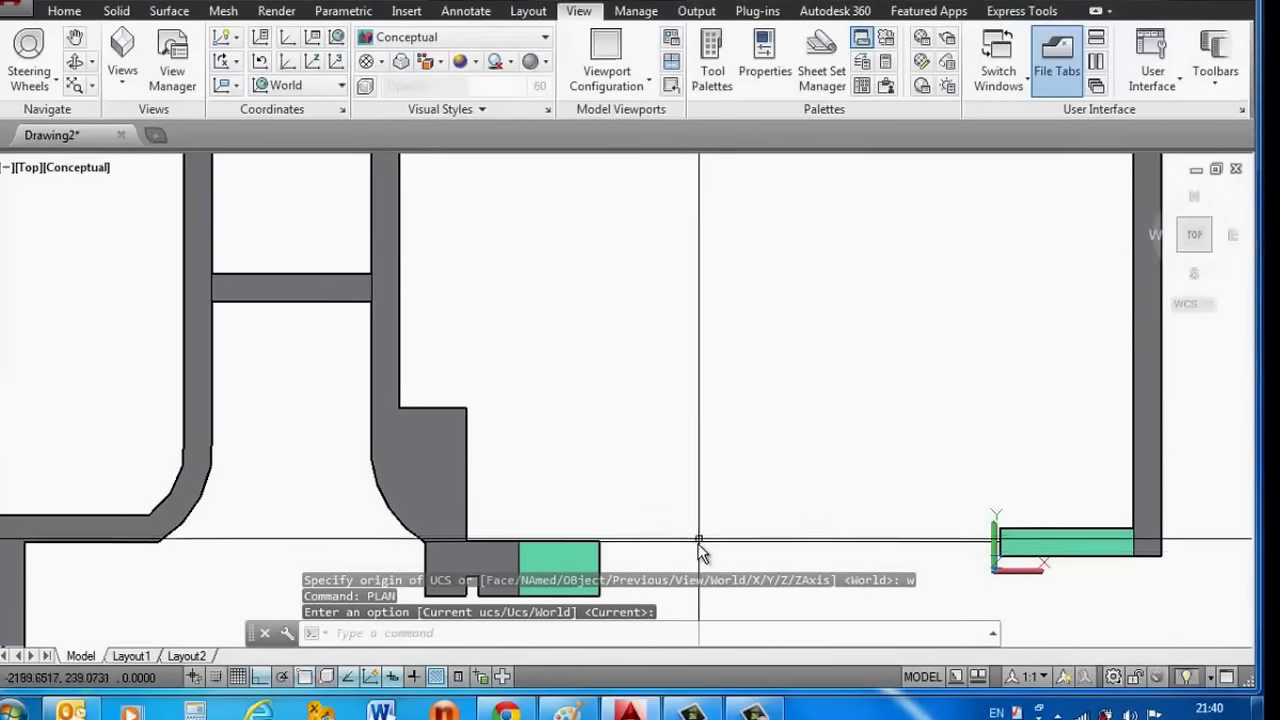
{"action": "left_click", "coordinate": [698, 543]}
{"action": "type", "text": "E"}
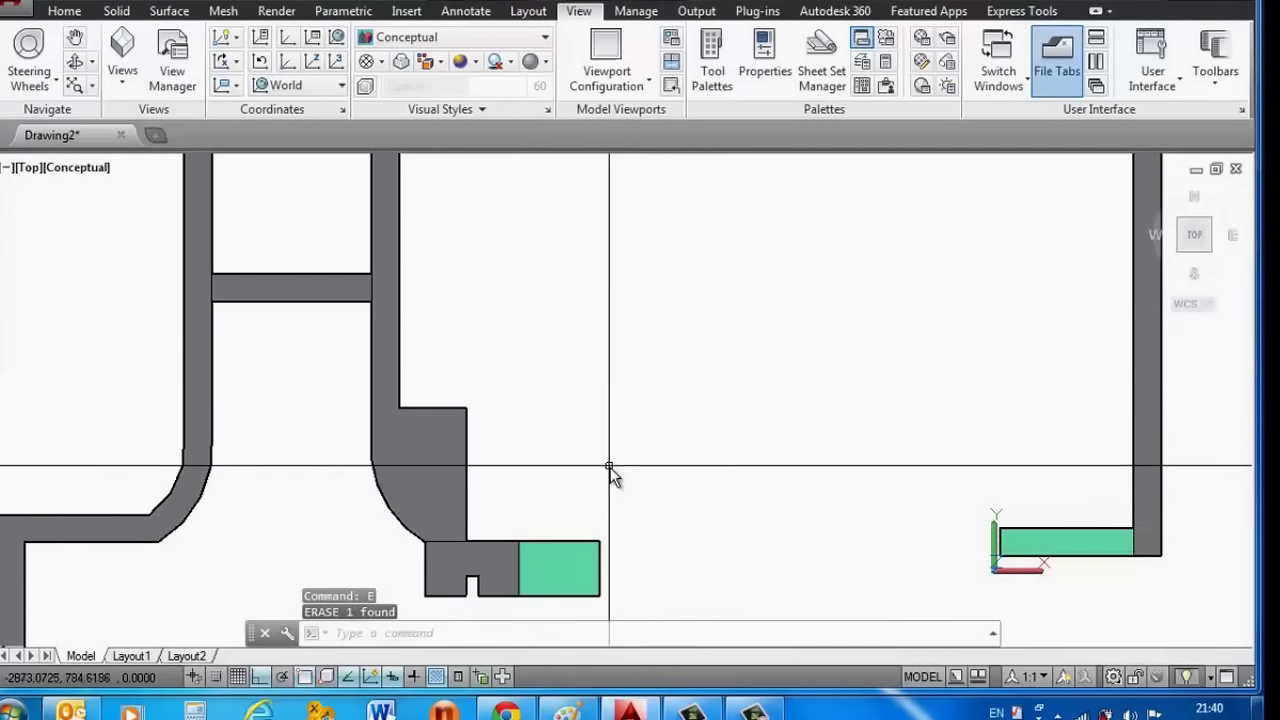
{"action": "left_click", "coordinate": [464, 12]}
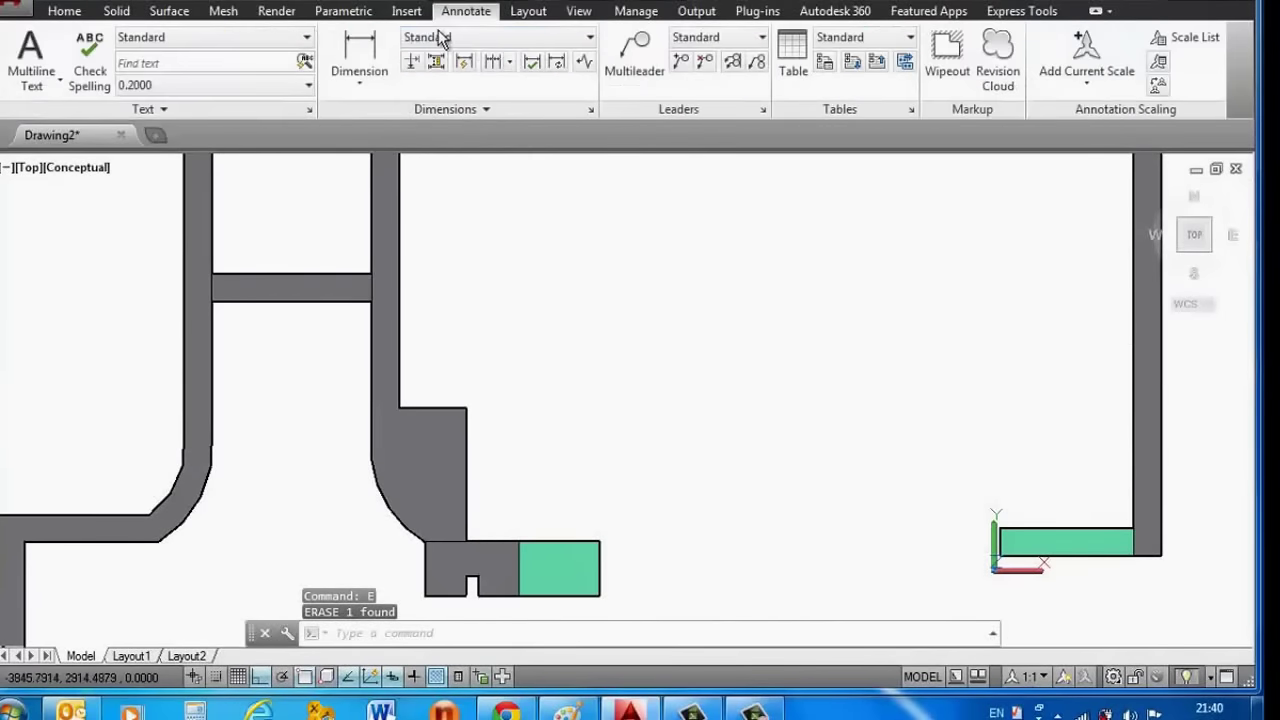
Add a 5000 linear dimension across the room from the block corner to the far wall.
{"action": "left_click", "coordinate": [370, 52]}
{"action": "left_click", "coordinate": [471, 530]}
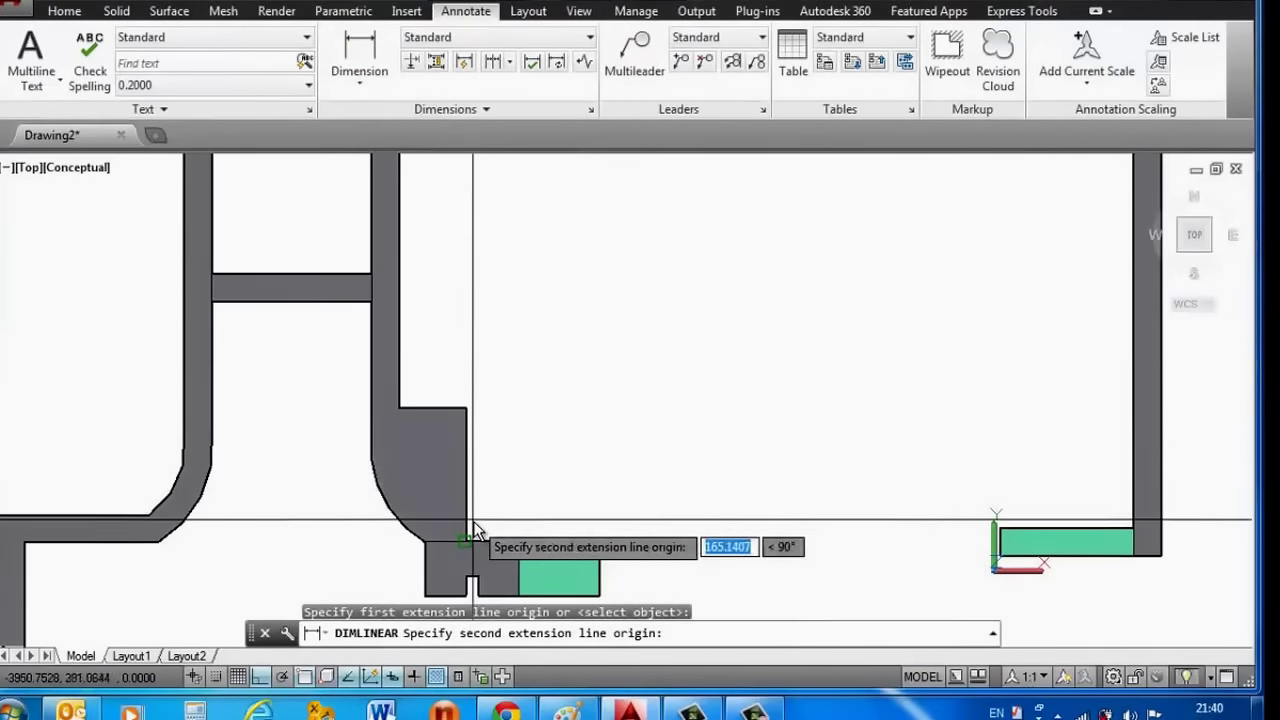
{"action": "scroll", "coordinate": [1133, 537], "scroll_direction": "up", "scroll_amount": 3}
{"action": "left_click", "coordinate": [1133, 535]}
{"action": "scroll", "coordinate": [1003, 470], "scroll_direction": "down", "scroll_amount": 2}
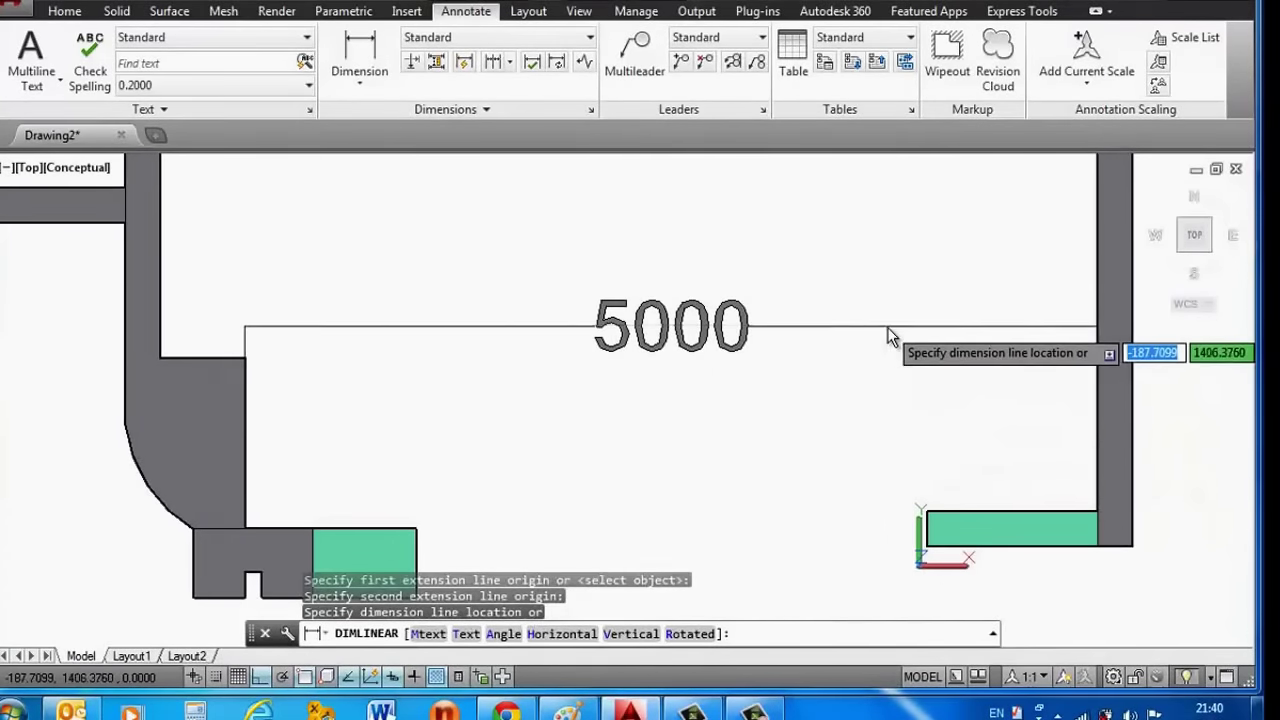
{"action": "left_click", "coordinate": [889, 327]}
Draw a 5000 by 300 rectangle starting at the block corner.
{"action": "type", "text": "c"}
{"action": "scroll", "coordinate": [580, 460], "scroll_direction": "down", "scroll_amount": 1}
{"action": "key", "text": "Return"}
{"action": "scroll", "coordinate": [557, 420], "scroll_direction": "down", "scroll_amount": 3}
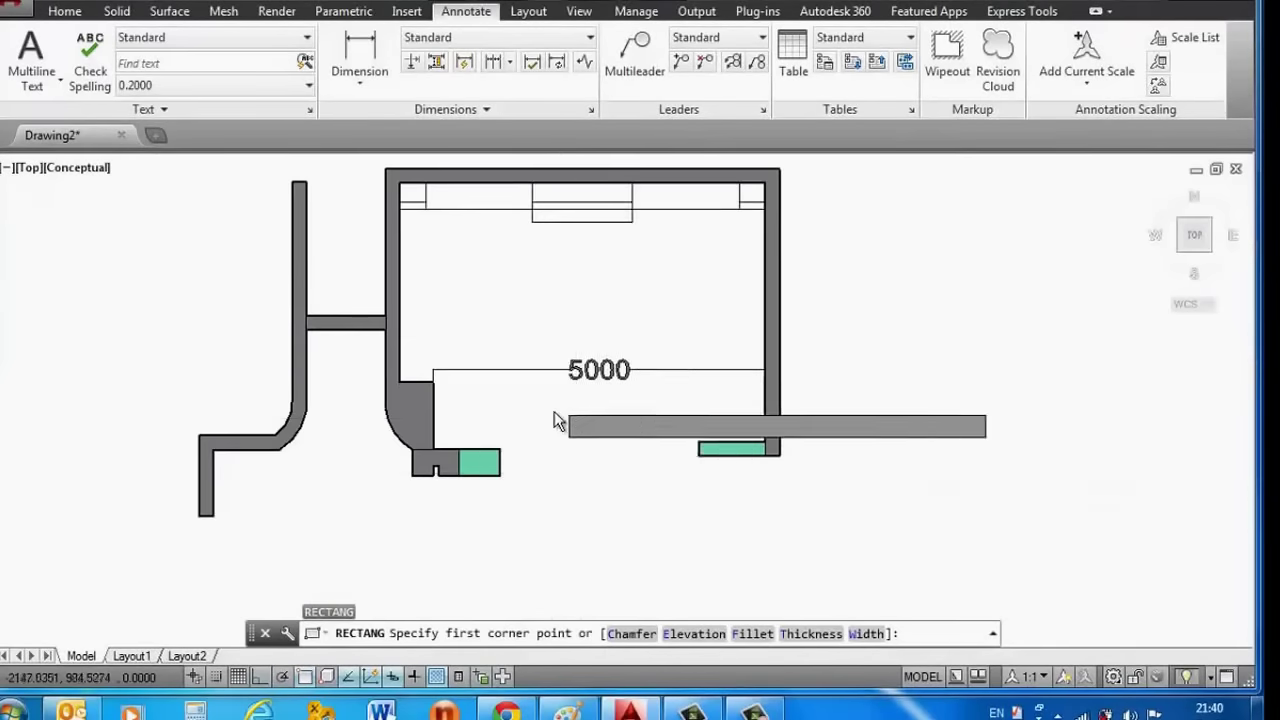
{"action": "left_click", "coordinate": [570, 535]}
{"action": "type", "text": "300"}
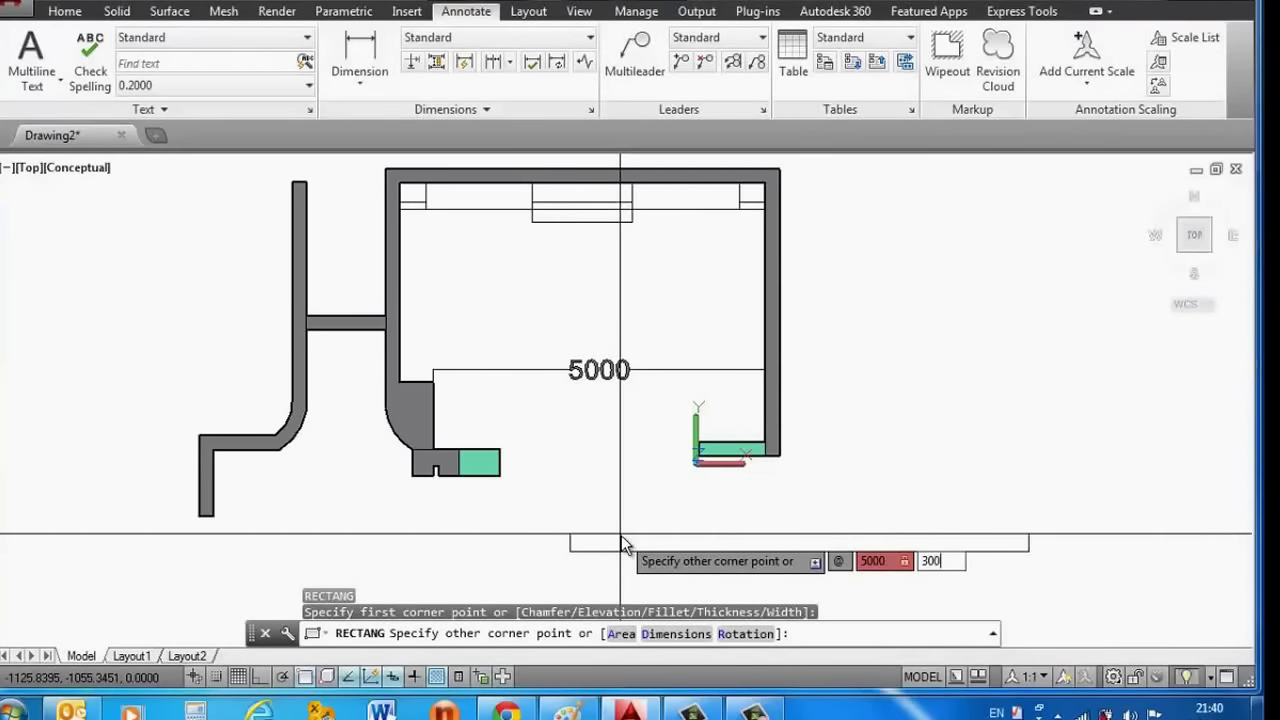
{"action": "key", "text": "Return"}
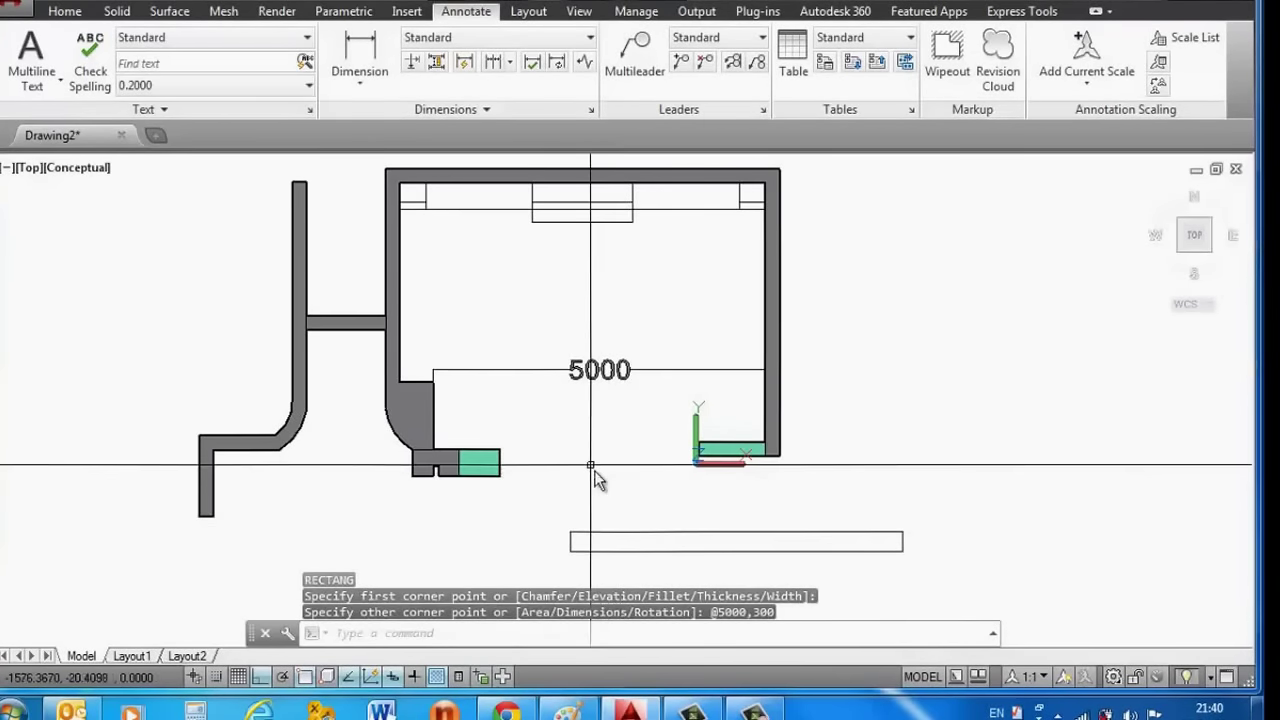
{"action": "type", "text": "m"}
Move the rectangle by its left end onto the niche wall corner.
{"action": "key", "text": "Return"}
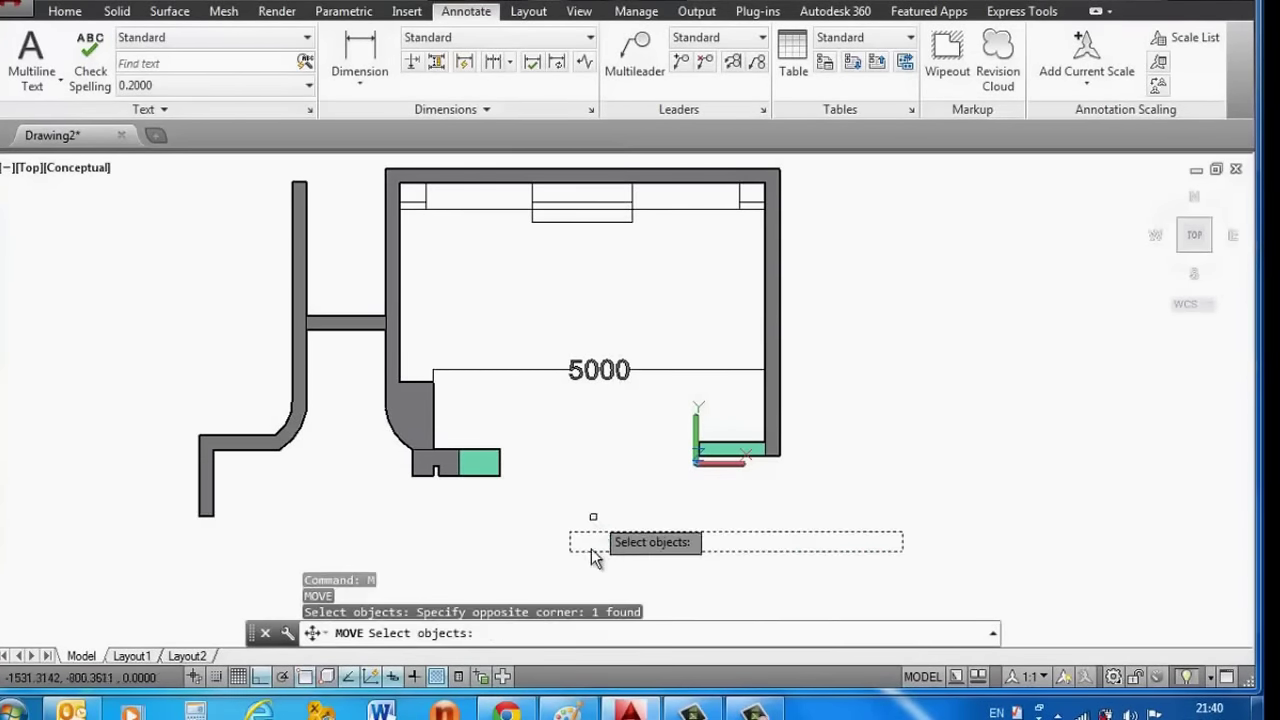
{"action": "key", "text": "Return"}
{"action": "left_click", "coordinate": [571, 542]}
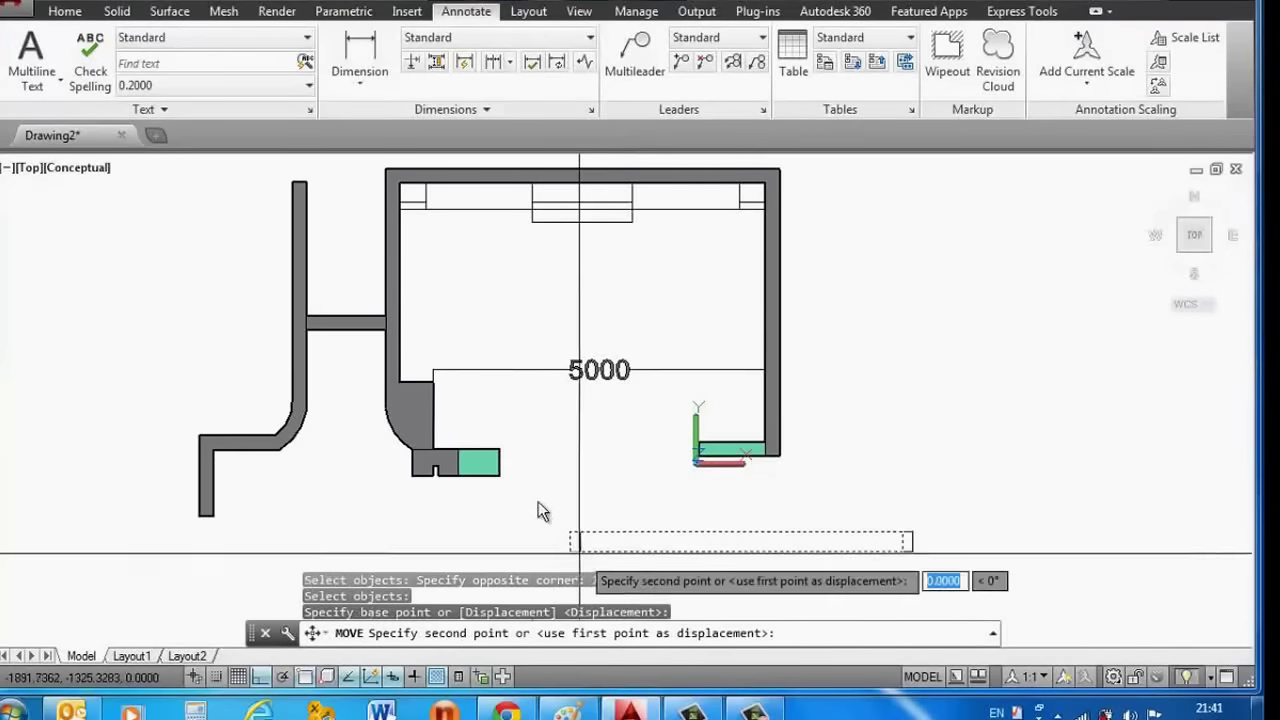
{"action": "scroll", "coordinate": [436, 448], "scroll_direction": "up", "scroll_amount": 3}
{"action": "left_click", "coordinate": [427, 441]}
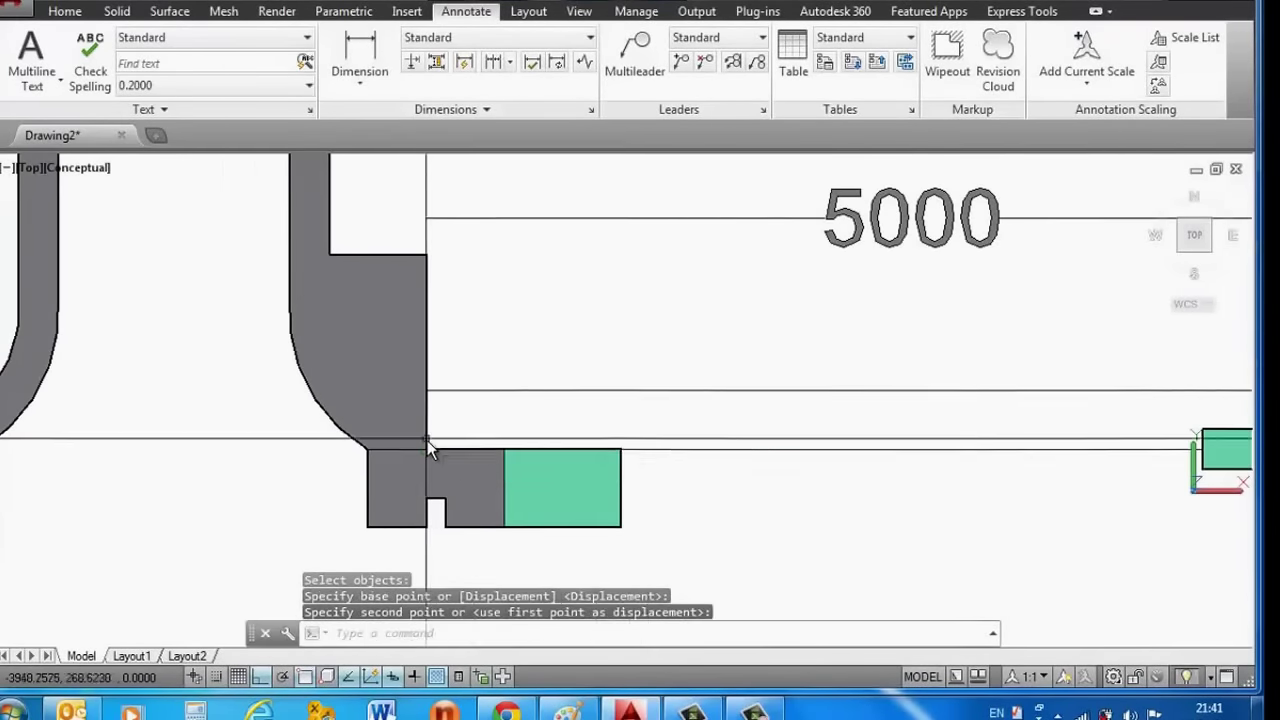
{"action": "scroll", "coordinate": [548, 538], "scroll_direction": "down", "scroll_amount": 3}
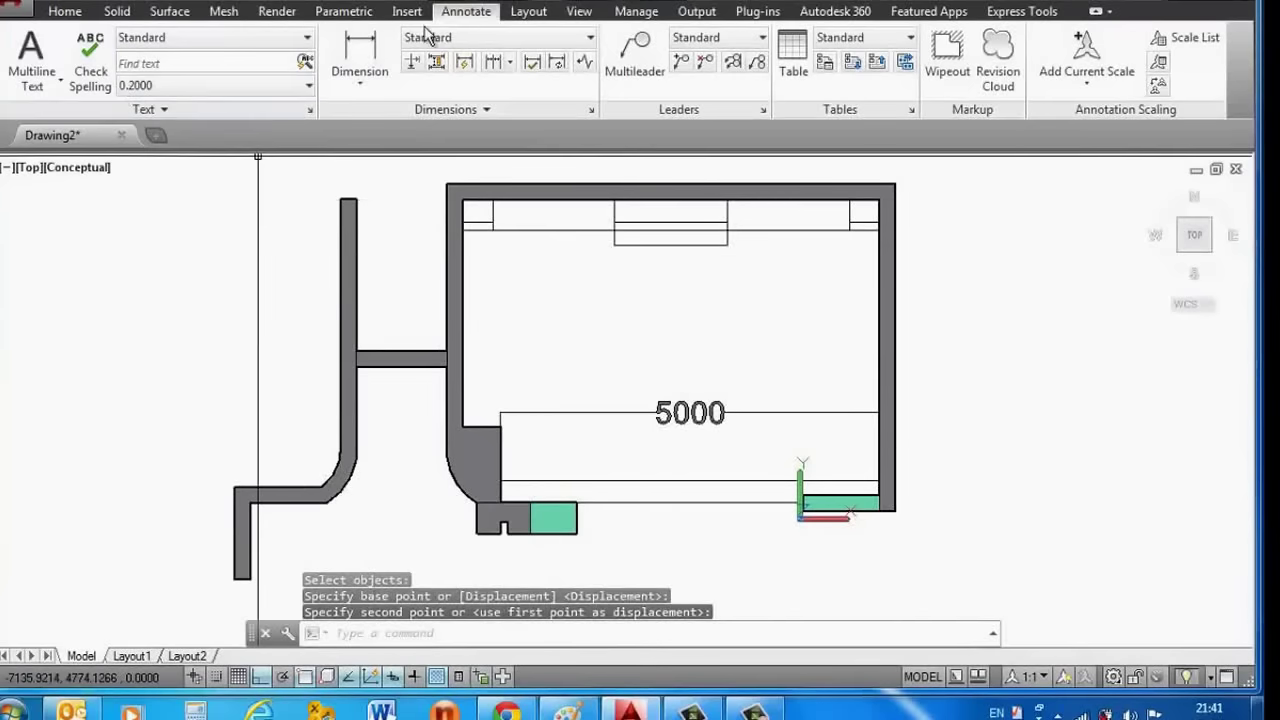
{"action": "left_click", "coordinate": [579, 13]}
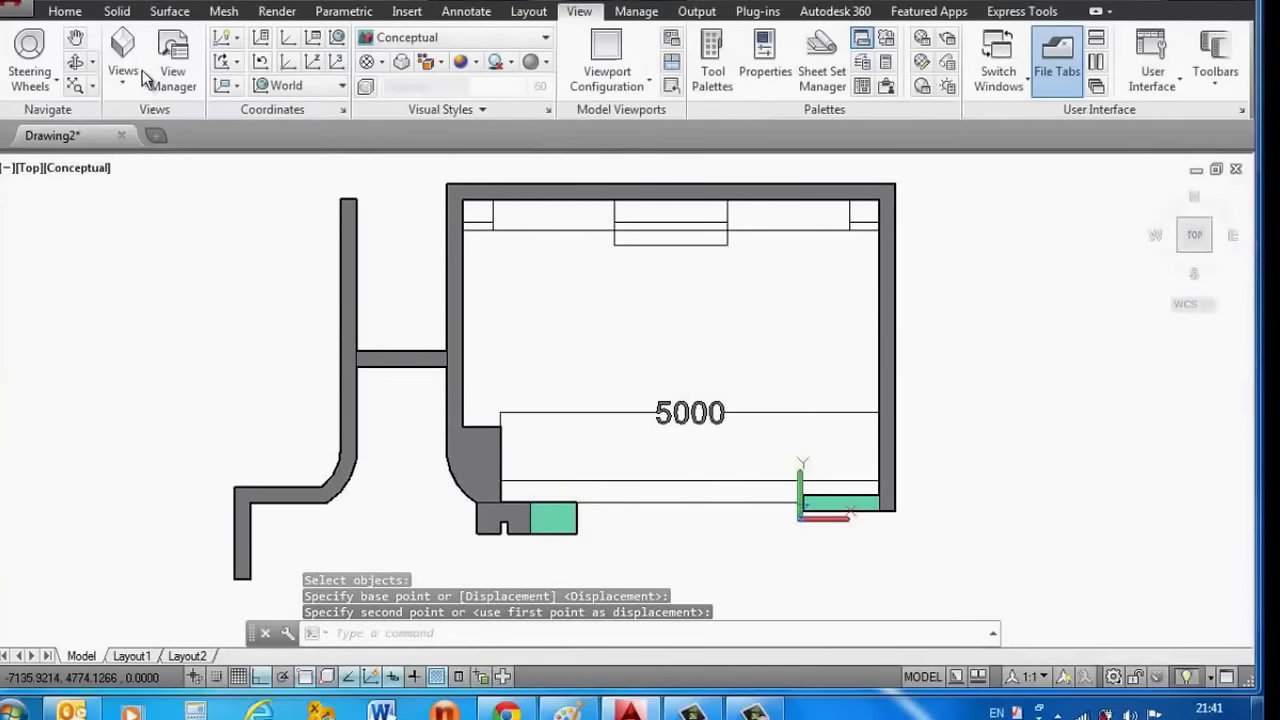
Orbit the room into an isometric 3D view.
{"action": "left_click", "coordinate": [76, 64]}
{"action": "mouse_move", "coordinate": [646, 449]}
{"action": "left_mouse_down"}
{"action": "mouse_move", "coordinate": [651, 350]}
{"action": "mouse_move", "coordinate": [810, 404]}
{"action": "mouse_move", "coordinate": [713, 263]}
{"action": "left_mouse_up"}
{"action": "right_click", "coordinate": [713, 263]}
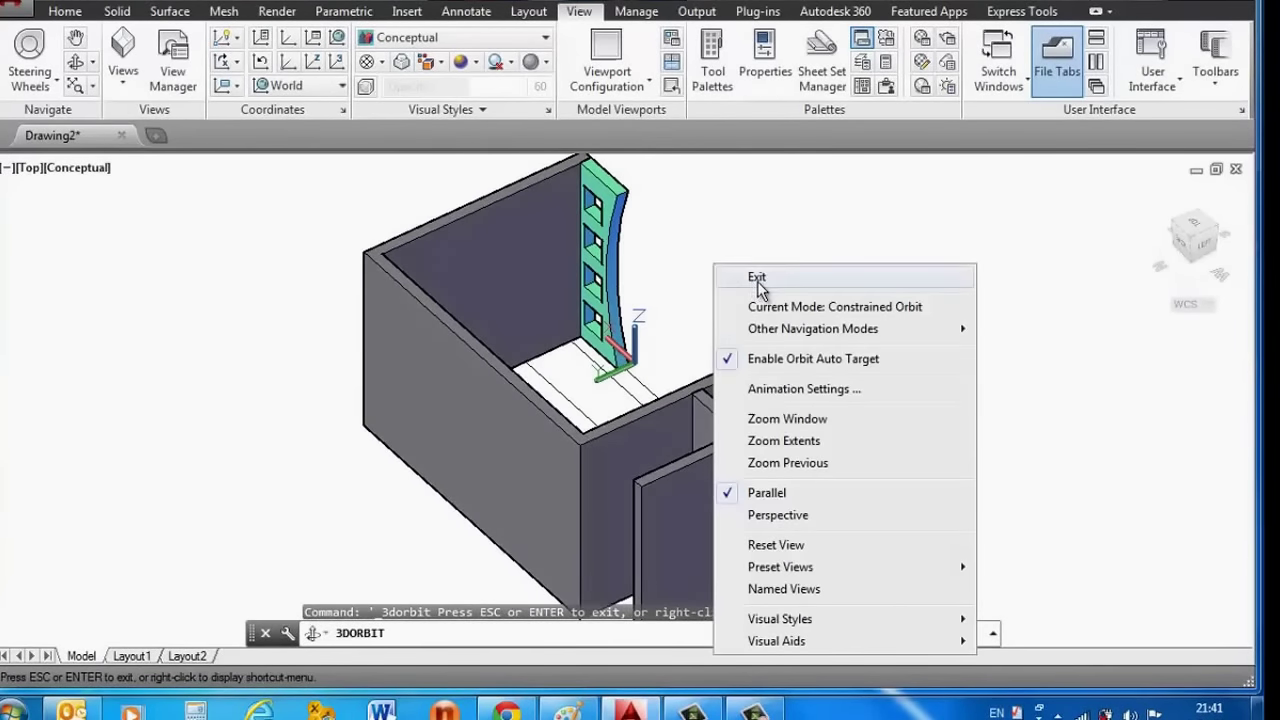
{"action": "left_click", "coordinate": [757, 278]}
Move the floor rectangle, using its corner at the panel base as the base point.
{"action": "type", "text": "m"}
{"action": "key", "text": "Return"}
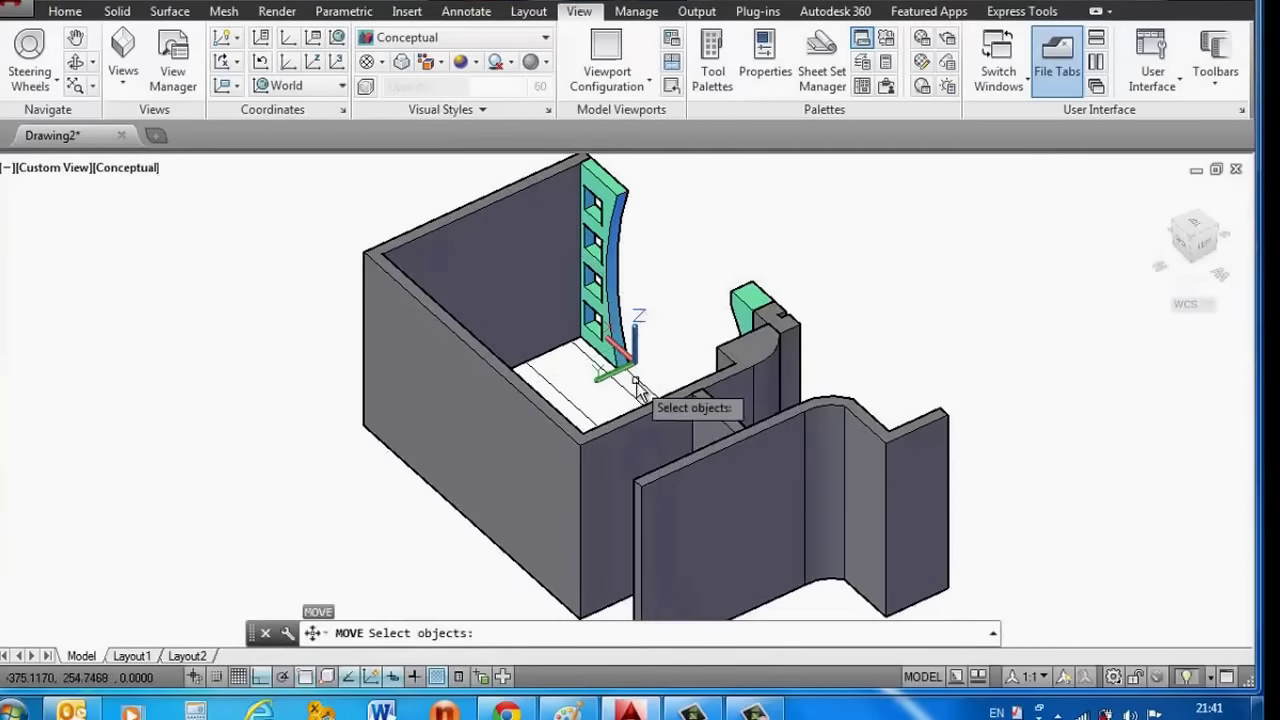
{"action": "left_click", "coordinate": [597, 362]}
{"action": "key", "text": "Return"}
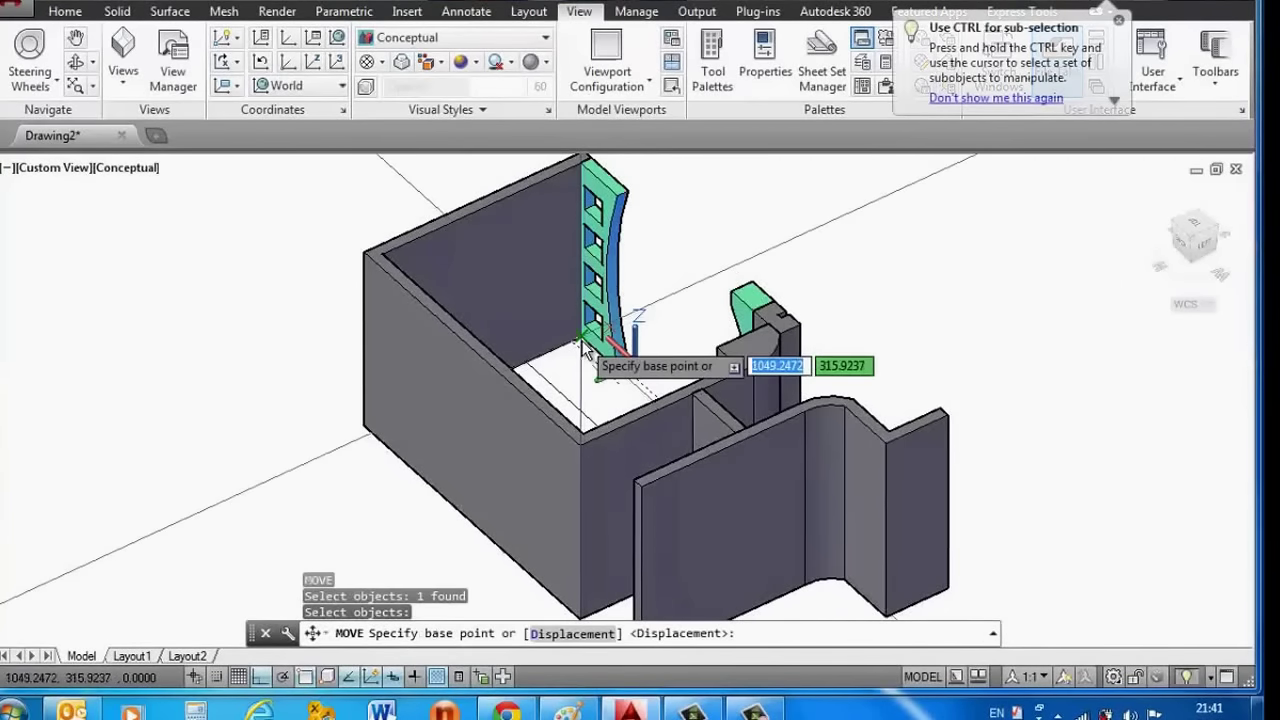
{"action": "scroll", "coordinate": [586, 345], "scroll_direction": "up", "scroll_amount": 3}
{"action": "scroll", "coordinate": [588, 341], "scroll_direction": "up", "scroll_amount": 2}
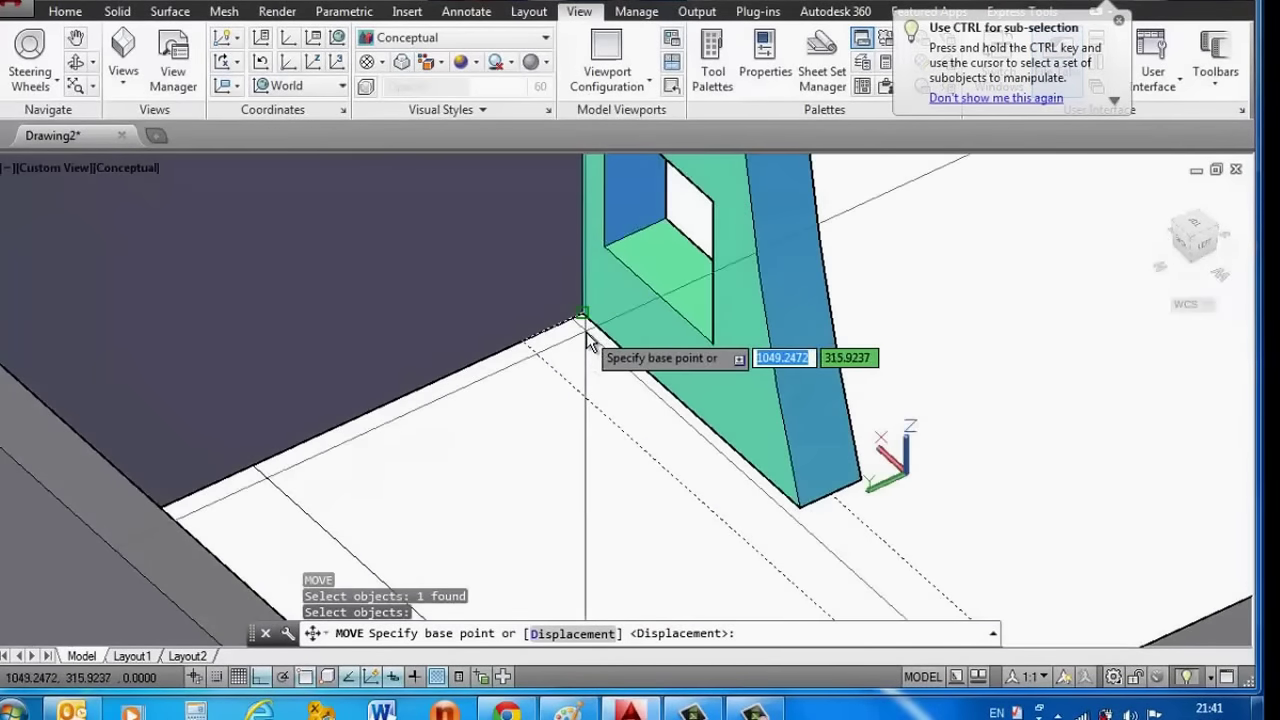
{"action": "left_click", "coordinate": [586, 340]}
{"action": "scroll", "coordinate": [600, 385], "scroll_direction": "down", "scroll_amount": 4}
{"action": "scroll", "coordinate": [608, 232], "scroll_direction": "up", "scroll_amount": 5}
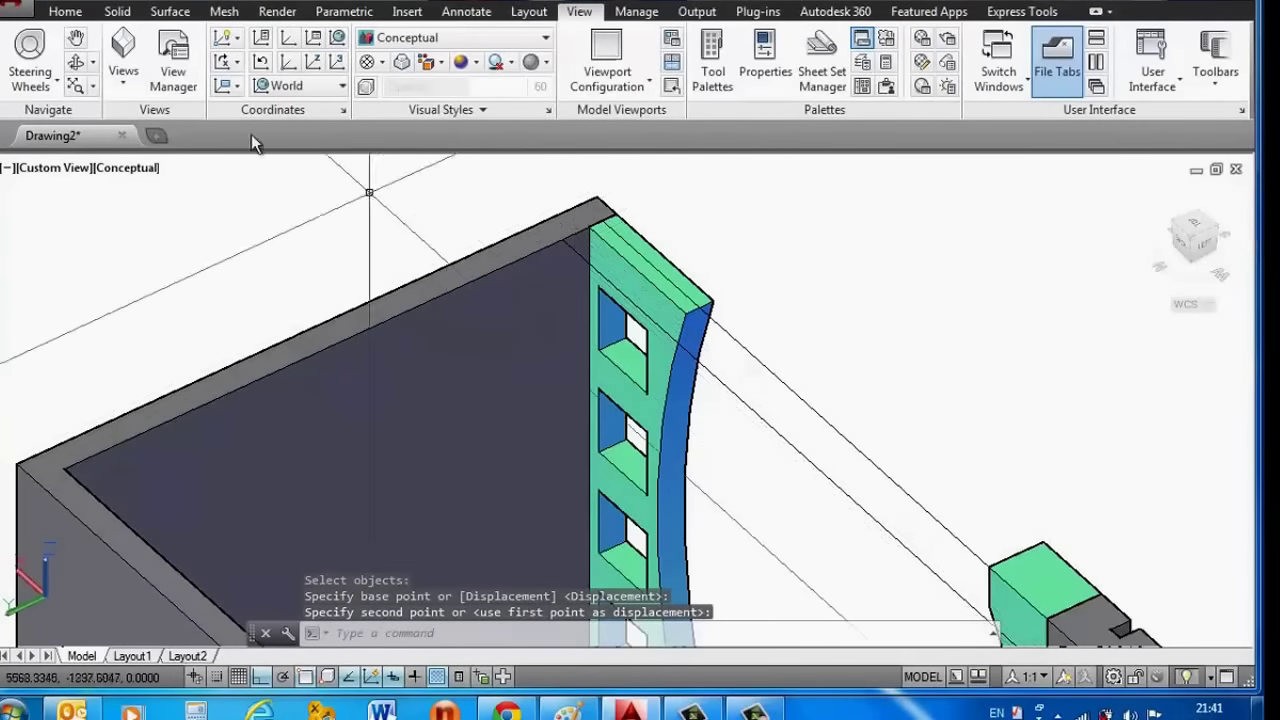
Orbit to view the room from the other side.
{"action": "left_click", "coordinate": [75, 68]}
{"action": "mouse_move", "coordinate": [566, 251]}
{"action": "left_mouse_down"}
{"action": "mouse_move", "coordinate": [613, 277]}
{"action": "mouse_move", "coordinate": [556, 310]}
{"action": "left_mouse_up"}
{"action": "right_click", "coordinate": [556, 310]}
{"action": "left_click", "coordinate": [580, 310]}
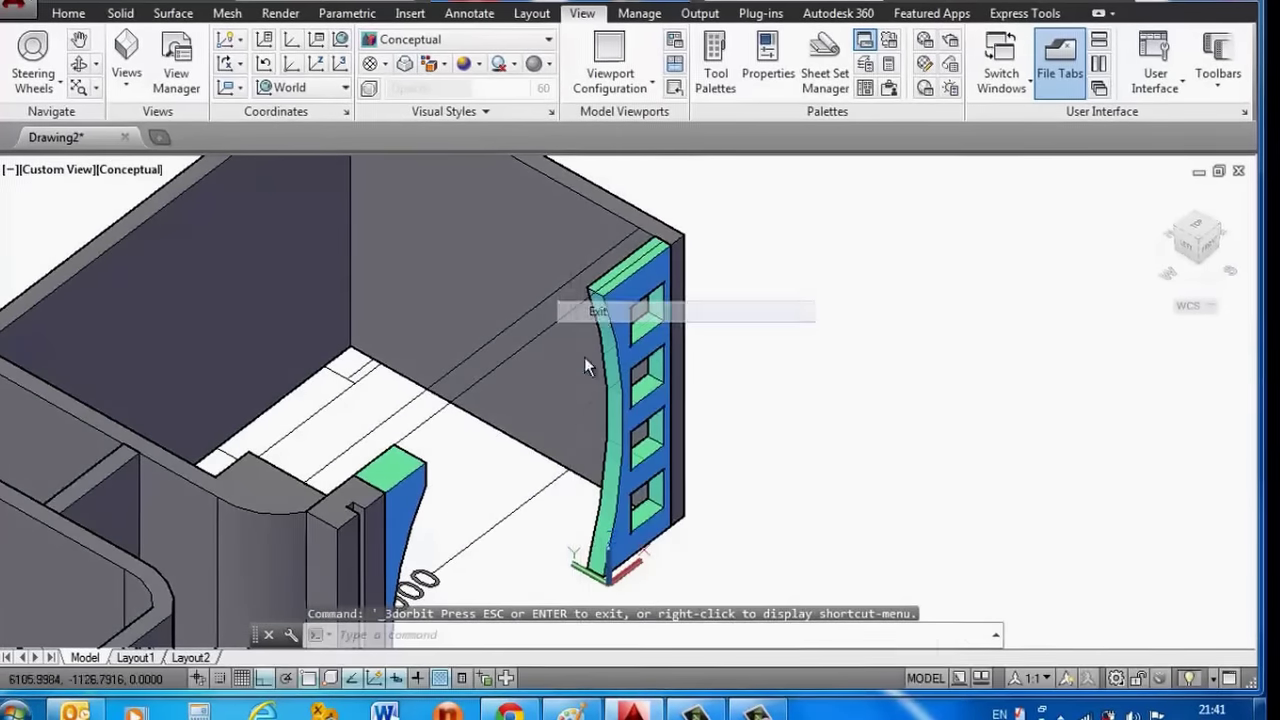
{"action": "left_click", "coordinate": [572, 712]}
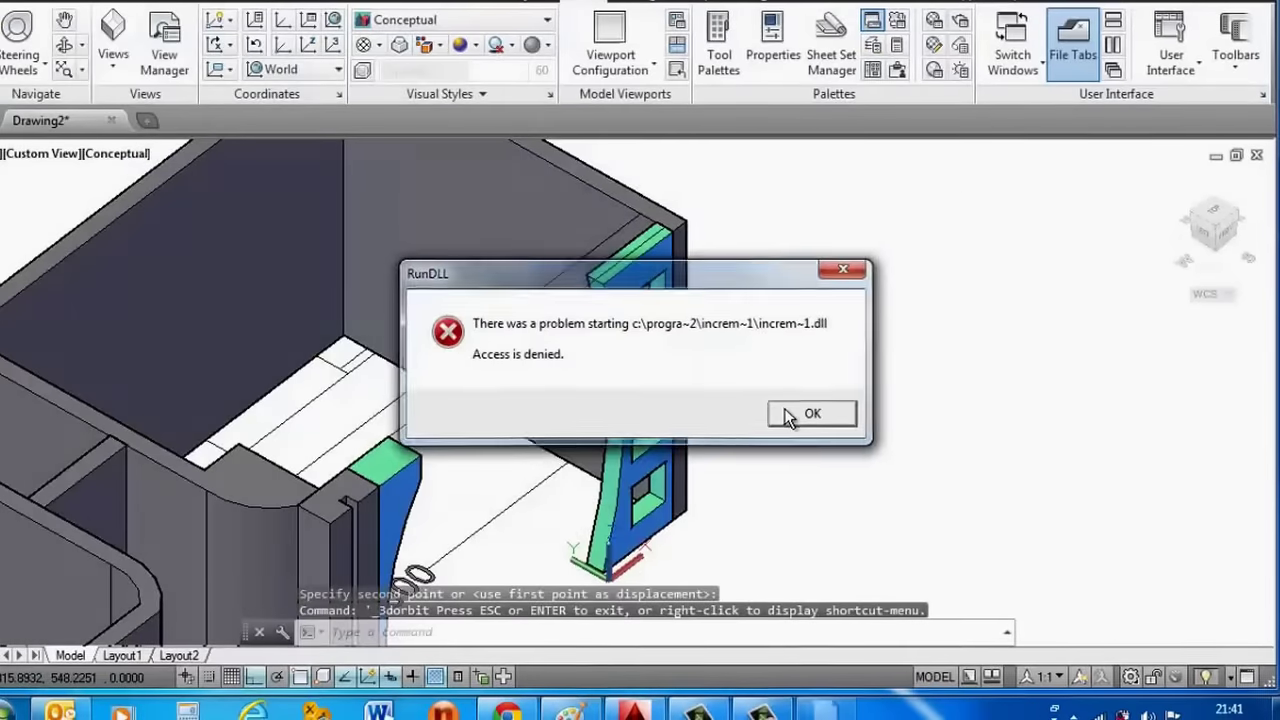
{"action": "left_click", "coordinate": [789, 413]}
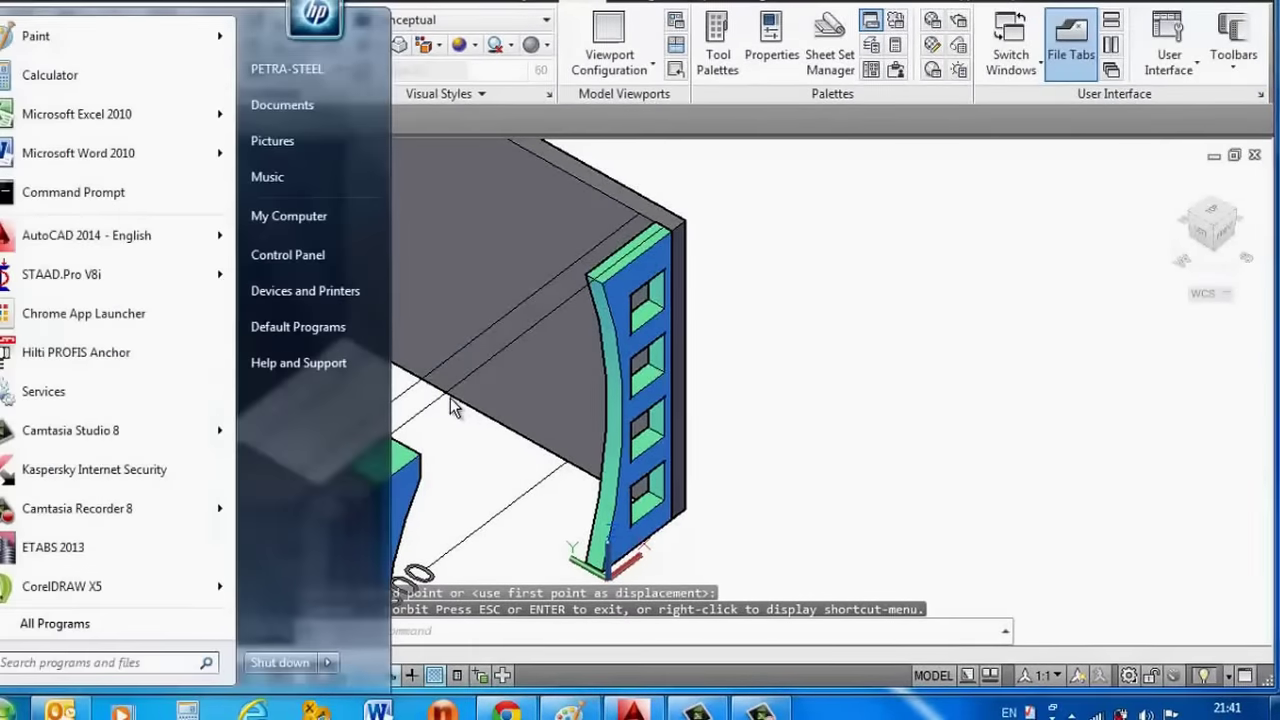
{"action": "key", "text": "Escape"}
Extrude the raised rectangle 400 into a beam with EXT.
{"action": "type", "text": "ext"}
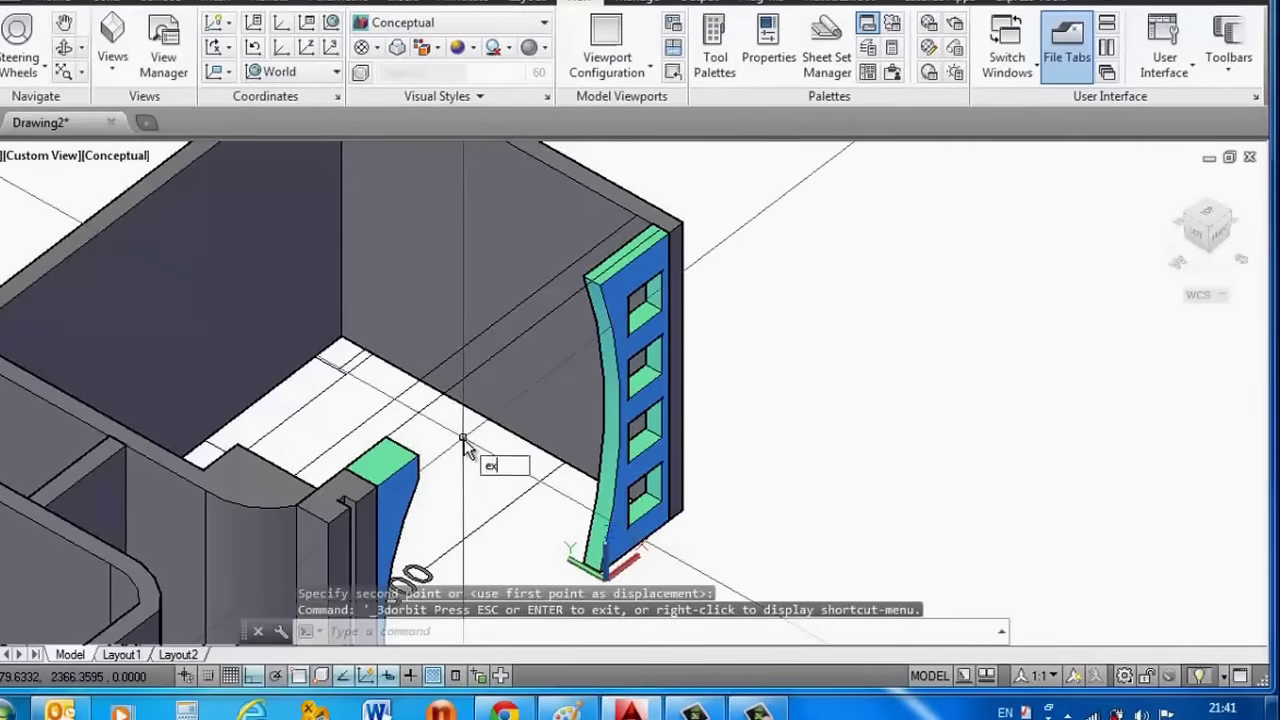
{"action": "key", "text": "Return"}
{"action": "left_click", "coordinate": [422, 418]}
{"action": "key", "text": "Return"}
{"action": "type", "text": "400"}
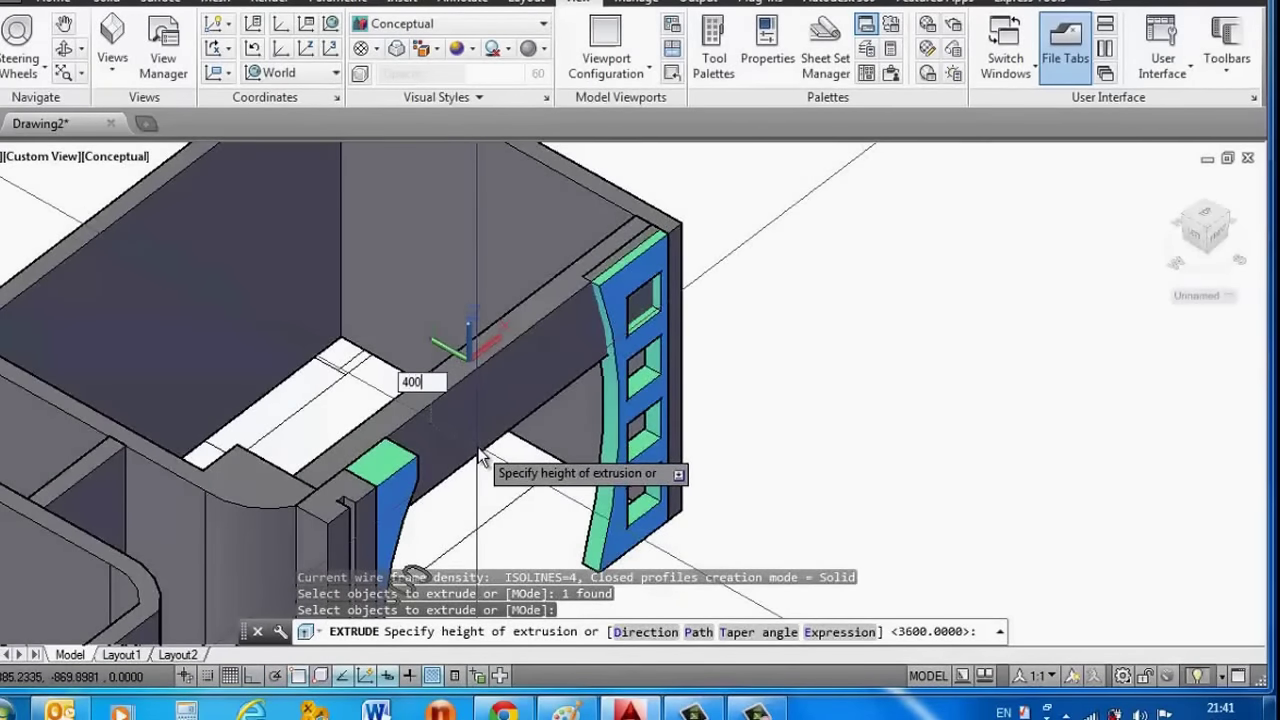
{"action": "key", "text": "Return"}
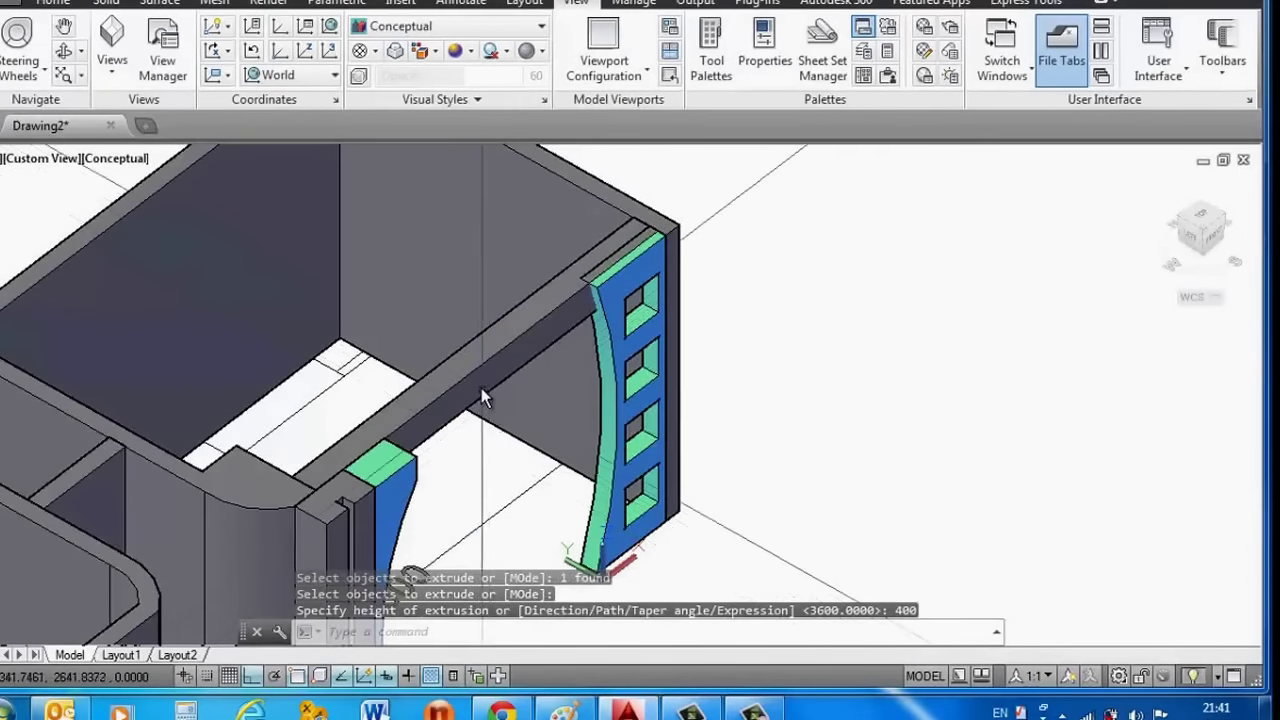
Set the new beam's colour to Cyan through Quick Properties.
{"action": "left_click", "coordinate": [479, 383]}
{"action": "right_click", "coordinate": [478, 384]}
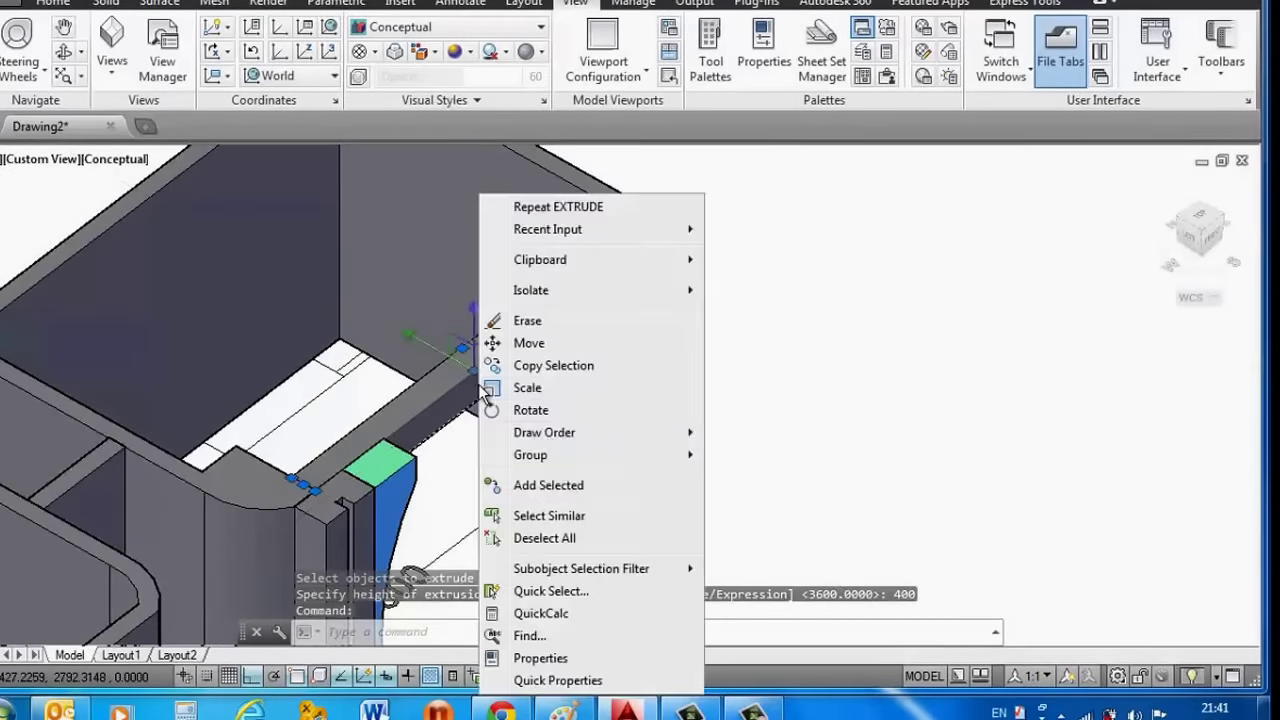
{"action": "left_click", "coordinate": [609, 681]}
{"action": "left_click", "coordinate": [845, 562]}
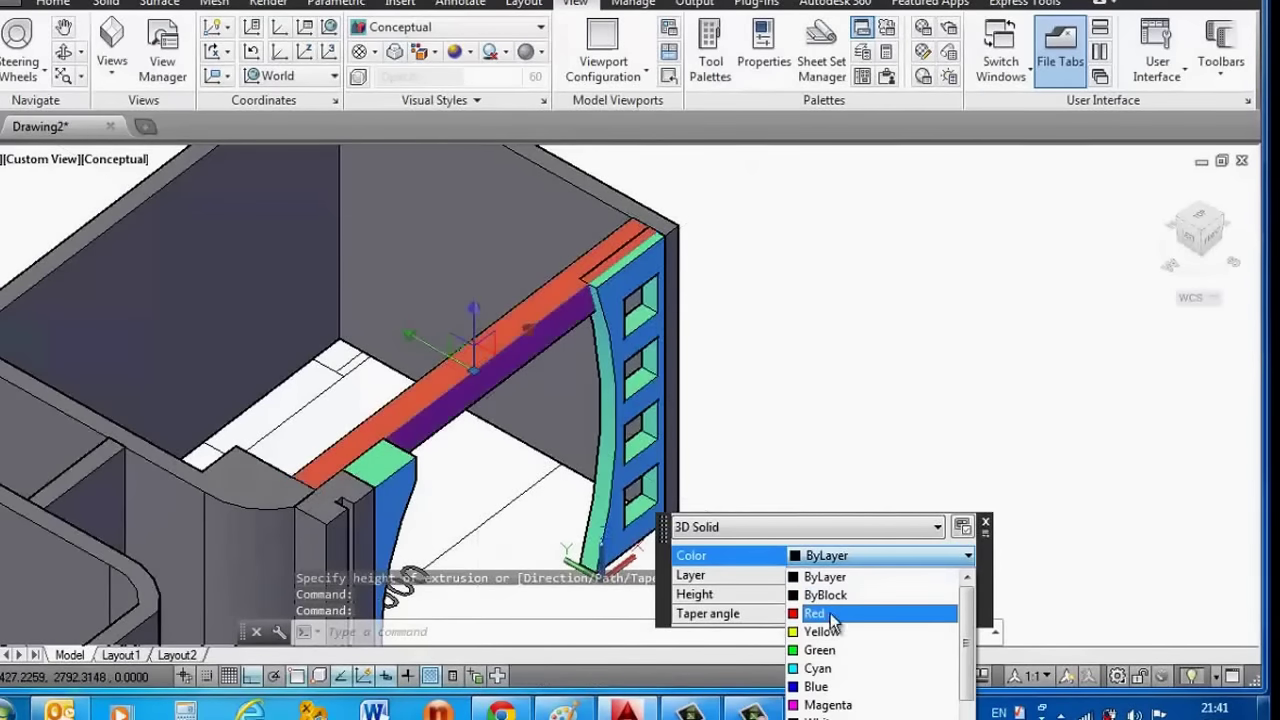
{"action": "left_click", "coordinate": [828, 648]}
{"action": "key", "text": "Escape"}
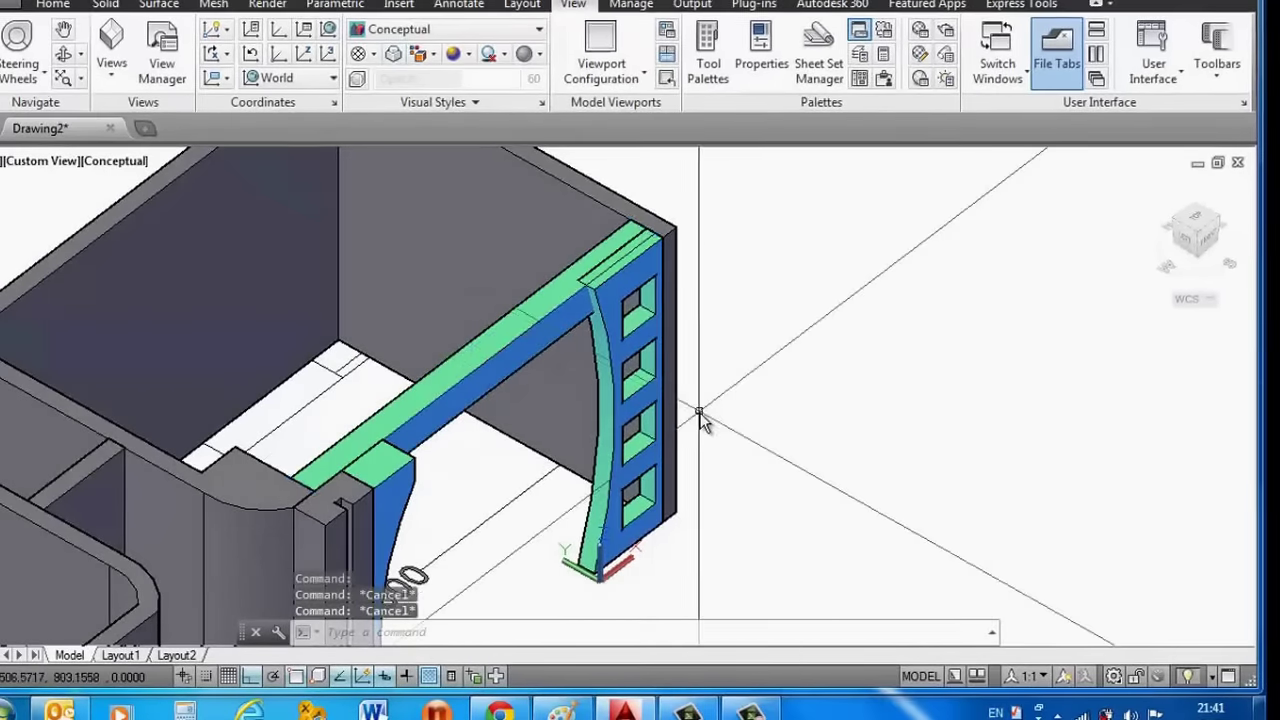
{"action": "mouse_move", "coordinate": [498, 289]}
{"action": "middle_mouse_down", "text": "shift"}
{"action": "mouse_move", "coordinate": [423, 254]}
{"action": "mouse_move", "coordinate": [254, 249]}
{"action": "mouse_move", "coordinate": [509, 274]}
{"action": "mouse_move", "coordinate": [498, 273]}
{"action": "mouse_move", "coordinate": [530, 313]}
{"action": "mouse_move", "coordinate": [554, 284]}
{"action": "middle_mouse_up", "text": "shift"}
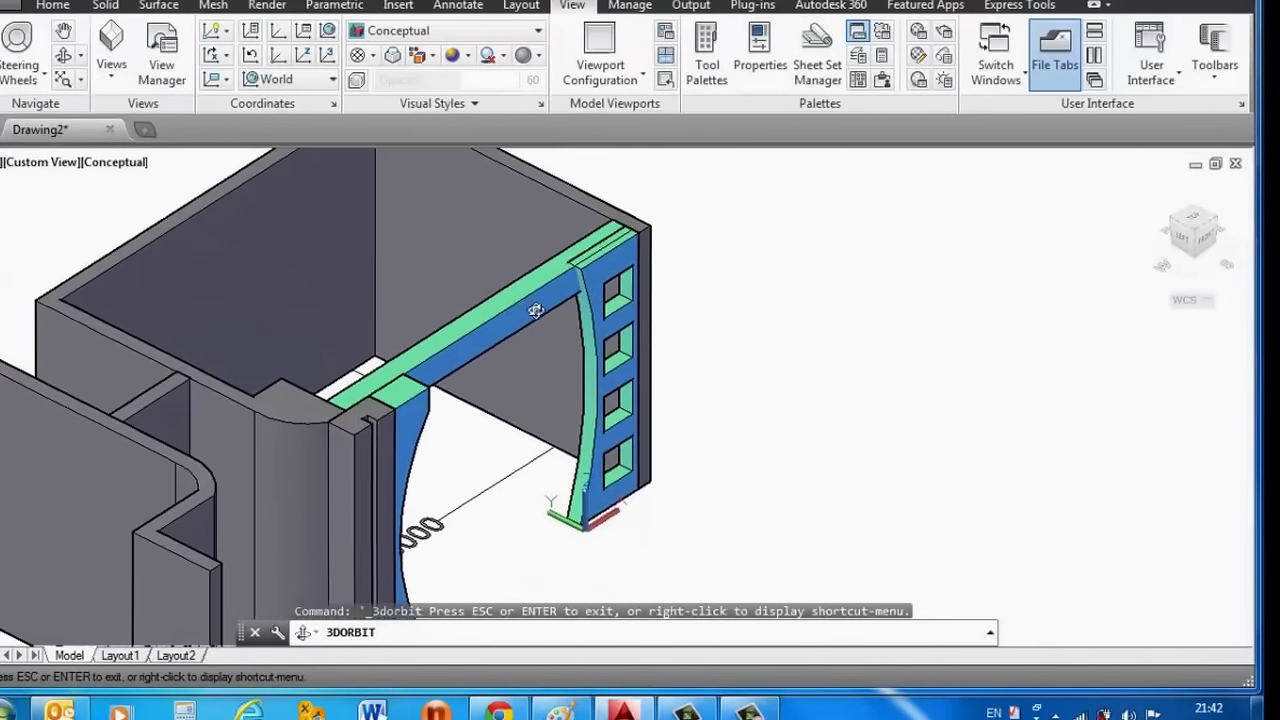
{"action": "scroll", "coordinate": [560, 270], "scroll_direction": "up", "scroll_amount": 3}
{"action": "middle_click_drag", "start_coordinate": [637, 278], "coordinate": [631, 280], "text": "shift"}
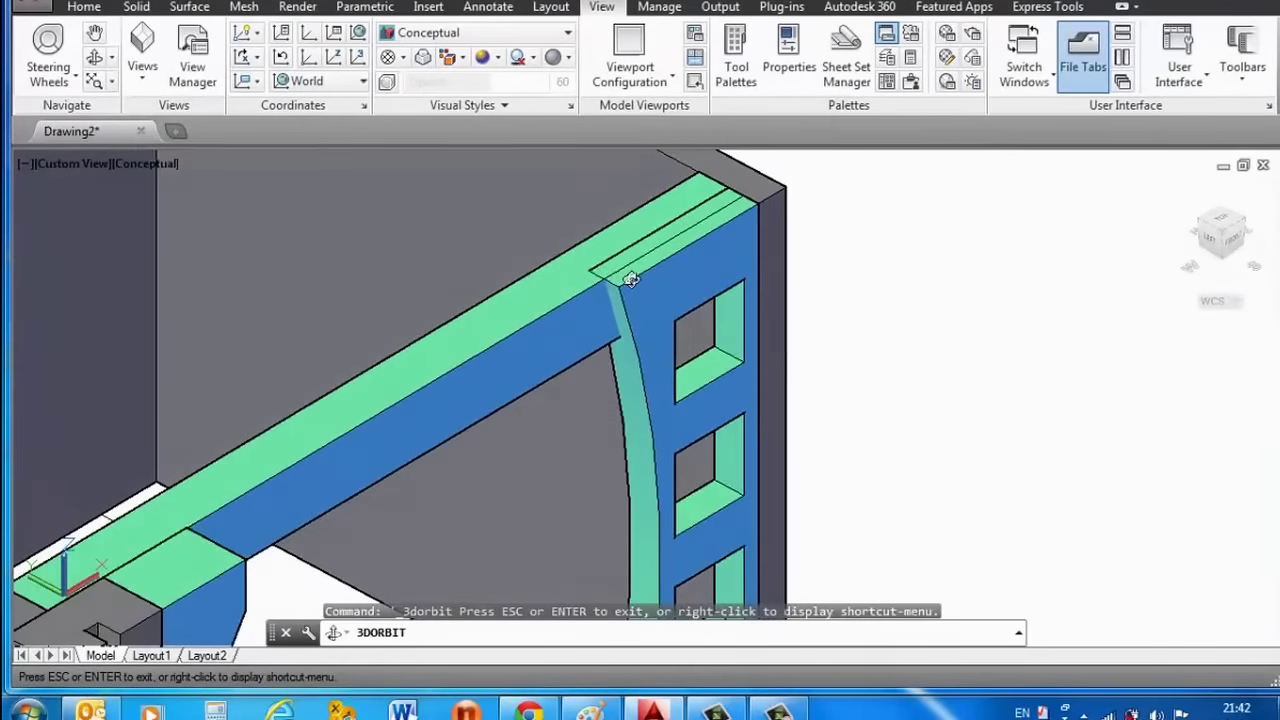
{"action": "scroll", "coordinate": [625, 285], "scroll_direction": "down", "scroll_amount": 2}
{"action": "scroll", "coordinate": [618, 290], "scroll_direction": "down", "scroll_amount": 2}
{"action": "scroll", "coordinate": [611, 296], "scroll_direction": "down", "scroll_amount": 2}
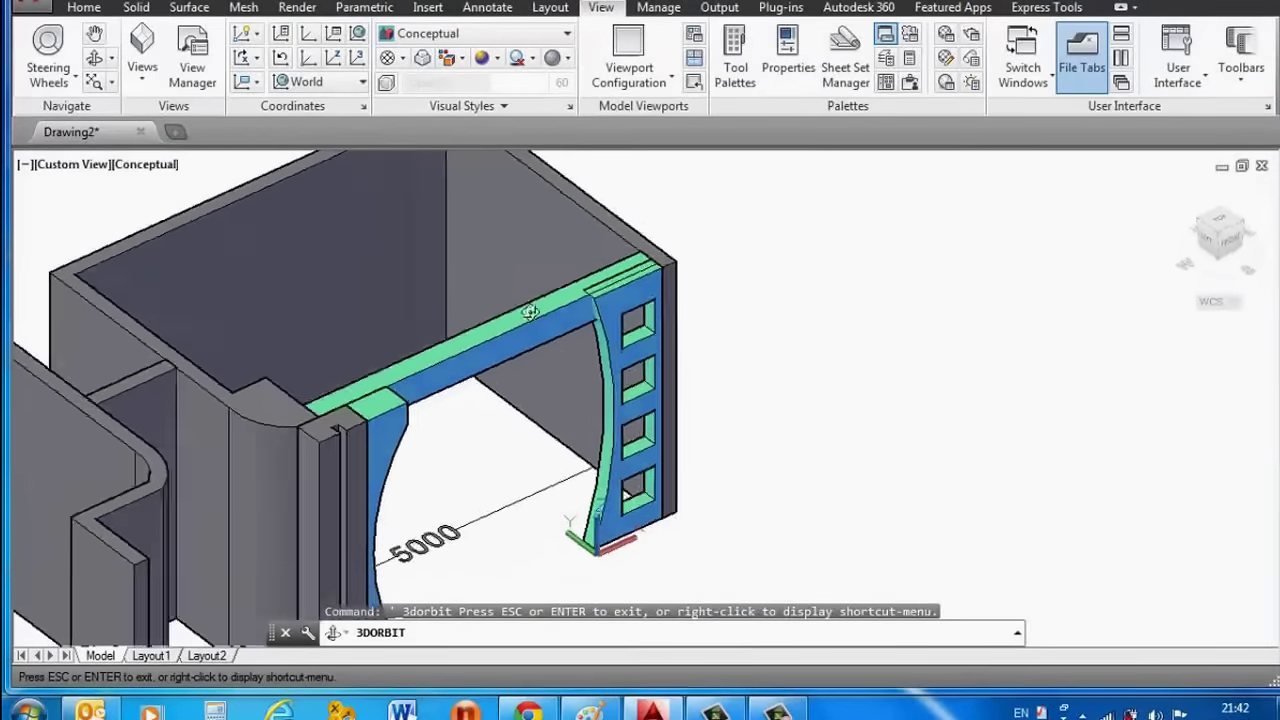
{"action": "mouse_move", "coordinate": [610, 296]}
{"action": "middle_mouse_down", "text": "shift"}
{"action": "mouse_move", "coordinate": [416, 300]}
{"action": "mouse_move", "coordinate": [509, 375]}
{"action": "middle_mouse_up", "text": "shift"}
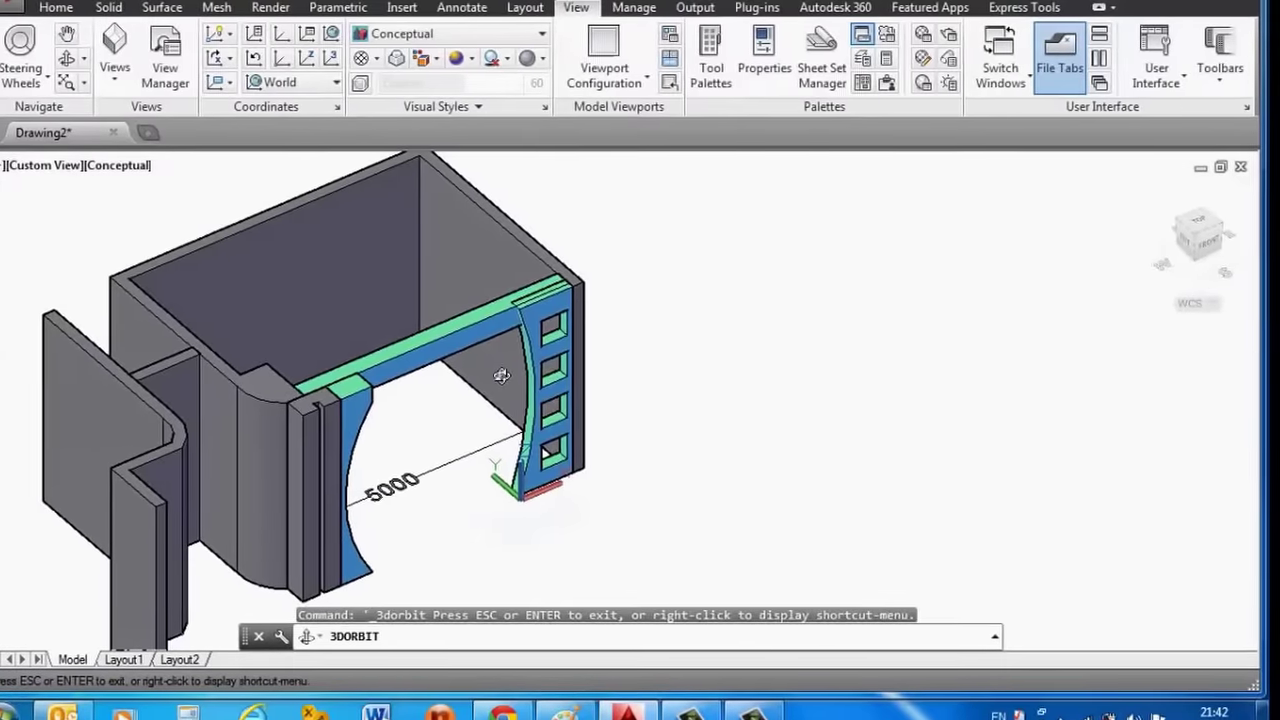
{"action": "right_click", "coordinate": [509, 375]}
{"action": "key", "text": "Escape"}
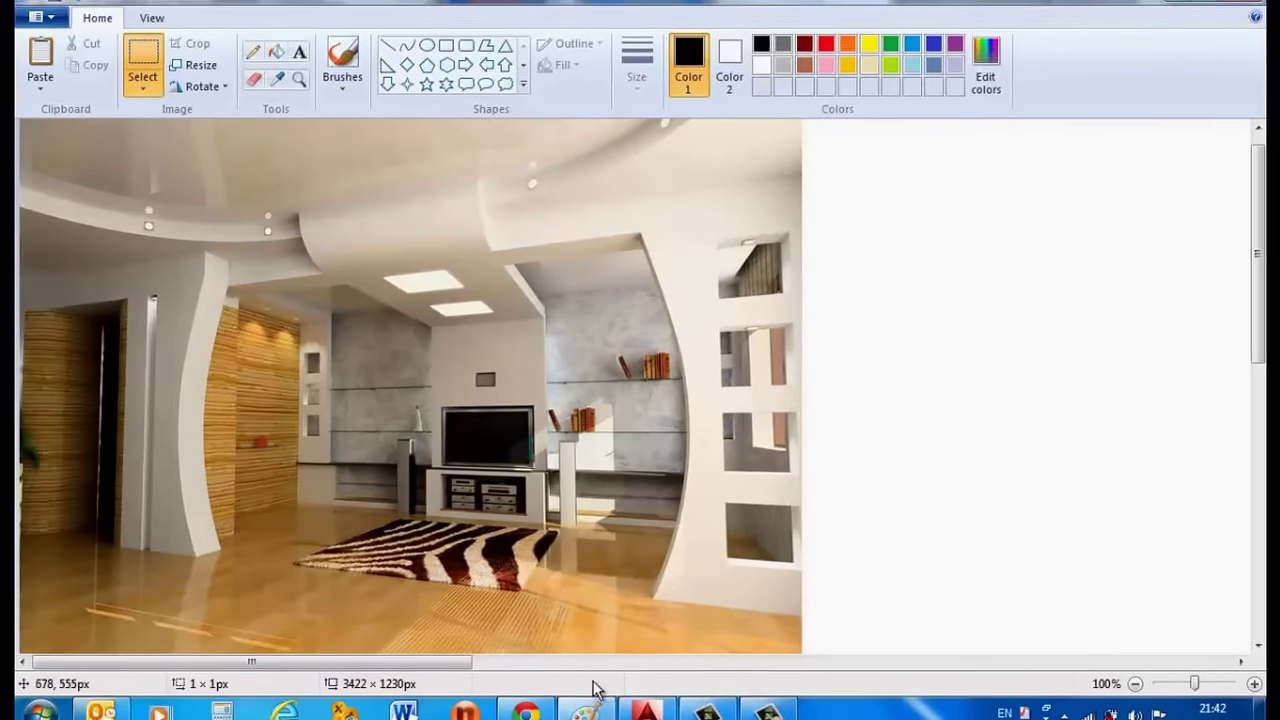
{"action": "left_click", "coordinate": [645, 710]}
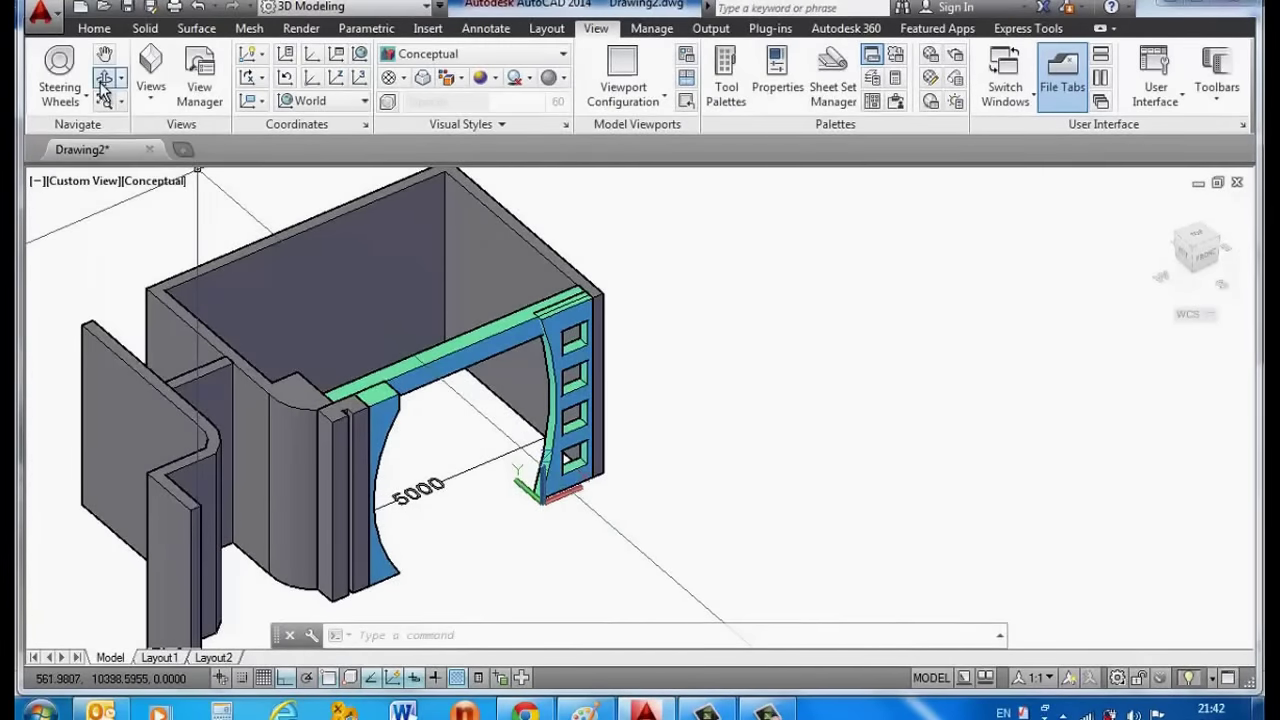
Orbit to the other side and align the UCS to the end wall's face.
{"action": "middle_click_drag", "start_coordinate": [335, 237], "coordinate": [447, 371], "text": "shift"}
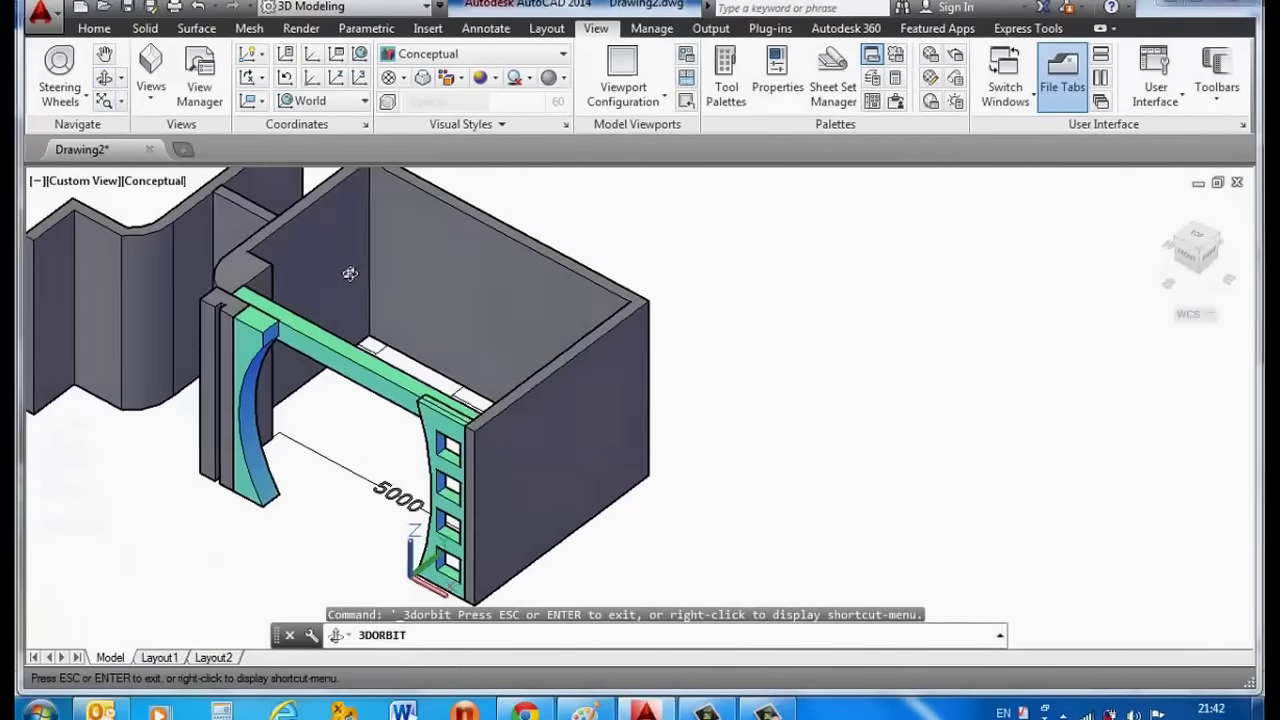
{"action": "right_click", "coordinate": [445, 380]}
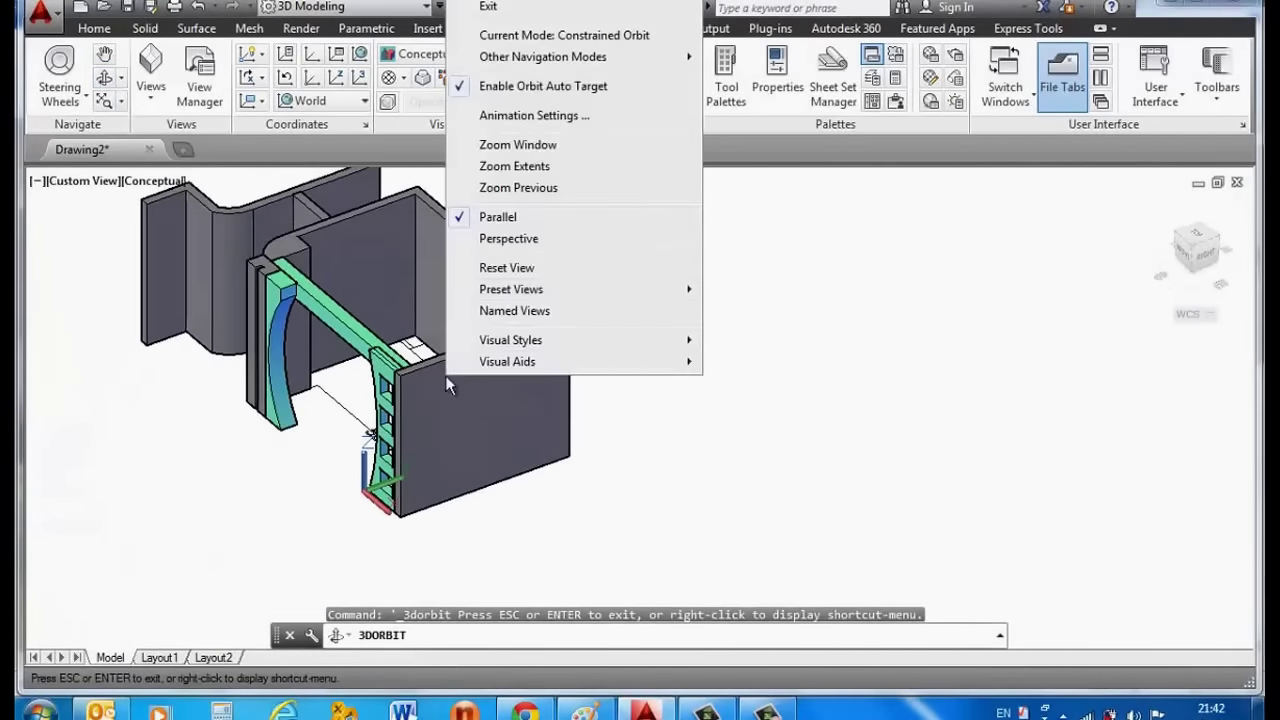
{"action": "left_click", "coordinate": [498, 16]}
{"action": "scroll", "coordinate": [506, 474], "scroll_direction": "up", "scroll_amount": 5}
{"action": "type", "text": "u"}
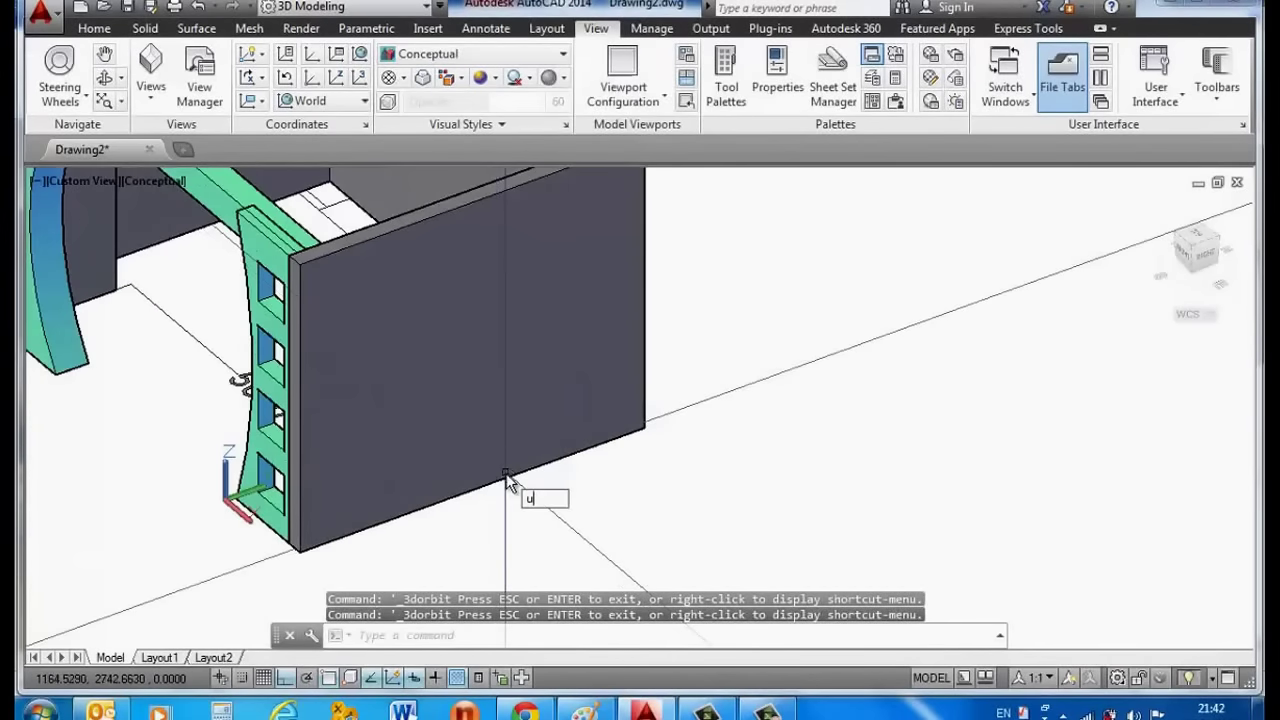
{"action": "type", "text": "c"}
{"action": "key", "text": "Return"}
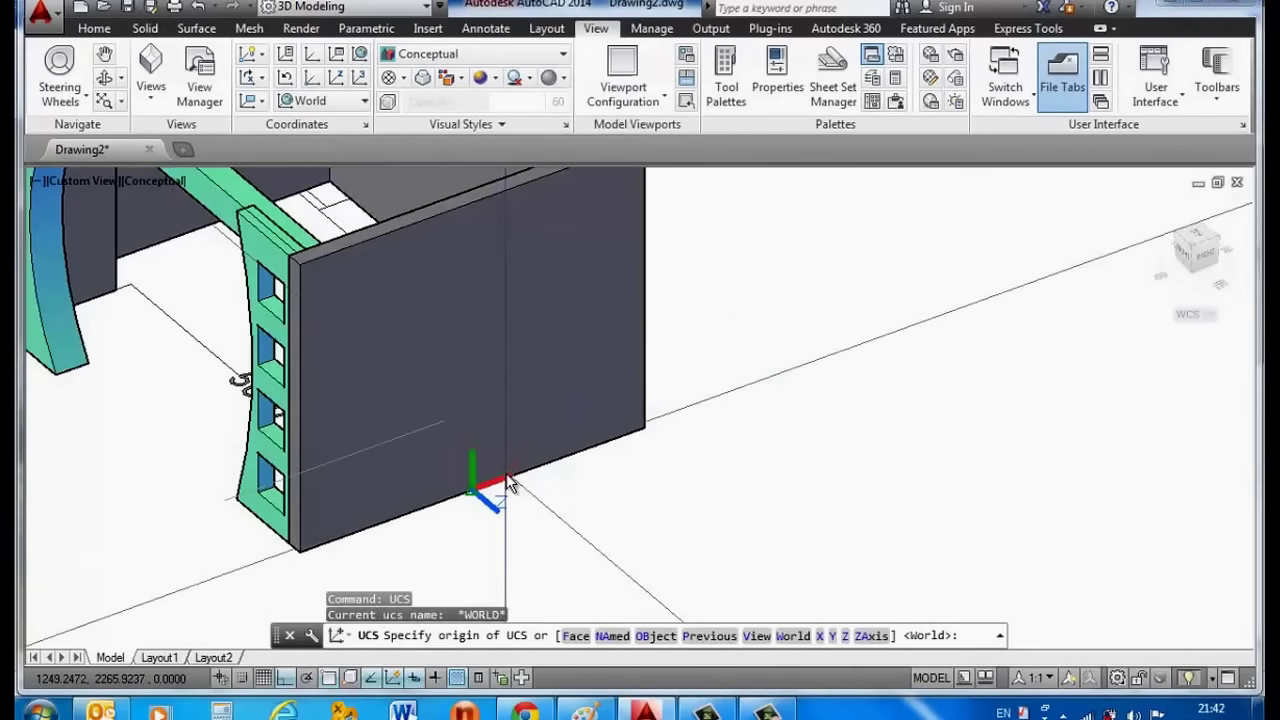
{"action": "type", "text": "f"}
{"action": "key", "text": "Return"}
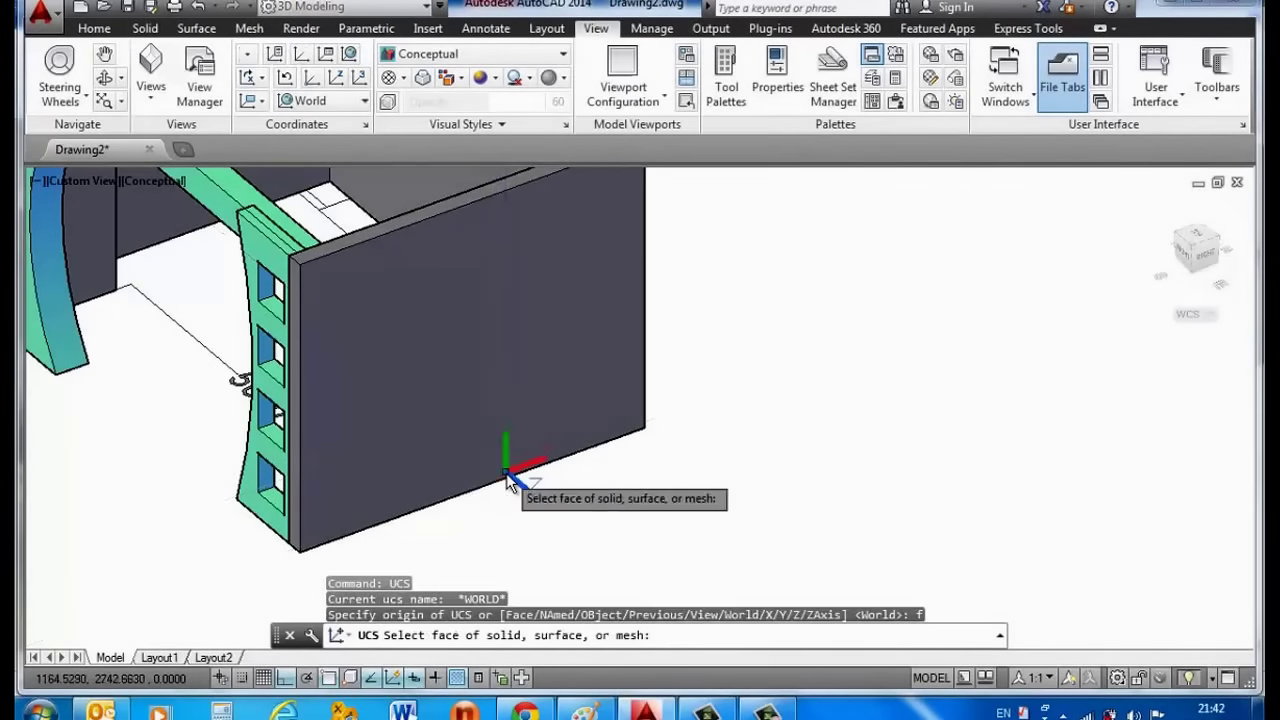
{"action": "scroll", "coordinate": [473, 395], "scroll_direction": "up", "scroll_amount": 2}
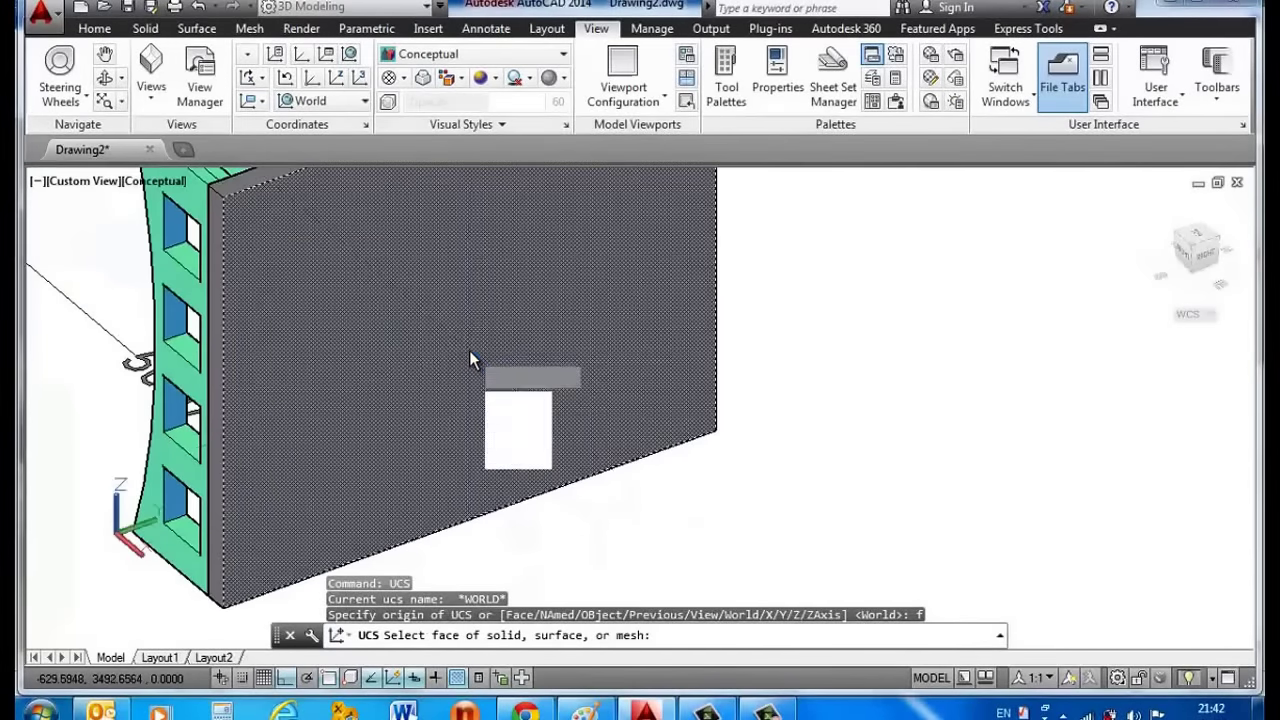
{"action": "left_click", "coordinate": [469, 350]}
{"action": "key", "text": "Return"}
{"action": "scroll", "coordinate": [503, 370], "scroll_direction": "down", "scroll_amount": 2}
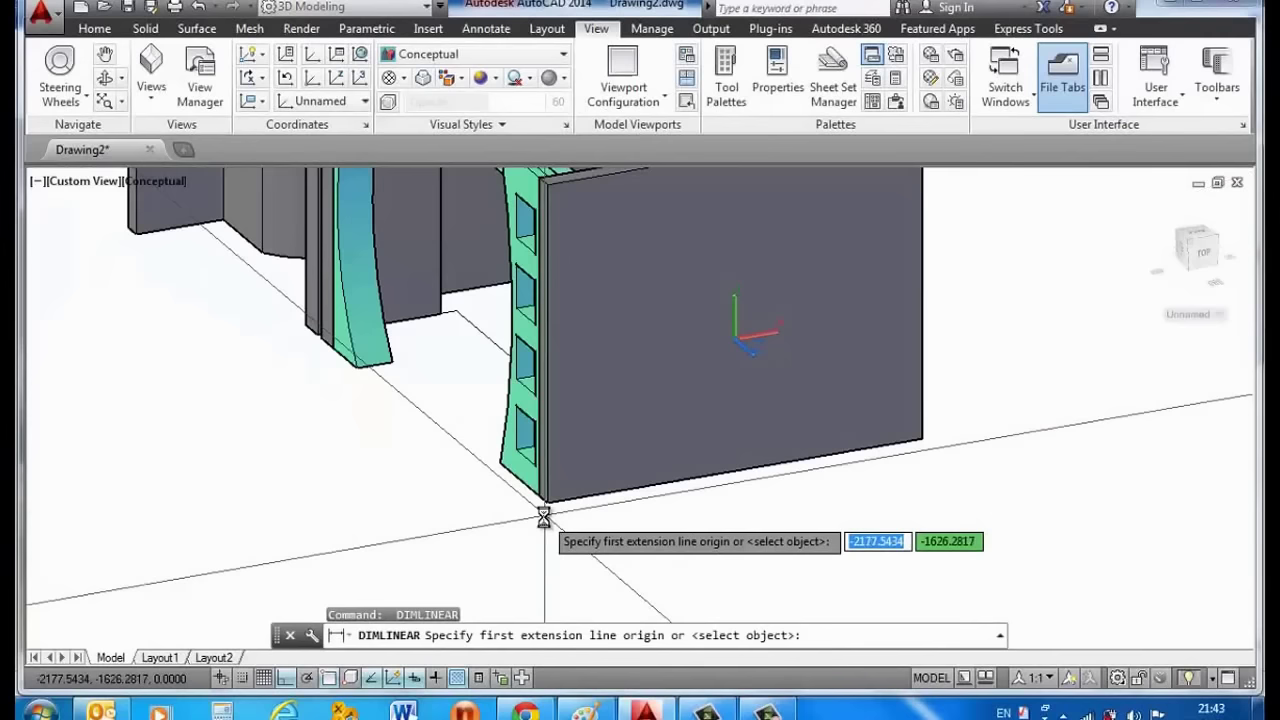
Dimension the end wall's base as 4300 and begin a rectangle near its corner.
{"action": "key", "text": "Return"}
{"action": "key", "text": "Escape"}
{"action": "key", "text": "Return"}
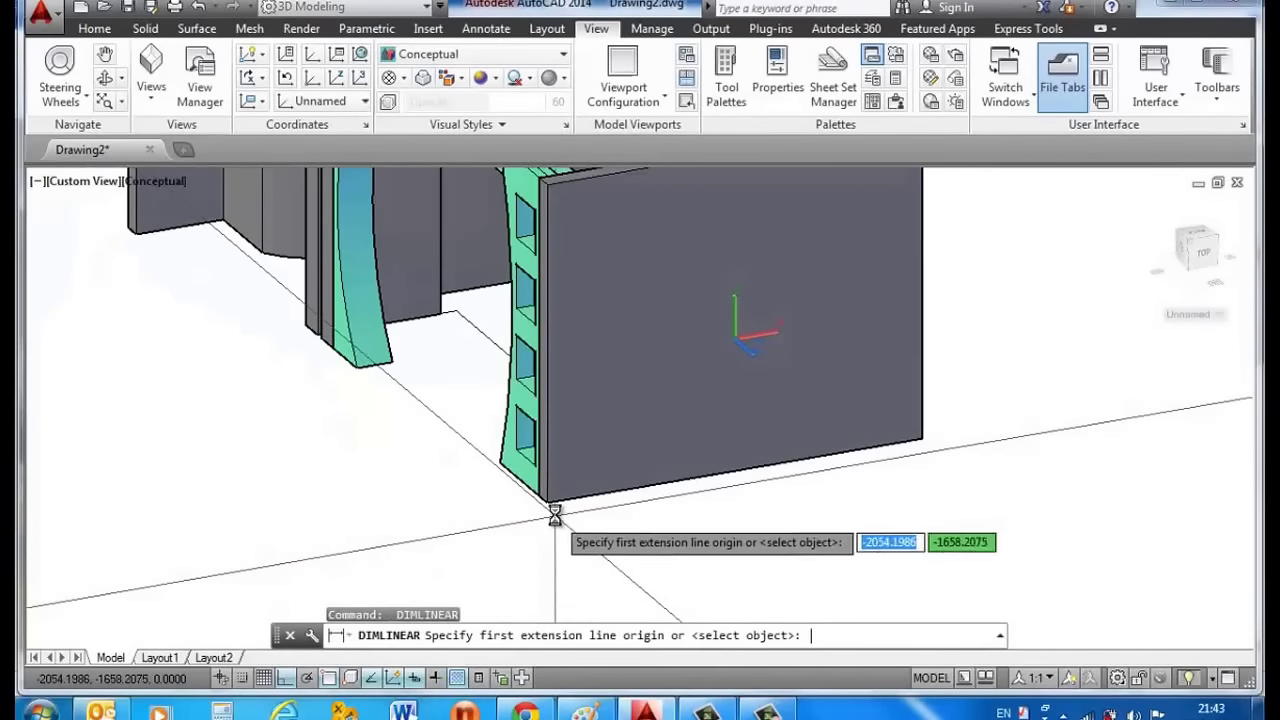
{"action": "left_click", "coordinate": [550, 505]}
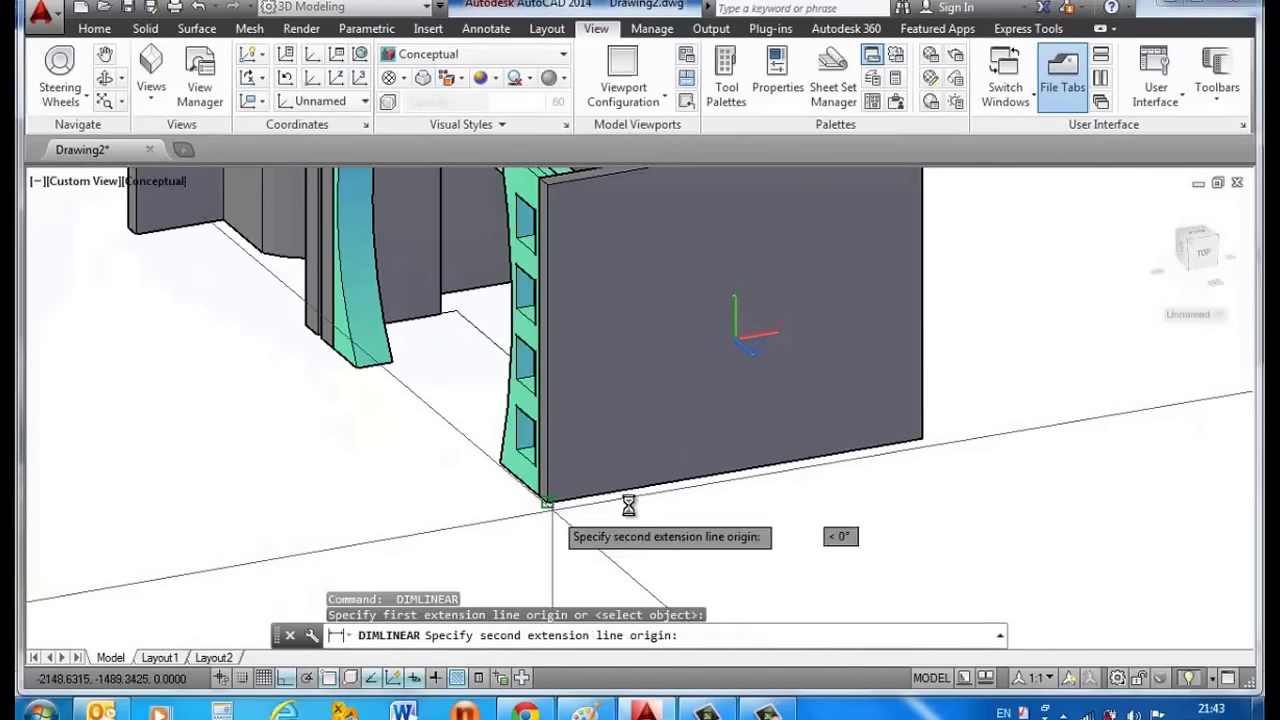
{"action": "left_click", "coordinate": [922, 447]}
{"action": "left_click", "coordinate": [920, 486]}
{"action": "scroll", "coordinate": [533, 440], "scroll_direction": "down", "scroll_amount": 3}
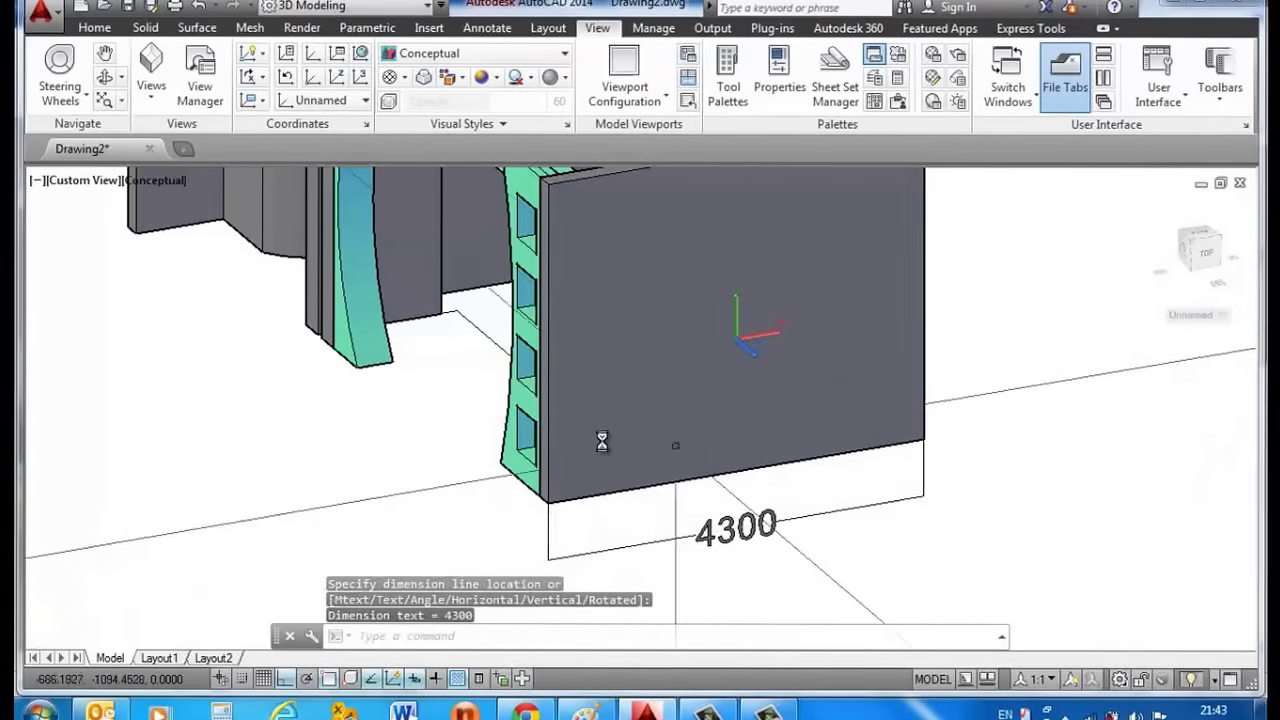
{"action": "scroll", "coordinate": [737, 516], "scroll_direction": "up", "scroll_amount": 2}
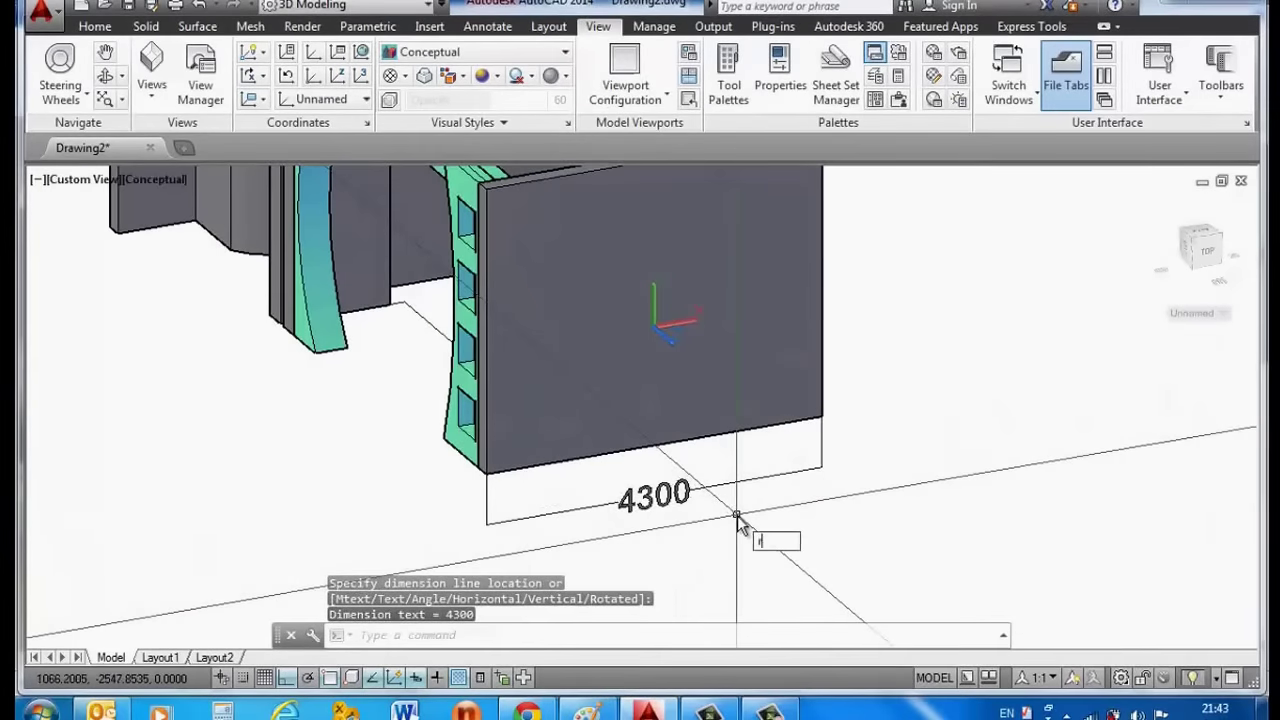
{"action": "type", "text": "rec"}
{"action": "key", "text": "Return"}
{"action": "left_click", "coordinate": [845, 558]}
{"action": "type", "text": "2000"}
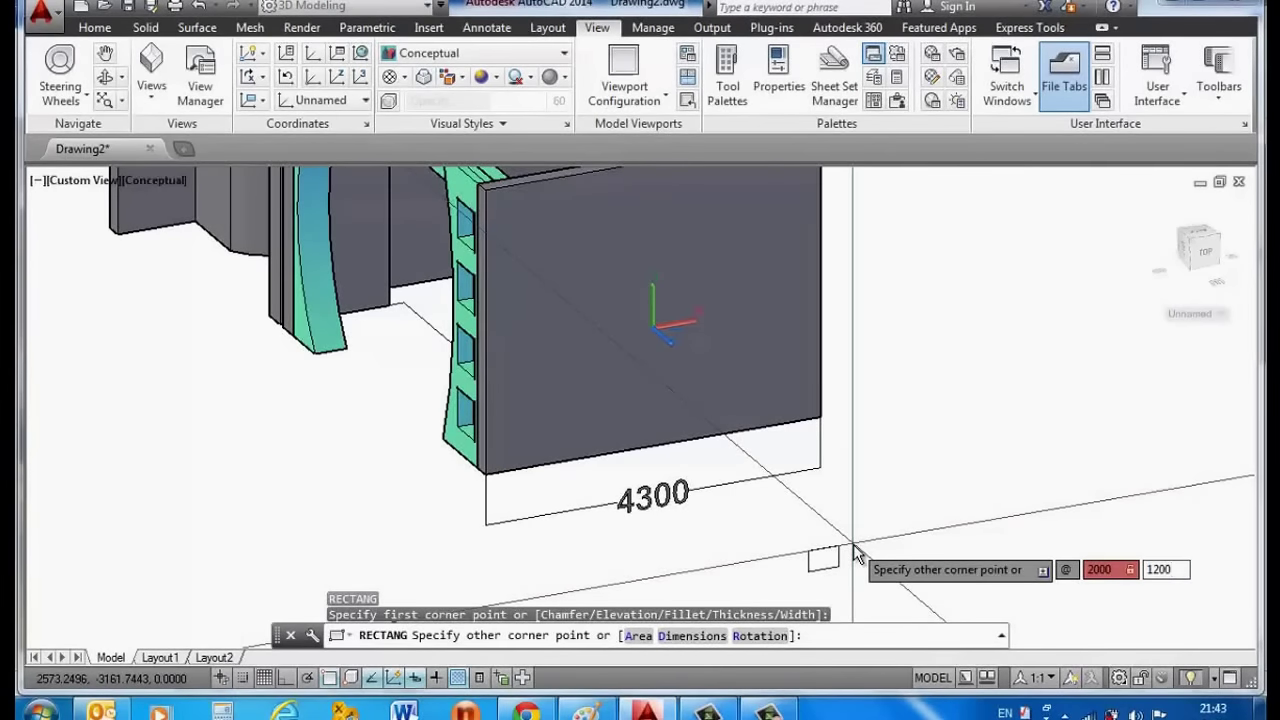
Finish the 2000 by 1200 rectangle and move it onto the wall's bottom edge.
{"action": "key", "text": "Return"}
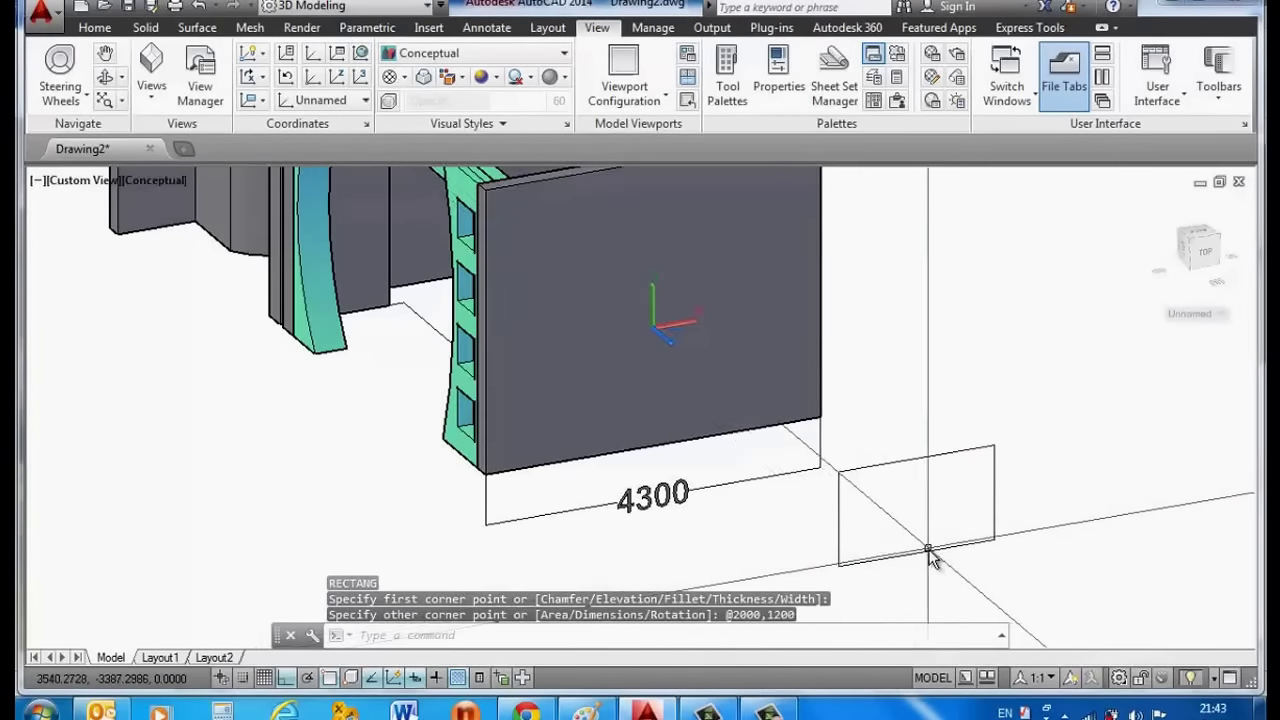
{"action": "type", "text": "m"}
{"action": "key", "text": "Return"}
{"action": "left_click", "coordinate": [916, 563]}
{"action": "left_click", "coordinate": [915, 558]}
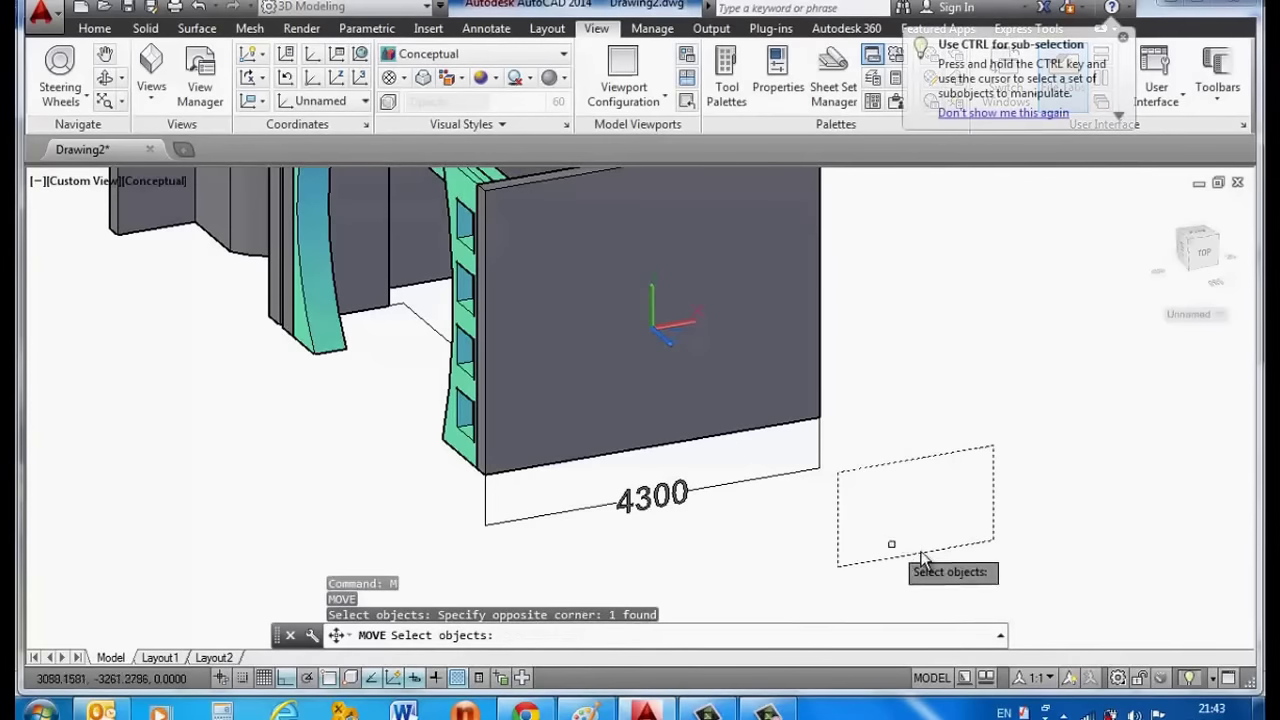
{"action": "key", "text": "Return"}
{"action": "left_click", "coordinate": [915, 551]}
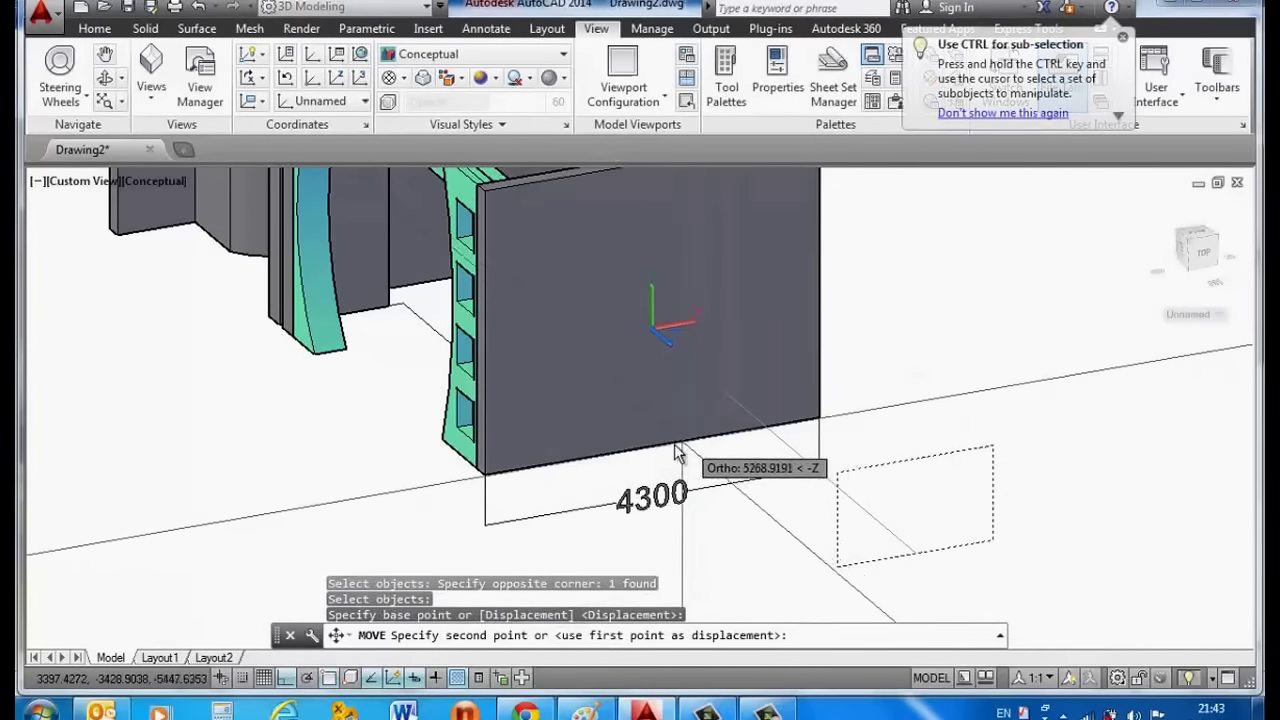
{"action": "left_click", "coordinate": [678, 452]}
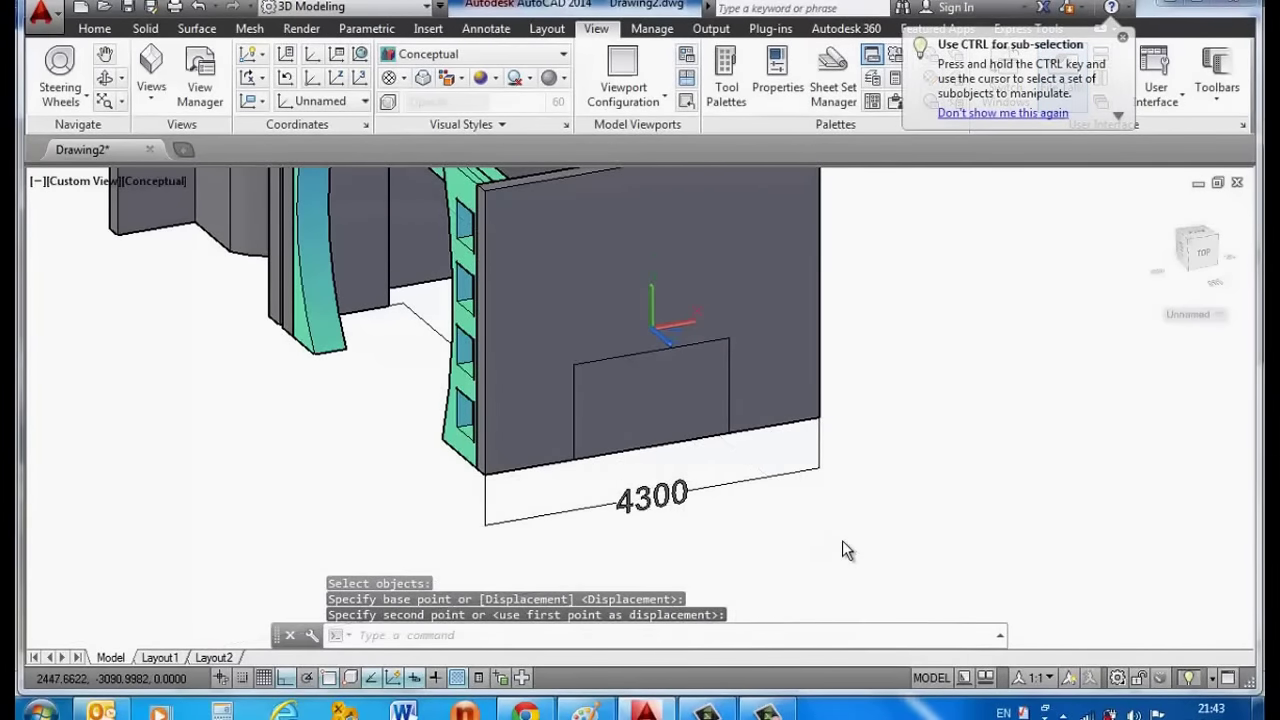
Raise the same rectangle 1100 up the wall.
{"action": "type", "text": "m"}
{"action": "key", "text": "Return"}
{"action": "type", "text": "pr"}
{"action": "key", "text": "Return"}
{"action": "key", "text": "Return"}
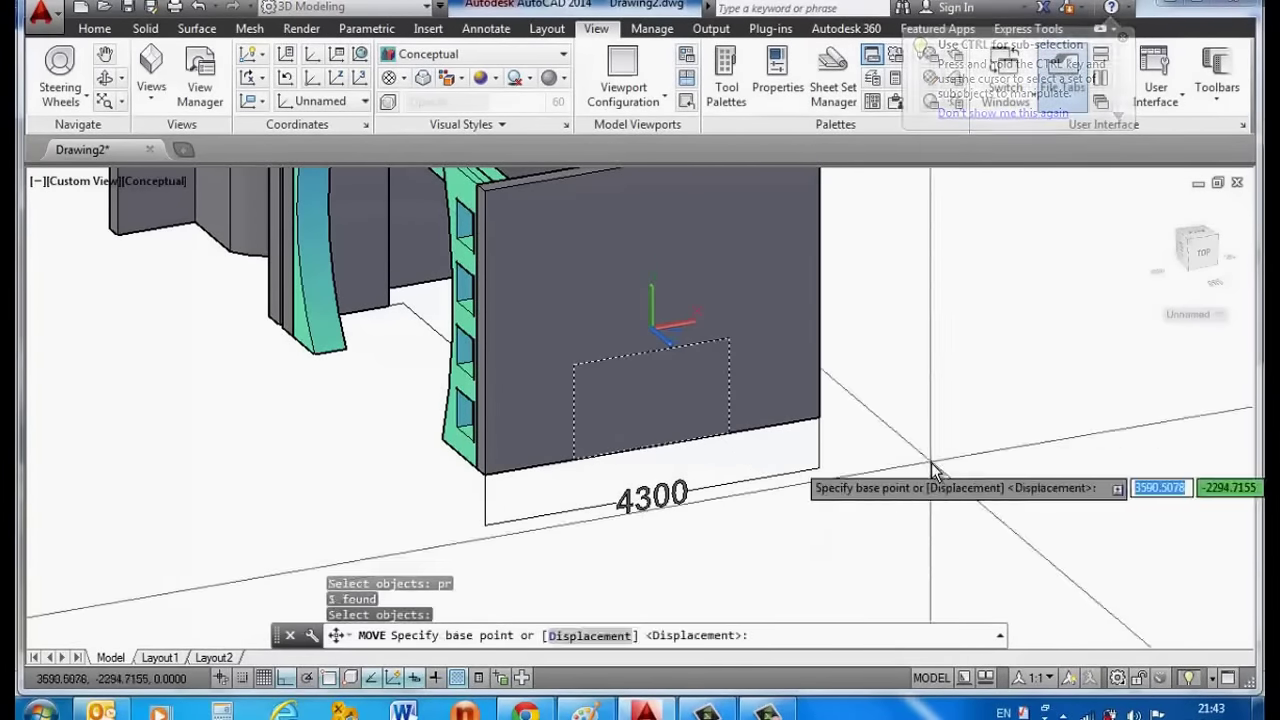
{"action": "left_click", "coordinate": [933, 470]}
{"action": "type", "text": "1100"}
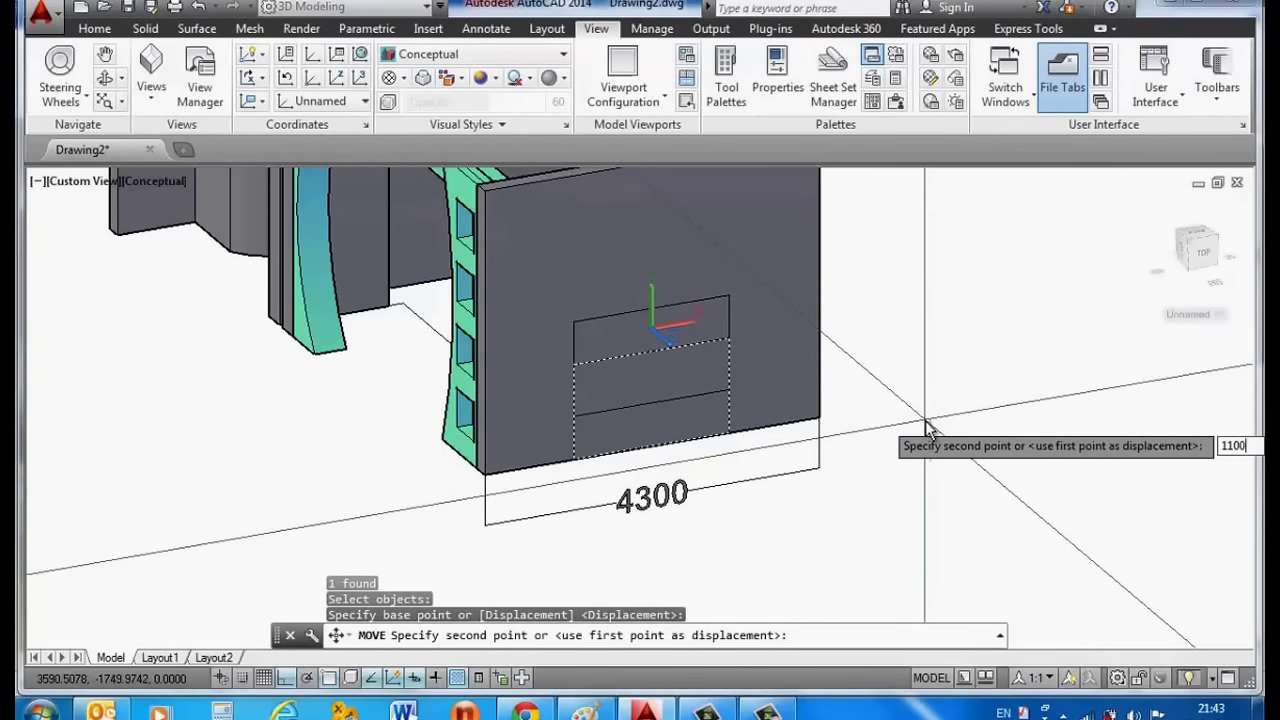
{"action": "key", "text": "Return"}
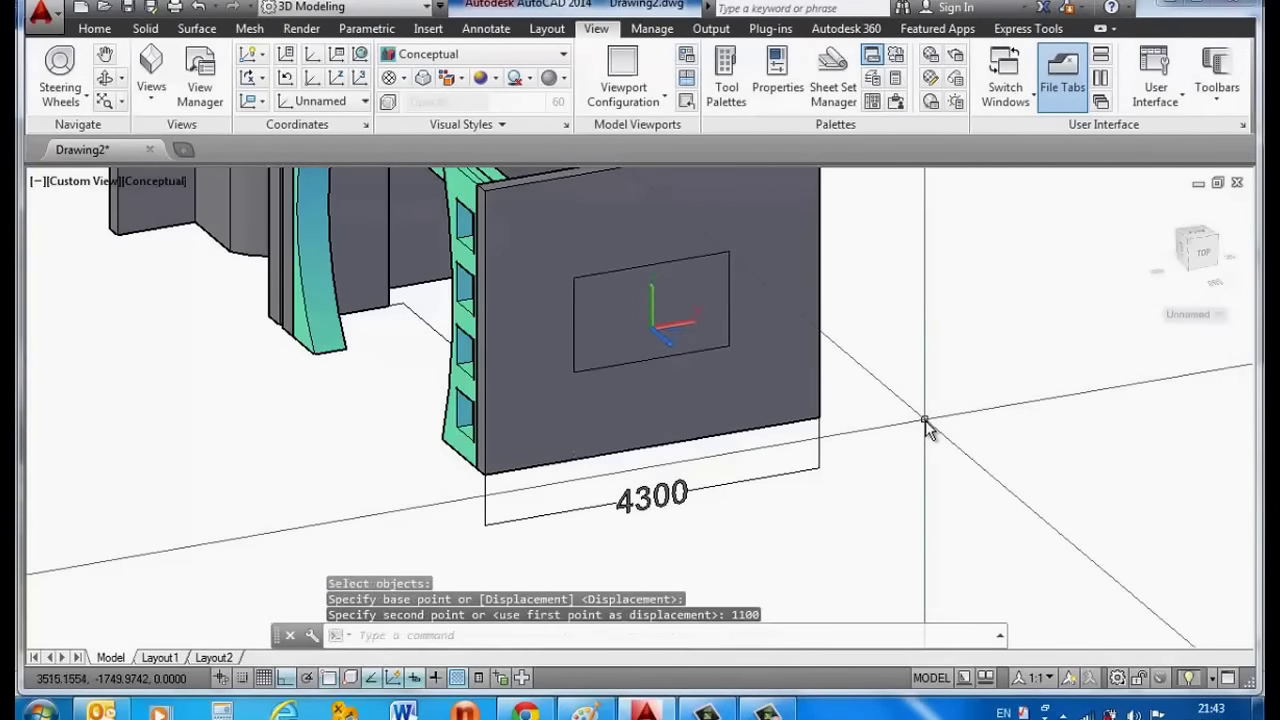
Erase the 4300 dimension.
{"action": "type", "text": "e"}
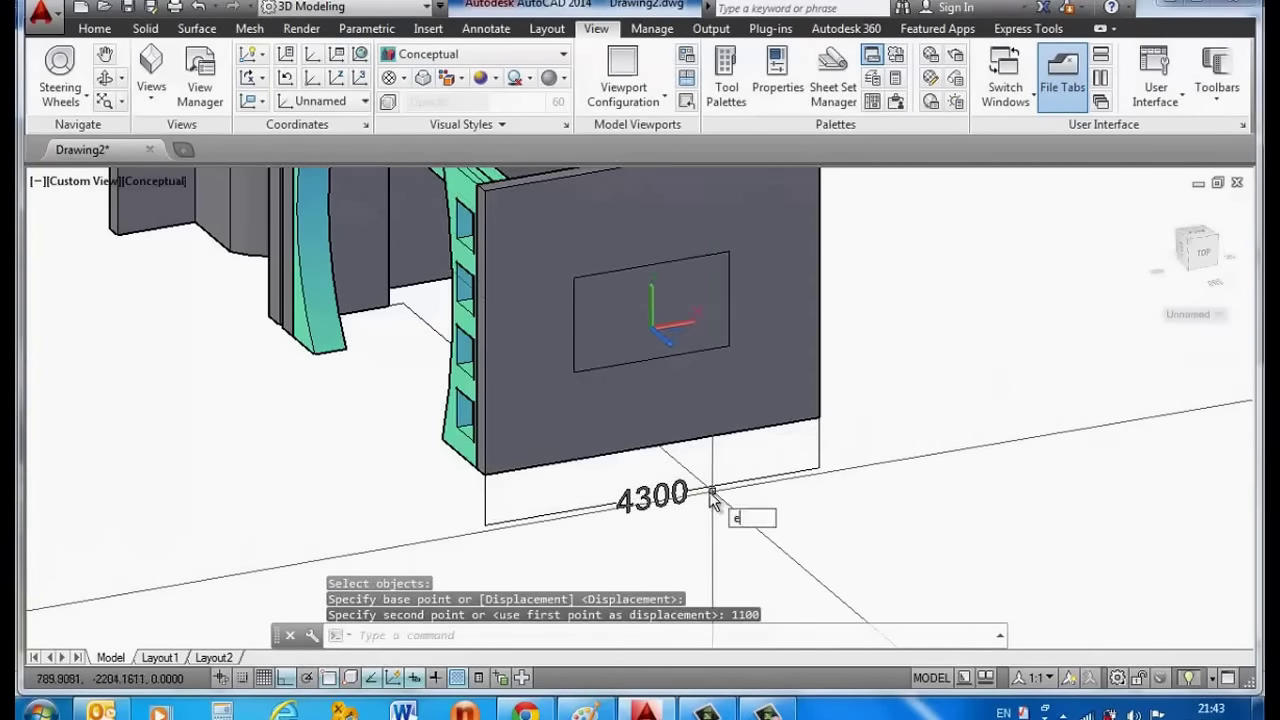
{"action": "key", "text": "Return"}
{"action": "left_click", "coordinate": [700, 497]}
{"action": "key", "text": "Return"}
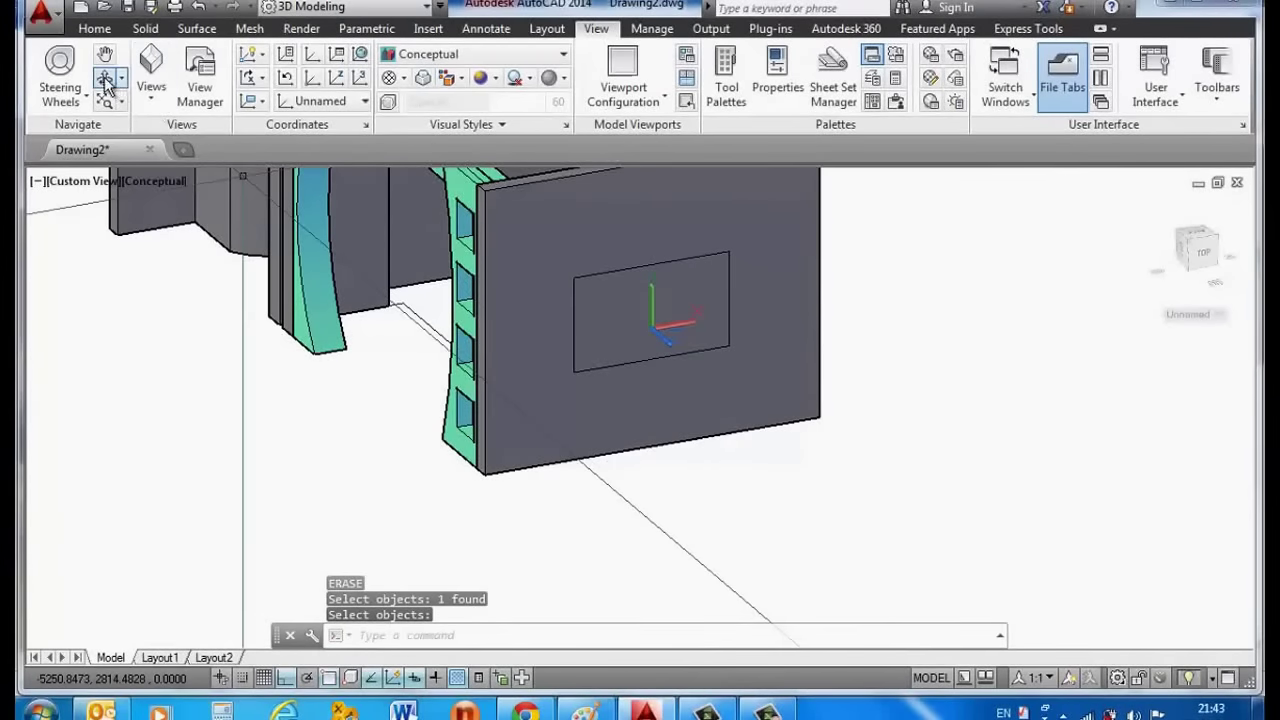
Orbit to the side and extrude the wall rectangle with the default depth.
{"action": "left_click", "coordinate": [107, 85]}
{"action": "left_click_drag", "start_coordinate": [560, 380], "coordinate": [666, 380]}
{"action": "right_click", "coordinate": [934, 316]}
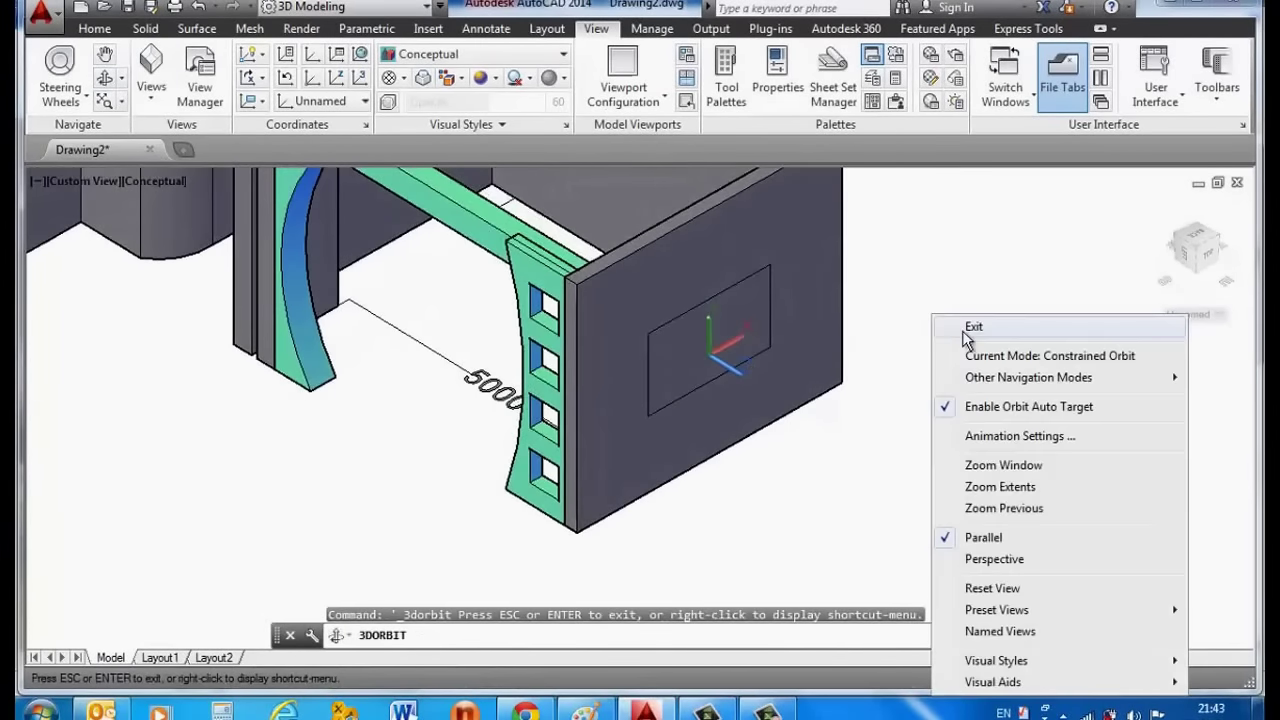
{"action": "left_click", "coordinate": [963, 328]}
{"action": "type", "text": "ext"}
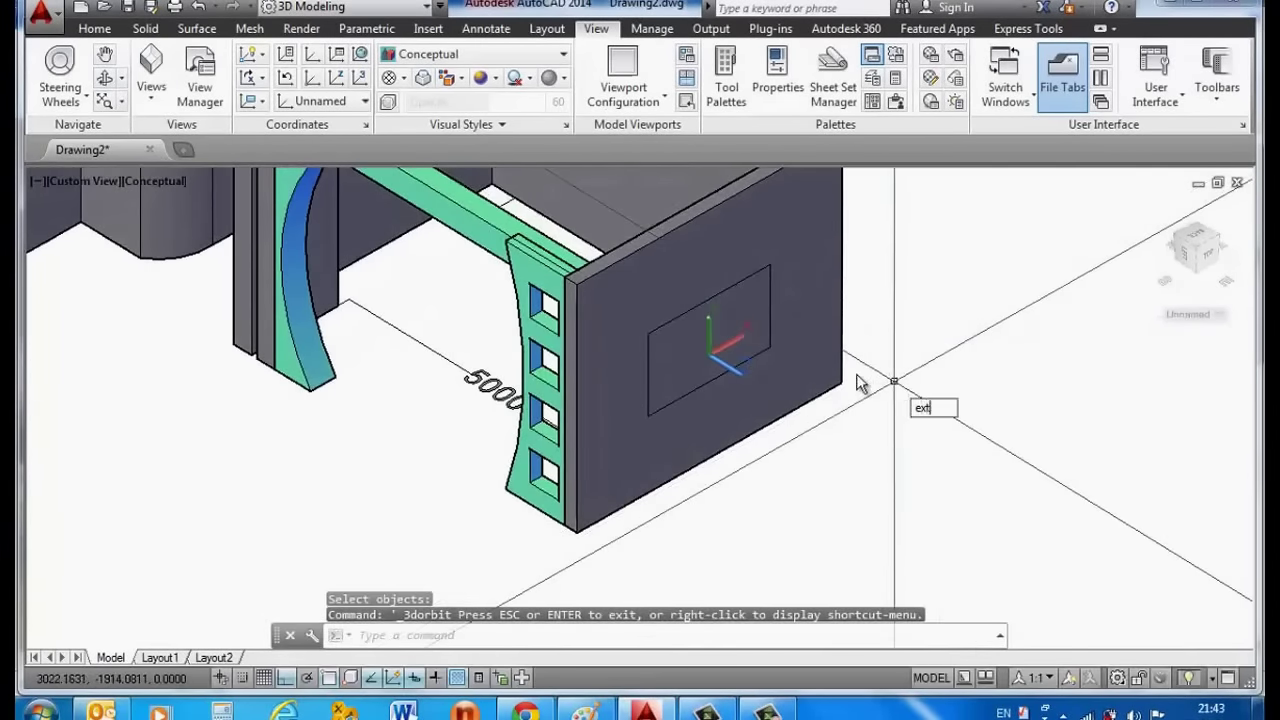
{"action": "key", "text": "Return"}
{"action": "left_click", "coordinate": [717, 298]}
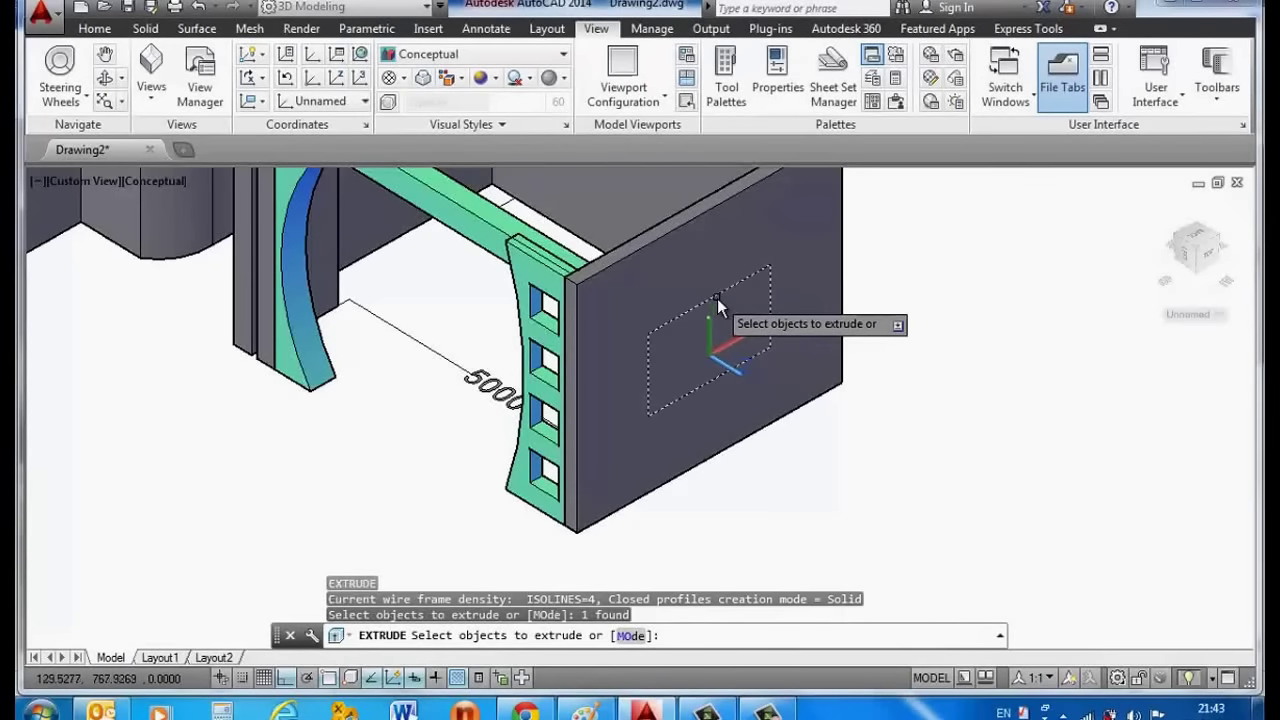
{"action": "key", "text": "Return"}
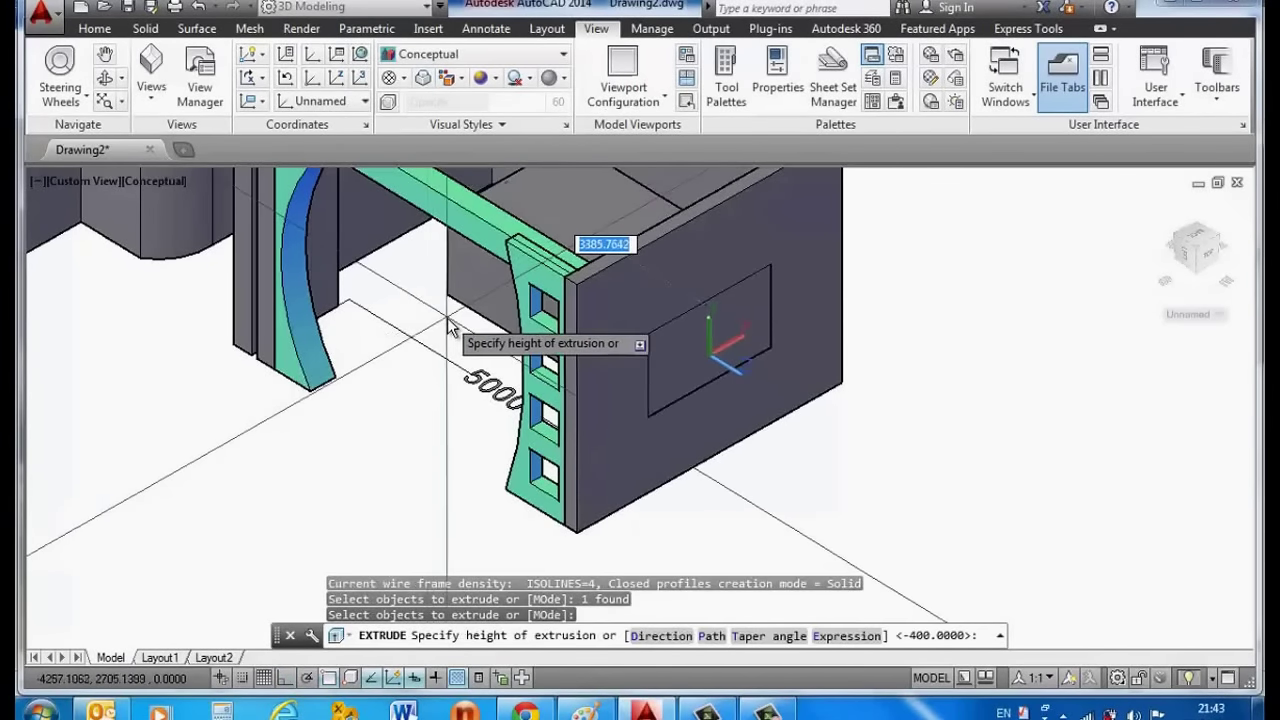
{"action": "key", "text": "Return"}
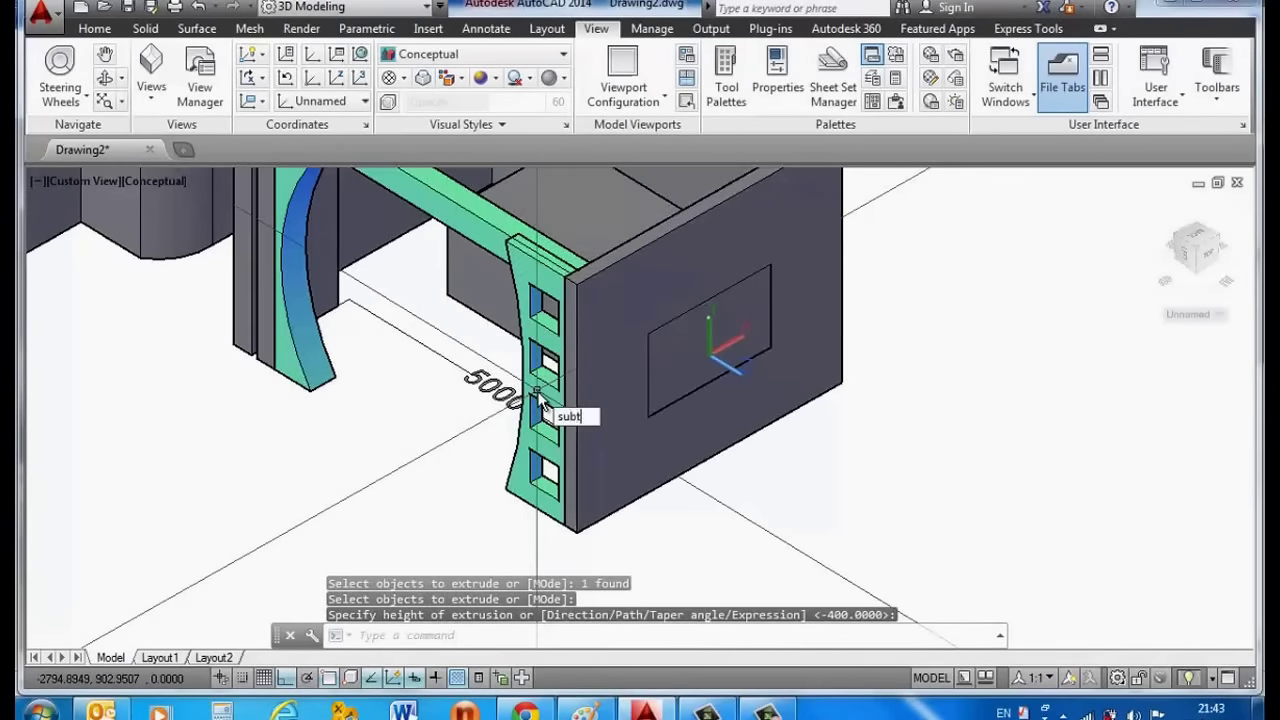
Subtract the extruded rectangle from the end wall to cut the window opening.
{"action": "type", "text": "su"}
{"action": "key", "text": "Return"}
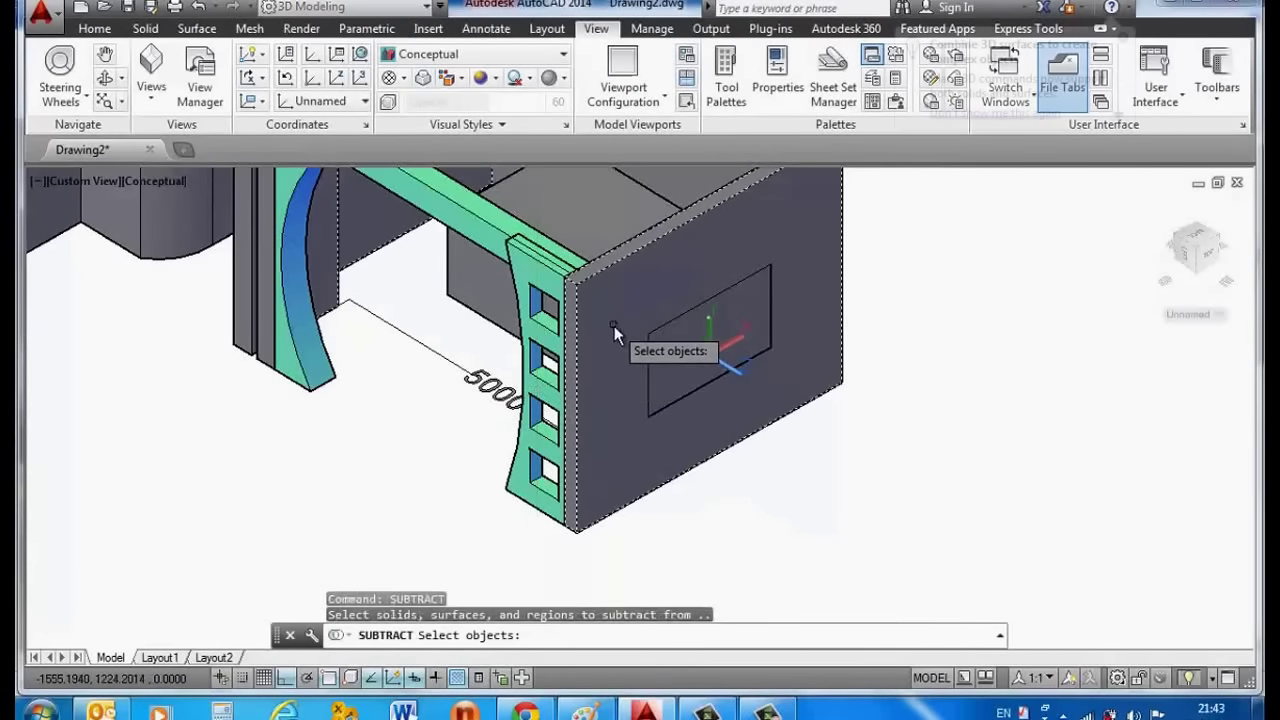
{"action": "left_click", "coordinate": [593, 240]}
{"action": "key", "text": "Return"}
{"action": "left_click", "coordinate": [594, 238]}
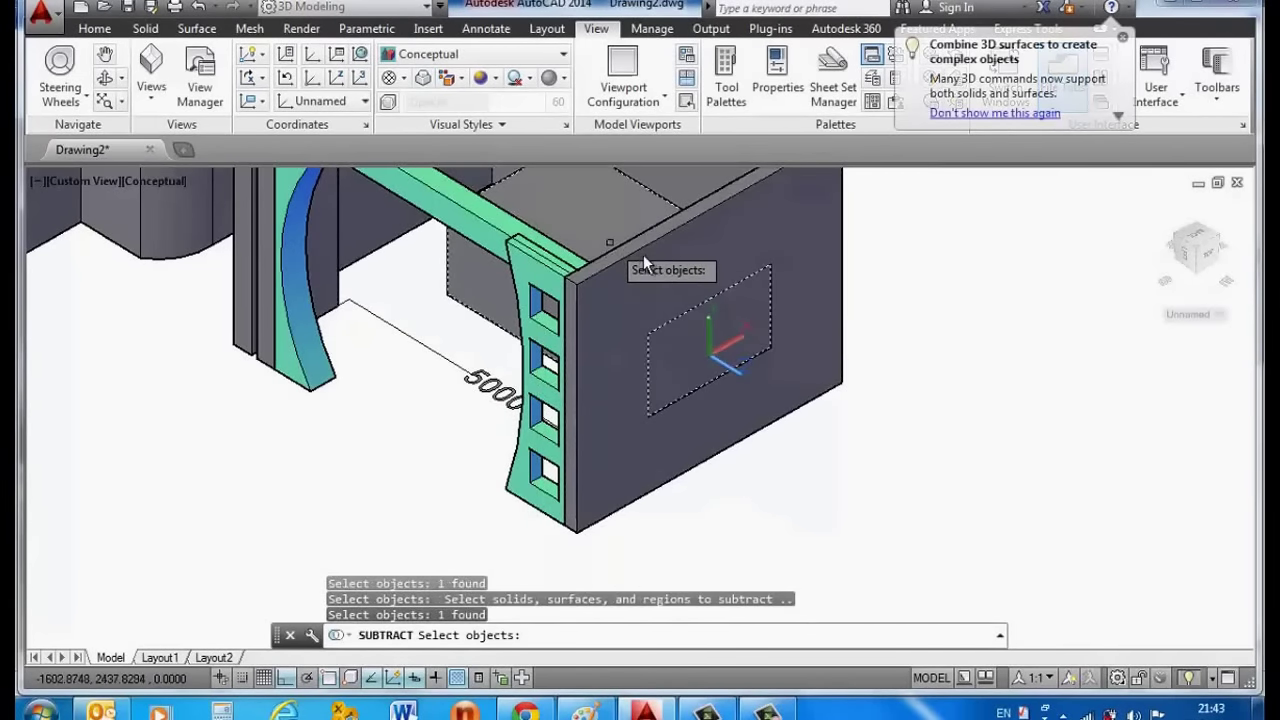
{"action": "key", "text": "Return"}
Orbit to check the whole room, then switch to Paint's interior reference photo.
{"action": "left_click", "coordinate": [105, 80]}
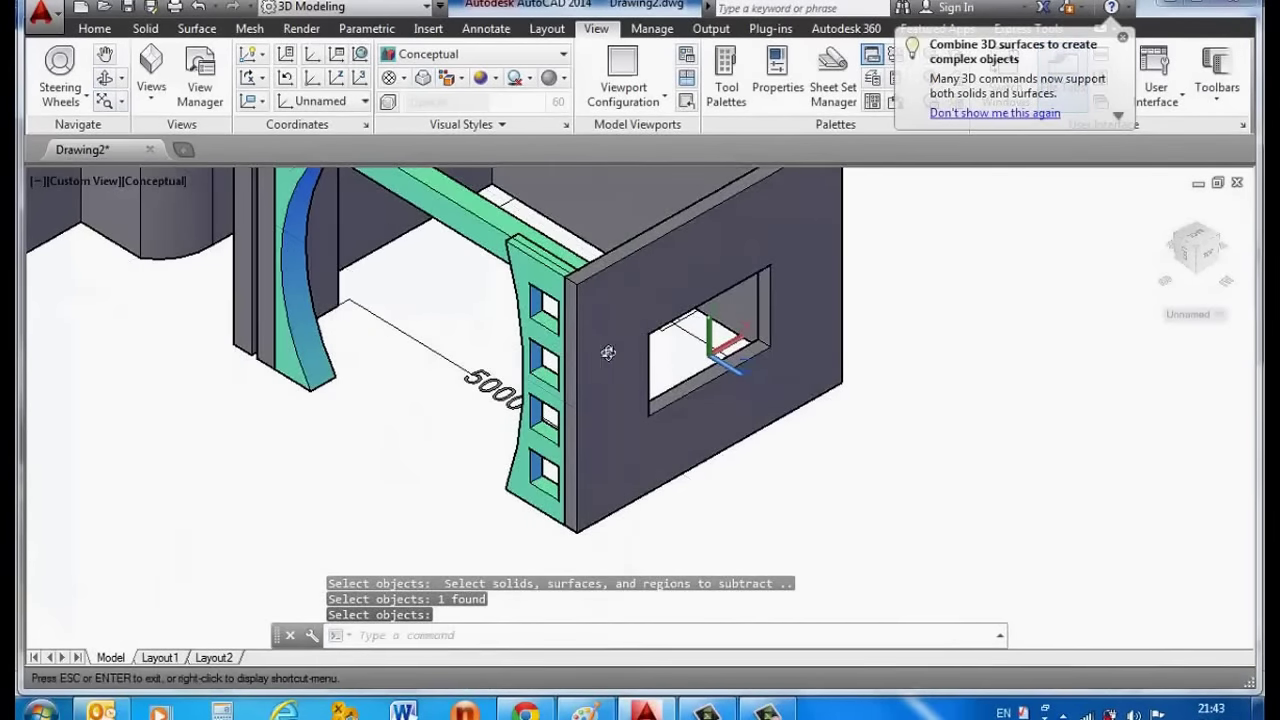
{"action": "mouse_move", "coordinate": [606, 349]}
{"action": "left_mouse_down"}
{"action": "mouse_move", "coordinate": [600, 331]}
{"action": "mouse_move", "coordinate": [729, 363]}
{"action": "mouse_move", "coordinate": [811, 357]}
{"action": "mouse_move", "coordinate": [781, 357]}
{"action": "mouse_move", "coordinate": [725, 421]}
{"action": "mouse_move", "coordinate": [702, 400]}
{"action": "left_mouse_up"}
{"action": "right_click", "coordinate": [700, 400]}
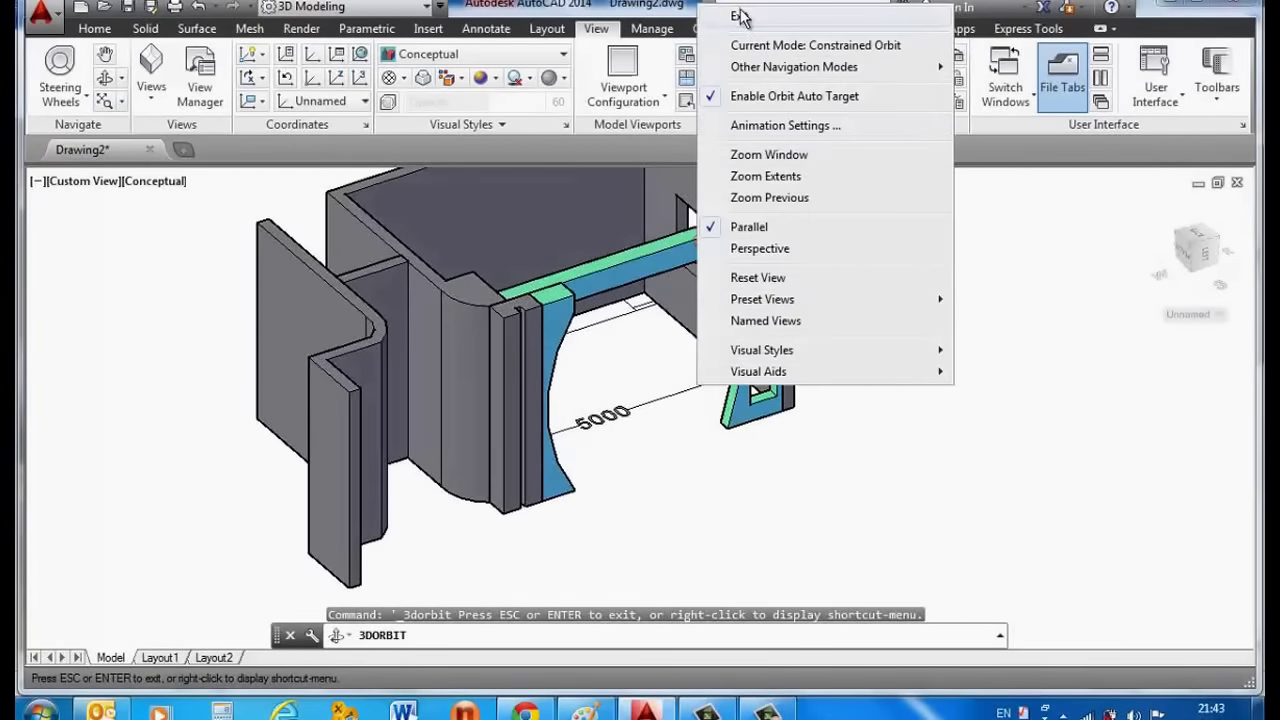
{"action": "left_click", "coordinate": [739, 16]}
{"action": "left_click", "coordinate": [586, 711]}
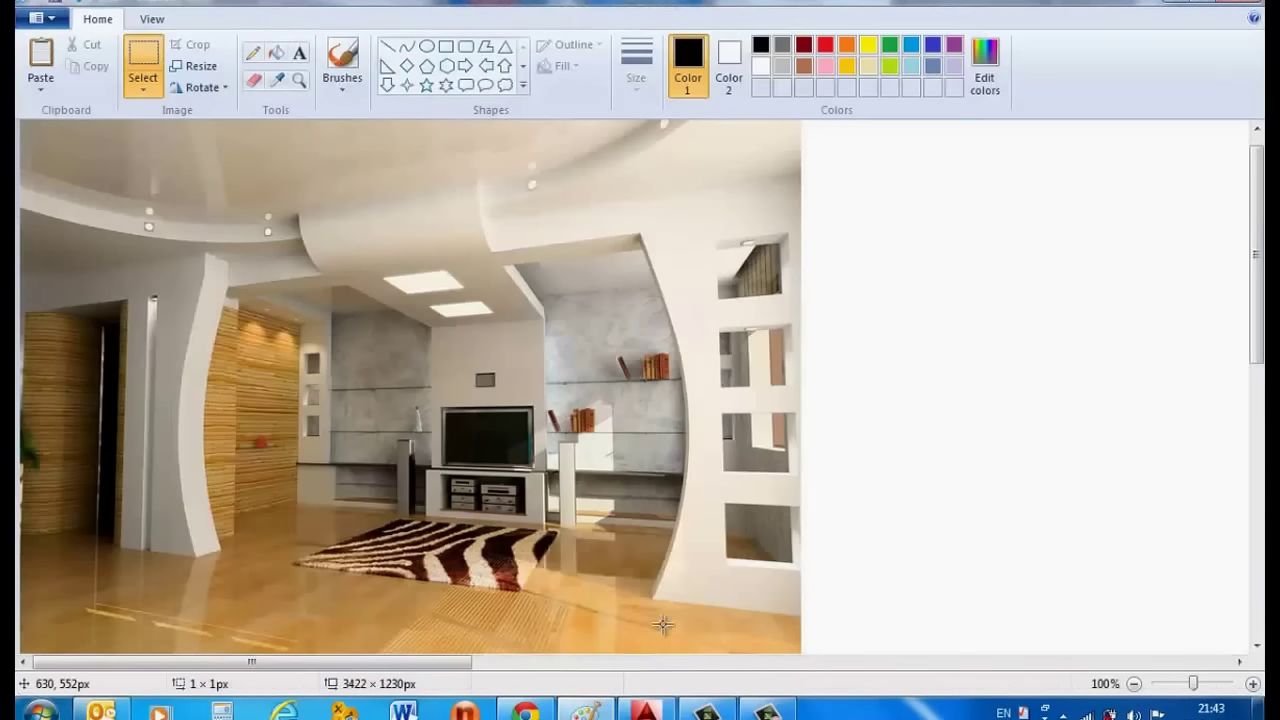
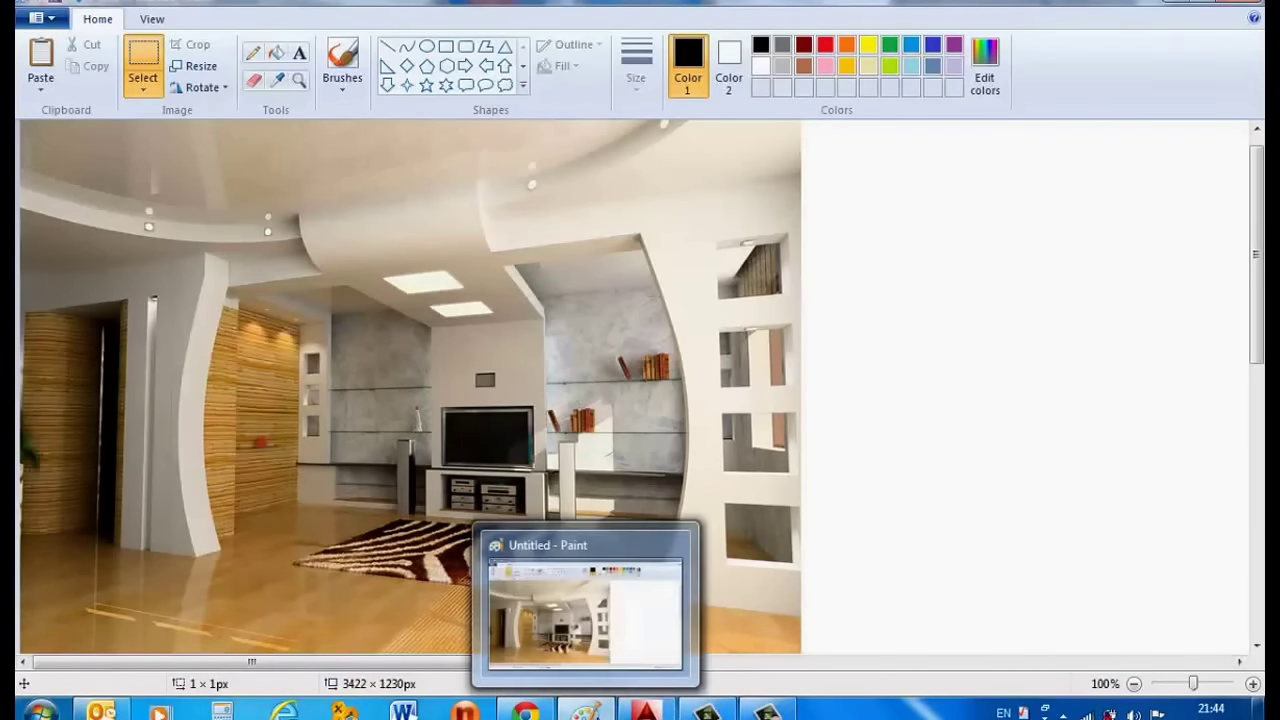
Return to the AutoCAD TV wall unit model and display it in 2D Wireframe.
{"action": "left_click", "coordinate": [645, 710]}
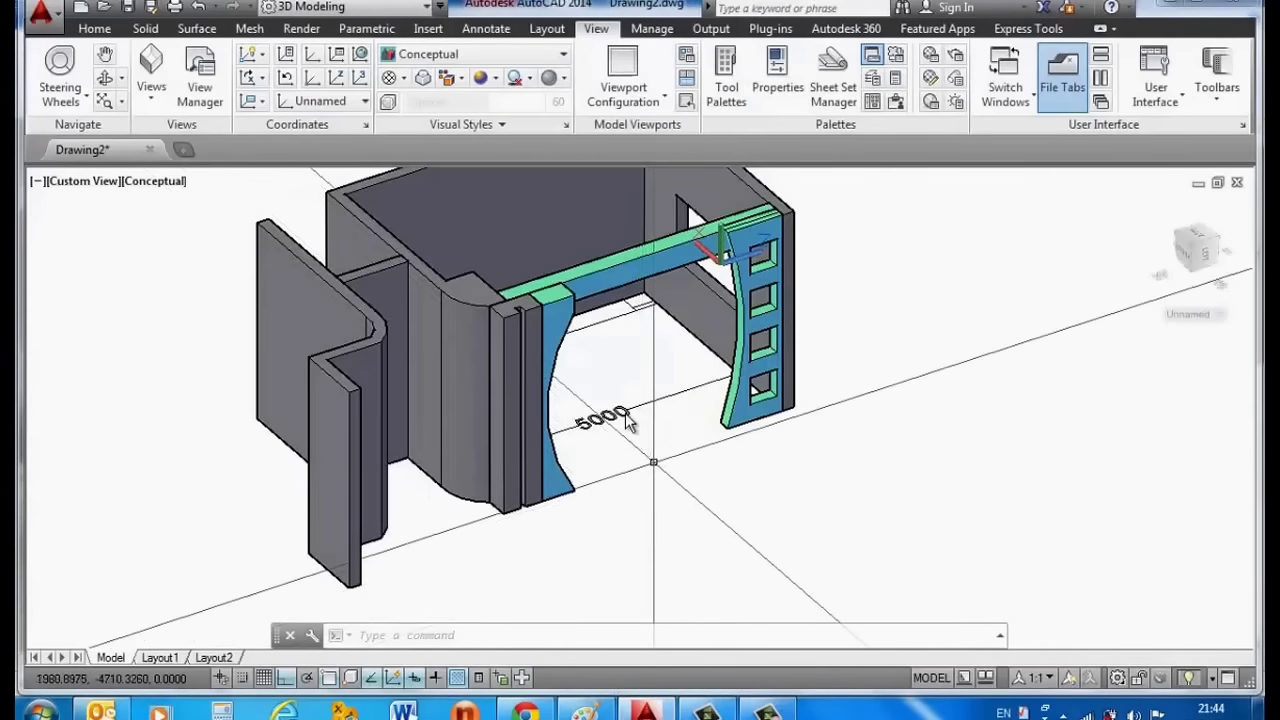
{"action": "left_click", "coordinate": [150, 182]}
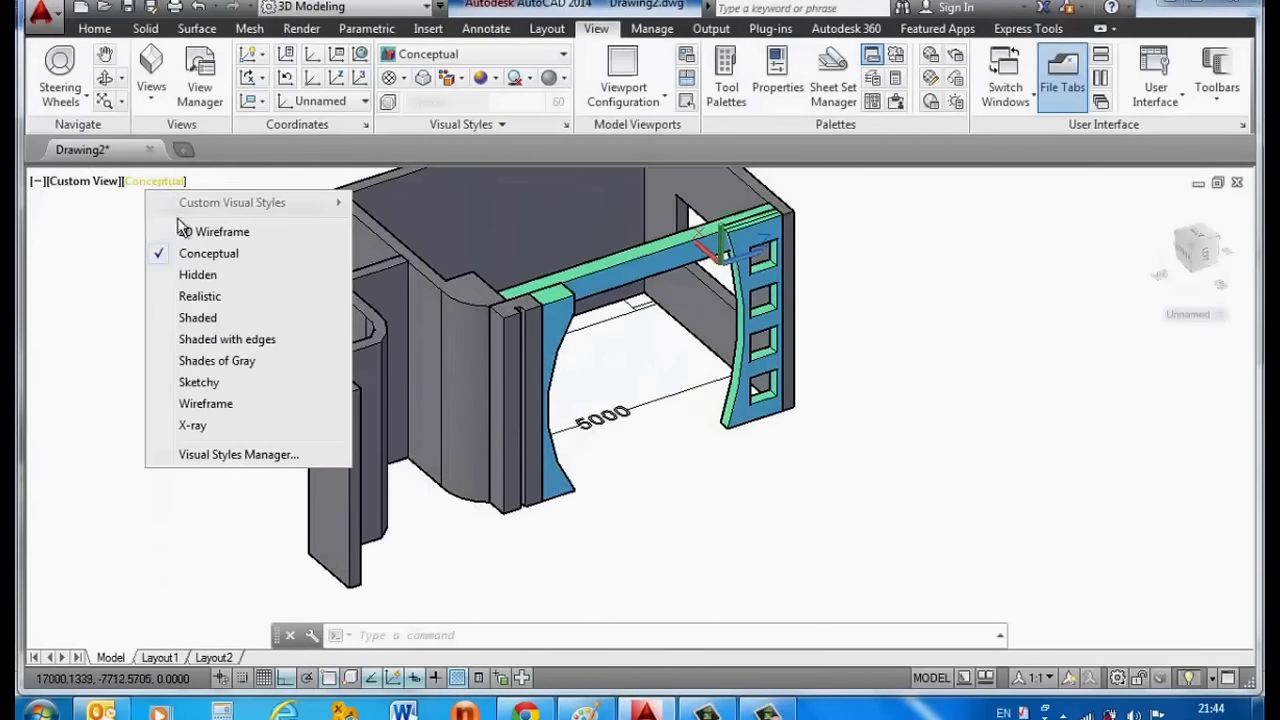
{"action": "left_click", "coordinate": [185, 232]}
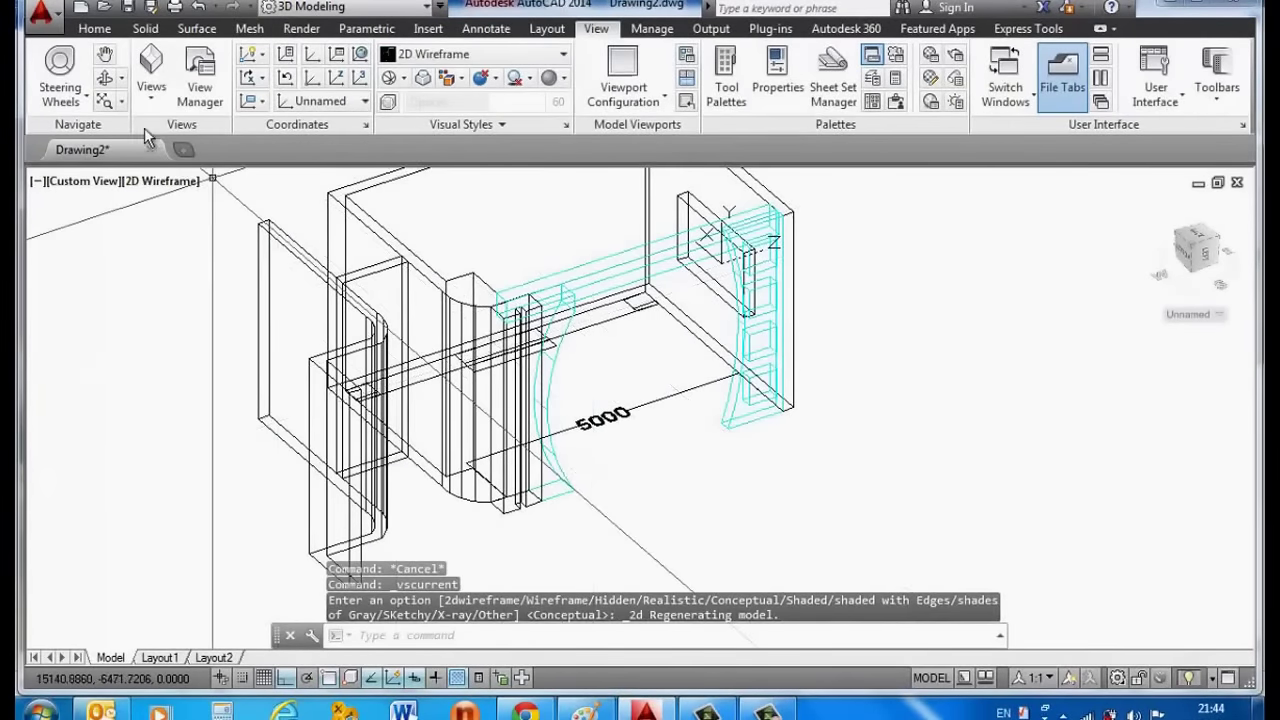
{"action": "left_click", "coordinate": [106, 84]}
Extrude the small rectangle at one end of the back wall 400 high into a post.
{"action": "mouse_move", "coordinate": [520, 350]}
{"action": "left_mouse_down"}
{"action": "mouse_move", "coordinate": [463, 359]}
{"action": "mouse_move", "coordinate": [537, 266]}
{"action": "left_mouse_up"}
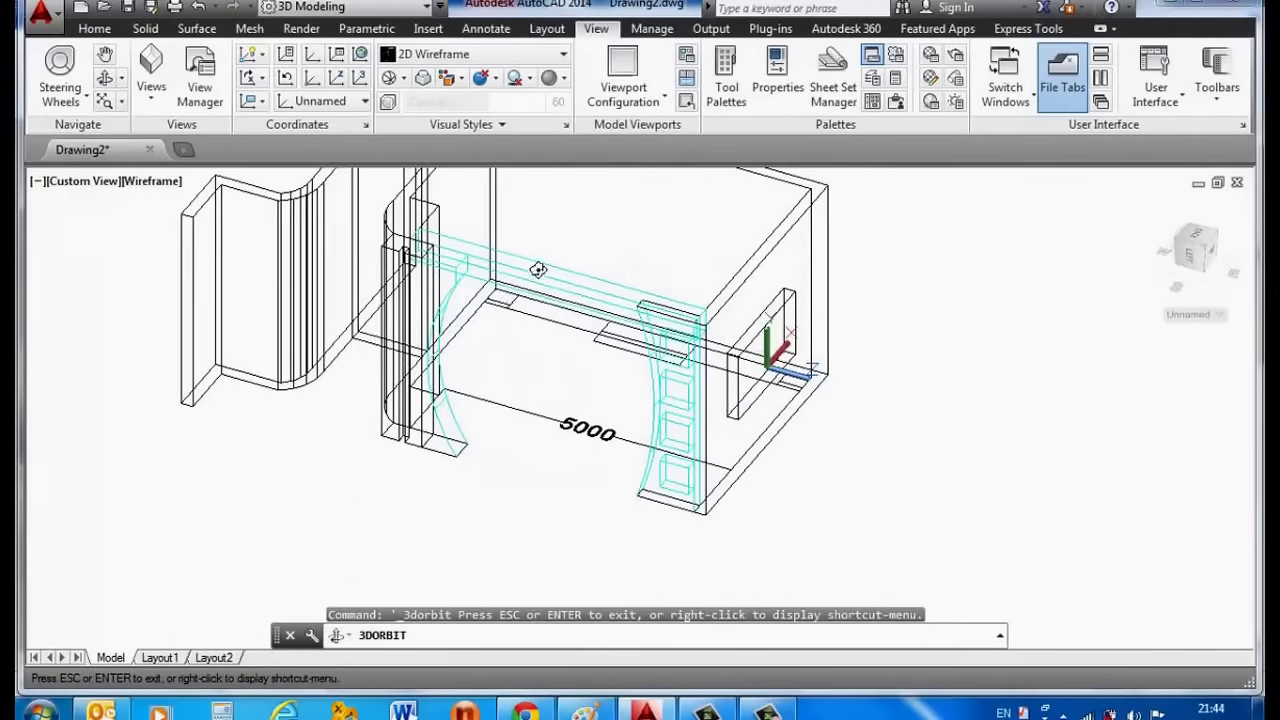
{"action": "scroll", "coordinate": [537, 266], "scroll_direction": "up", "scroll_amount": 3}
{"action": "scroll", "coordinate": [537, 266], "scroll_direction": "up", "scroll_amount": 3}
{"action": "left_click_drag", "start_coordinate": [498, 310], "coordinate": [487, 311]}
{"action": "right_click", "coordinate": [489, 311]}
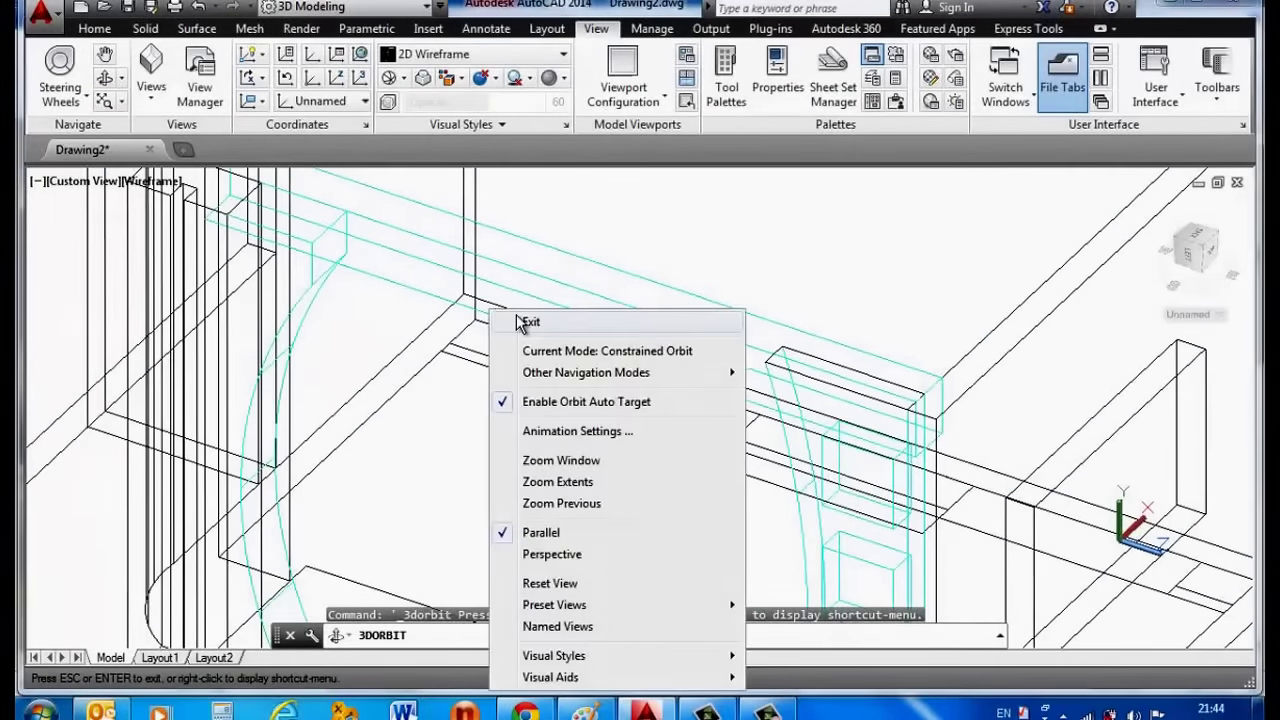
{"action": "left_click", "coordinate": [523, 322]}
{"action": "type", "text": "ex"}
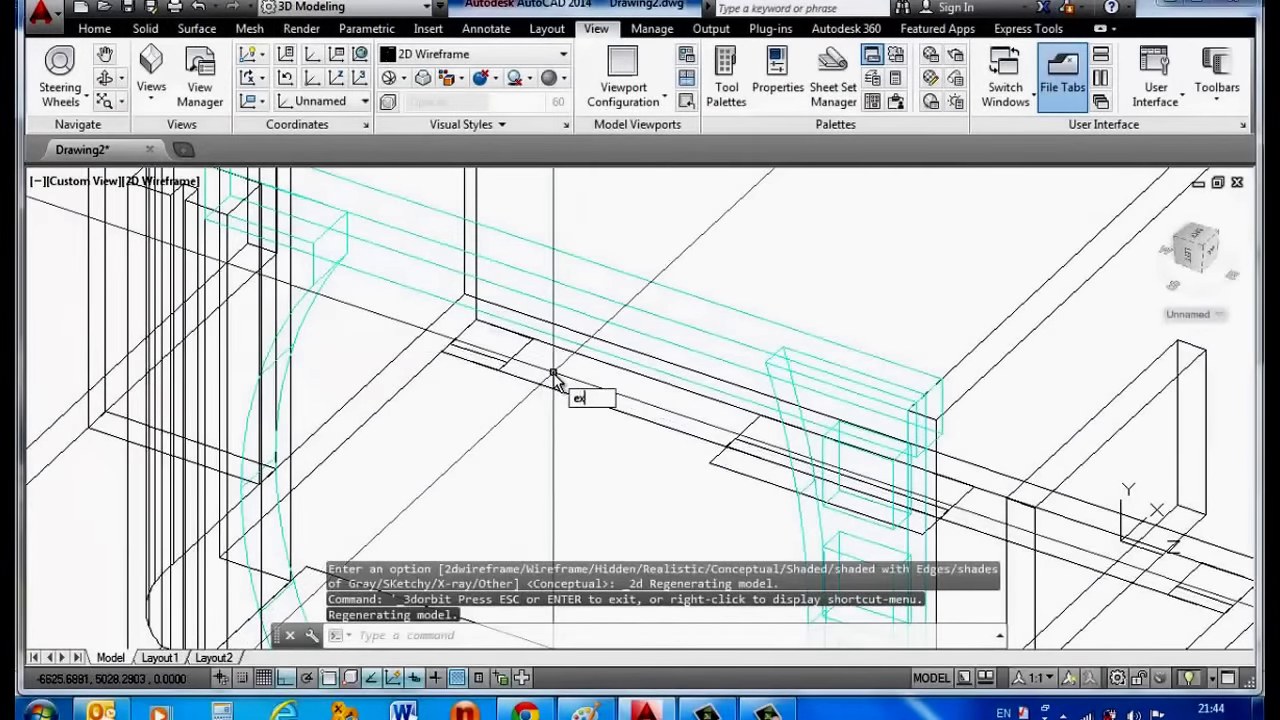
{"action": "key", "text": "Return"}
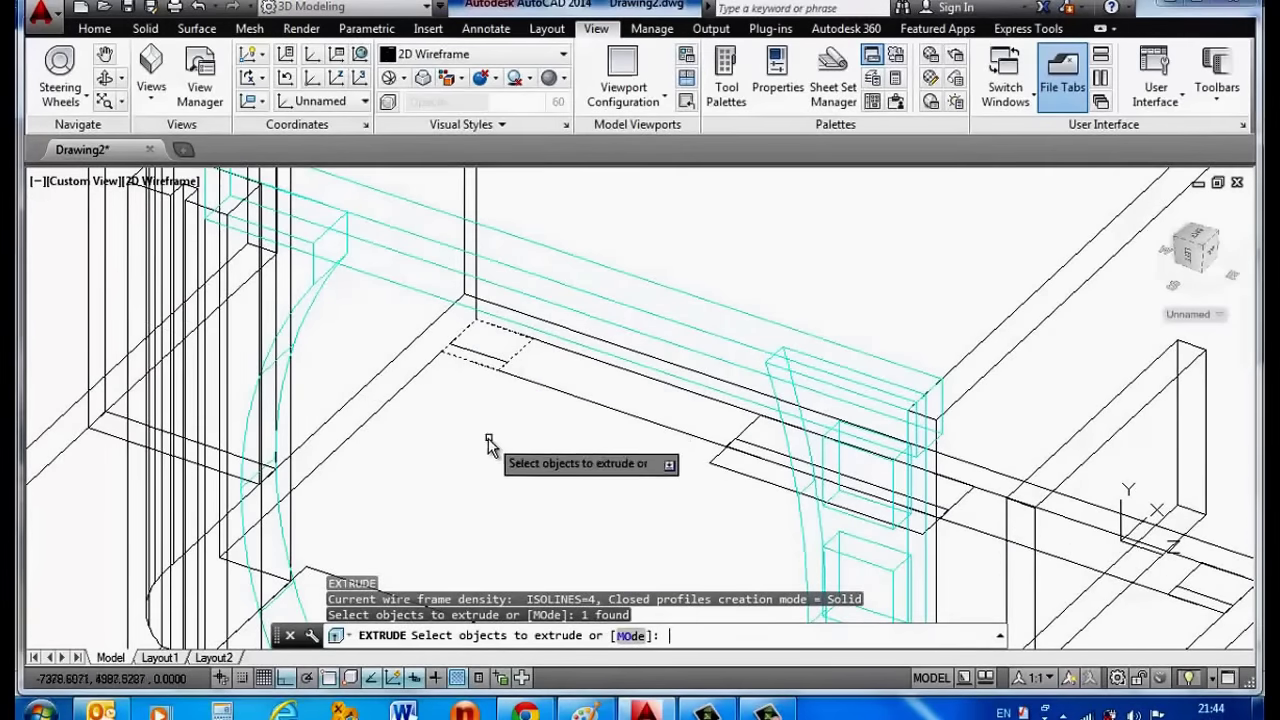
{"action": "left_click", "coordinate": [491, 437]}
{"action": "key", "text": "Return"}
{"action": "type", "text": "400"}
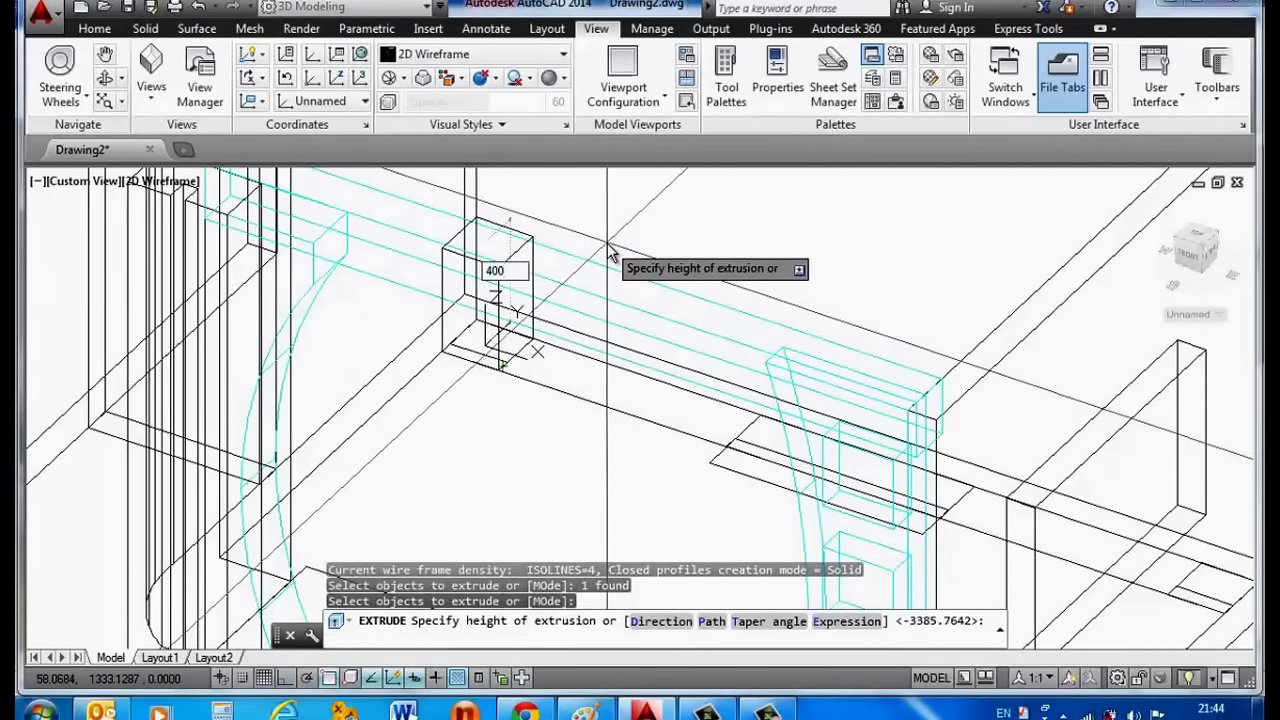
{"action": "key", "text": "Return"}
{"action": "scroll", "coordinate": [543, 277], "scroll_direction": "down", "scroll_amount": 3}
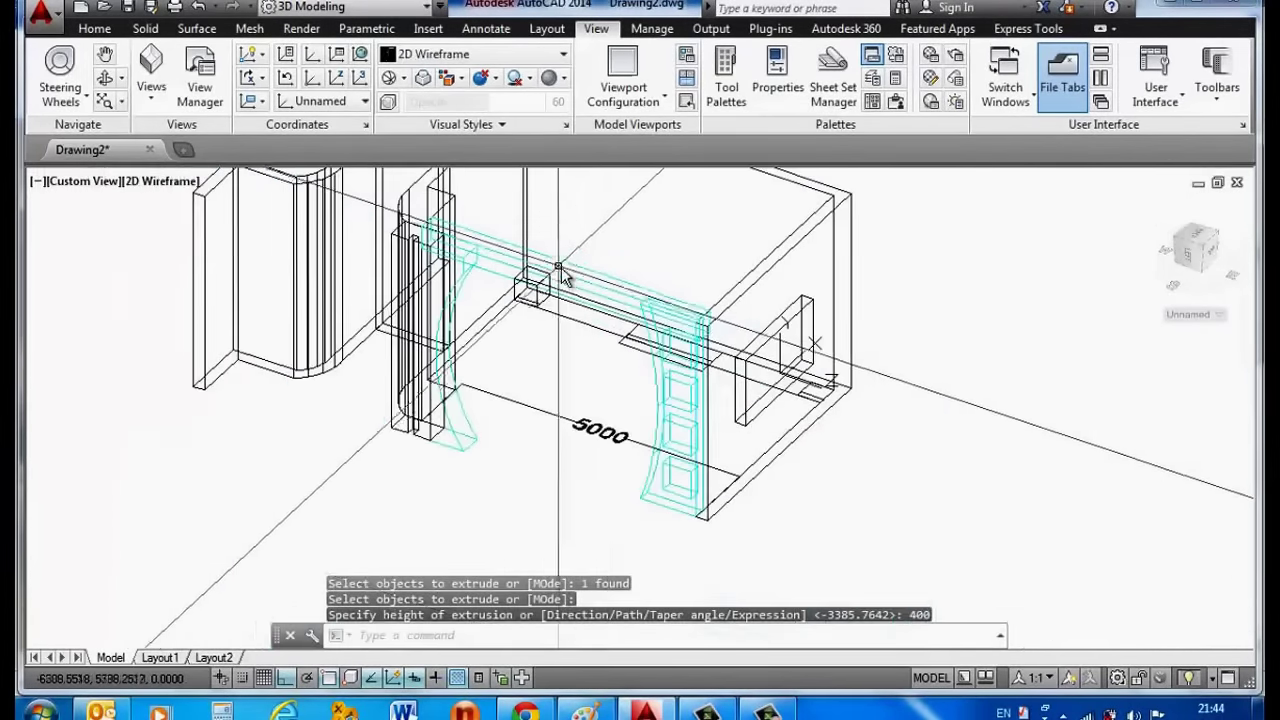
{"action": "scroll", "coordinate": [857, 400], "scroll_direction": "up", "scroll_amount": 3}
{"action": "scroll", "coordinate": [697, 408], "scroll_direction": "up", "scroll_amount": 3}
Extrude the rectangle at the other end 400 high as well.
{"action": "key", "text": "Return"}
{"action": "left_click", "coordinate": [672, 362]}
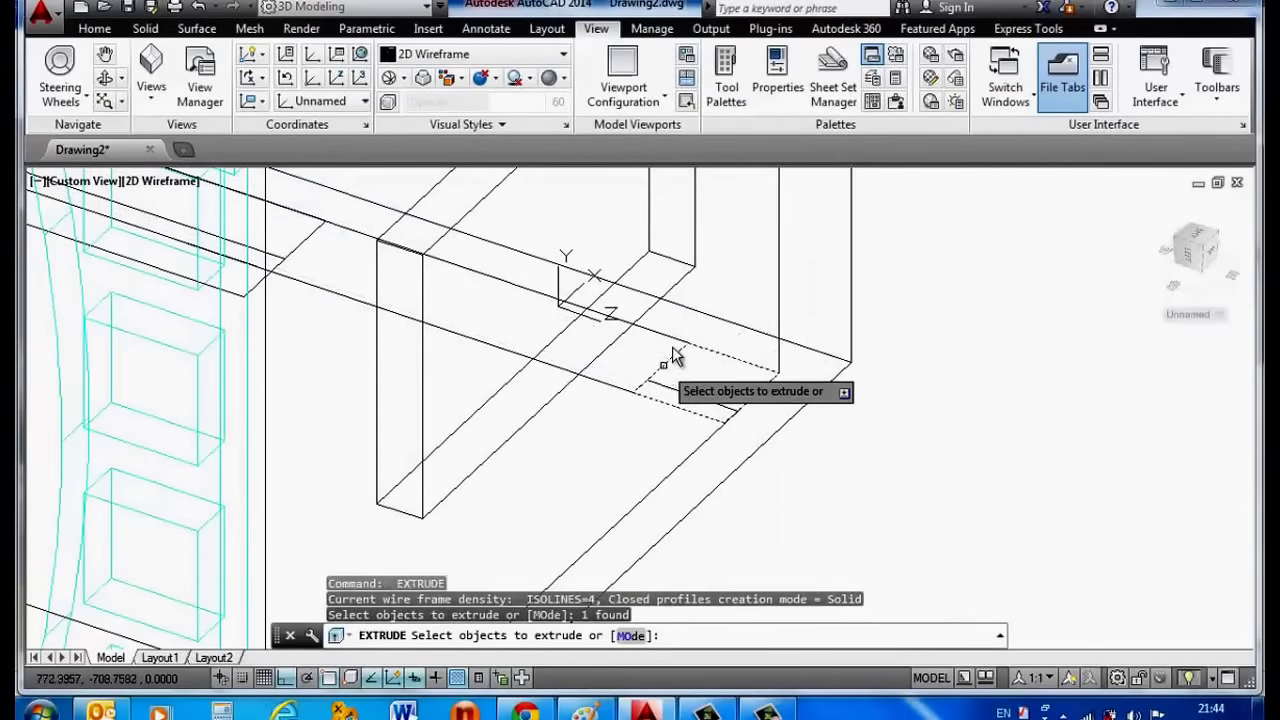
{"action": "key", "text": "Return"}
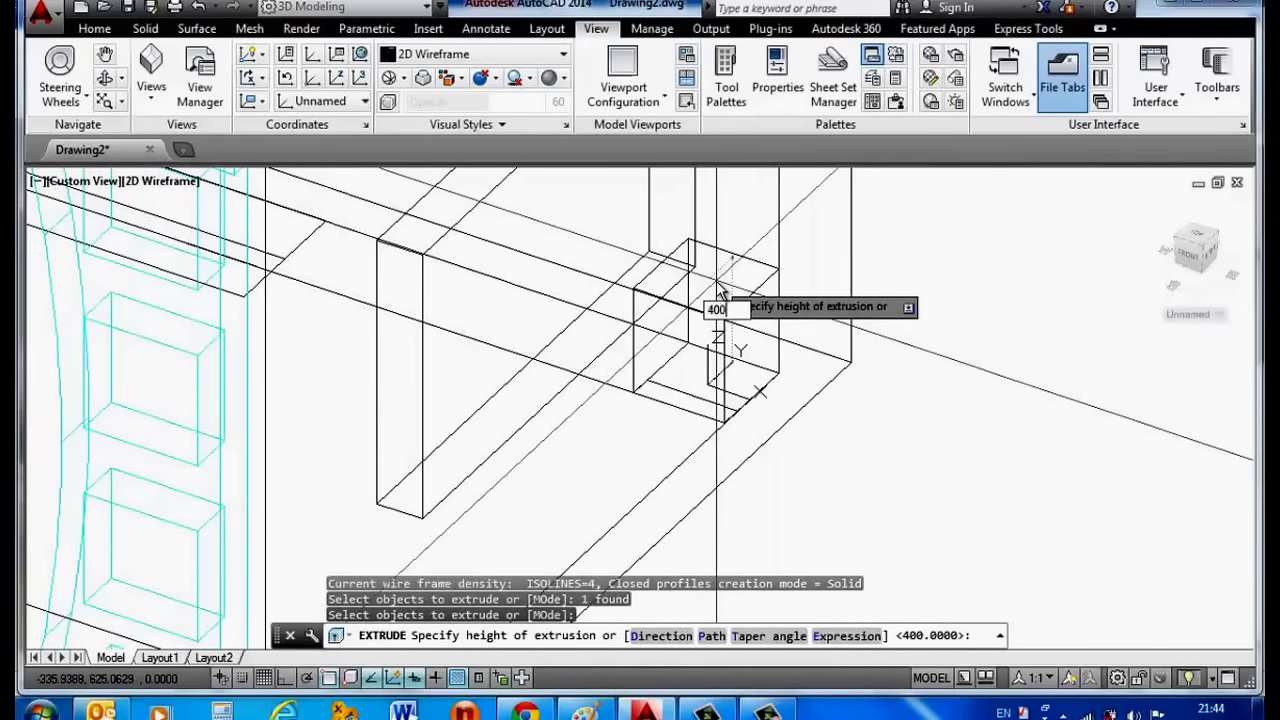
{"action": "key", "text": "Return"}
{"action": "scroll", "coordinate": [733, 297], "scroll_direction": "down", "scroll_amount": 3}
{"action": "type", "text": "copy"}
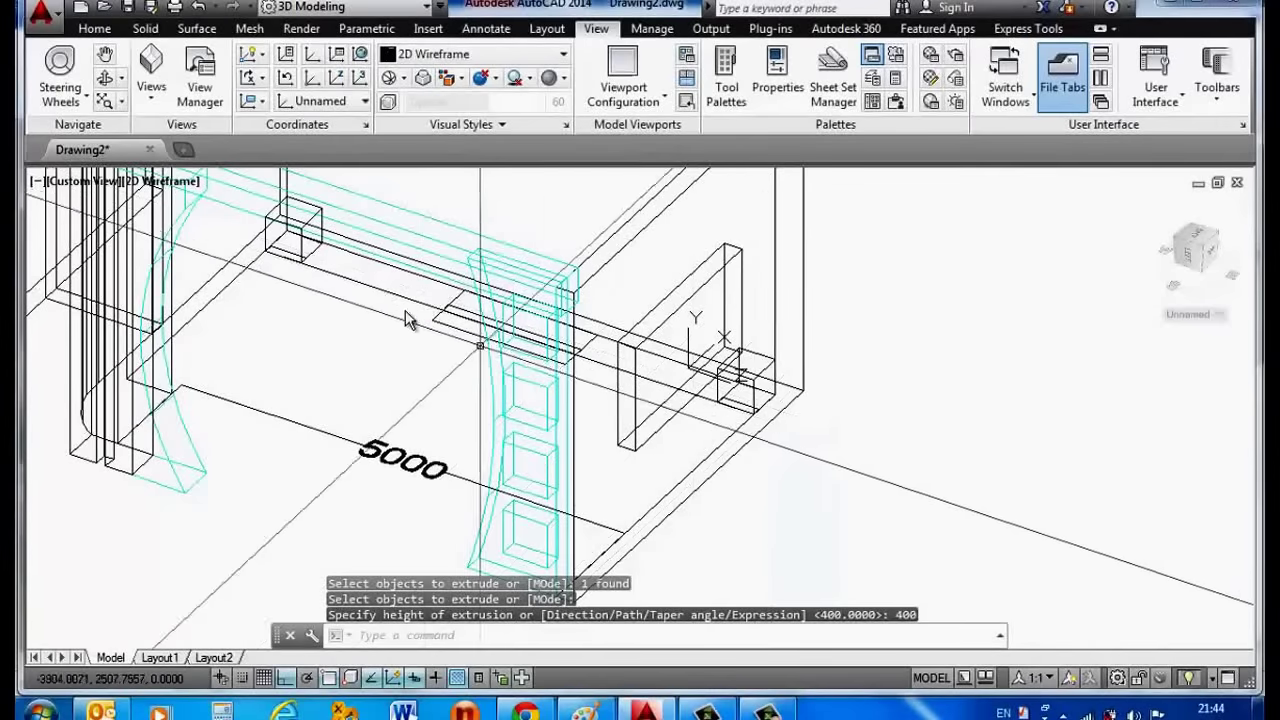
{"action": "key", "text": "Return"}
Copy the long back outline to a new position between the posts.
{"action": "left_click", "coordinate": [362, 279]}
{"action": "scroll", "coordinate": [272, 240], "scroll_direction": "up", "scroll_amount": 2}
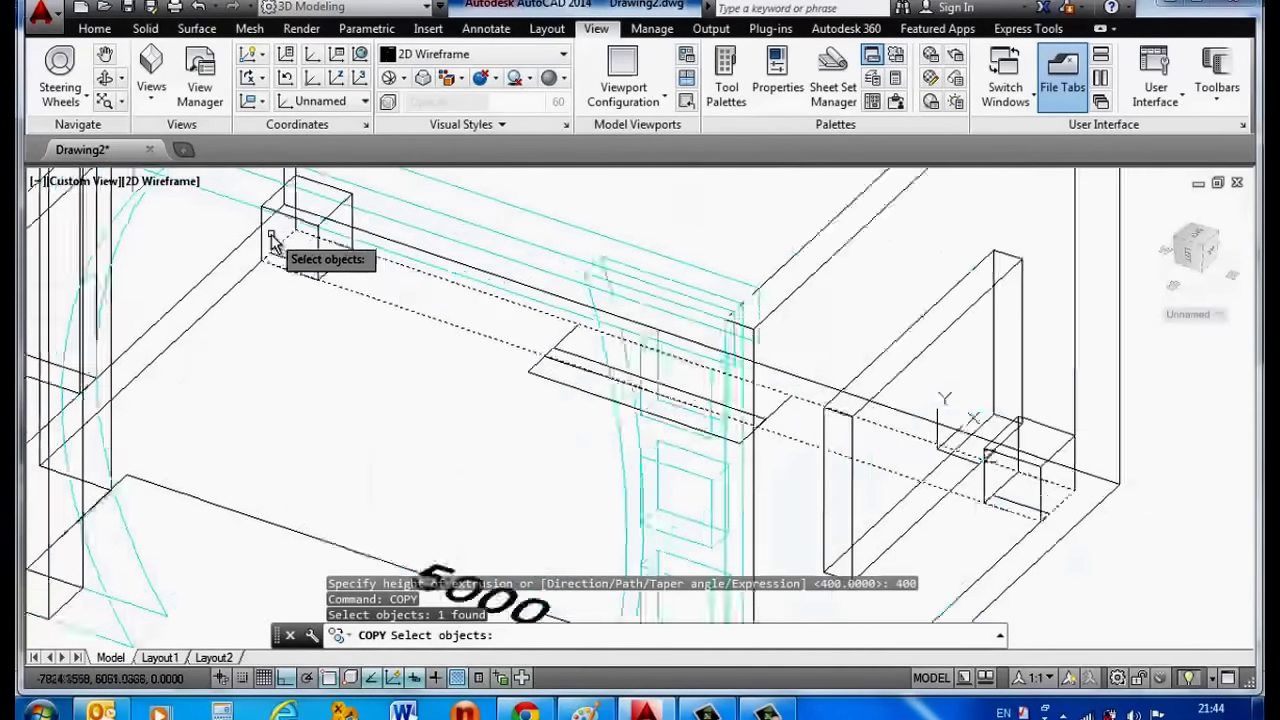
{"action": "scroll", "coordinate": [272, 240], "scroll_direction": "up", "scroll_amount": 2}
{"action": "key", "text": "Return"}
{"action": "left_click", "coordinate": [251, 275]}
{"action": "scroll", "coordinate": [268, 195], "scroll_direction": "up", "scroll_amount": 2}
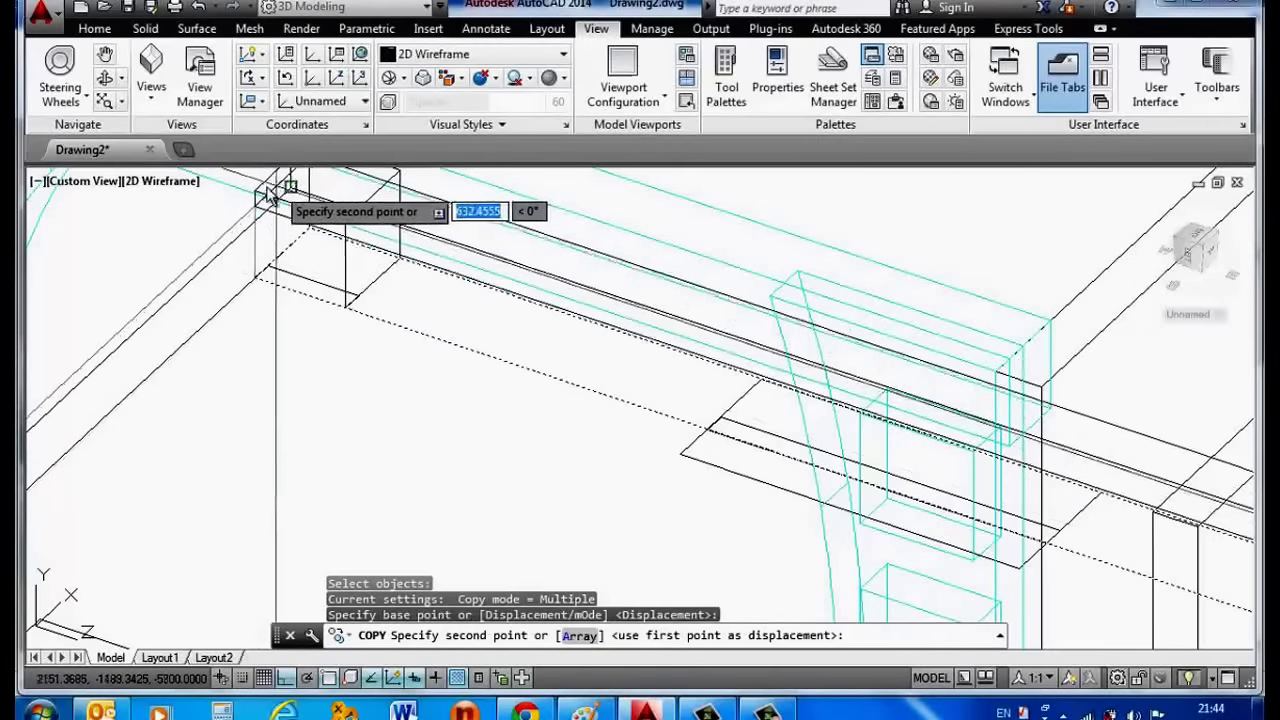
{"action": "left_click", "coordinate": [258, 194]}
{"action": "key", "text": "Escape"}
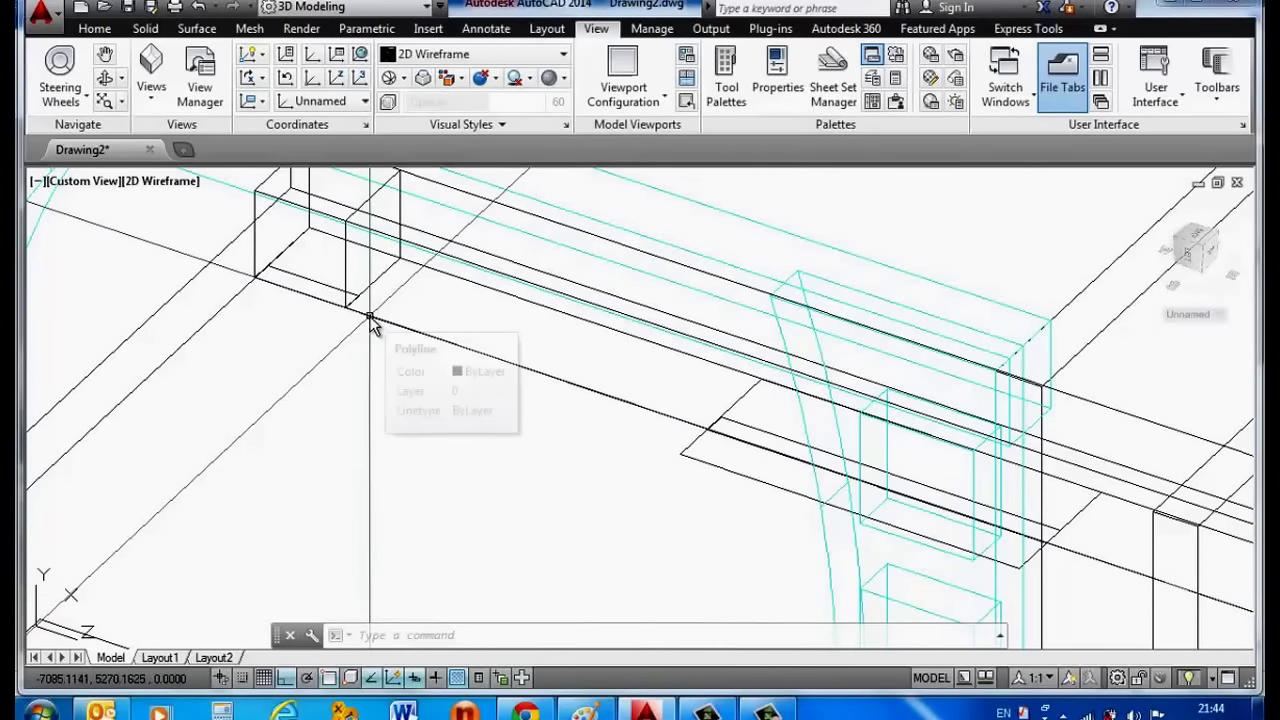
Extrude the copied outline 100 high into a thin shelf.
{"action": "type", "text": "ext"}
{"action": "key", "text": "Return"}
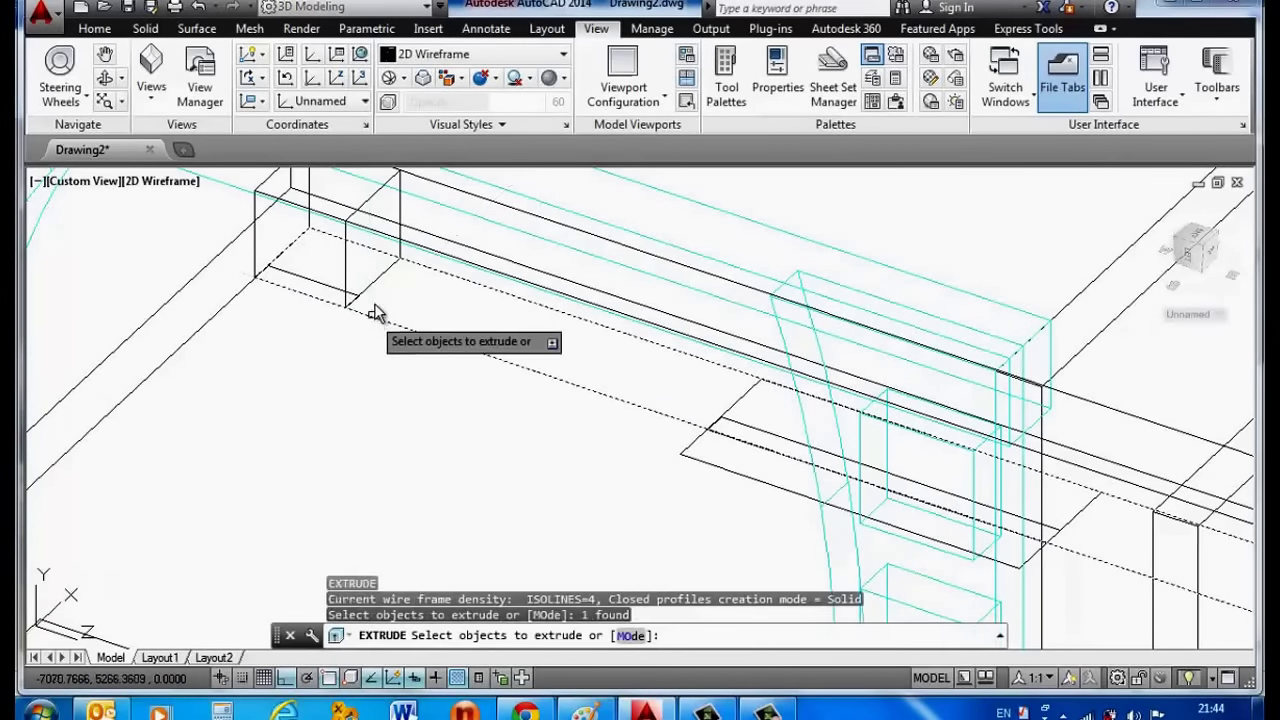
{"action": "left_click", "coordinate": [378, 302]}
{"action": "key", "text": "Return"}
{"action": "type", "text": "100"}
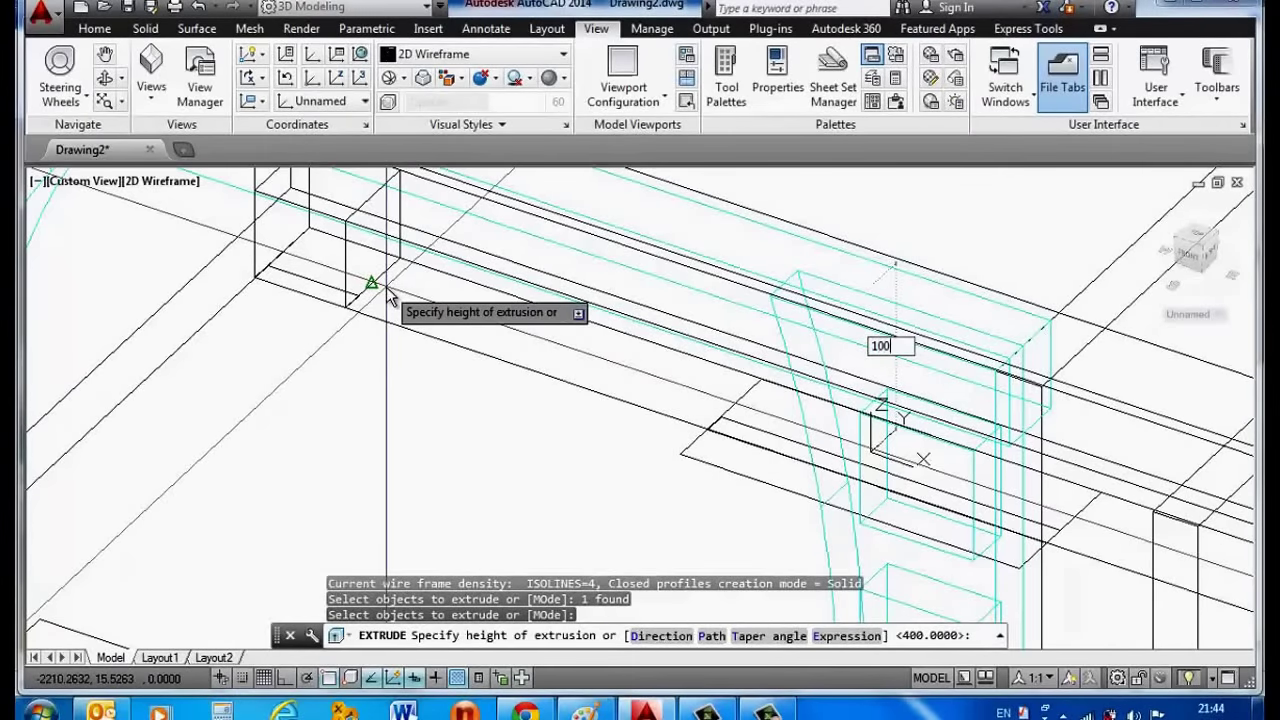
{"action": "key", "text": "Return"}
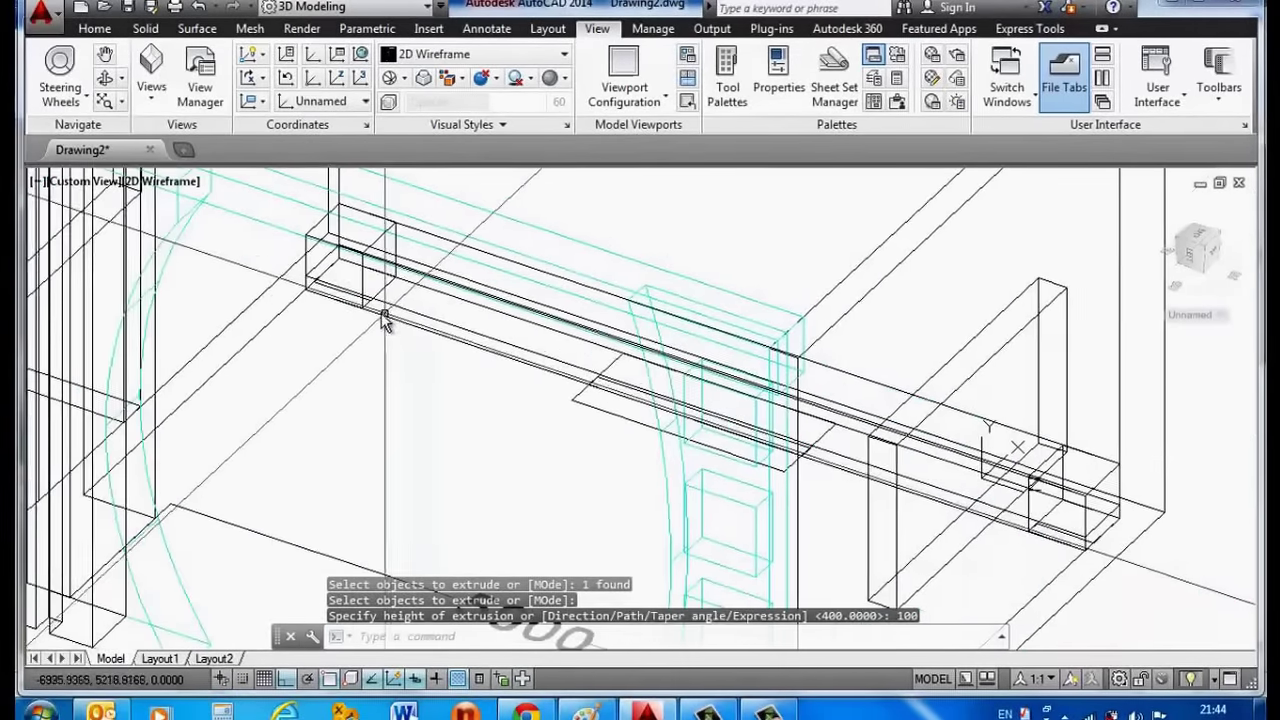
{"action": "left_click", "coordinate": [170, 181]}
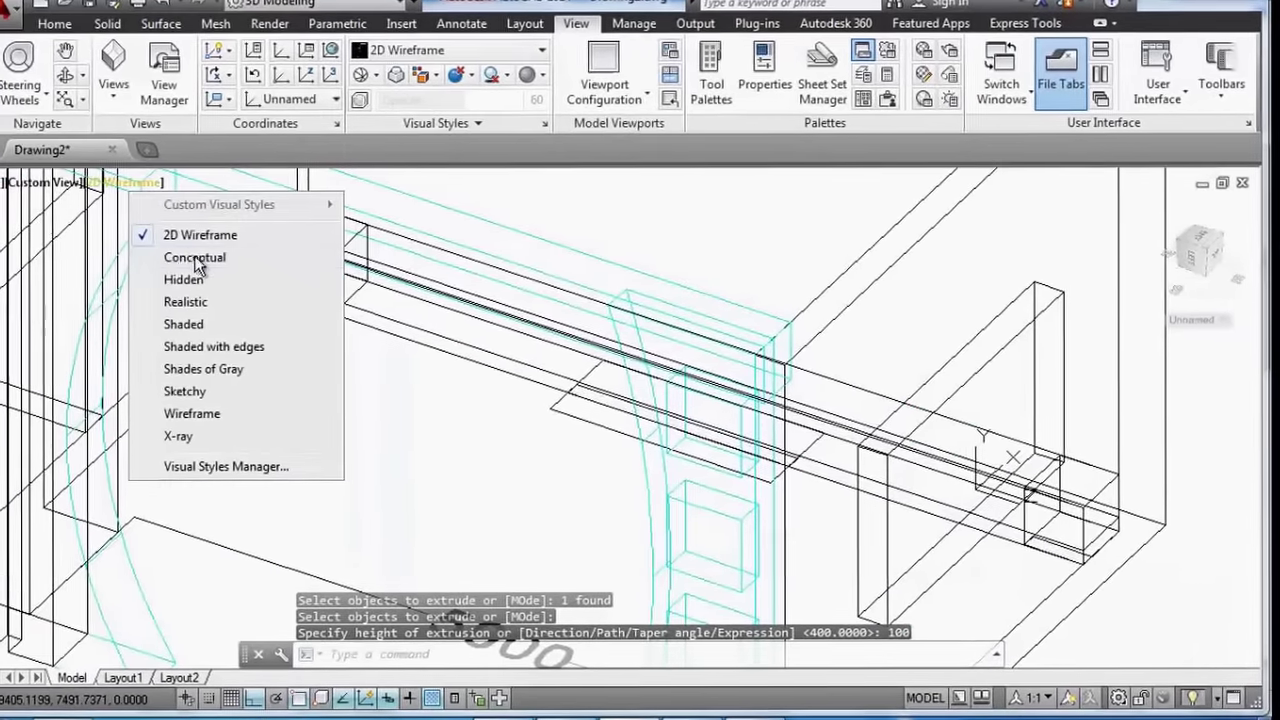
Shade the model in Conceptual style and orbit in to inspect the new shelf.
{"action": "left_click", "coordinate": [205, 256]}
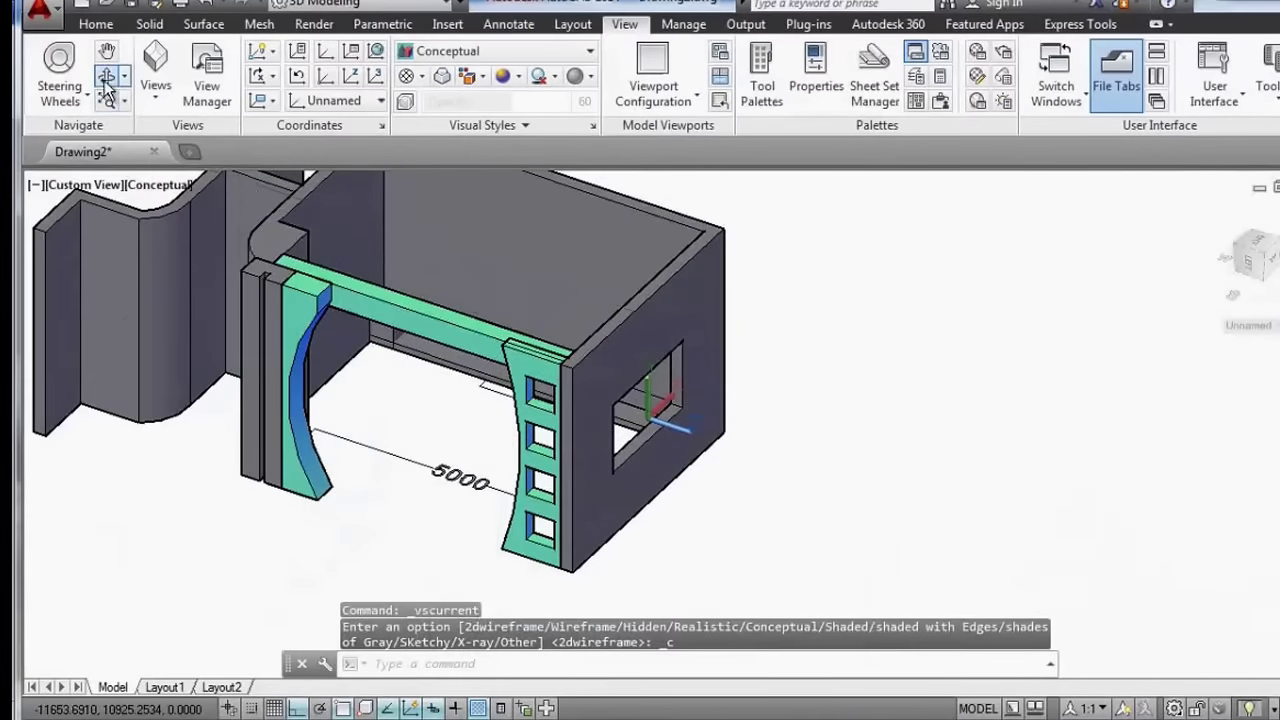
{"action": "left_click", "coordinate": [107, 76]}
{"action": "mouse_move", "coordinate": [400, 340]}
{"action": "left_mouse_down"}
{"action": "mouse_move", "coordinate": [424, 398]}
{"action": "mouse_move", "coordinate": [465, 380]}
{"action": "left_mouse_up"}
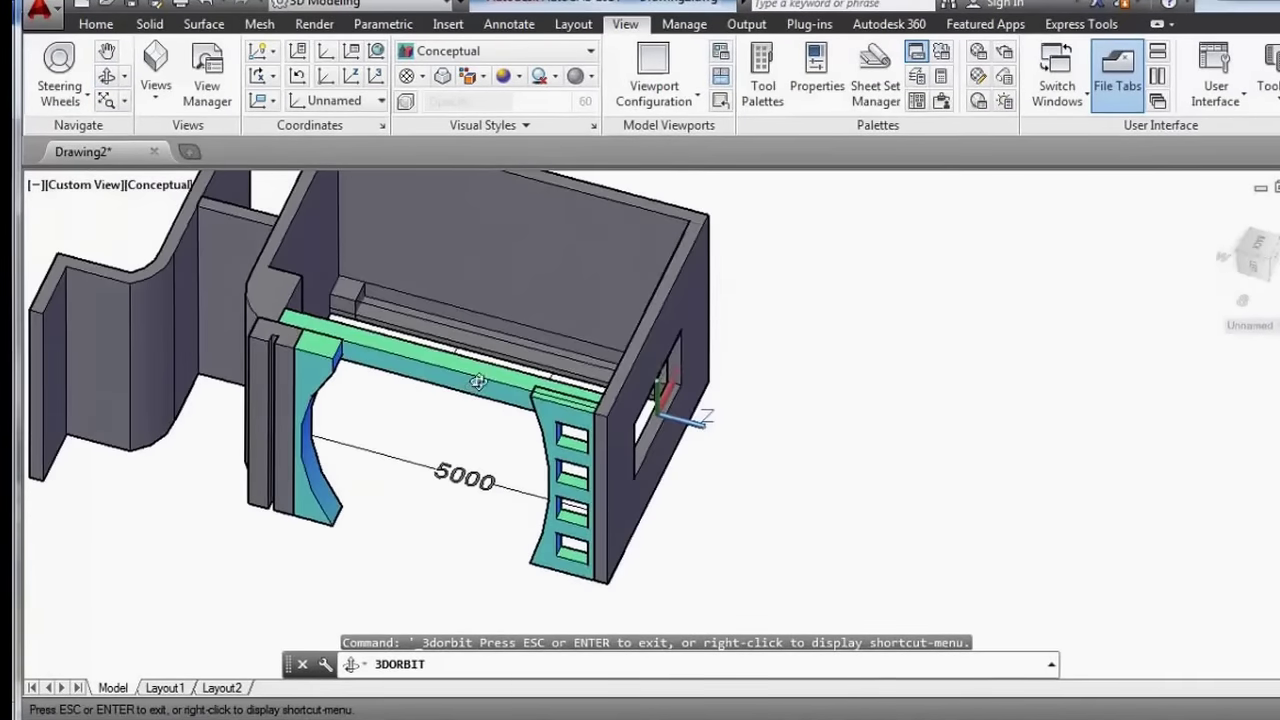
{"action": "scroll", "coordinate": [465, 380], "scroll_direction": "up", "scroll_amount": 3}
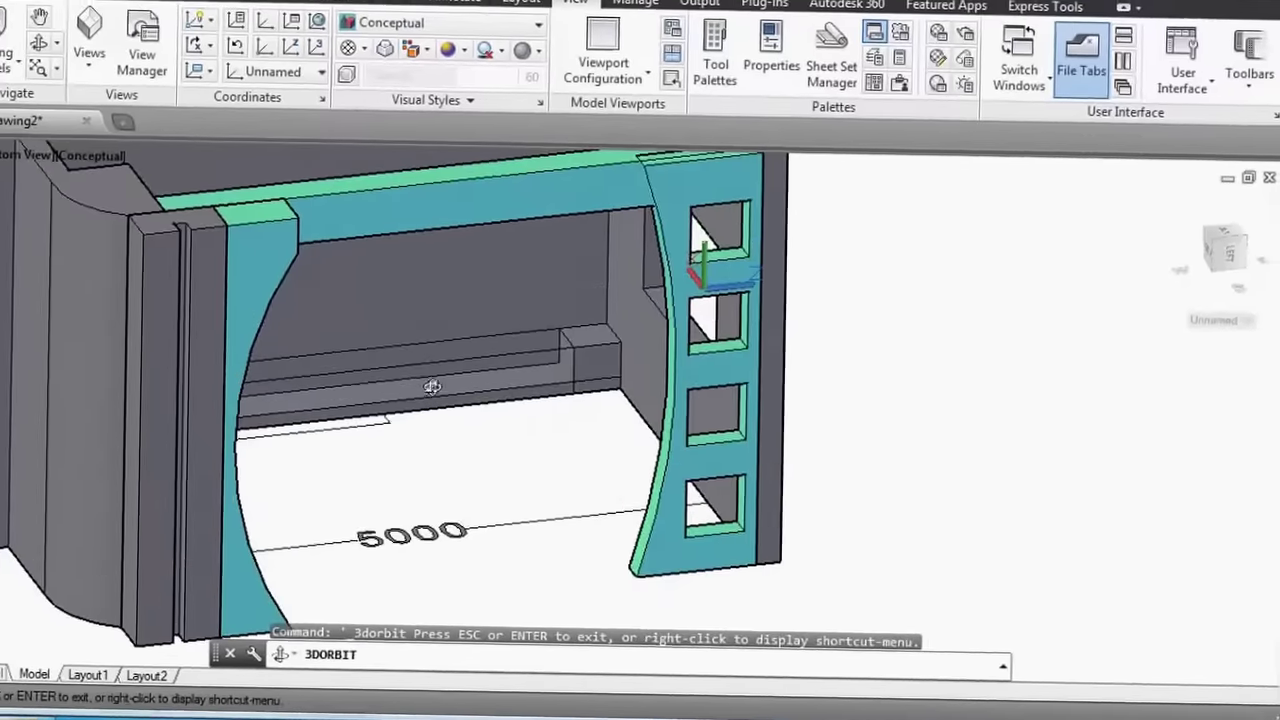
{"action": "scroll", "coordinate": [430, 380], "scroll_direction": "up", "scroll_amount": 3}
{"action": "scroll", "coordinate": [477, 400], "scroll_direction": "up", "scroll_amount": 3}
{"action": "mouse_move", "coordinate": [519, 405]}
{"action": "left_mouse_down"}
{"action": "mouse_move", "coordinate": [536, 407]}
{"action": "mouse_move", "coordinate": [486, 380]}
{"action": "mouse_move", "coordinate": [377, 389]}
{"action": "mouse_move", "coordinate": [367, 352]}
{"action": "left_mouse_up"}
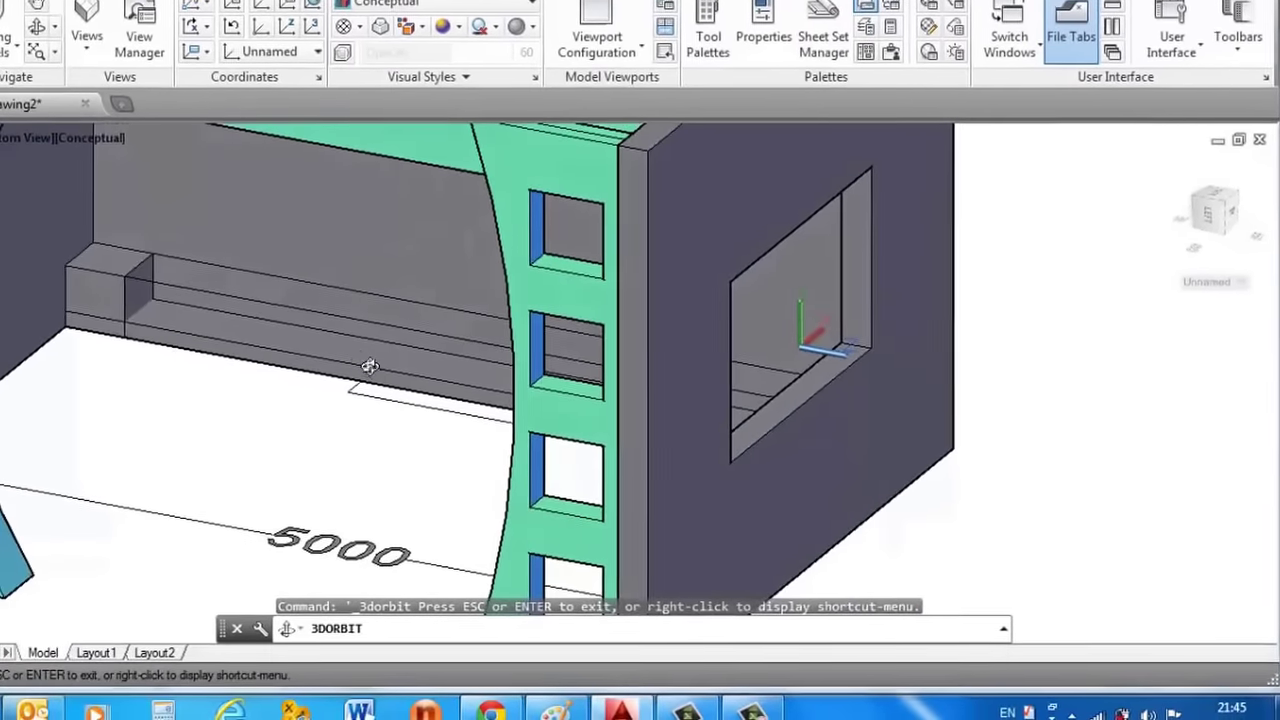
Exit the orbit and switch to the reference living-room photo in Paint.
{"action": "right_click", "coordinate": [366, 350]}
{"action": "left_click", "coordinate": [700, 400]}
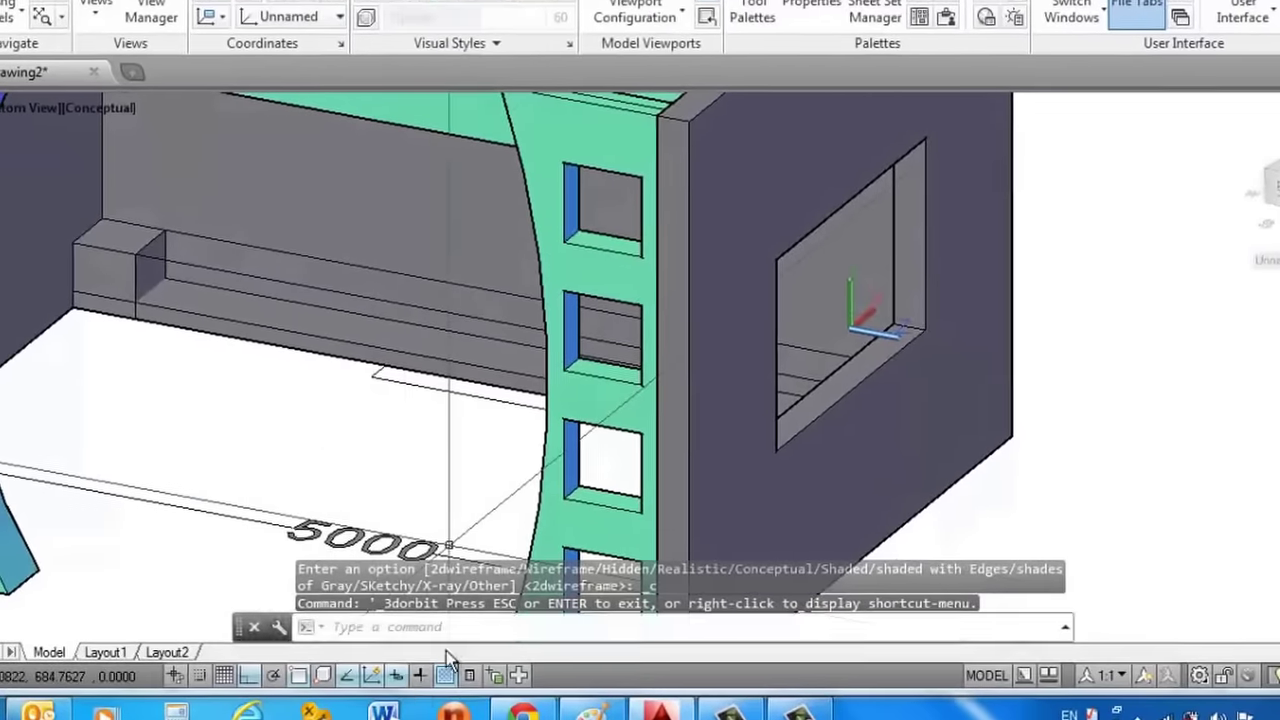
{"action": "left_click", "coordinate": [610, 712]}
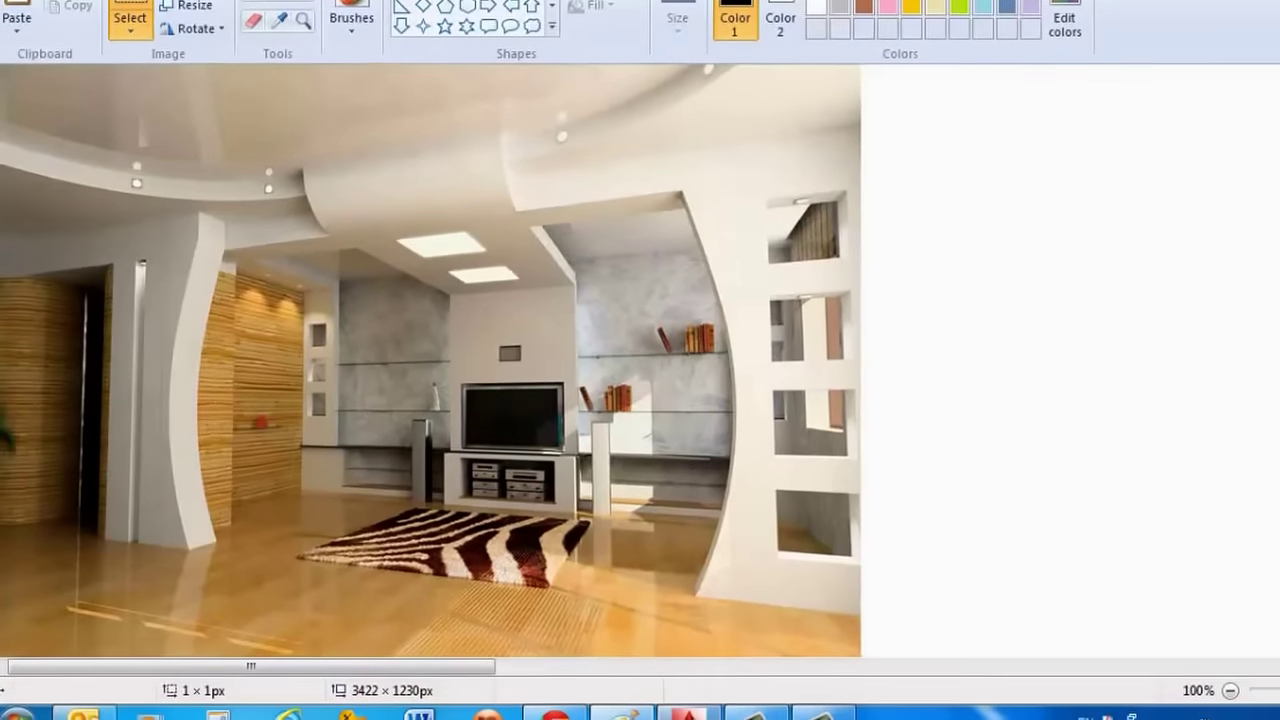
Back in AutoCAD, copy the long shelf piece with a 2000 offset, giving three stacked shelves.
{"action": "left_click", "coordinate": [692, 712]}
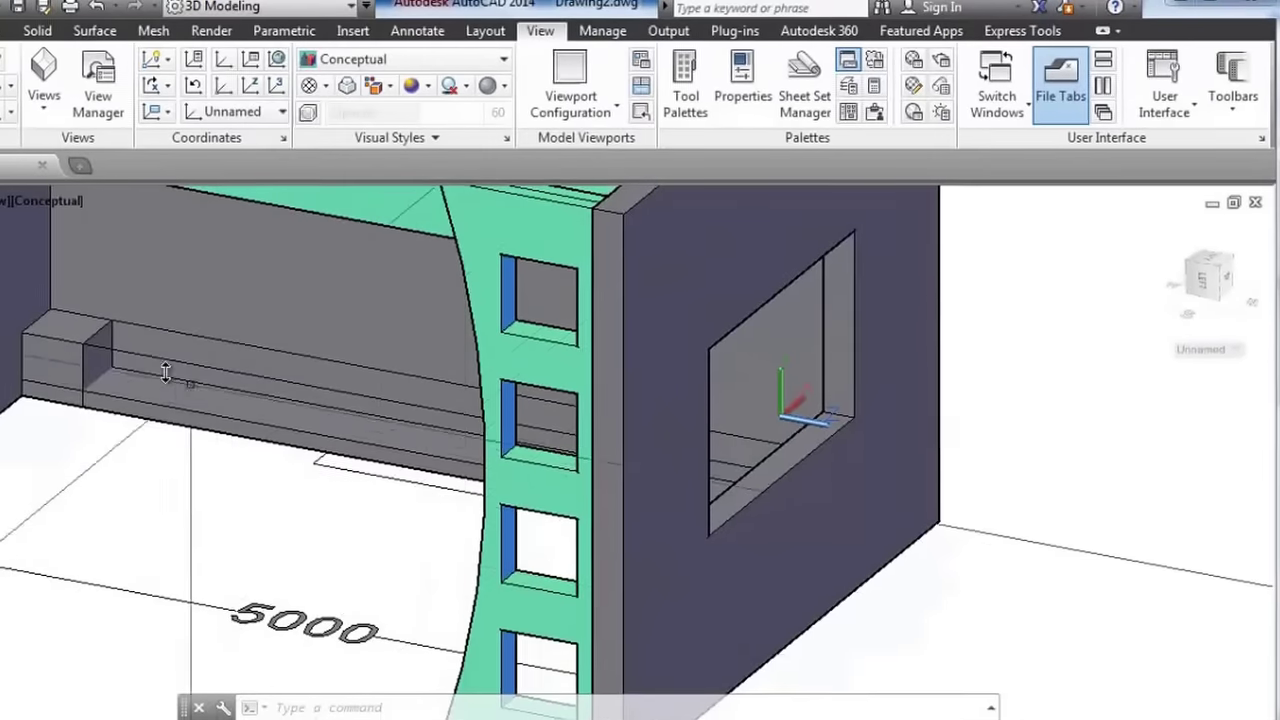
{"action": "type", "text": "copy"}
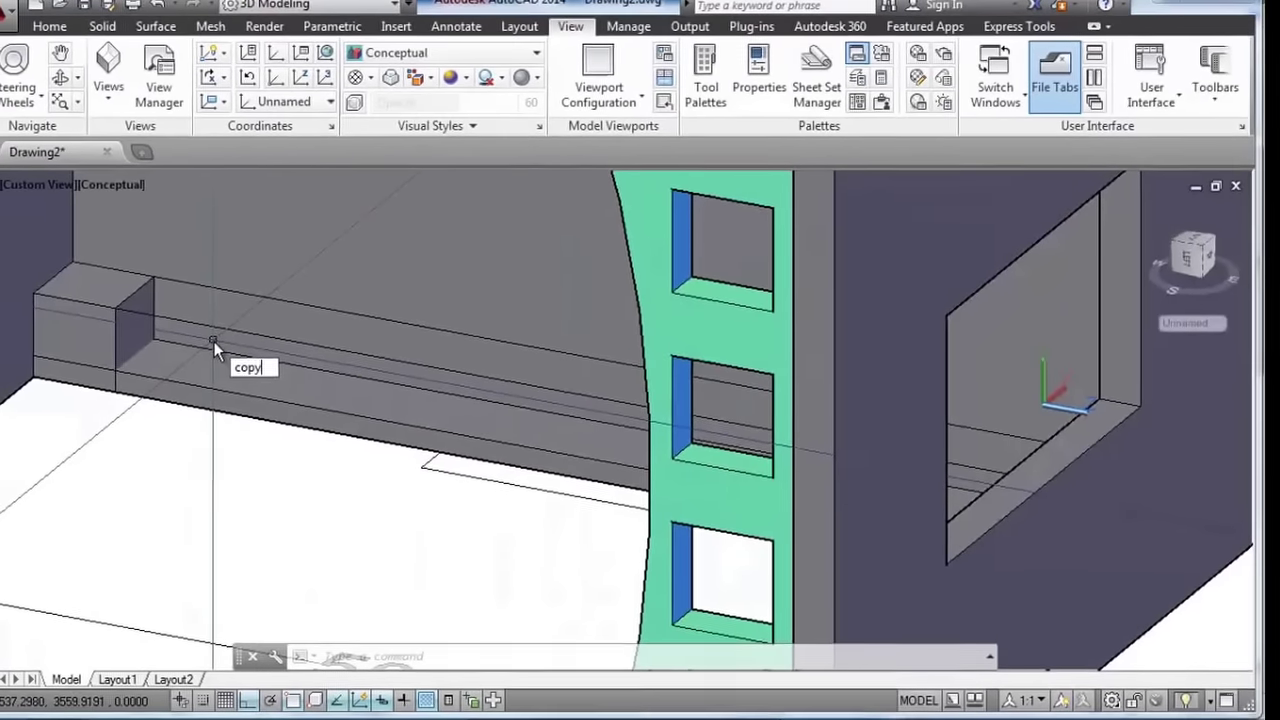
{"action": "key", "text": "Return"}
{"action": "left_click", "coordinate": [225, 323]}
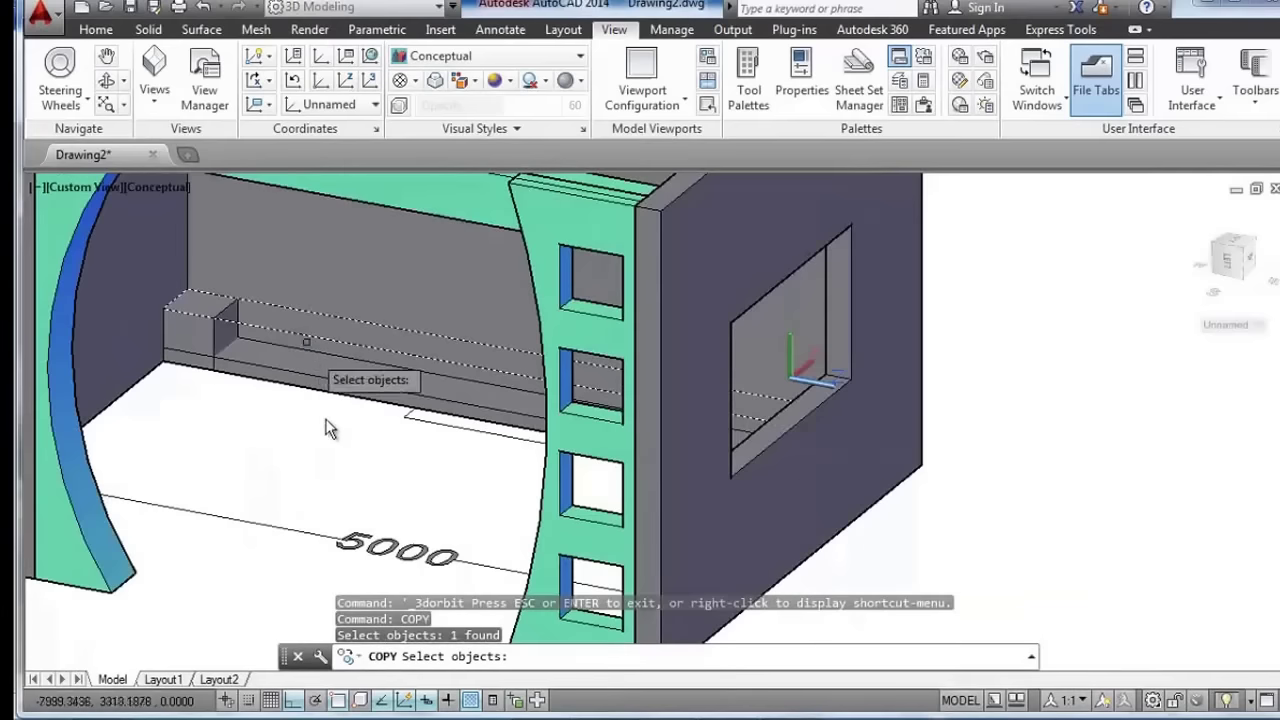
{"action": "key", "text": "Return"}
{"action": "left_click", "coordinate": [300, 447]}
{"action": "type", "text": "1000"}
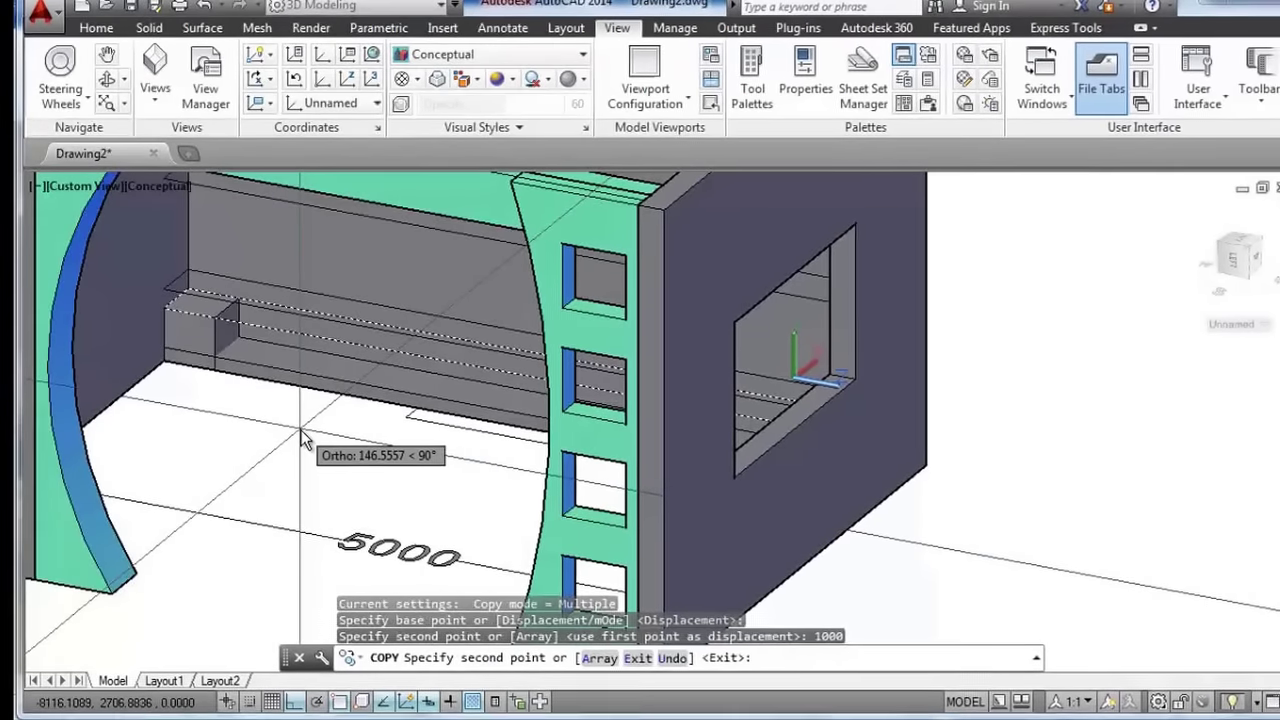
{"action": "type", "text": "2000"}
{"action": "key", "text": "Return"}
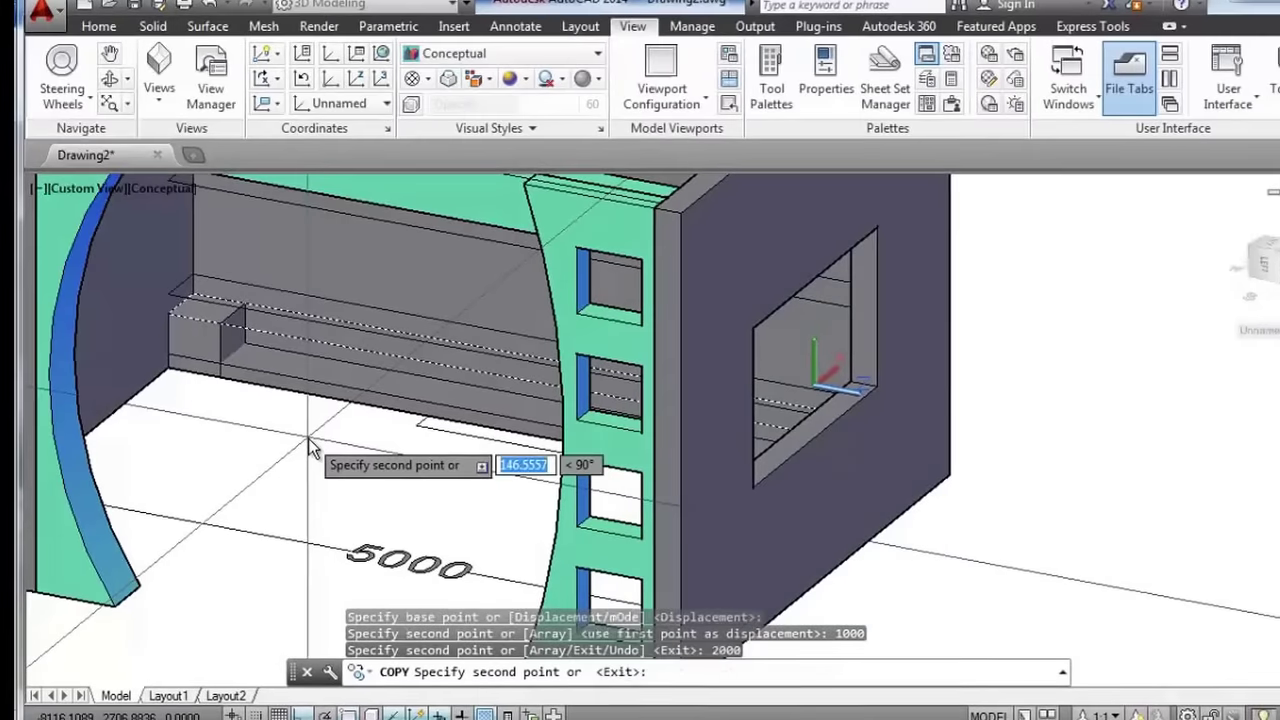
{"action": "key", "text": "Return"}
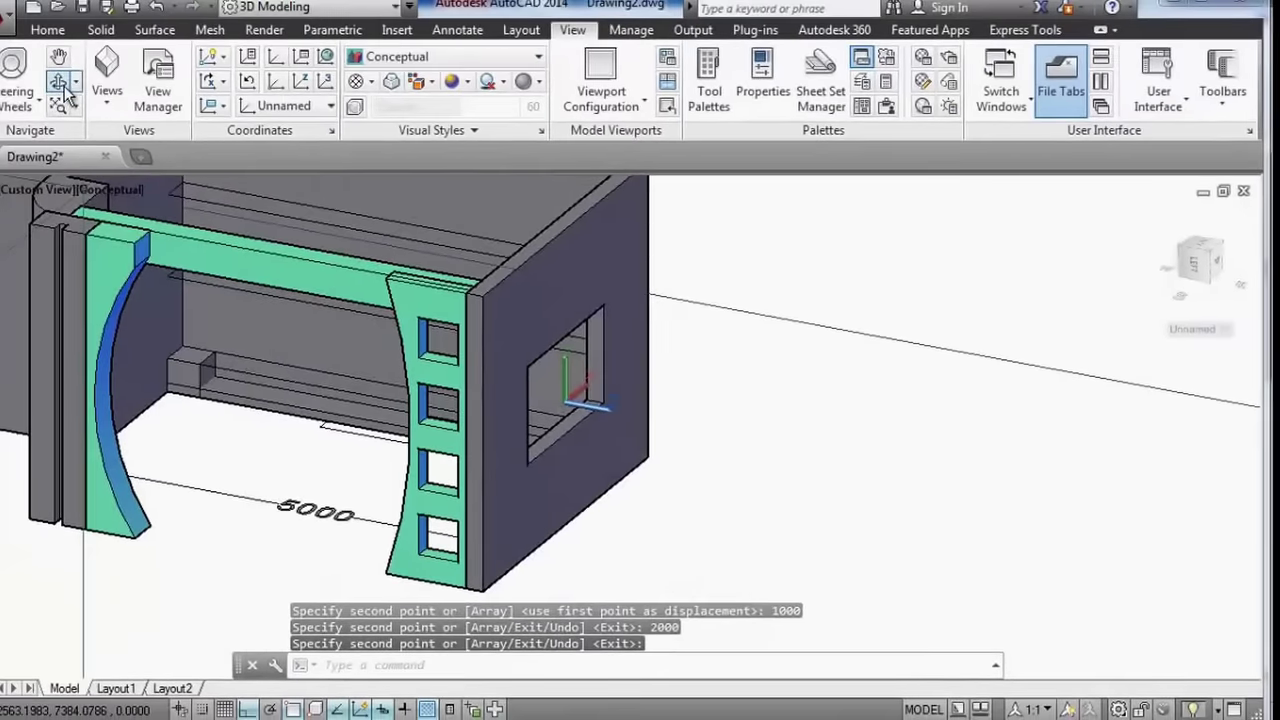
{"action": "mouse_move", "coordinate": [190, 205]}
{"action": "left_mouse_down"}
{"action": "mouse_move", "coordinate": [343, 277]}
{"action": "mouse_move", "coordinate": [371, 237]}
{"action": "mouse_move", "coordinate": [394, 246]}
{"action": "mouse_move", "coordinate": [281, 319]}
{"action": "mouse_move", "coordinate": [281, 295]}
{"action": "left_mouse_up"}
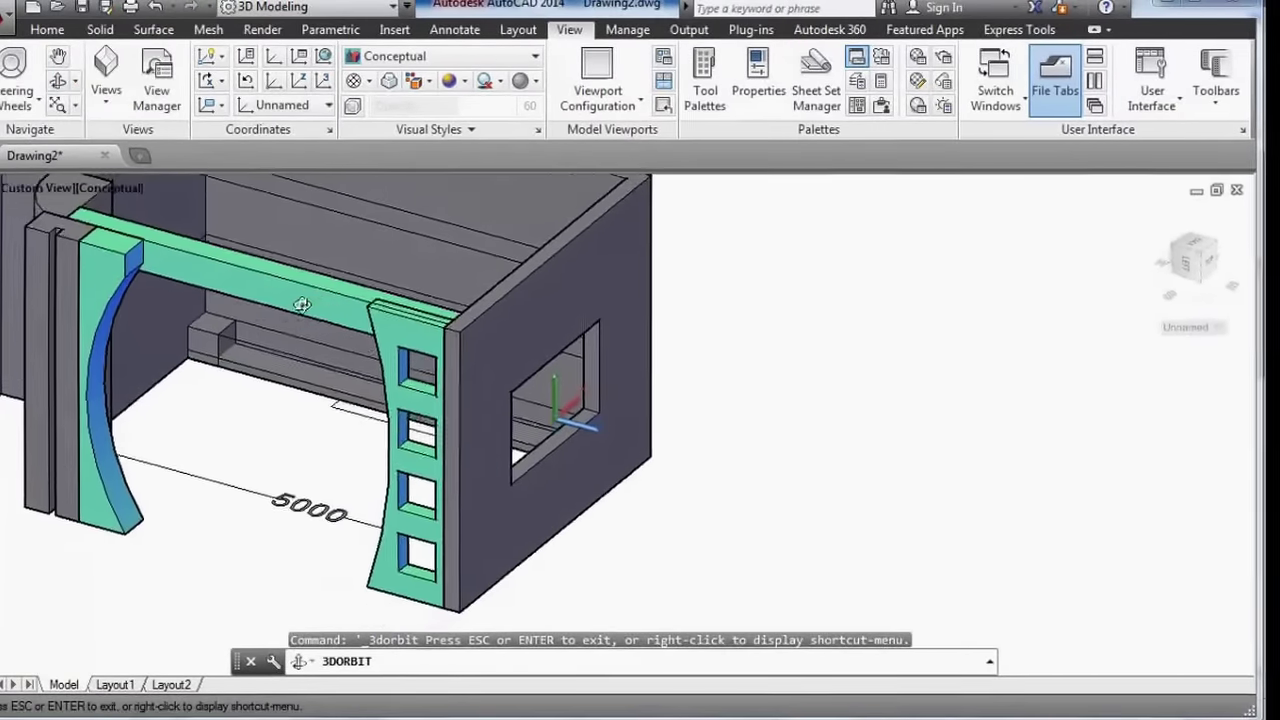
Begin extruding the flat shelf outlines, cancelling a false start and undoing a stray orbit.
{"action": "right_click", "coordinate": [281, 295]}
{"action": "left_click", "coordinate": [282, 300]}
{"action": "type", "text": "EX"}
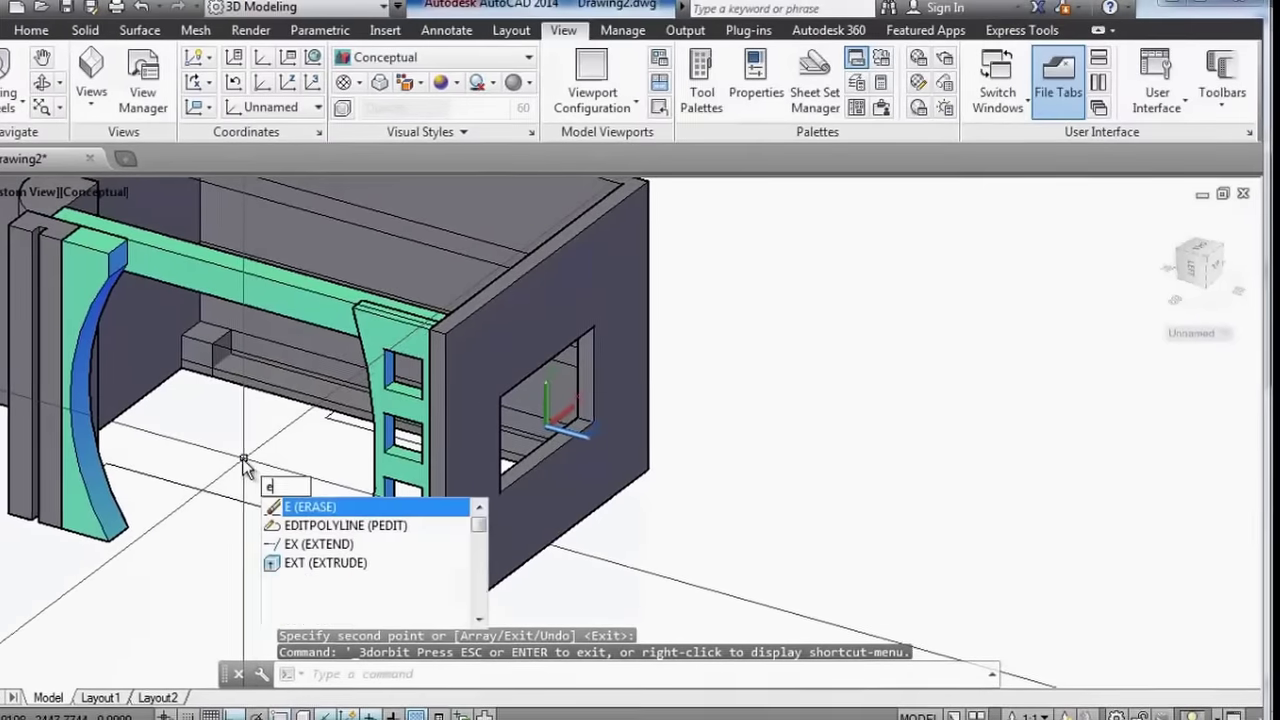
{"action": "type", "text": "T"}
{"action": "key", "text": "Return"}
{"action": "scroll", "coordinate": [236, 369], "scroll_direction": "up", "scroll_amount": 3}
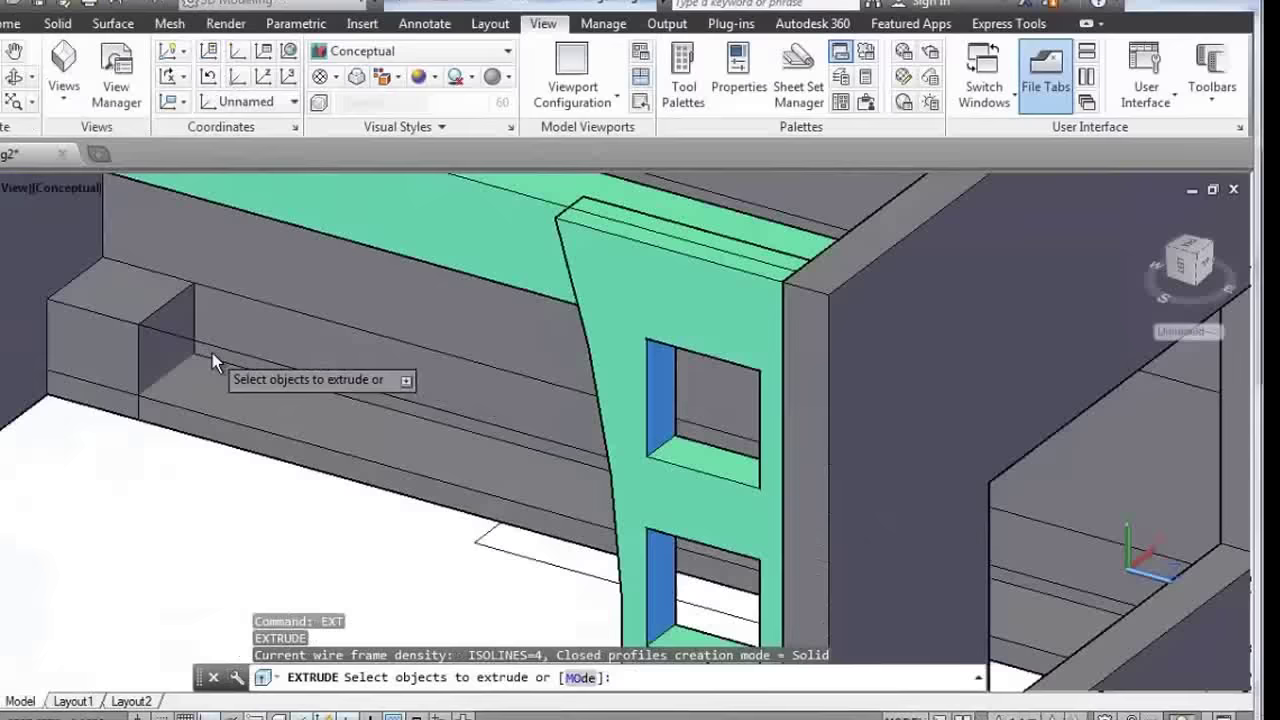
{"action": "scroll", "coordinate": [212, 353], "scroll_direction": "up", "scroll_amount": 1}
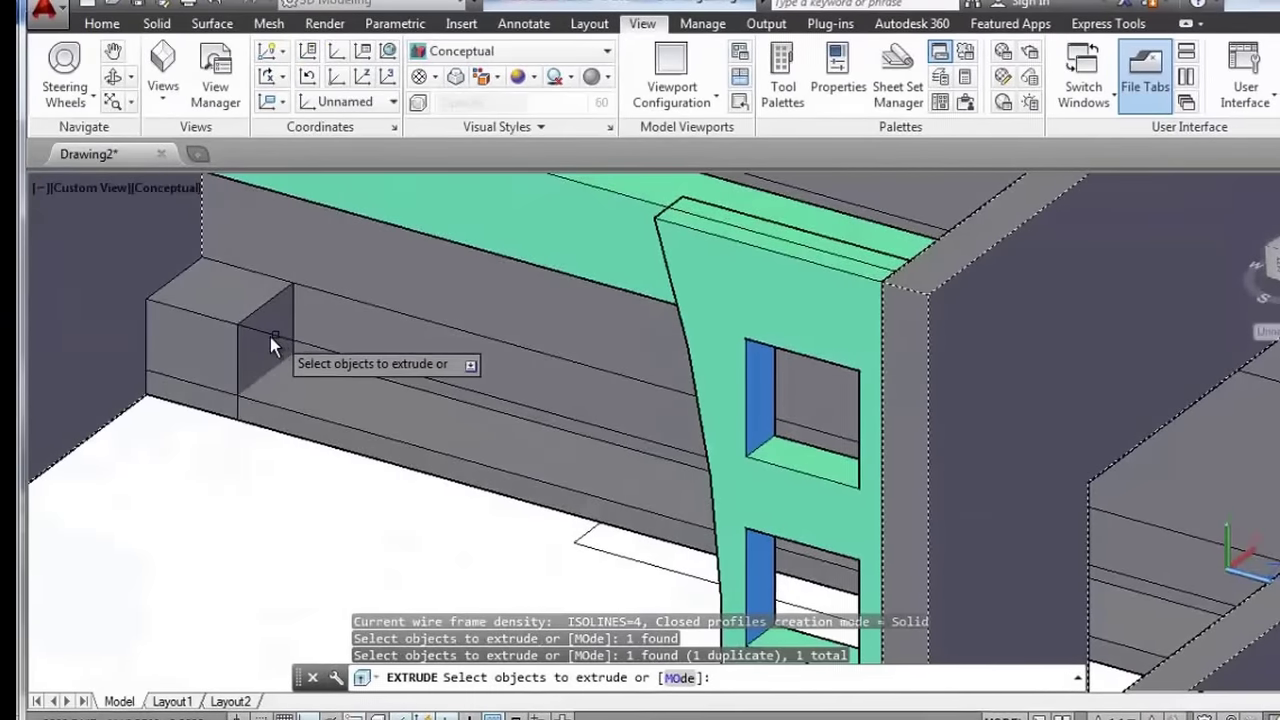
{"action": "left_click", "coordinate": [271, 346]}
{"action": "left_click", "coordinate": [432, 390]}
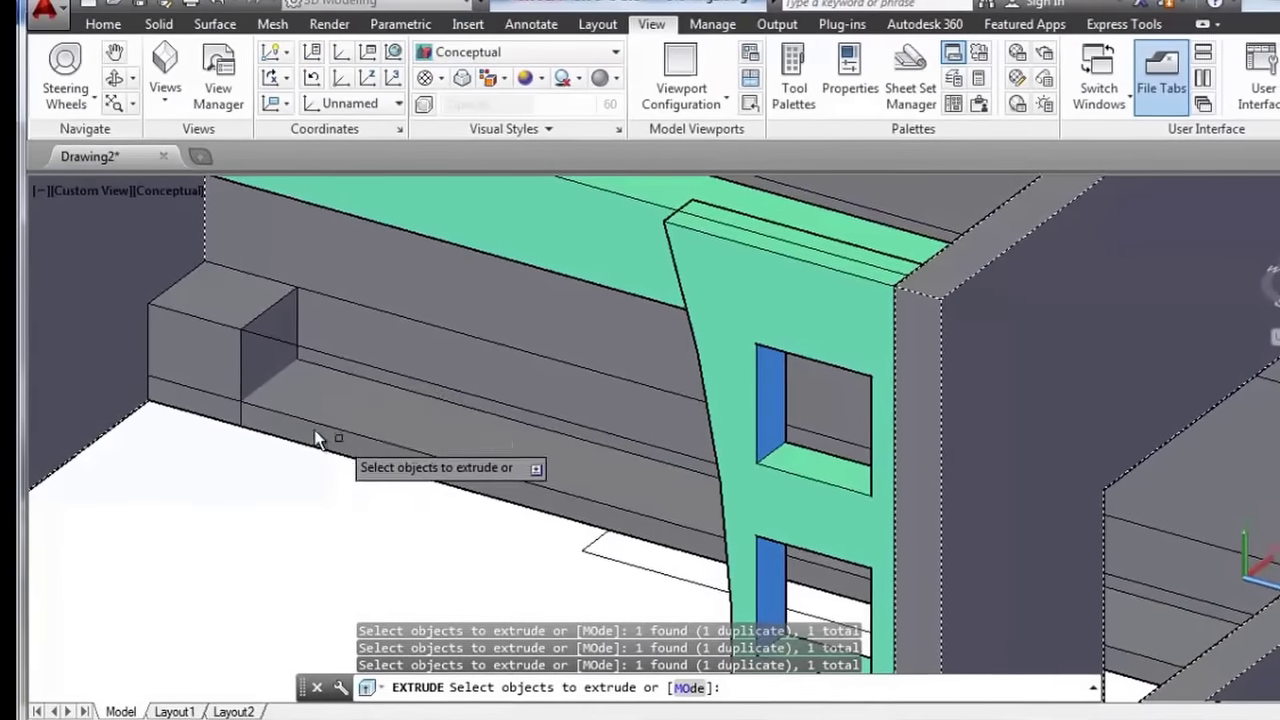
{"action": "key", "text": "Escape"}
{"action": "key", "text": "Return"}
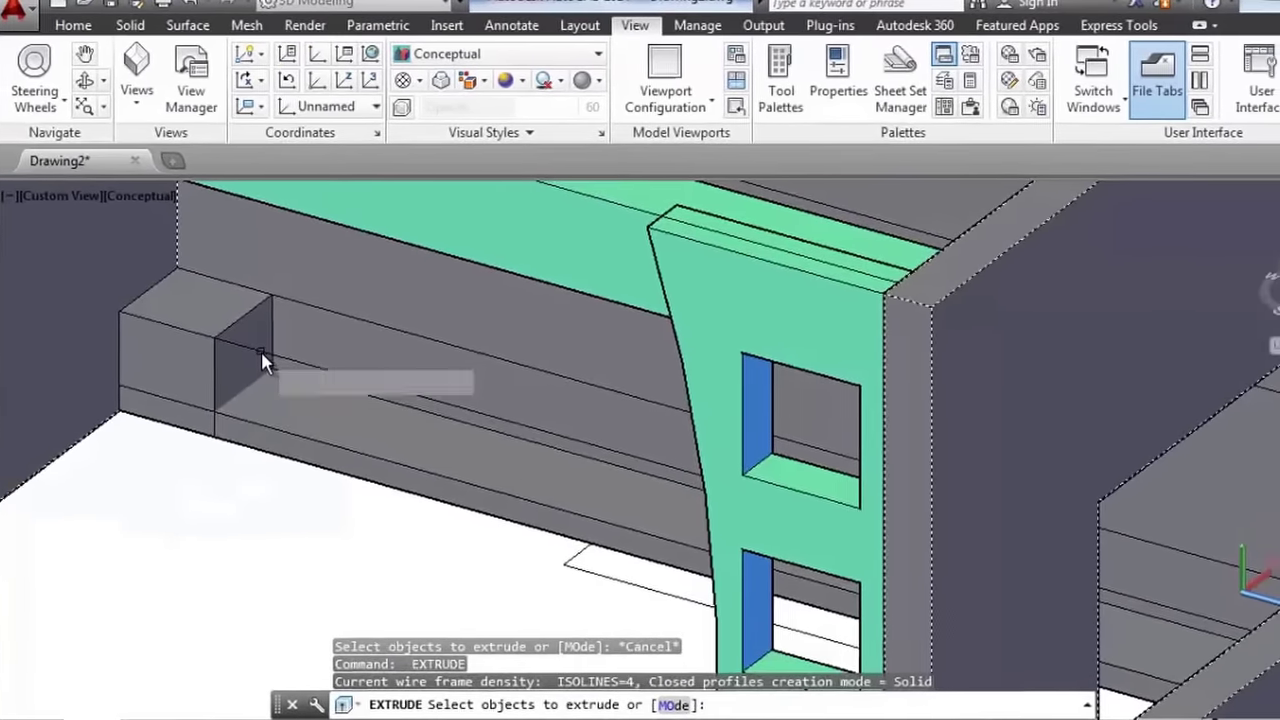
{"action": "left_click", "coordinate": [215, 366]}
{"action": "middle_click_drag", "start_coordinate": [215, 366], "coordinate": [399, 415], "text": "shift"}
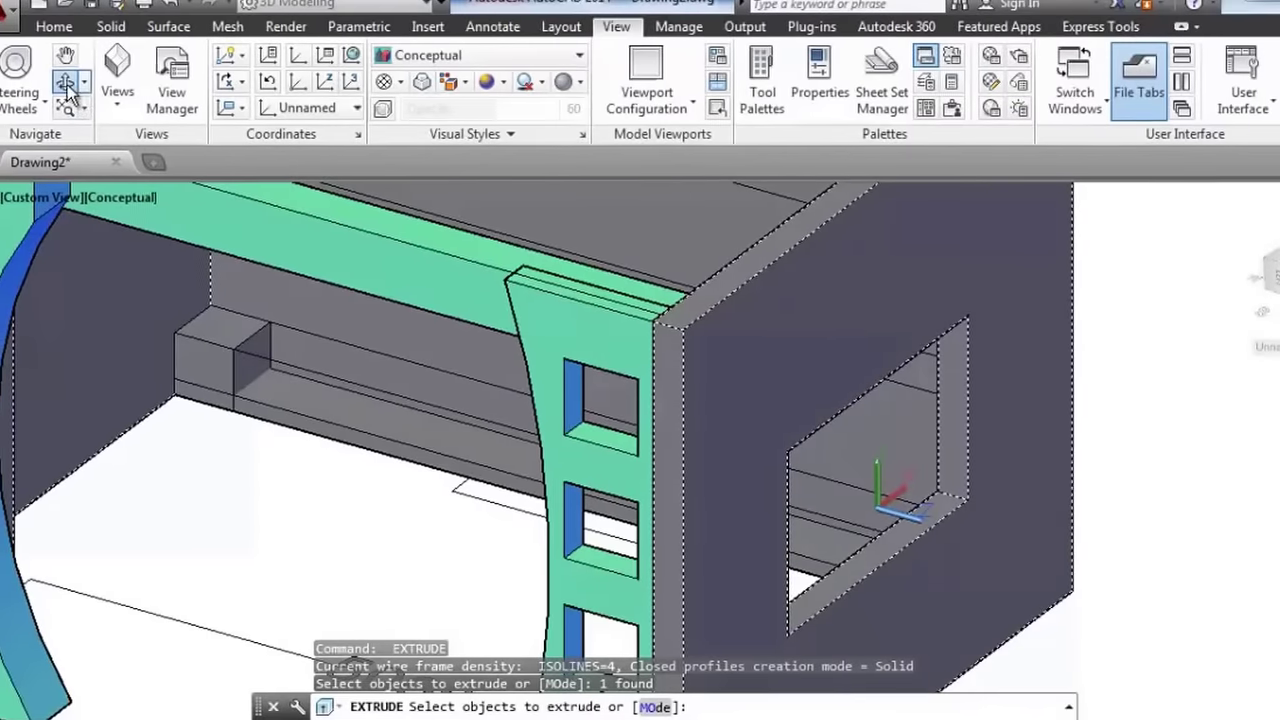
{"action": "key", "text": "Escape"}
{"action": "type", "text": "u"}
{"action": "key", "text": "Return"}
{"action": "type", "text": "ext"}
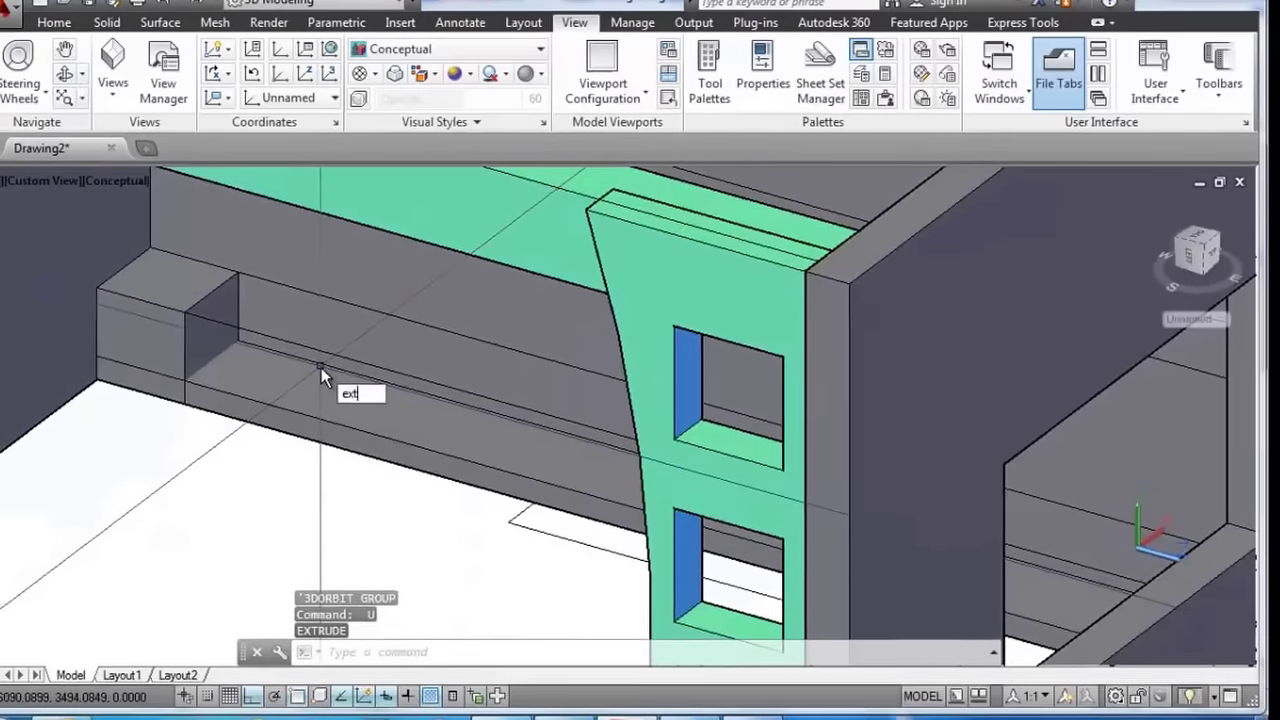
{"action": "key", "text": "Return"}
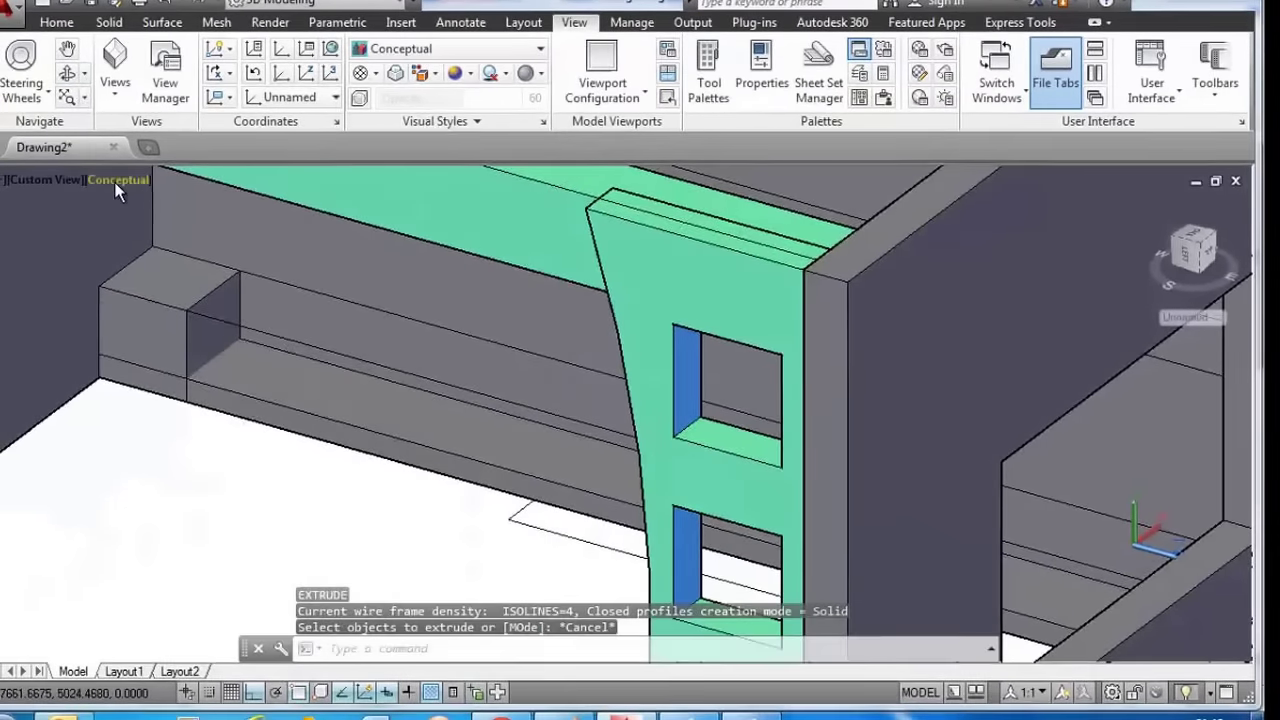
Switch to 2D Wireframe and pick the first shelf outline for extrusion.
{"action": "left_click", "coordinate": [117, 181]}
{"action": "left_click", "coordinate": [160, 232]}
{"action": "type", "text": "ext"}
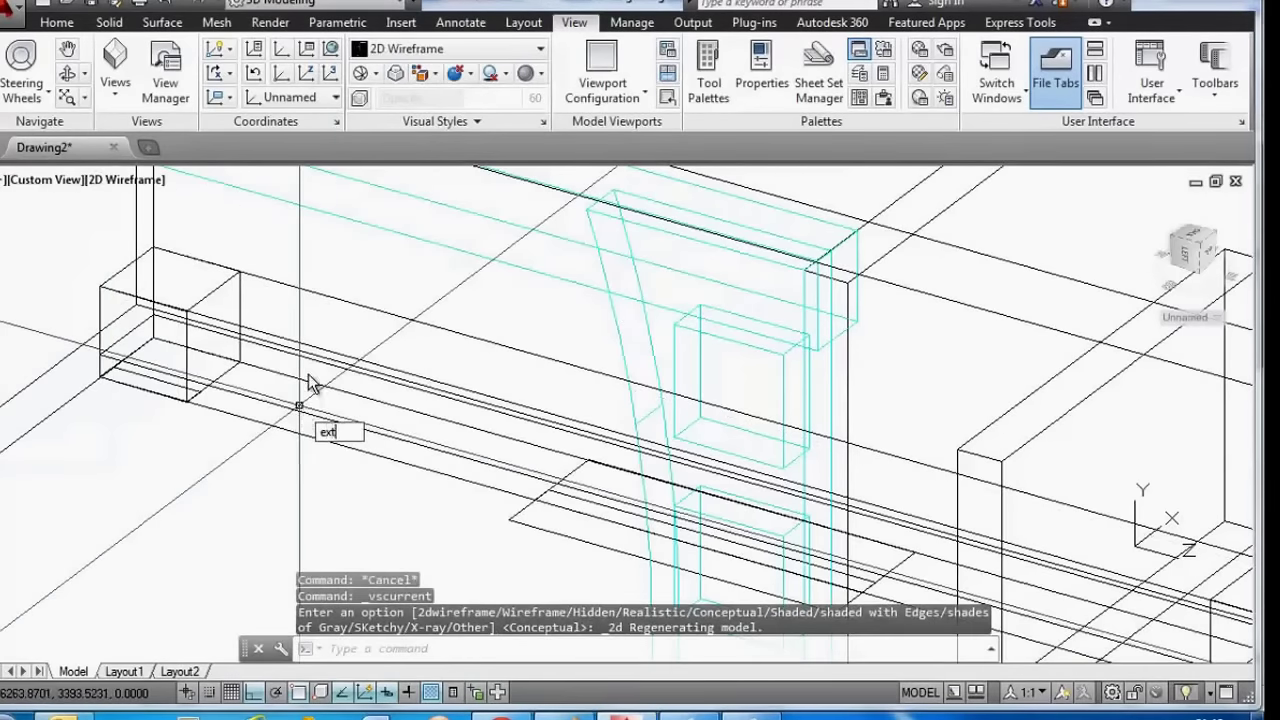
{"action": "key", "text": "Return"}
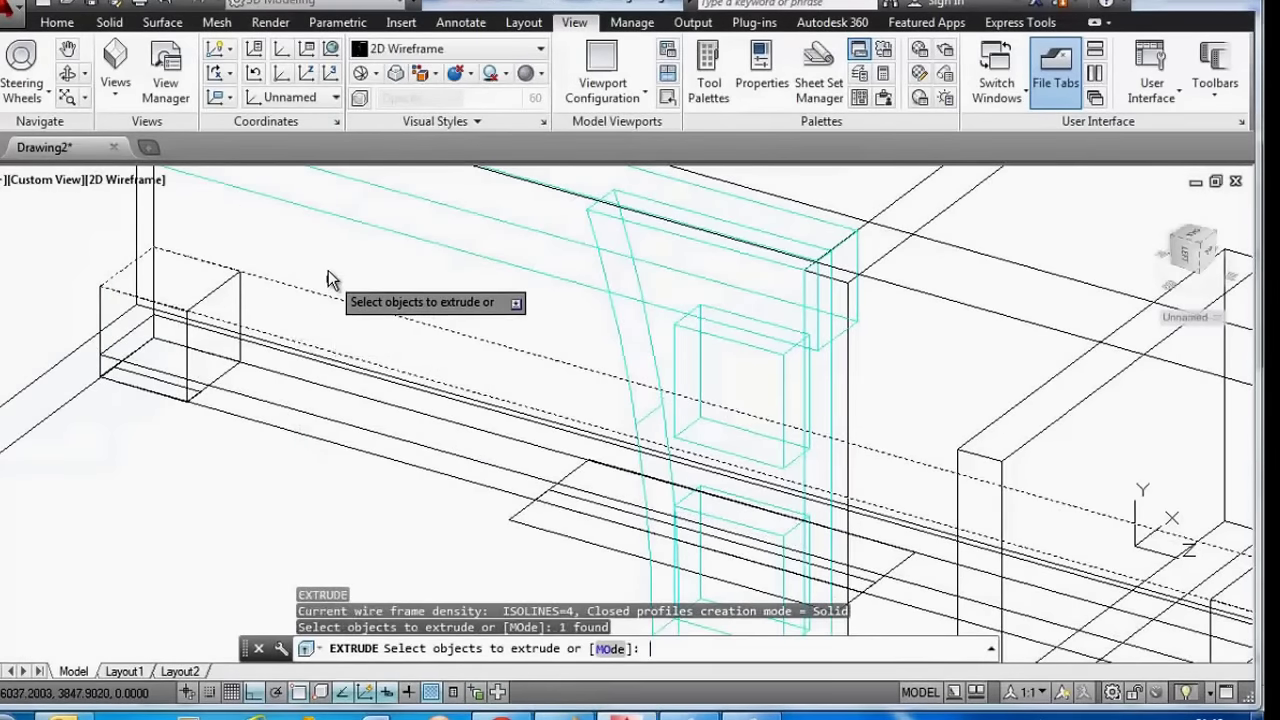
{"action": "key", "text": "Return"}
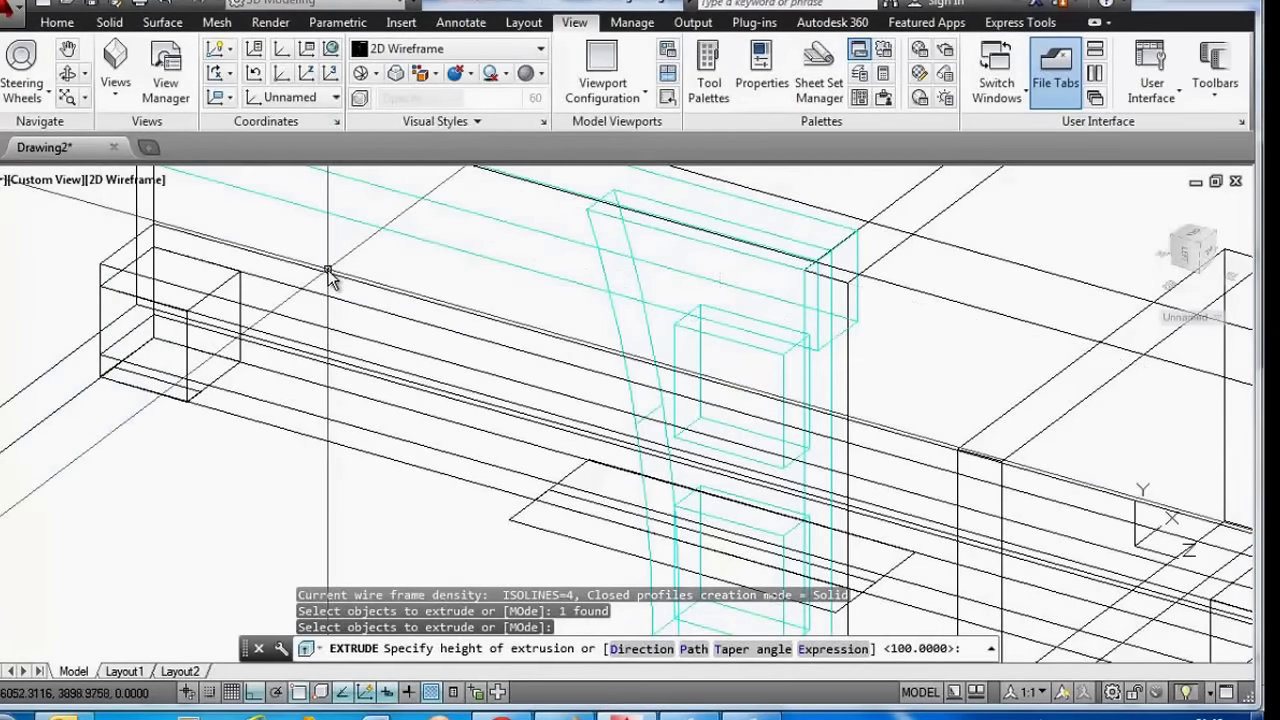
{"action": "type", "text": "100"}
{"action": "scroll", "coordinate": [370, 375], "scroll_direction": "down", "scroll_amount": 2}
{"action": "scroll", "coordinate": [370, 390], "scroll_direction": "down", "scroll_amount": 2}
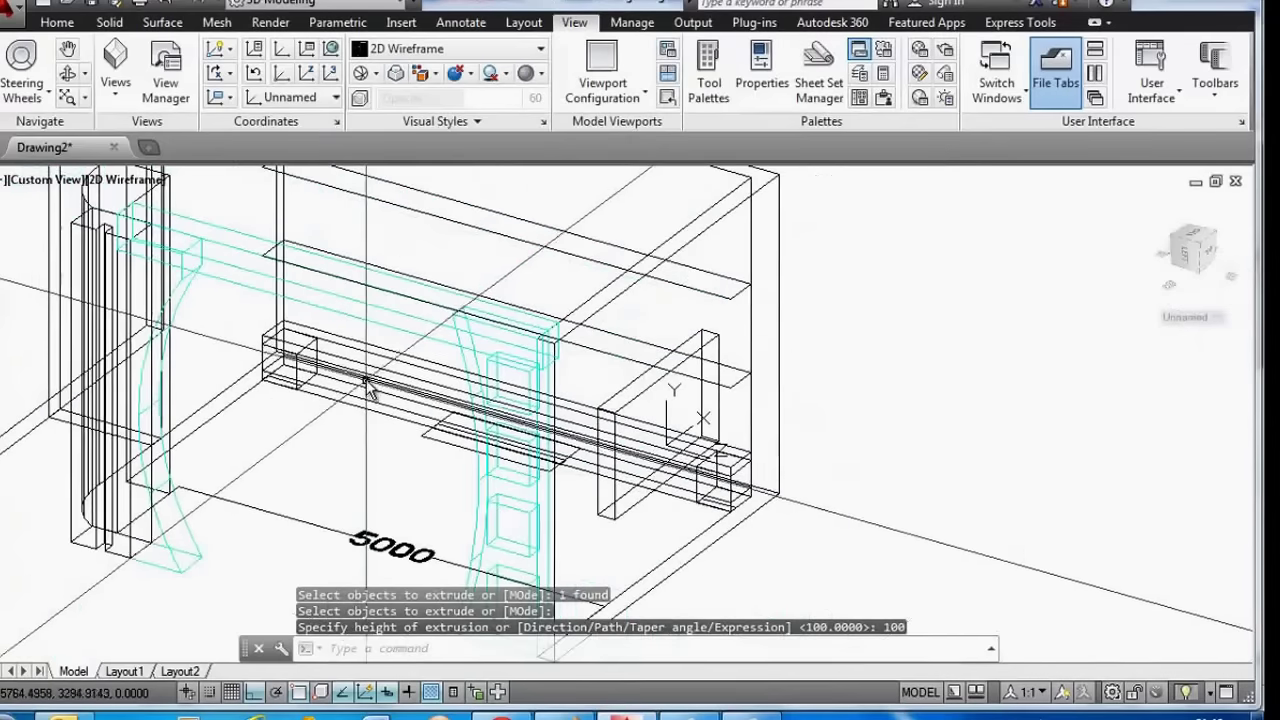
{"action": "scroll", "coordinate": [343, 263], "scroll_direction": "up", "scroll_amount": 2}
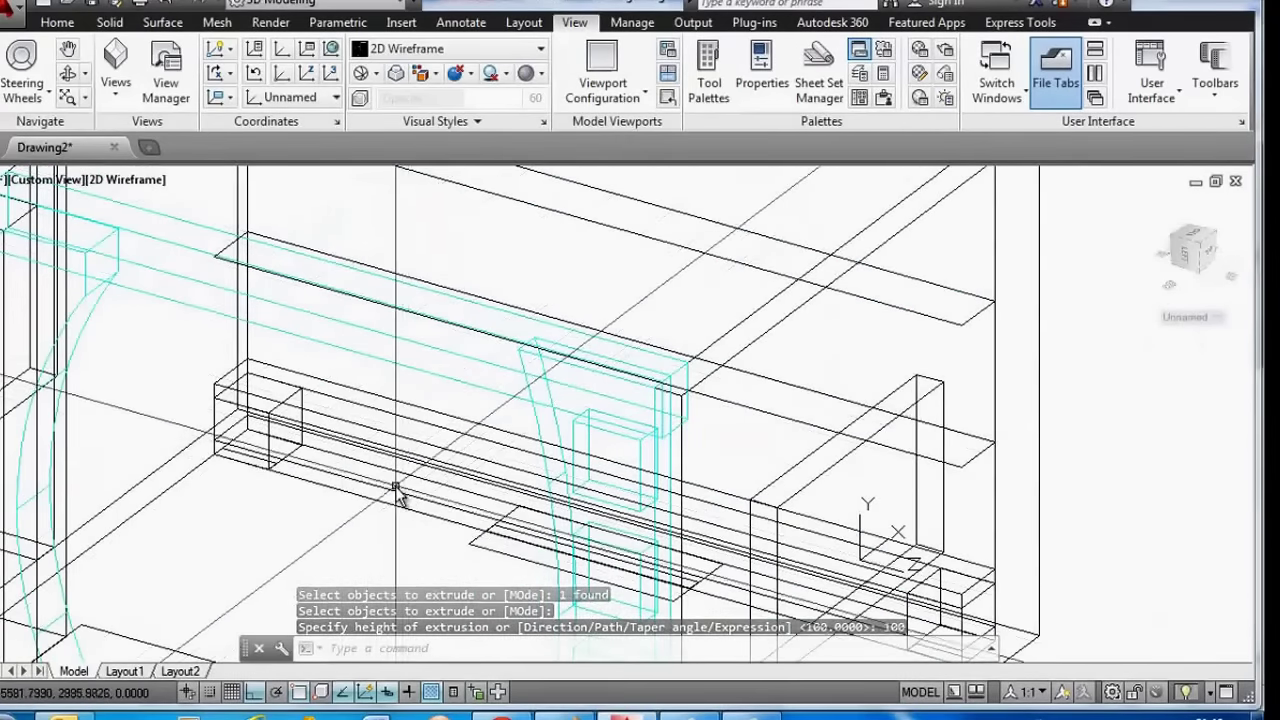
Extrude the upper flat shelf outline 10 units high.
{"action": "type", "text": "ext"}
{"action": "key", "text": "Return"}
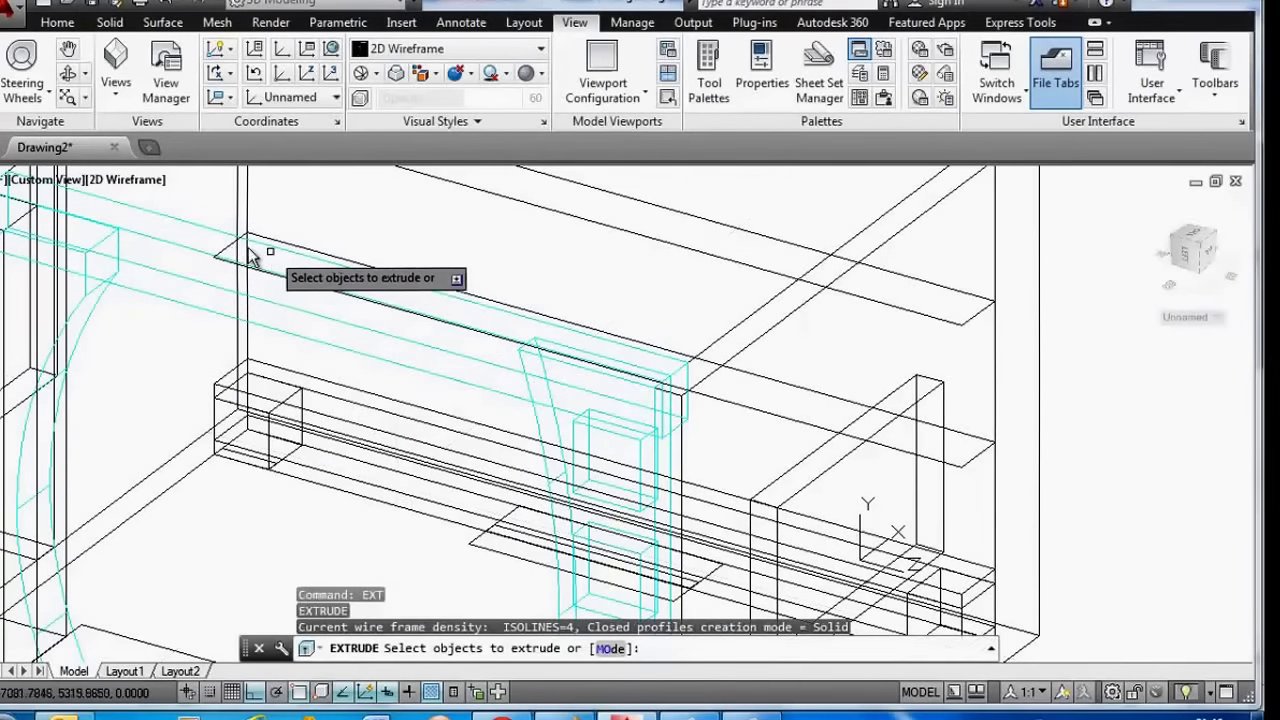
{"action": "scroll", "coordinate": [220, 250], "scroll_direction": "up", "scroll_amount": 3}
{"action": "left_click", "coordinate": [212, 248]}
{"action": "scroll", "coordinate": [290, 330], "scroll_direction": "down", "scroll_amount": 3}
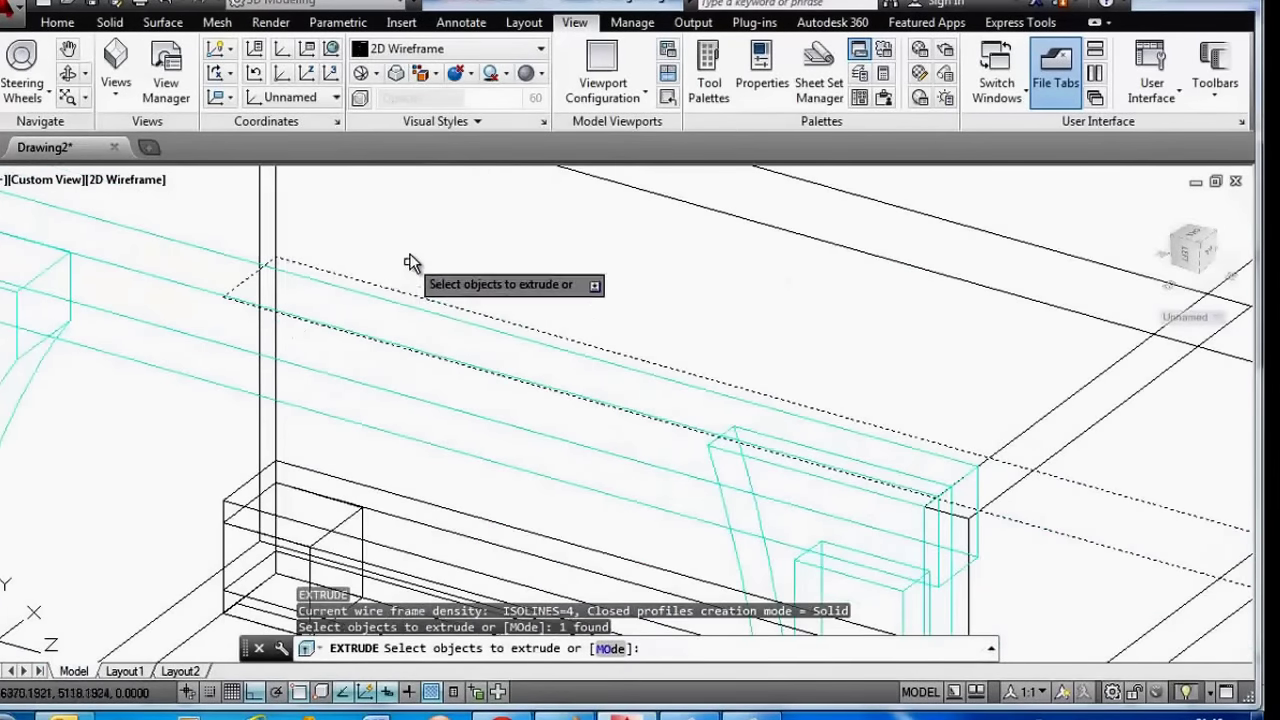
{"action": "key", "text": "Return"}
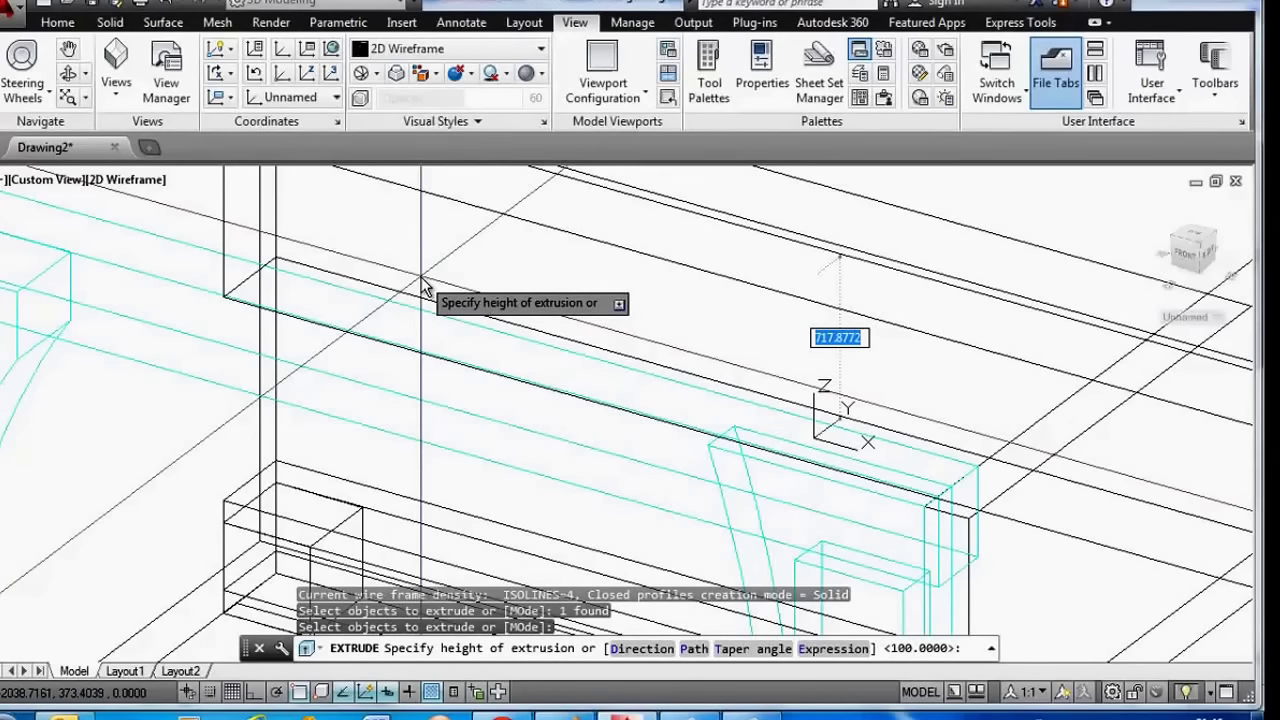
{"action": "type", "text": "10"}
{"action": "key", "text": "Return"}
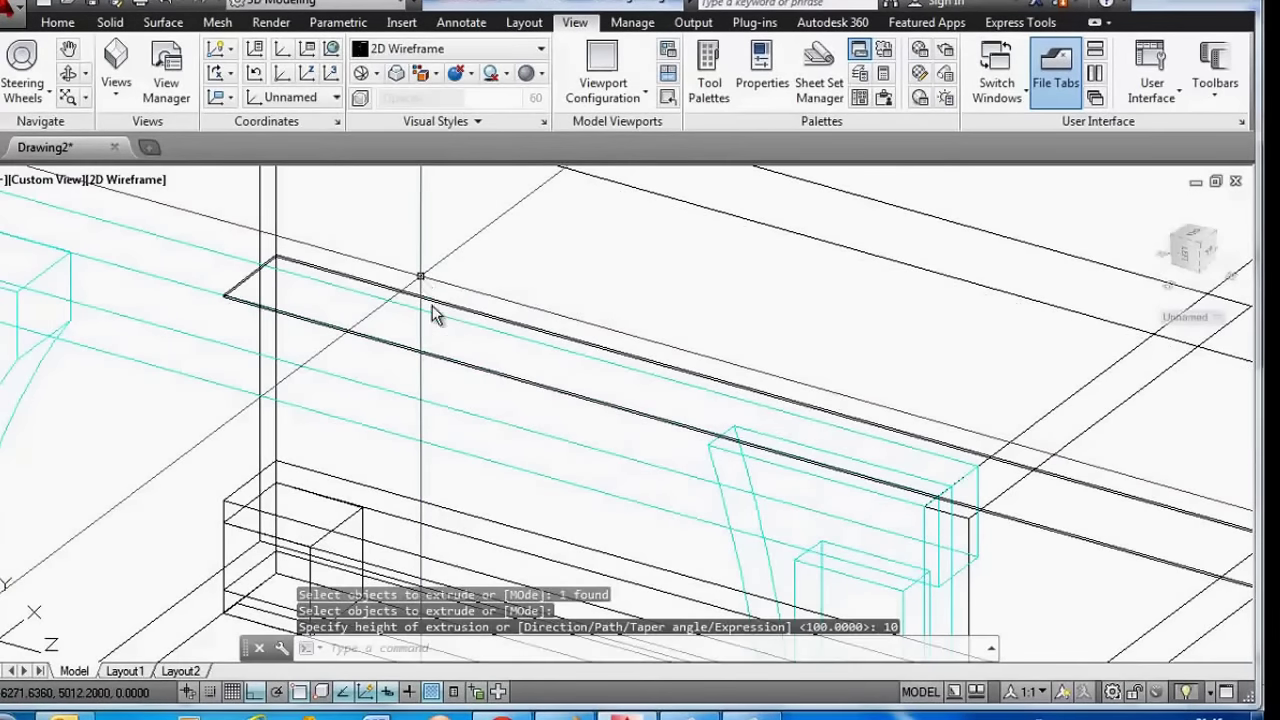
Extrude the second shelf outline 10 high and return to Conceptual shading.
{"action": "scroll", "coordinate": [434, 313], "scroll_direction": "down", "scroll_amount": 2}
{"action": "key", "text": "Return"}
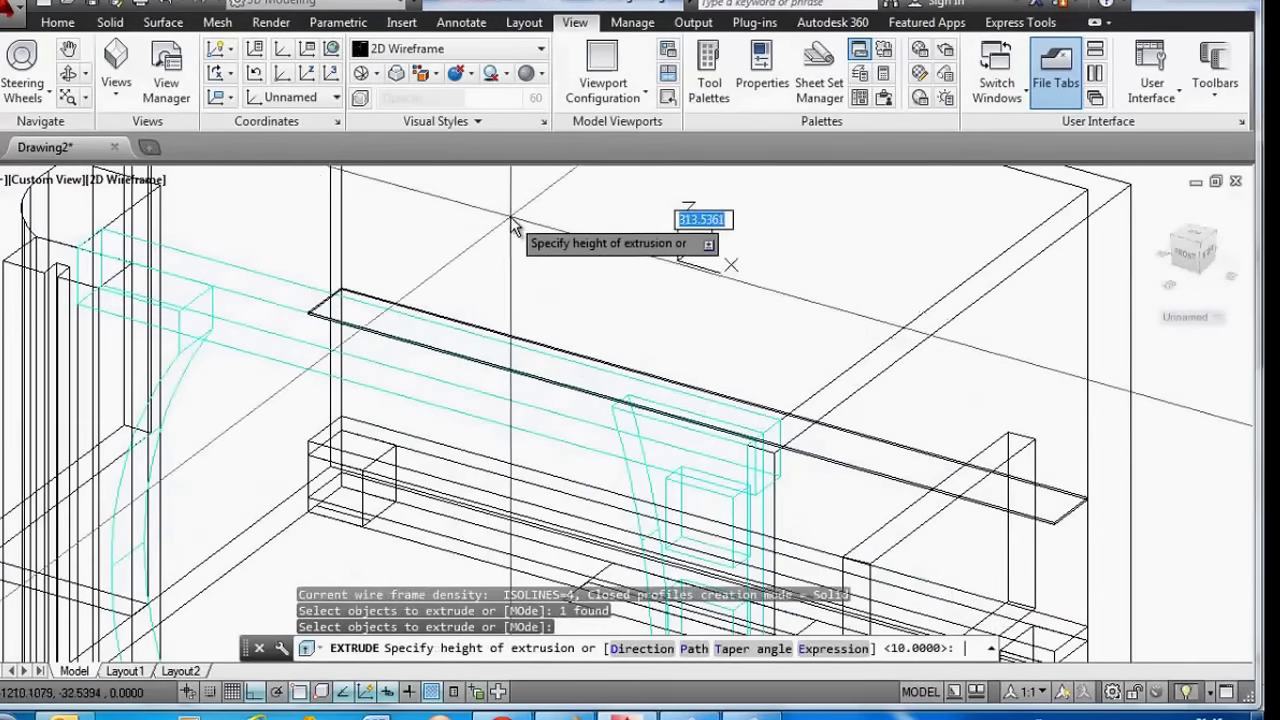
{"action": "type", "text": "10"}
{"action": "key", "text": "Return"}
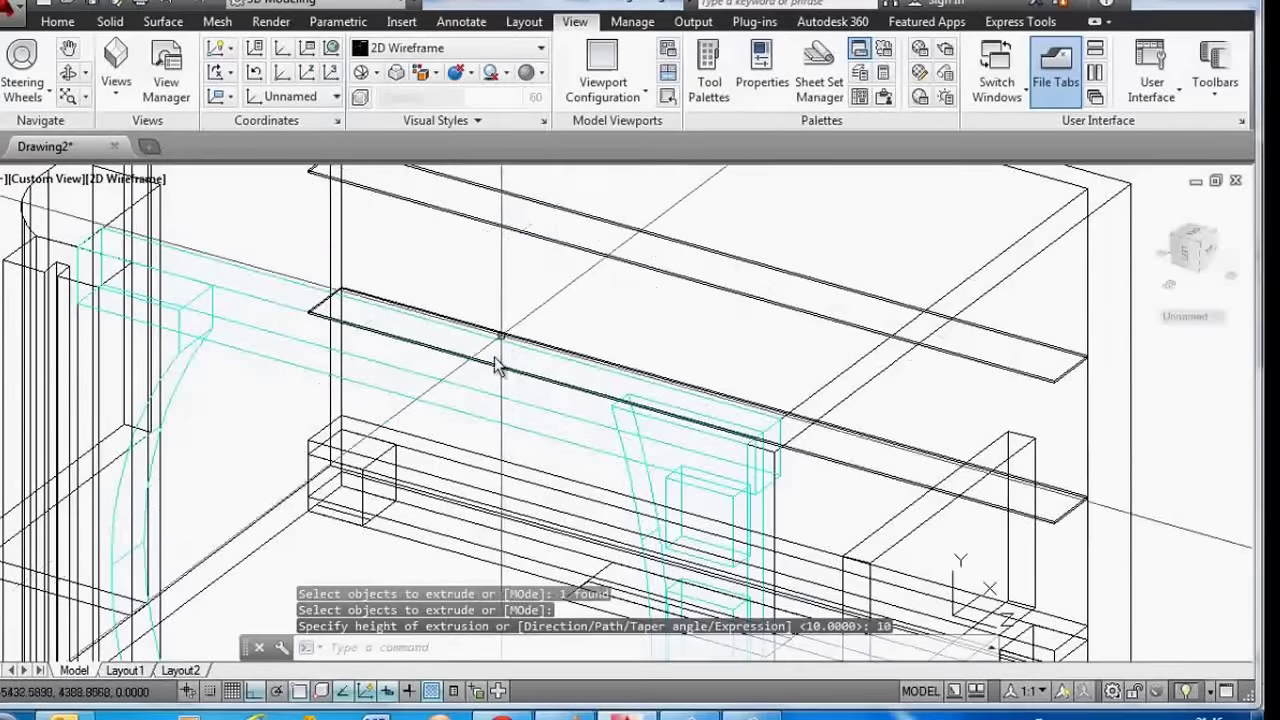
{"action": "scroll", "coordinate": [463, 355], "scroll_direction": "down", "scroll_amount": 2}
{"action": "left_click", "coordinate": [128, 179]}
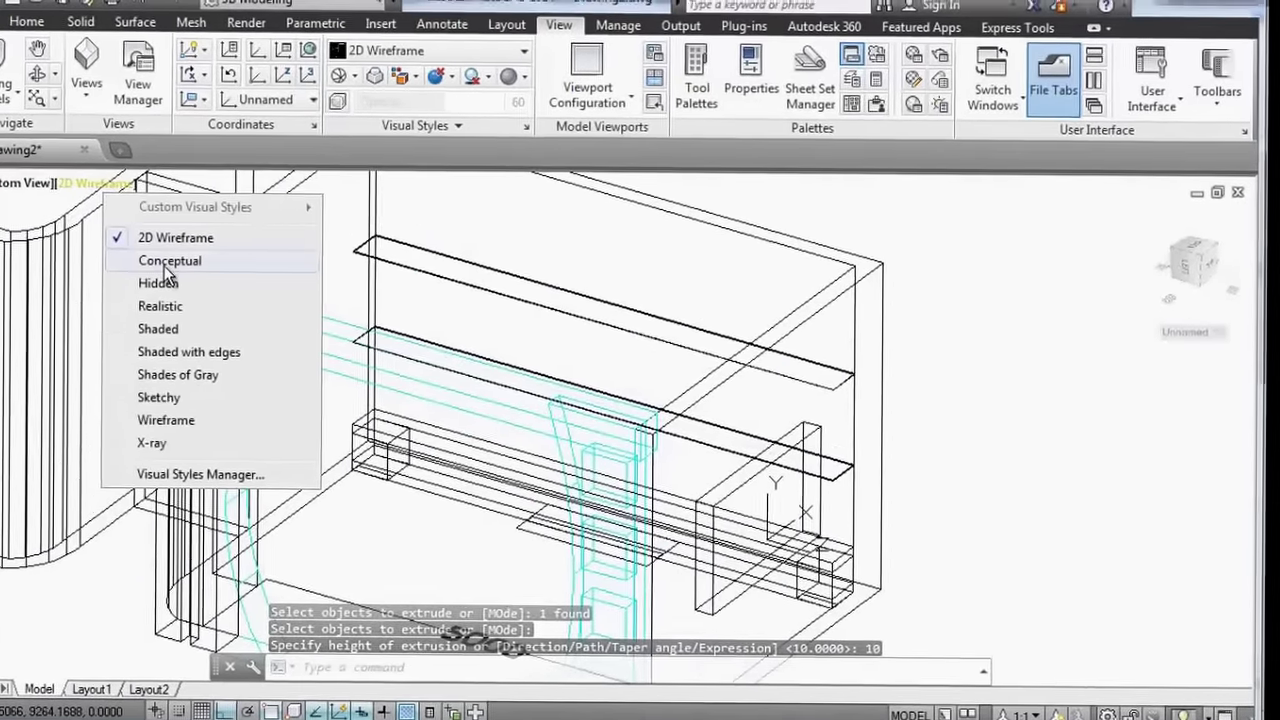
{"action": "left_click", "coordinate": [171, 264]}
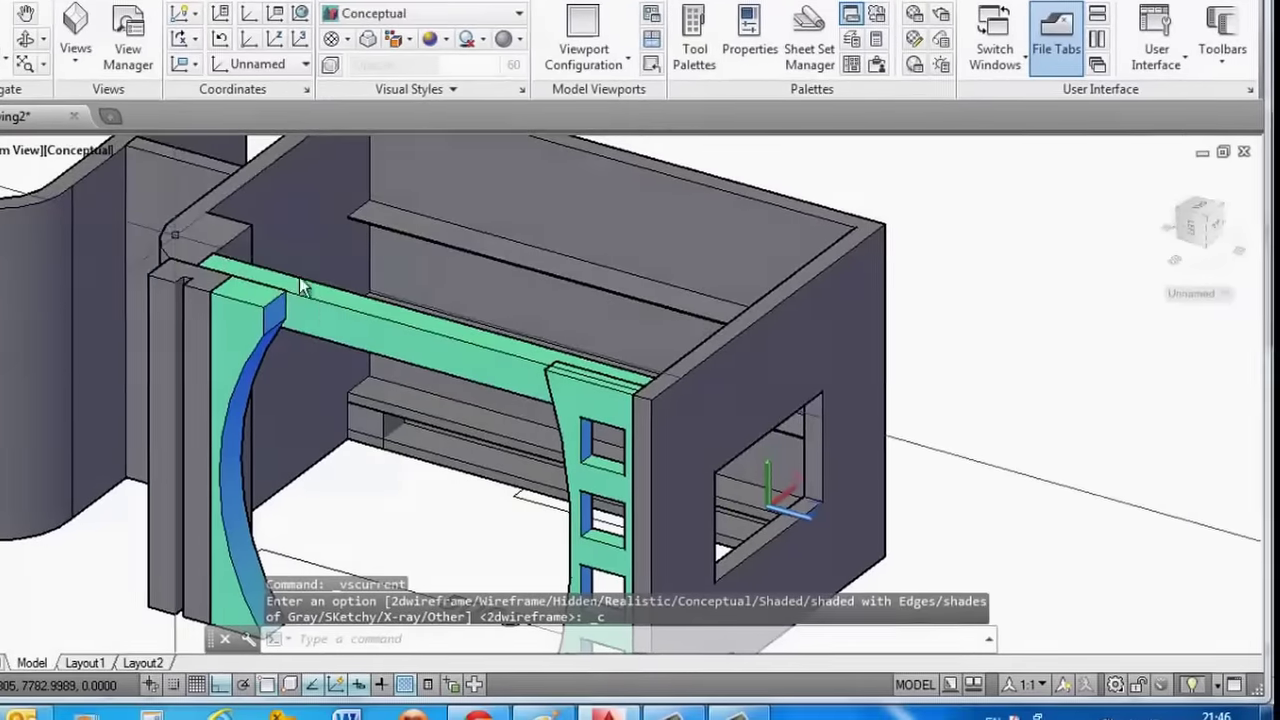
Give the two thin upper shelves index colour 140.
{"action": "mouse_move", "coordinate": [299, 277]}
{"action": "middle_mouse_down", "text": "shift"}
{"action": "mouse_move", "coordinate": [338, 263]}
{"action": "mouse_move", "coordinate": [431, 291]}
{"action": "mouse_move", "coordinate": [450, 256]}
{"action": "middle_mouse_up", "text": "shift"}
{"action": "right_click", "coordinate": [468, 234]}
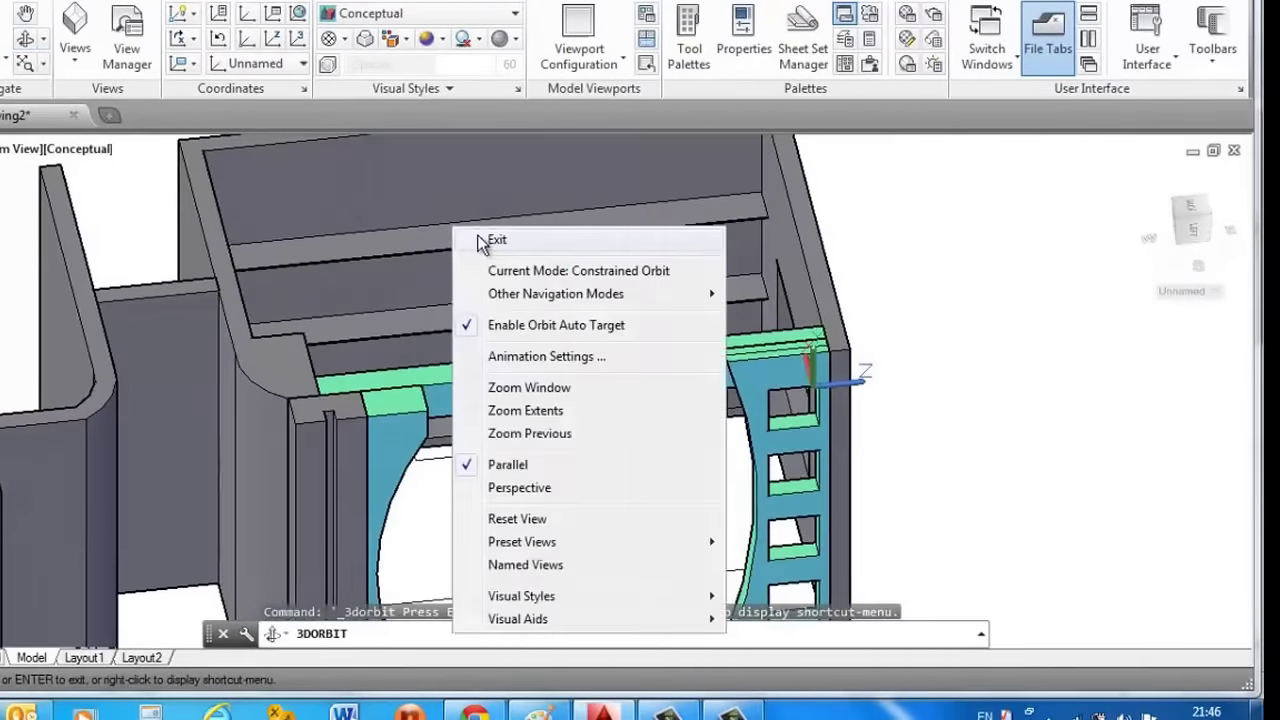
{"action": "left_click", "coordinate": [472, 238]}
{"action": "left_click", "coordinate": [470, 241]}
{"action": "left_click", "coordinate": [520, 315]}
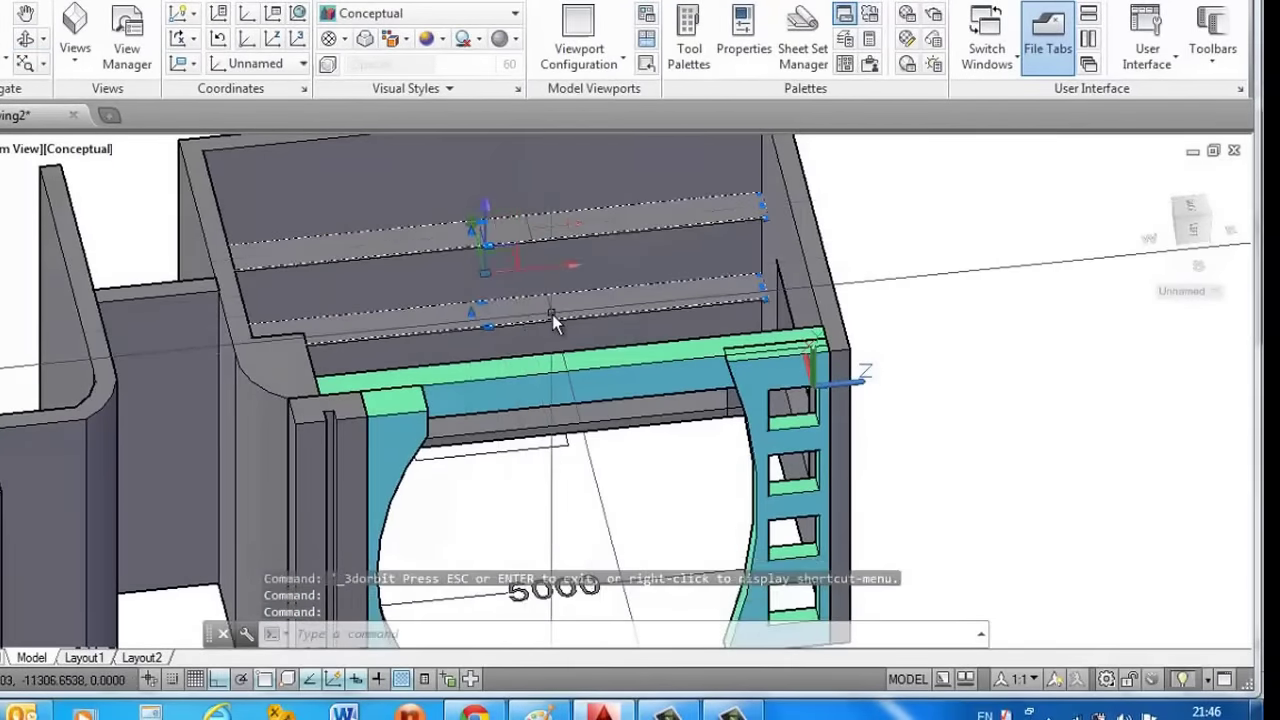
{"action": "right_click", "coordinate": [552, 314]}
{"action": "left_click", "coordinate": [655, 686]}
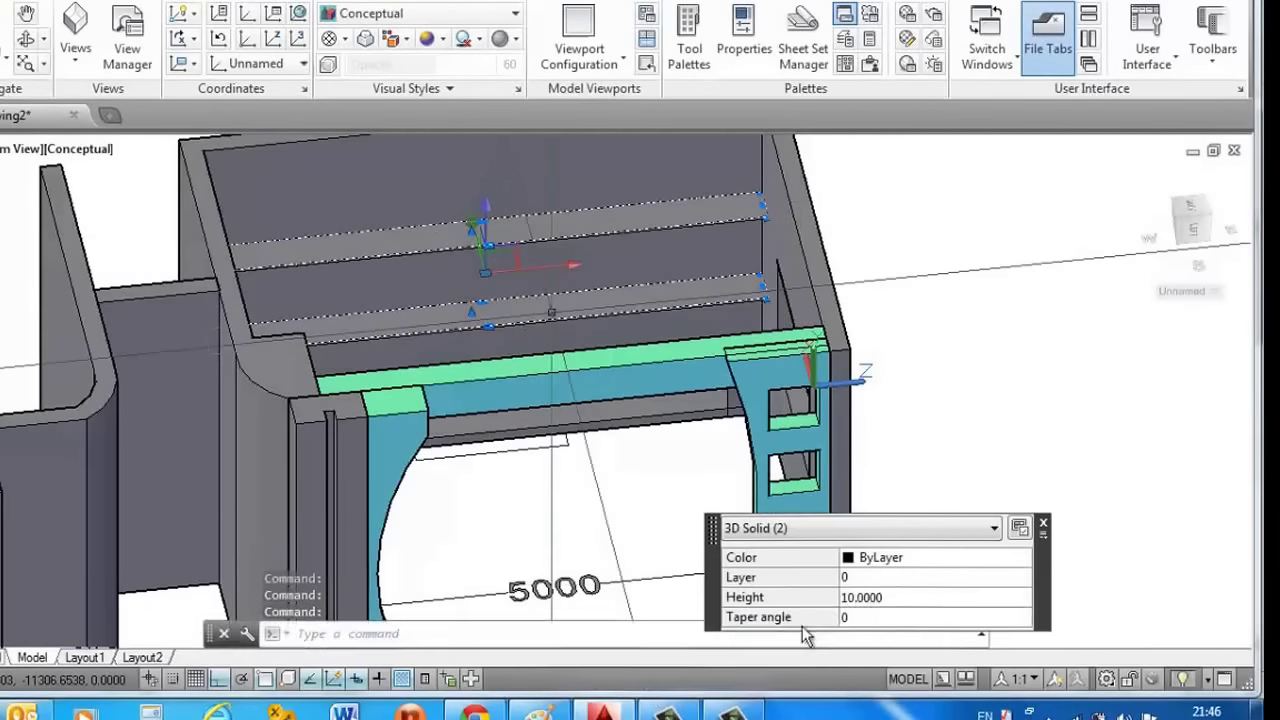
{"action": "left_click", "coordinate": [885, 567]}
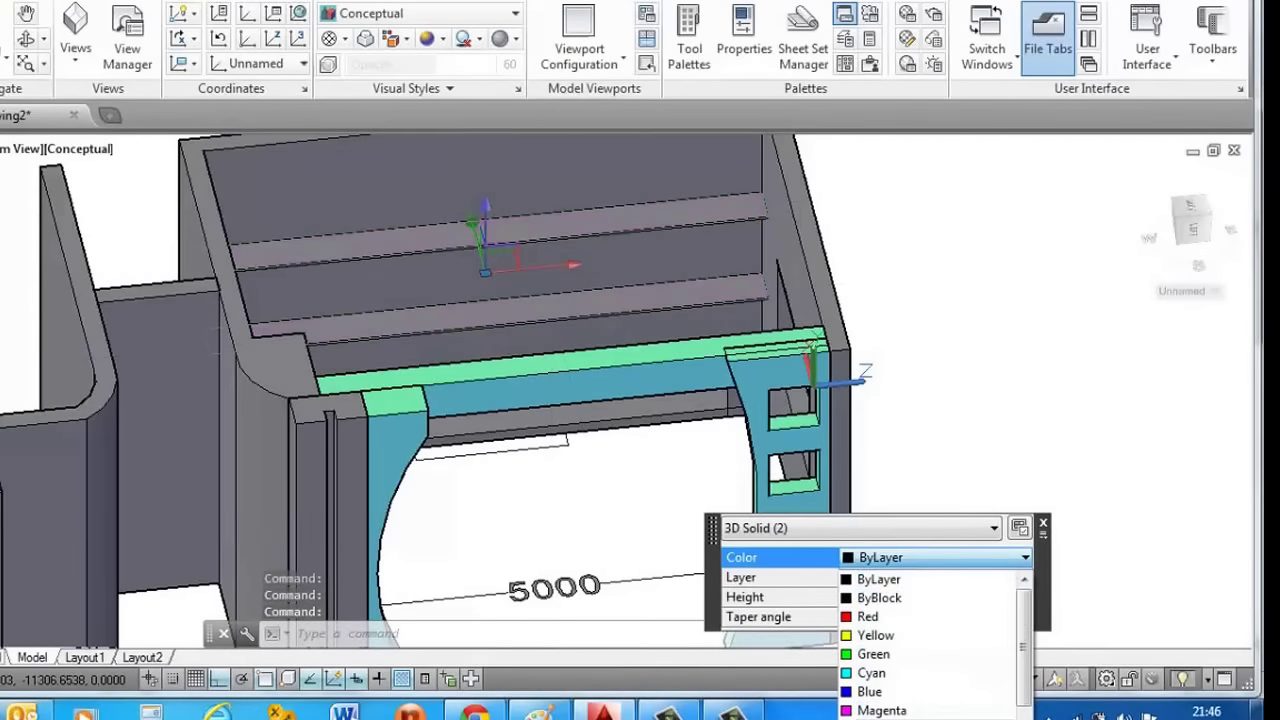
{"action": "scroll", "coordinate": [875, 709], "scroll_direction": "down", "scroll_amount": 1}
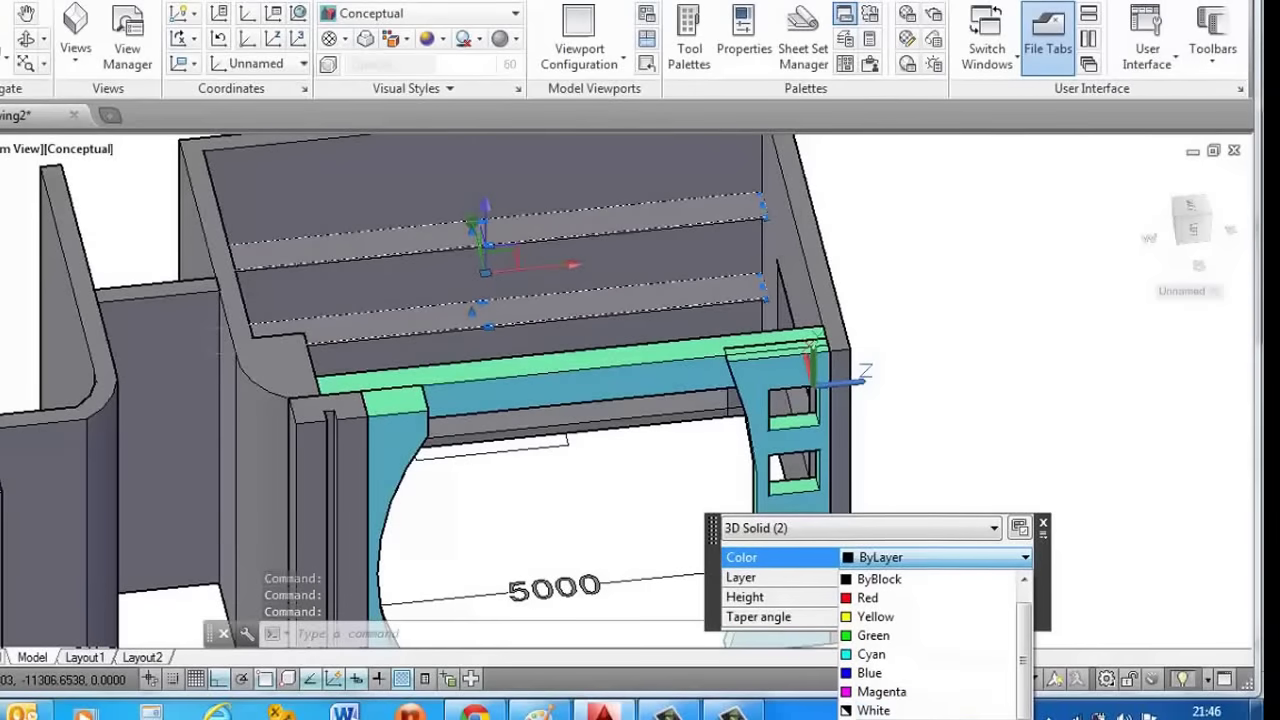
{"action": "left_click", "coordinate": [880, 710]}
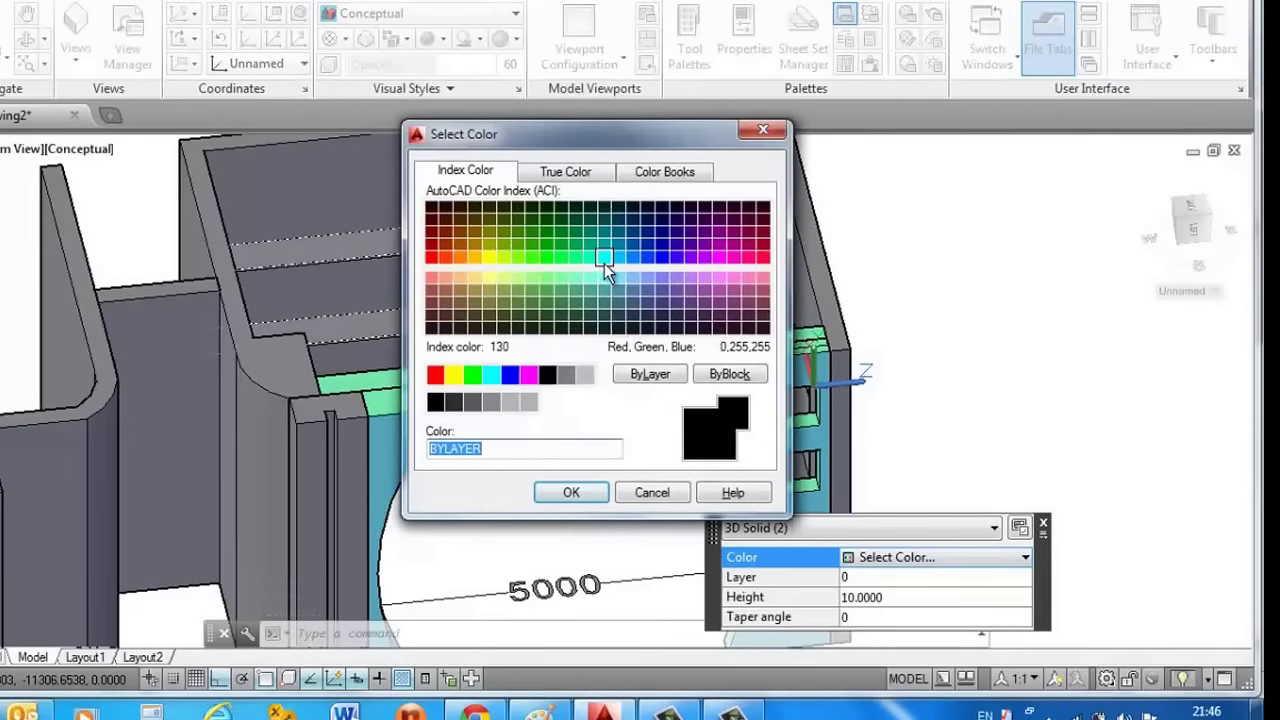
{"action": "left_click", "coordinate": [617, 258]}
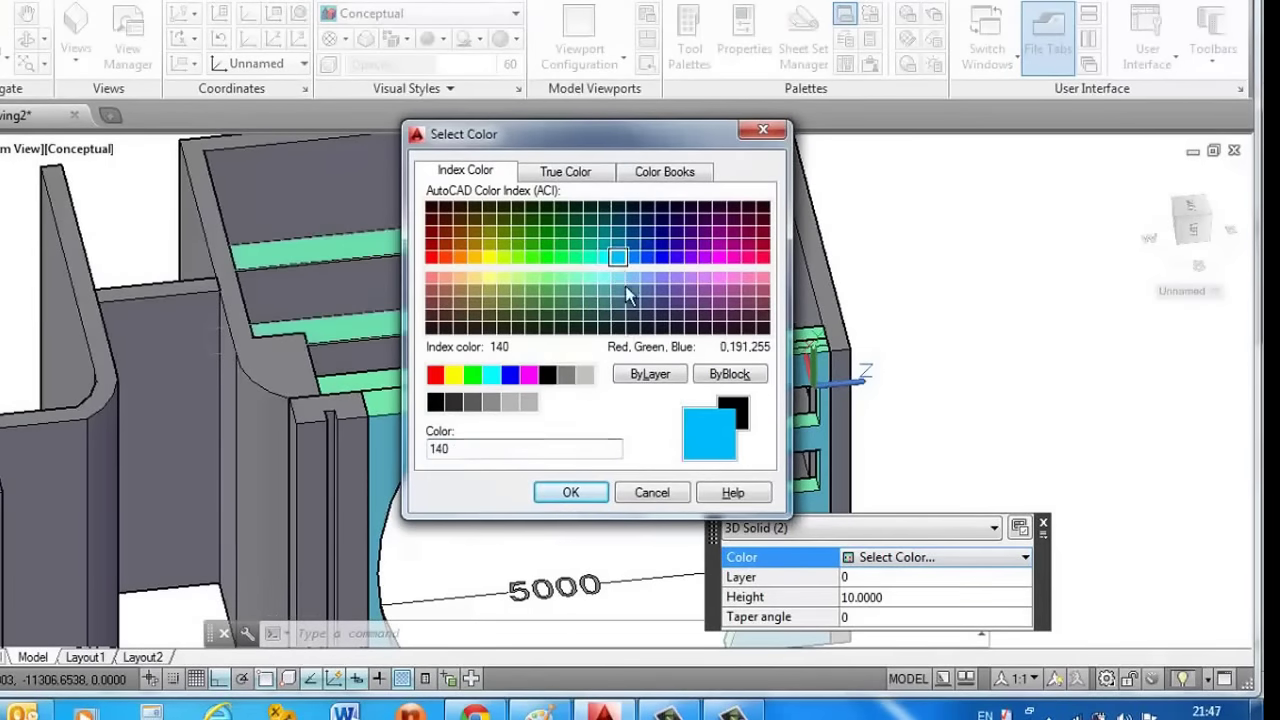
{"action": "left_click", "coordinate": [580, 497]}
{"action": "key", "text": "Escape"}
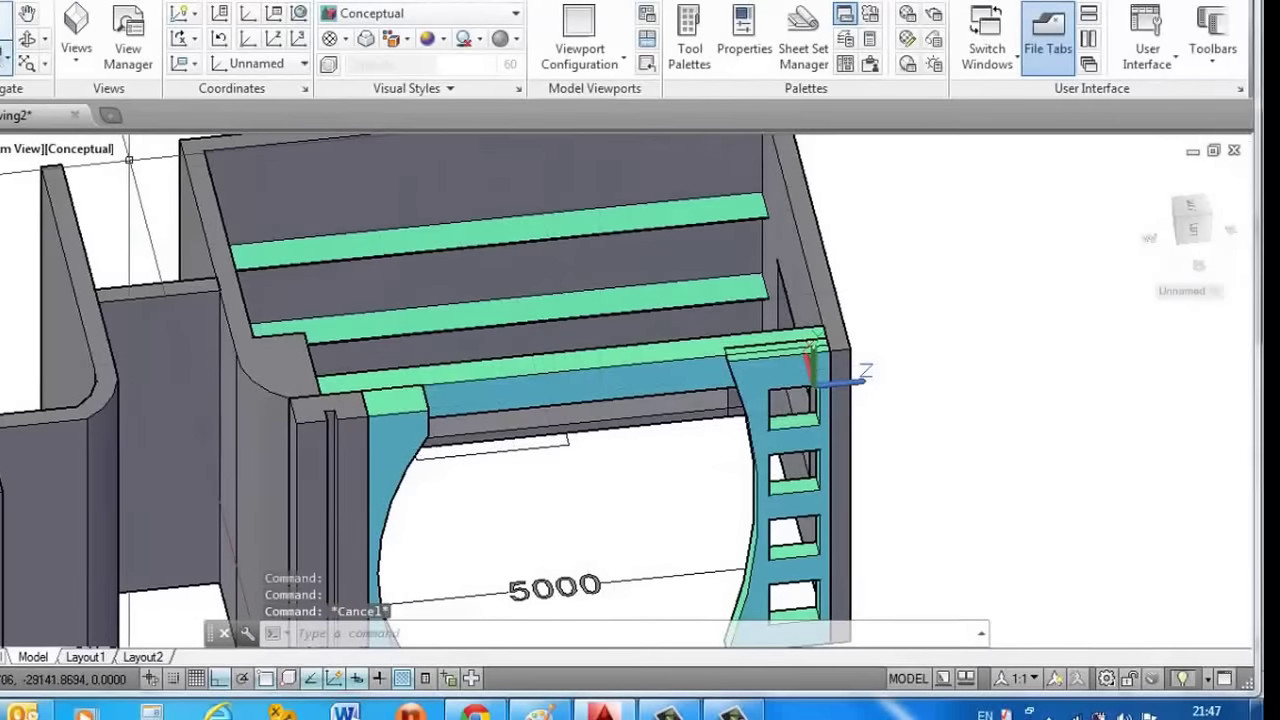
Orbit the model to face the console and select its top shelf.
{"action": "left_click", "coordinate": [27, 38]}
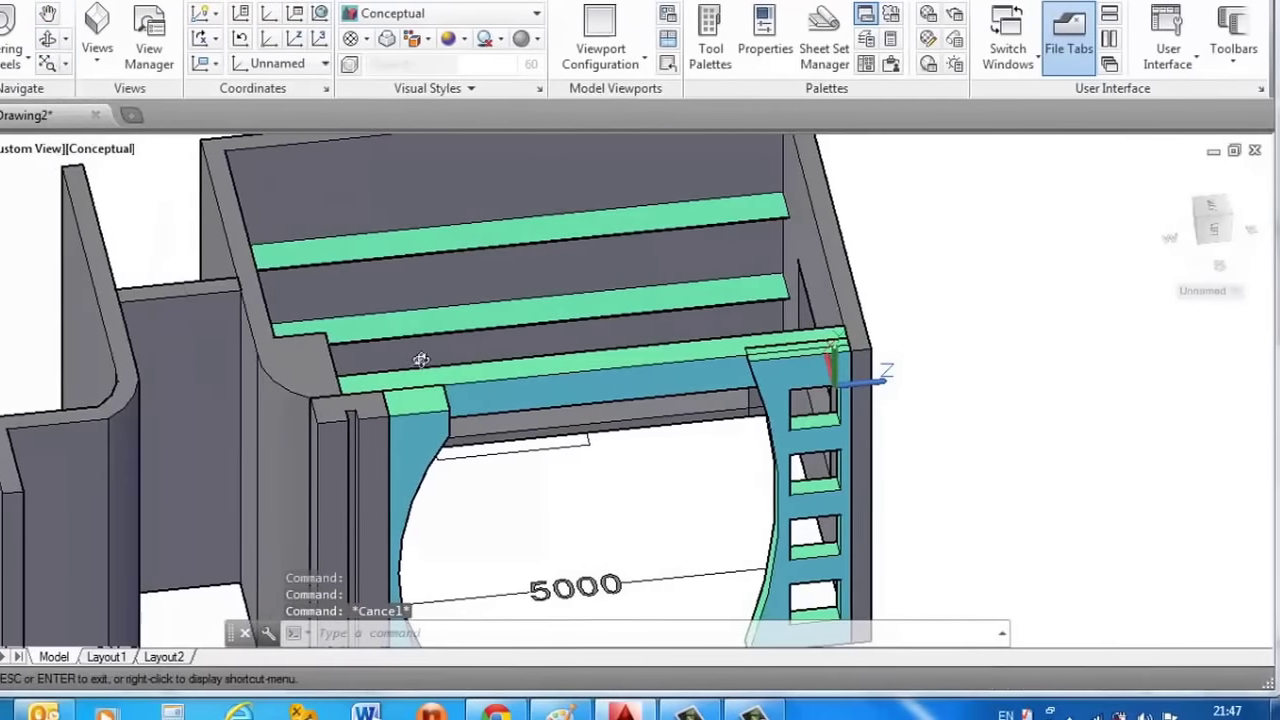
{"action": "left_click_drag", "start_coordinate": [421, 360], "coordinate": [375, 316]}
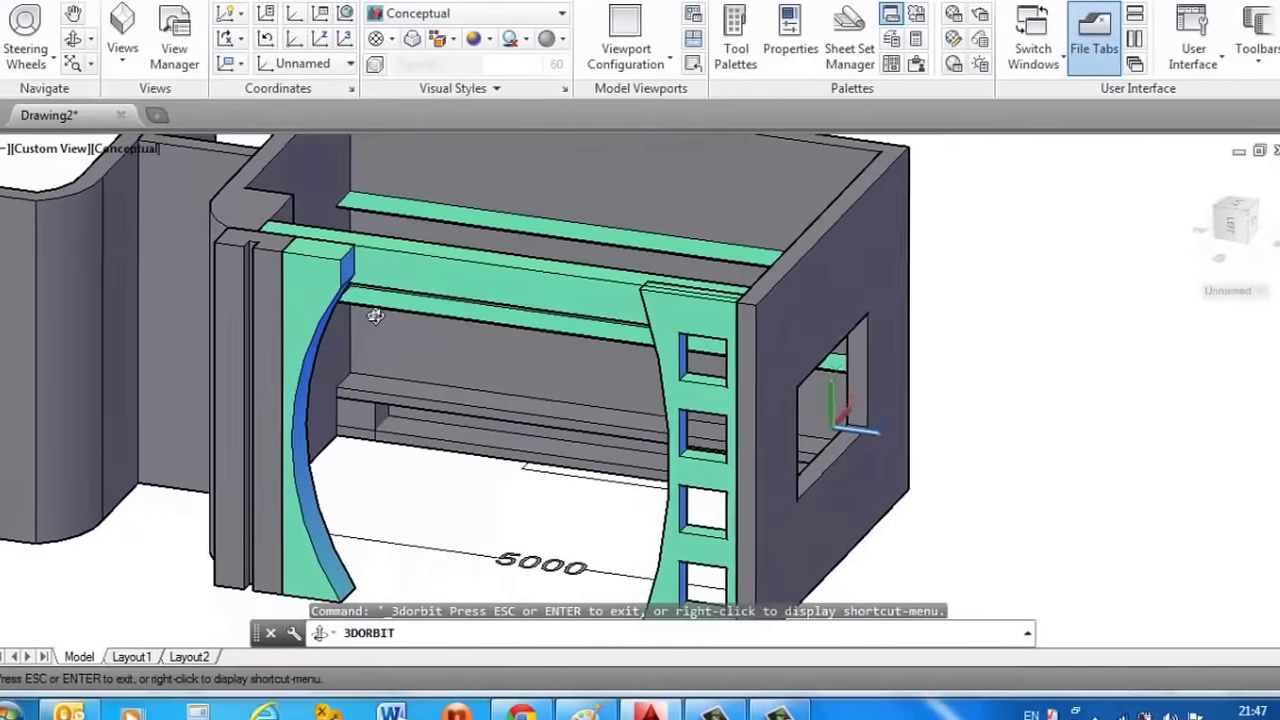
{"action": "right_click", "coordinate": [412, 292]}
{"action": "left_click", "coordinate": [428, 300]}
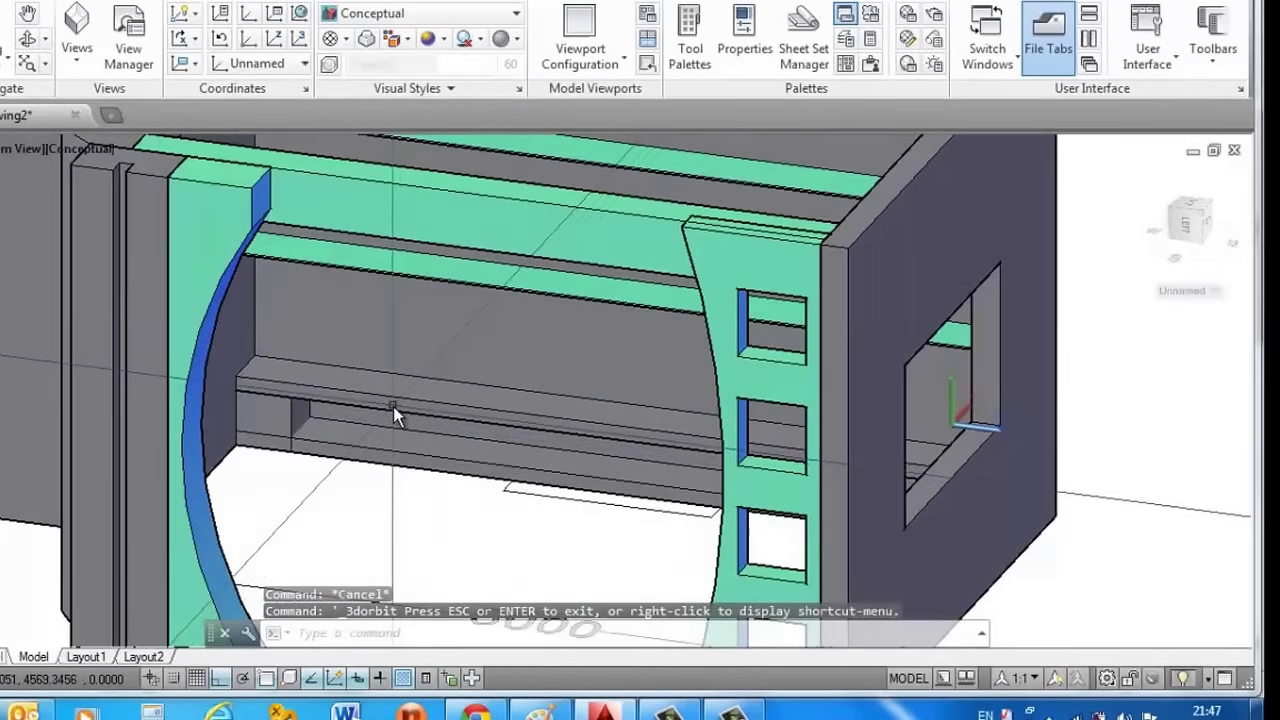
{"action": "left_click", "coordinate": [471, 426]}
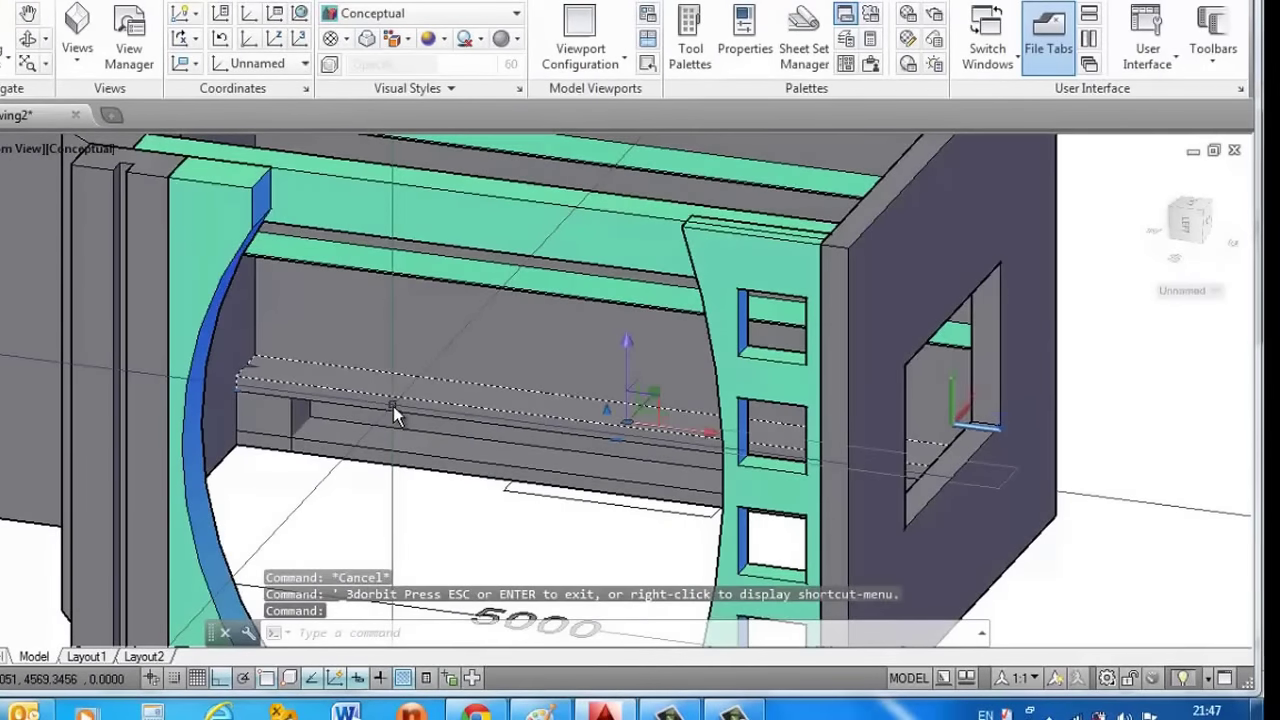
Colour the console's top shelf with salmon index colour 21.
{"action": "right_click", "coordinate": [393, 406]}
{"action": "left_click", "coordinate": [470, 680]}
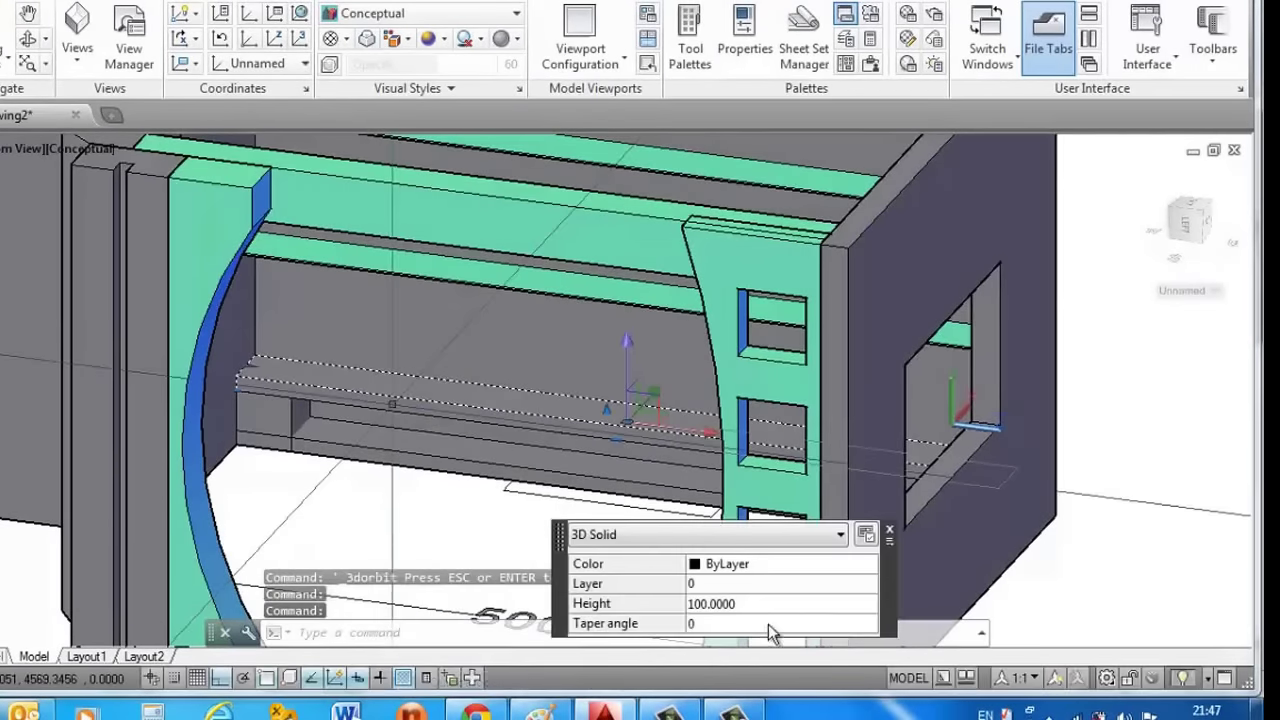
{"action": "scroll", "coordinate": [752, 575], "scroll_direction": "down", "scroll_amount": 1}
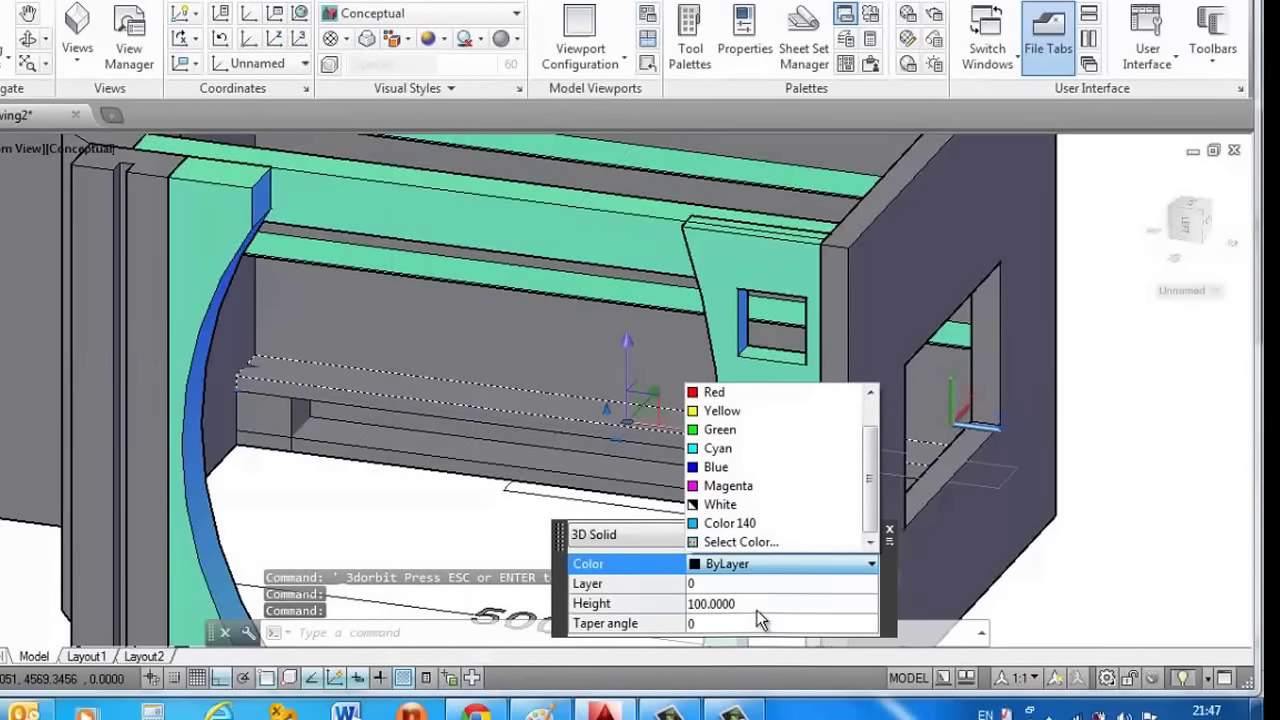
{"action": "left_click", "coordinate": [731, 542]}
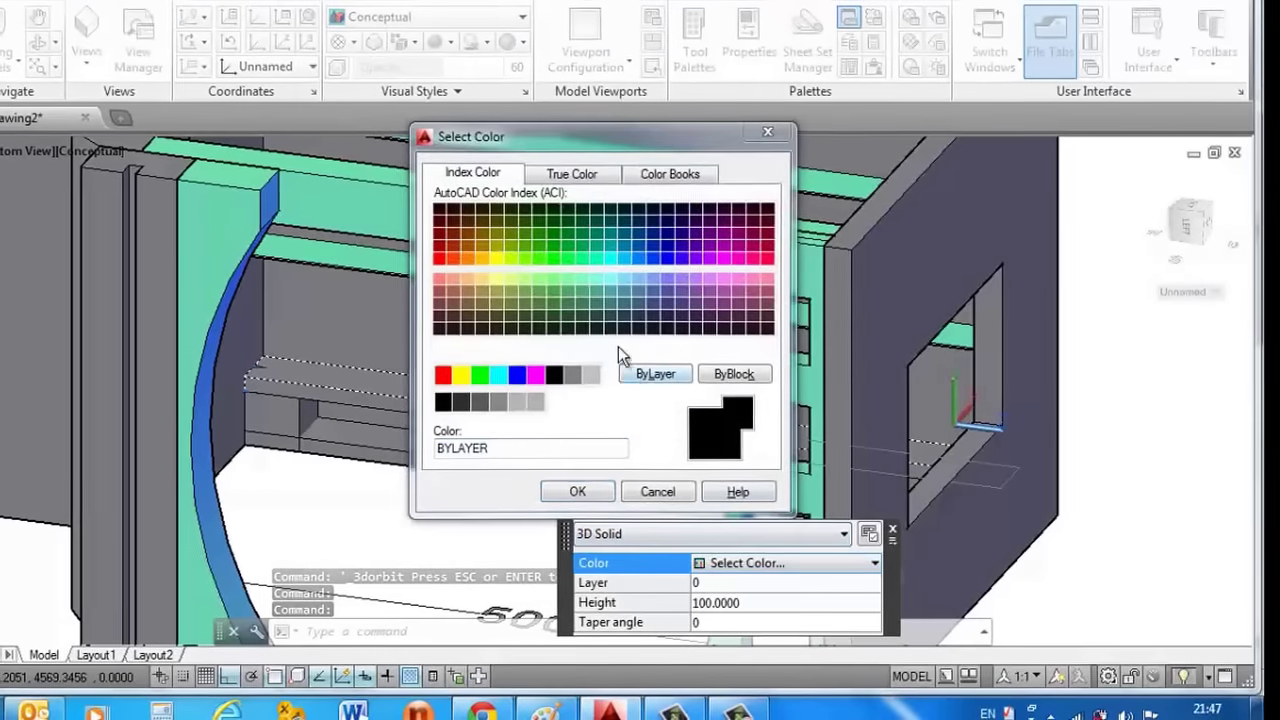
{"action": "left_click", "coordinate": [455, 280]}
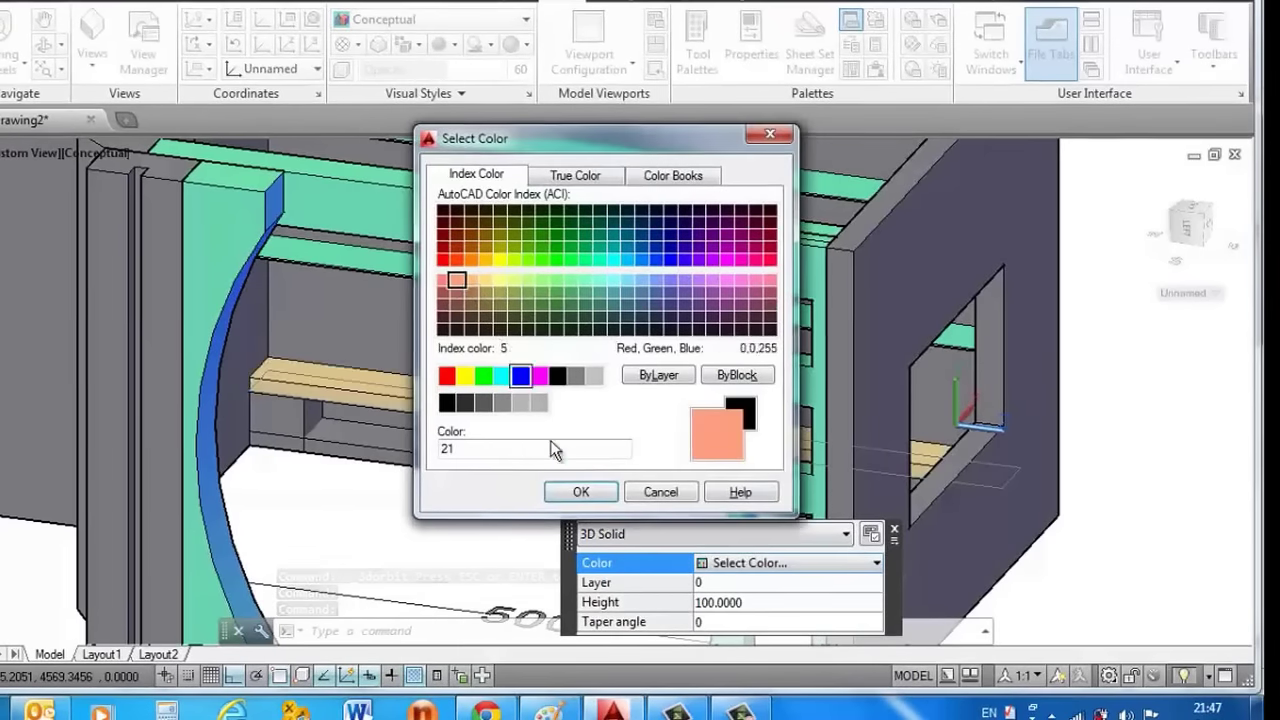
{"action": "left_click", "coordinate": [575, 493]}
{"action": "key", "text": "Escape"}
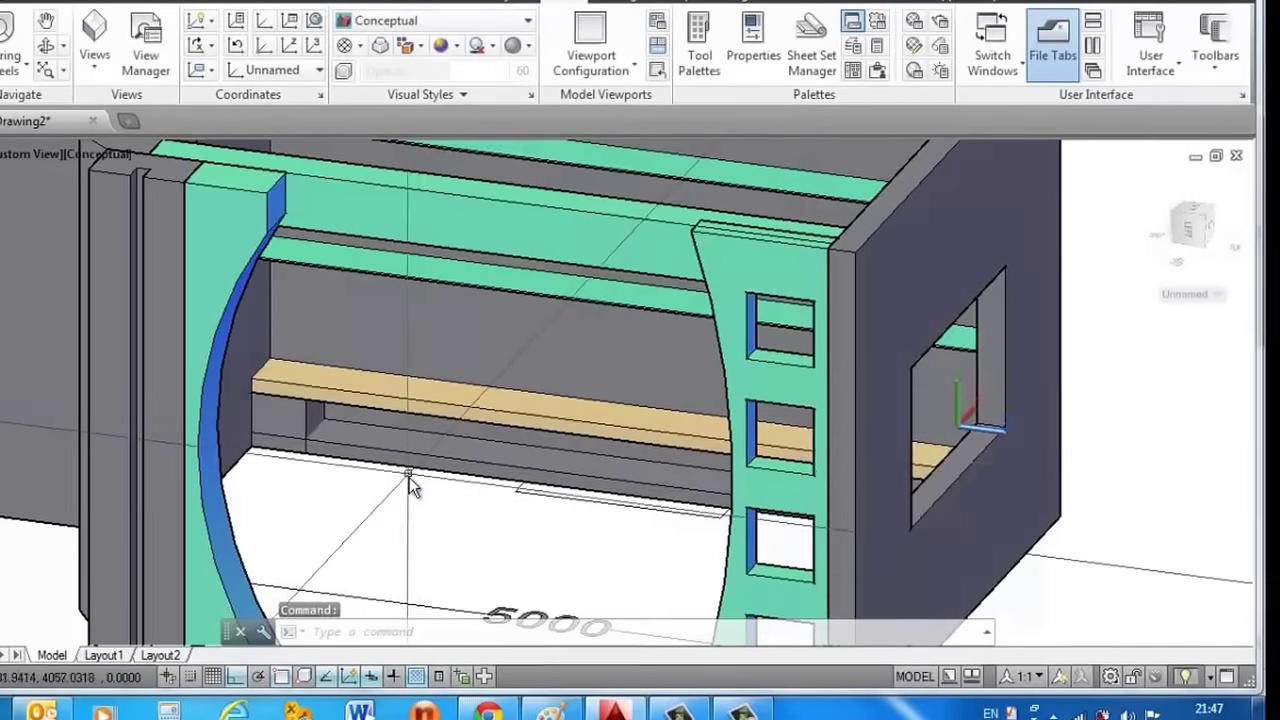
{"action": "scroll", "coordinate": [406, 462], "scroll_direction": "up", "scroll_amount": 3}
Colour the beam beneath the shelf orange with index colour 20.
{"action": "left_click", "coordinate": [405, 443]}
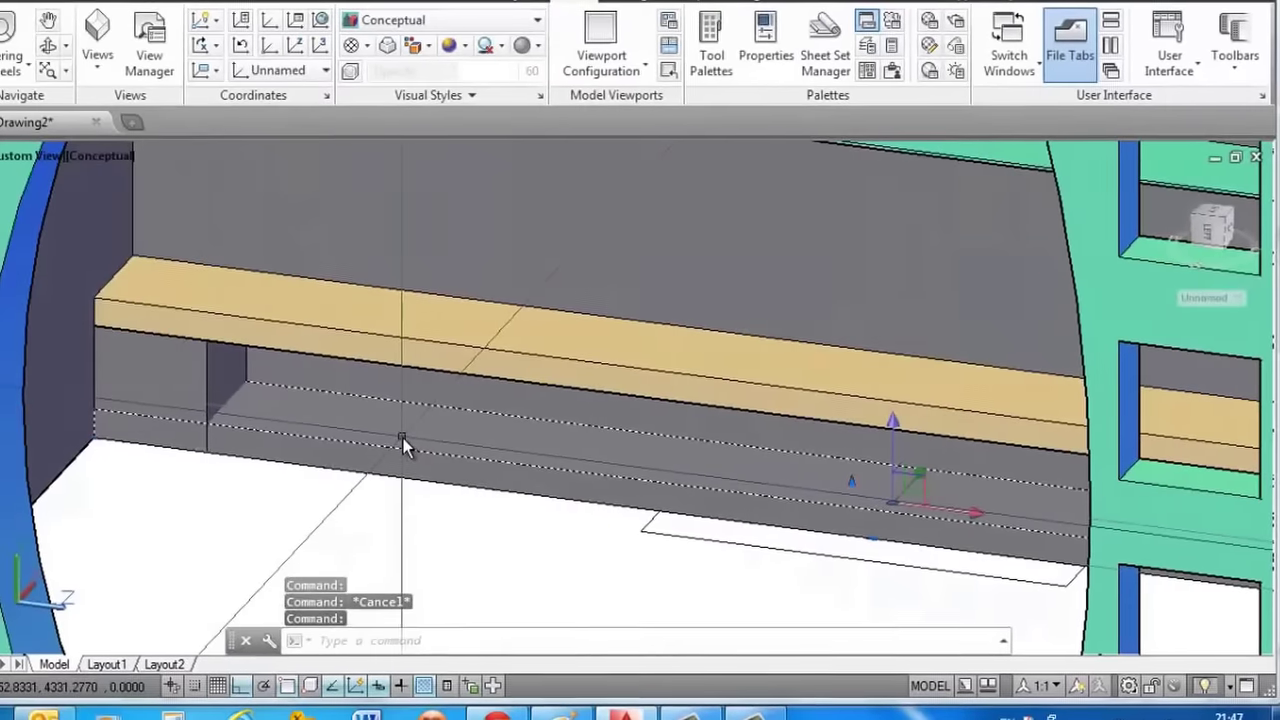
{"action": "right_click", "coordinate": [400, 445]}
{"action": "left_click", "coordinate": [491, 686]}
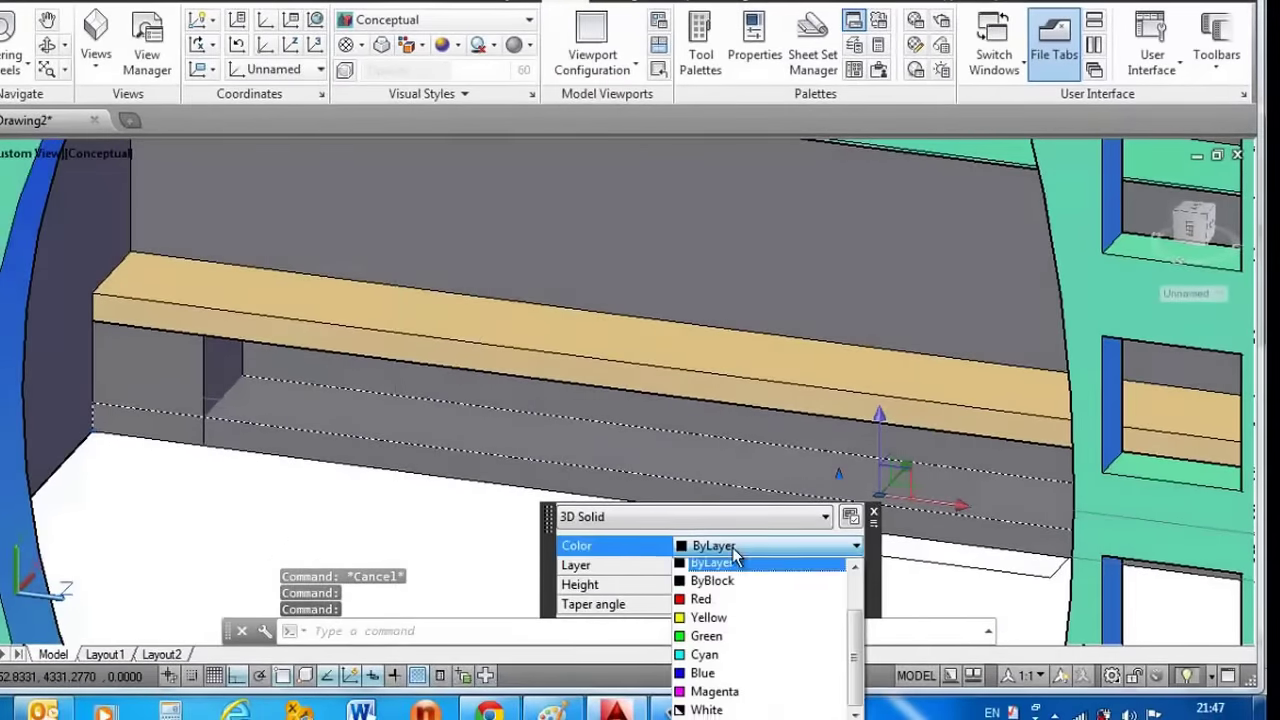
{"action": "scroll", "coordinate": [737, 600], "scroll_direction": "down", "scroll_amount": 1}
{"action": "left_click", "coordinate": [725, 713]}
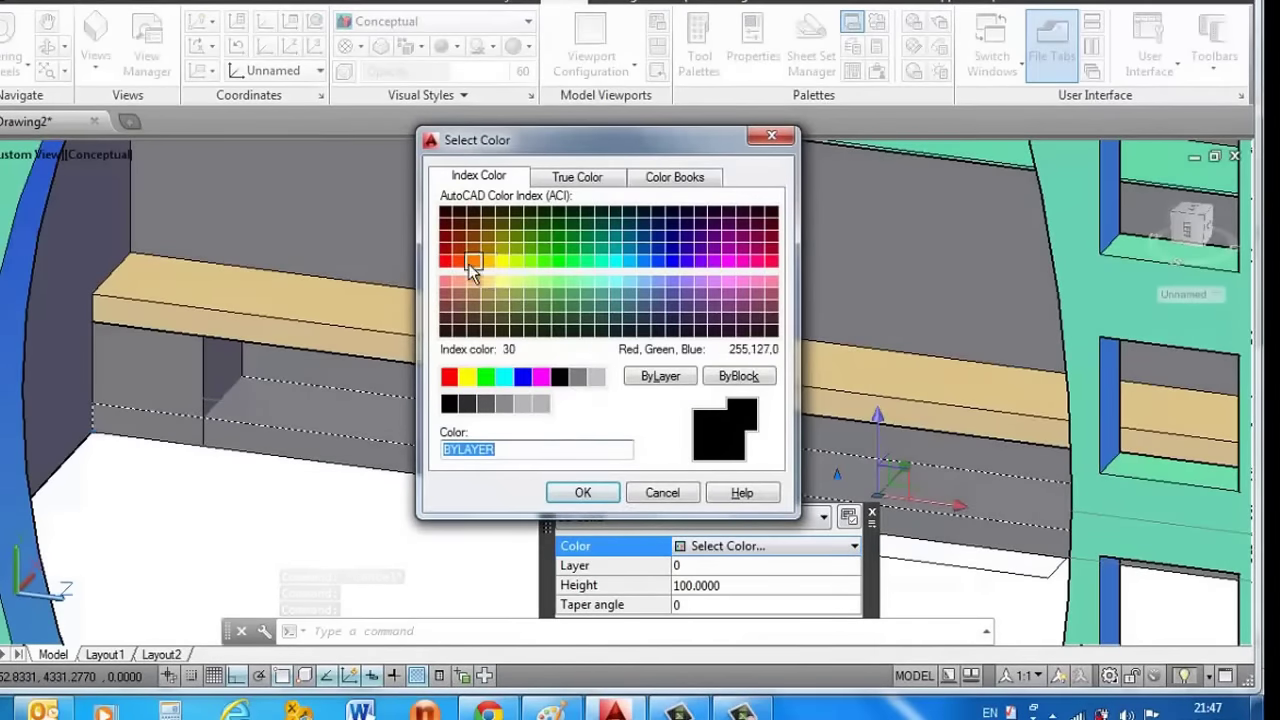
{"action": "left_click", "coordinate": [459, 261]}
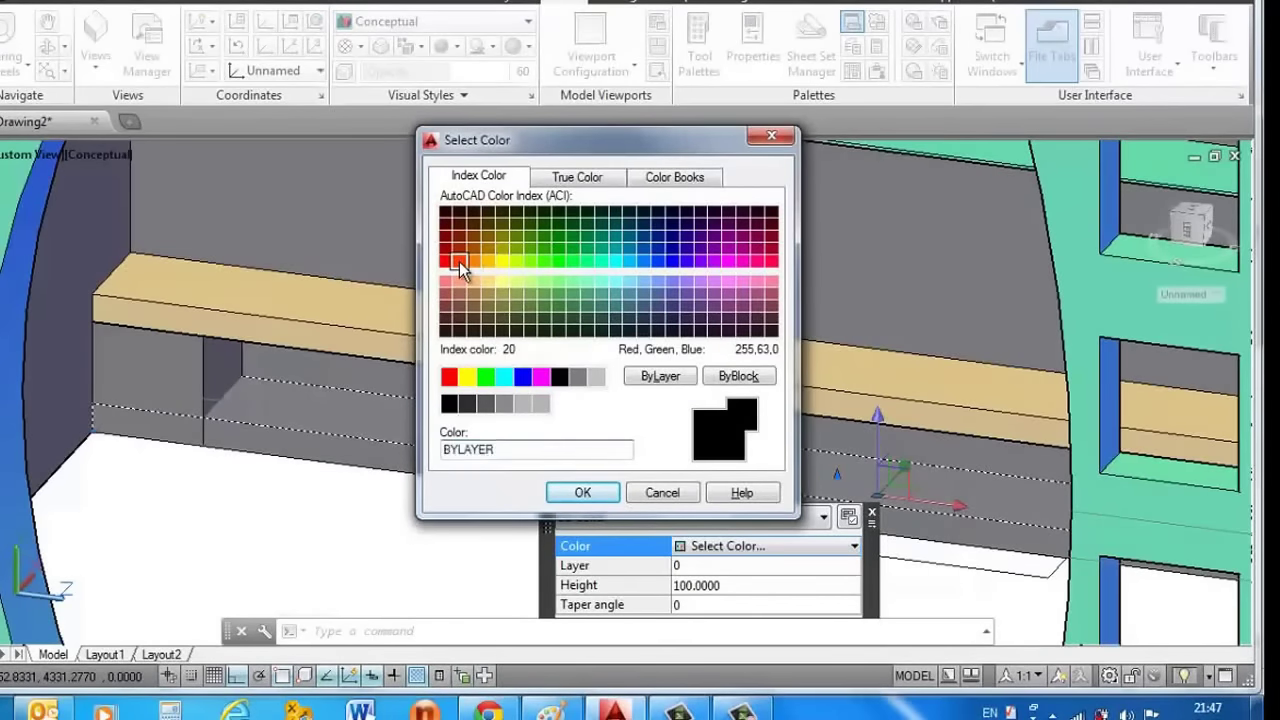
{"action": "left_click", "coordinate": [580, 493]}
{"action": "key", "text": "Escape"}
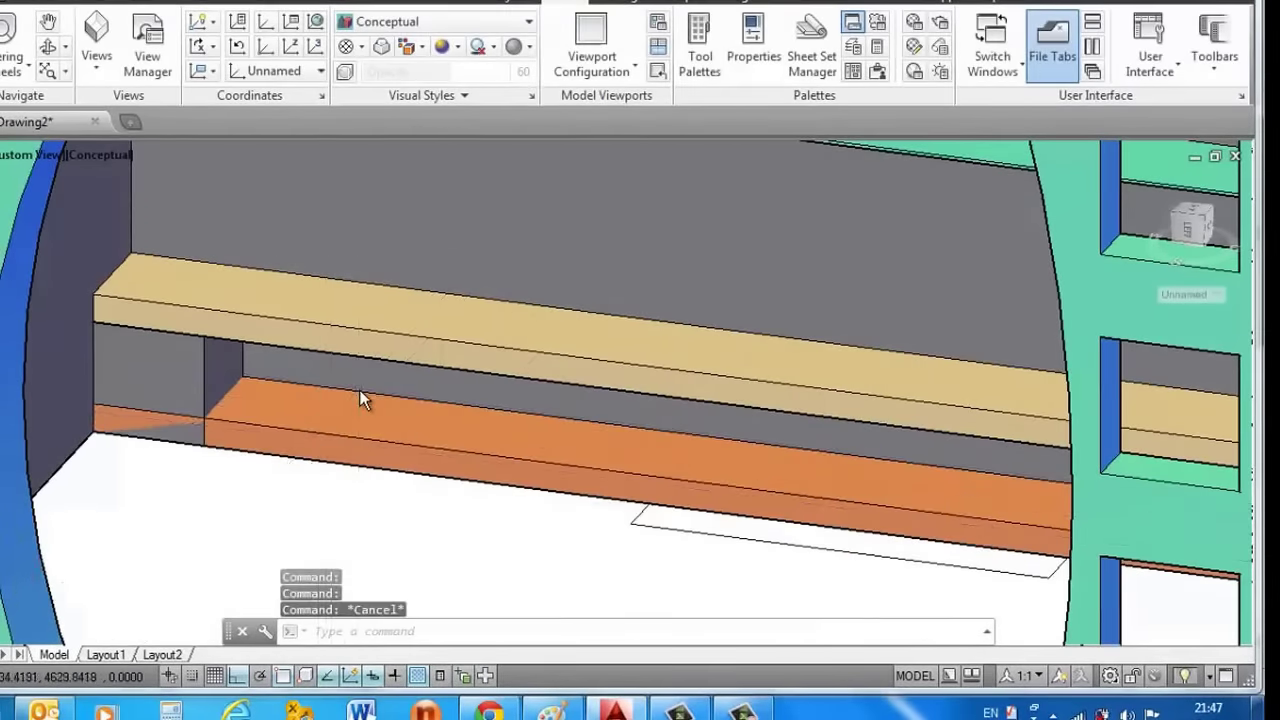
{"action": "scroll", "coordinate": [289, 453], "scroll_direction": "down", "scroll_amount": 3}
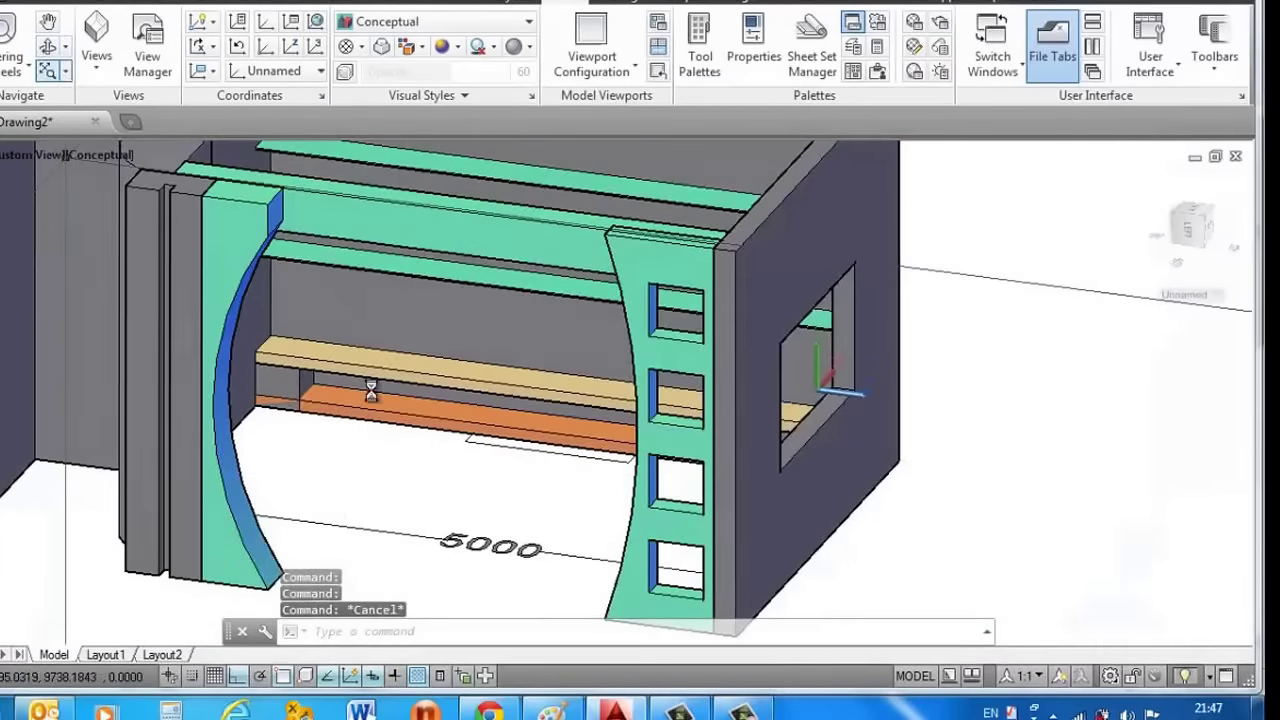
Erase the 5000 dimension text from the model.
{"action": "mouse_move", "coordinate": [371, 390]}
{"action": "middle_mouse_down", "text": "shift"}
{"action": "mouse_move", "coordinate": [466, 423]}
{"action": "mouse_move", "coordinate": [504, 456]}
{"action": "mouse_move", "coordinate": [477, 434]}
{"action": "mouse_move", "coordinate": [402, 452]}
{"action": "mouse_move", "coordinate": [400, 429]}
{"action": "mouse_move", "coordinate": [434, 414]}
{"action": "mouse_move", "coordinate": [457, 429]}
{"action": "mouse_move", "coordinate": [501, 406]}
{"action": "mouse_move", "coordinate": [400, 400]}
{"action": "mouse_move", "coordinate": [285, 356]}
{"action": "mouse_move", "coordinate": [279, 366]}
{"action": "middle_mouse_up", "text": "shift"}
{"action": "scroll", "coordinate": [501, 406], "scroll_direction": "down", "scroll_amount": 2}
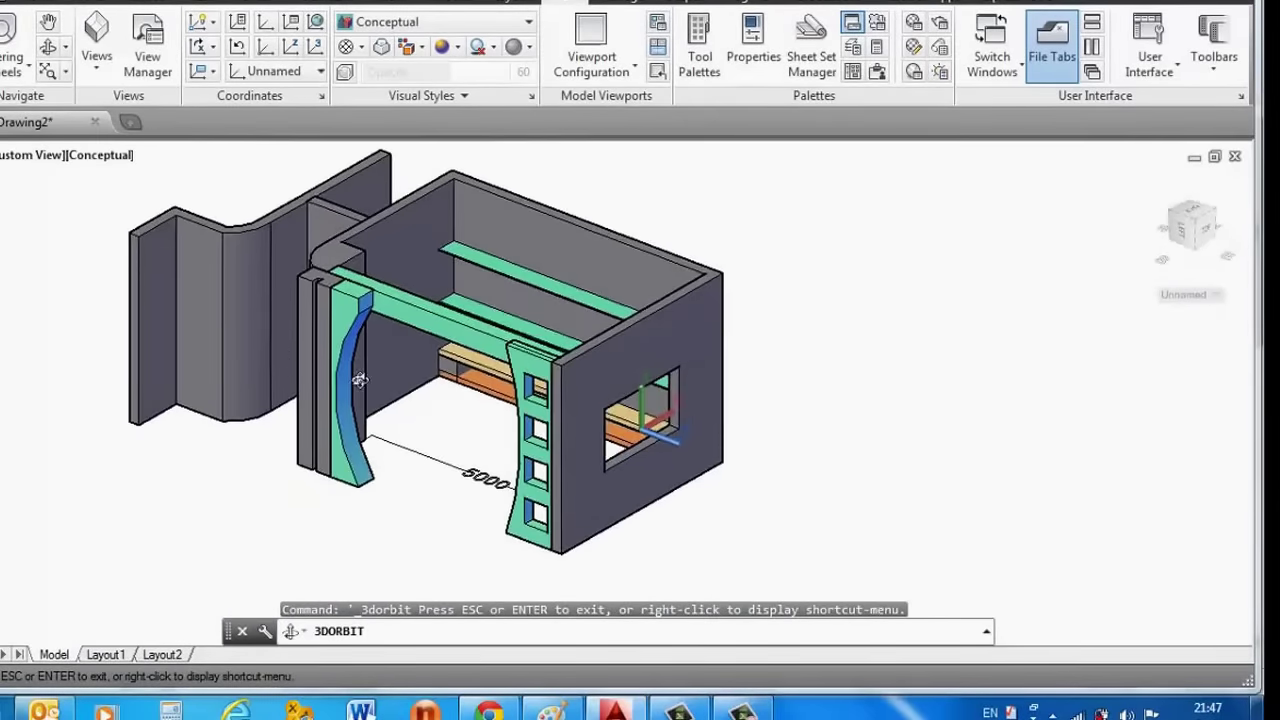
{"action": "scroll", "coordinate": [409, 386], "scroll_direction": "up", "scroll_amount": 2}
{"action": "scroll", "coordinate": [474, 429], "scroll_direction": "up", "scroll_amount": 2}
{"action": "scroll", "coordinate": [543, 443], "scroll_direction": "up", "scroll_amount": 2}
{"action": "right_click", "coordinate": [563, 433]}
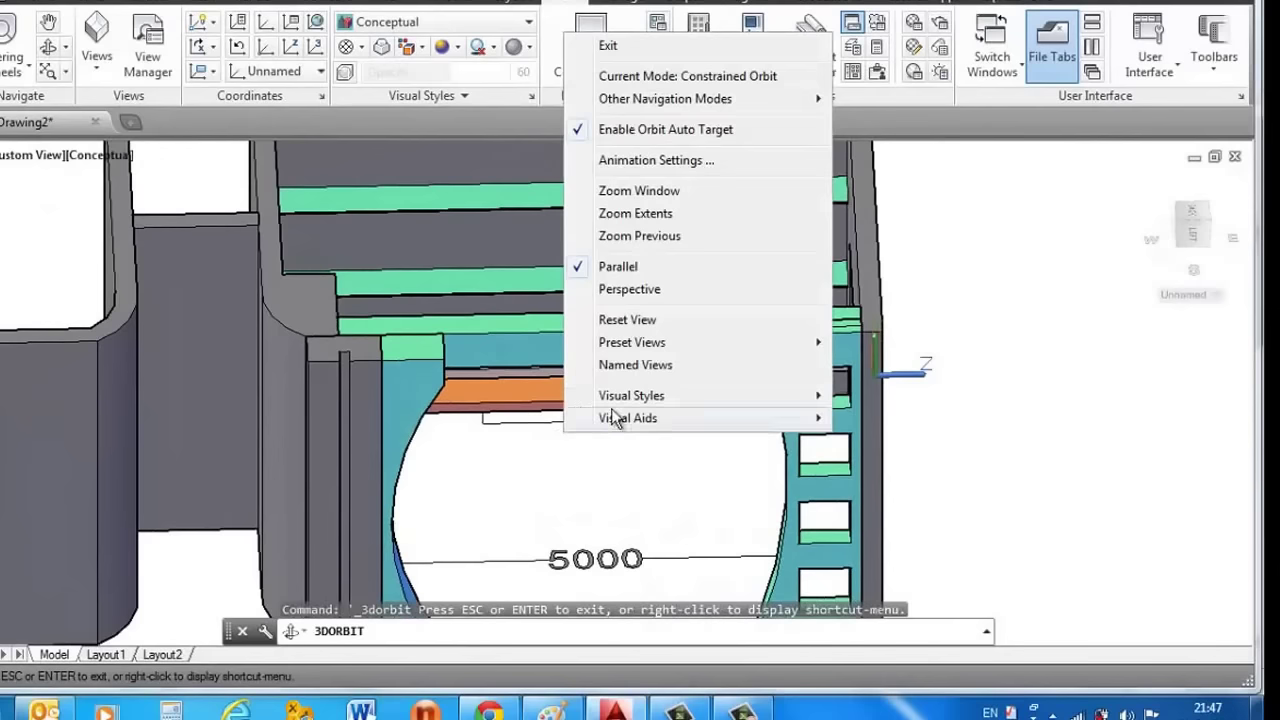
{"action": "left_click", "coordinate": [610, 47]}
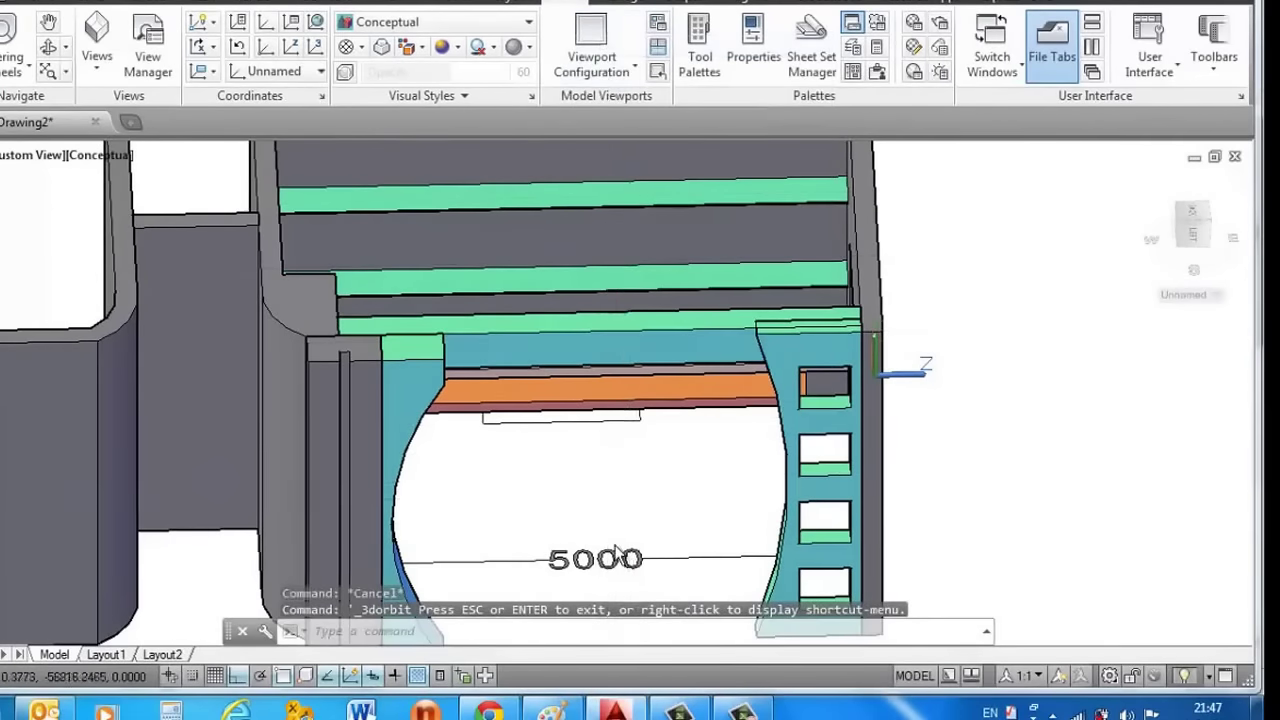
{"action": "type", "text": "e"}
{"action": "key", "text": "Return"}
{"action": "left_click", "coordinate": [617, 557]}
{"action": "key", "text": "Return"}
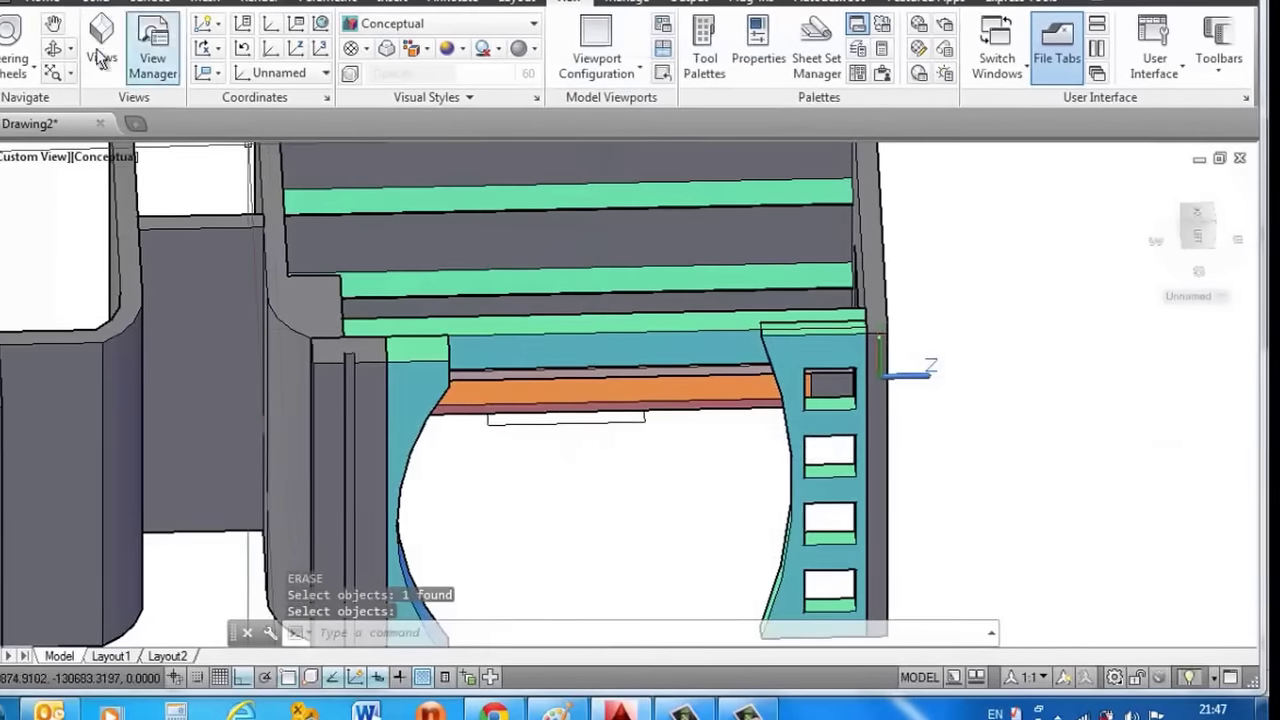
Orbit to a higher oblique view of the whole unit.
{"action": "left_click", "coordinate": [53, 48]}
{"action": "mouse_move", "coordinate": [480, 300]}
{"action": "left_mouse_down"}
{"action": "mouse_move", "coordinate": [513, 361]}
{"action": "mouse_move", "coordinate": [429, 414]}
{"action": "left_mouse_up"}
{"action": "right_click", "coordinate": [437, 410]}
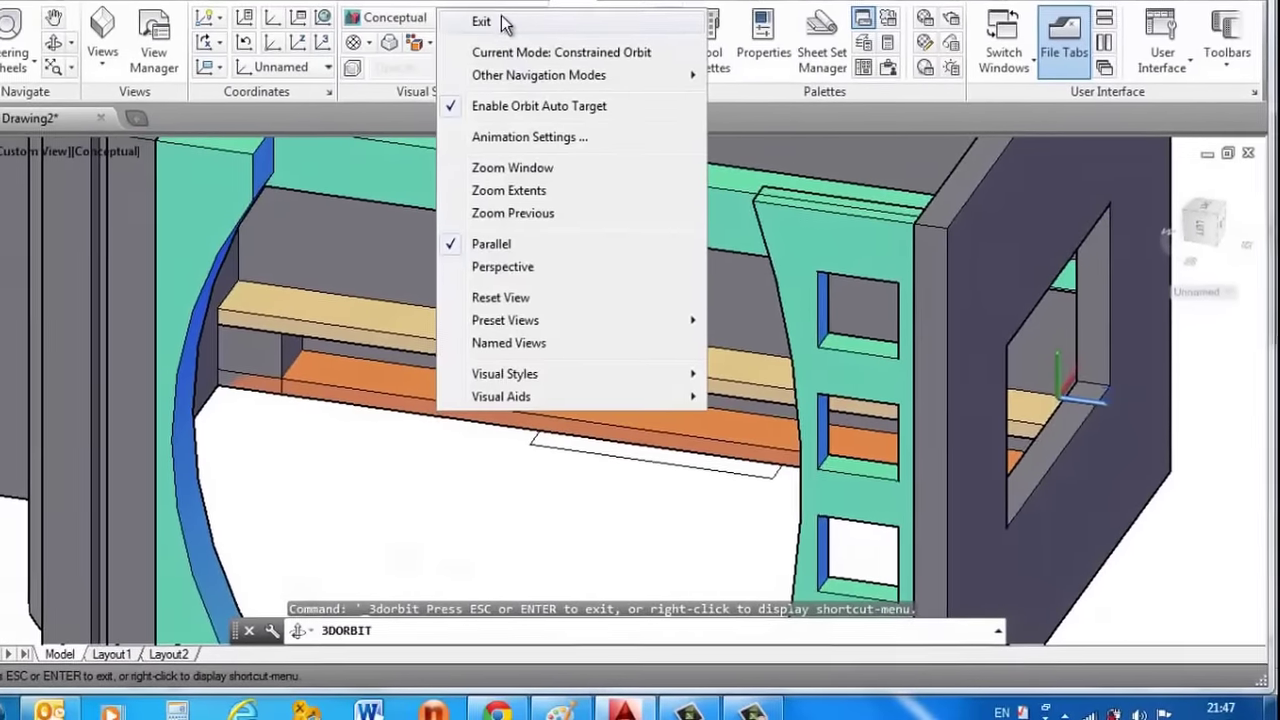
{"action": "left_click", "coordinate": [504, 22]}
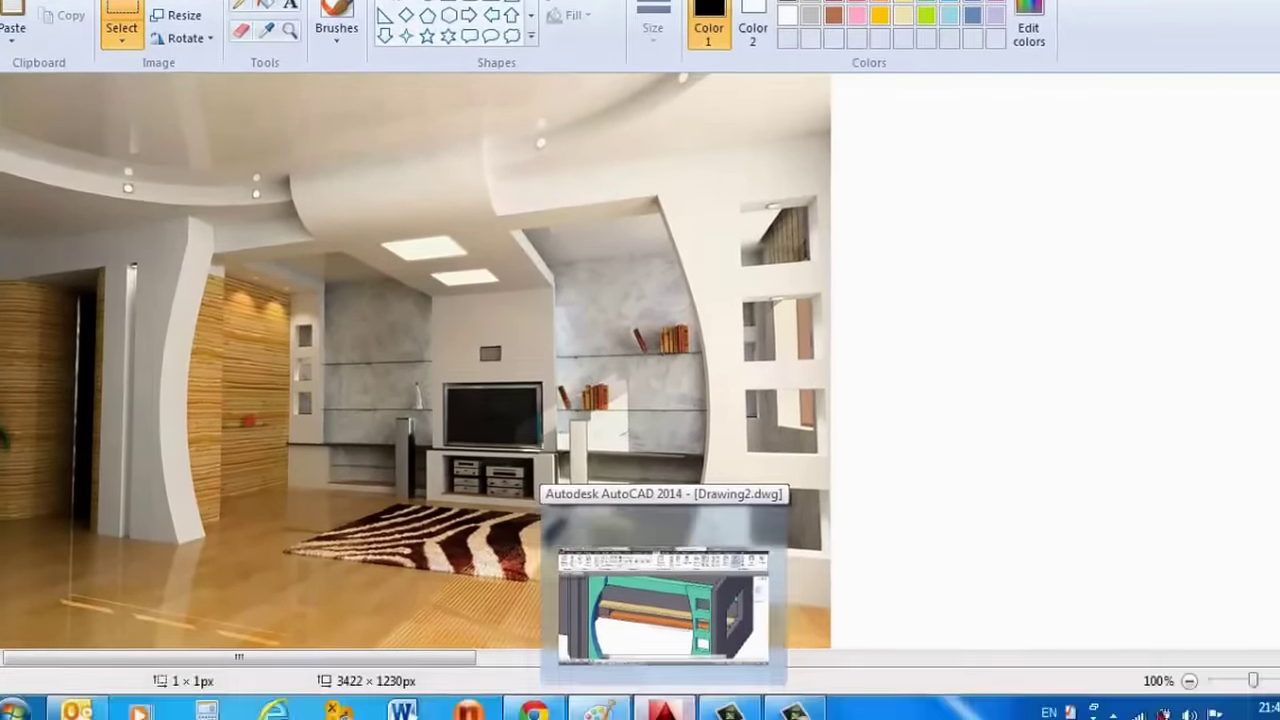
Bring the AutoCAD Drawing2 window back in front of the Paint photo.
{"action": "left_click", "coordinate": [655, 640]}
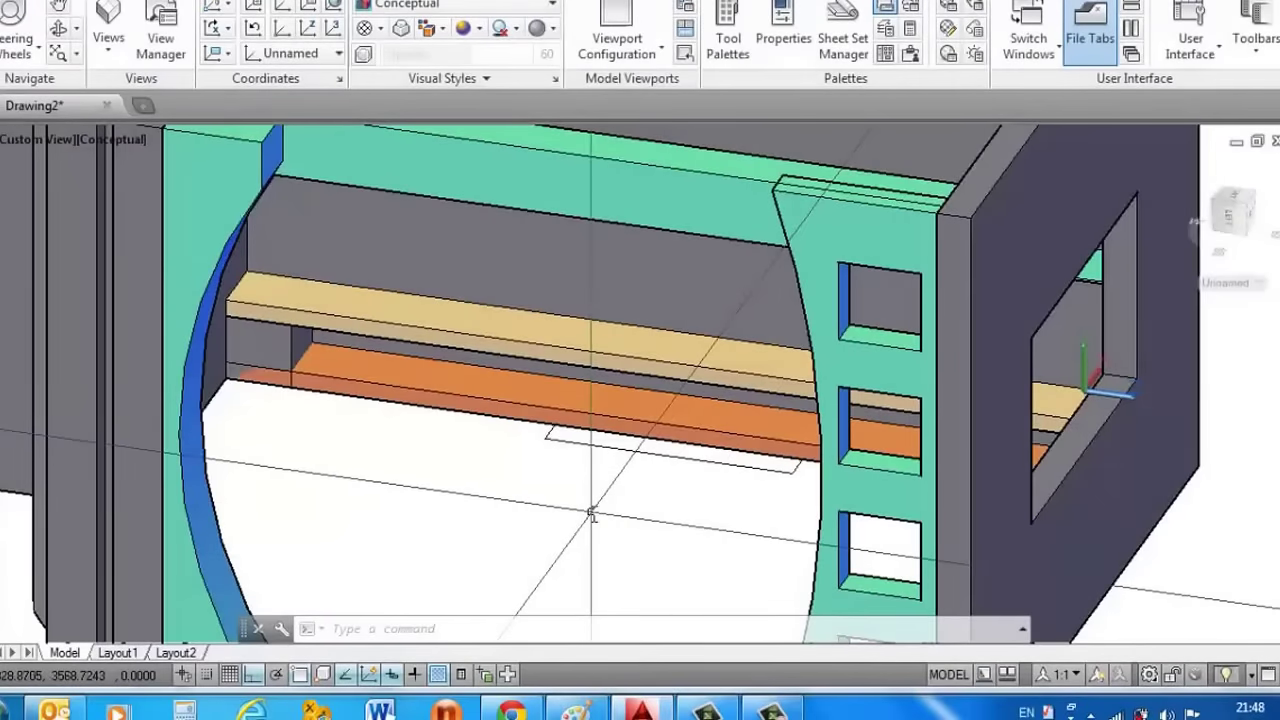
{"action": "type", "text": "ucs"}
Reset the UCS to World and show the plan view in 2D Wireframe.
{"action": "key", "text": "Return"}
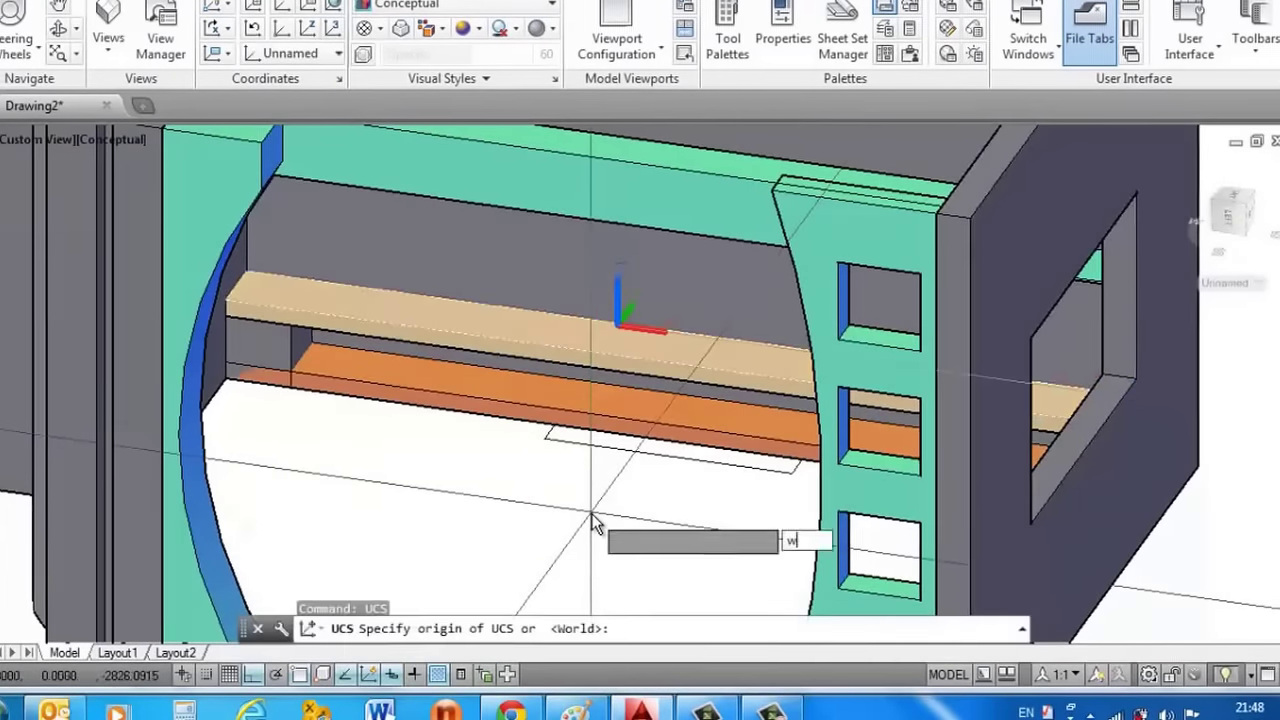
{"action": "type", "text": "w"}
{"action": "key", "text": "Return"}
{"action": "type", "text": "plan"}
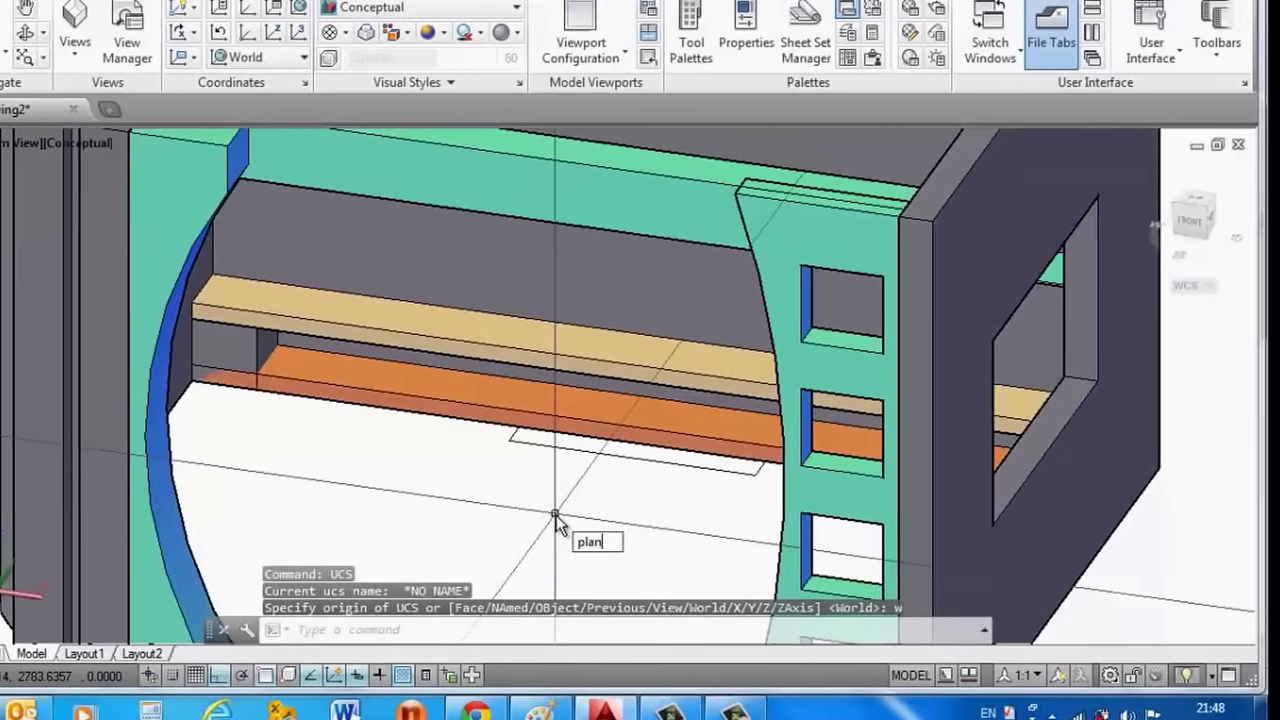
{"action": "key", "text": "Return"}
{"action": "key", "text": "Return"}
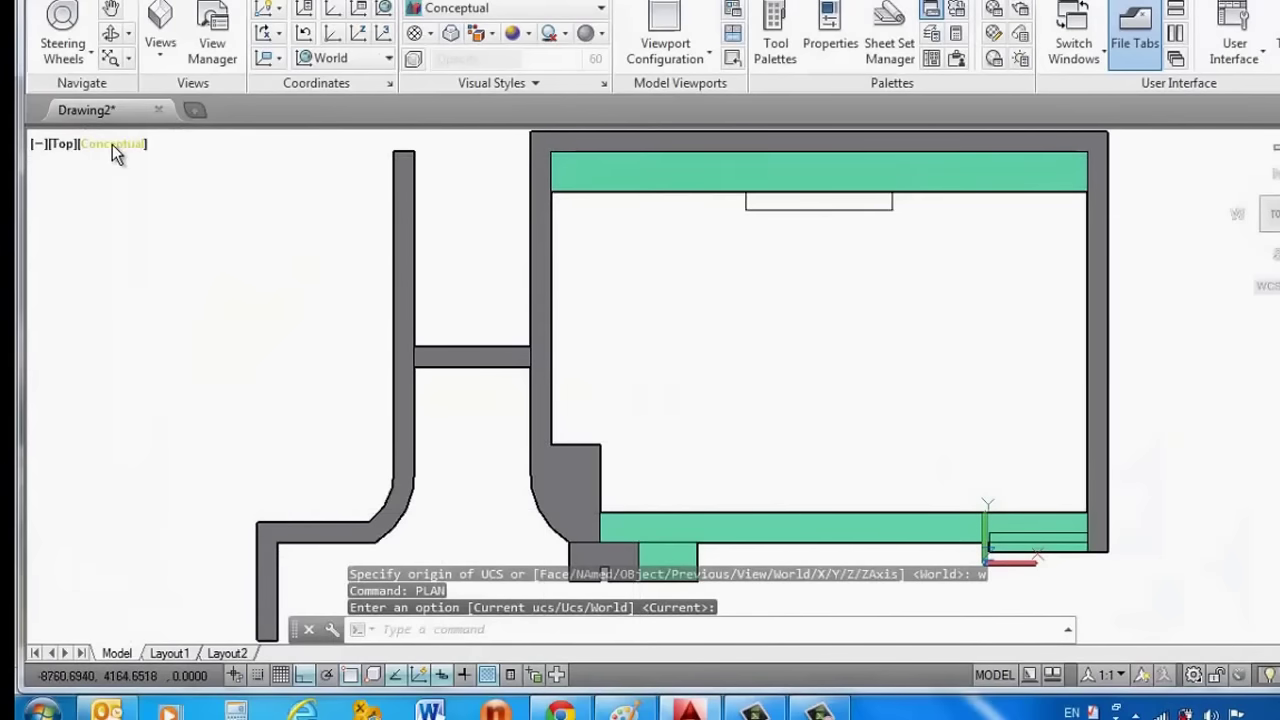
{"action": "left_click", "coordinate": [112, 144]}
{"action": "left_click", "coordinate": [176, 201]}
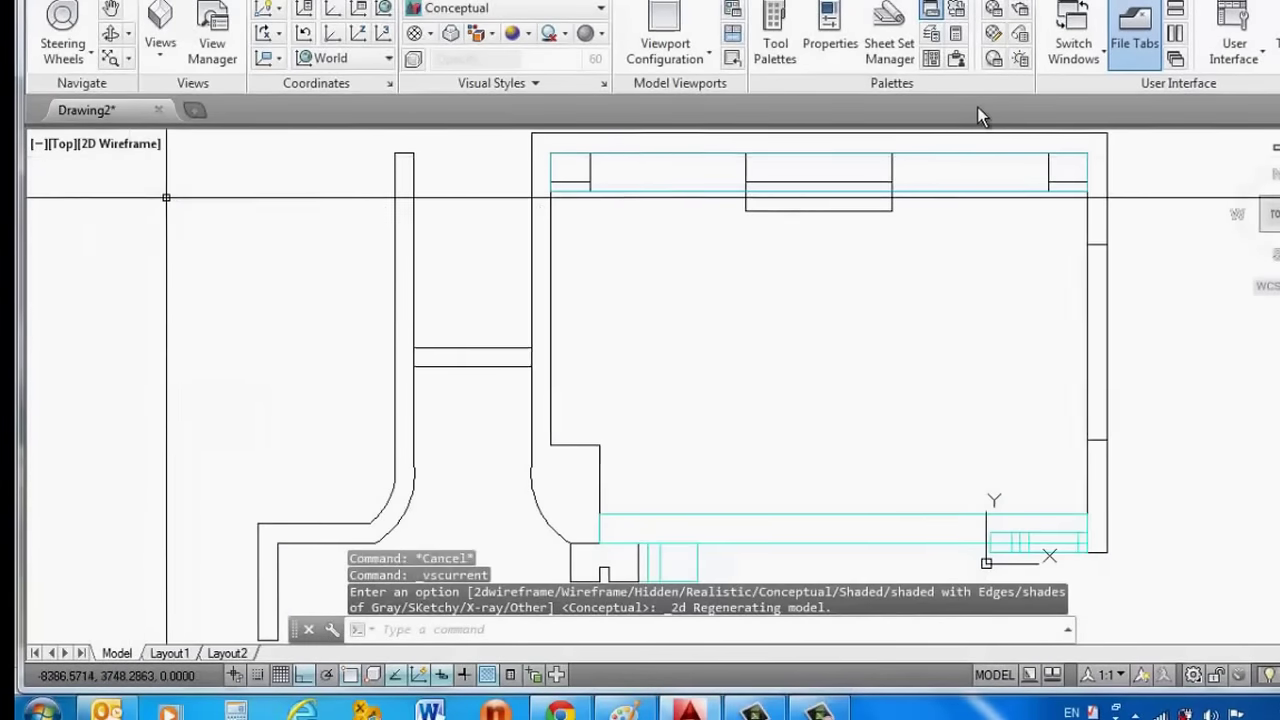
{"action": "scroll", "coordinate": [842, 211], "scroll_direction": "up", "scroll_amount": 4}
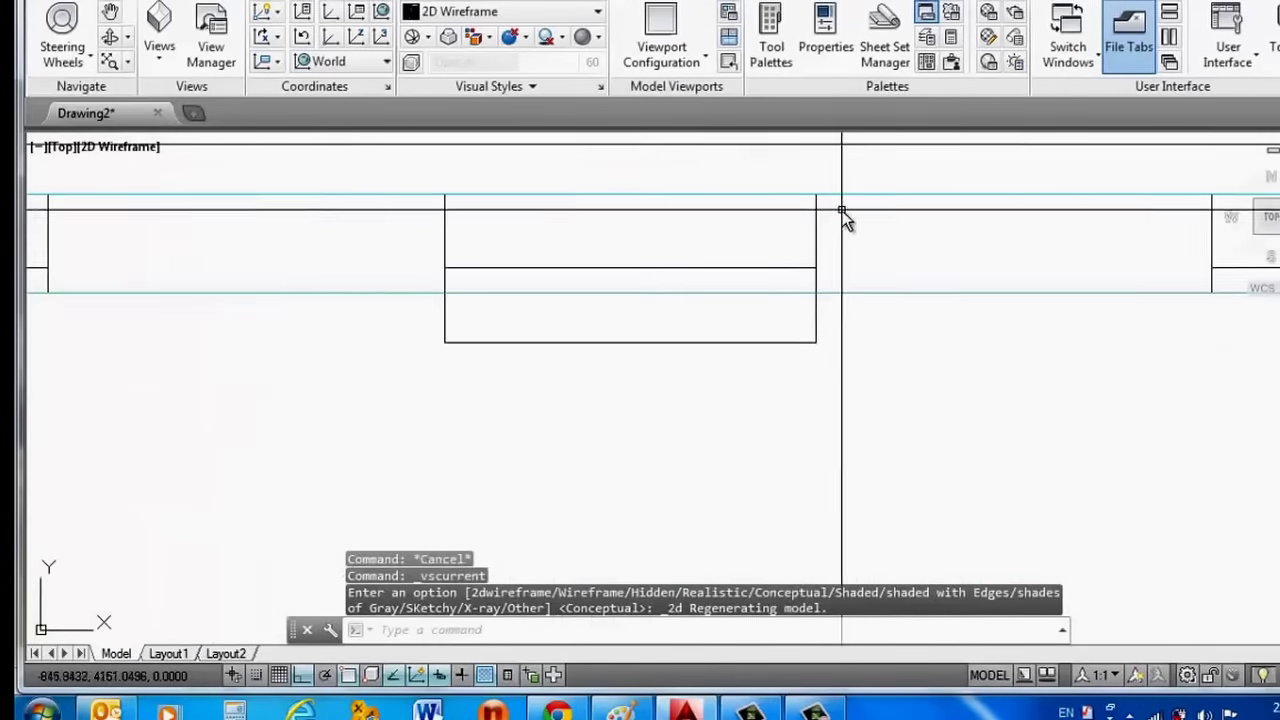
Start a 200 offset of the rectangle, then cancel it.
{"action": "type", "text": "of"}
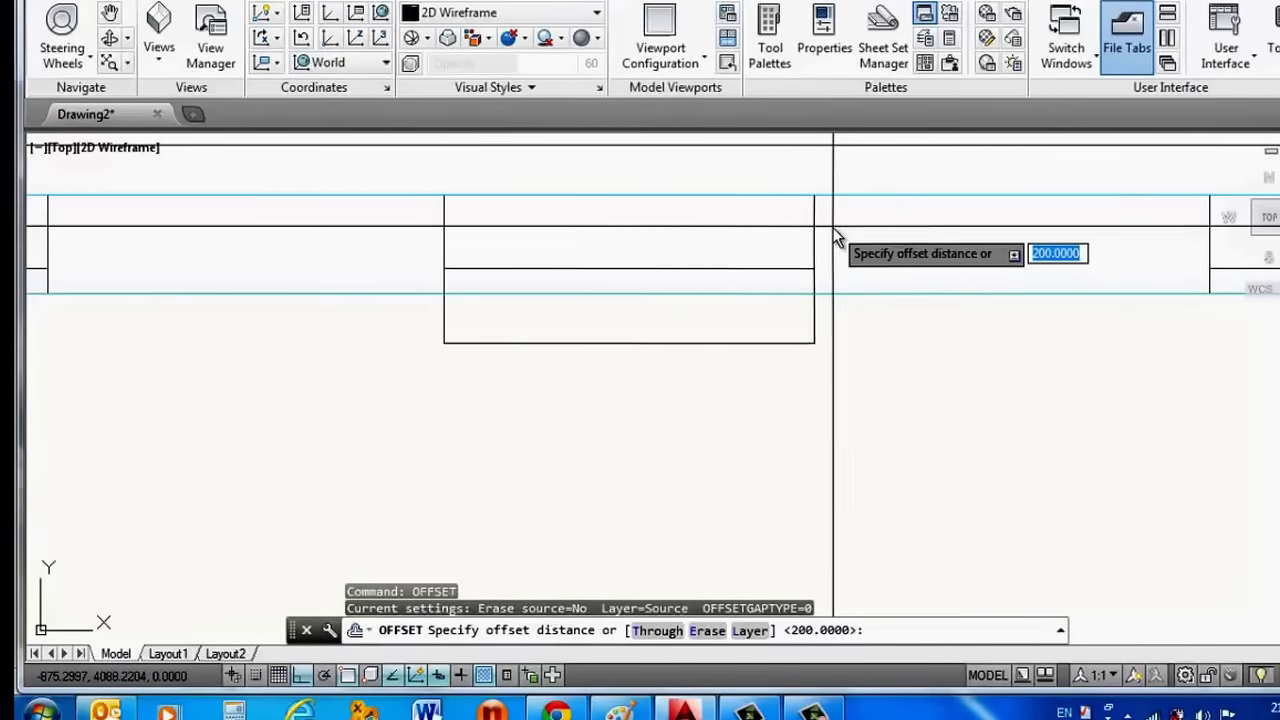
{"action": "key", "text": "Return"}
{"action": "left_click", "coordinate": [811, 249]}
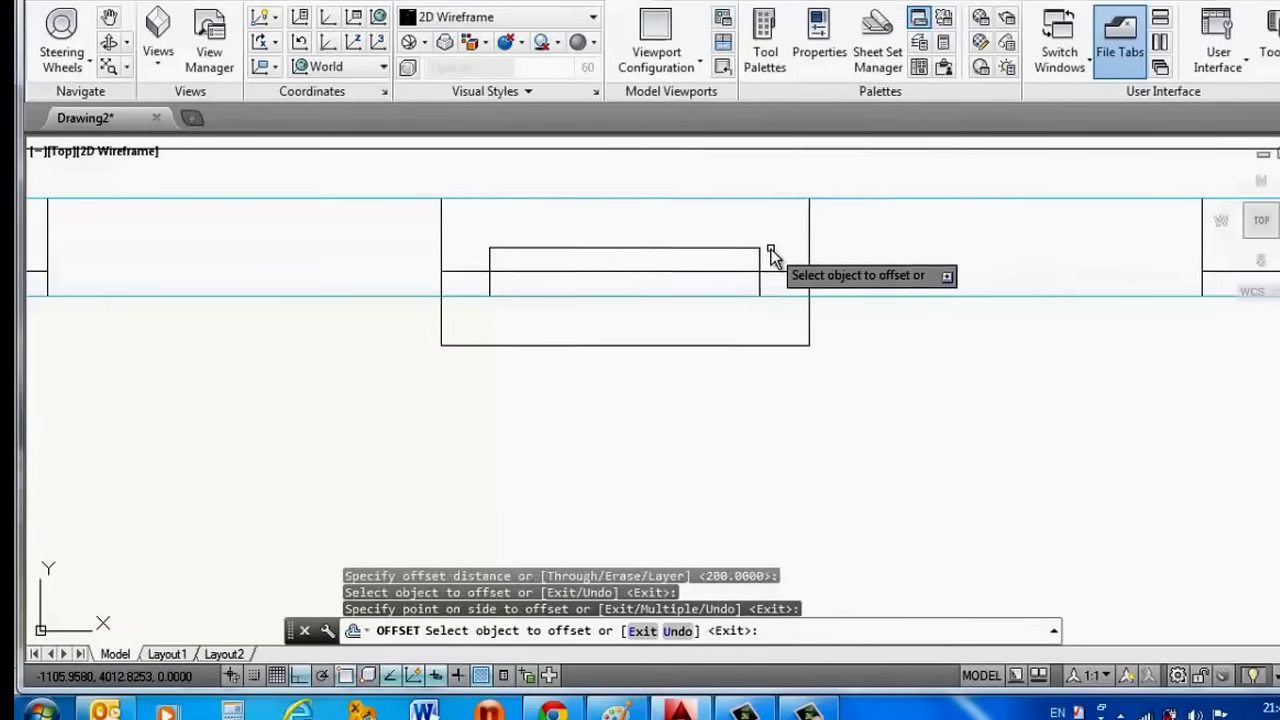
{"action": "key", "text": "Escape"}
Stretch the inner rectangle's lower corner perpendicular onto the outer bottom edge.
{"action": "left_click", "coordinate": [600, 249]}
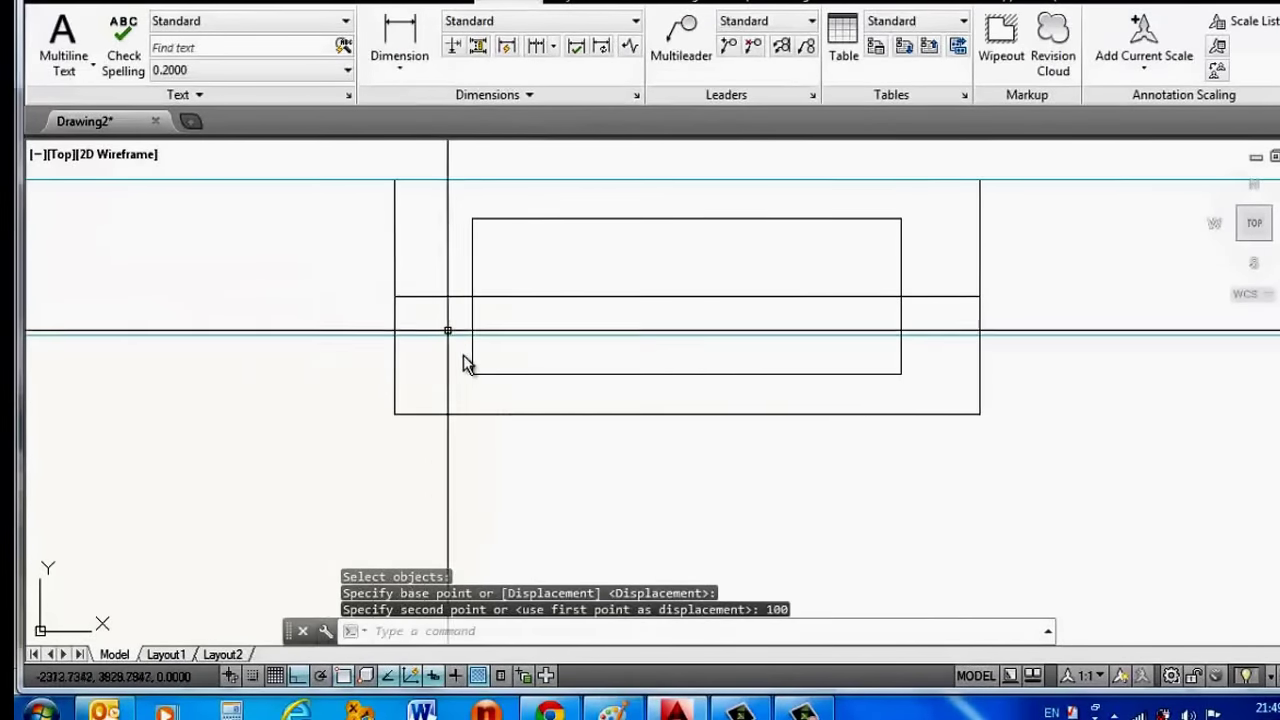
{"action": "left_click", "coordinate": [472, 374]}
{"action": "left_click", "coordinate": [471, 391]}
{"action": "left_click", "coordinate": [471, 375]}
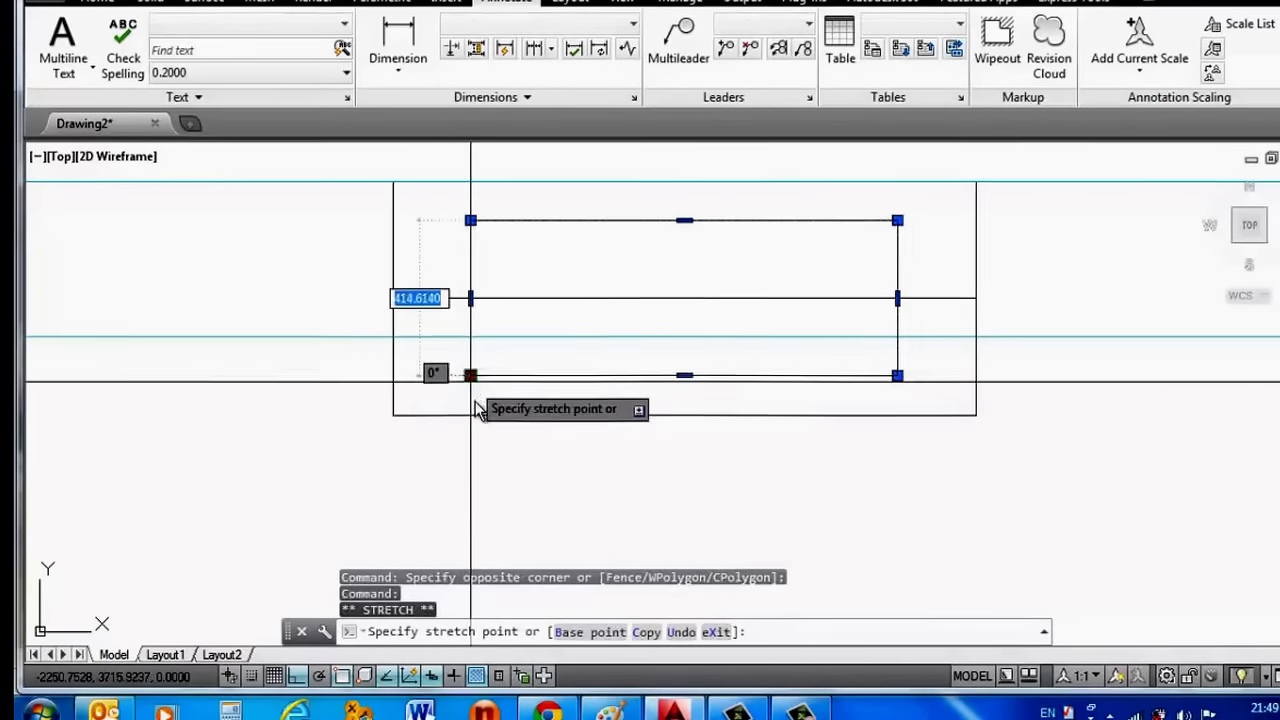
{"action": "type", "text": "per"}
{"action": "key", "text": "Return"}
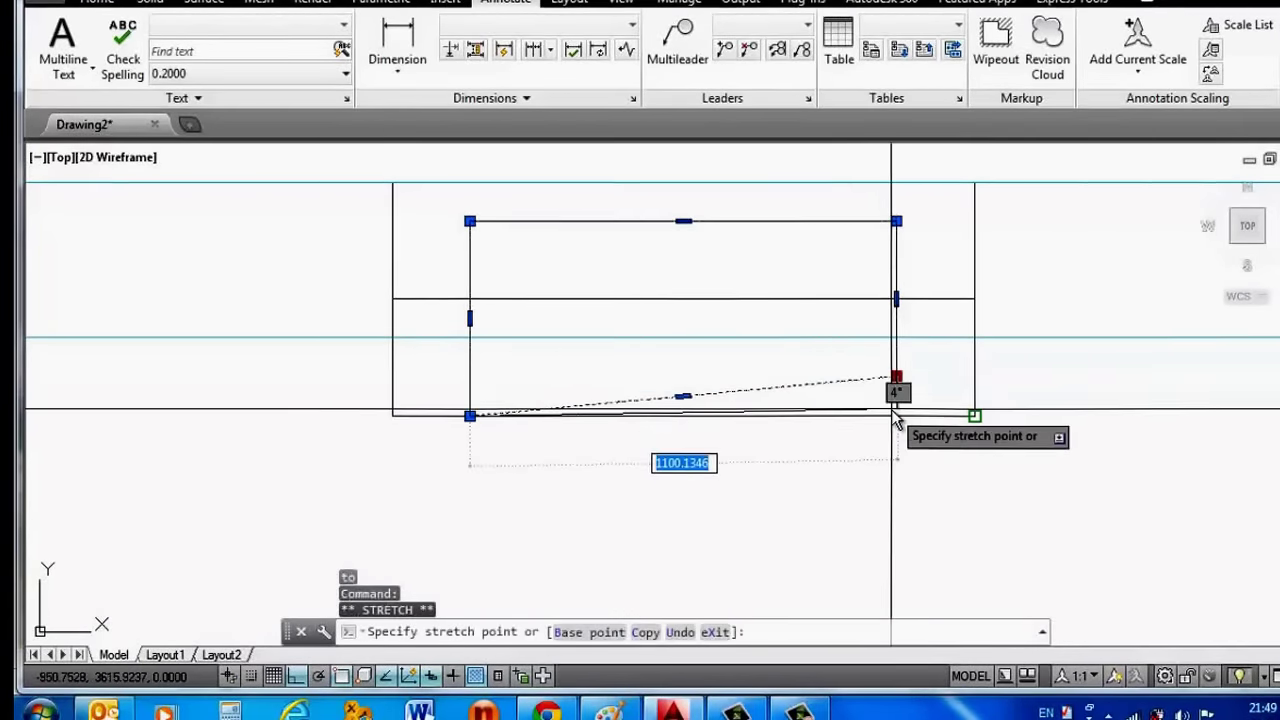
{"action": "type", "text": "er"}
{"action": "key", "text": "Return"}
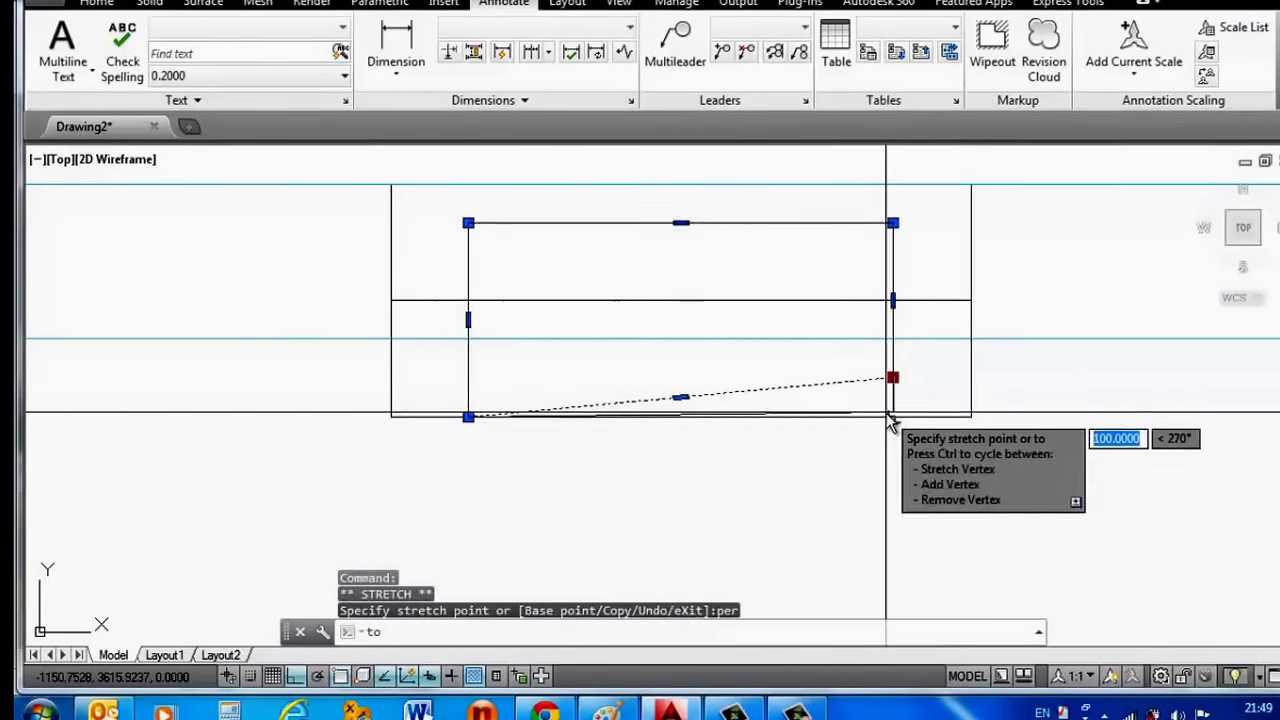
{"action": "left_click", "coordinate": [893, 417]}
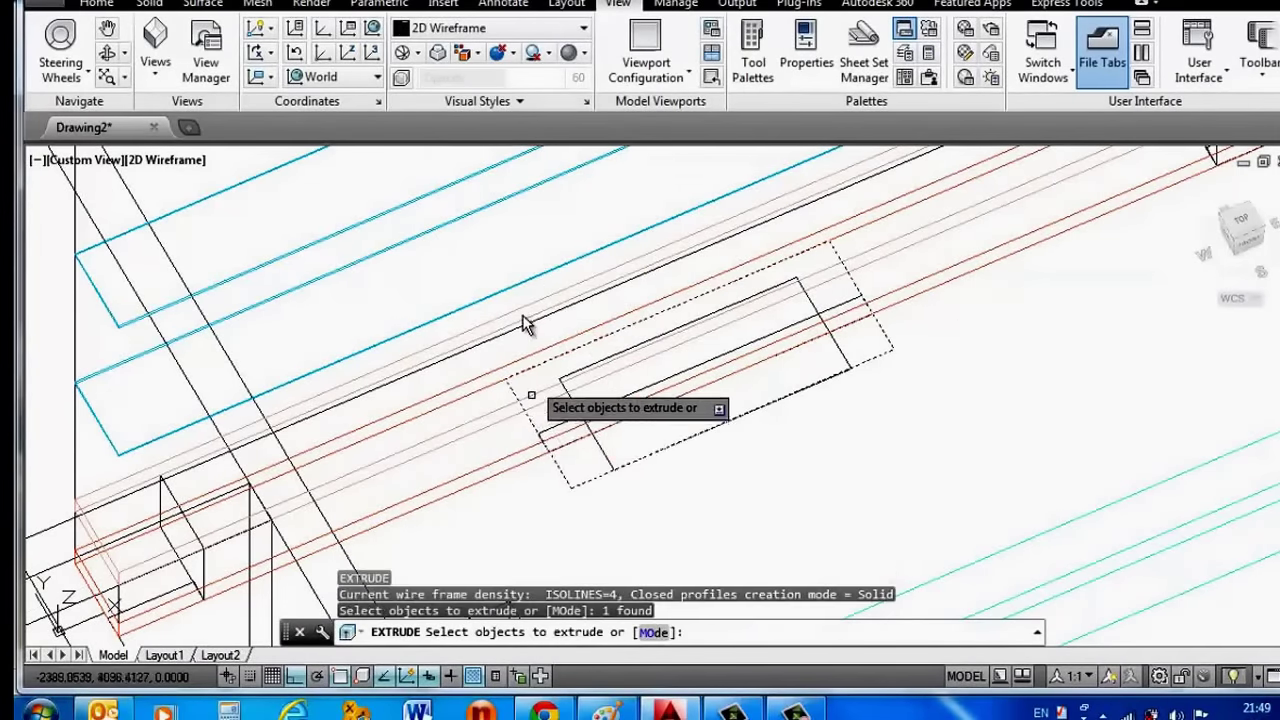
Extrude the inner rectangle 500 high and move the box into the console.
{"action": "key", "text": "Return"}
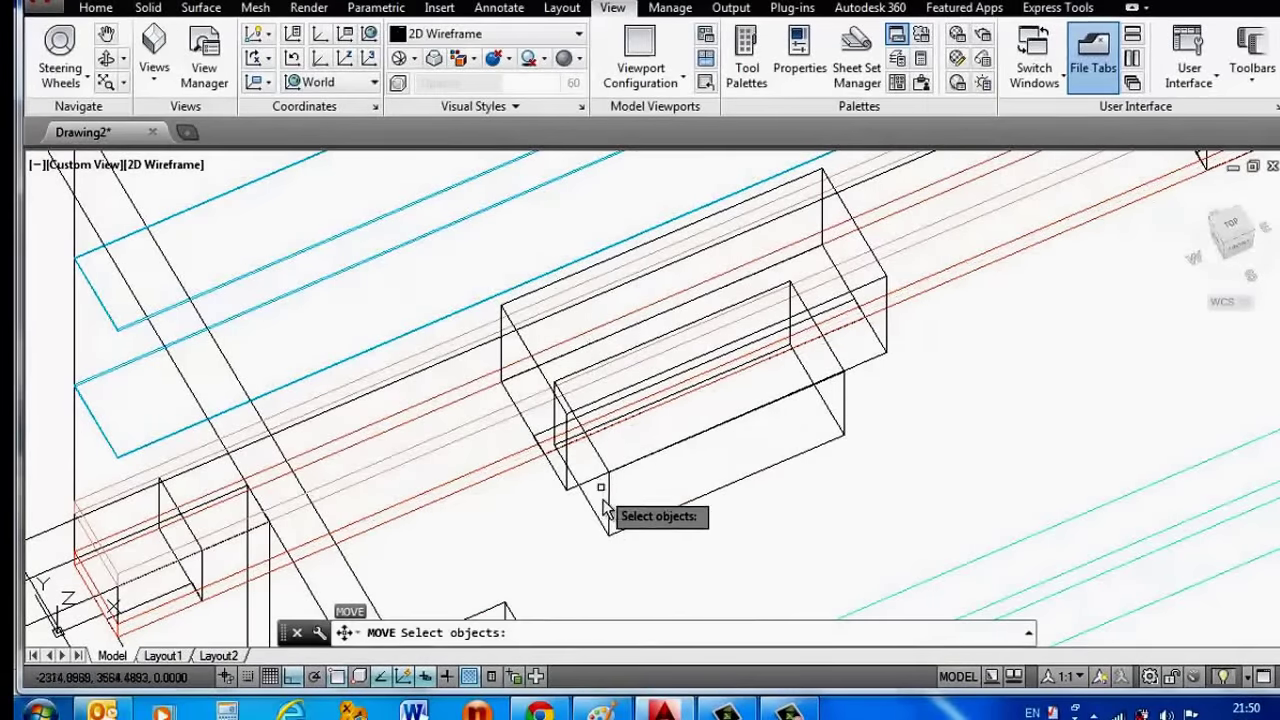
{"action": "scroll", "coordinate": [560, 465], "scroll_direction": "up", "scroll_amount": 5}
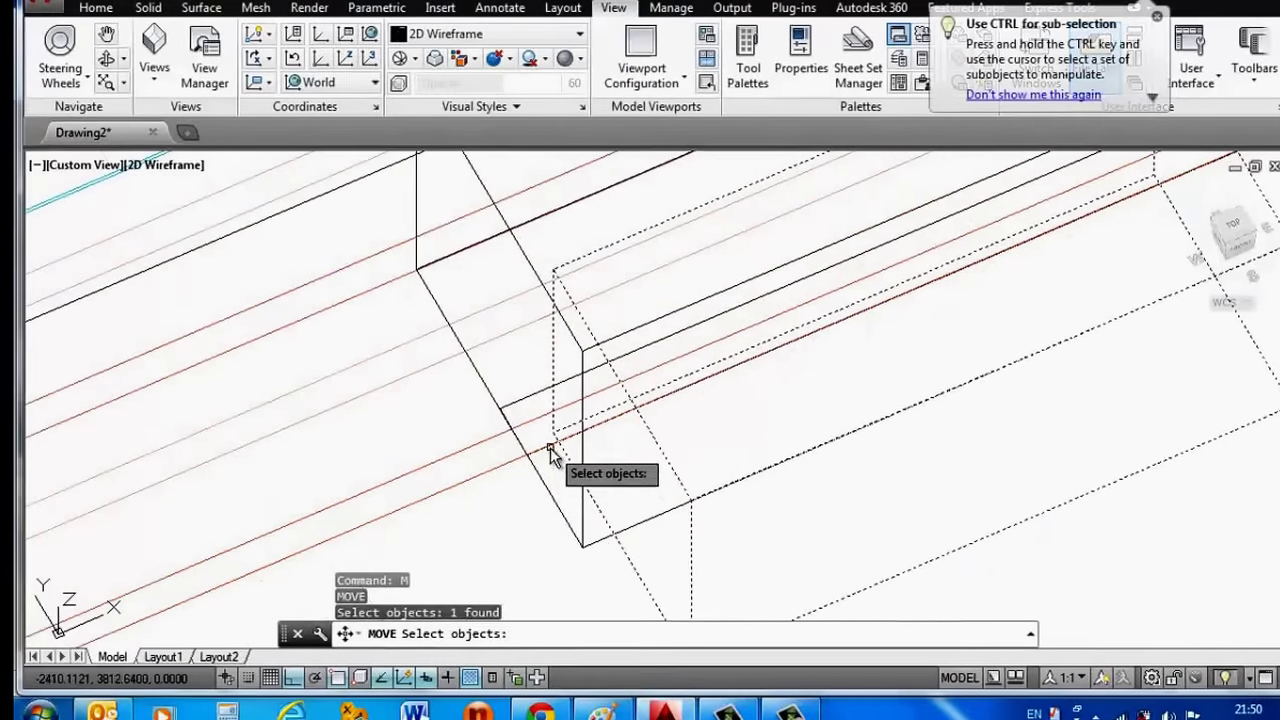
{"action": "key", "text": "Return"}
{"action": "left_click", "coordinate": [531, 286]}
{"action": "scroll", "coordinate": [480, 370], "scroll_direction": "down", "scroll_amount": 5}
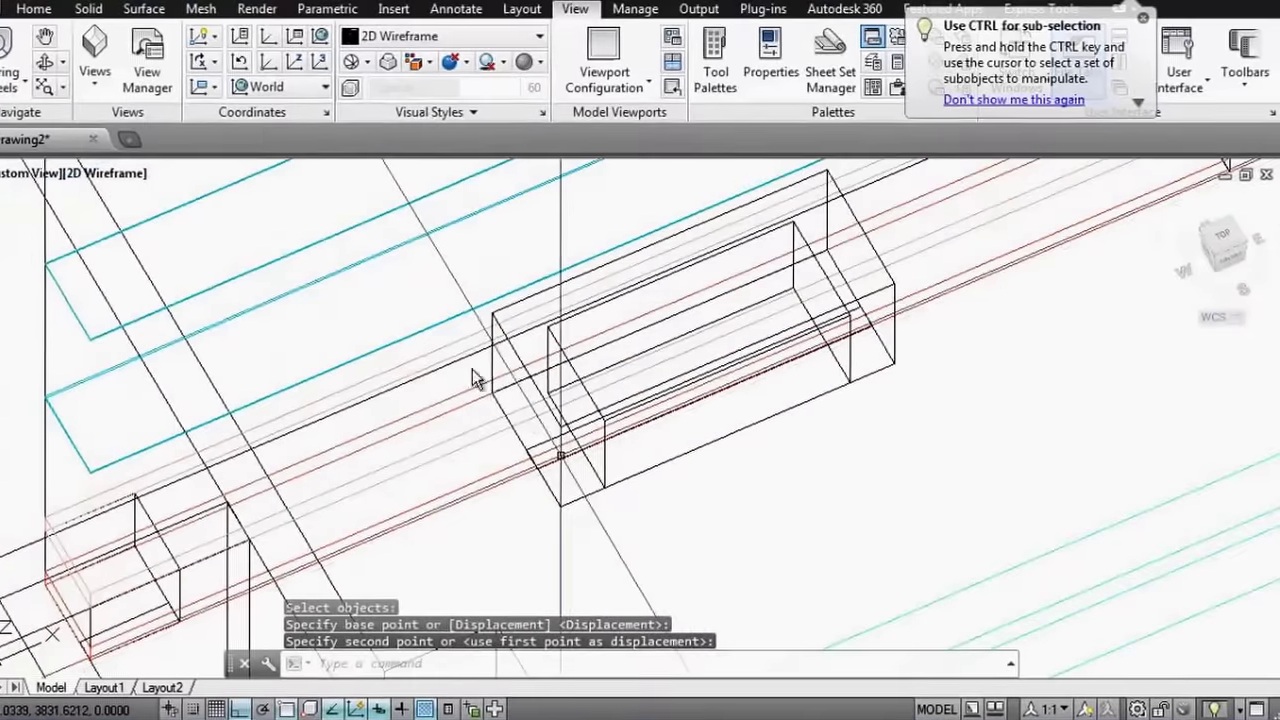
Shade the model in Conceptual style and pick the console as the solid to subtract from.
{"action": "left_click", "coordinate": [70, 180]}
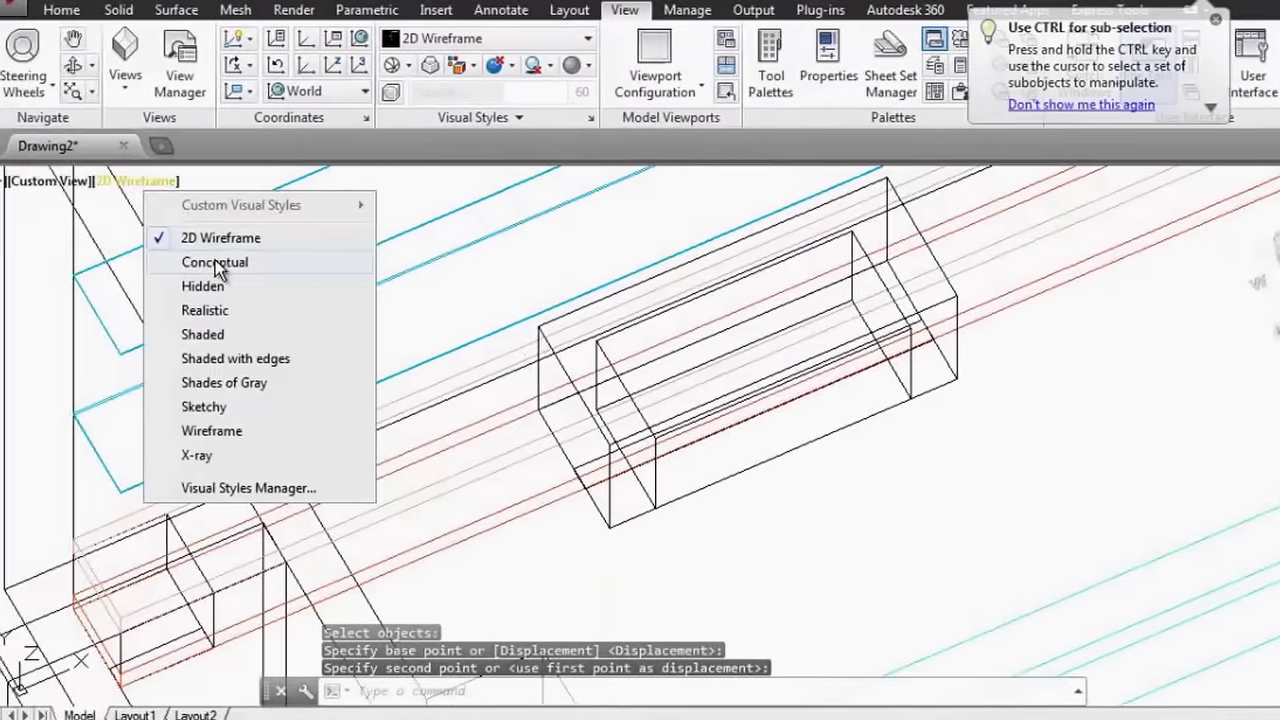
{"action": "left_click", "coordinate": [105, 254]}
{"action": "type", "text": "s"}
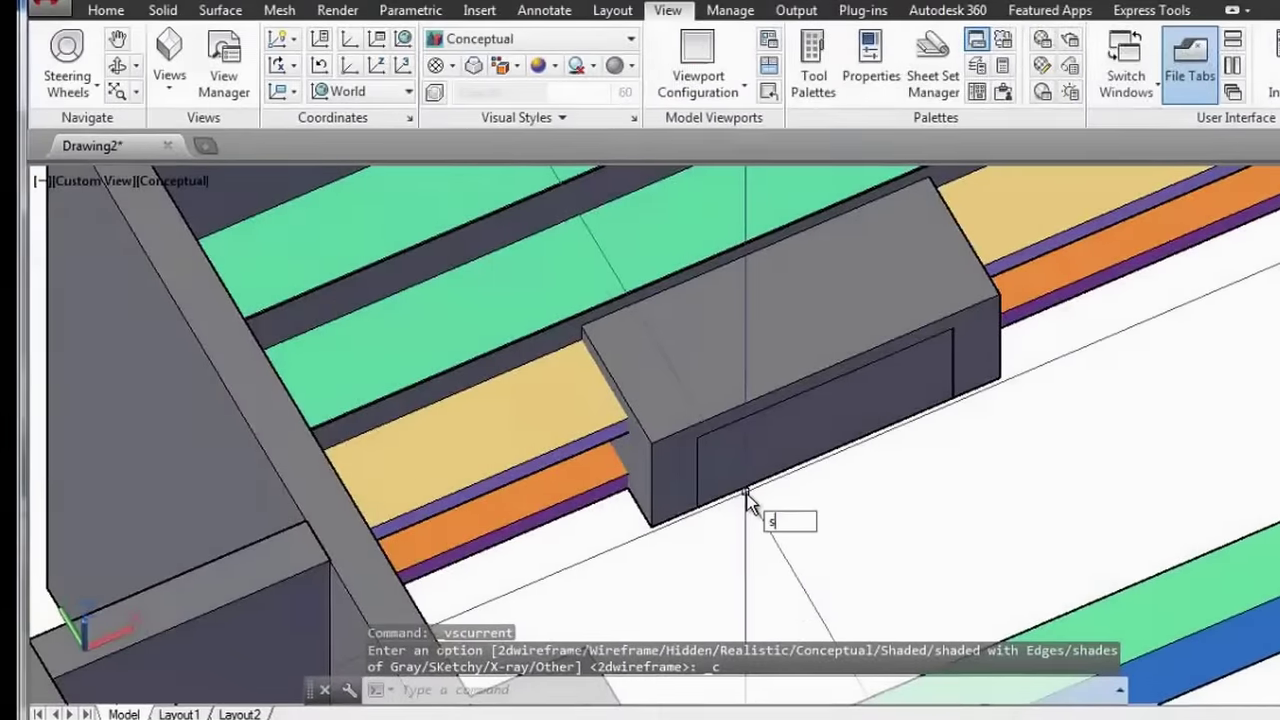
{"action": "type", "text": "ubtract"}
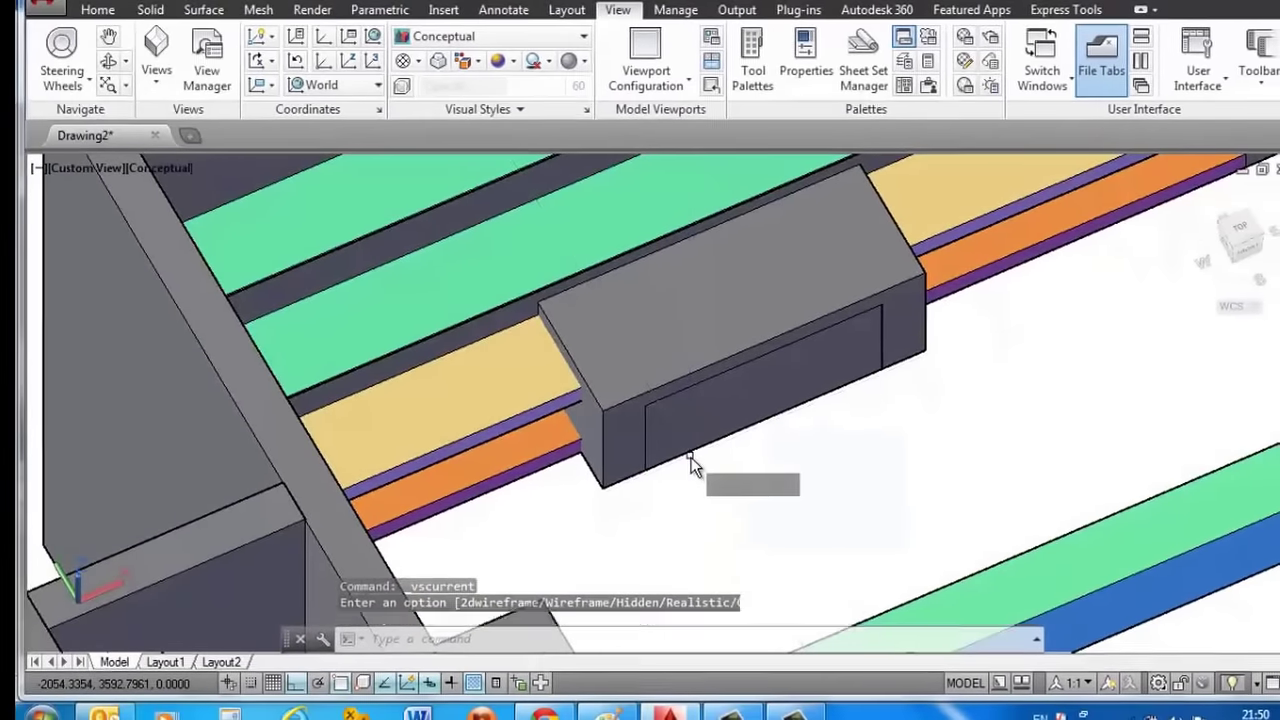
{"action": "key", "text": "Return"}
{"action": "left_click", "coordinate": [673, 448]}
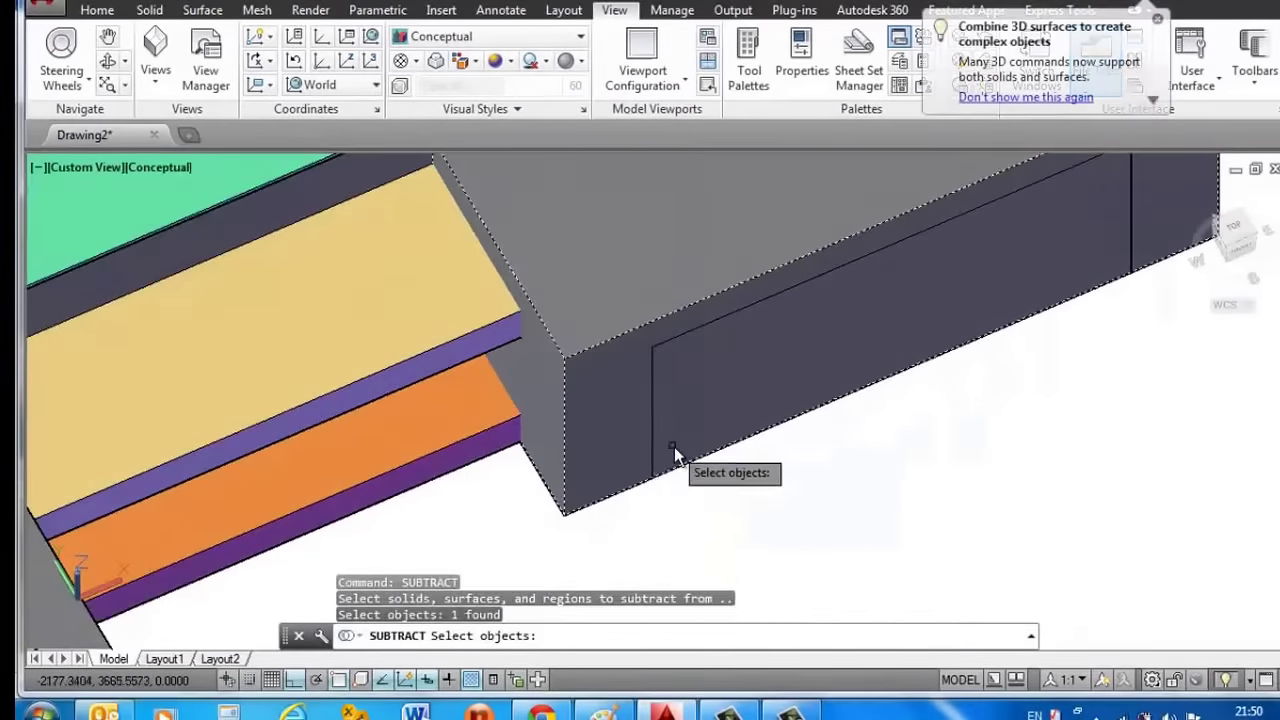
Subtract the box from the console to leave an opening.
{"action": "key", "text": "Return"}
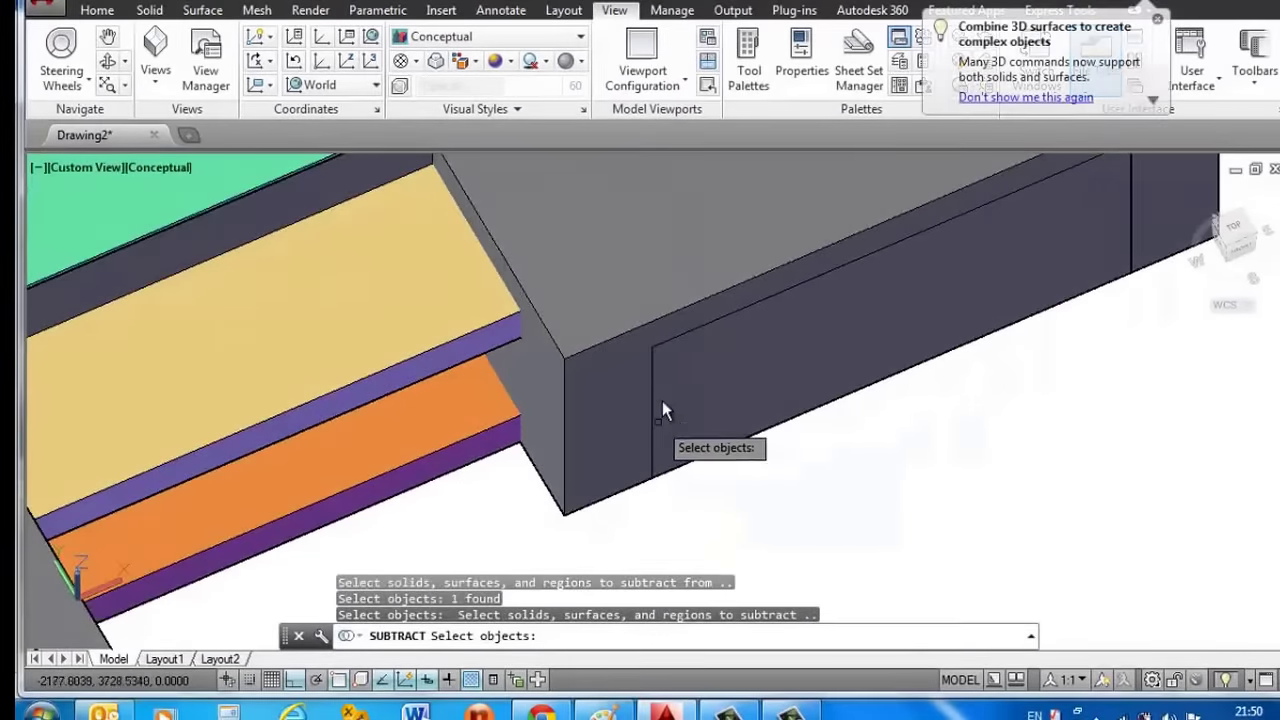
{"action": "left_click", "coordinate": [706, 404]}
{"action": "key", "text": "Return"}
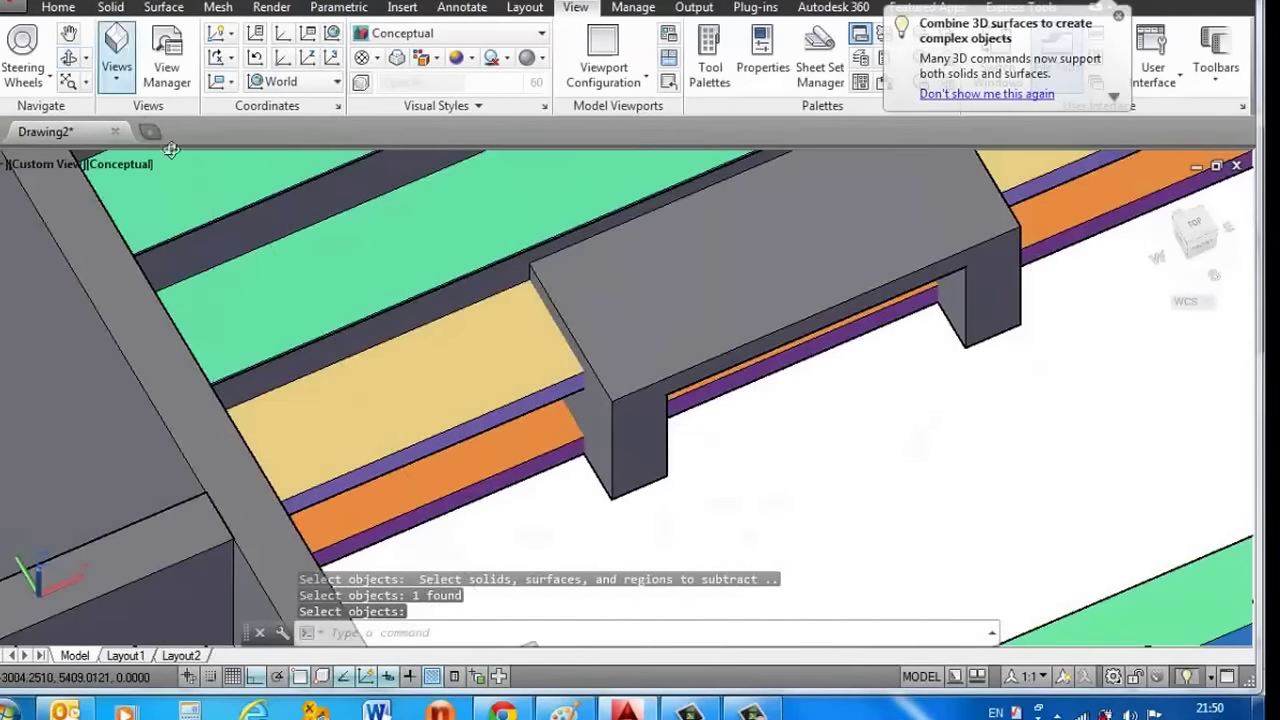
Orbit to face the console's front, then return to 2D Wireframe display.
{"action": "mouse_move", "coordinate": [611, 430]}
{"action": "left_mouse_down"}
{"action": "mouse_move", "coordinate": [543, 363]}
{"action": "mouse_move", "coordinate": [569, 423]}
{"action": "left_mouse_up"}
{"action": "right_click", "coordinate": [569, 423]}
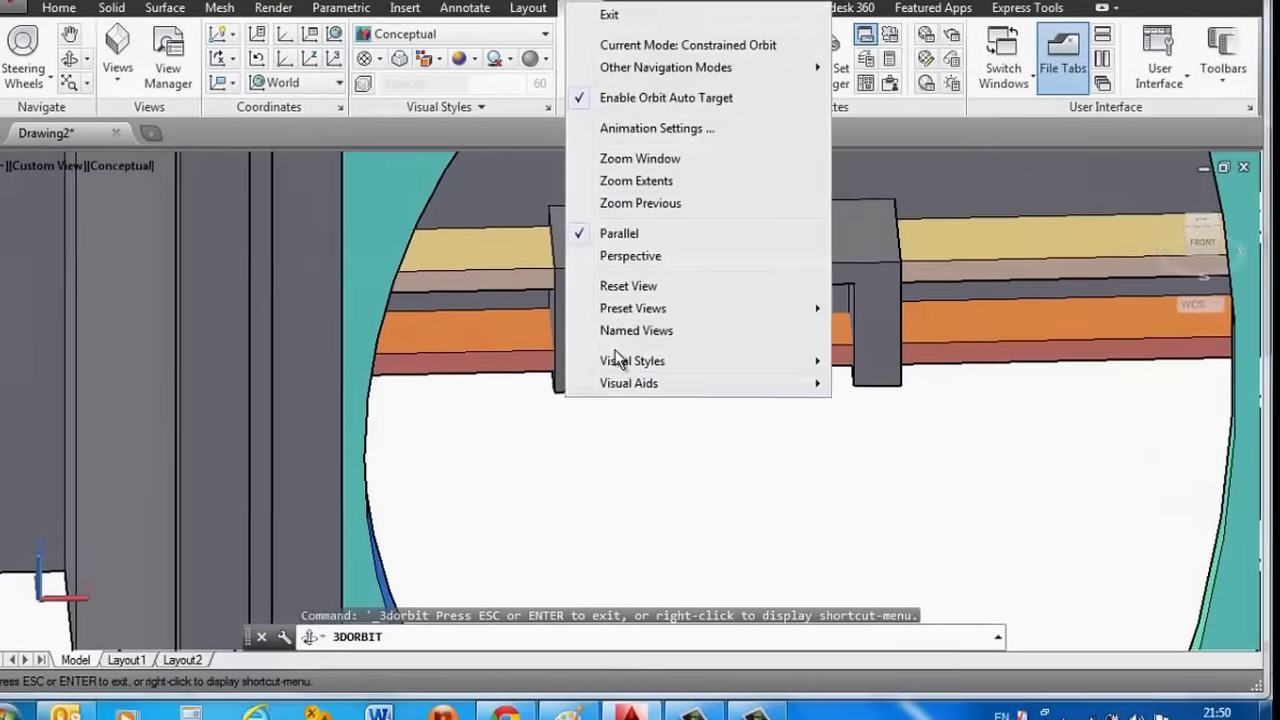
{"action": "left_click", "coordinate": [623, 8]}
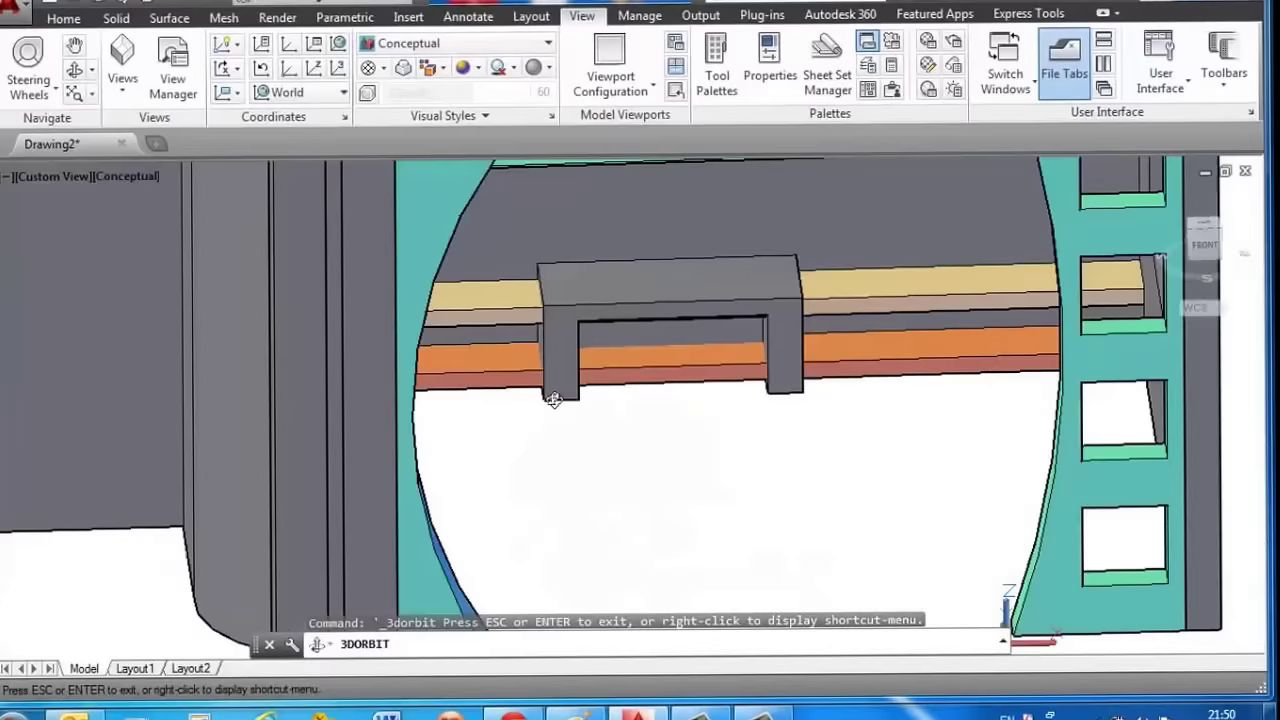
{"action": "mouse_move", "coordinate": [553, 400]}
{"action": "left_mouse_down"}
{"action": "mouse_move", "coordinate": [724, 329]}
{"action": "mouse_move", "coordinate": [679, 347]}
{"action": "left_mouse_up"}
{"action": "right_click", "coordinate": [679, 347]}
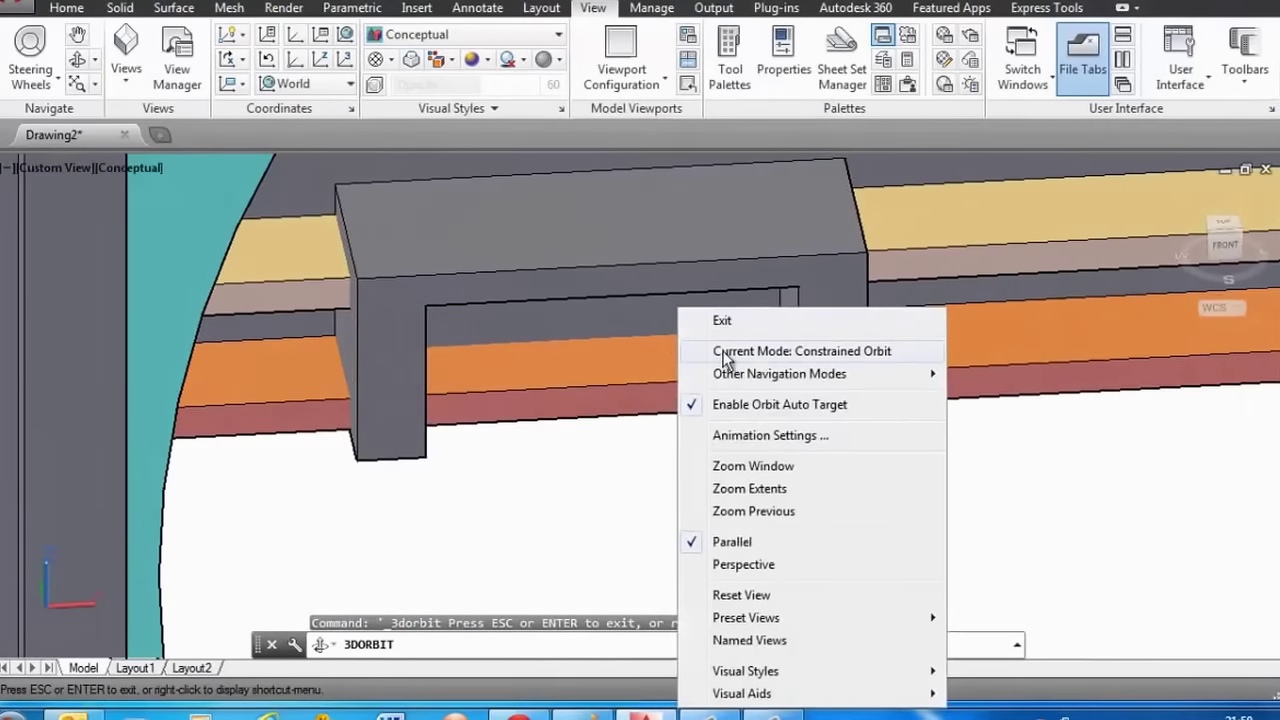
{"action": "left_click", "coordinate": [730, 322]}
{"action": "left_click", "coordinate": [127, 168]}
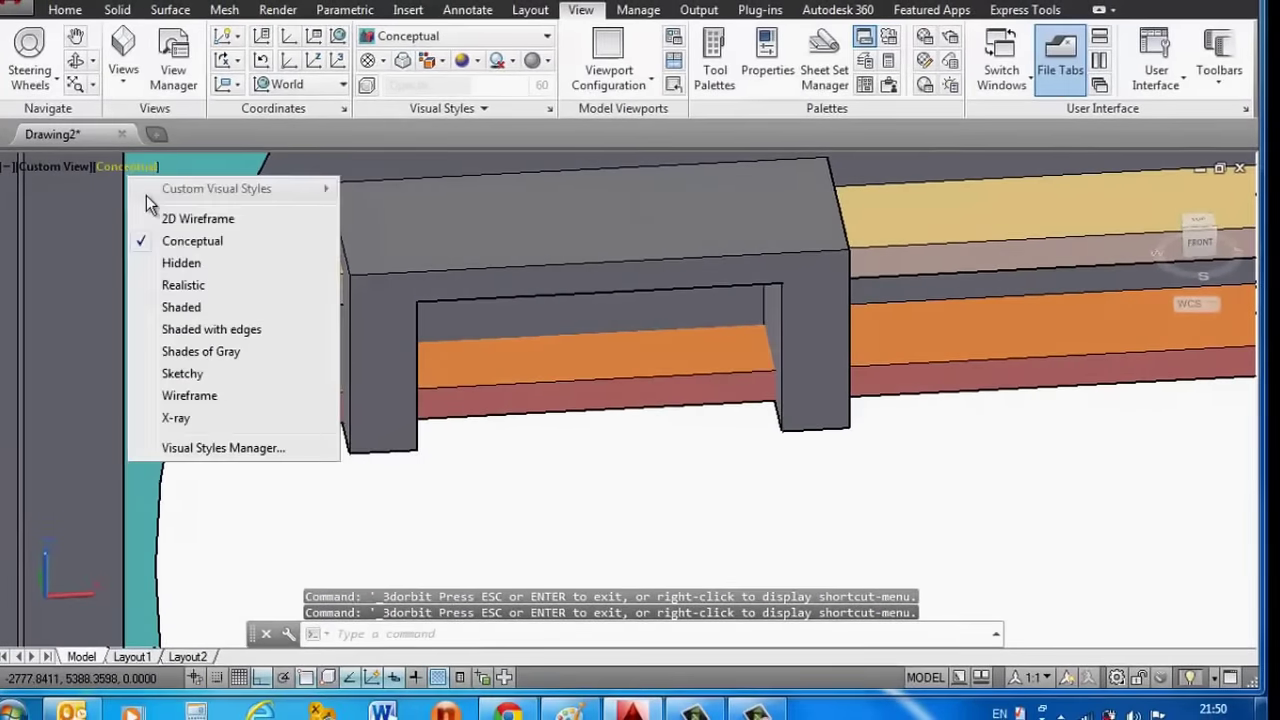
{"action": "left_click", "coordinate": [166, 215]}
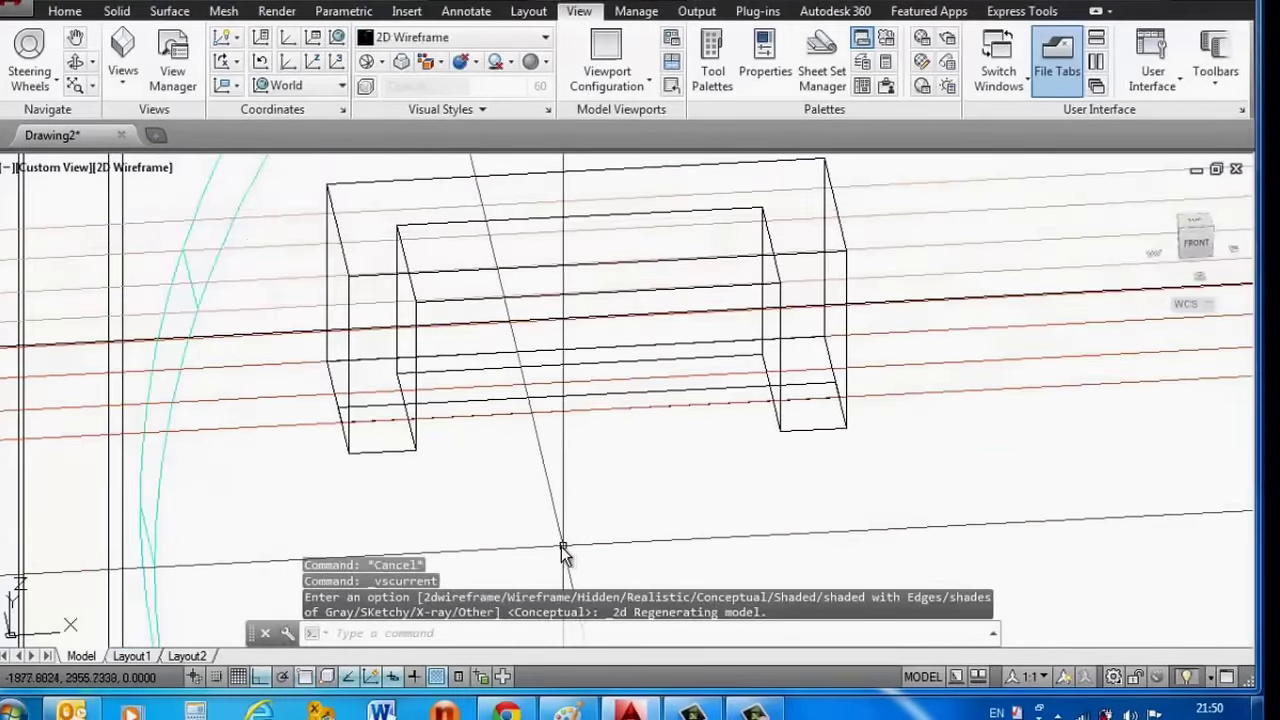
Draw a rectangle inside the opening and extrude it 50 units high.
{"action": "type", "text": "rec"}
{"action": "key", "text": "Return"}
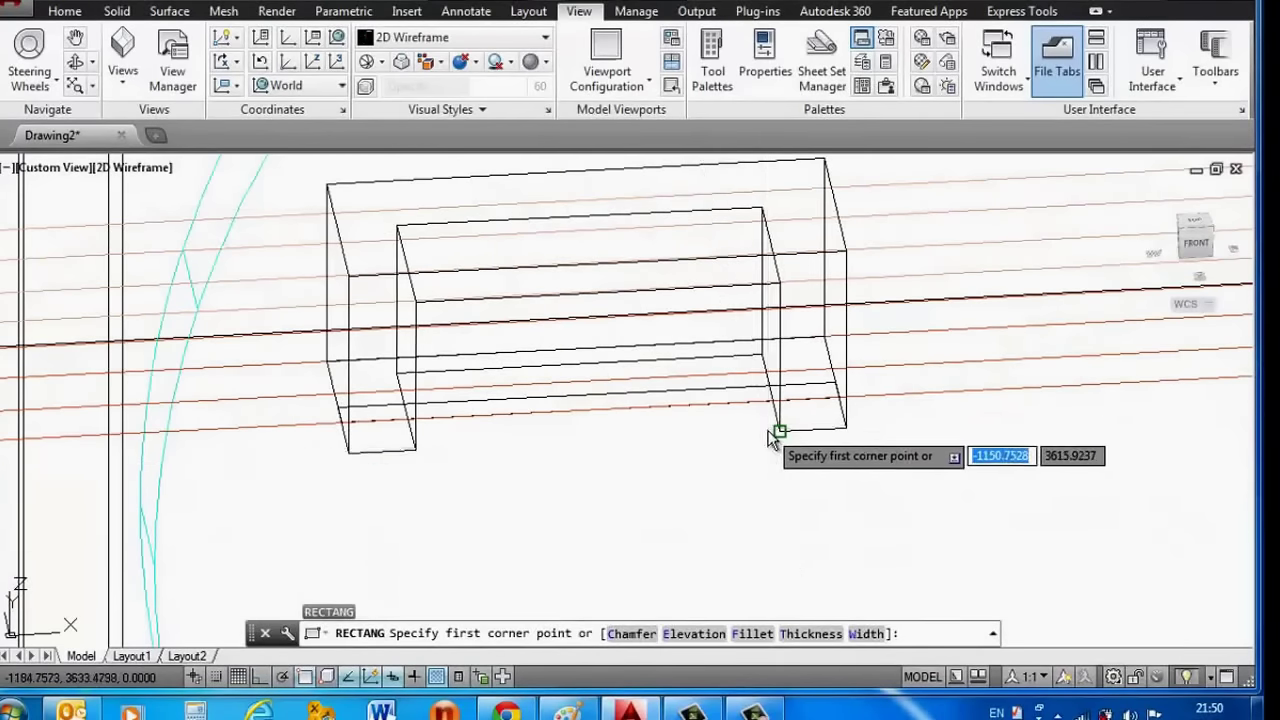
{"action": "left_click", "coordinate": [771, 438]}
{"action": "left_click", "coordinate": [396, 376]}
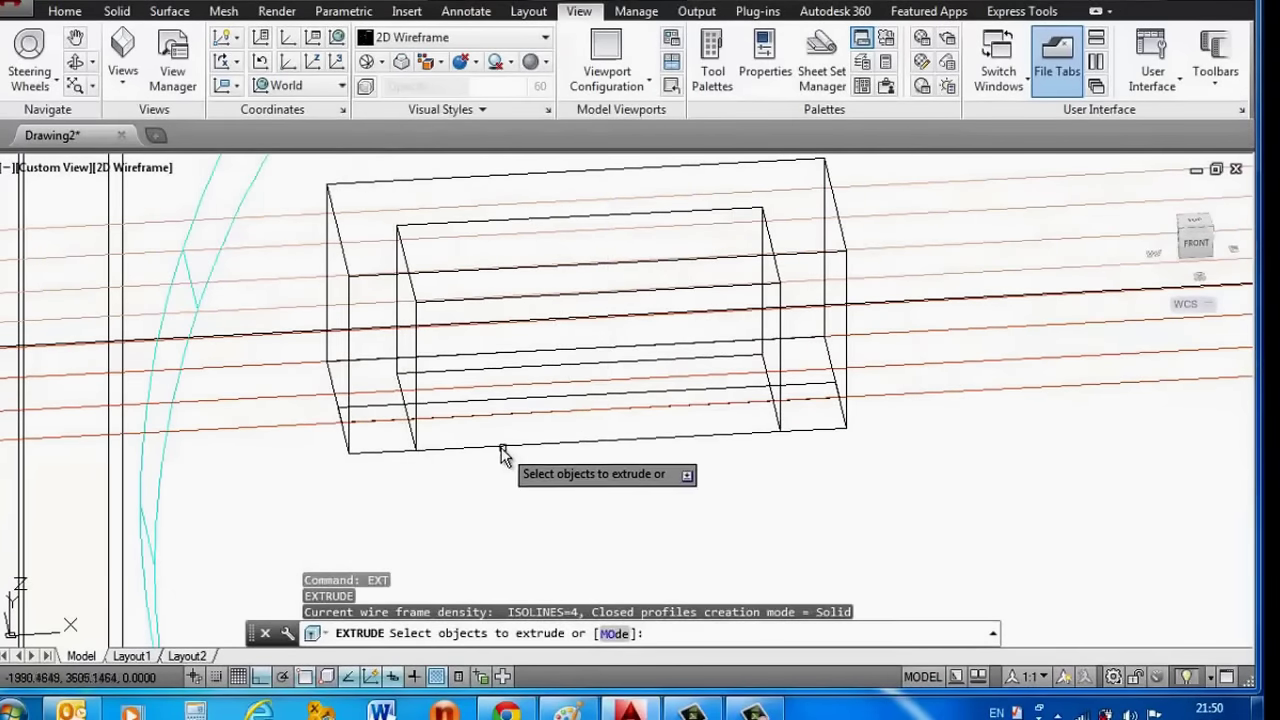
{"action": "key", "text": "Return"}
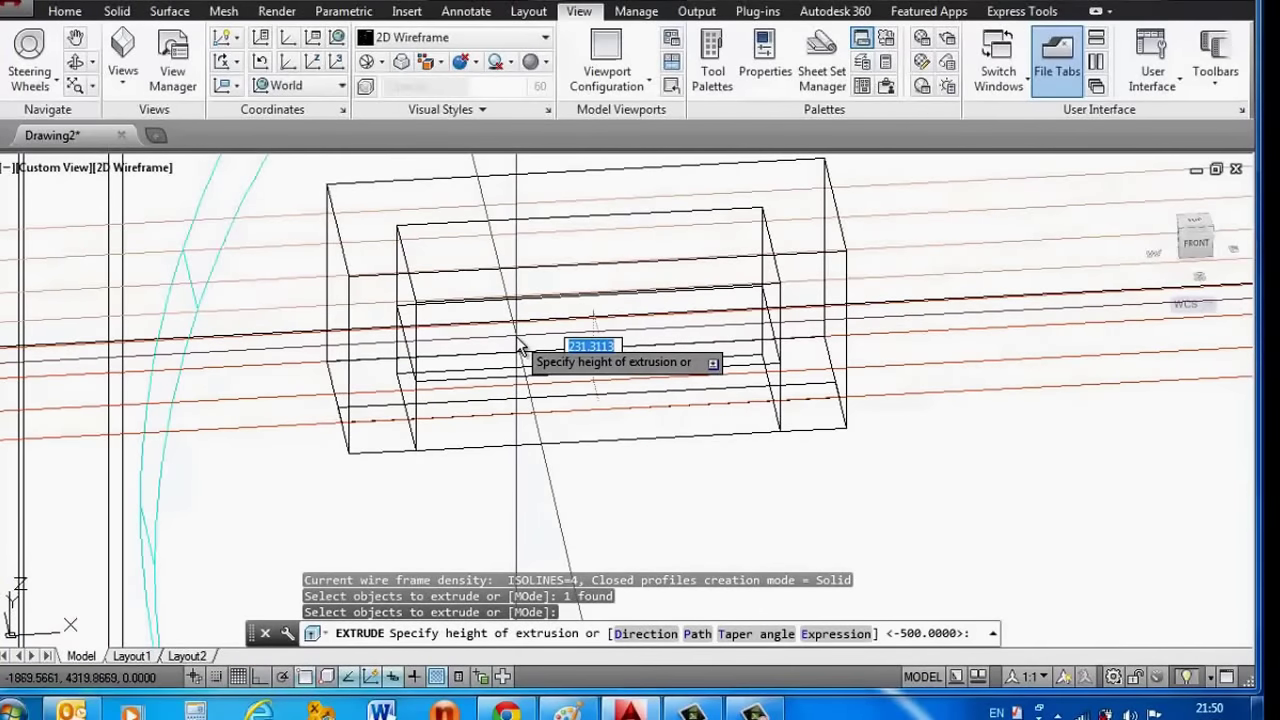
{"action": "key", "text": "Return"}
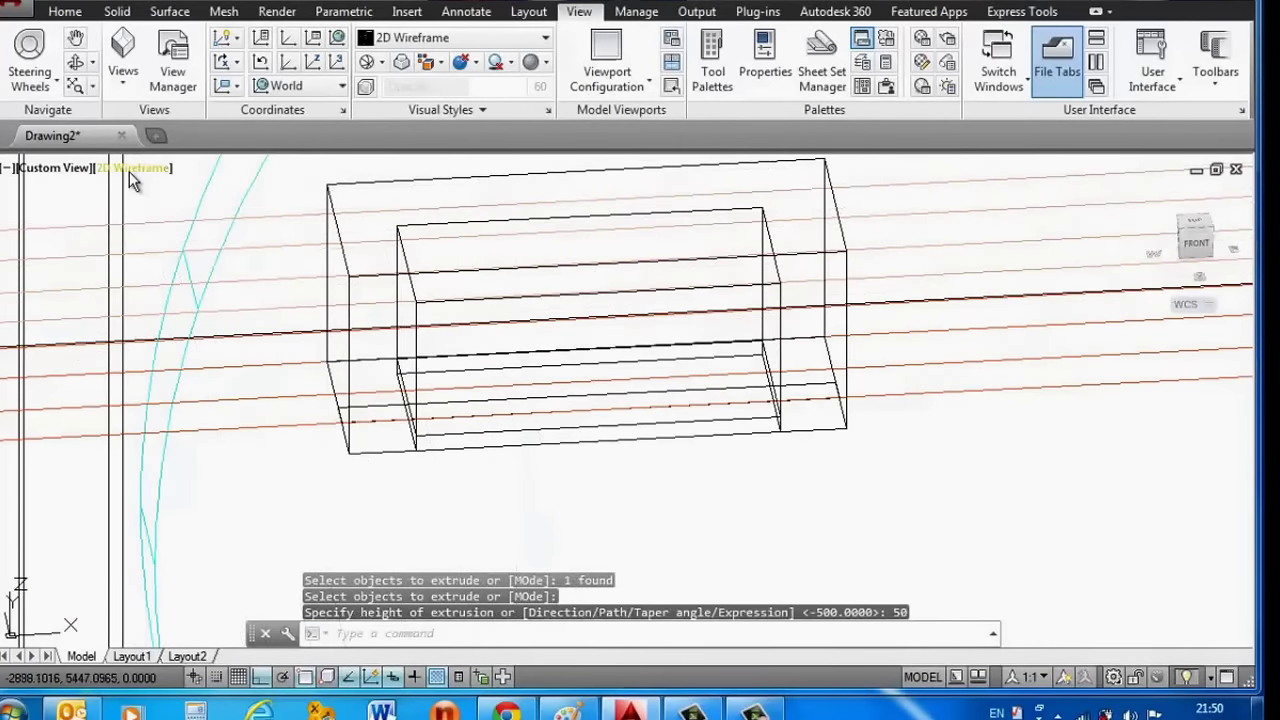
Inspect the slab shaded in Conceptual style, then bring up the Paint reference photo.
{"action": "left_click", "coordinate": [130, 170]}
{"action": "left_click", "coordinate": [192, 242]}
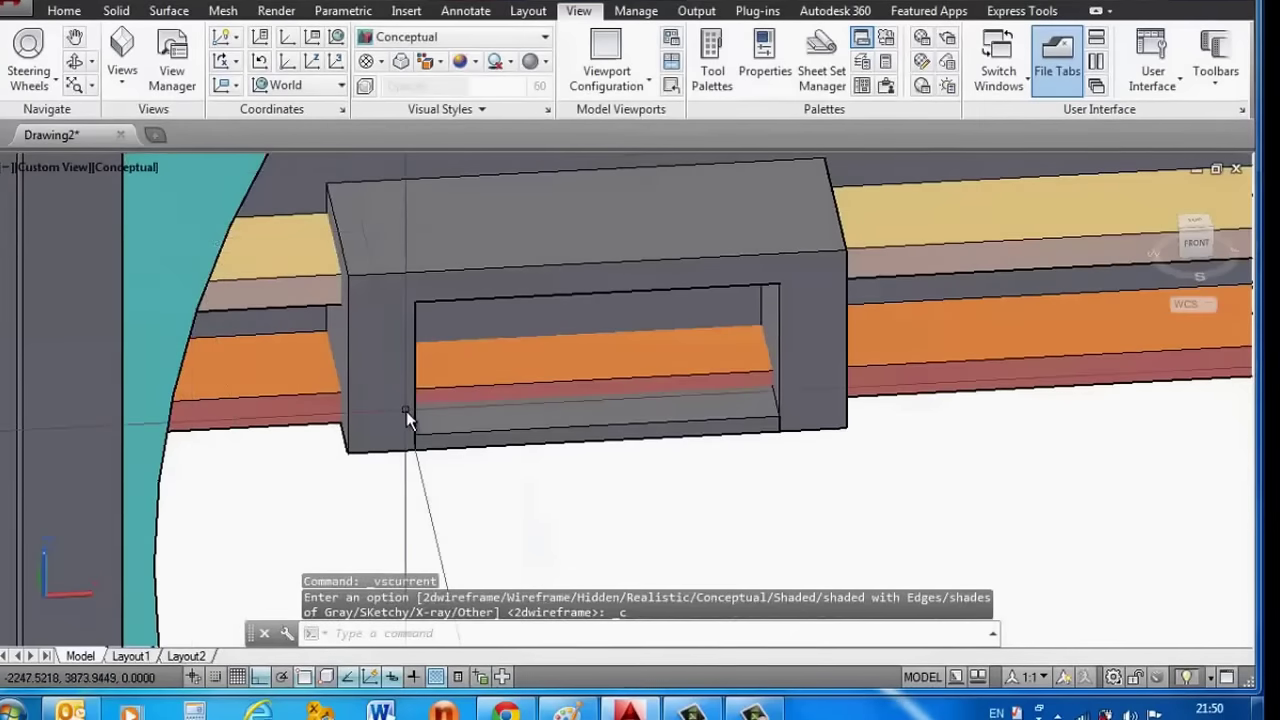
{"action": "left_click", "coordinate": [74, 62]}
{"action": "mouse_move", "coordinate": [306, 297]}
{"action": "left_mouse_down"}
{"action": "mouse_move", "coordinate": [337, 303]}
{"action": "mouse_move", "coordinate": [306, 289]}
{"action": "mouse_move", "coordinate": [325, 330]}
{"action": "mouse_move", "coordinate": [357, 337]}
{"action": "mouse_move", "coordinate": [340, 337]}
{"action": "left_mouse_up"}
{"action": "right_click", "coordinate": [347, 308]}
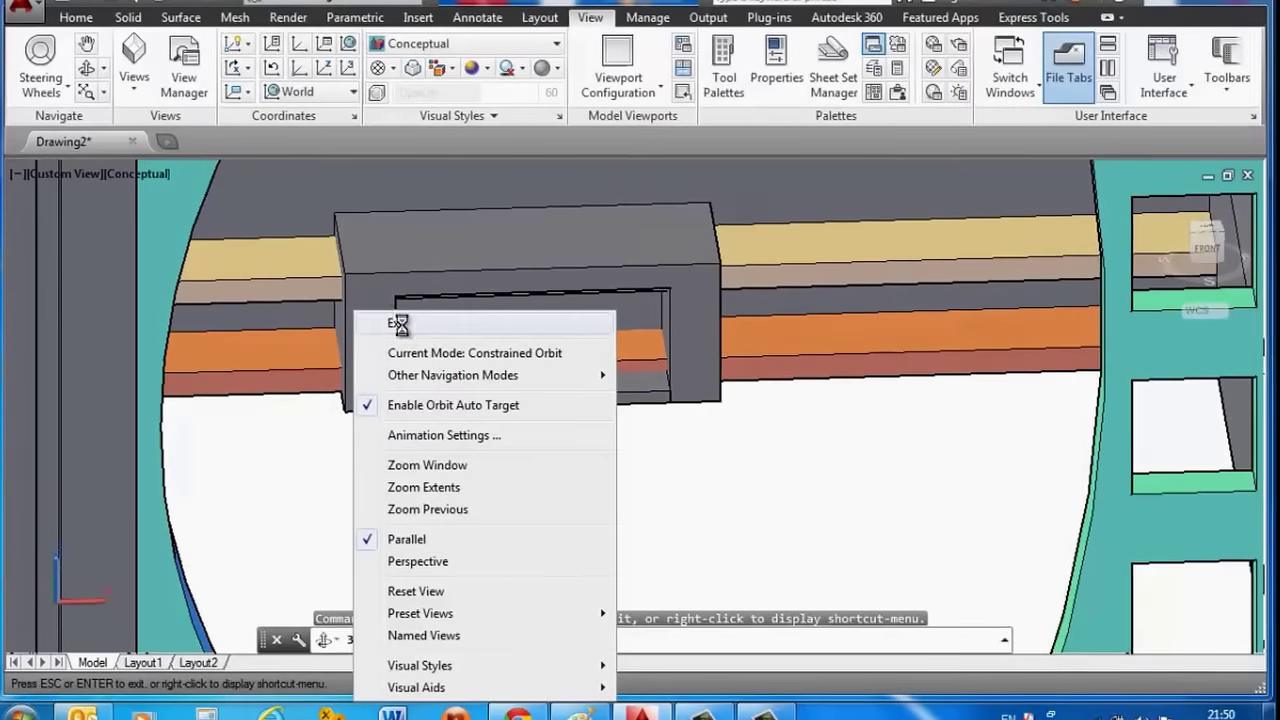
{"action": "left_click", "coordinate": [399, 323]}
{"action": "left_click", "coordinate": [600, 713]}
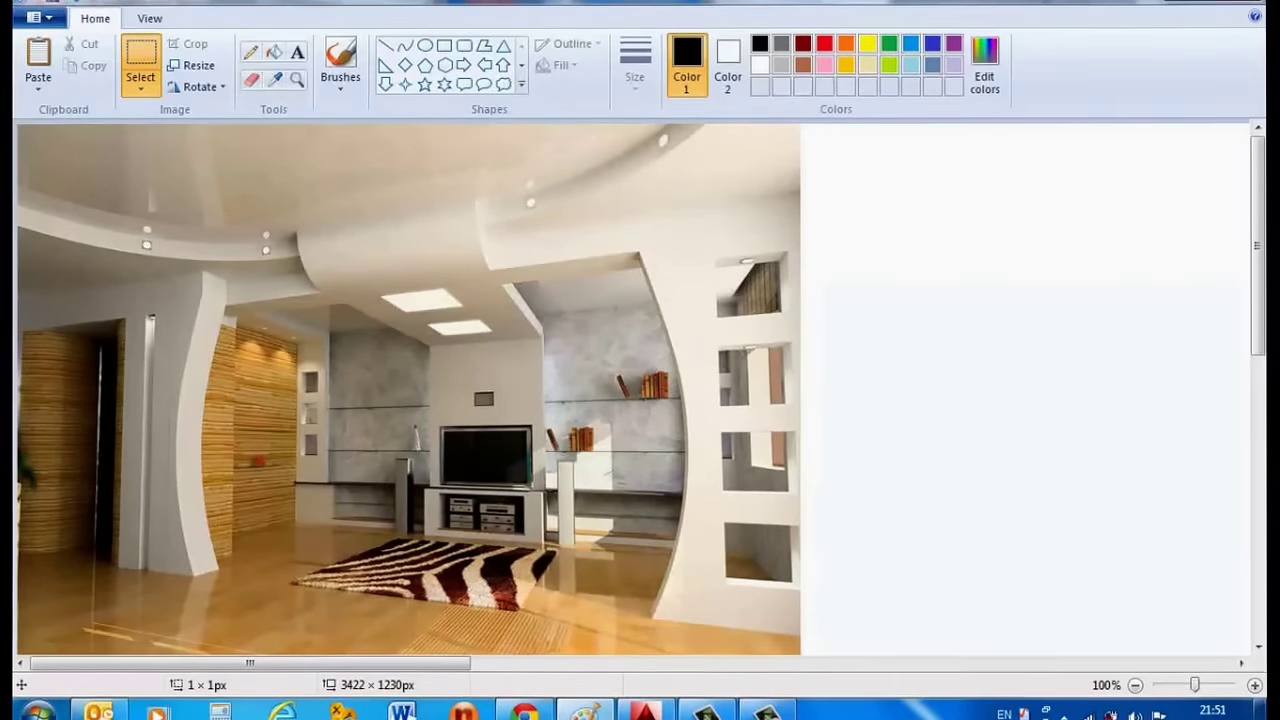
Minimise the Paint reference photo to return to the model.
{"action": "left_click", "coordinate": [585, 711]}
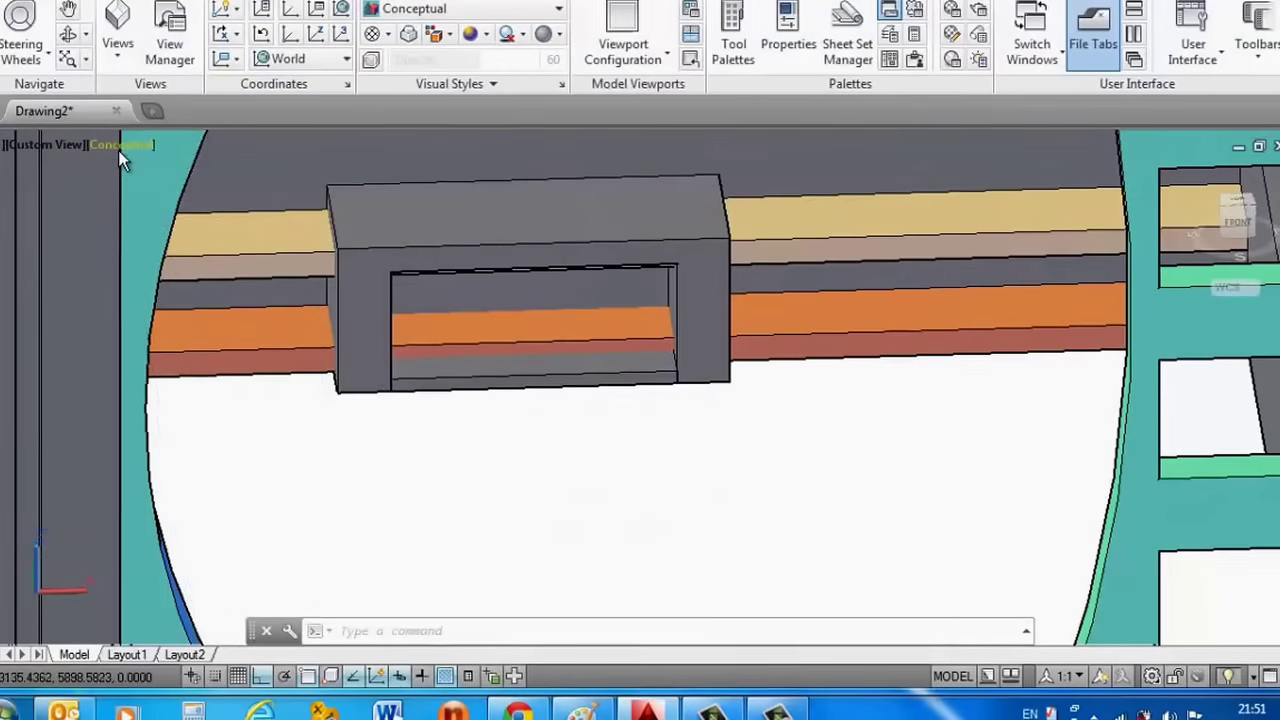
Switch to 2D Wireframe in plan view and reset the orbit.
{"action": "left_click", "coordinate": [119, 150]}
{"action": "left_click", "coordinate": [176, 196]}
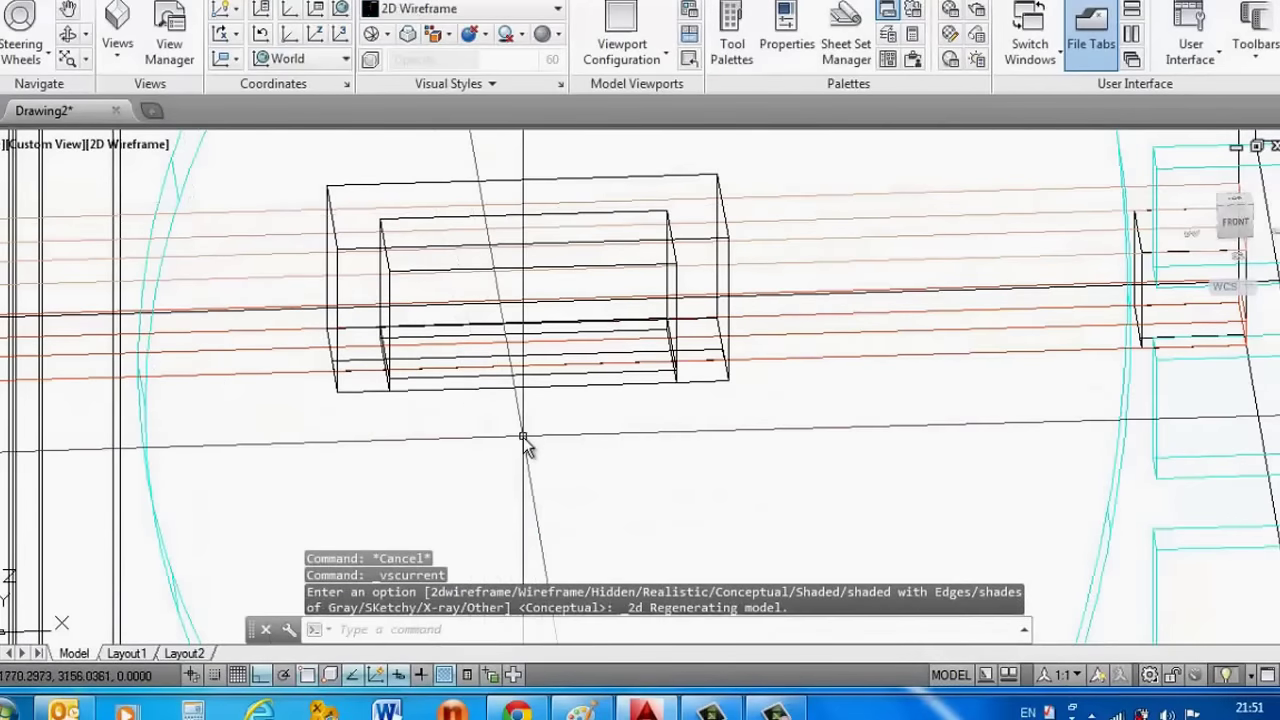
{"action": "type", "text": "plan"}
{"action": "key", "text": "Return"}
{"action": "key", "text": "Return"}
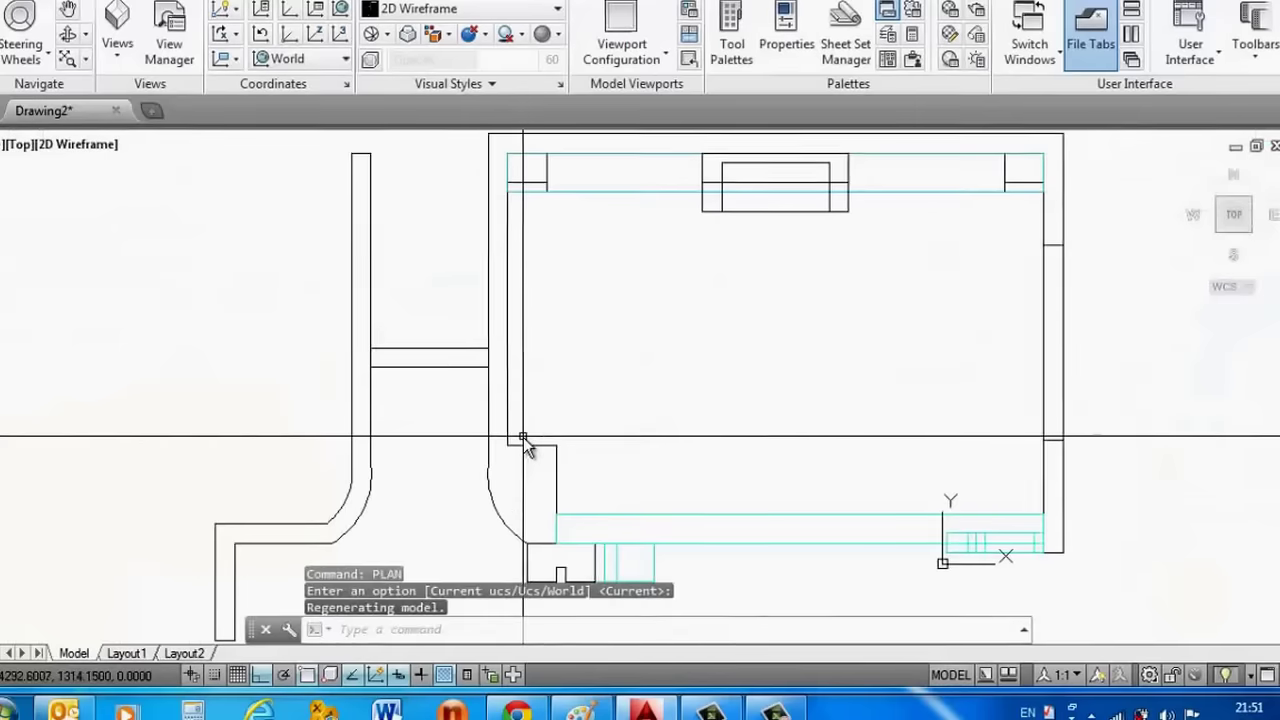
{"action": "scroll", "coordinate": [791, 199], "scroll_direction": "up", "scroll_amount": 3}
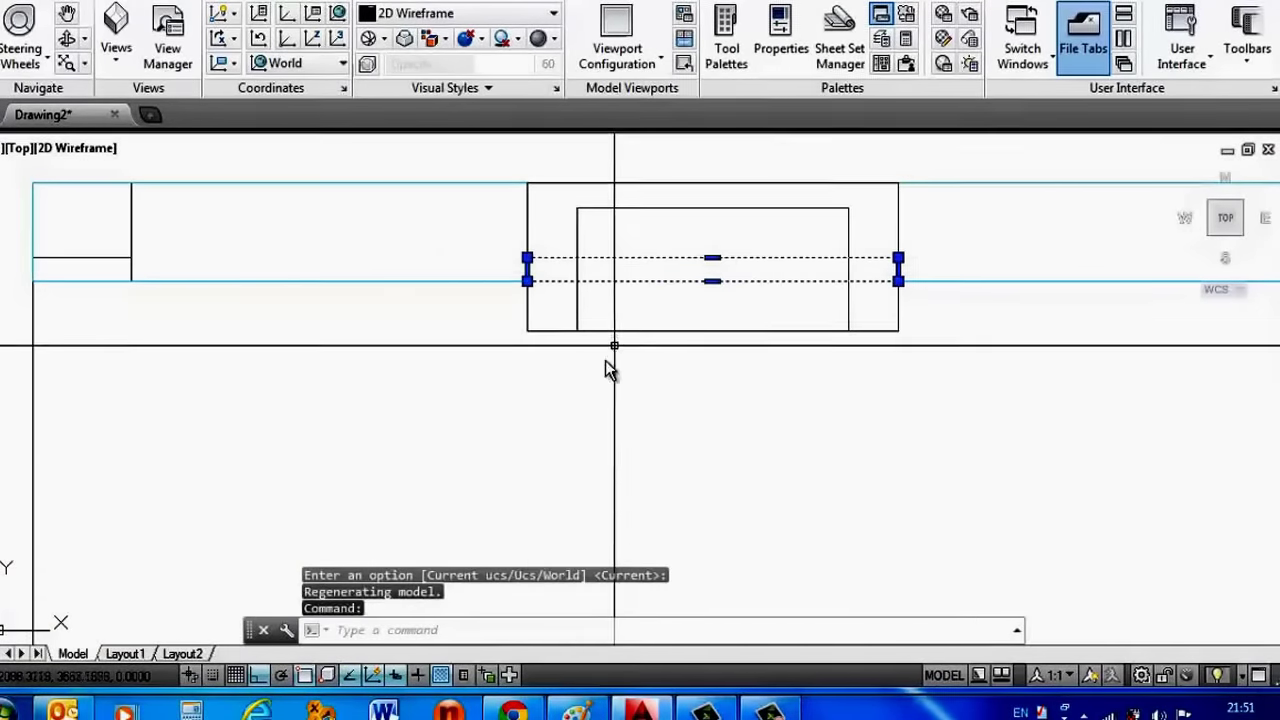
{"action": "left_click", "coordinate": [66, 38]}
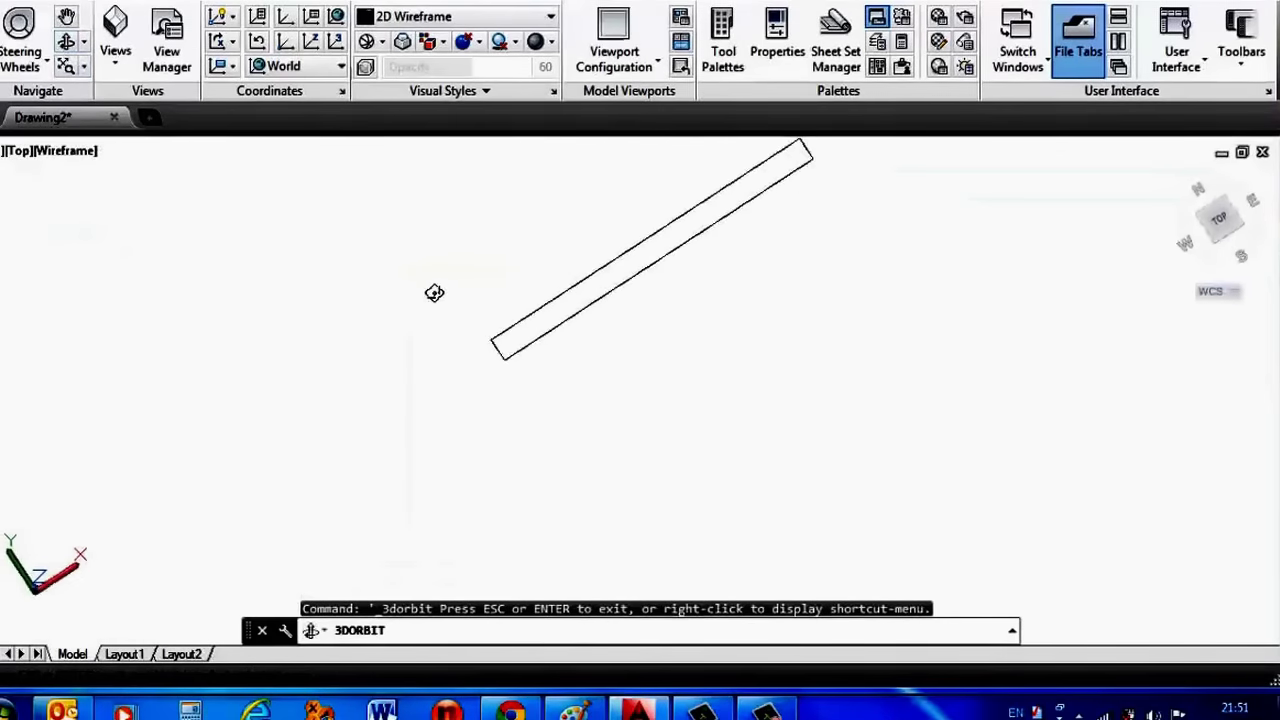
{"action": "left_click_drag", "start_coordinate": [596, 388], "coordinate": [601, 369]}
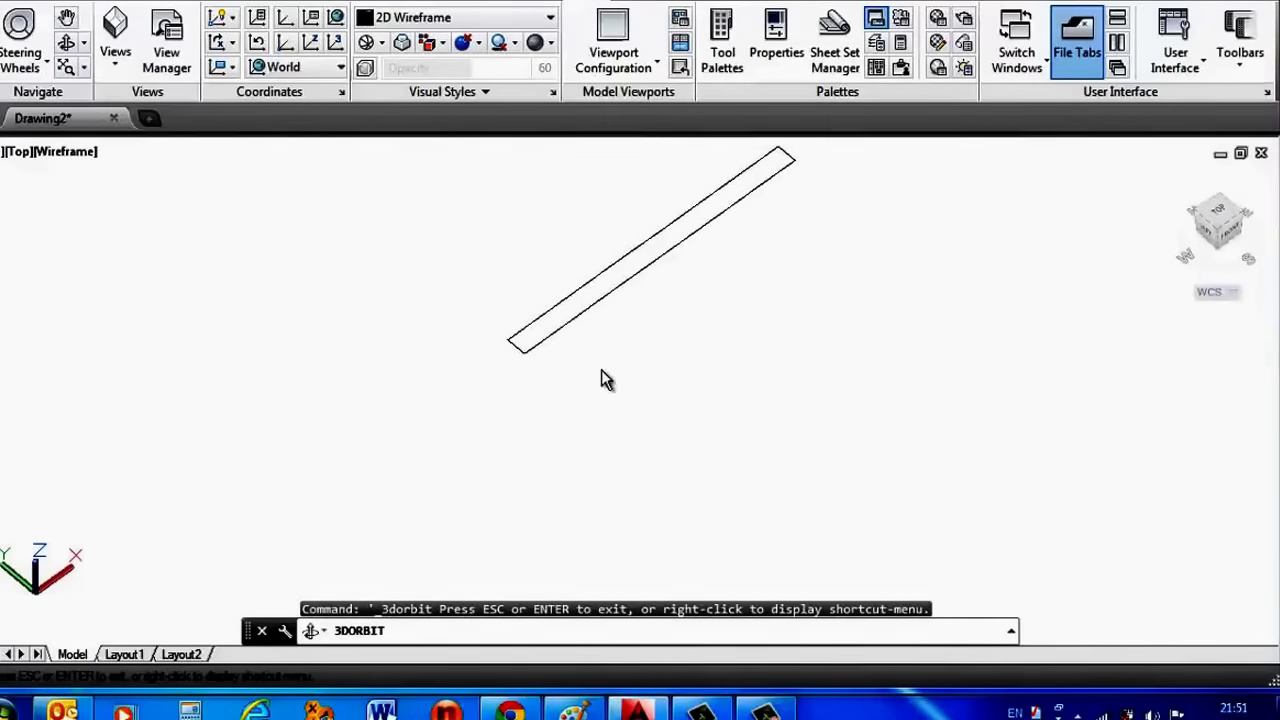
{"action": "right_click", "coordinate": [601, 369]}
{"action": "key", "text": "Escape"}
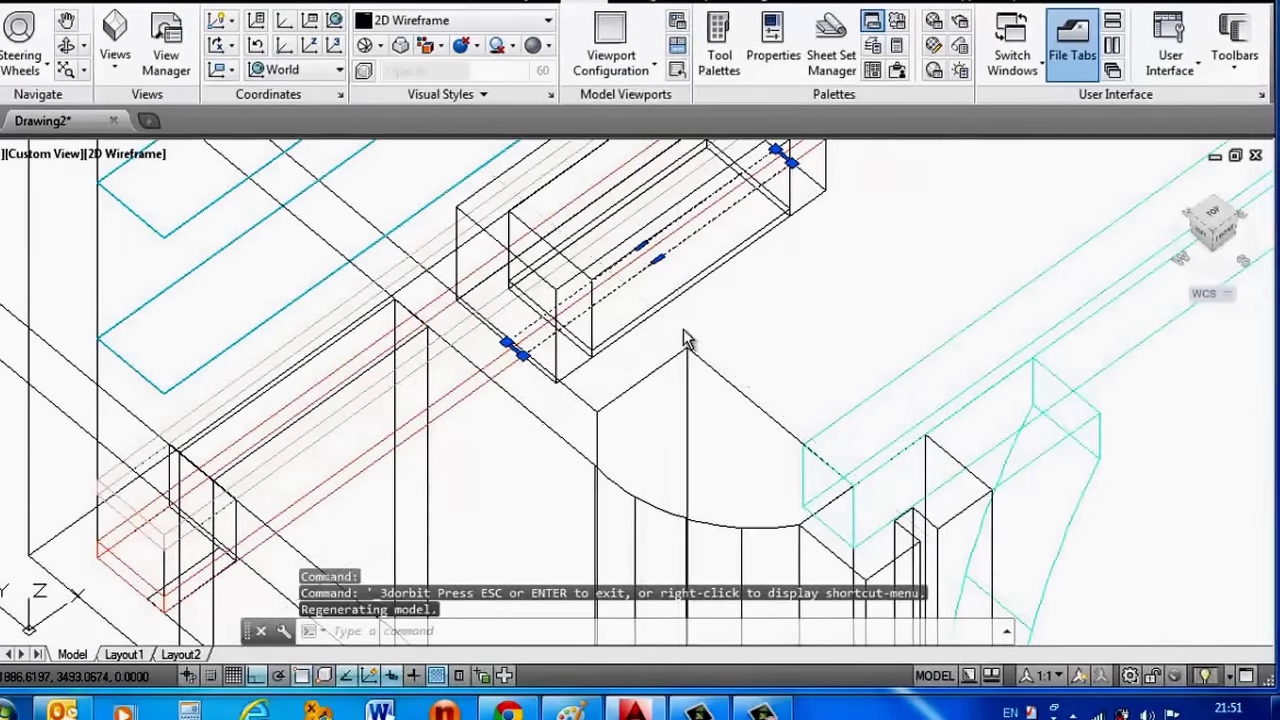
Move the rectangular outline 600 units straight up and begin extruding it.
{"action": "type", "text": "m"}
{"action": "key", "text": "Return"}
{"action": "left_click", "coordinate": [827, 338]}
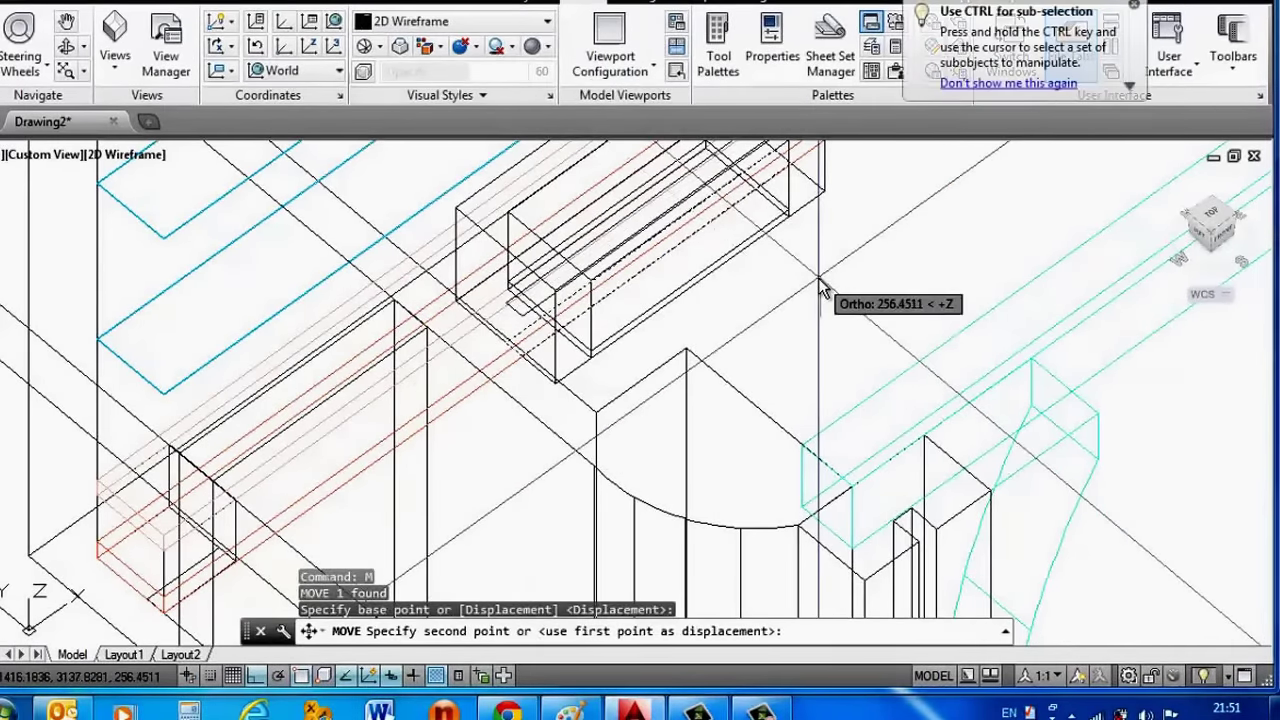
{"action": "type", "text": "600"}
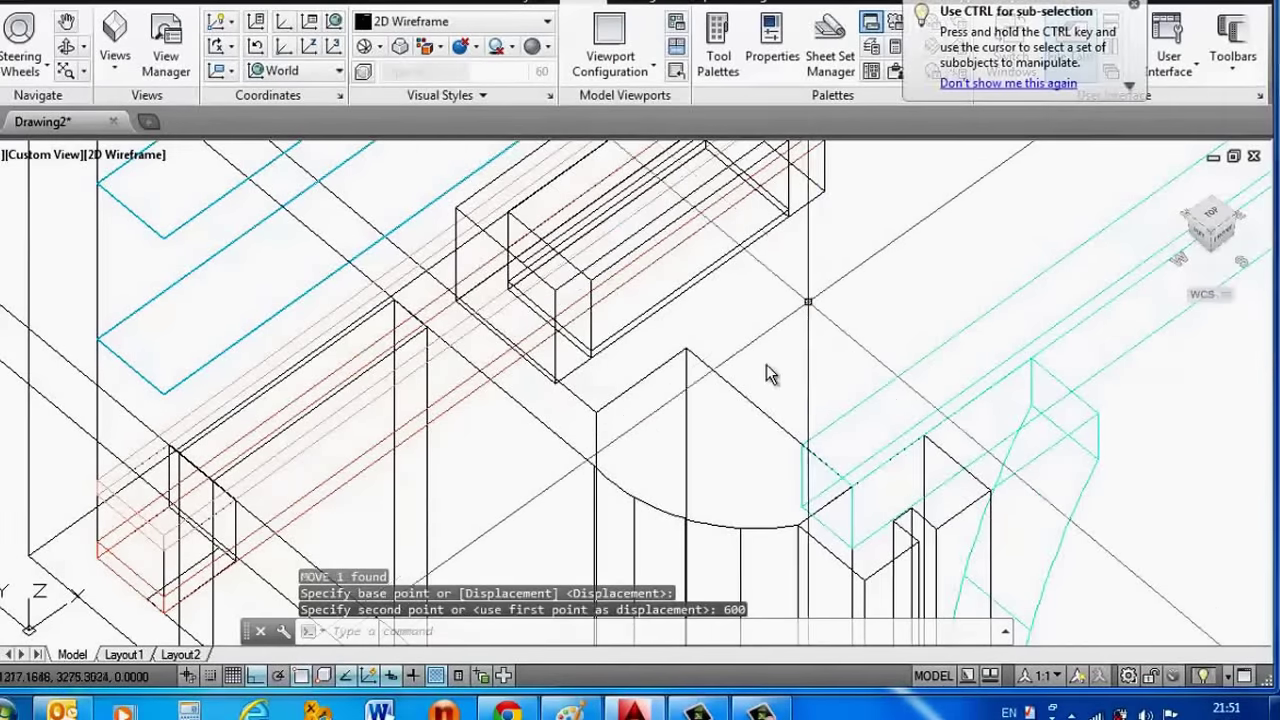
{"action": "scroll", "coordinate": [770, 375], "scroll_direction": "down", "scroll_amount": 2}
{"action": "type", "text": "ext"}
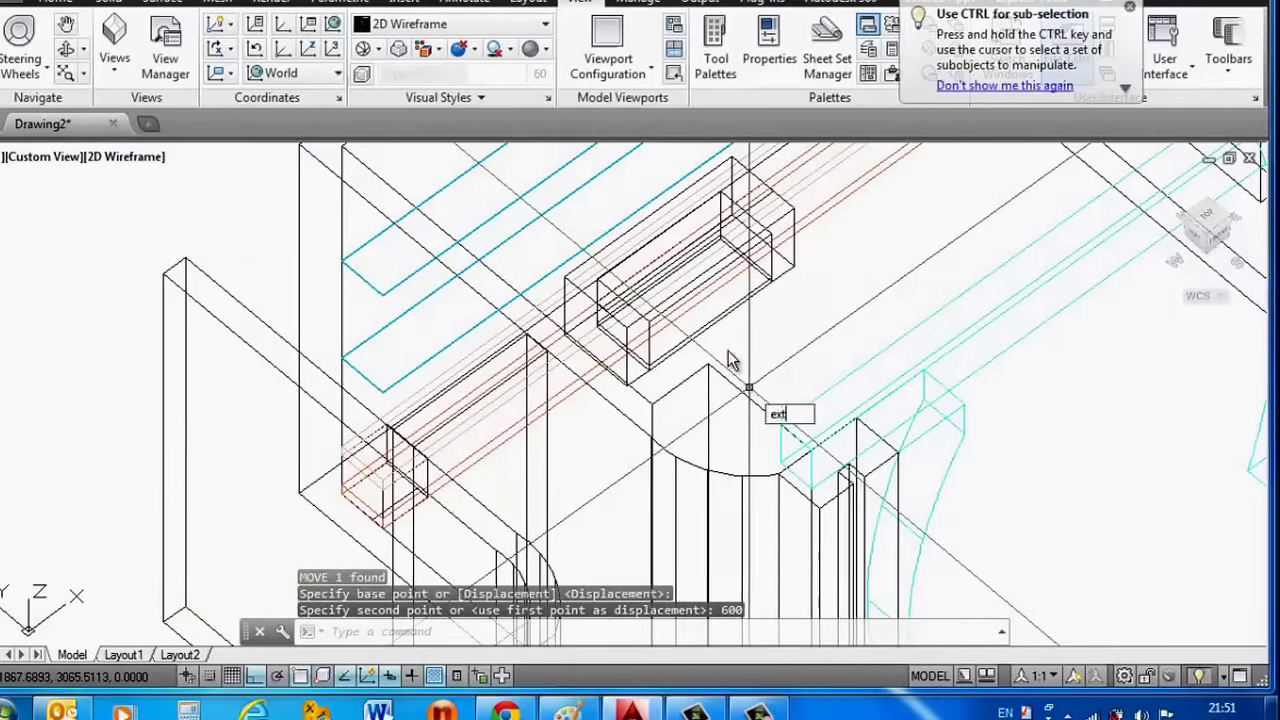
{"action": "key", "text": "Return"}
{"action": "scroll", "coordinate": [760, 230], "scroll_direction": "up", "scroll_amount": 2}
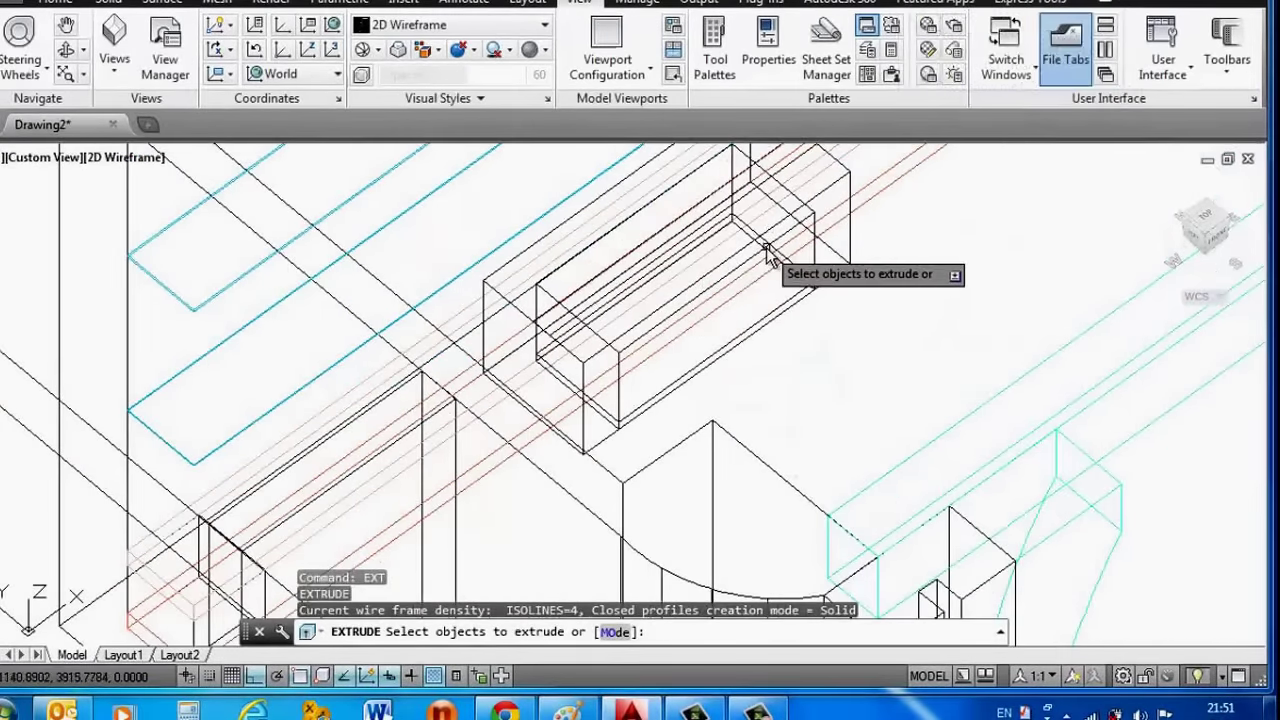
Extrude the raised outline into a tall upright panel.
{"action": "middle_click_drag", "start_coordinate": [752, 310], "coordinate": [714, 414], "text": "shift"}
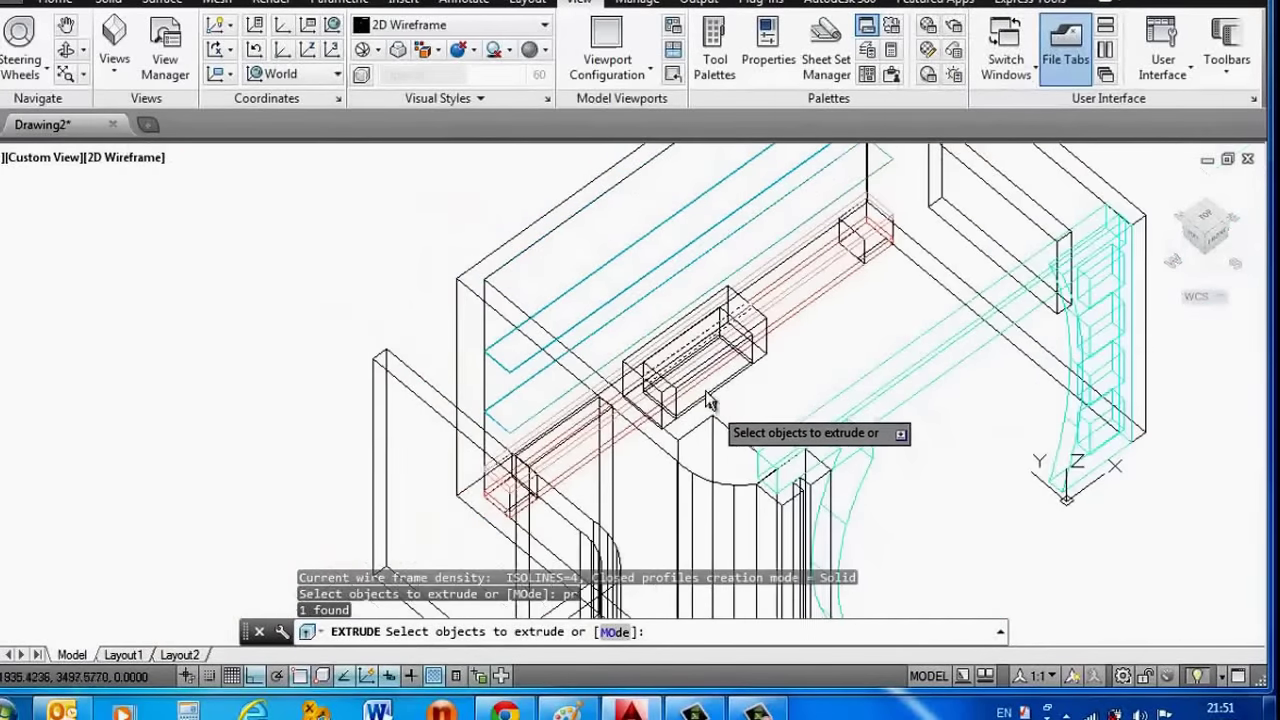
{"action": "key", "text": "Return"}
{"action": "scroll", "coordinate": [665, 352], "scroll_direction": "down", "scroll_amount": 3}
{"action": "scroll", "coordinate": [665, 320], "scroll_direction": "up", "scroll_amount": 3}
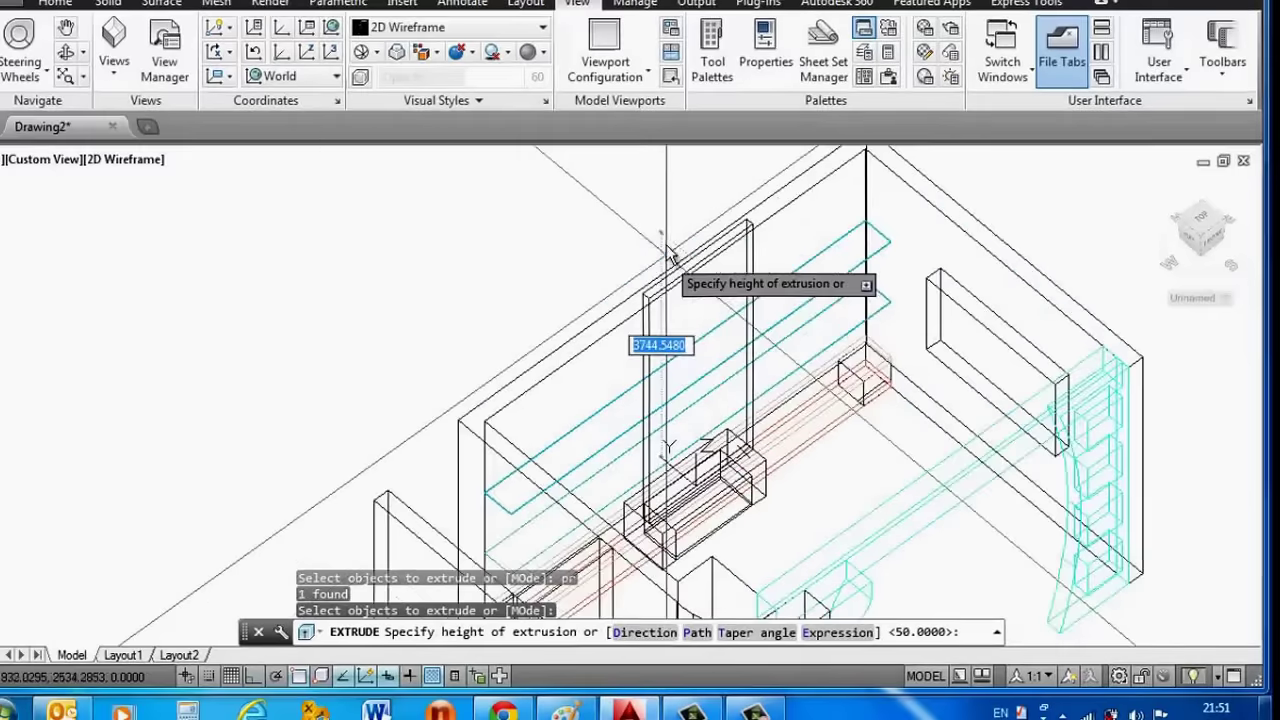
{"action": "left_click", "coordinate": [666, 236]}
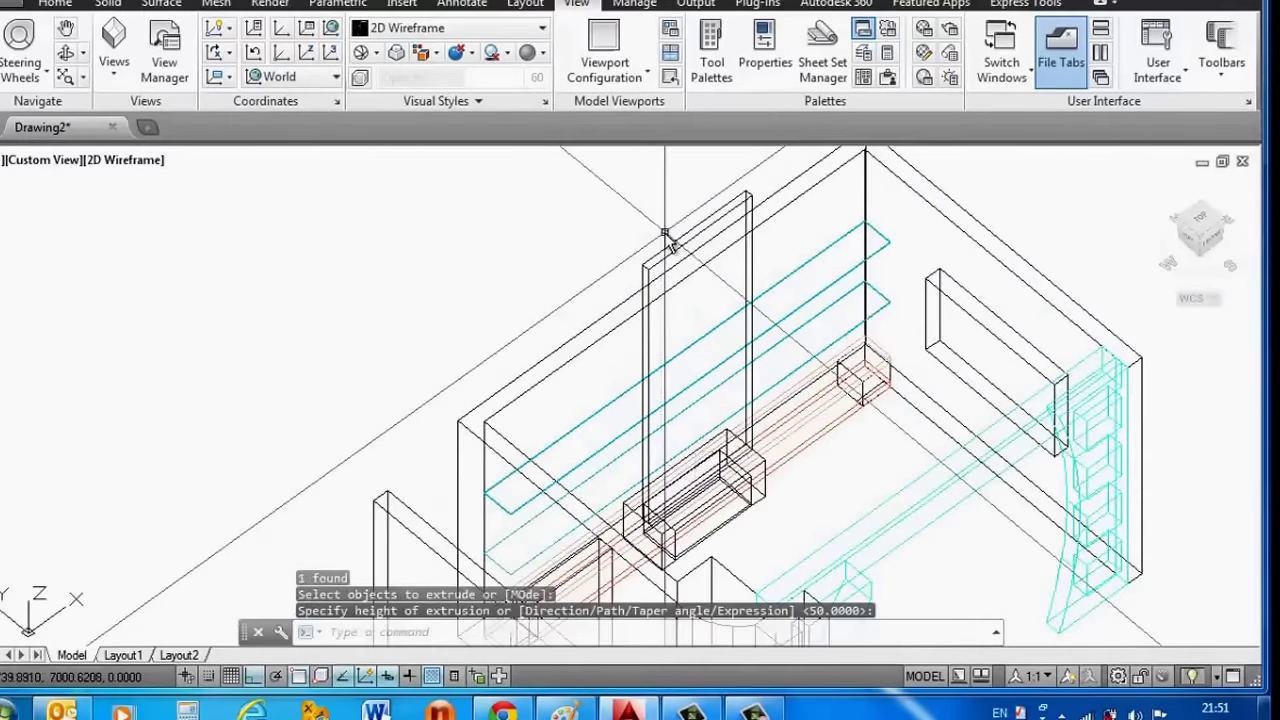
Shade the model in Conceptual style and orbit to a lower frontal view.
{"action": "left_click", "coordinate": [124, 160]}
{"action": "left_click", "coordinate": [167, 233]}
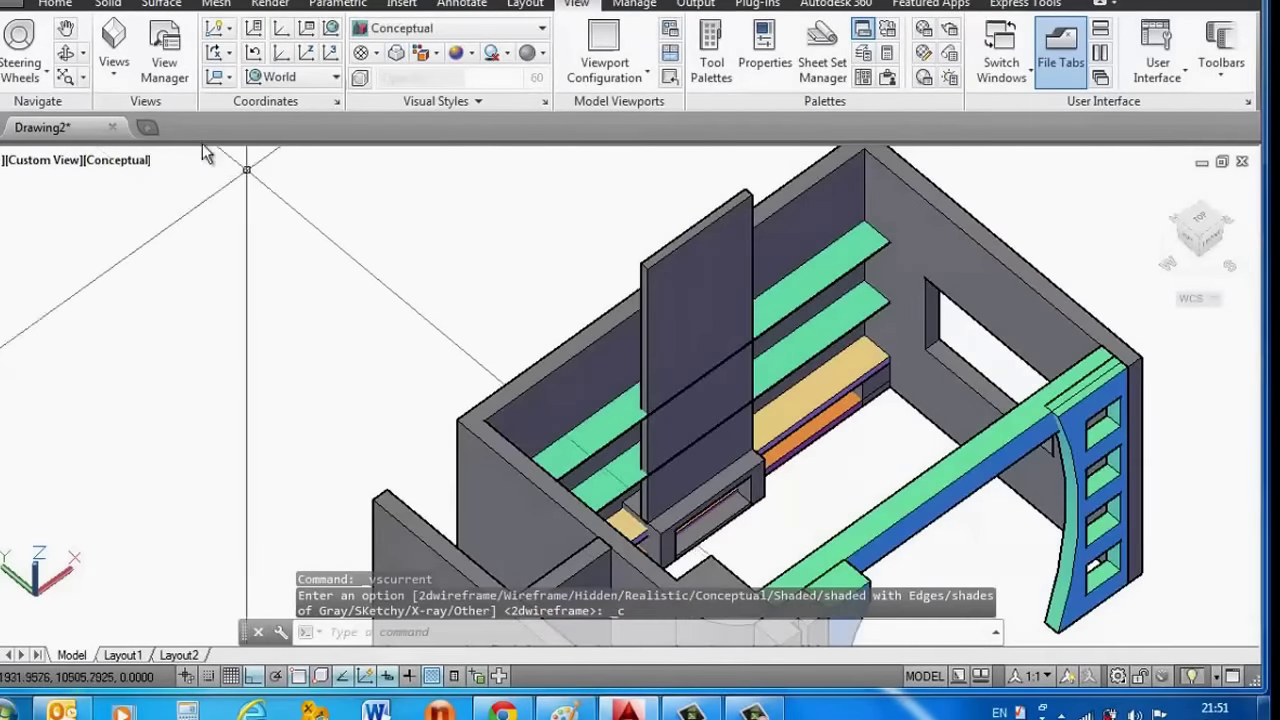
{"action": "mouse_move", "coordinate": [503, 303]}
{"action": "middle_mouse_down", "text": "shift"}
{"action": "mouse_move", "coordinate": [394, 271]}
{"action": "mouse_move", "coordinate": [437, 251]}
{"action": "mouse_move", "coordinate": [394, 228]}
{"action": "mouse_move", "coordinate": [642, 404]}
{"action": "mouse_move", "coordinate": [620, 387]}
{"action": "middle_mouse_up", "text": "shift"}
{"action": "scroll", "coordinate": [620, 387], "scroll_direction": "up", "scroll_amount": 3}
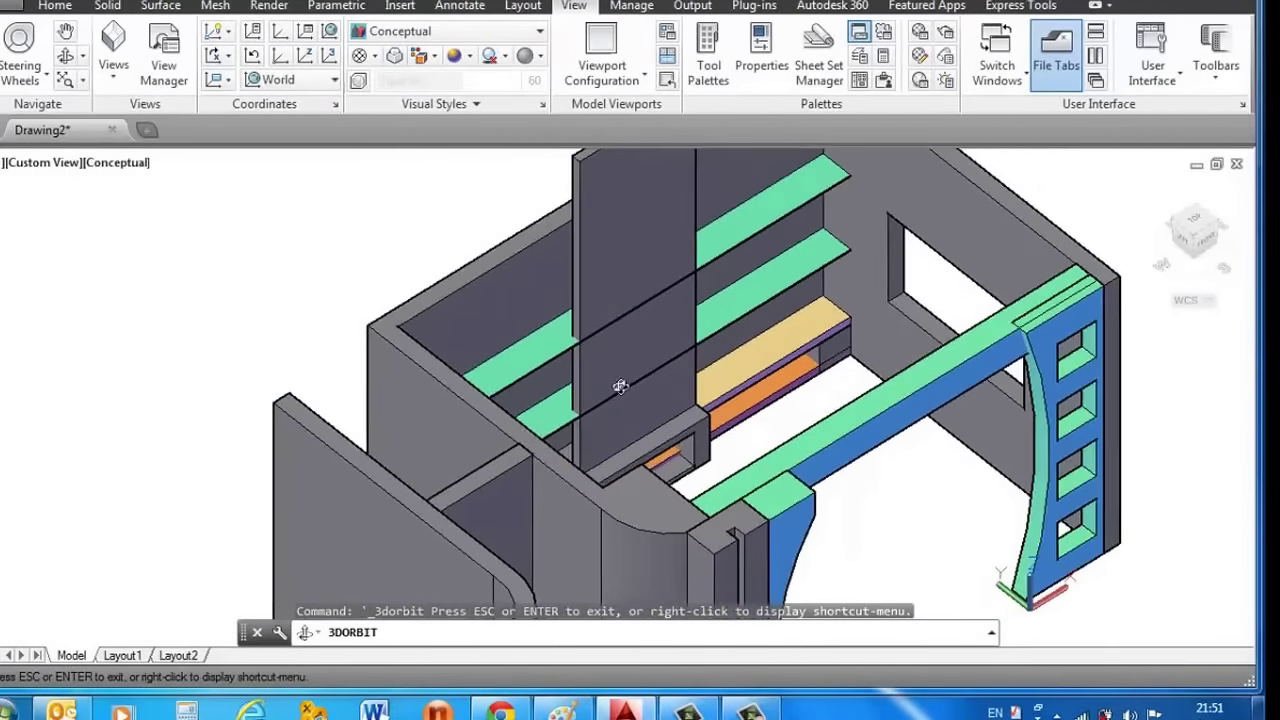
{"action": "scroll", "coordinate": [620, 387], "scroll_direction": "up", "scroll_amount": 1}
{"action": "mouse_move", "coordinate": [620, 387]}
{"action": "middle_mouse_down", "text": "shift"}
{"action": "mouse_move", "coordinate": [530, 375]}
{"action": "mouse_move", "coordinate": [517, 346]}
{"action": "mouse_move", "coordinate": [502, 350]}
{"action": "mouse_move", "coordinate": [585, 392]}
{"action": "mouse_move", "coordinate": [586, 363]}
{"action": "middle_mouse_up", "text": "shift"}
{"action": "right_click", "coordinate": [584, 360]}
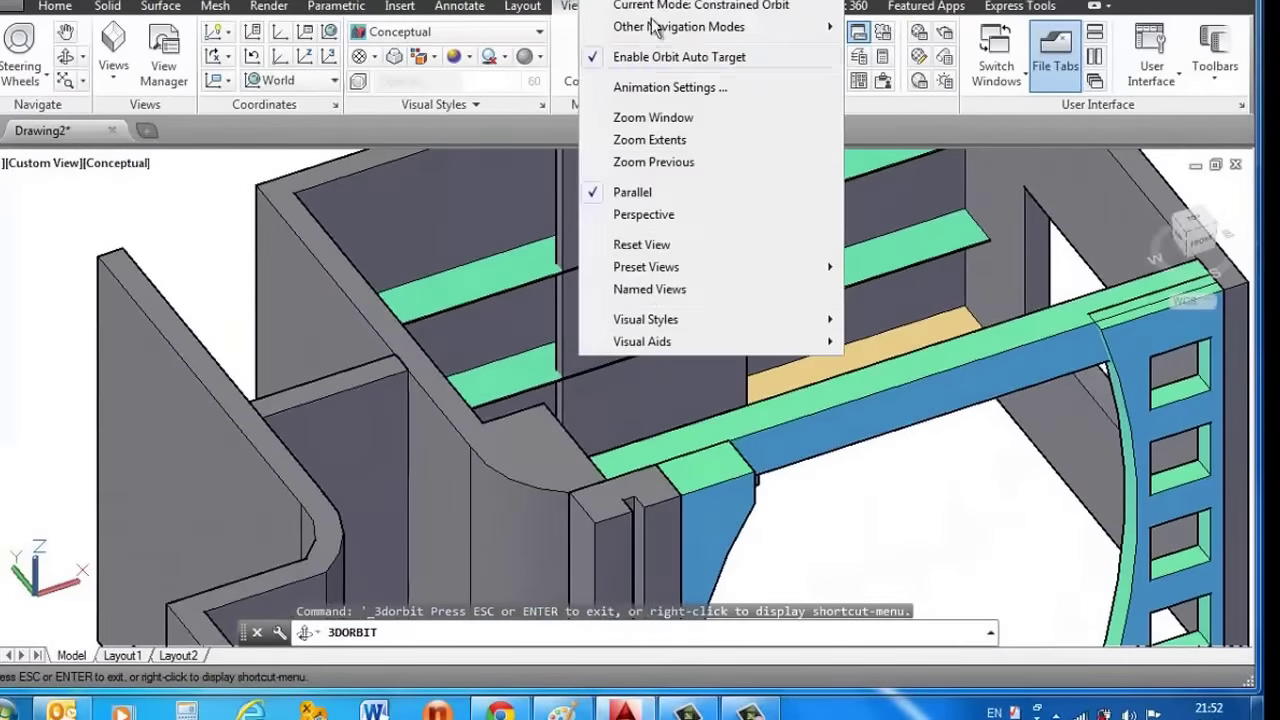
{"action": "key", "text": "Escape"}
Check the Paint reference image, then return to the AutoCAD drawing.
{"action": "left_click", "coordinate": [562, 713]}
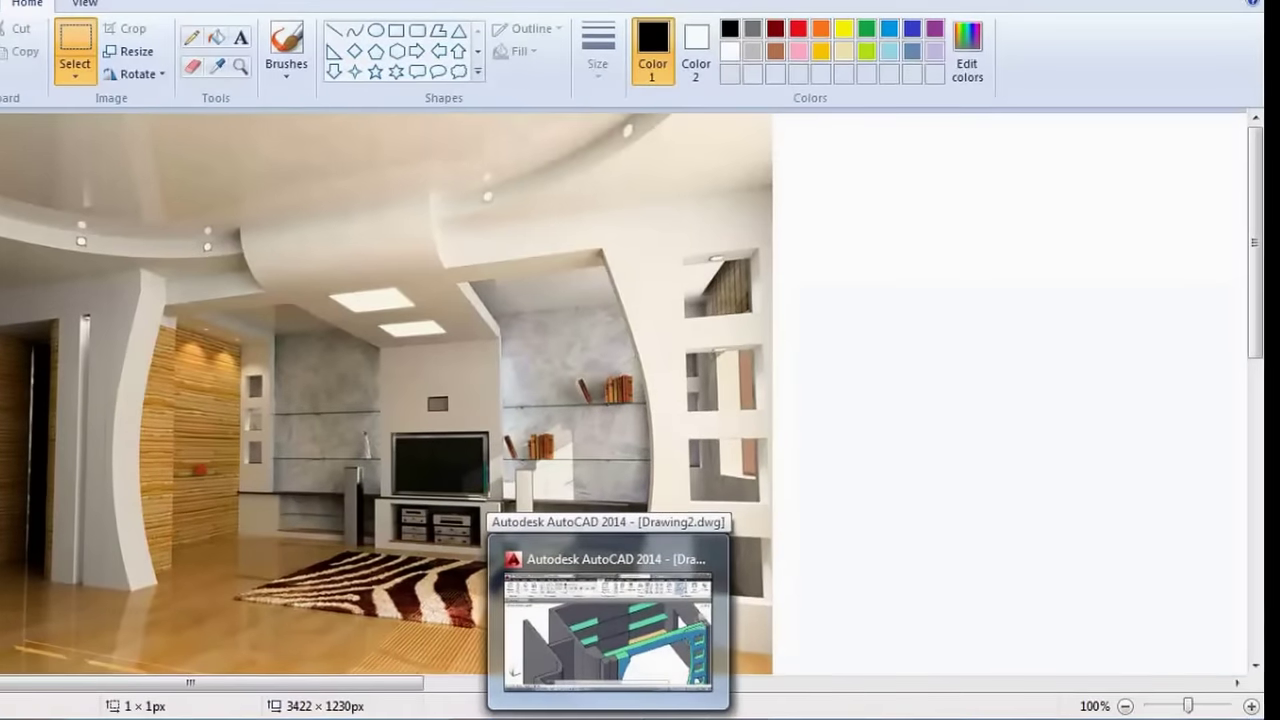
{"action": "left_click", "coordinate": [690, 625]}
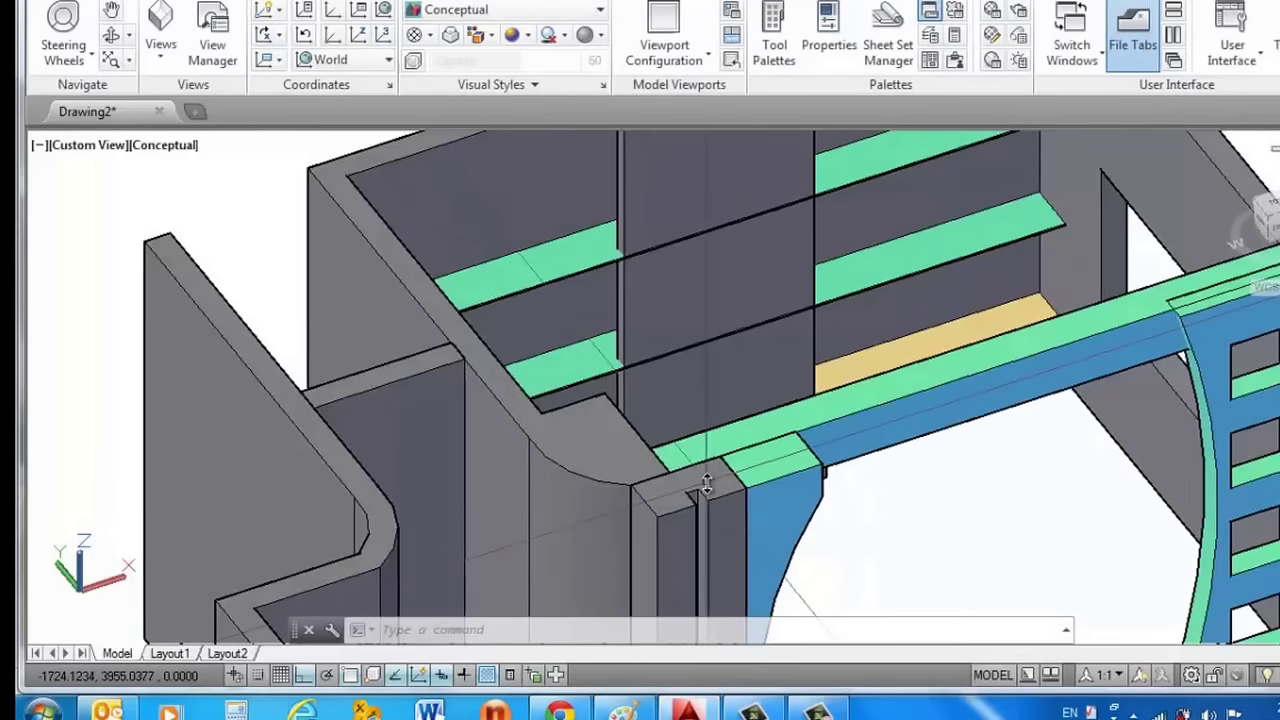
{"action": "scroll", "coordinate": [706, 484], "scroll_direction": "down", "scroll_amount": 2}
{"action": "scroll", "coordinate": [700, 470], "scroll_direction": "down", "scroll_amount": 5}
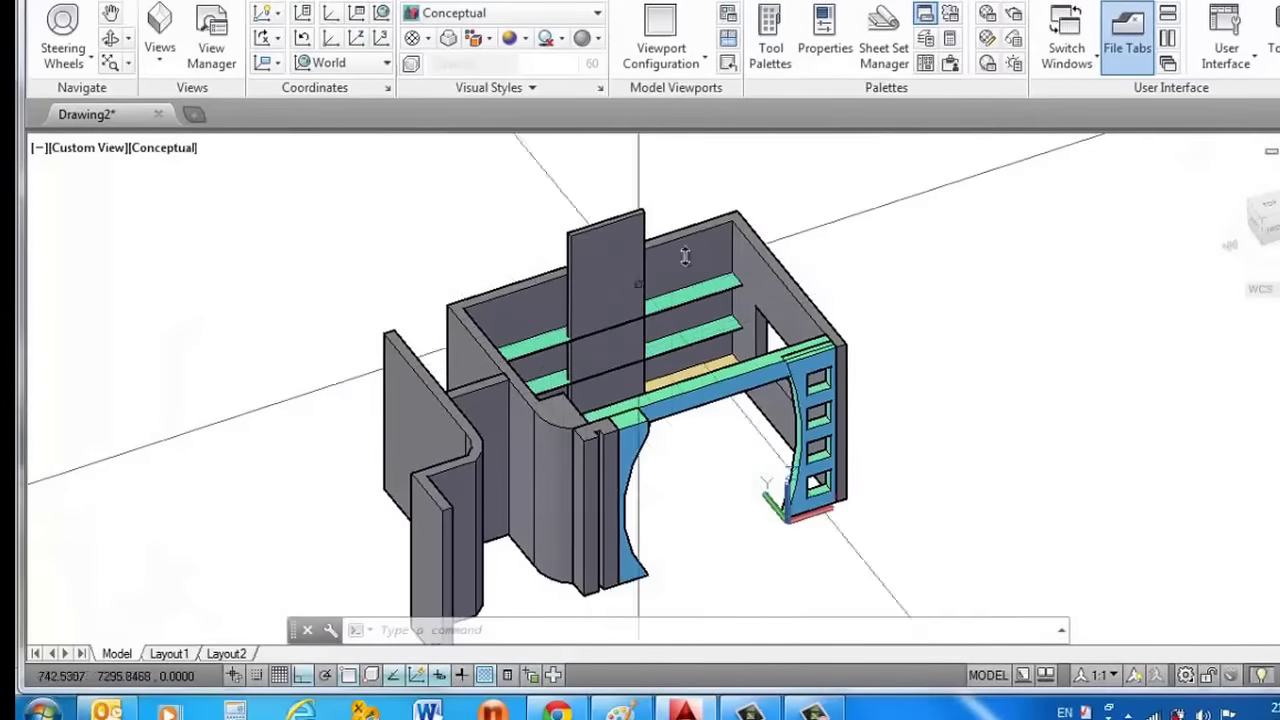
Draw a helper circle centred on the box's top back corner.
{"action": "scroll", "coordinate": [737, 217], "scroll_direction": "up", "scroll_amount": 3}
{"action": "scroll", "coordinate": [752, 215], "scroll_direction": "up", "scroll_amount": 3}
{"action": "type", "text": "c"}
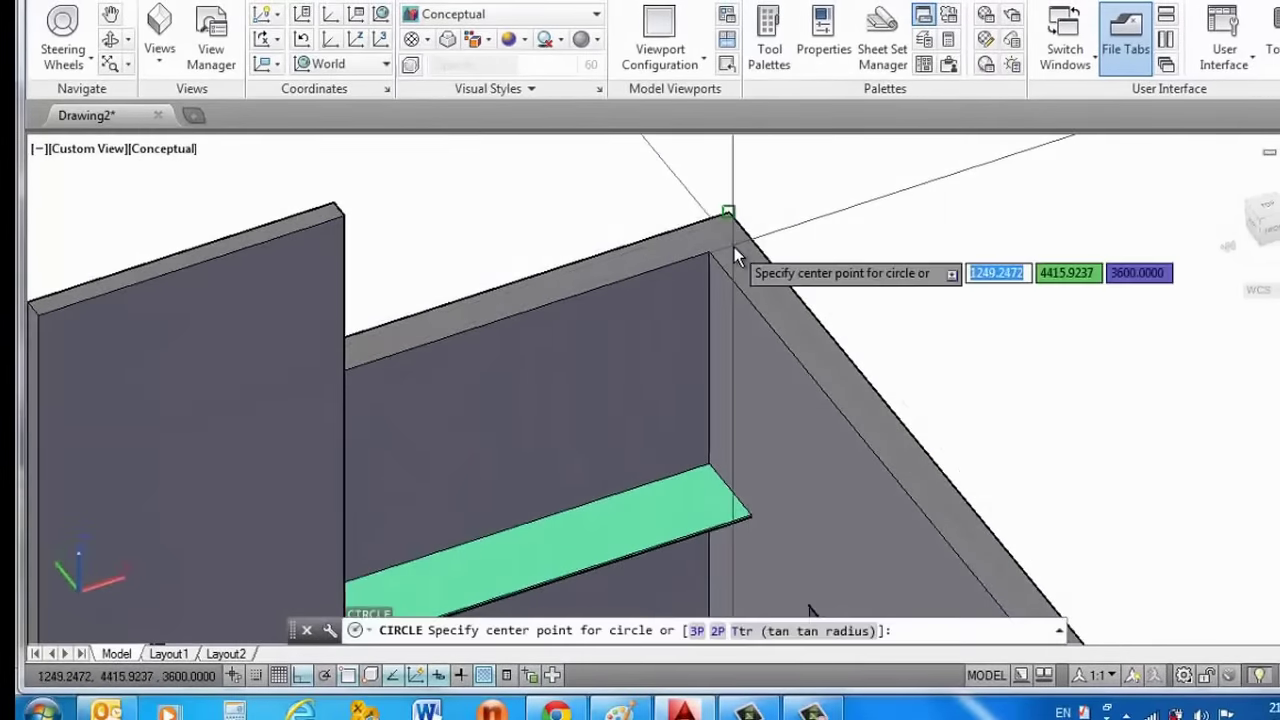
{"action": "left_click", "coordinate": [734, 247]}
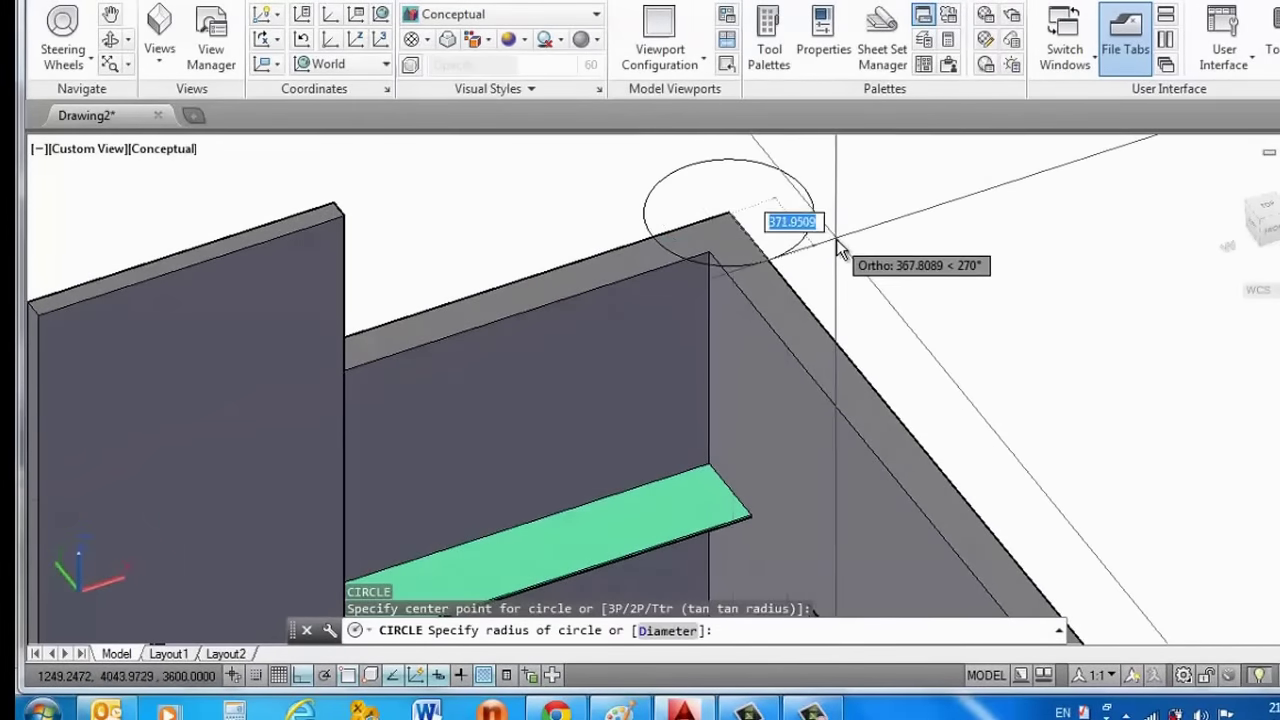
{"action": "left_click", "coordinate": [838, 250]}
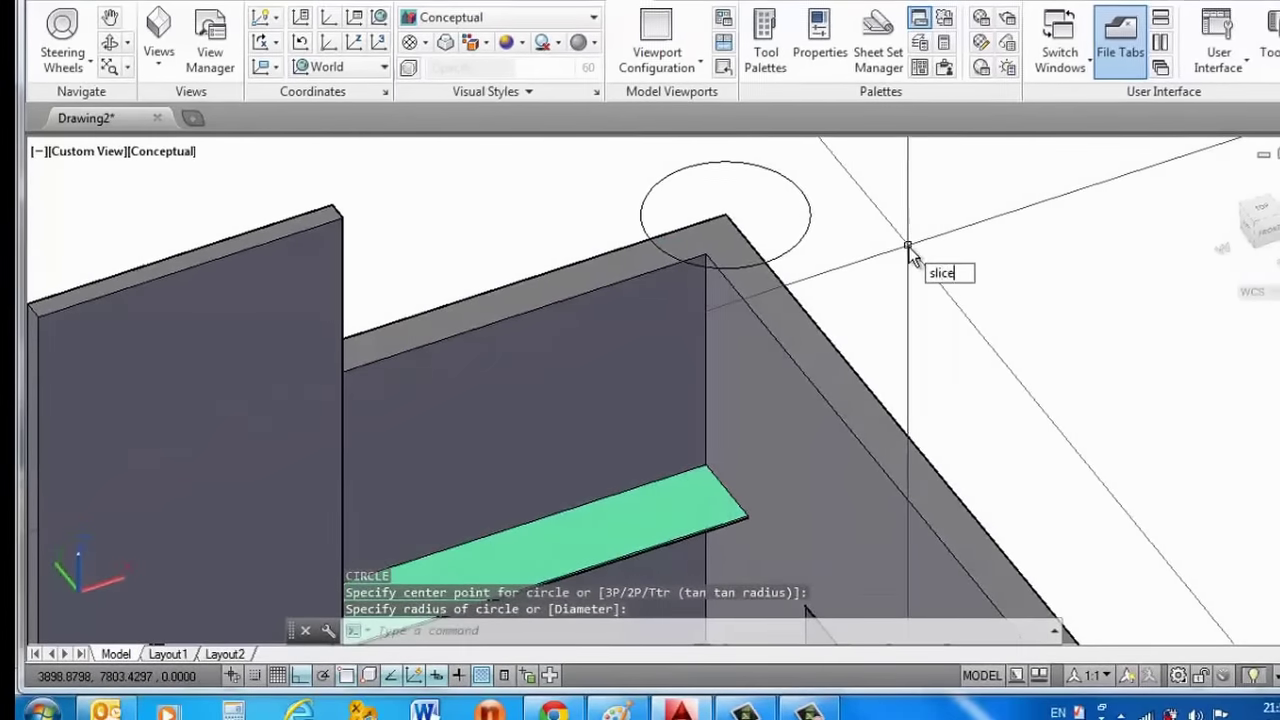
Slice the tall panel using the circle as the cutting object, keeping both sides.
{"action": "key", "text": "Return"}
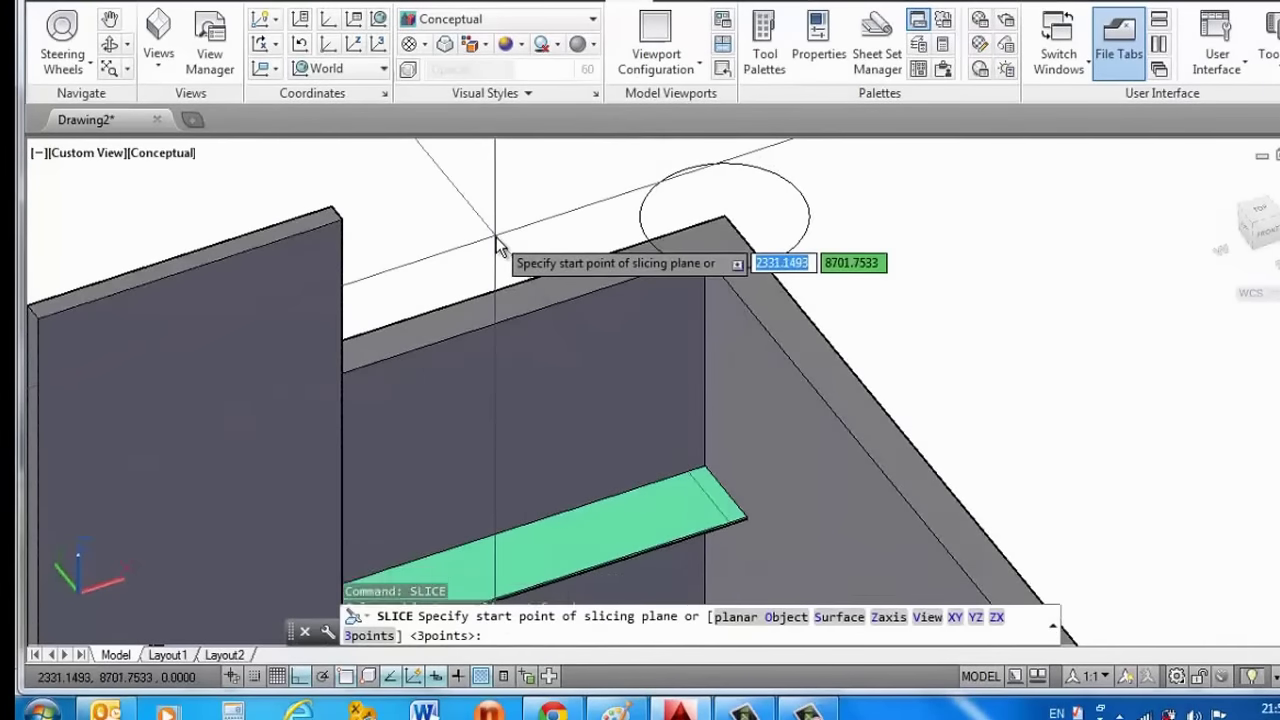
{"action": "type", "text": "o"}
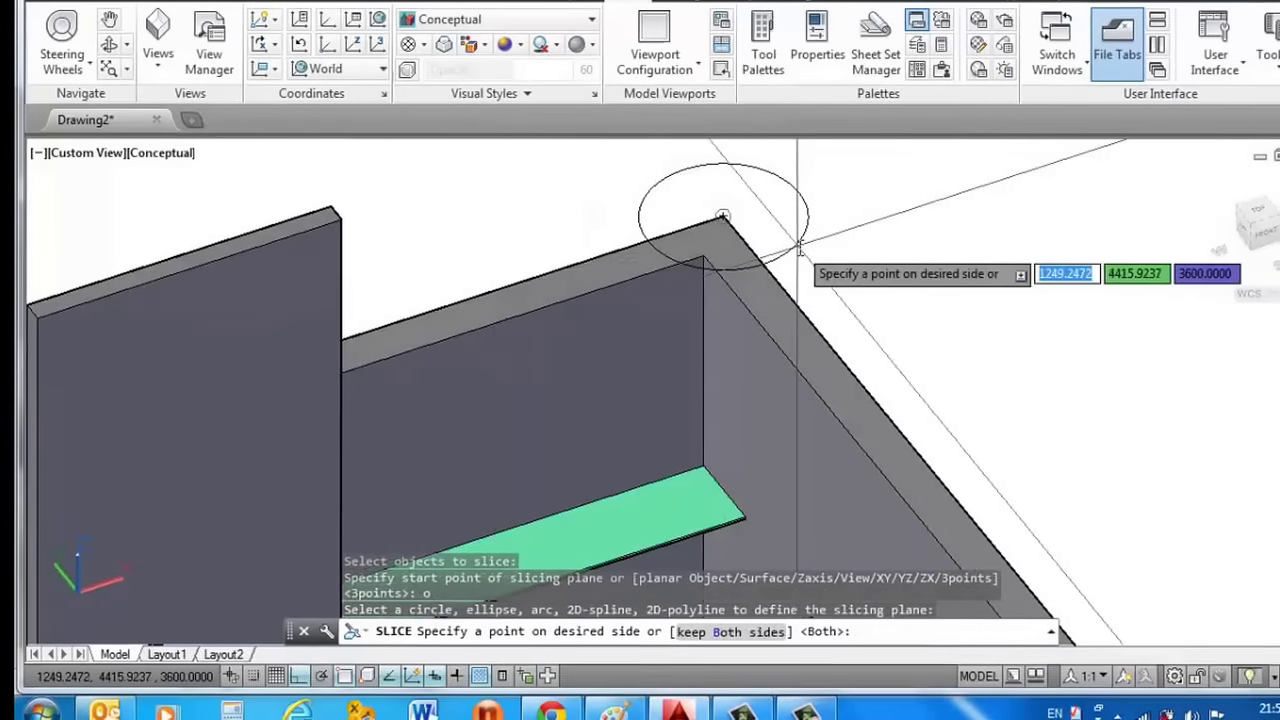
{"action": "scroll", "coordinate": [800, 248], "scroll_direction": "down", "scroll_amount": 1}
{"action": "scroll", "coordinate": [817, 240], "scroll_direction": "down", "scroll_amount": 3}
{"action": "key", "text": "Return"}
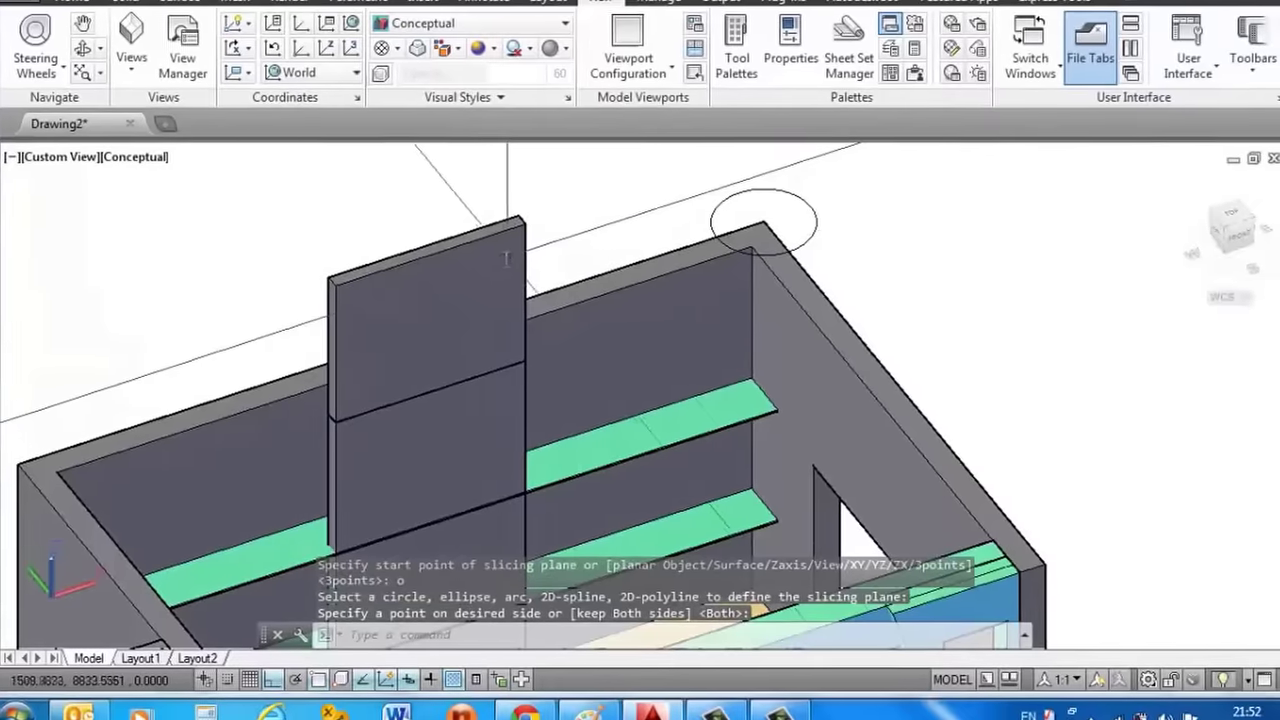
Erase the upper panel piece and the helper circle, then orbit to view the unit.
{"action": "type", "text": "e"}
{"action": "key", "text": "Return"}
{"action": "left_click", "coordinate": [457, 271]}
{"action": "left_click", "coordinate": [734, 209]}
{"action": "left_click", "coordinate": [660, 200]}
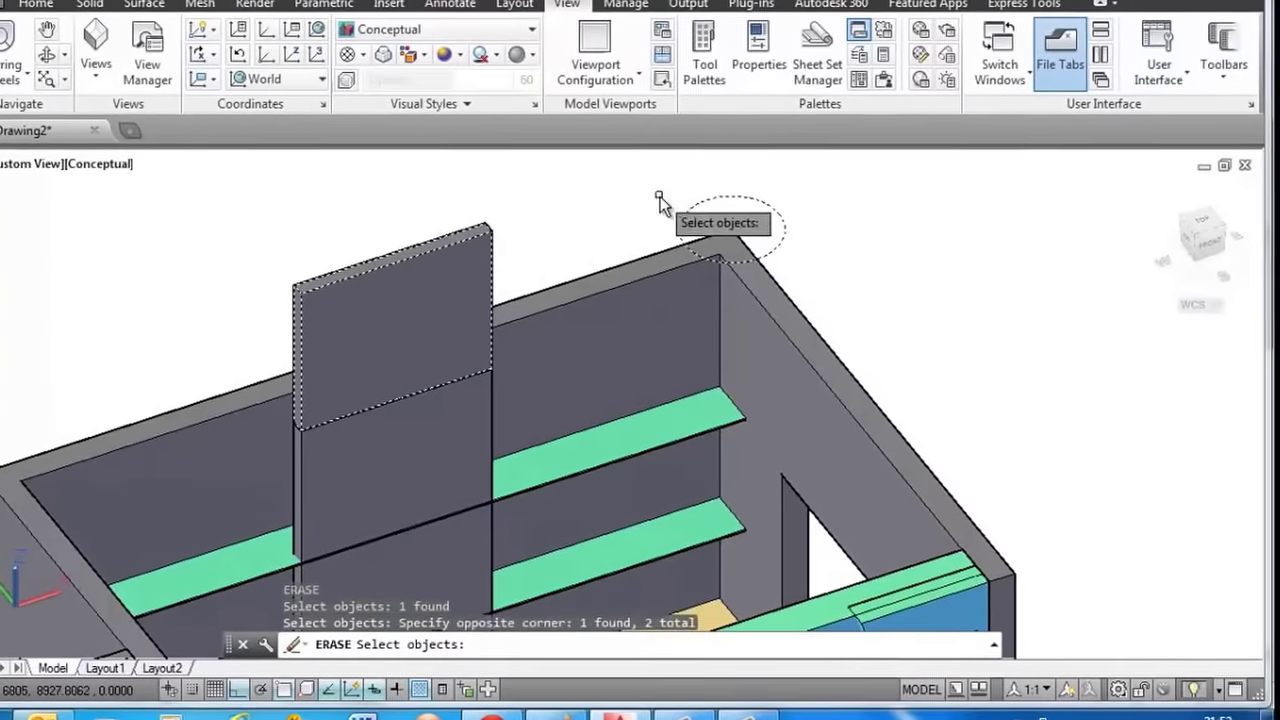
{"action": "key", "text": "Return"}
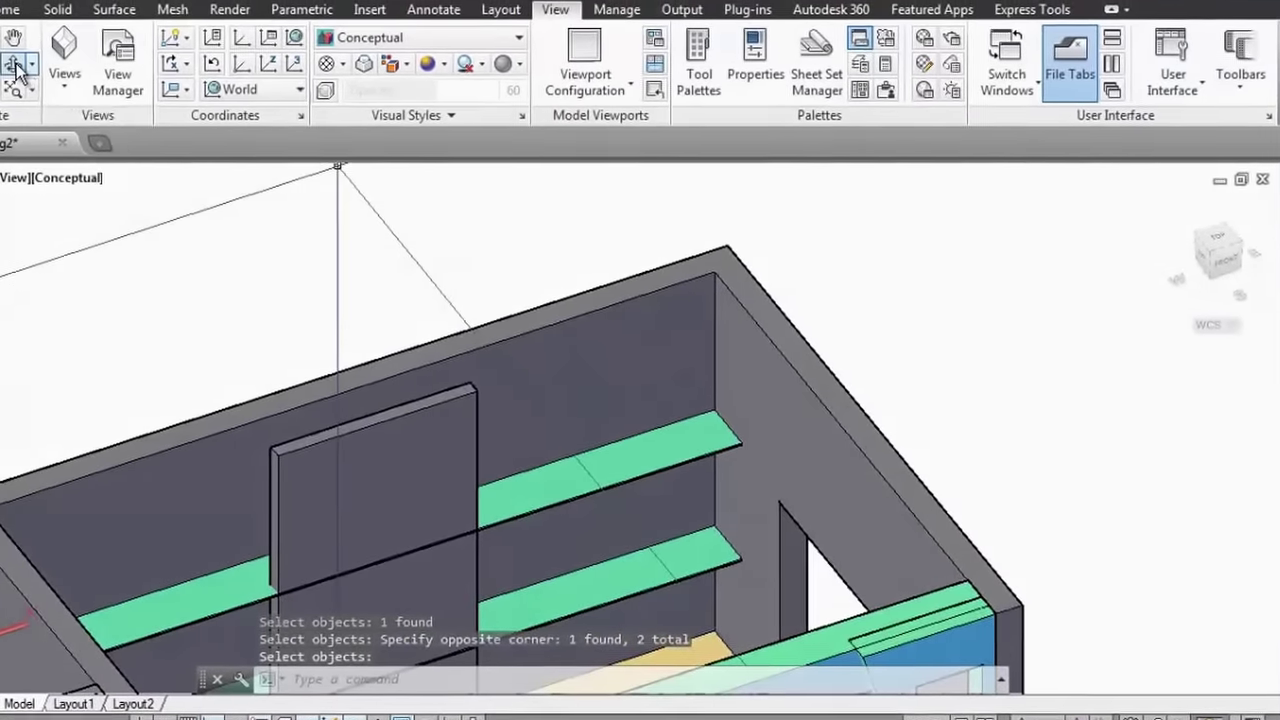
{"action": "left_click", "coordinate": [15, 65]}
{"action": "left_click_drag", "start_coordinate": [543, 229], "coordinate": [529, 209]}
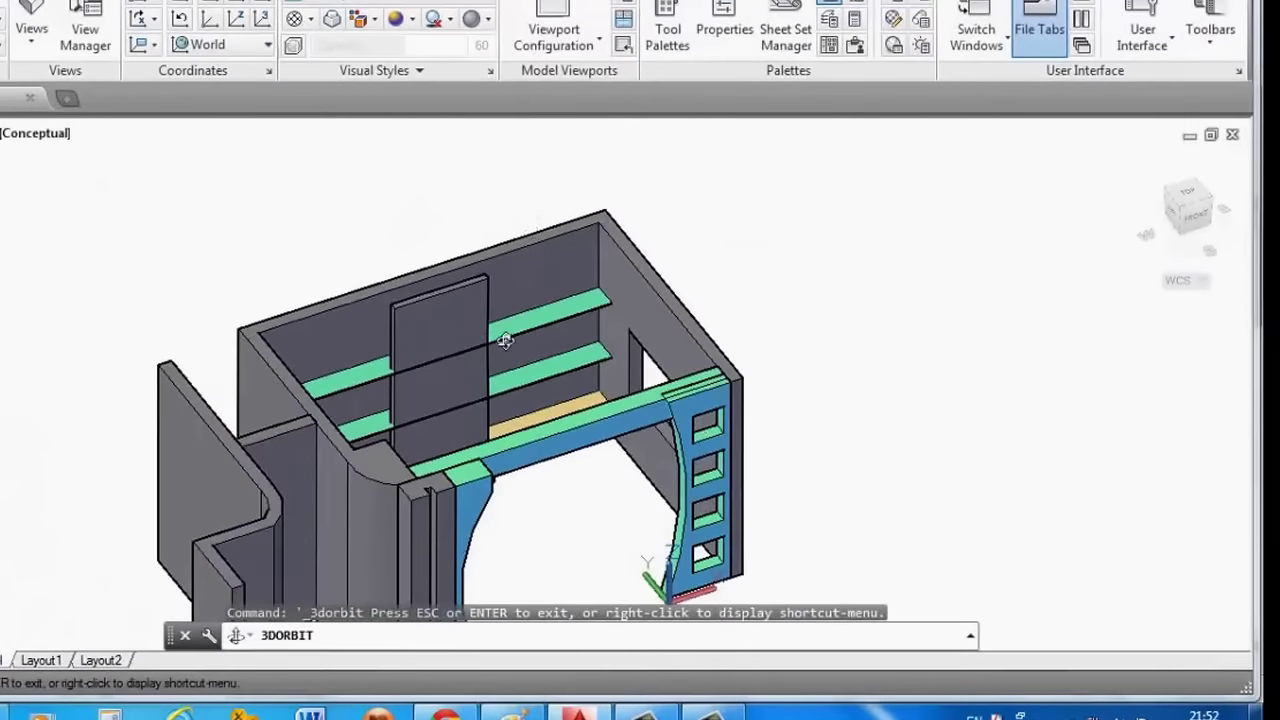
Change the upright panel's colour to Yellow in Quick Properties.
{"action": "left_click_drag", "start_coordinate": [505, 341], "coordinate": [361, 206]}
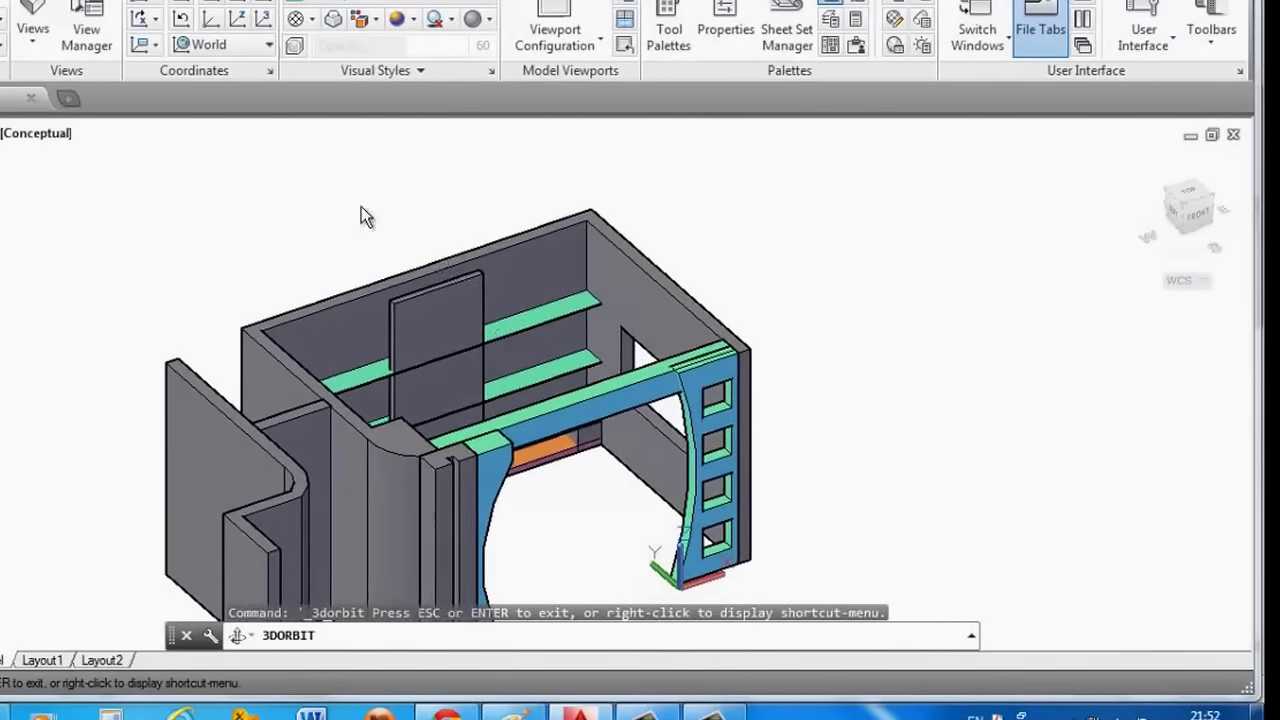
{"action": "right_click", "coordinate": [363, 216]}
{"action": "left_click", "coordinate": [403, 217]}
{"action": "left_click", "coordinate": [400, 310]}
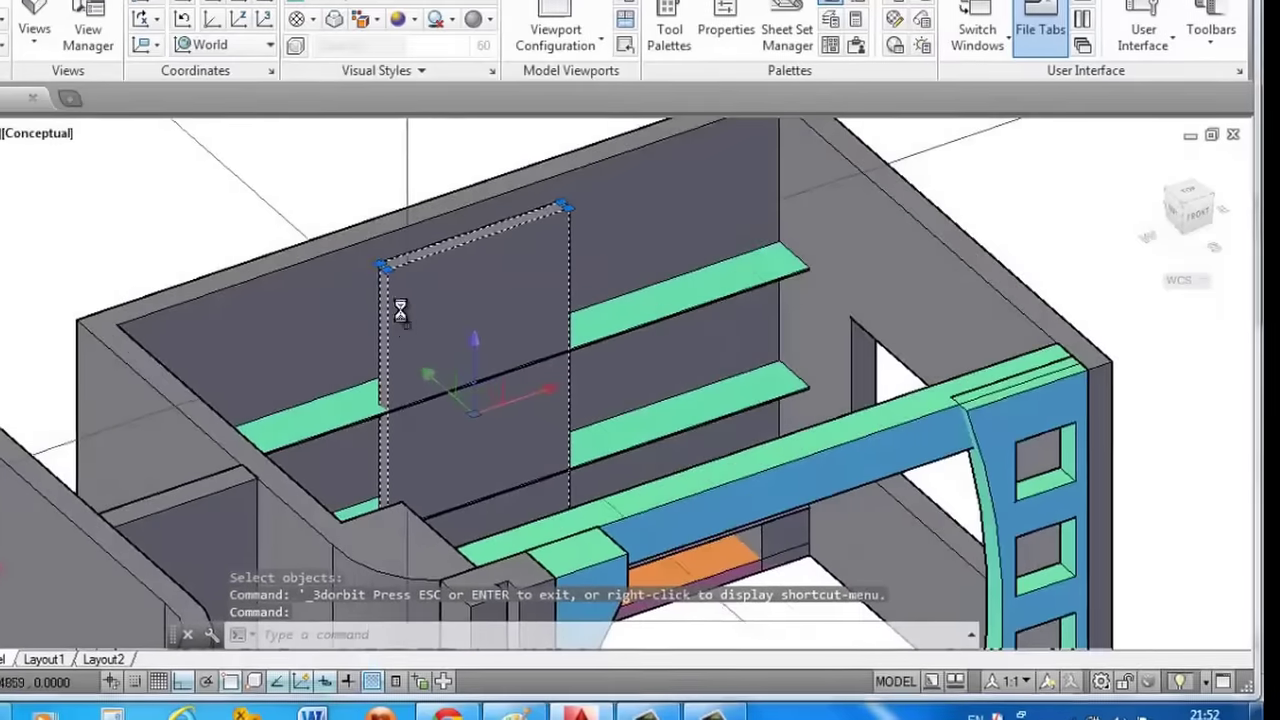
{"action": "right_click", "coordinate": [355, 180]}
{"action": "left_click", "coordinate": [450, 678]}
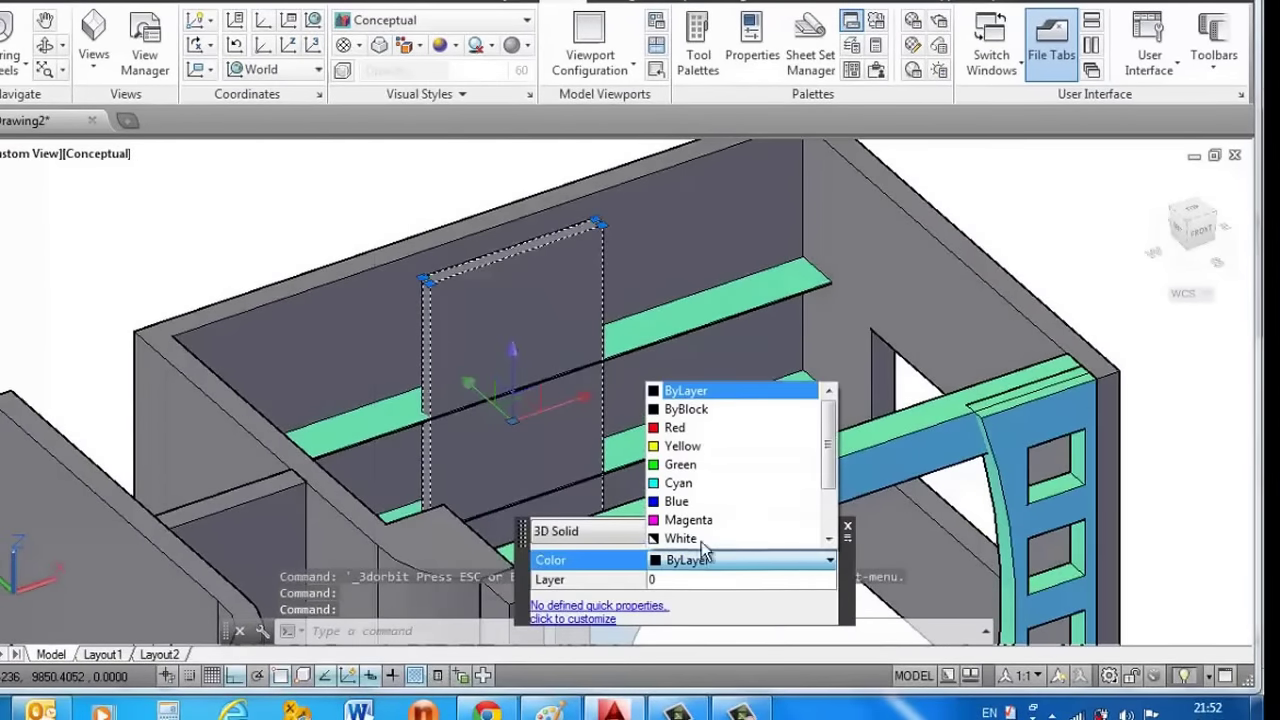
{"action": "left_click", "coordinate": [683, 446]}
{"action": "key", "text": "Escape"}
{"action": "scroll", "coordinate": [460, 281], "scroll_direction": "down", "scroll_amount": 3}
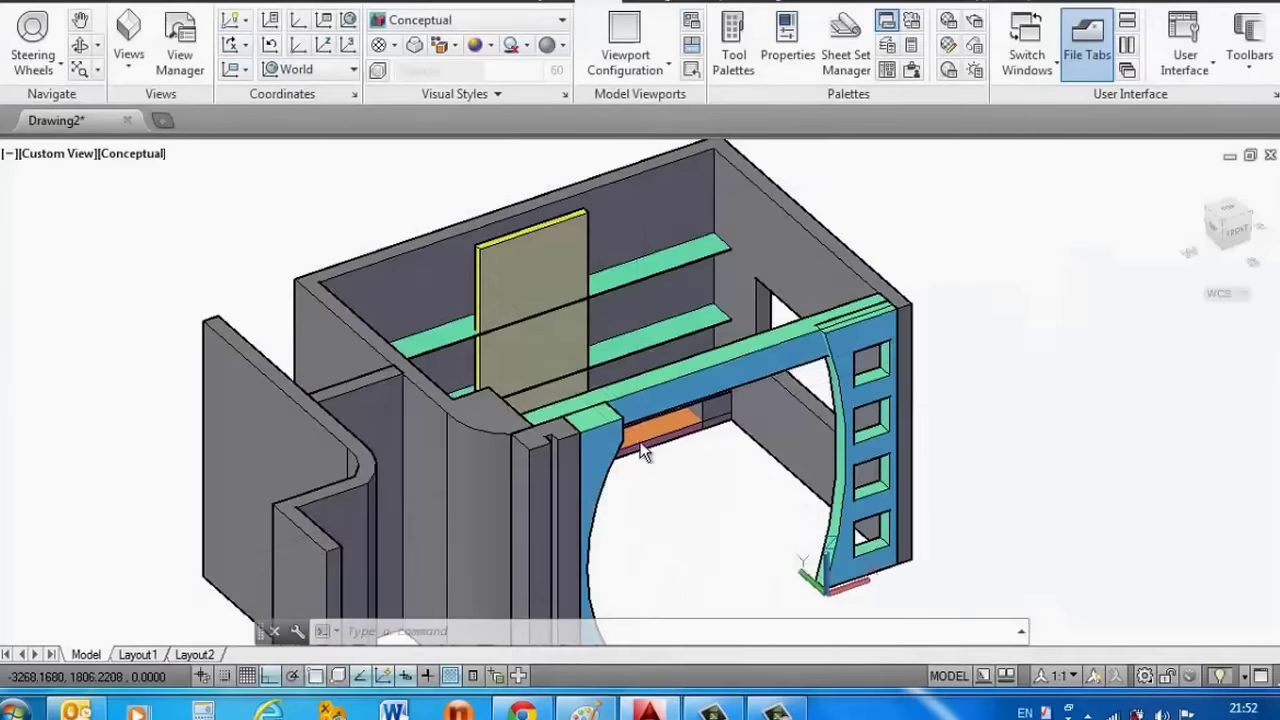
Orbit the model to review the yellow panel from another side.
{"action": "left_click", "coordinate": [78, 47]}
{"action": "mouse_move", "coordinate": [640, 400]}
{"action": "left_mouse_down"}
{"action": "mouse_move", "coordinate": [332, 408]}
{"action": "mouse_move", "coordinate": [429, 296]}
{"action": "left_mouse_up"}
{"action": "right_click", "coordinate": [429, 296]}
{"action": "left_click", "coordinate": [466, 306]}
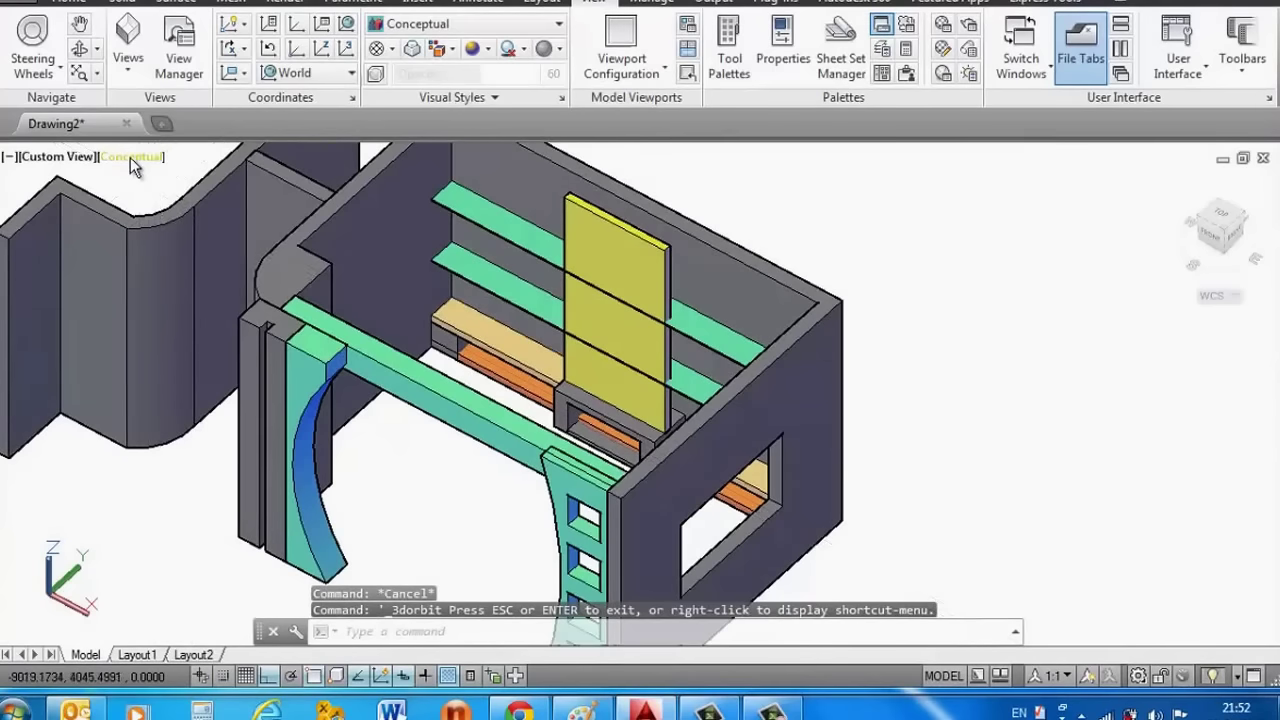
Switch the visual style to 2D Wireframe.
{"action": "left_click", "coordinate": [130, 158]}
{"action": "left_click", "coordinate": [171, 210]}
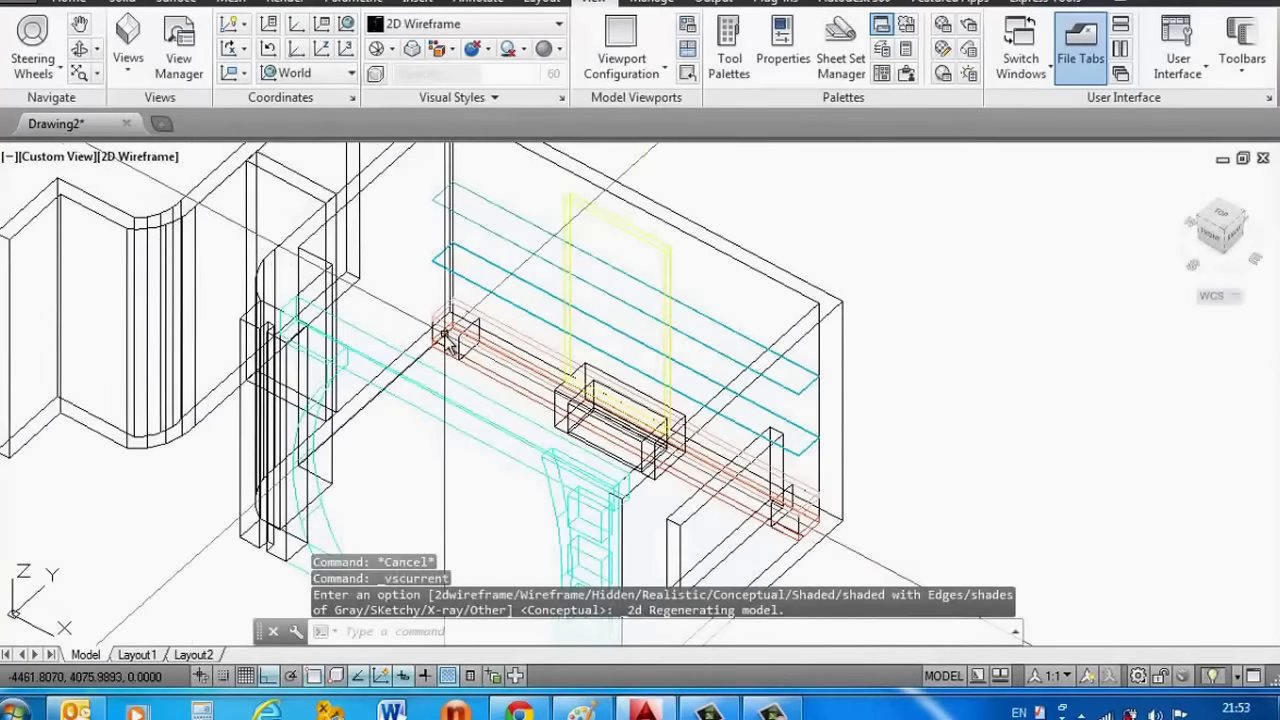
{"action": "scroll", "coordinate": [448, 342], "scroll_direction": "up", "scroll_amount": 3}
{"action": "scroll", "coordinate": [466, 400], "scroll_direction": "up", "scroll_amount": 3}
{"action": "scroll", "coordinate": [523, 391], "scroll_direction": "up", "scroll_amount": 2}
Move the two end profiles of the red console 400 units up along Z.
{"action": "type", "text": "m"}
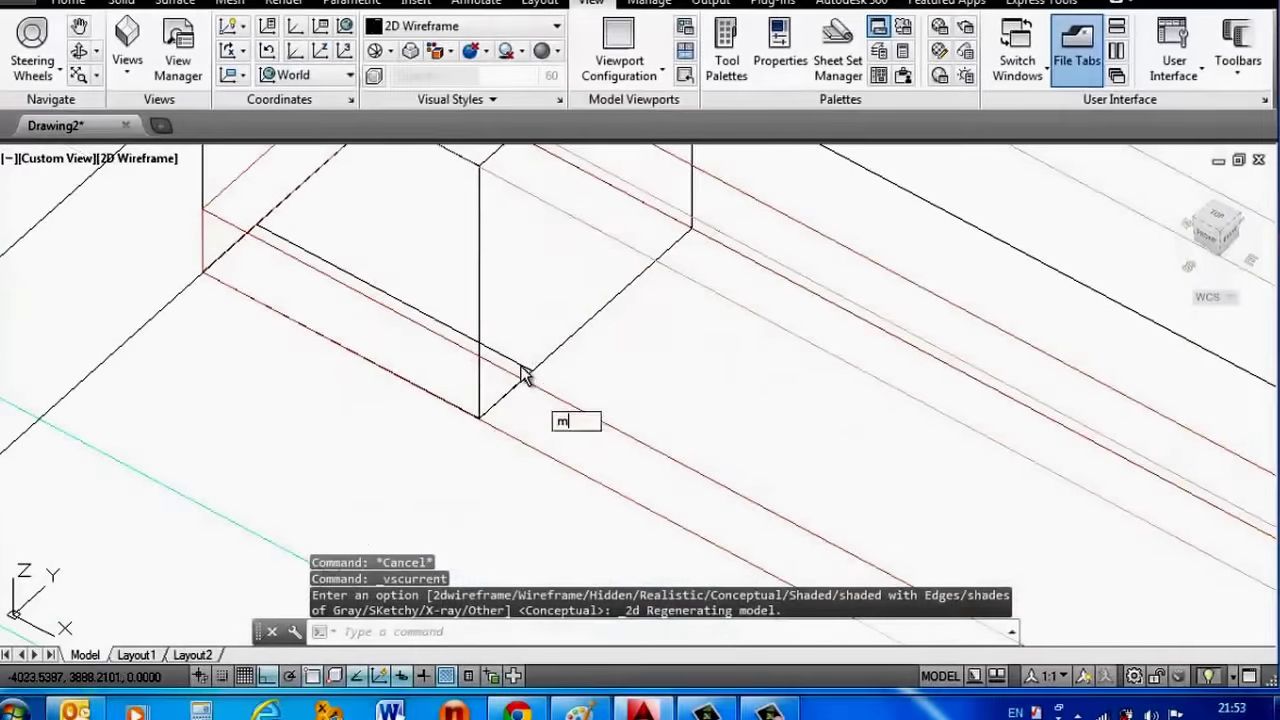
{"action": "key", "text": "Return"}
{"action": "scroll", "coordinate": [390, 312], "scroll_direction": "down", "scroll_amount": 5}
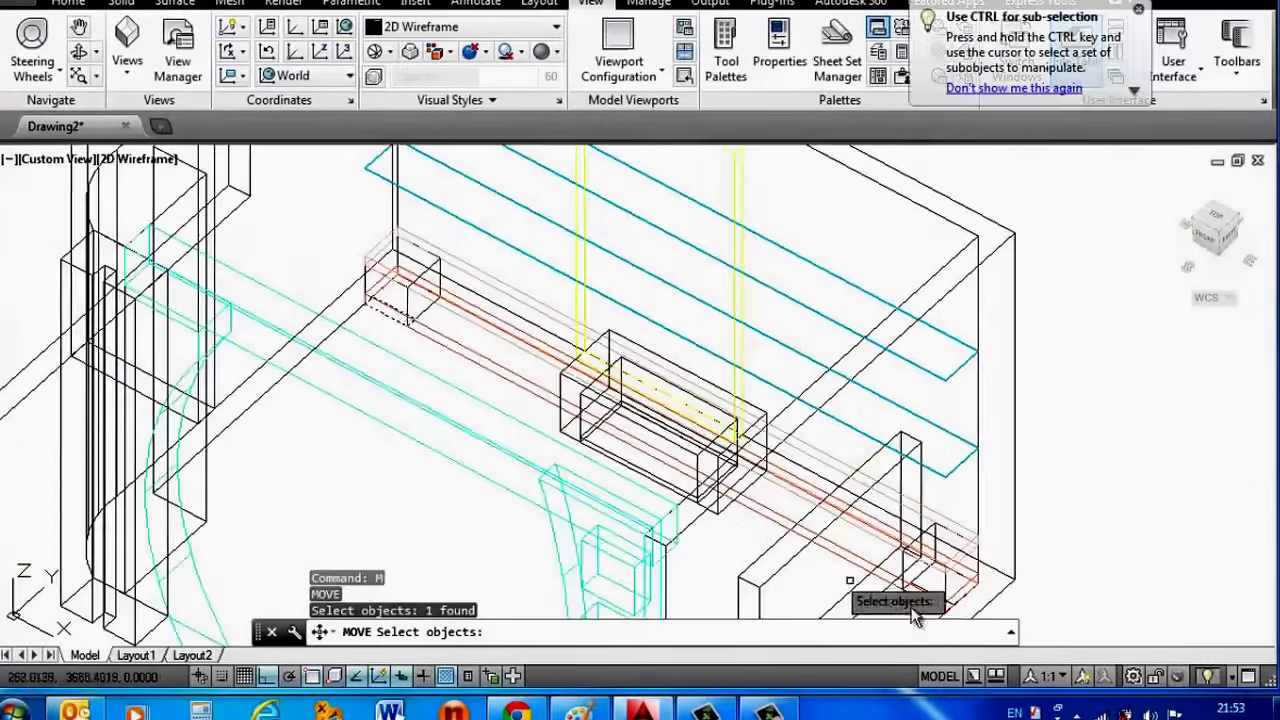
{"action": "scroll", "coordinate": [911, 615], "scroll_direction": "up", "scroll_amount": 5}
{"action": "scroll", "coordinate": [889, 521], "scroll_direction": "down", "scroll_amount": 3}
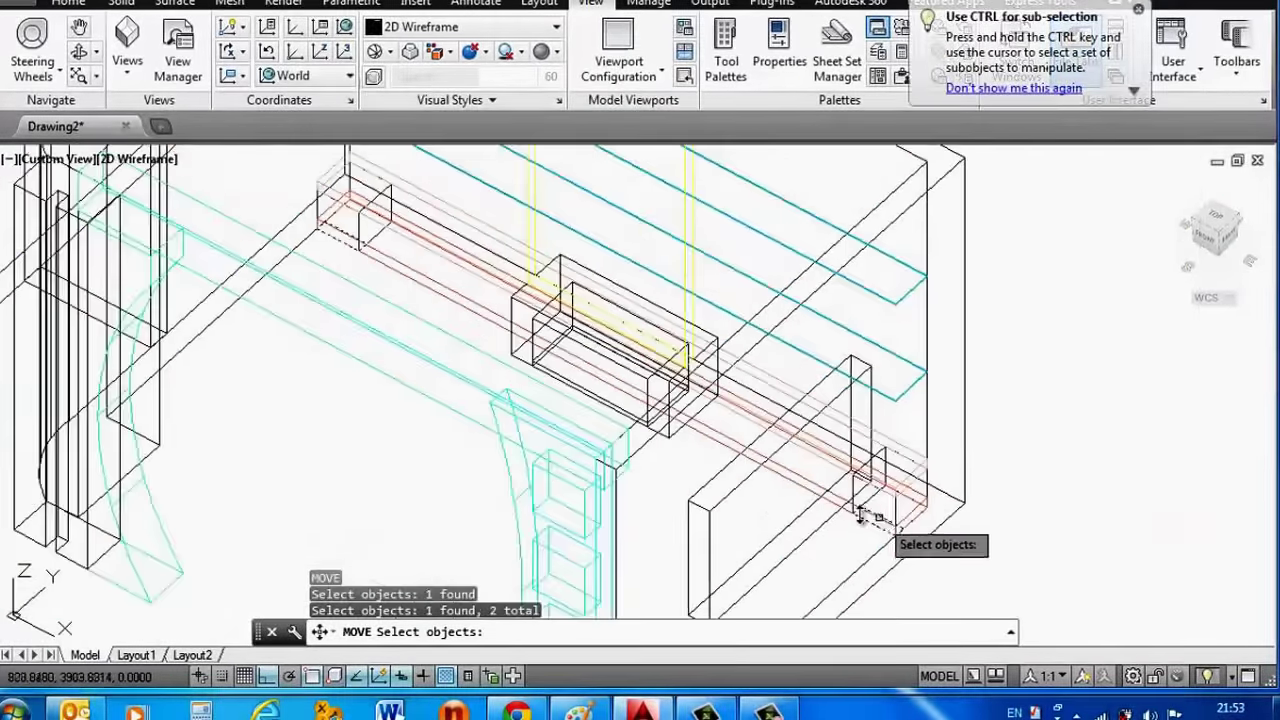
{"action": "scroll", "coordinate": [651, 531], "scroll_direction": "up", "scroll_amount": 1}
{"action": "key", "text": "Return"}
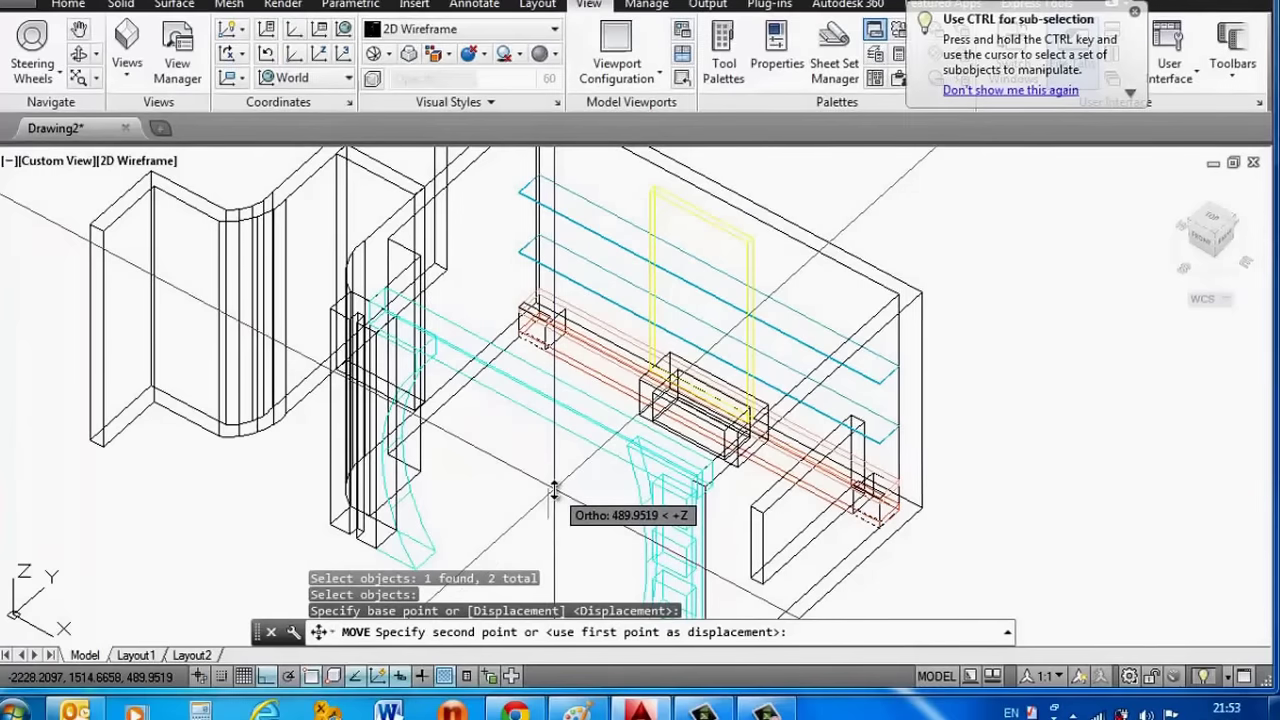
{"action": "type", "text": "4"}
{"action": "key", "text": "Return"}
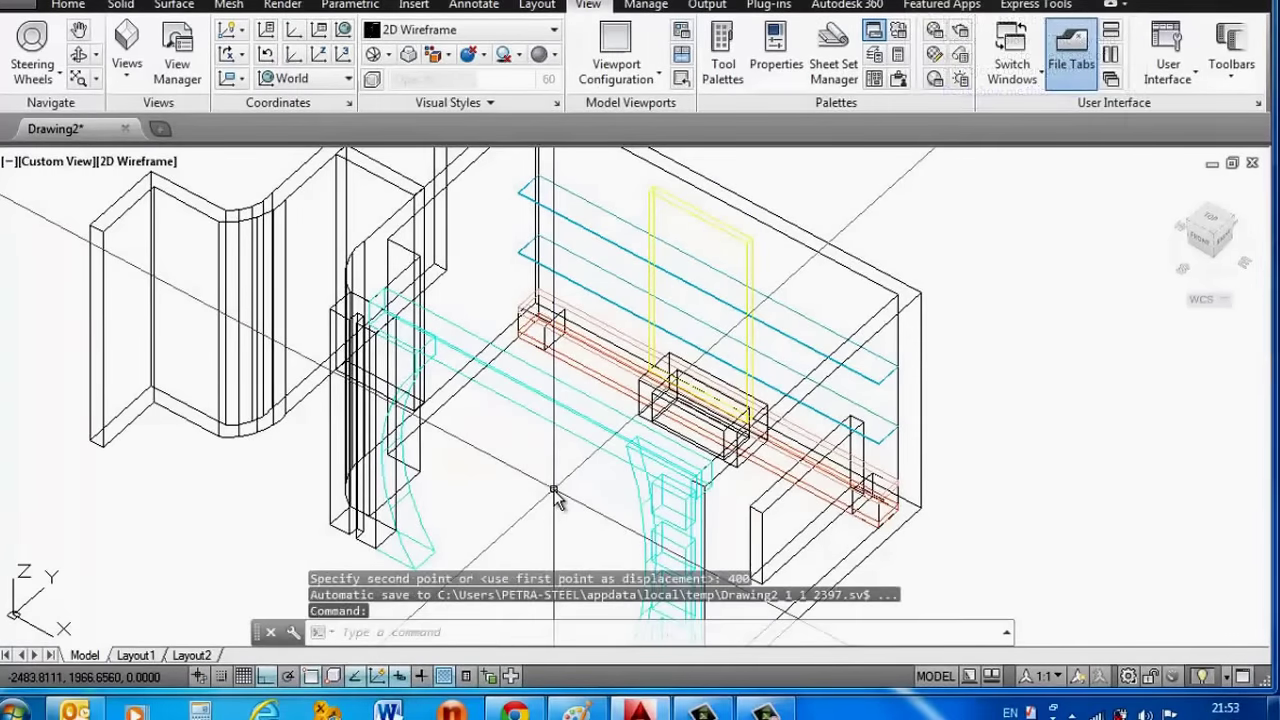
{"action": "scroll", "coordinate": [524, 323], "scroll_direction": "up", "scroll_amount": 5}
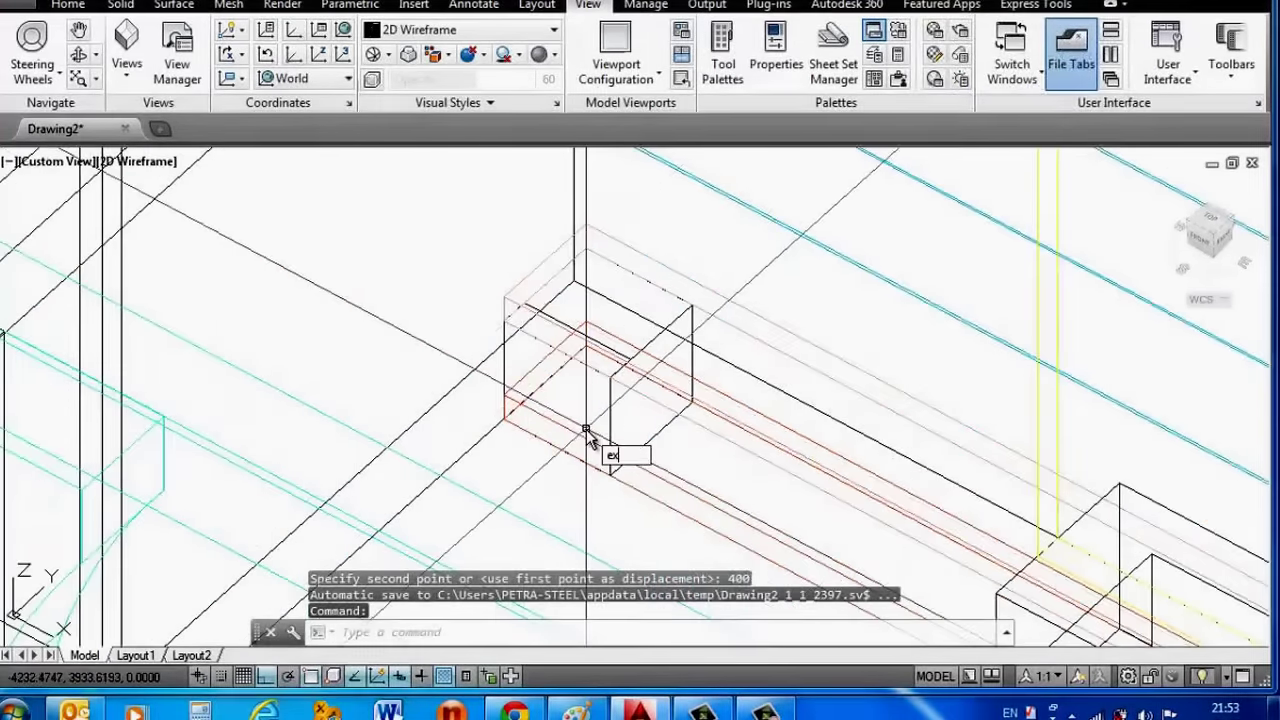
{"action": "key", "text": "Escape"}
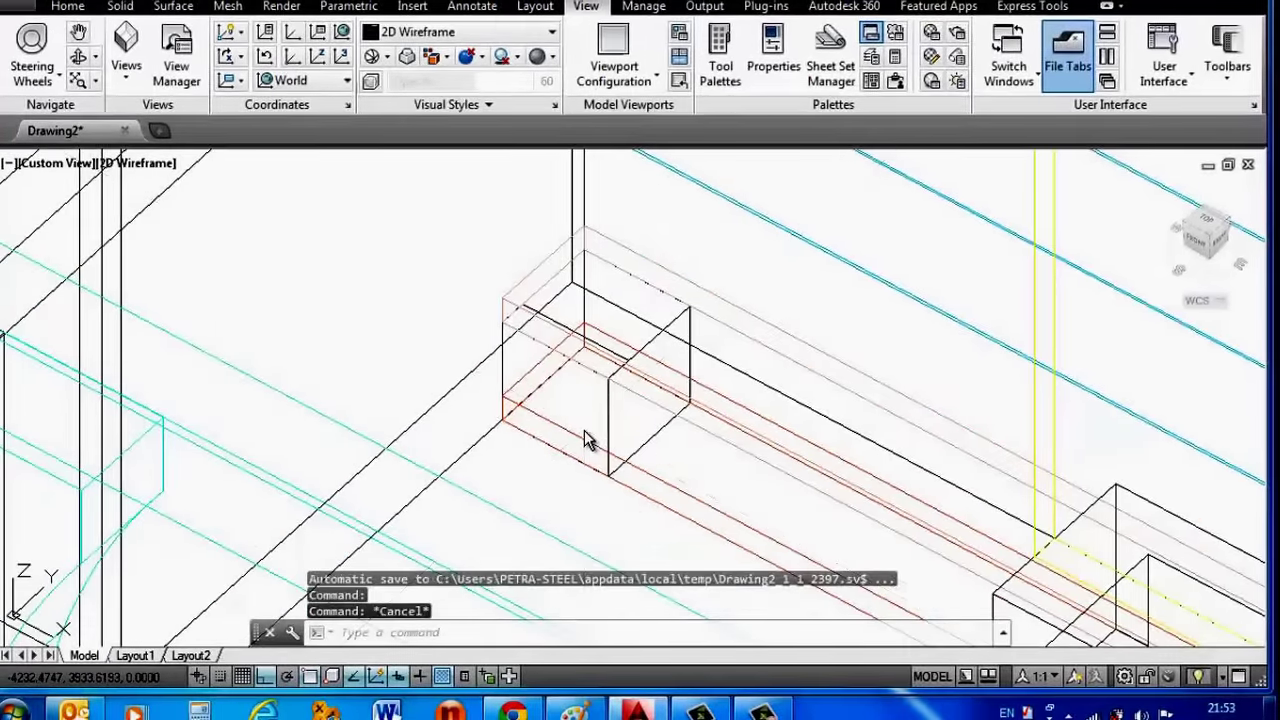
Shift the same two profiles sideways to the left using the Previous selection.
{"action": "type", "text": "m"}
{"action": "key", "text": "Return"}
{"action": "type", "text": "pr"}
{"action": "key", "text": "Return"}
{"action": "key", "text": "Return"}
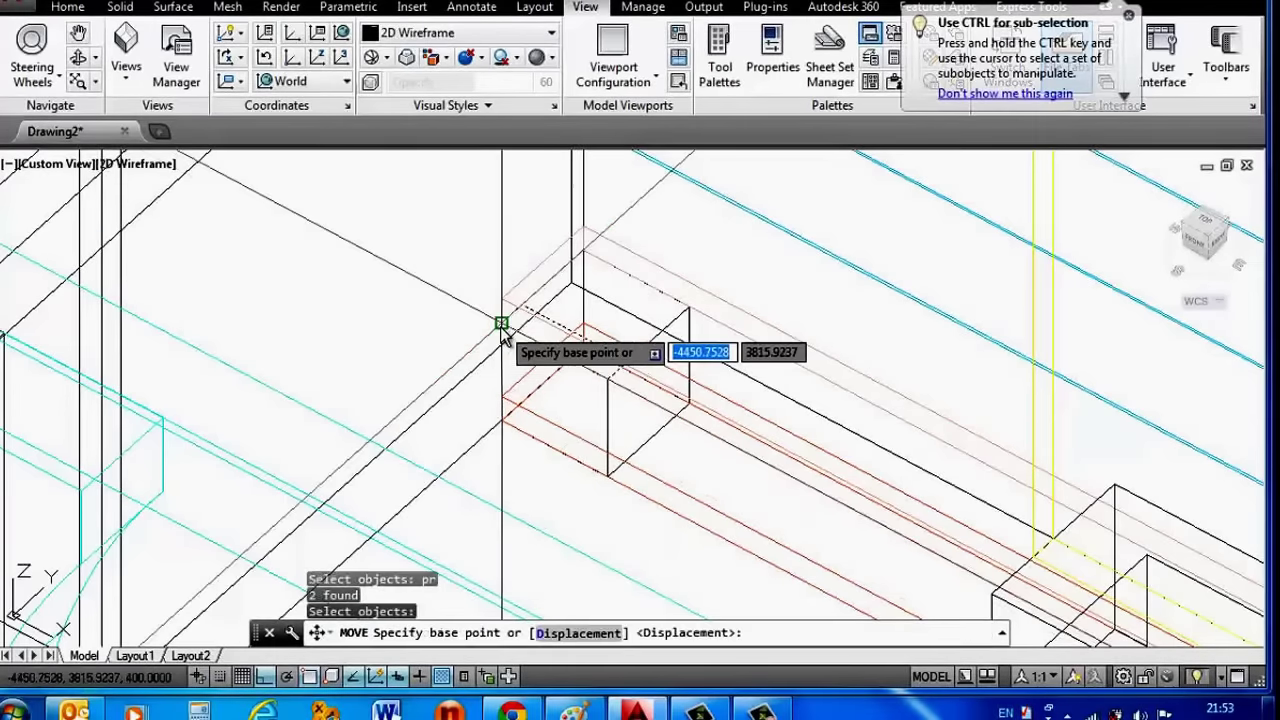
{"action": "left_click", "coordinate": [502, 323]}
{"action": "left_click", "coordinate": [384, 305]}
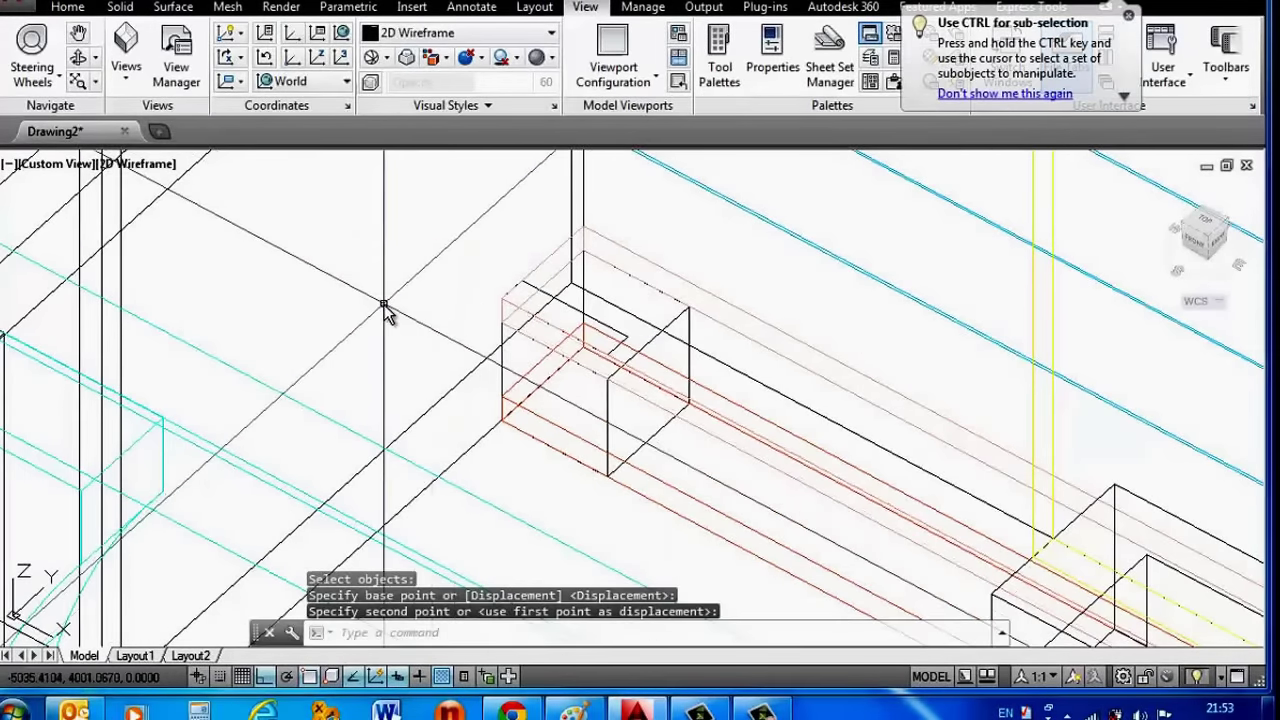
{"action": "type", "text": "ext"}
{"action": "key", "text": "Return"}
Extrude the two raised profiles into tall upright posts.
{"action": "type", "text": "p"}
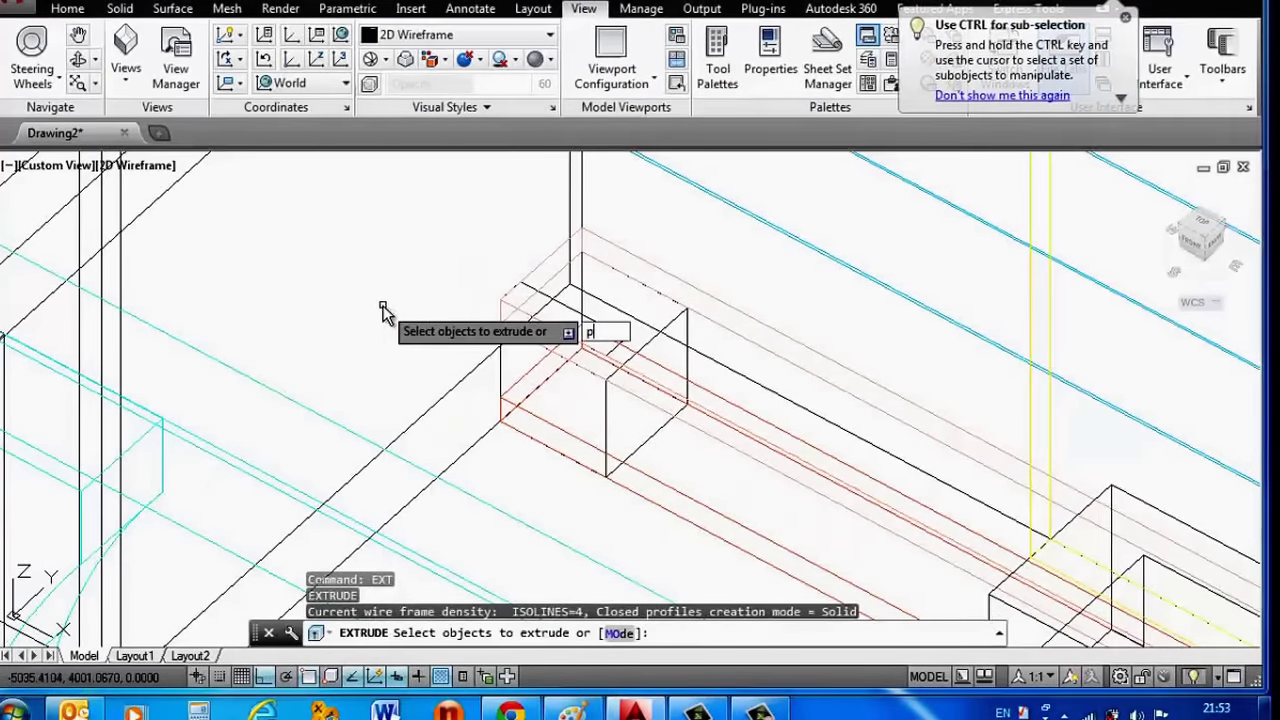
{"action": "type", "text": "r"}
{"action": "key", "text": "Return"}
{"action": "scroll", "coordinate": [518, 466], "scroll_direction": "down", "scroll_amount": 3}
{"action": "scroll", "coordinate": [516, 452], "scroll_direction": "down", "scroll_amount": 2}
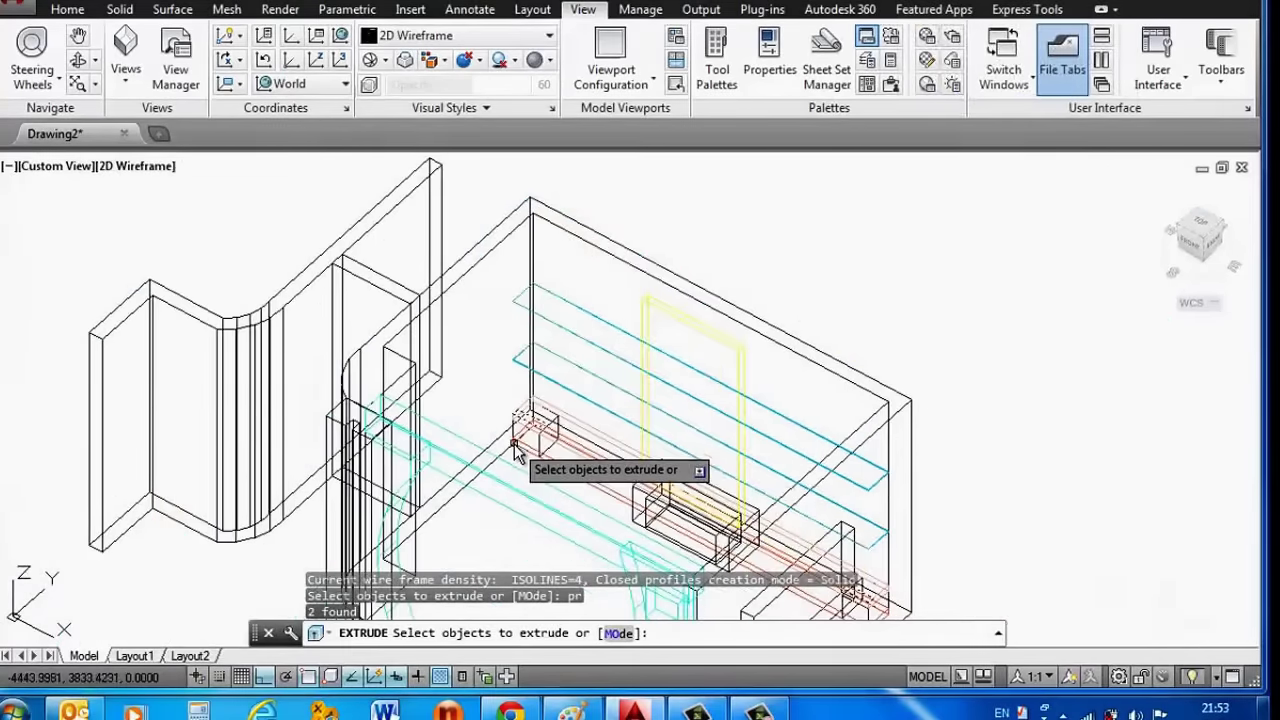
{"action": "key", "text": "Return"}
{"action": "left_click", "coordinate": [530, 290]}
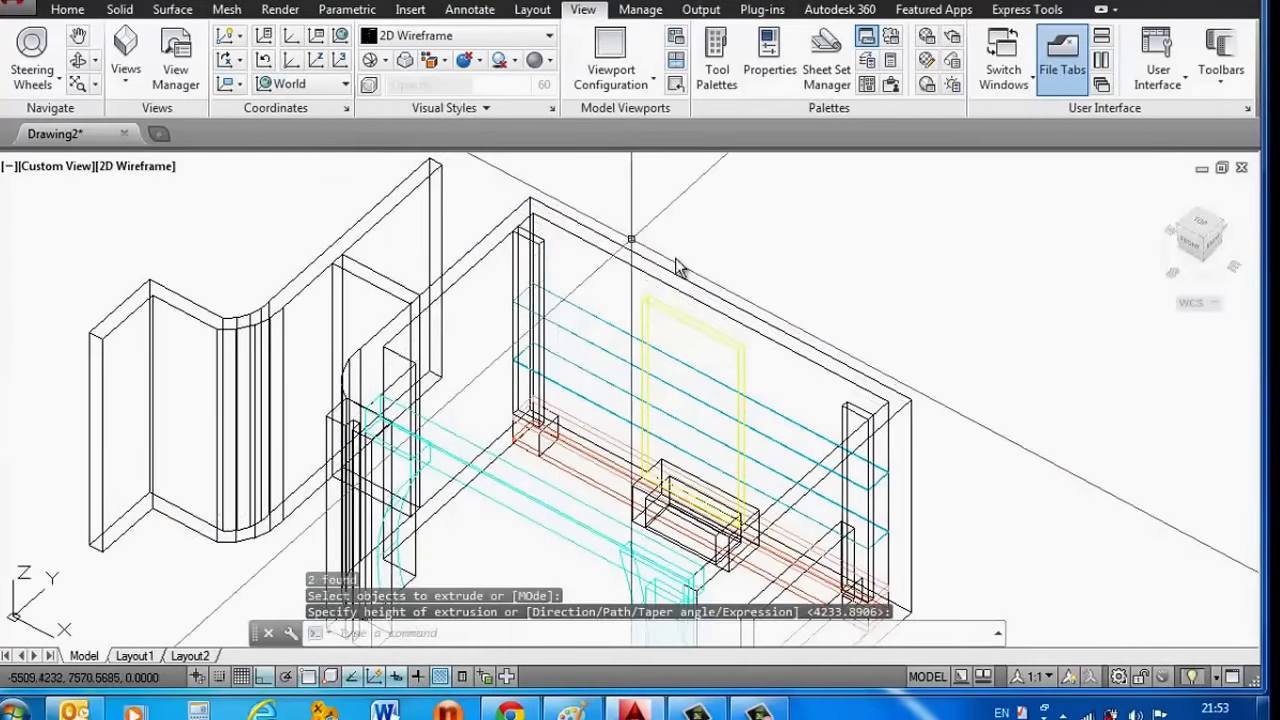
Switch to the Conceptual visual style and orbit to view the unit from a new angle.
{"action": "left_click", "coordinate": [140, 166]}
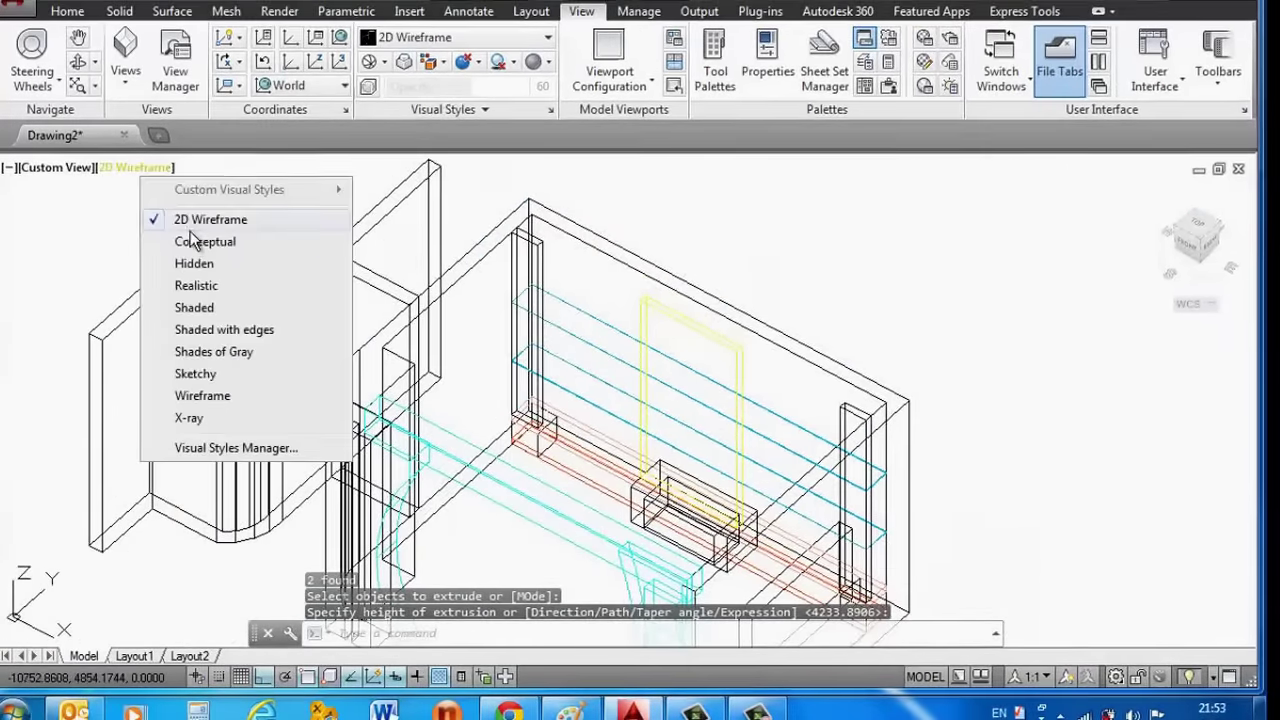
{"action": "left_click", "coordinate": [191, 241]}
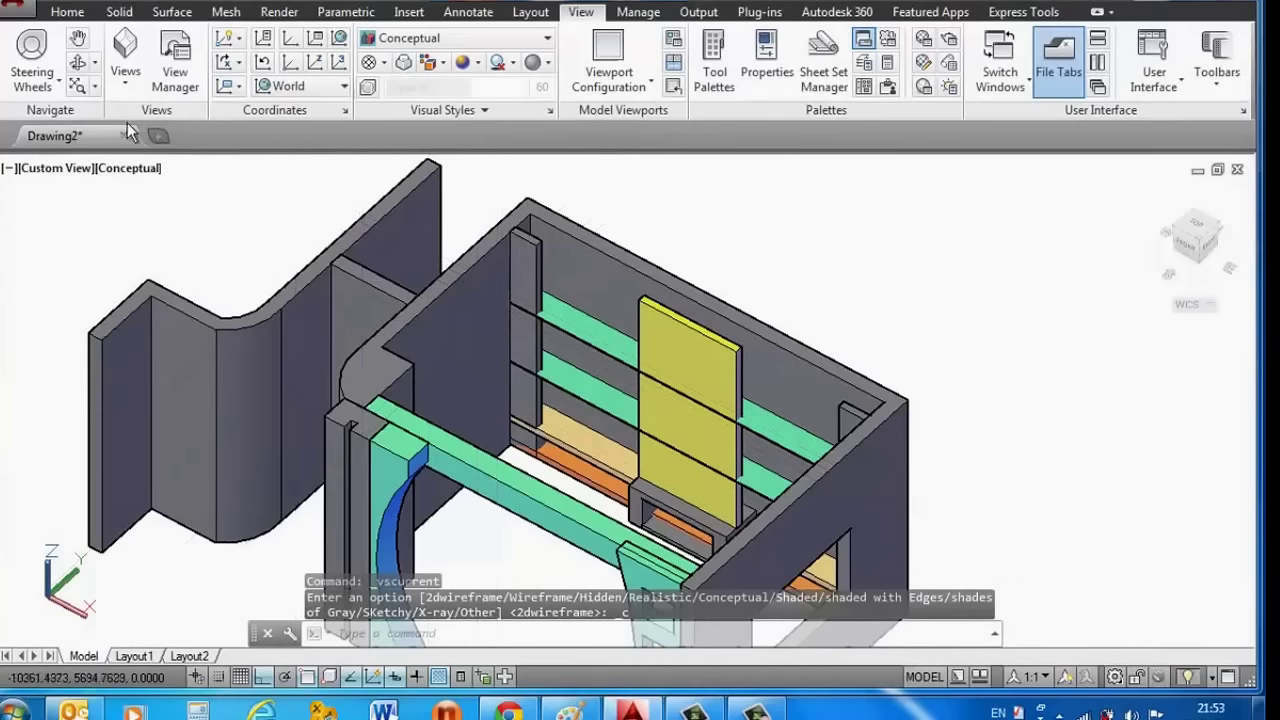
{"action": "left_click", "coordinate": [93, 82]}
{"action": "mouse_move", "coordinate": [500, 334]}
{"action": "left_mouse_down"}
{"action": "mouse_move", "coordinate": [457, 334]}
{"action": "mouse_move", "coordinate": [480, 339]}
{"action": "left_mouse_up"}
{"action": "scroll", "coordinate": [530, 358], "scroll_direction": "up", "scroll_amount": 2}
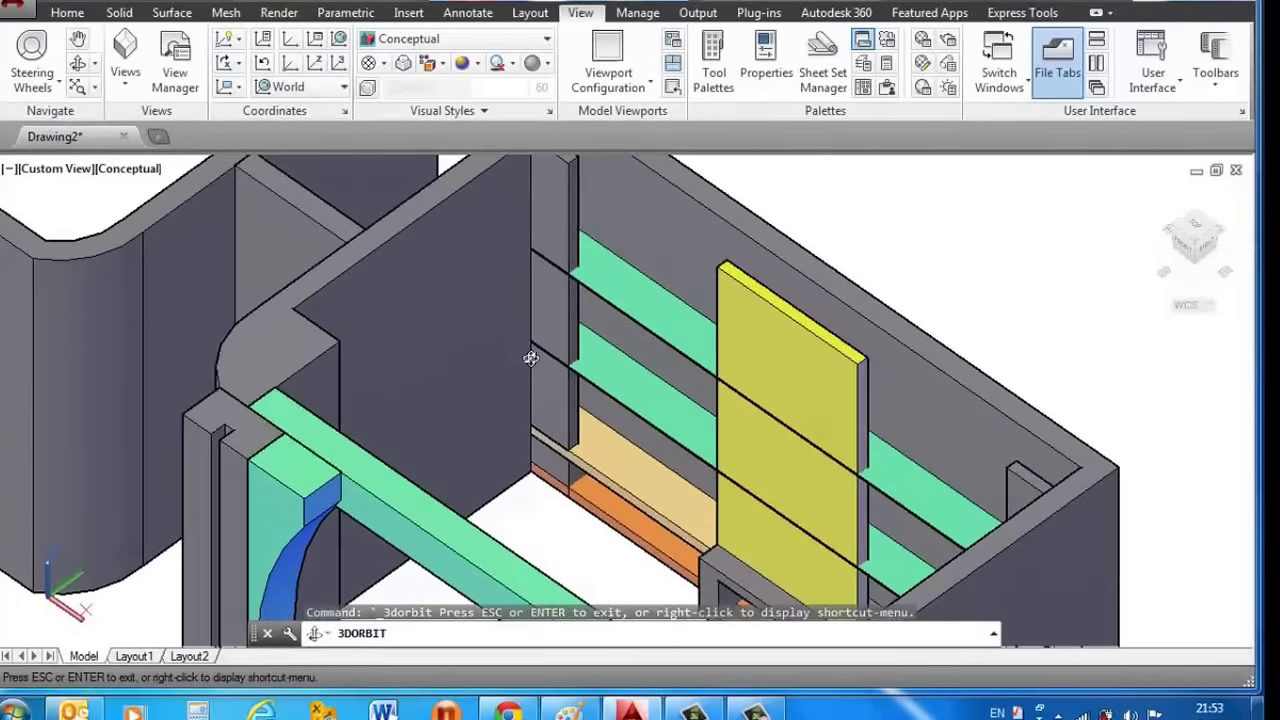
{"action": "right_click", "coordinate": [521, 352]}
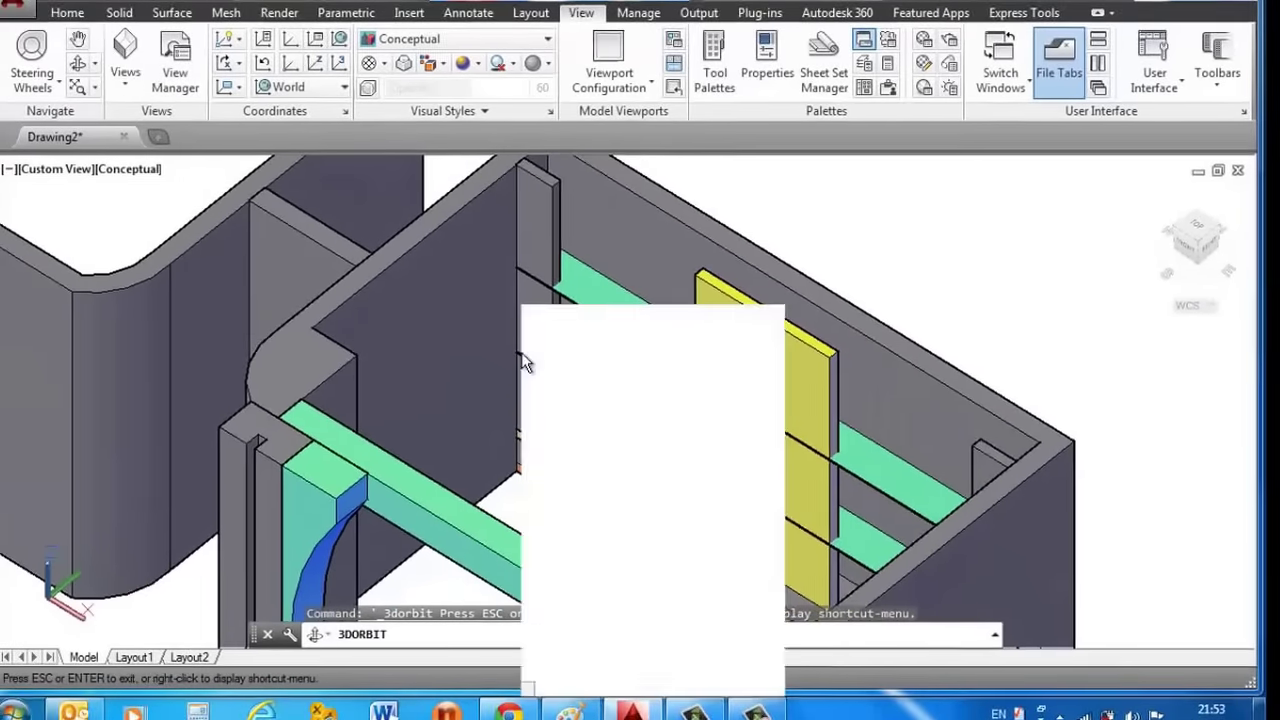
{"action": "left_click", "coordinate": [830, 600]}
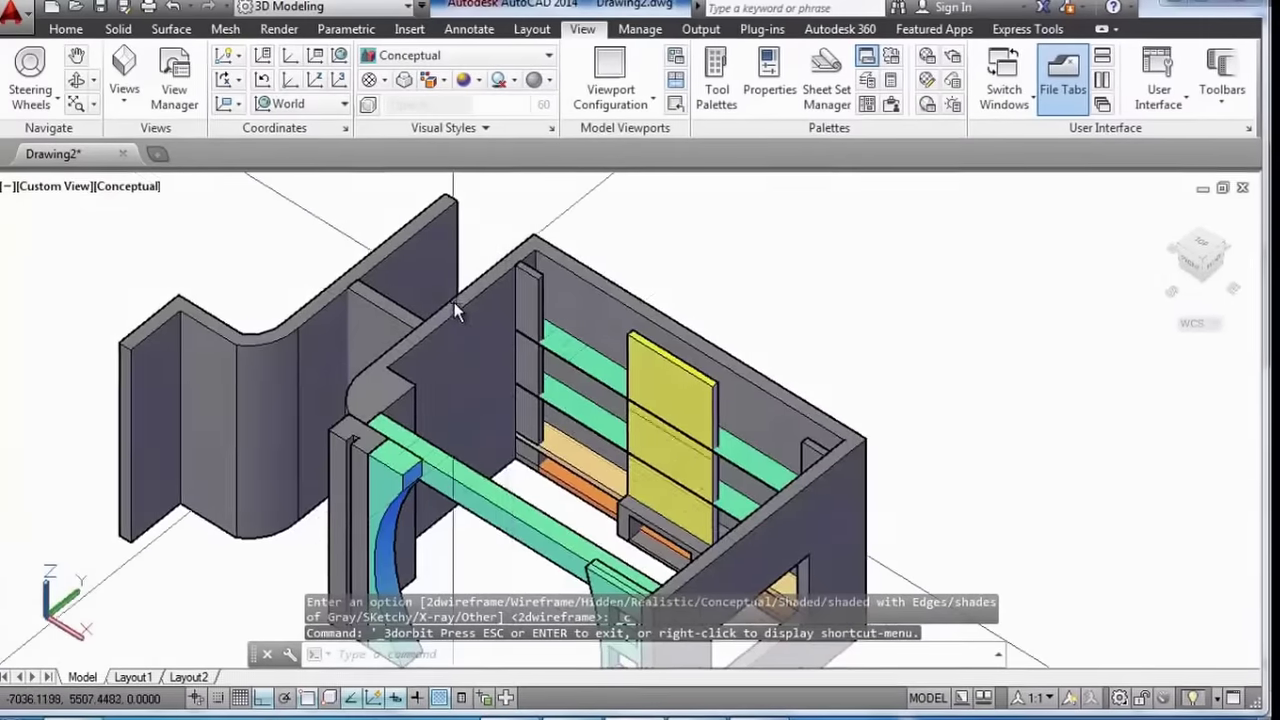
{"action": "scroll", "coordinate": [454, 302], "scroll_direction": "down", "scroll_amount": 3}
{"action": "scroll", "coordinate": [473, 352], "scroll_direction": "up", "scroll_amount": 3}
{"action": "scroll", "coordinate": [480, 364], "scroll_direction": "up", "scroll_amount": 1}
{"action": "scroll", "coordinate": [422, 340], "scroll_direction": "down", "scroll_amount": 1}
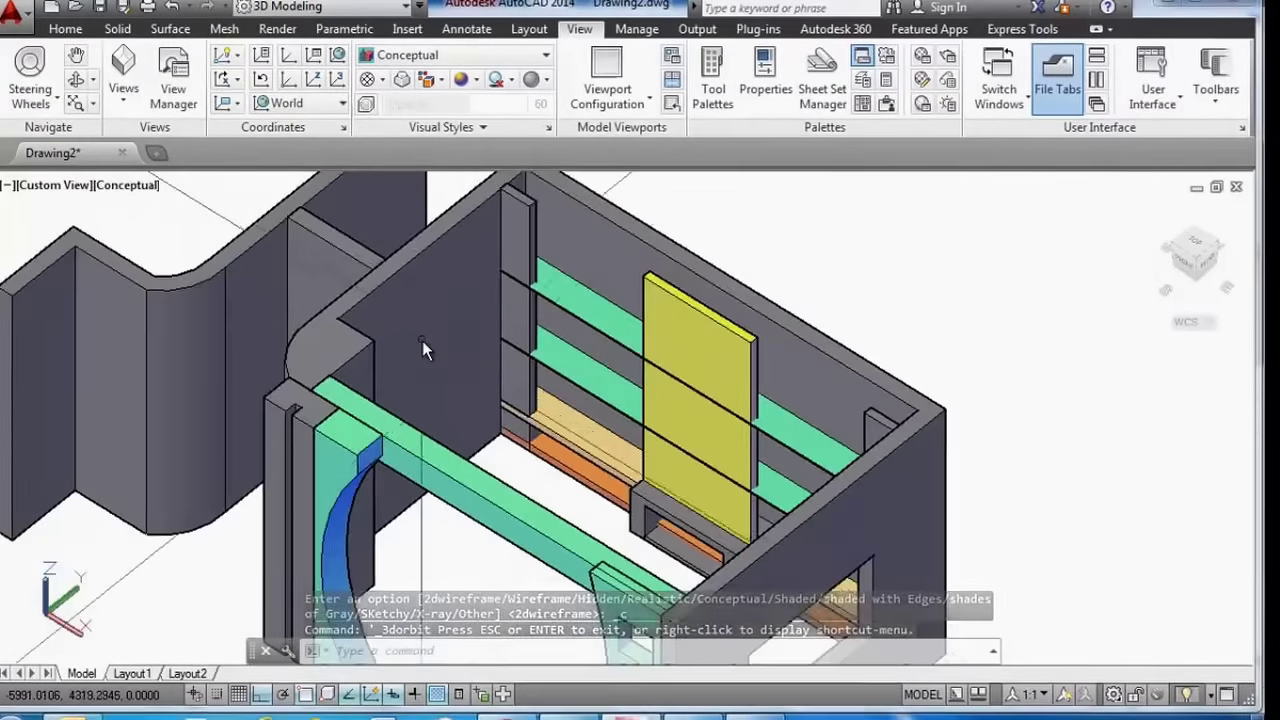
{"action": "scroll", "coordinate": [422, 340], "scroll_direction": "down", "scroll_amount": 2}
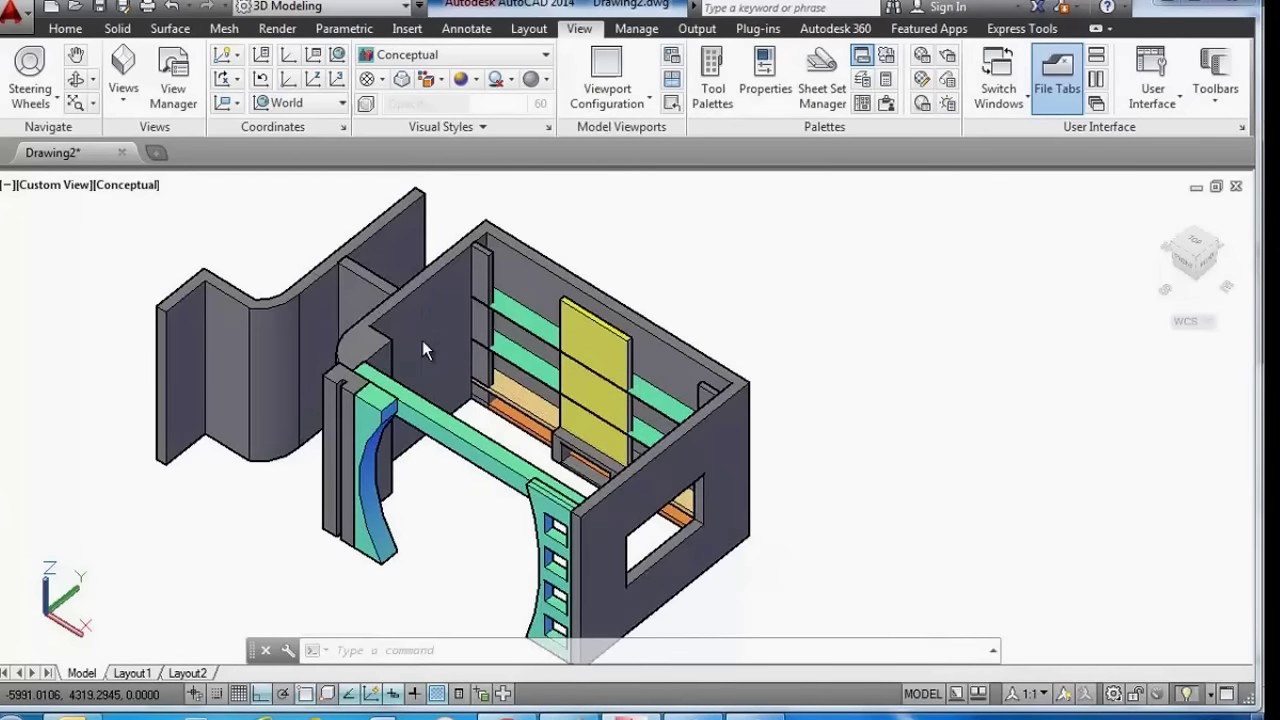
Create a new layer, Layer1, in the Layer Properties Manager and make it current.
{"action": "type", "text": "la"}
{"action": "key", "text": "Return"}
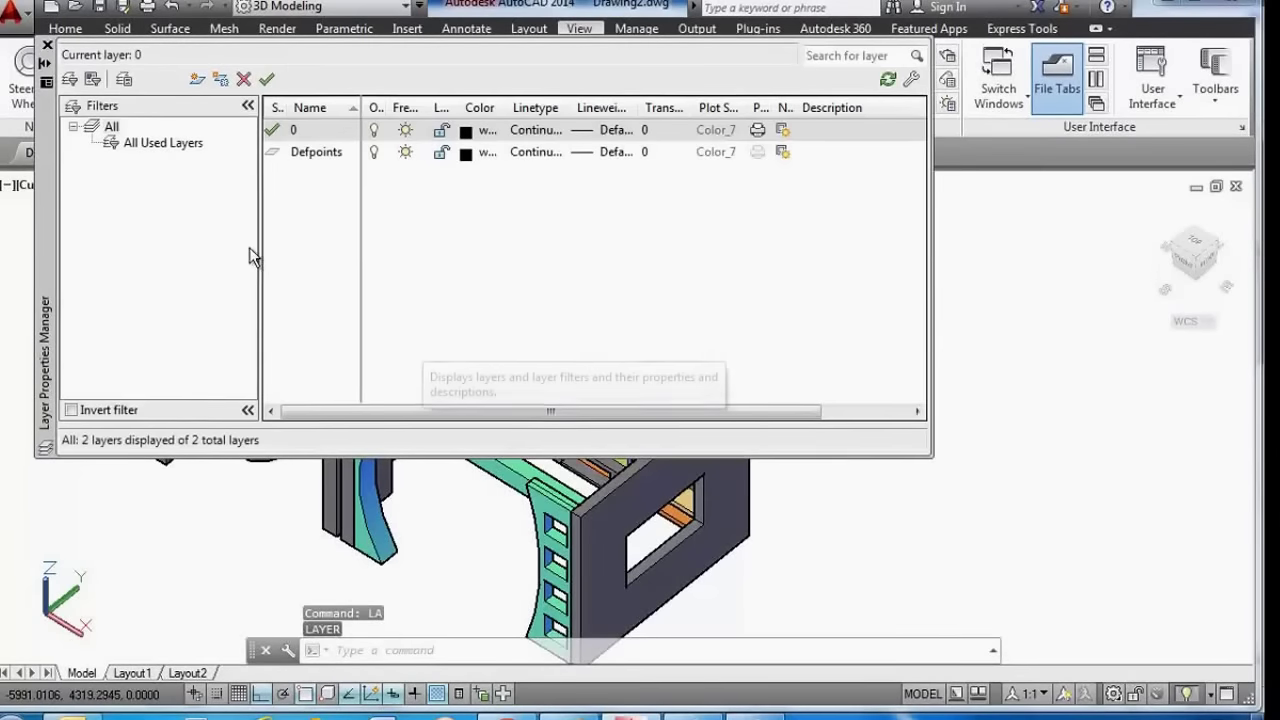
{"action": "right_click", "coordinate": [183, 220]}
{"action": "right_click", "coordinate": [306, 208]}
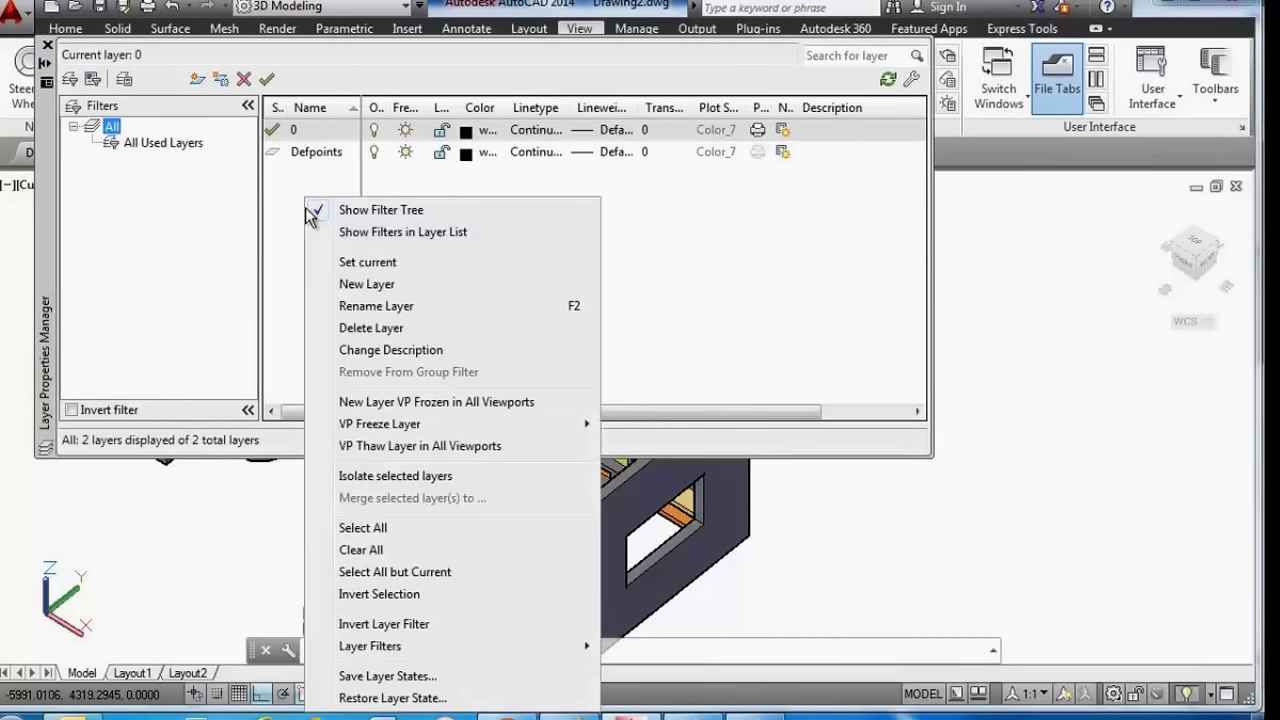
{"action": "left_click", "coordinate": [380, 284]}
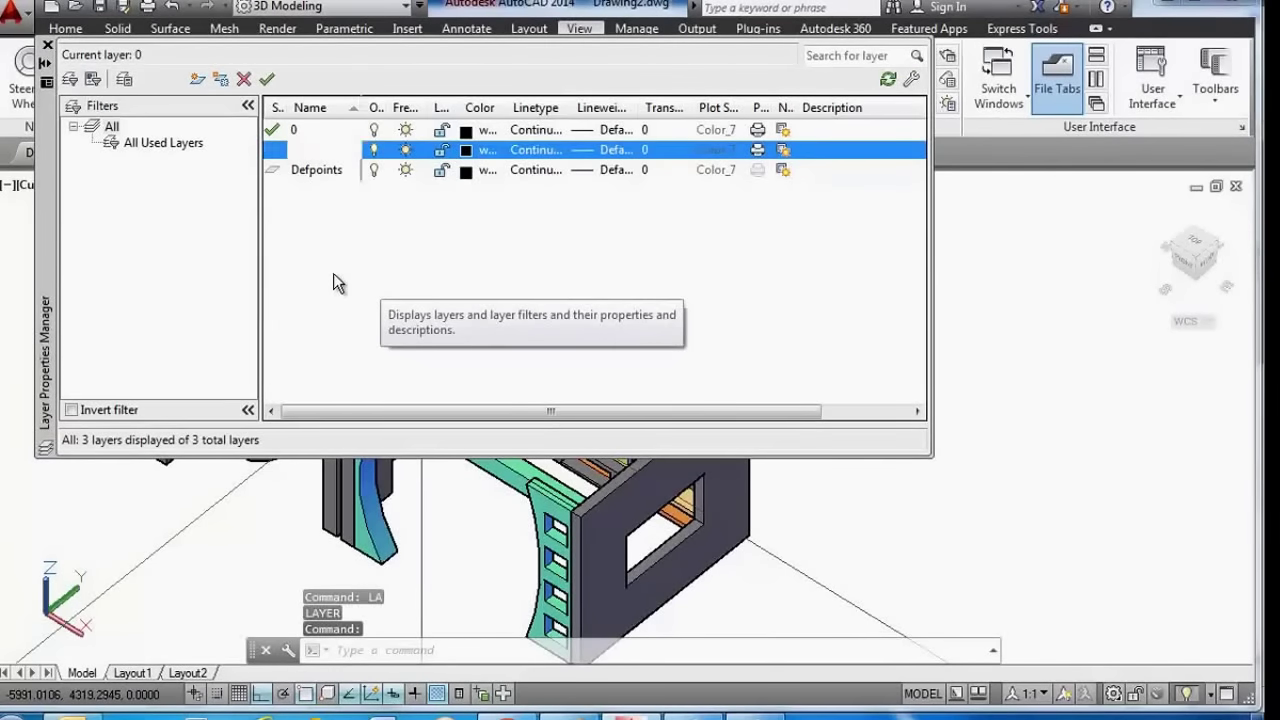
{"action": "double_click", "coordinate": [274, 149]}
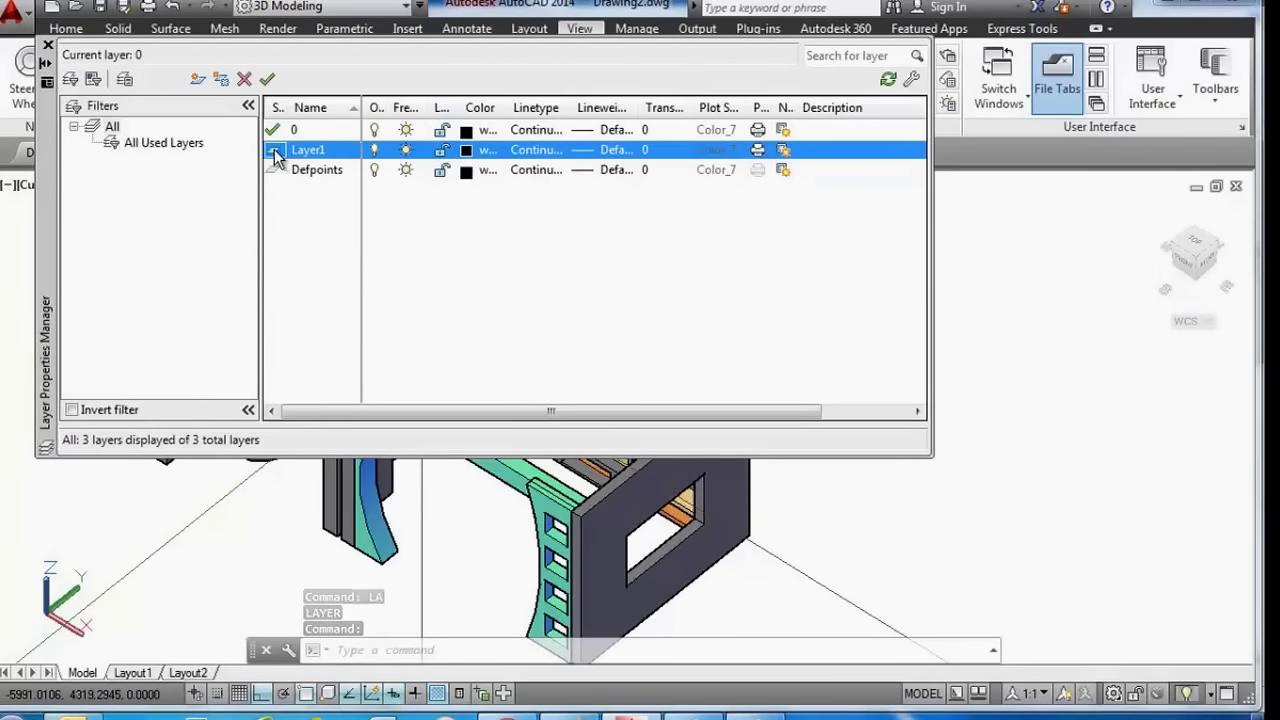
{"action": "left_click", "coordinate": [321, 135]}
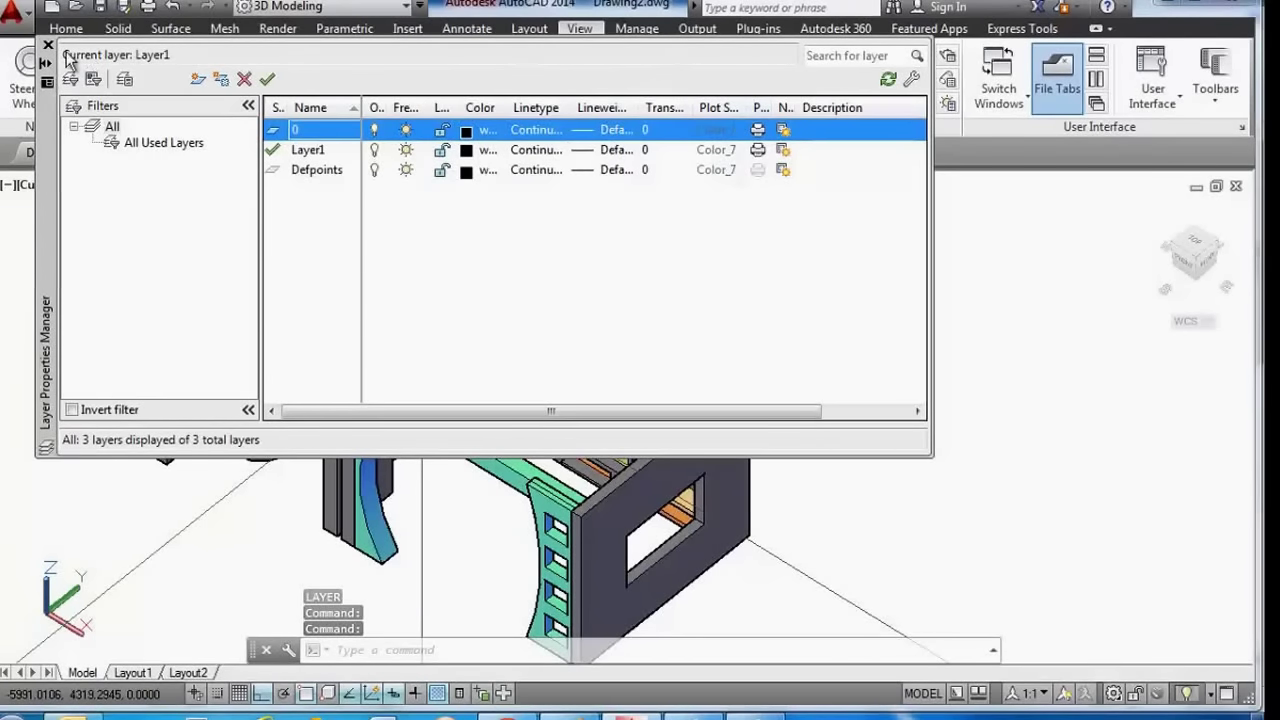
Put the two post solids on Layer1 through Quick Properties.
{"action": "left_click_drag", "start_coordinate": [49, 119], "coordinate": [540, 285]}
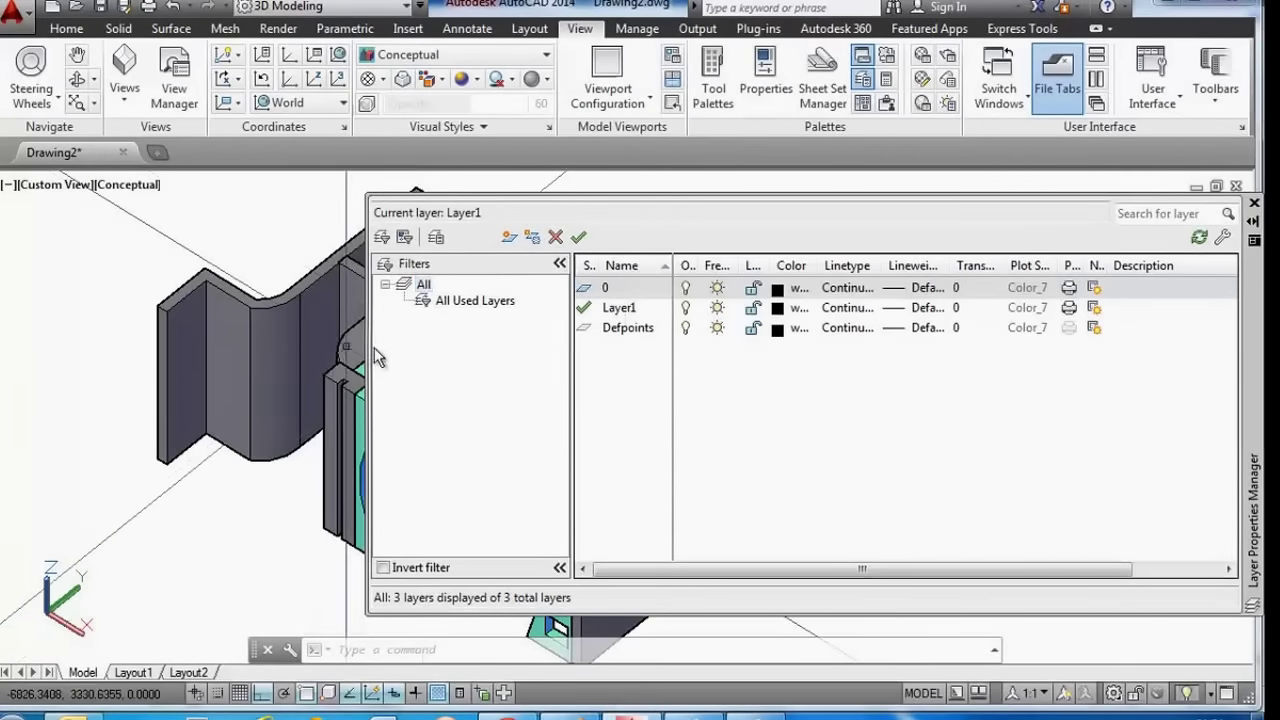
{"action": "left_click_drag", "start_coordinate": [368, 350], "coordinate": [615, 350]}
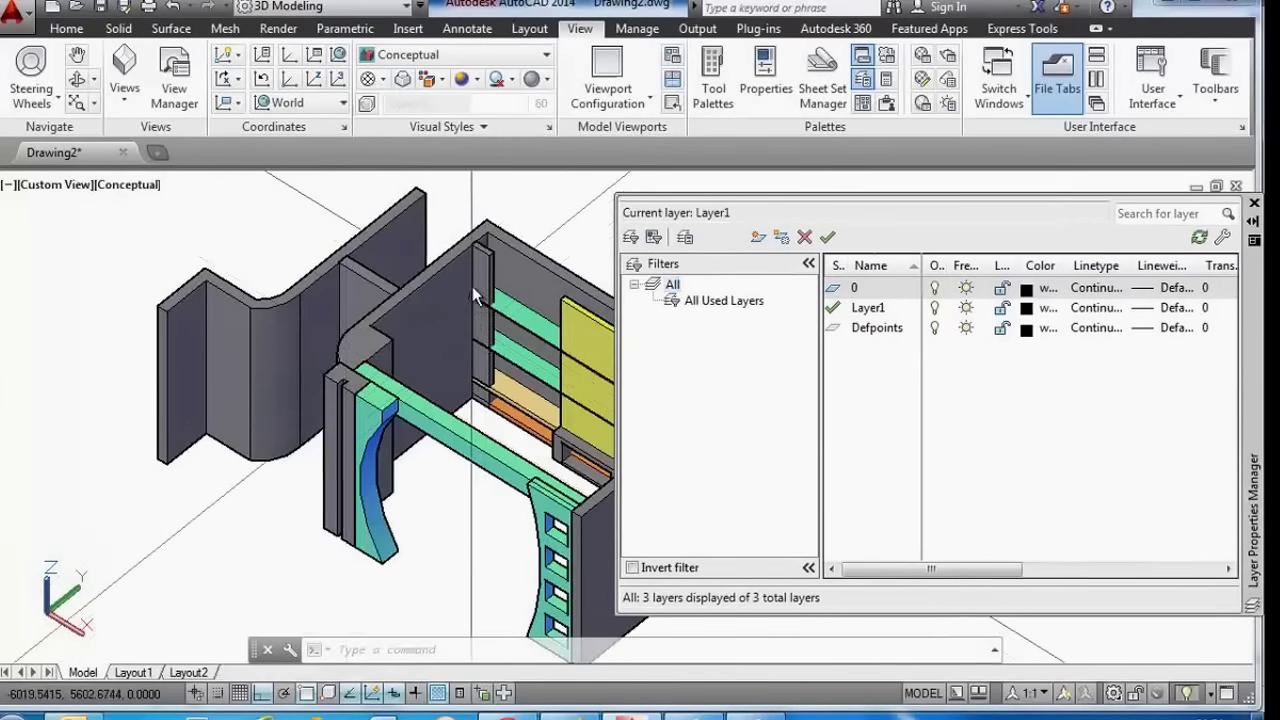
{"action": "scroll", "coordinate": [480, 330], "scroll_direction": "down", "scroll_amount": 3}
{"action": "scroll", "coordinate": [505, 365], "scroll_direction": "up", "scroll_amount": 5}
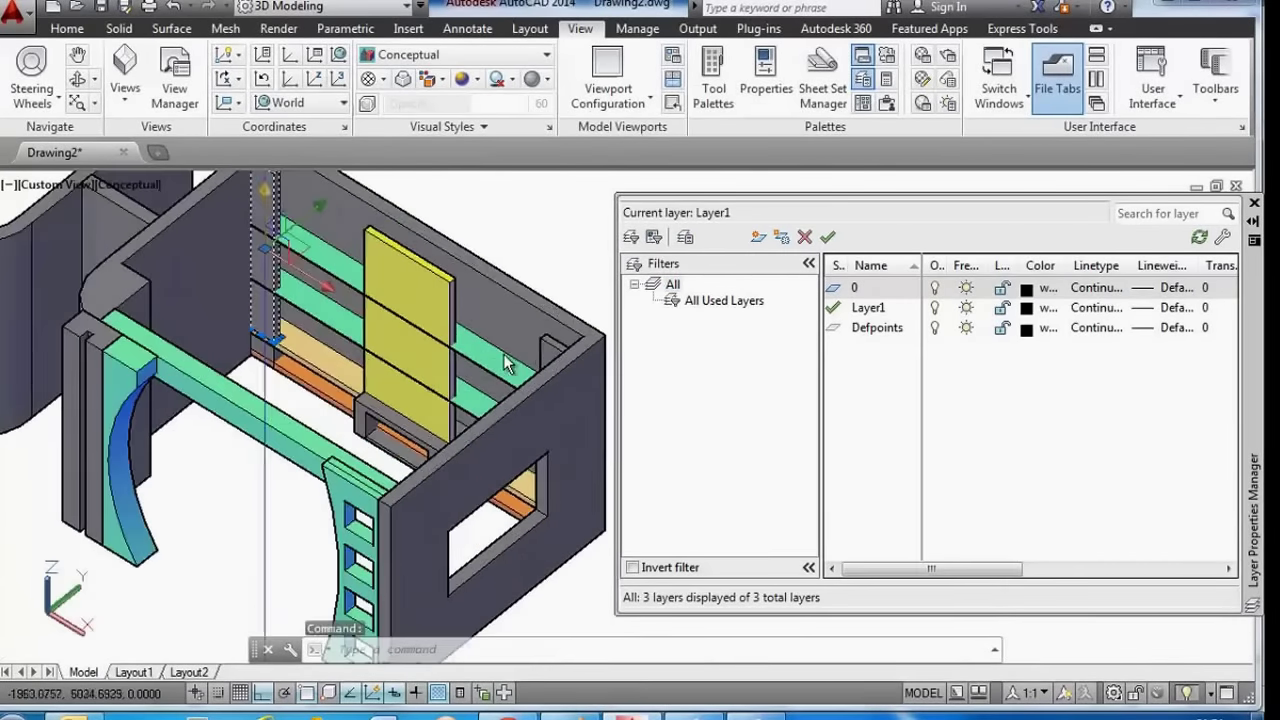
{"action": "left_click", "coordinate": [543, 348]}
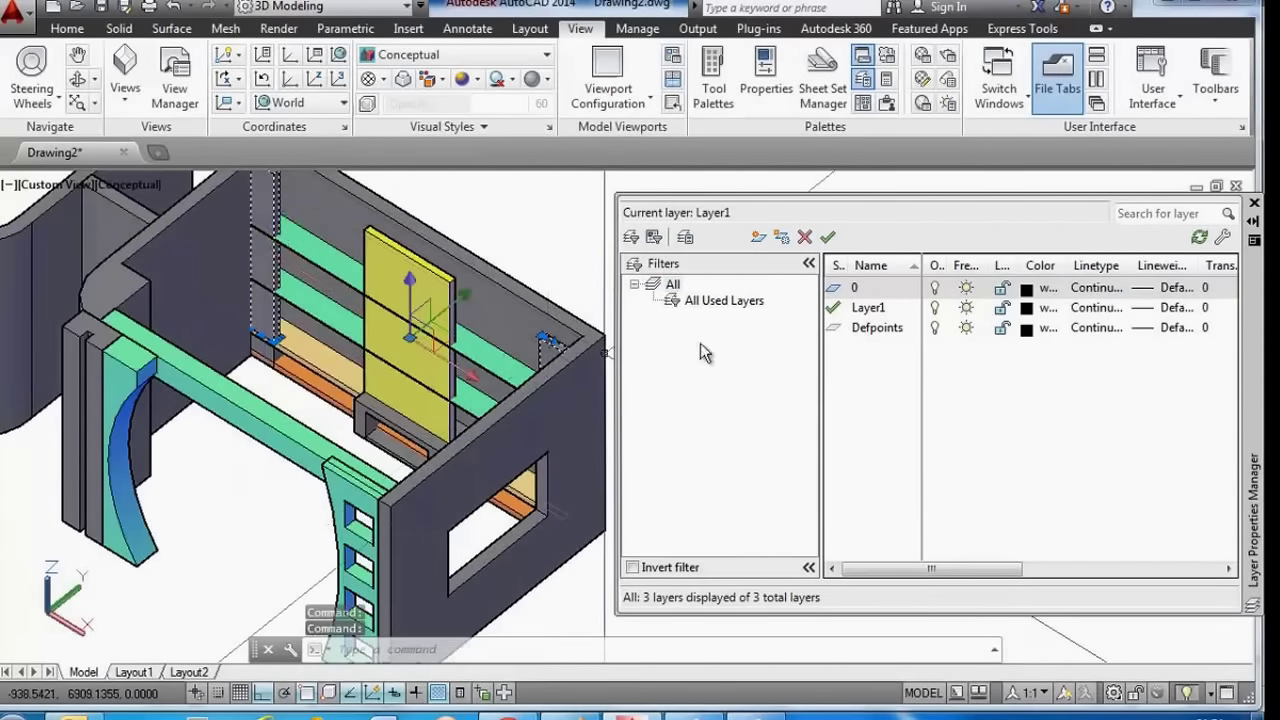
{"action": "right_click", "coordinate": [554, 277]}
{"action": "left_click", "coordinate": [642, 697]}
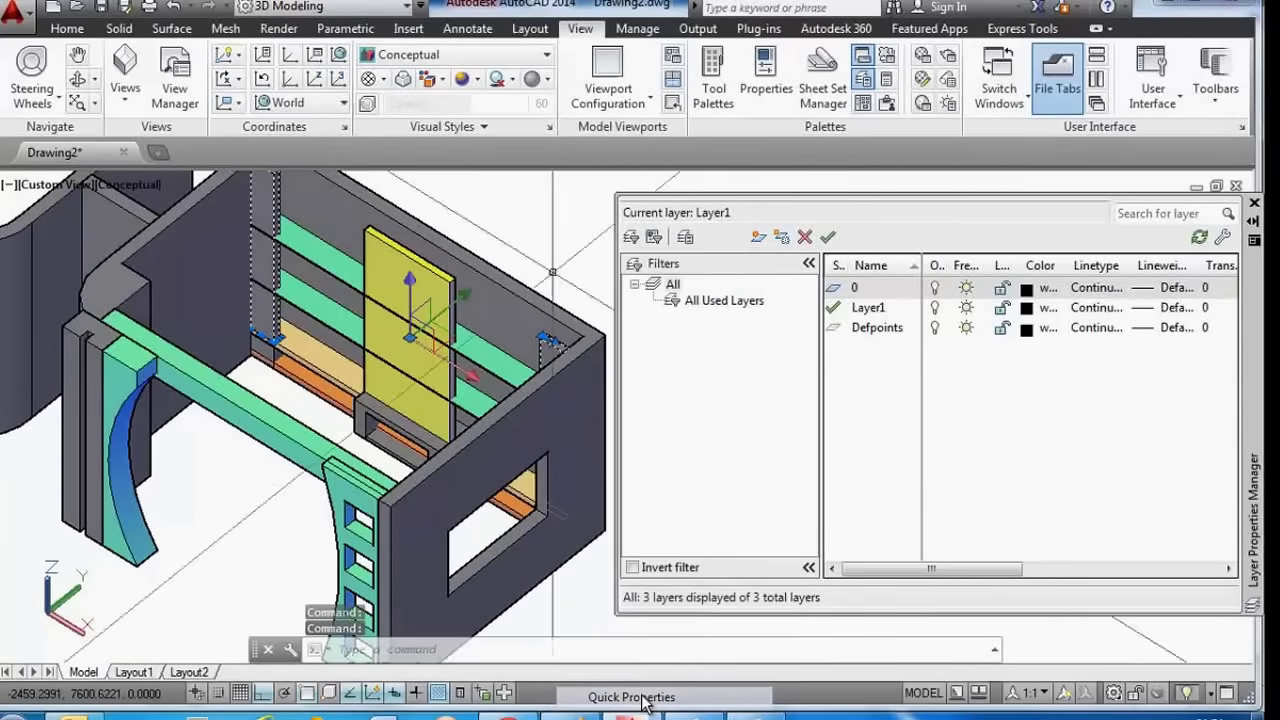
{"action": "left_click", "coordinate": [863, 598]}
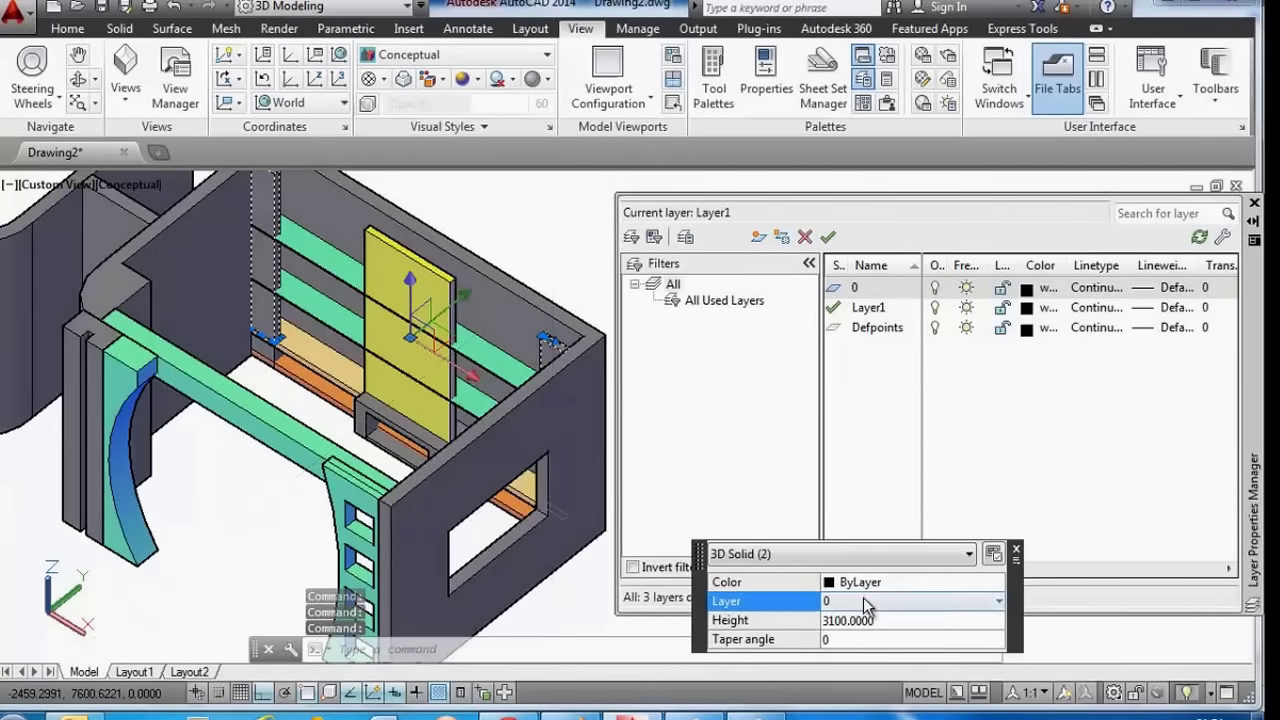
{"action": "left_click", "coordinate": [863, 598]}
{"action": "left_click", "coordinate": [869, 654]}
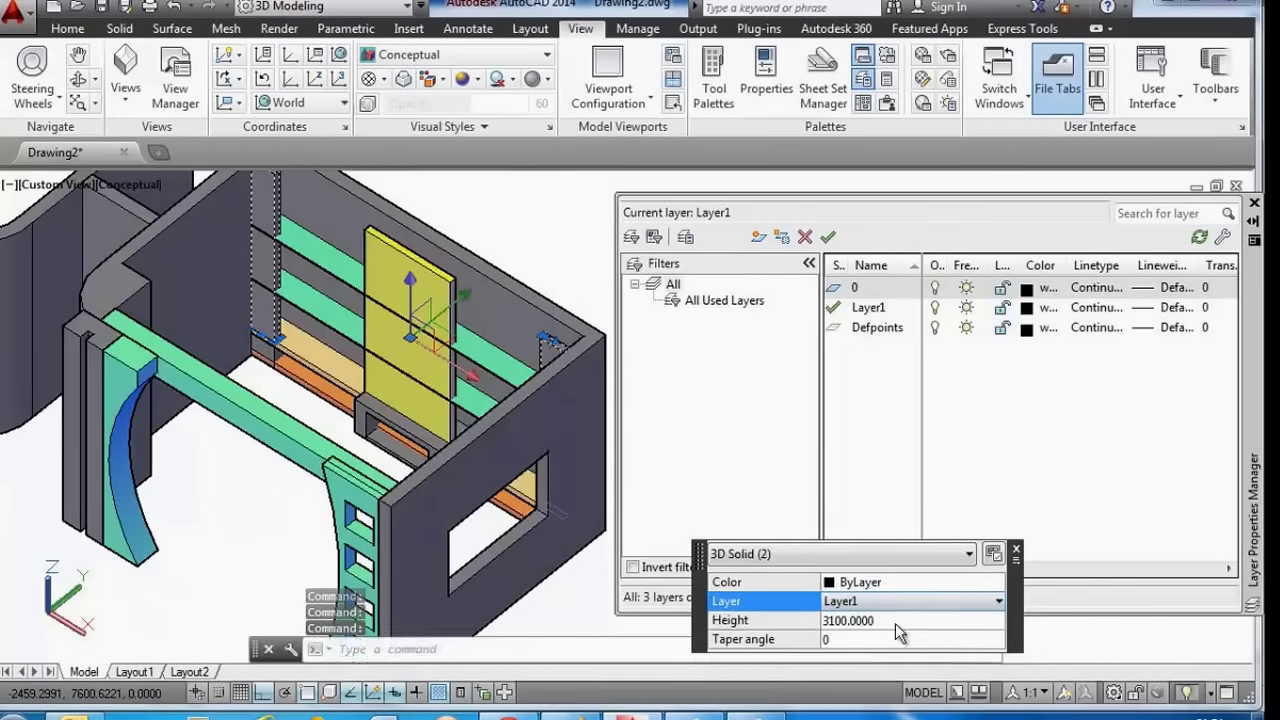
{"action": "left_click", "coordinate": [1016, 549]}
{"action": "key", "text": "Escape"}
Freeze layer 0, dismissing the rename warning, so only the posts stay visible.
{"action": "left_click", "coordinate": [866, 290]}
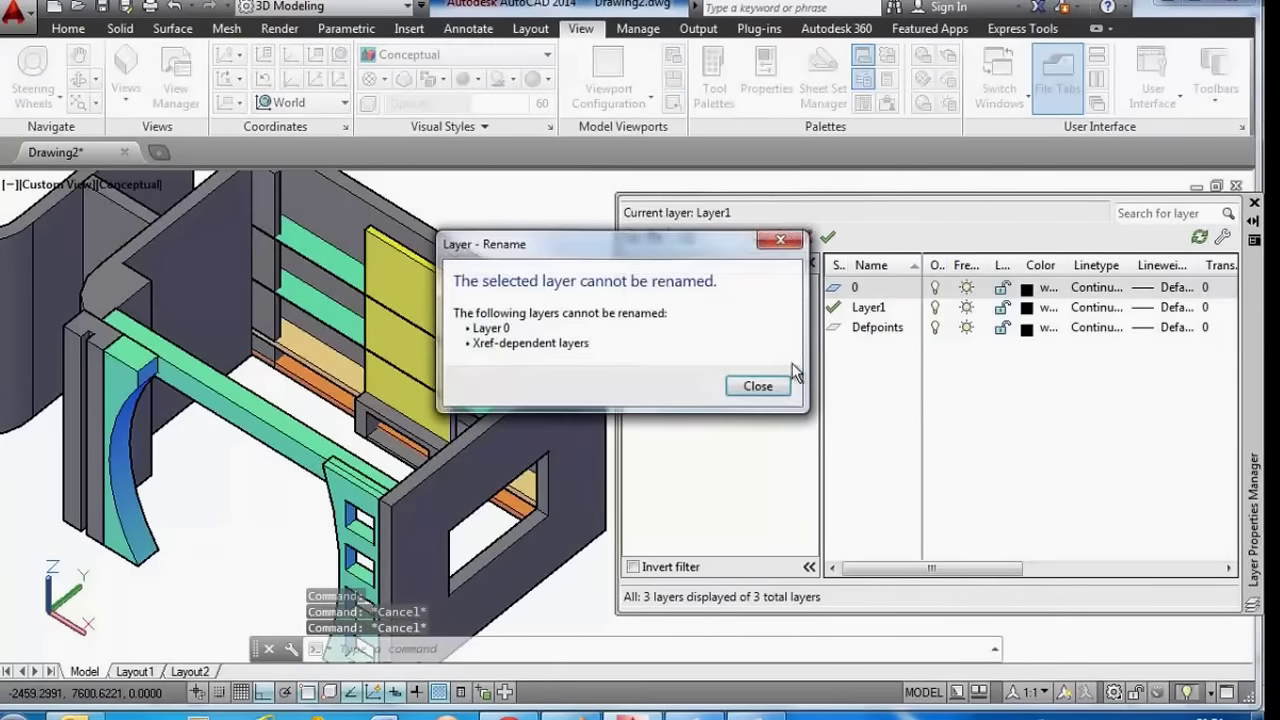
{"action": "left_click", "coordinate": [760, 388]}
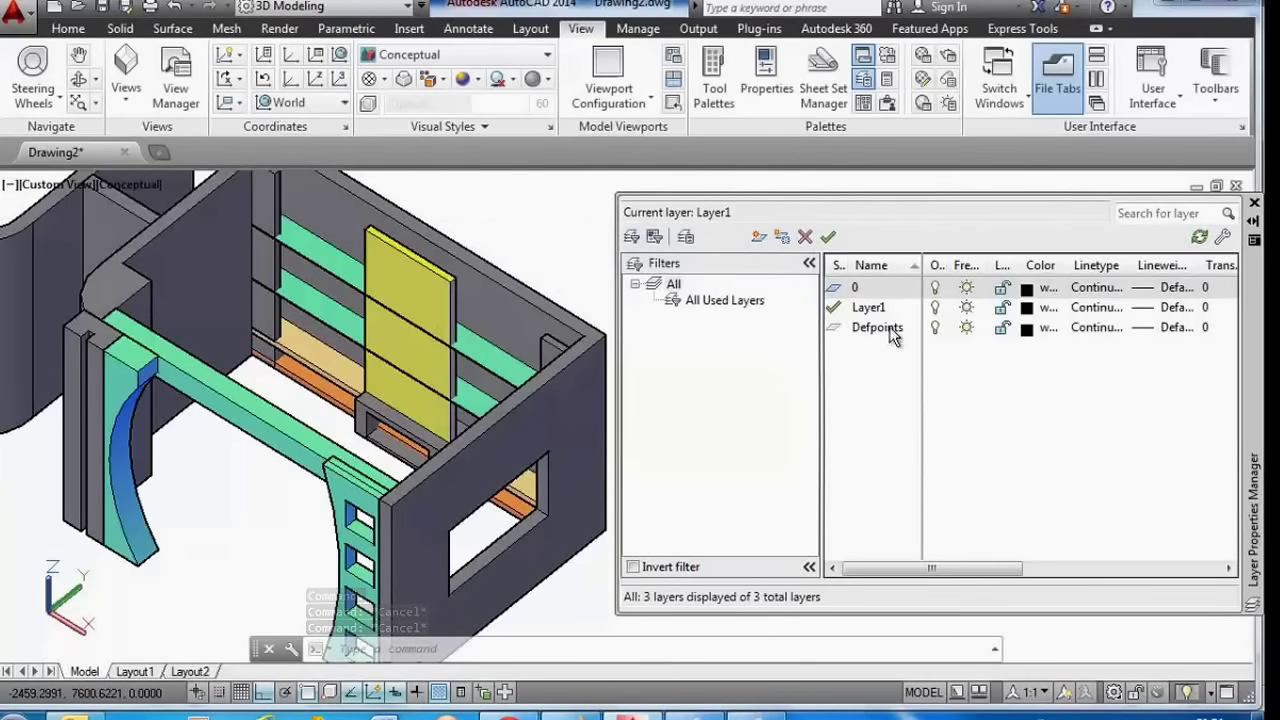
{"action": "left_click", "coordinate": [966, 287]}
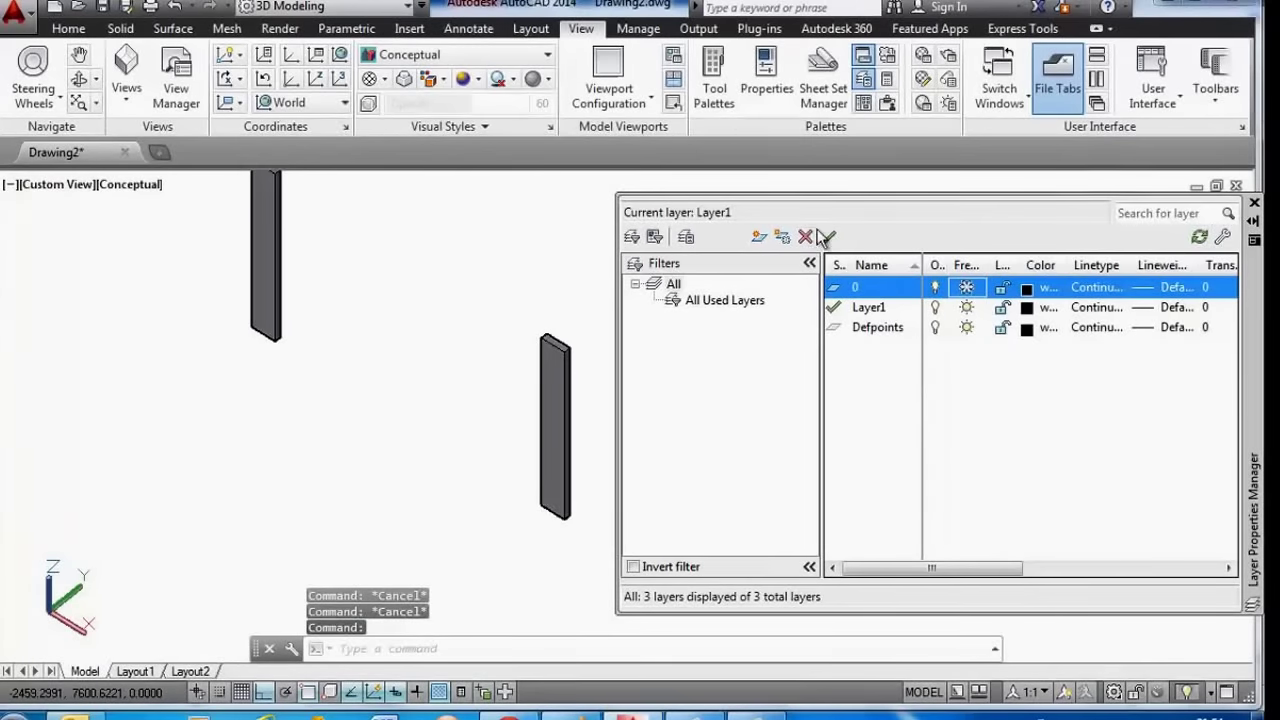
Align the UCS to the post's front face.
{"action": "left_click", "coordinate": [1255, 205]}
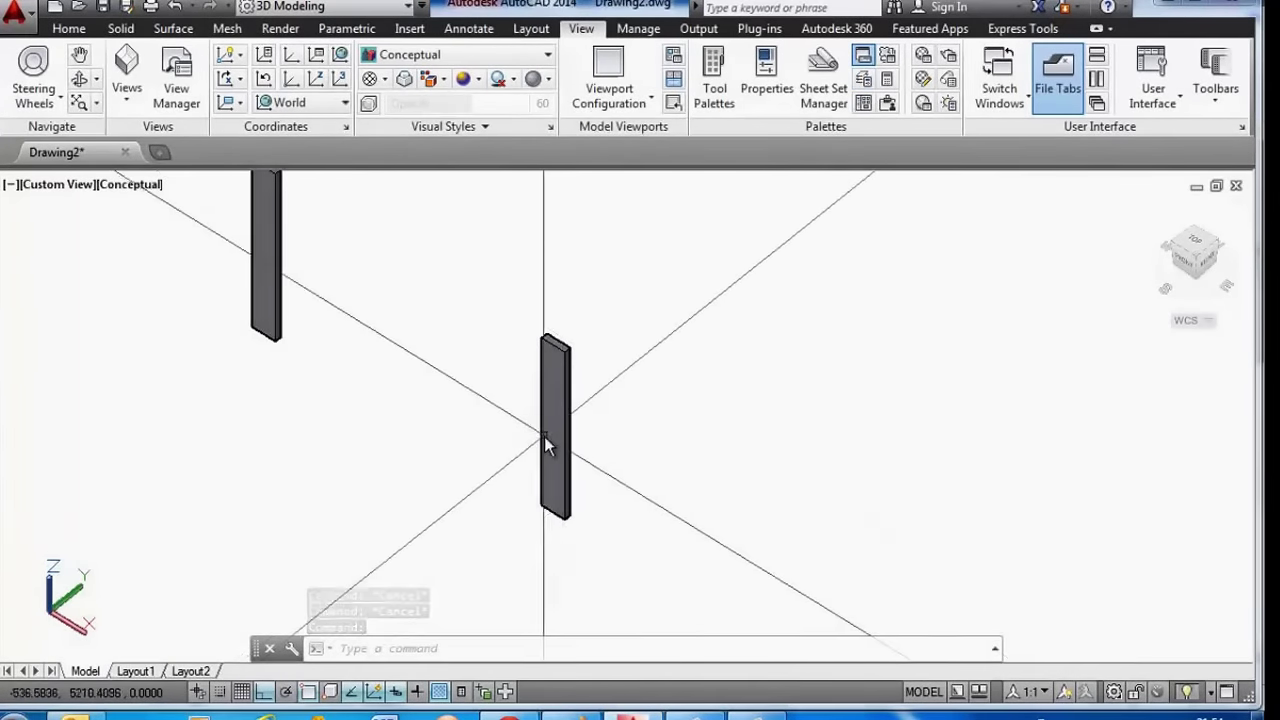
{"action": "scroll", "coordinate": [551, 443], "scroll_direction": "up", "scroll_amount": 5}
{"action": "type", "text": "ucs"}
{"action": "key", "text": "Return"}
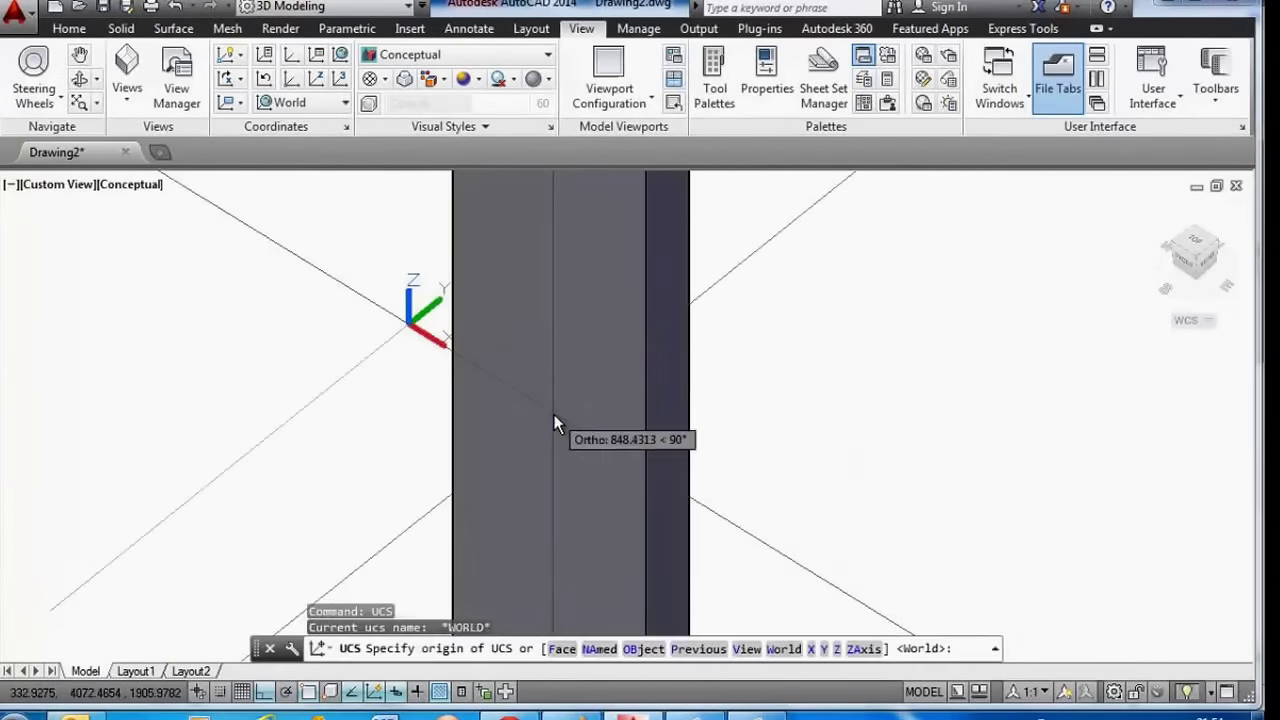
{"action": "type", "text": "f"}
{"action": "key", "text": "Return"}
{"action": "scroll", "coordinate": [560, 400], "scroll_direction": "up", "scroll_amount": 4}
{"action": "left_click", "coordinate": [561, 379]}
{"action": "key", "text": "Return"}
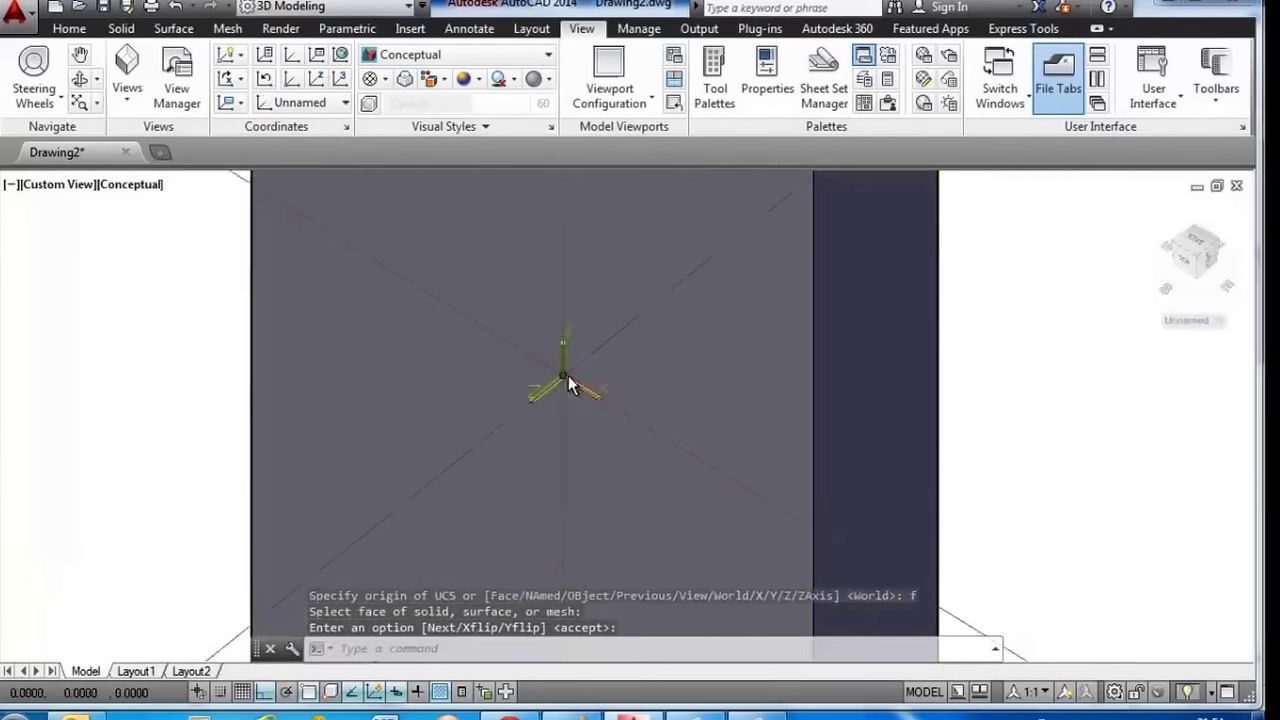
Show a plan view of the new UCS and check the reference photo.
{"action": "type", "text": "plan"}
{"action": "key", "text": "Return"}
{"action": "key", "text": "Return"}
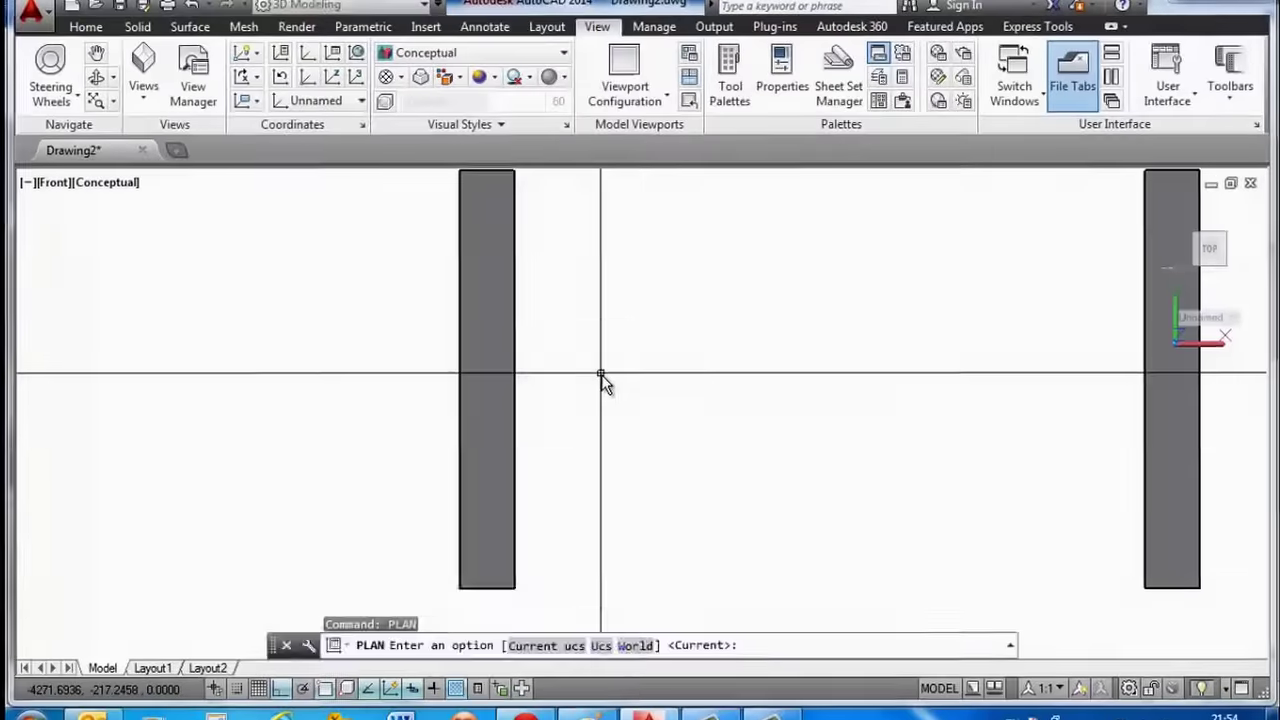
{"action": "scroll", "coordinate": [565, 357], "scroll_direction": "down", "scroll_amount": 2}
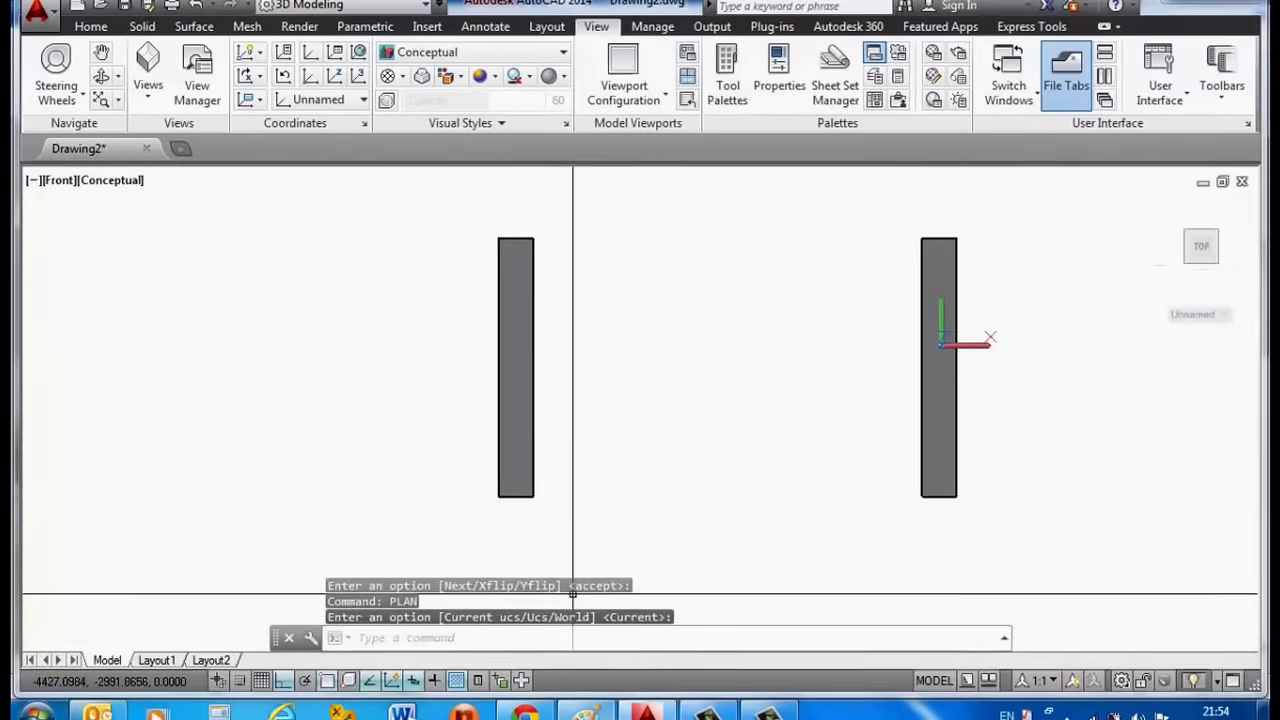
{"action": "left_click", "coordinate": [580, 700]}
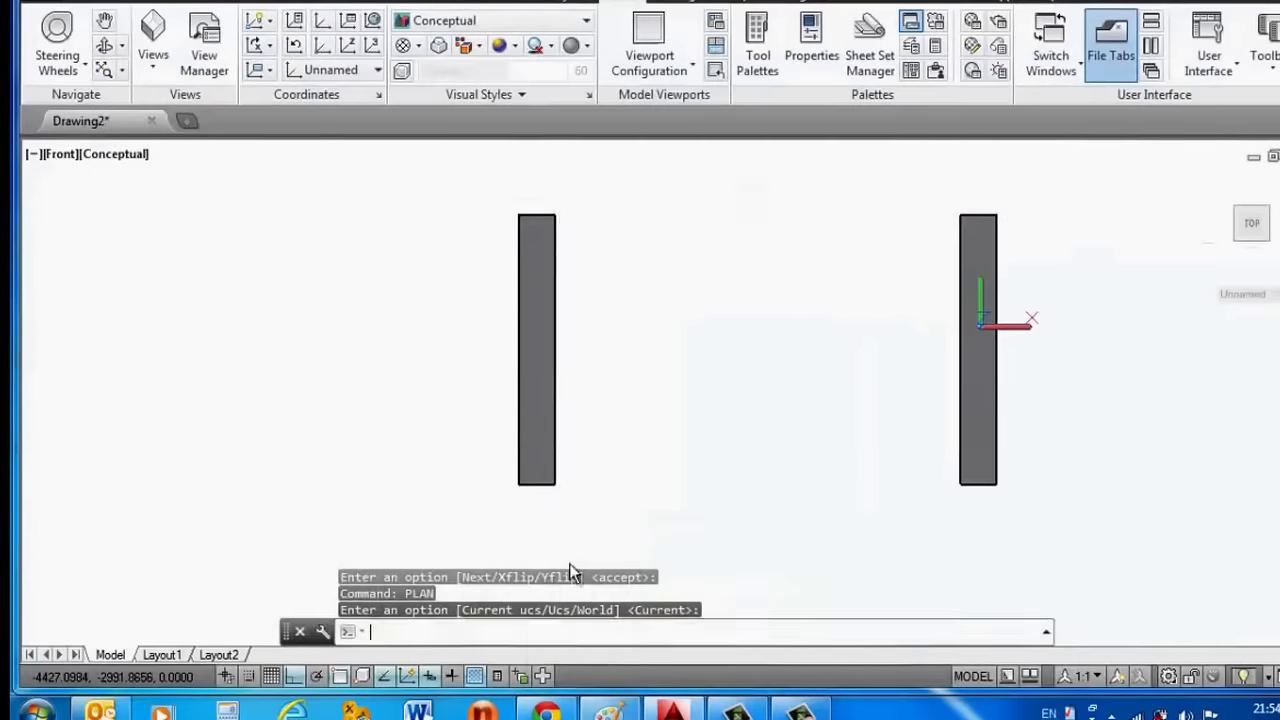
{"action": "scroll", "coordinate": [528, 222], "scroll_direction": "up", "scroll_amount": 3}
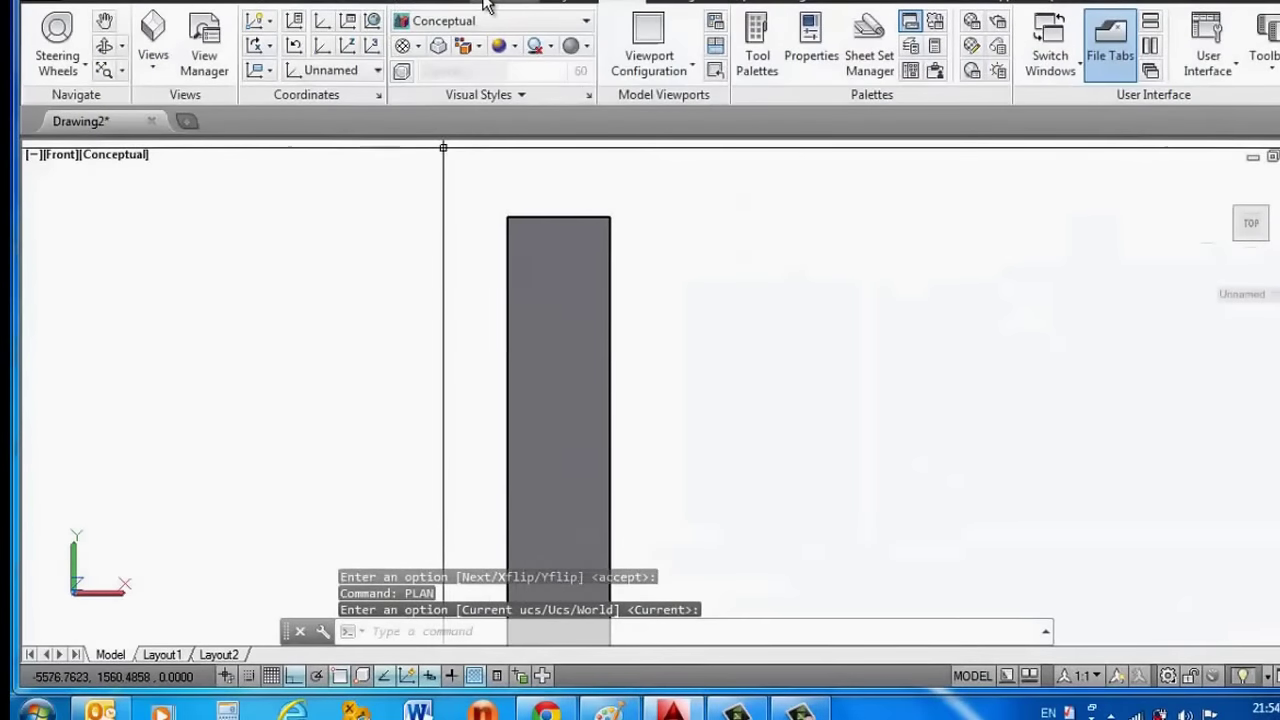
Add a 400 linear dimension between the post's top corners.
{"action": "left_click", "coordinate": [410, 55]}
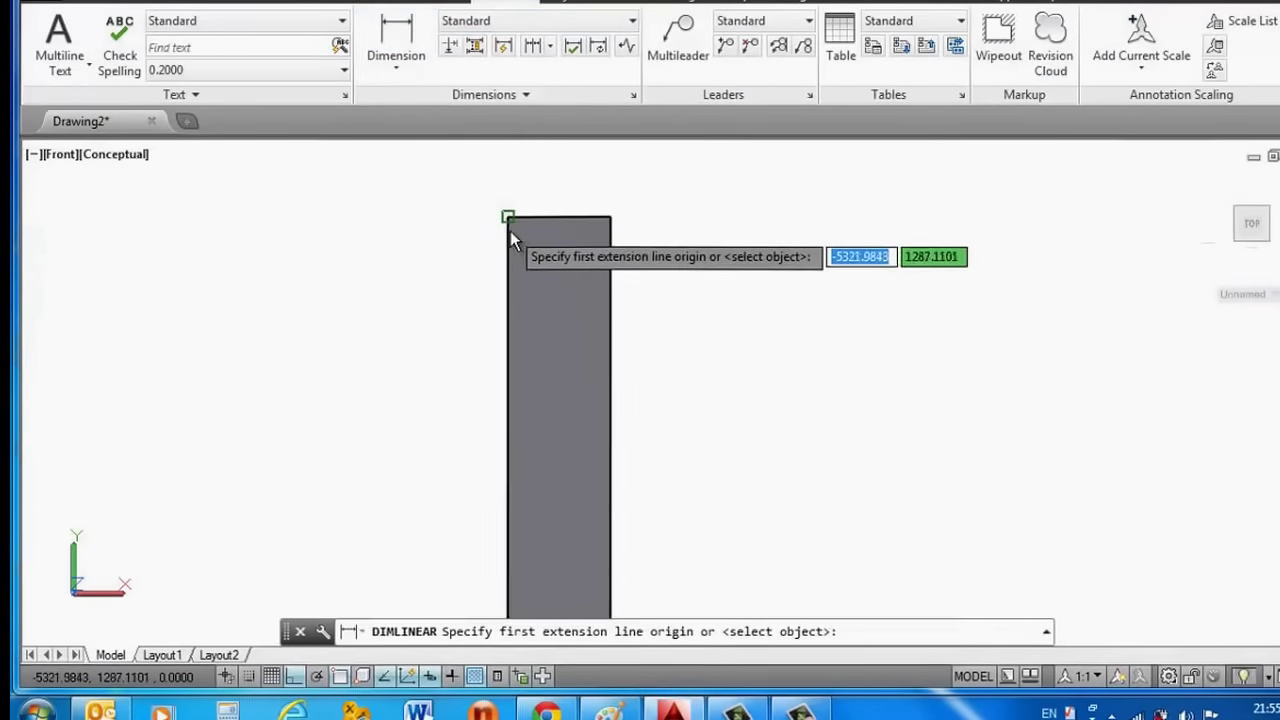
{"action": "left_click", "coordinate": [508, 217]}
{"action": "left_click", "coordinate": [609, 217]}
{"action": "scroll", "coordinate": [584, 220], "scroll_direction": "down", "scroll_amount": 2}
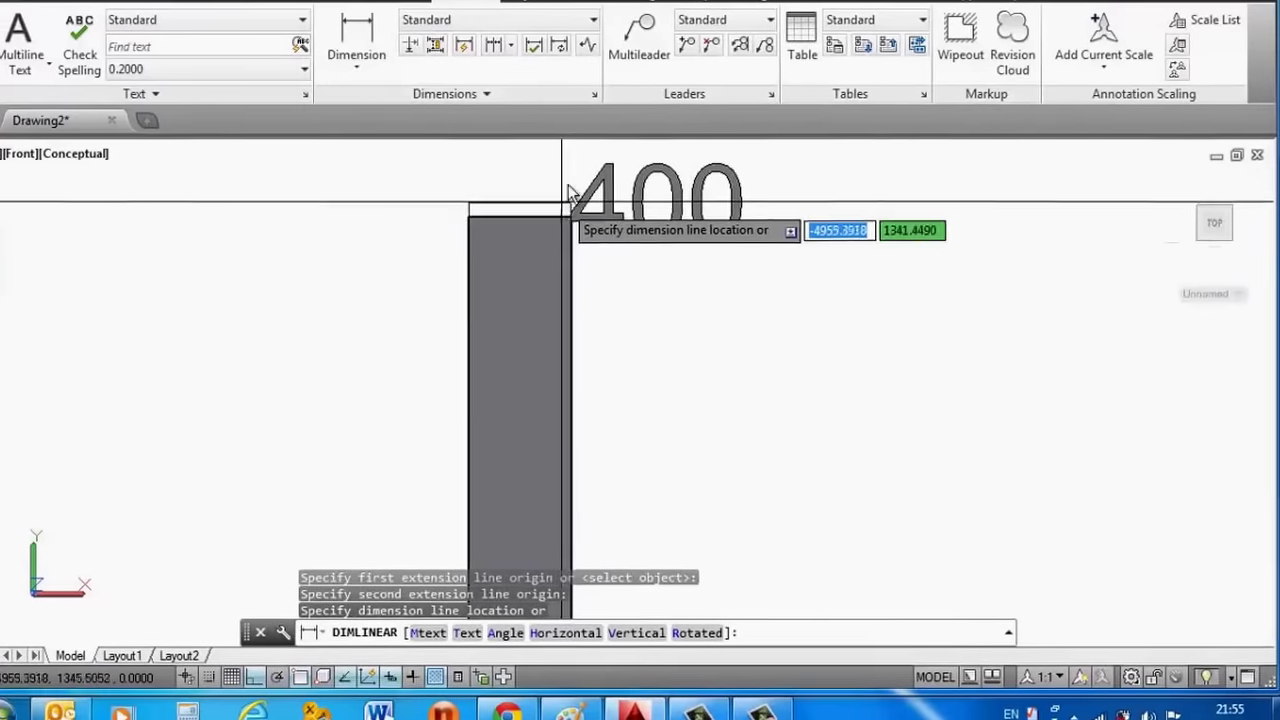
{"action": "scroll", "coordinate": [557, 237], "scroll_direction": "down", "scroll_amount": 2}
{"action": "left_click", "coordinate": [557, 235]}
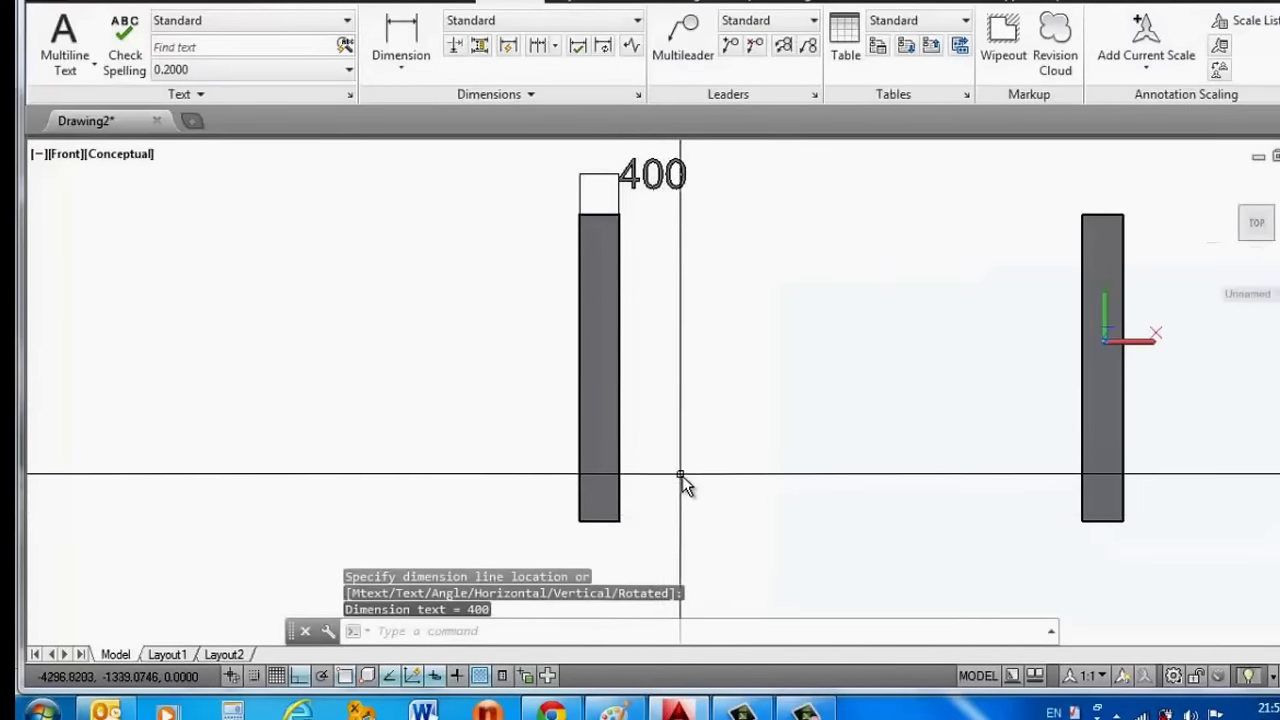
Draw a 250 by 300 rectangle near the post base.
{"action": "type", "text": "rec"}
{"action": "key", "text": "Return"}
{"action": "left_click", "coordinate": [685, 512]}
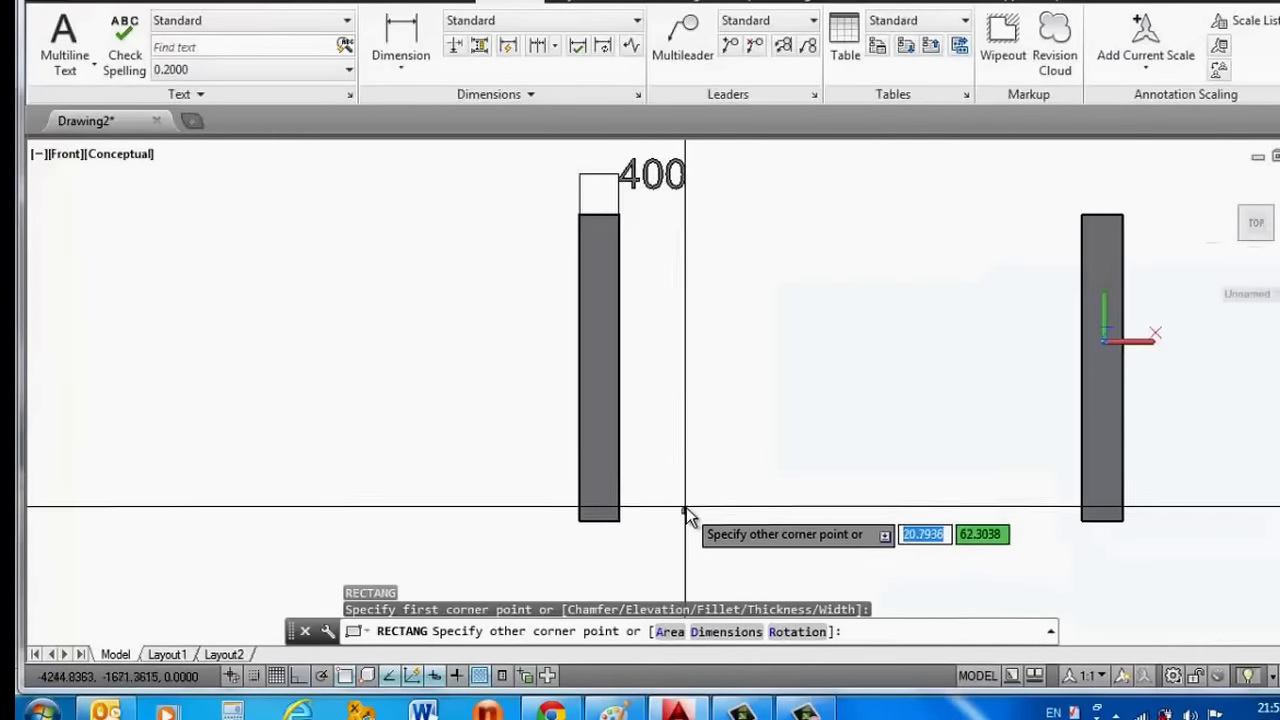
{"action": "type", "text": "@25"}
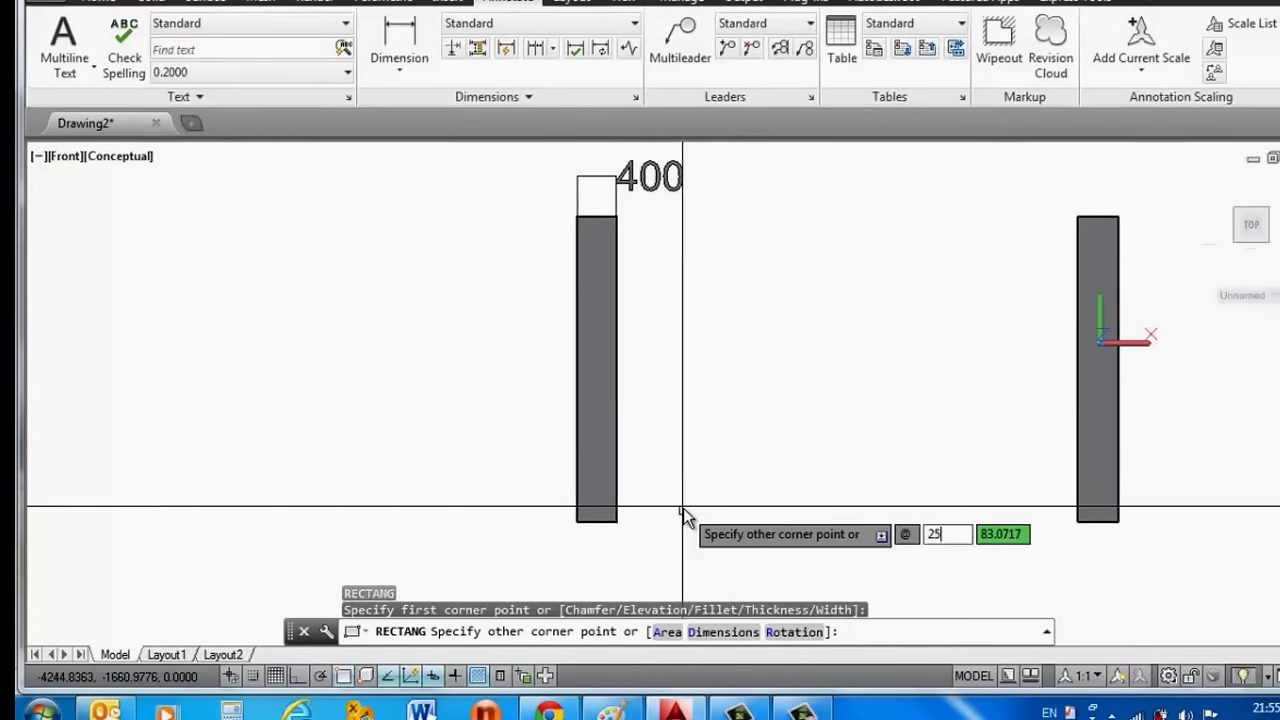
{"action": "type", "text": "0"}
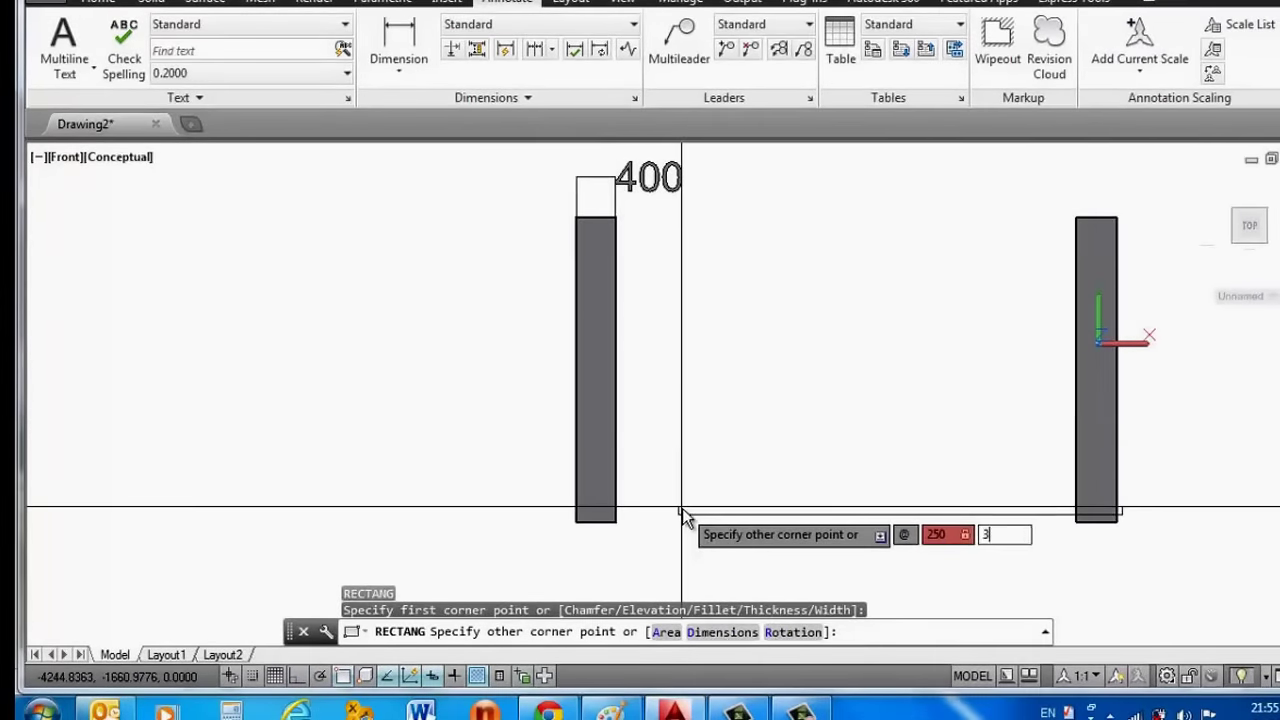
{"action": "key", "text": "Return"}
Move the rectangle into the bottom of the left post.
{"action": "scroll", "coordinate": [682, 508], "scroll_direction": "up", "scroll_amount": 2}
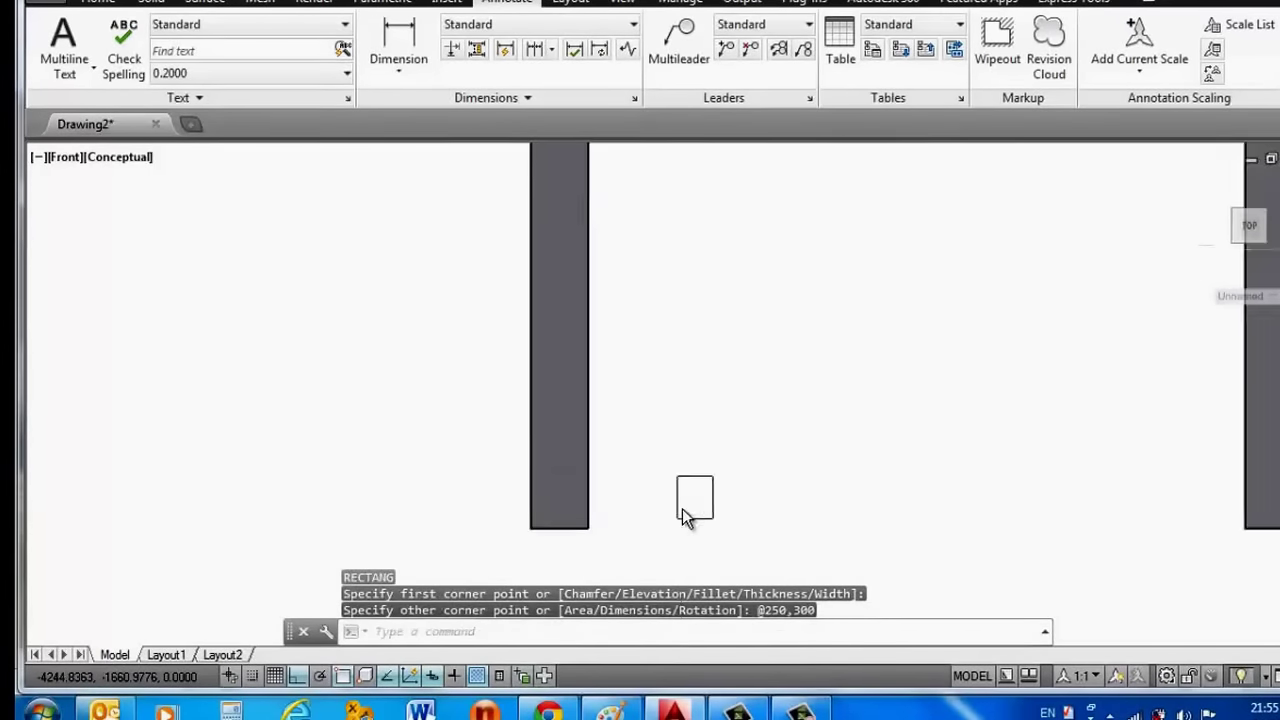
{"action": "scroll", "coordinate": [682, 508], "scroll_direction": "up", "scroll_amount": 1}
{"action": "type", "text": "m"}
{"action": "key", "text": "Return"}
{"action": "left_click", "coordinate": [690, 524]}
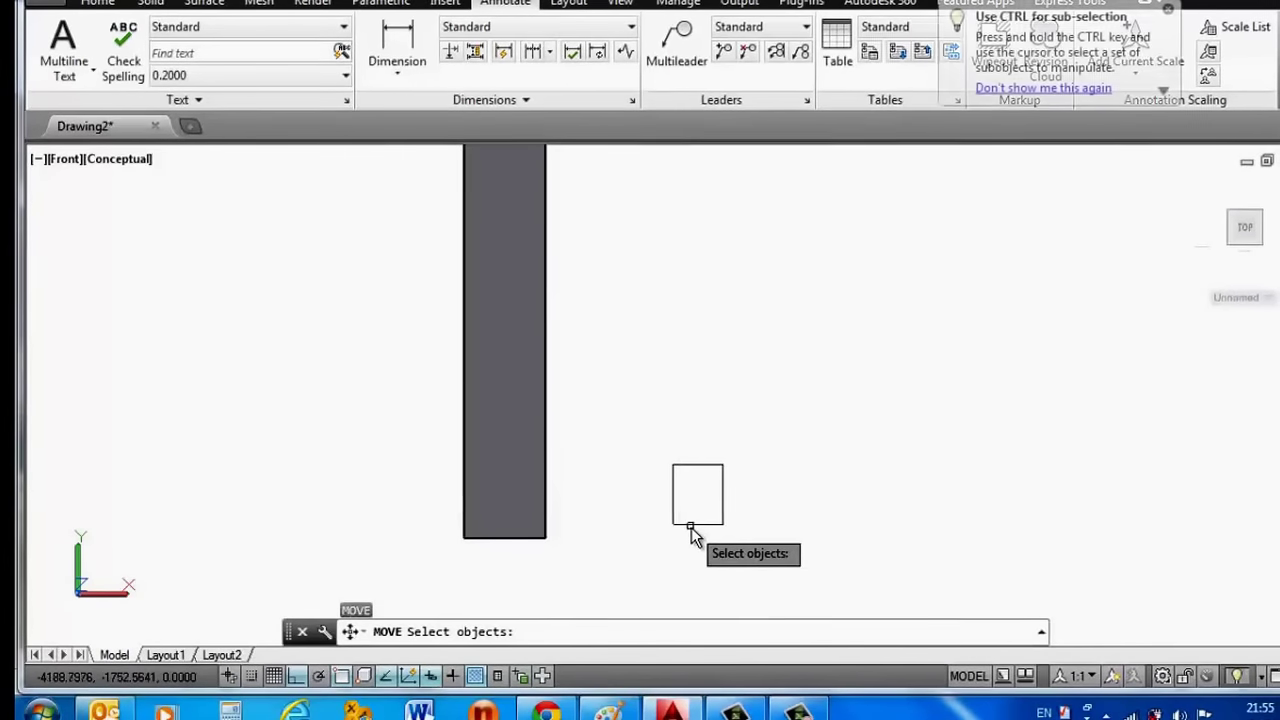
{"action": "key", "text": "Return"}
{"action": "left_click", "coordinate": [699, 522]}
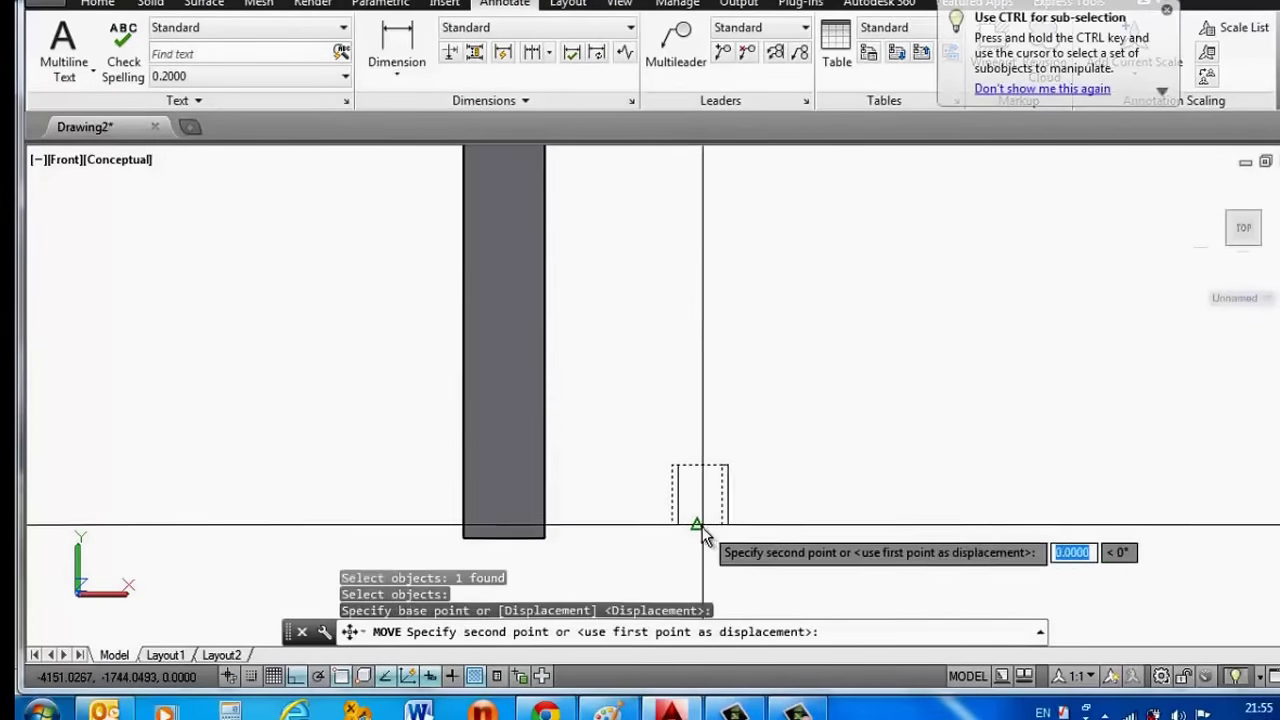
{"action": "left_click", "coordinate": [504, 543]}
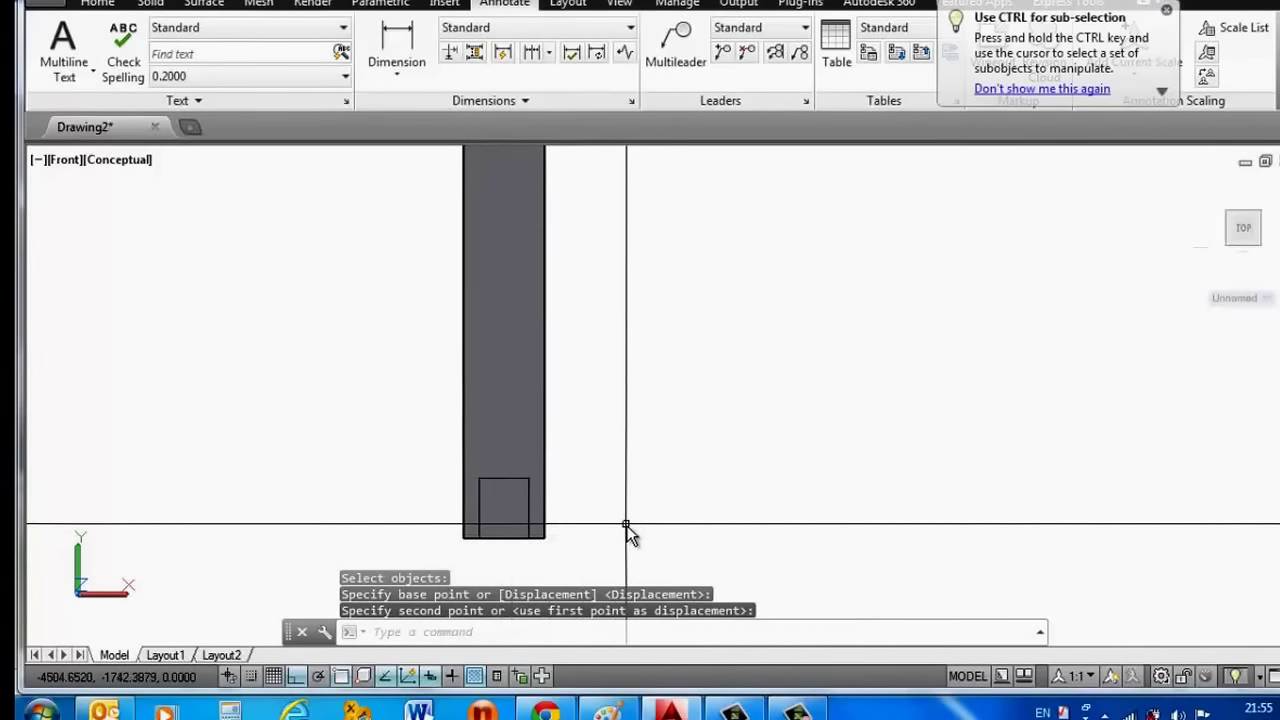
Raise the rectangle 500 units and compare it with the reference photo.
{"action": "key", "text": "Return"}
{"action": "type", "text": "pr"}
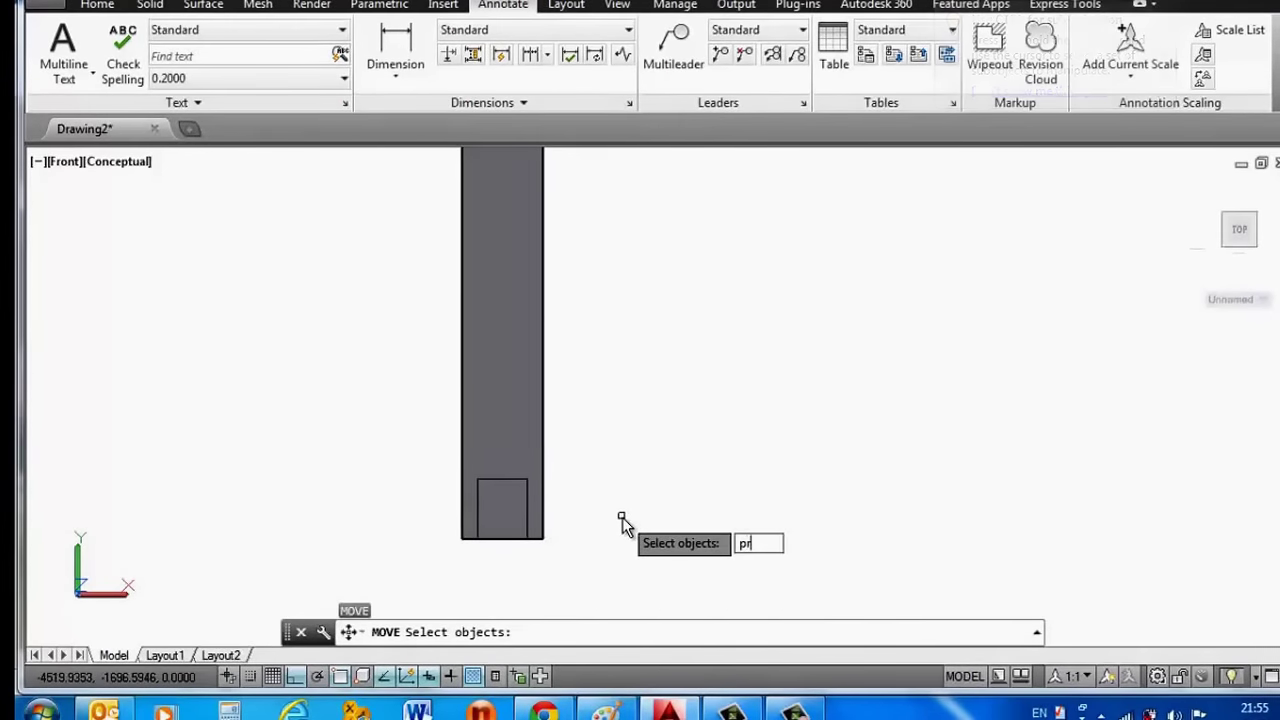
{"action": "key", "text": "Return"}
{"action": "key", "text": "Return"}
{"action": "left_click", "coordinate": [650, 497]}
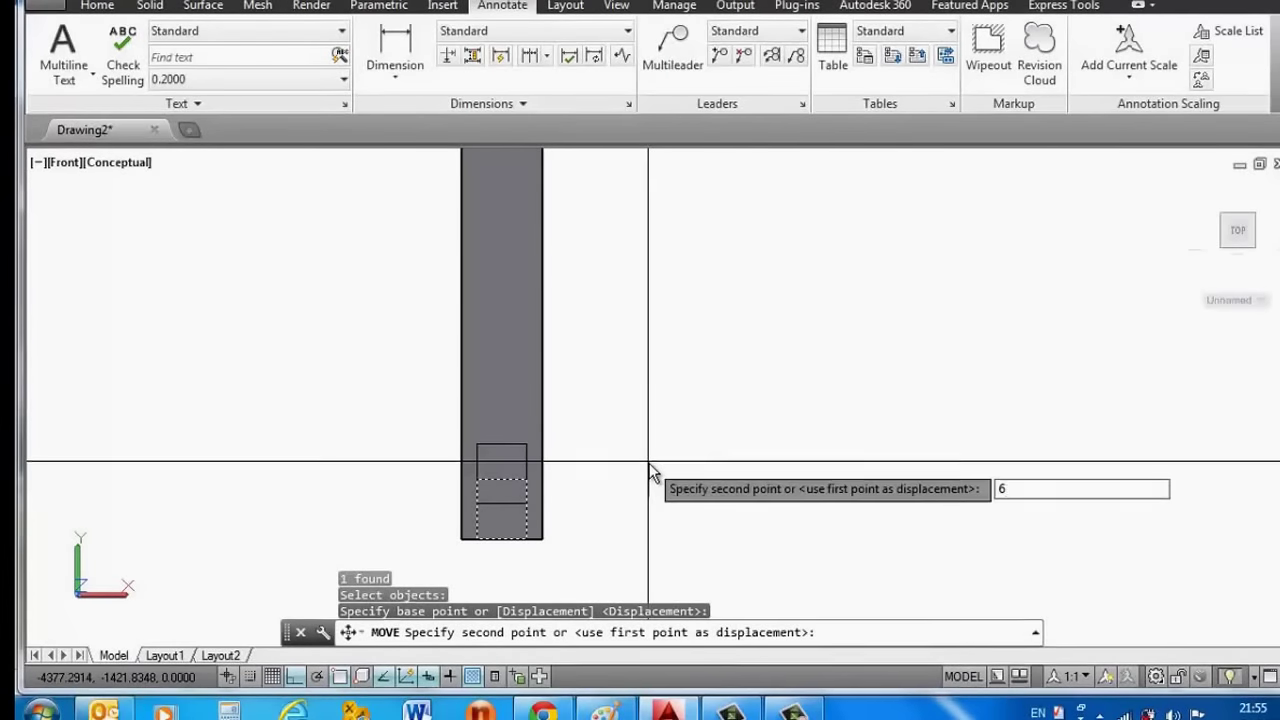
{"action": "type", "text": "500"}
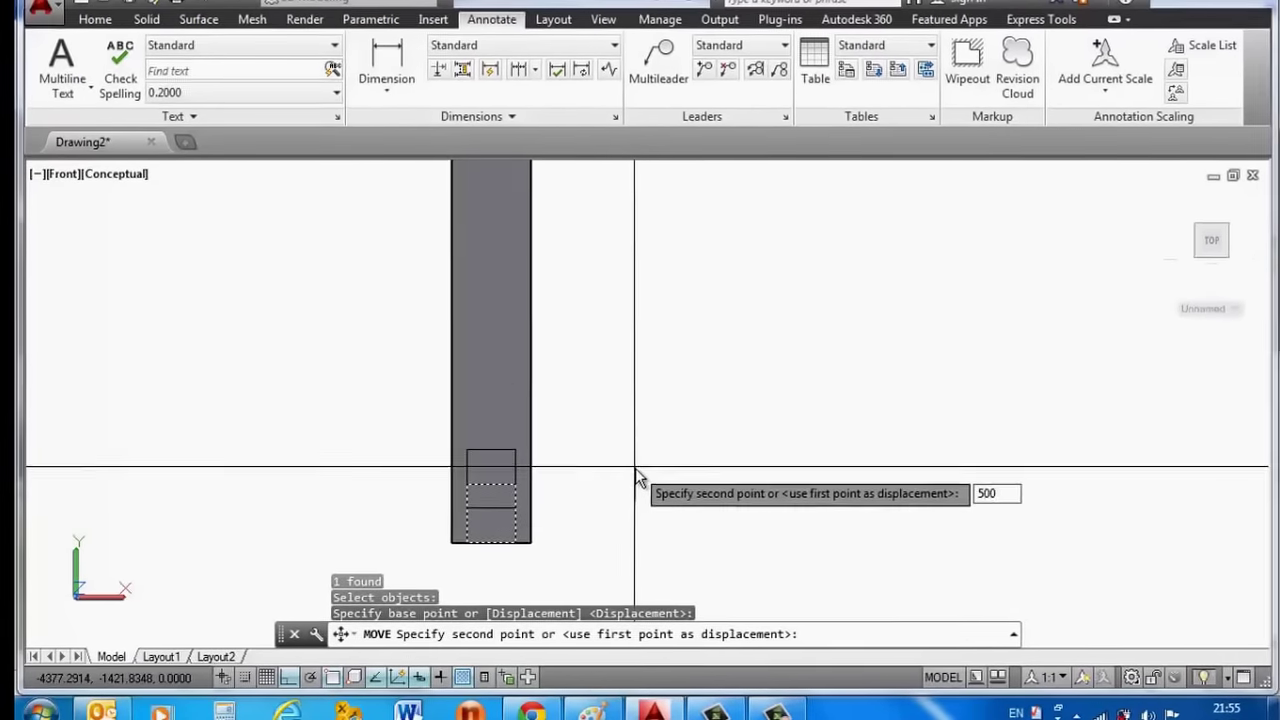
{"action": "key", "text": "Return"}
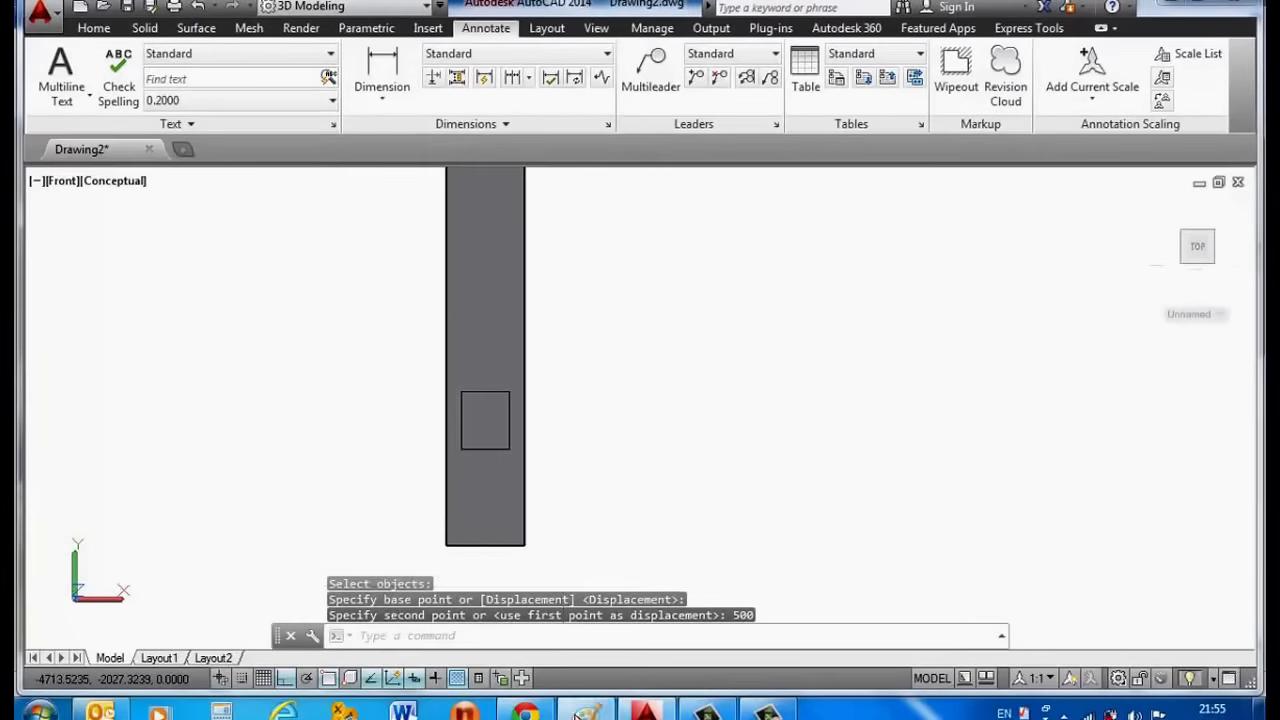
{"action": "left_click", "coordinate": [580, 712]}
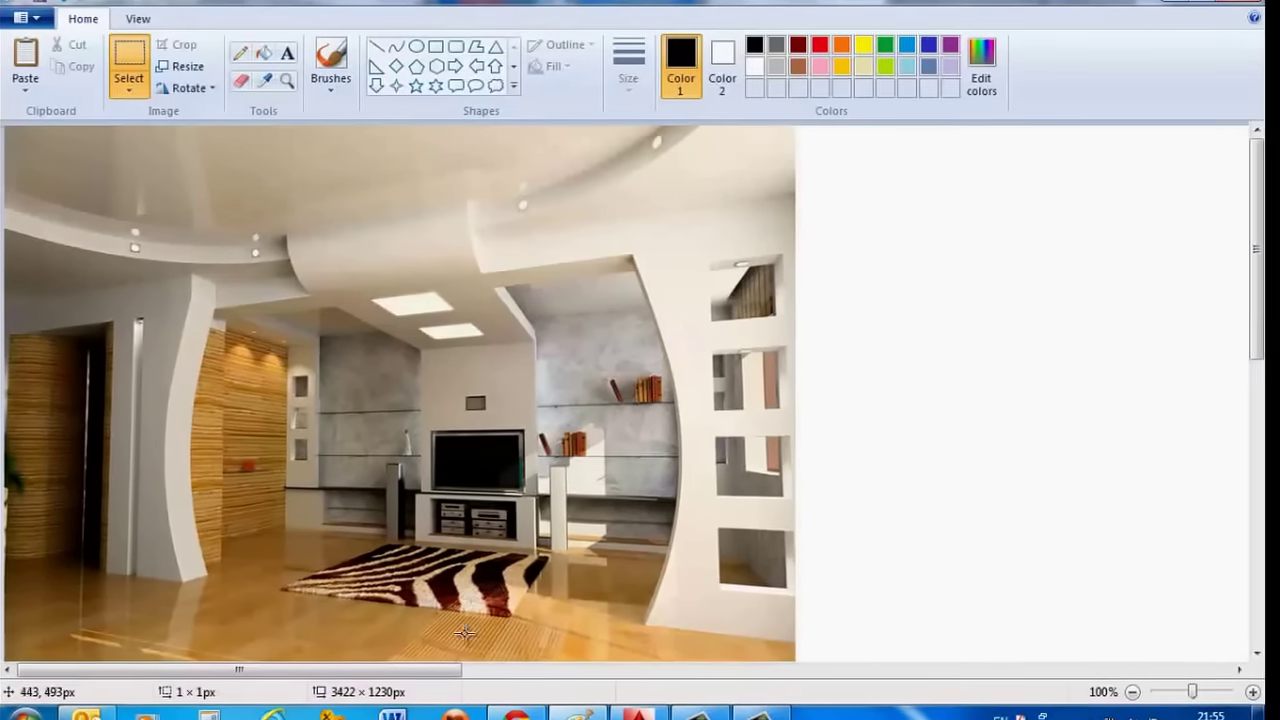
{"action": "mouse_move", "coordinate": [668, 711]}
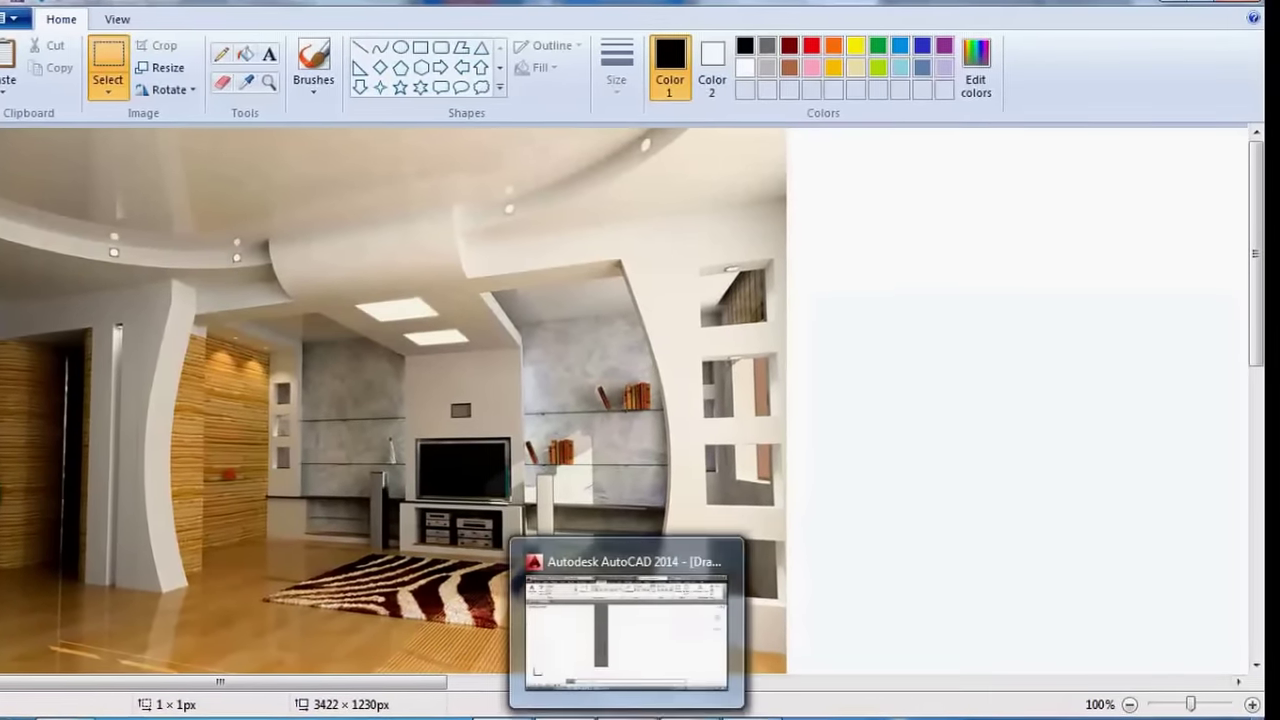
{"action": "left_click", "coordinate": [622, 709]}
{"action": "type", "text": "co"}
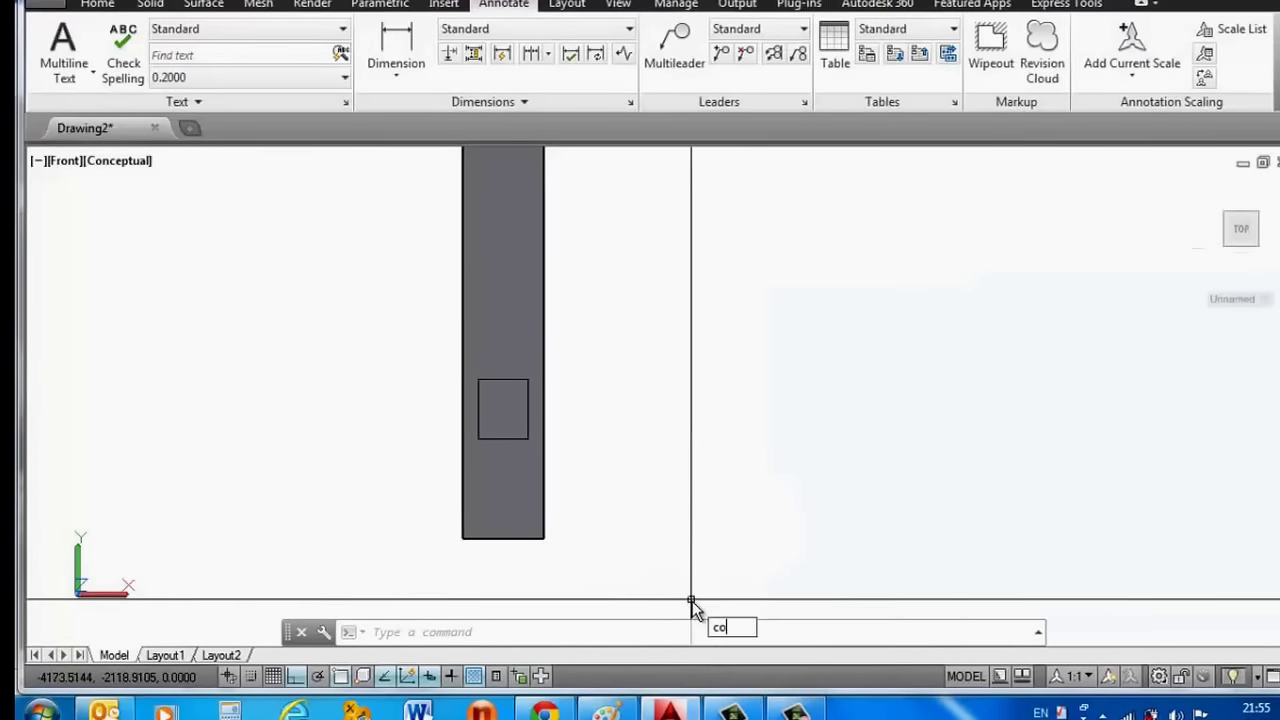
Copy the square on the left post 600 units straight up.
{"action": "type", "text": "py"}
{"action": "key", "text": "Return"}
{"action": "left_click", "coordinate": [406, 357]}
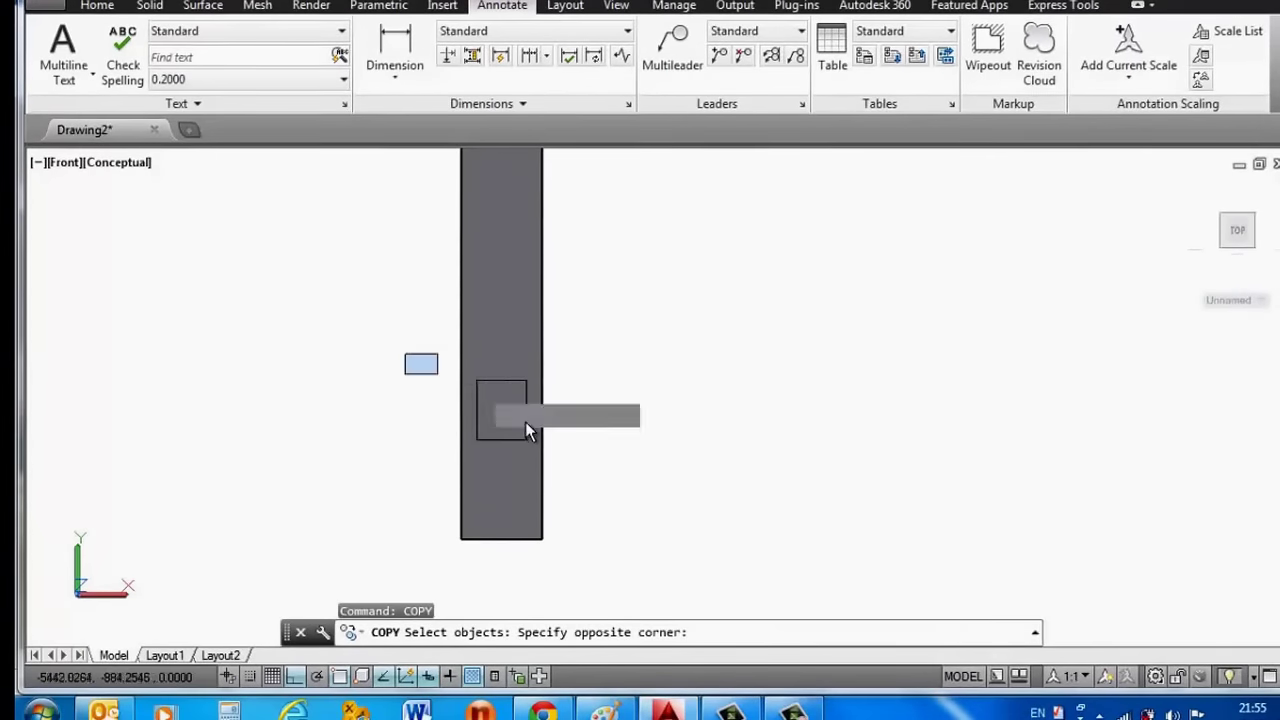
{"action": "left_click", "coordinate": [555, 460]}
{"action": "key", "text": "Return"}
{"action": "left_click", "coordinate": [657, 450]}
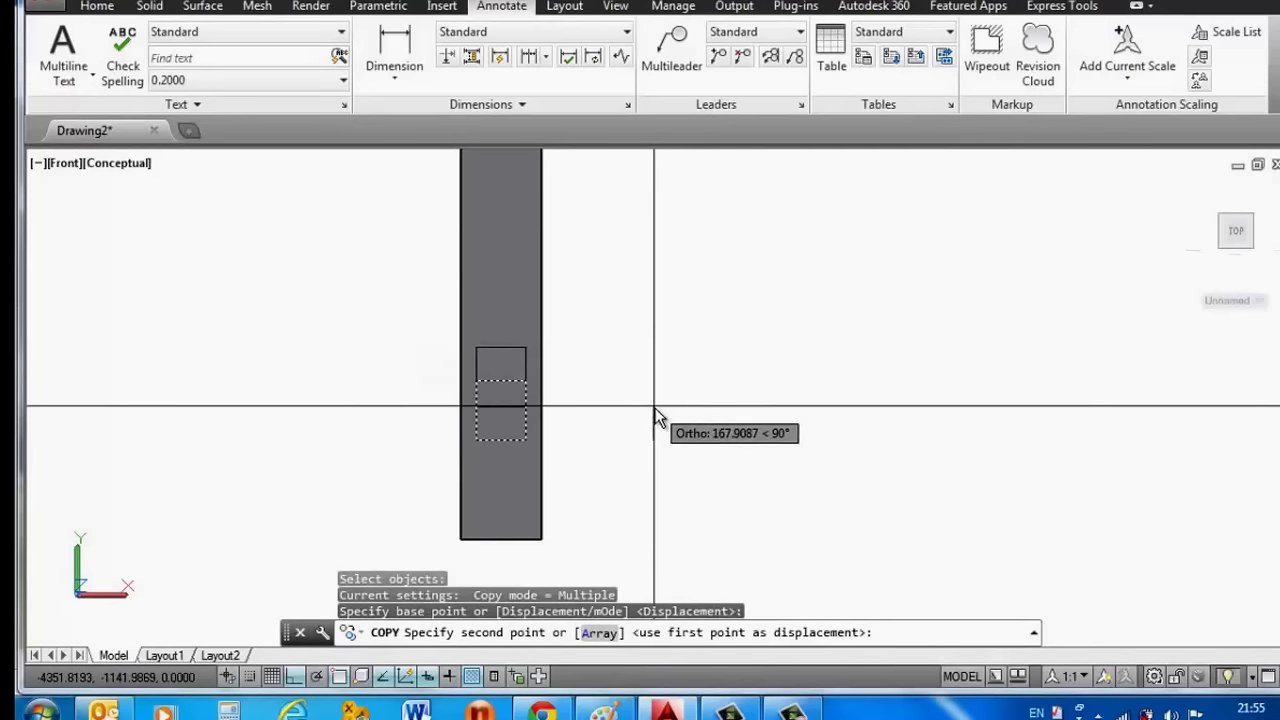
{"action": "type", "text": "600"}
{"action": "key", "text": "Return"}
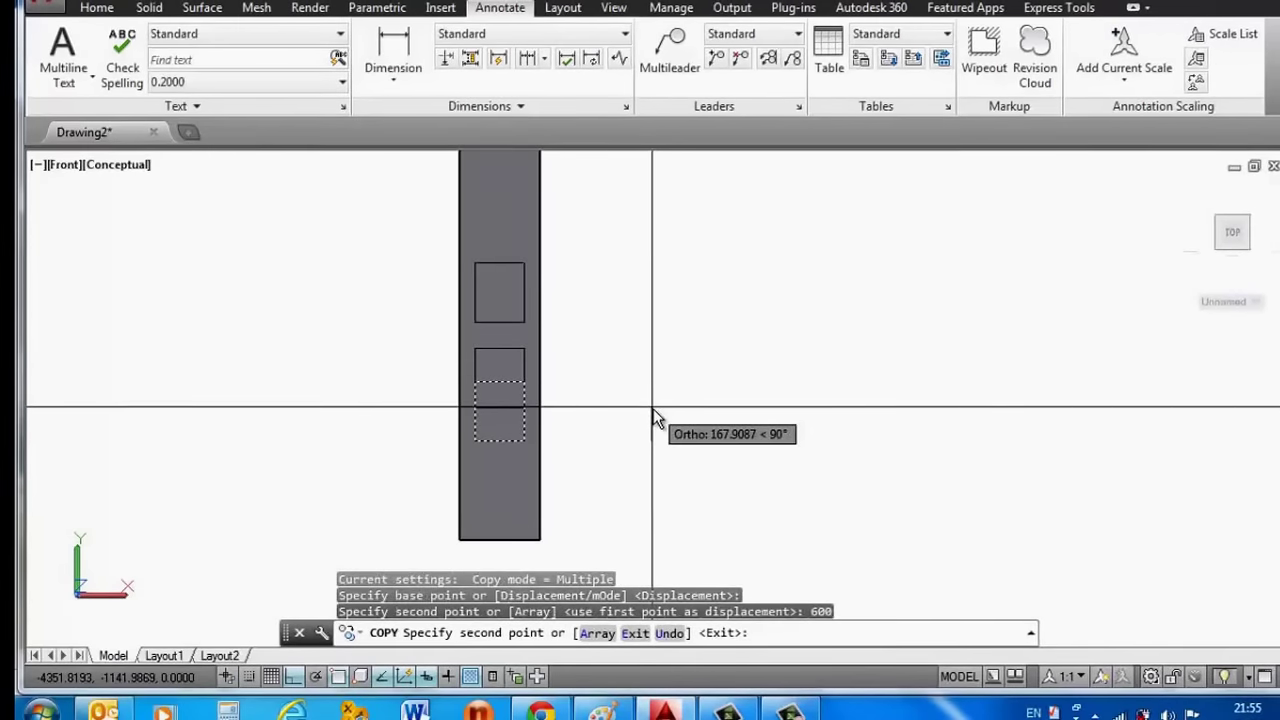
{"action": "key", "text": "Return"}
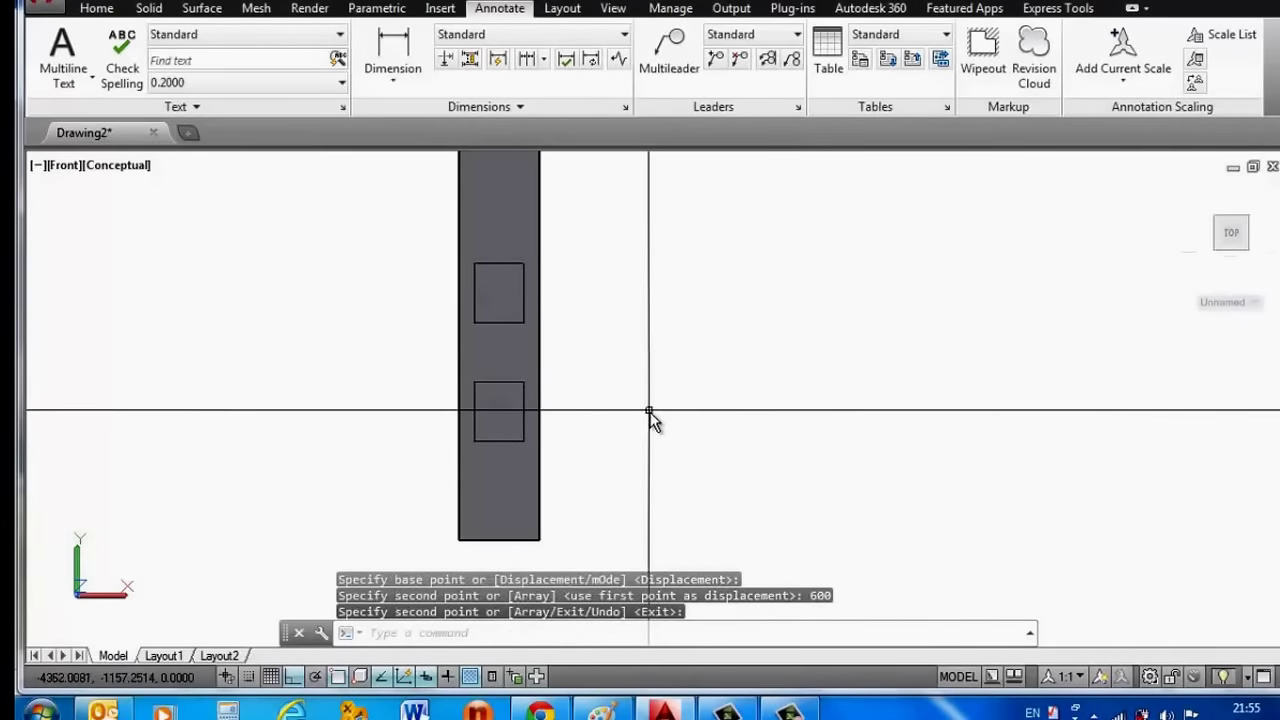
Copy the upper square once more to make a third evenly spaced square.
{"action": "scroll", "coordinate": [604, 538], "scroll_direction": "down", "scroll_amount": 2}
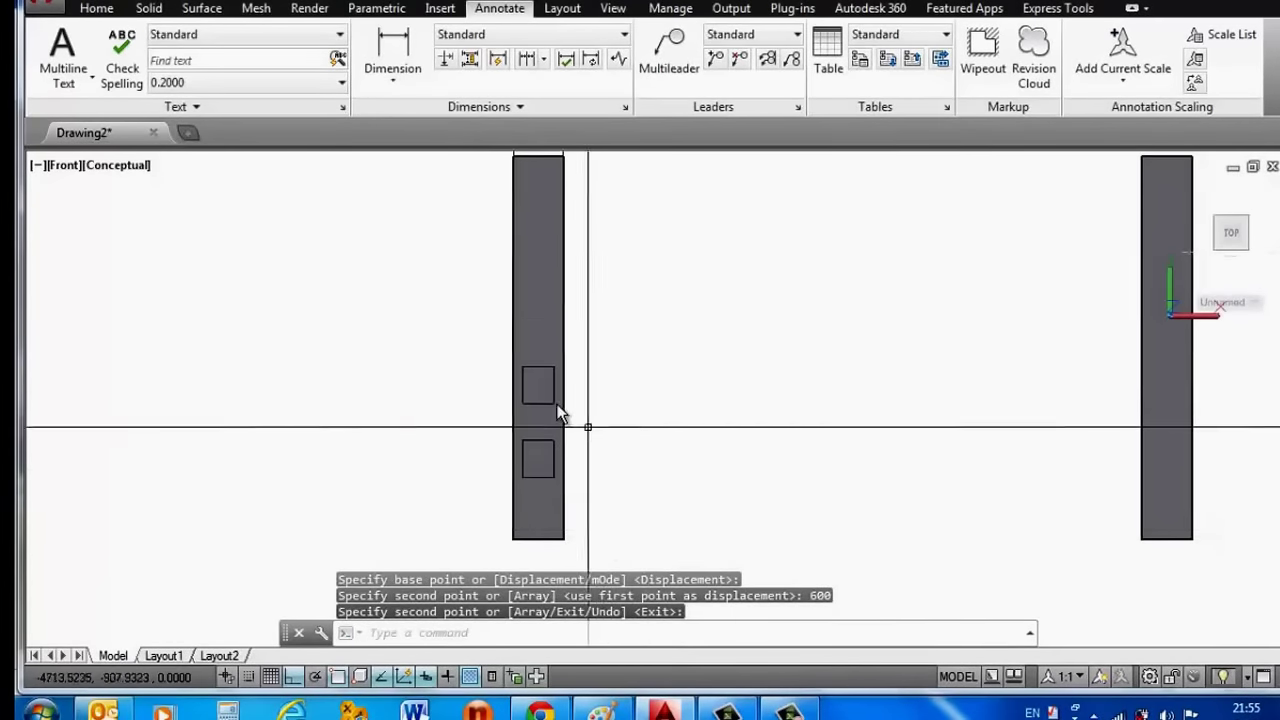
{"action": "key", "text": "Return"}
{"action": "left_click", "coordinate": [467, 345]}
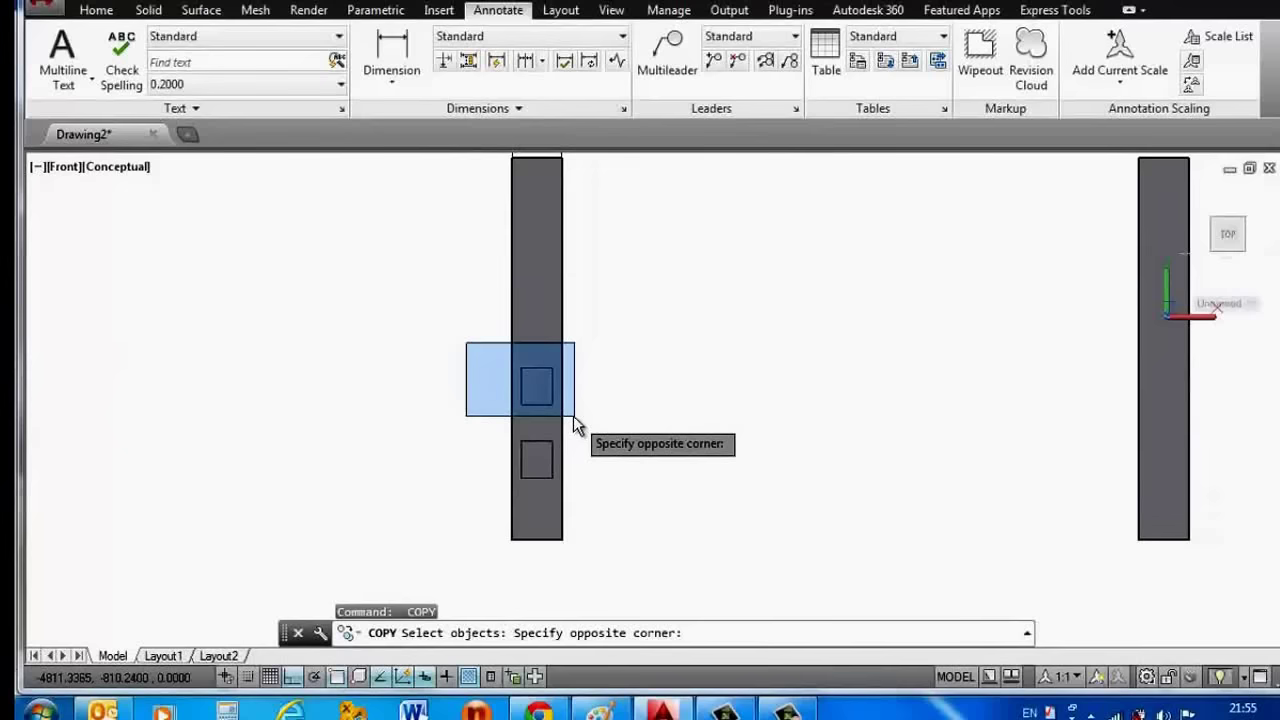
{"action": "left_click", "coordinate": [572, 416]}
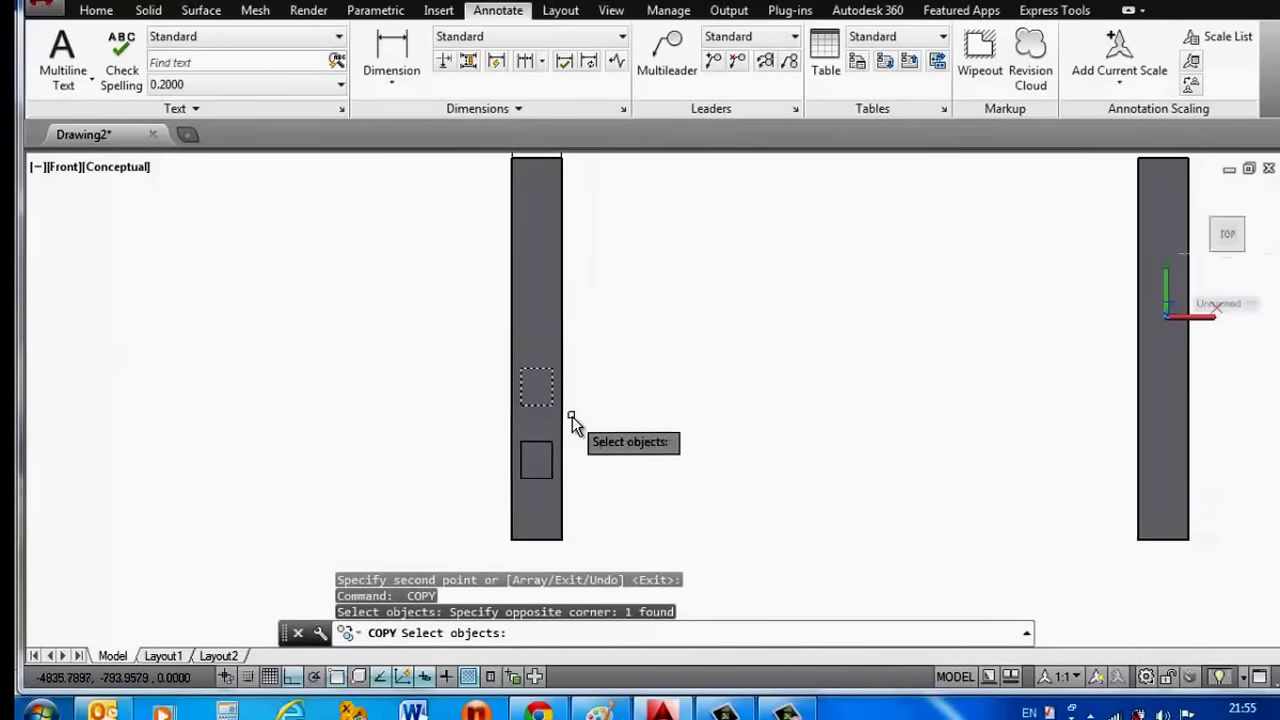
{"action": "key", "text": "Return"}
{"action": "left_click", "coordinate": [521, 479]}
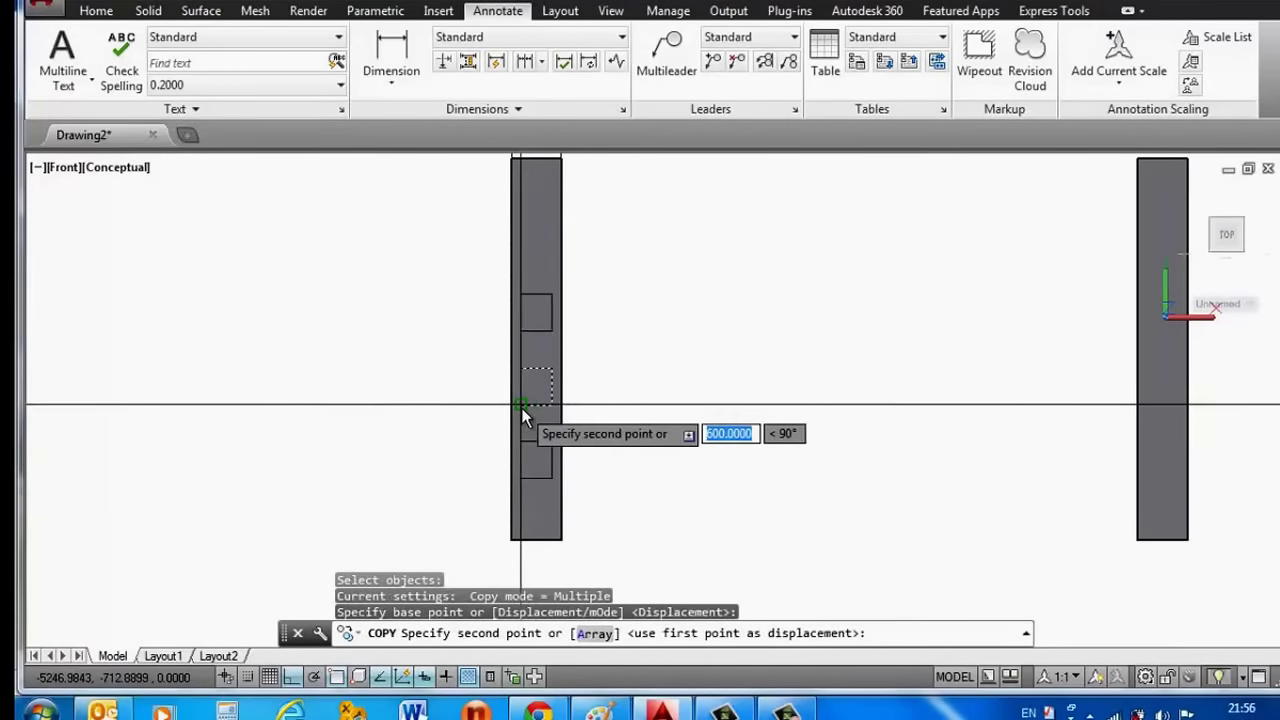
{"action": "left_click", "coordinate": [521, 407]}
{"action": "key", "text": "Return"}
Move all three squares 400 units up the post.
{"action": "type", "text": "m"}
{"action": "key", "text": "Return"}
{"action": "left_click", "coordinate": [527, 288]}
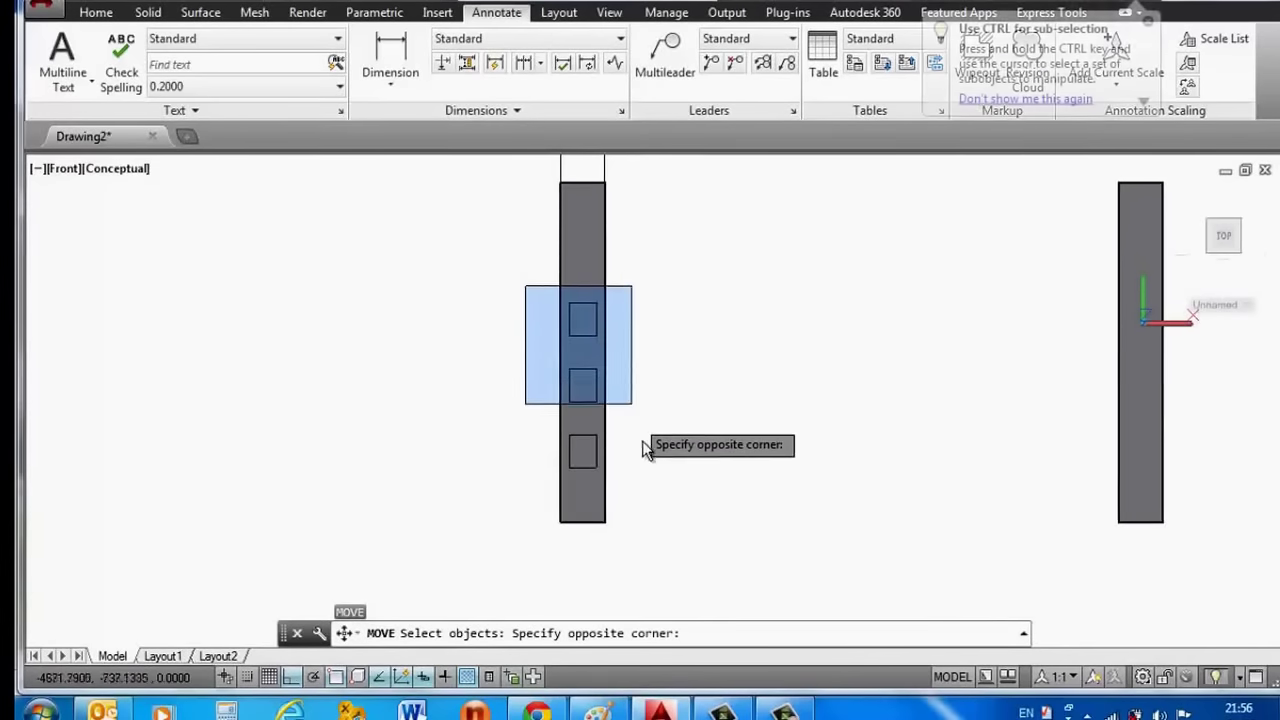
{"action": "left_click", "coordinate": [650, 476]}
{"action": "key", "text": "Return"}
{"action": "left_click", "coordinate": [663, 472]}
{"action": "type", "text": "400"}
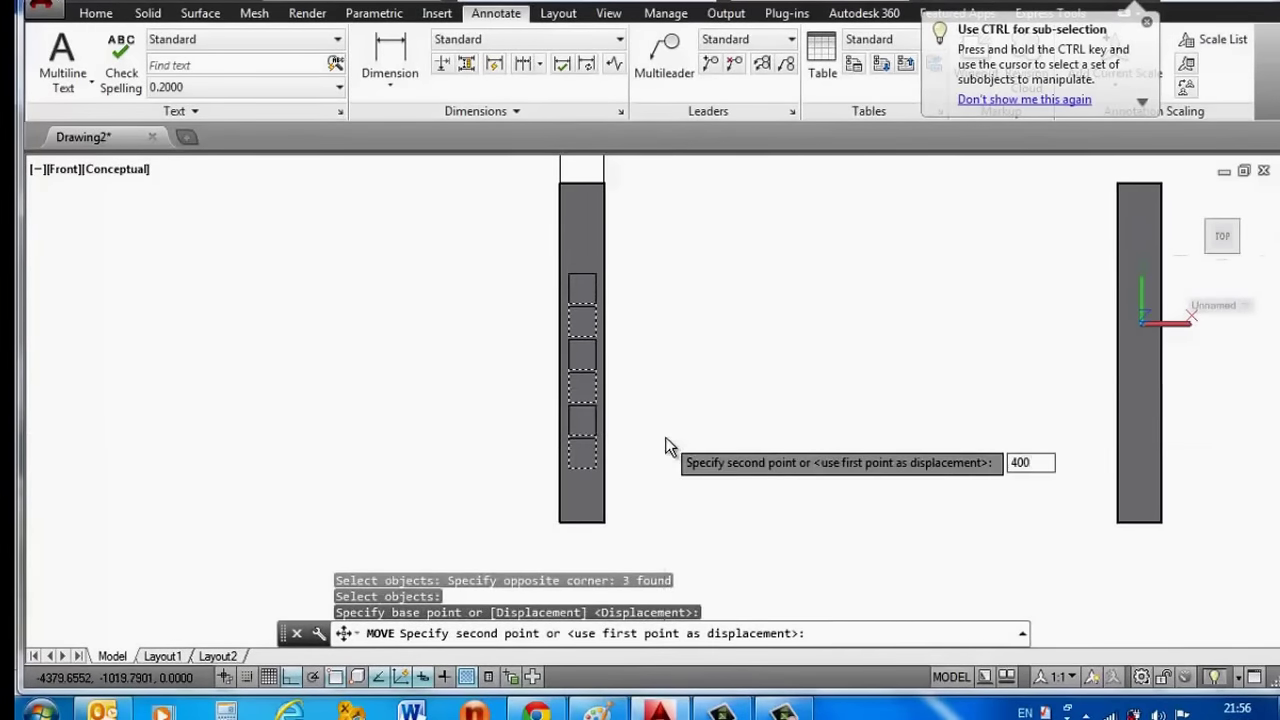
{"action": "key", "text": "Return"}
{"action": "type", "text": "p"}
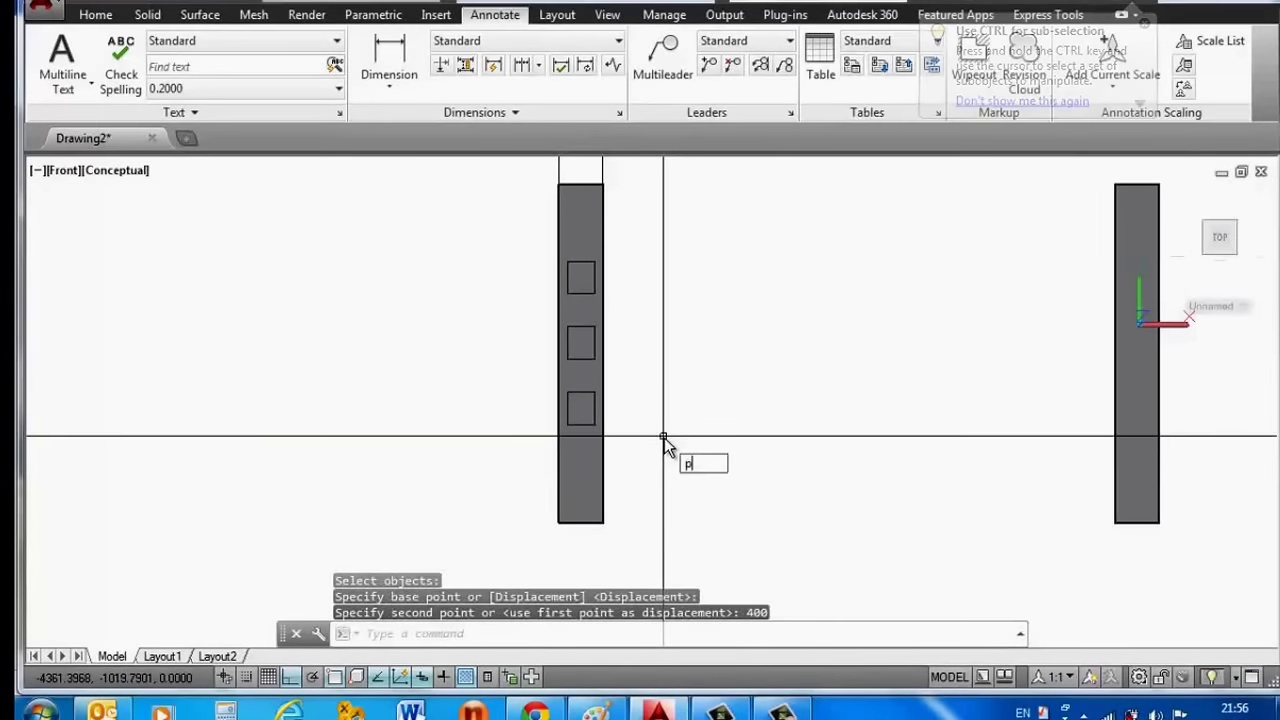
{"action": "type", "text": "l"}
{"action": "key", "text": "Return"}
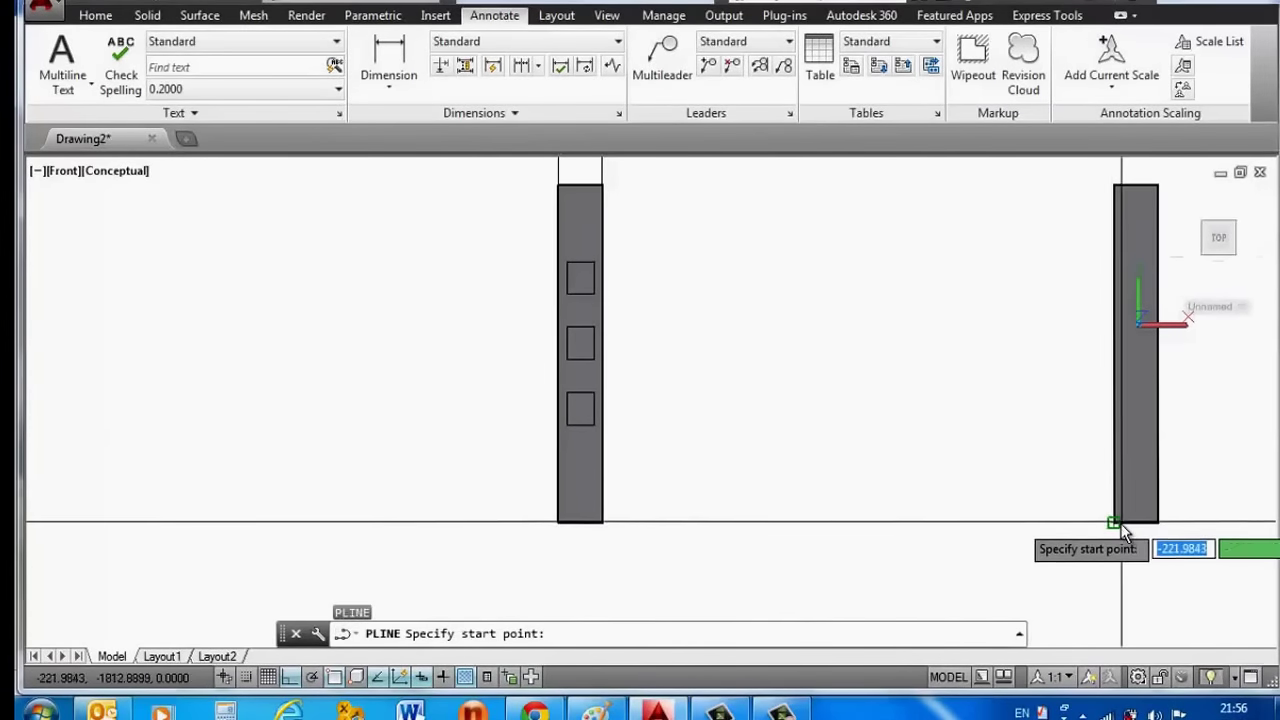
Draw a polyline joining the bottoms of the right and left posts.
{"action": "left_click", "coordinate": [1122, 530]}
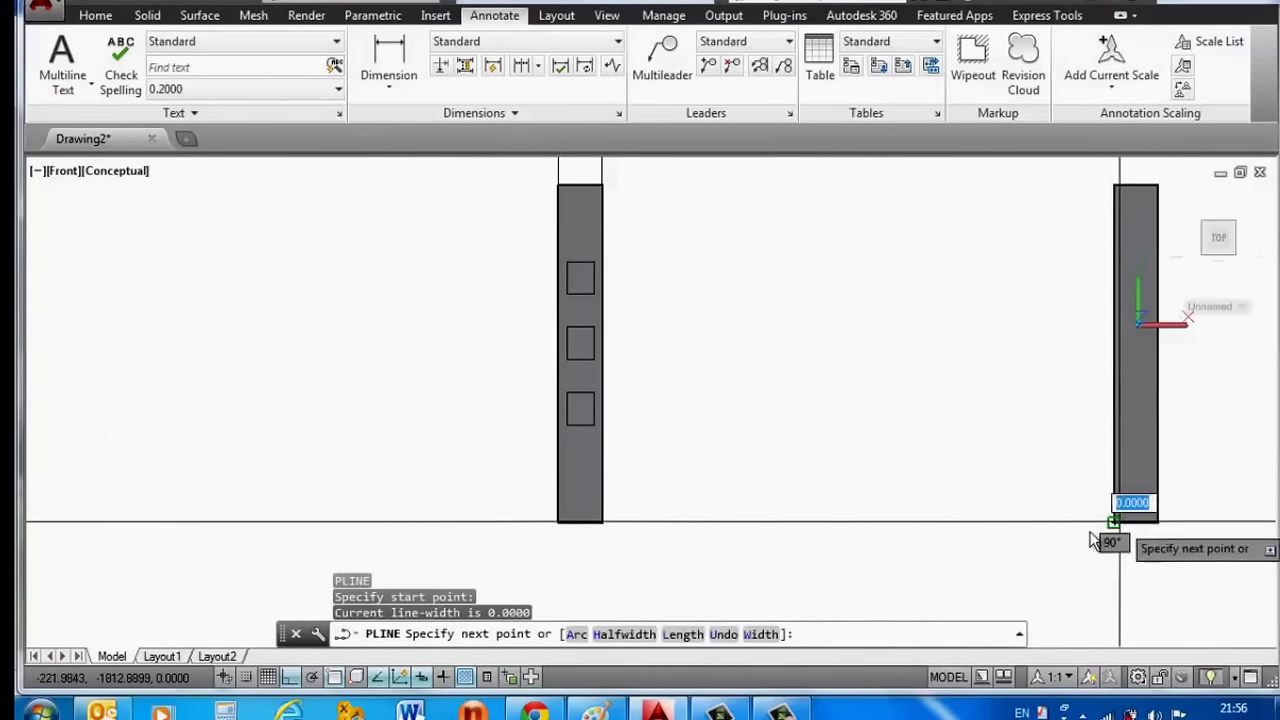
{"action": "left_click", "coordinate": [606, 526]}
{"action": "key", "text": "Return"}
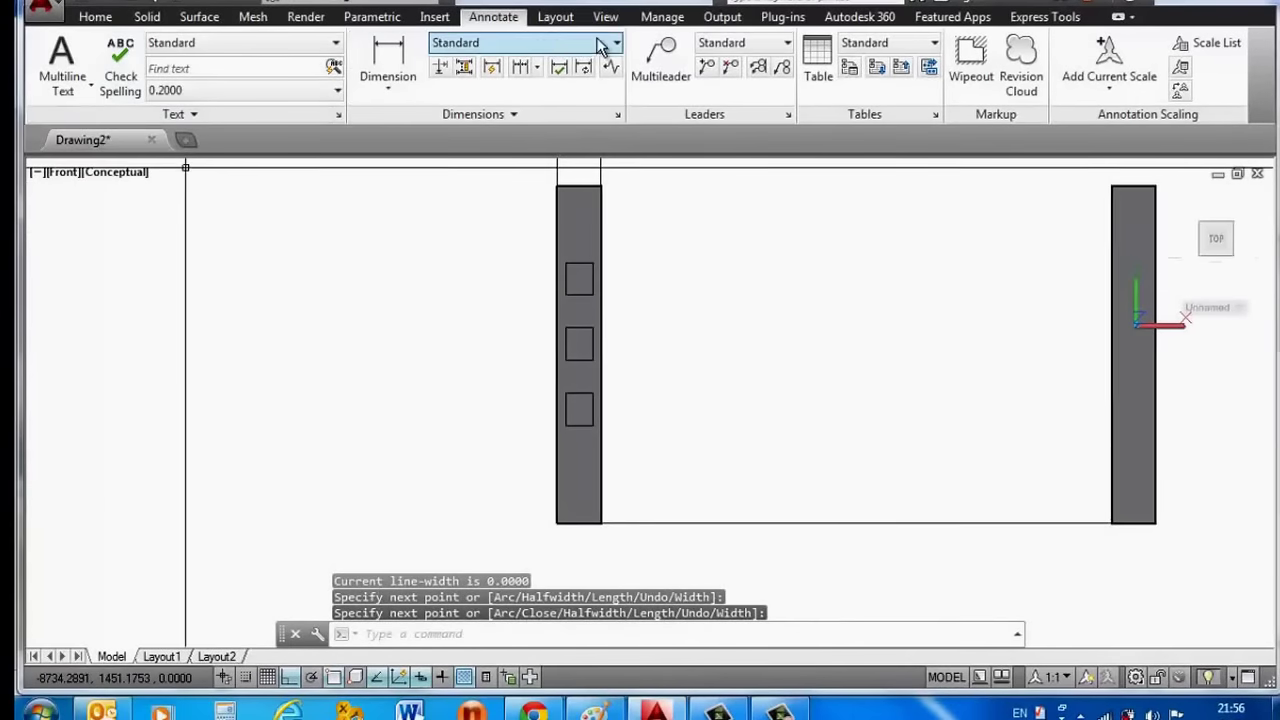
Extrude the three squares on the left post into small boxes, viewed isometrically.
{"action": "left_click", "coordinate": [605, 17]}
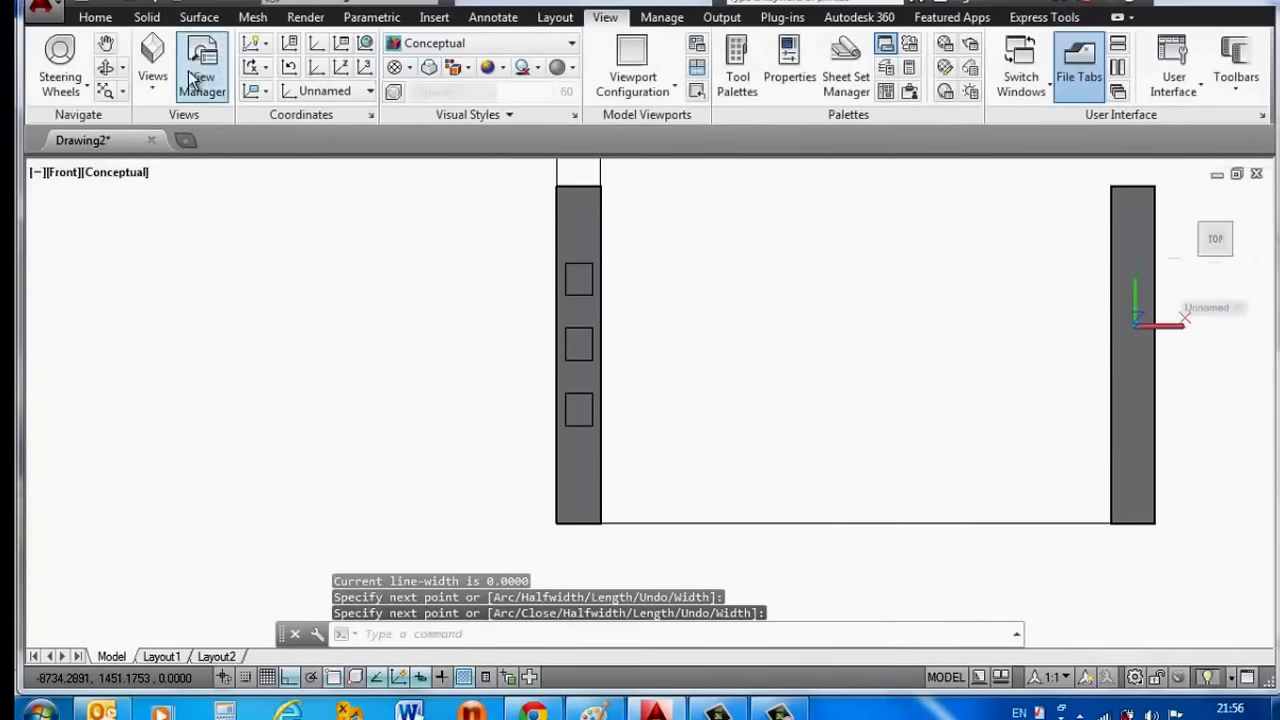
{"action": "left_click", "coordinate": [108, 70]}
{"action": "mouse_move", "coordinate": [414, 260]}
{"action": "left_mouse_down"}
{"action": "mouse_move", "coordinate": [457, 277]}
{"action": "mouse_move", "coordinate": [489, 337]}
{"action": "mouse_move", "coordinate": [514, 341]}
{"action": "left_mouse_up"}
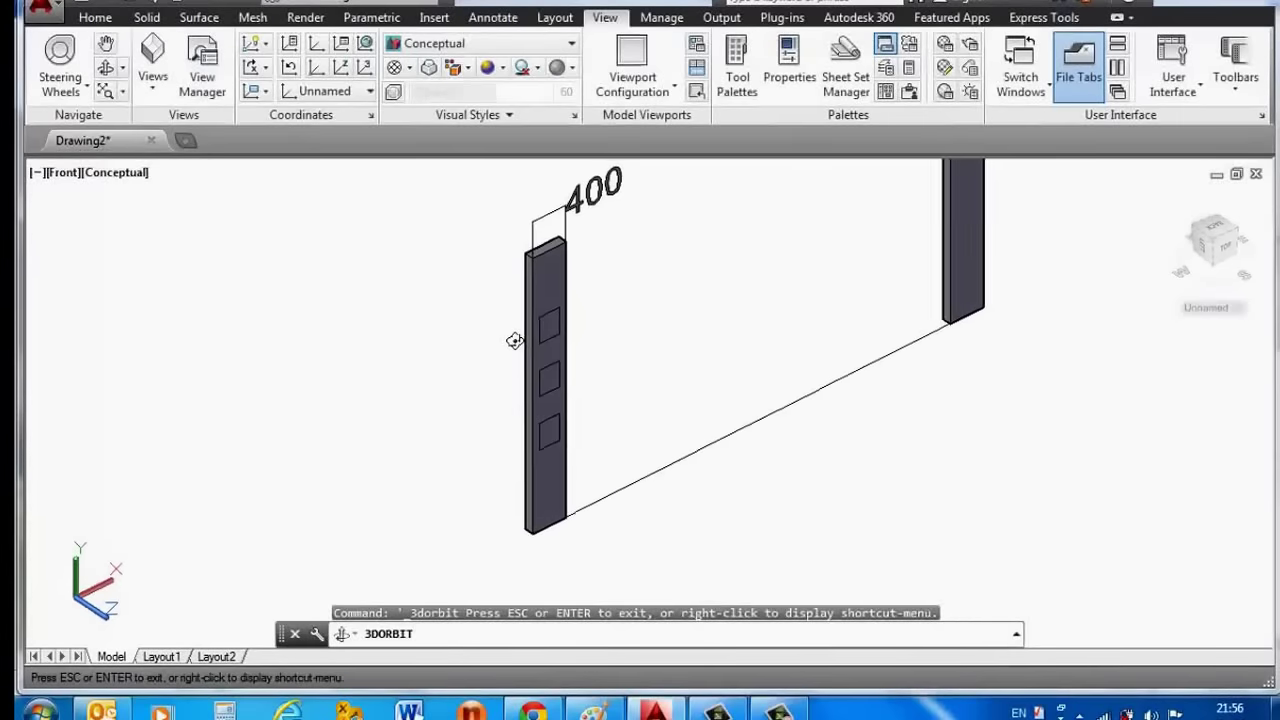
{"action": "right_click", "coordinate": [614, 284]}
{"action": "left_click", "coordinate": [652, 292]}
{"action": "type", "text": "ex"}
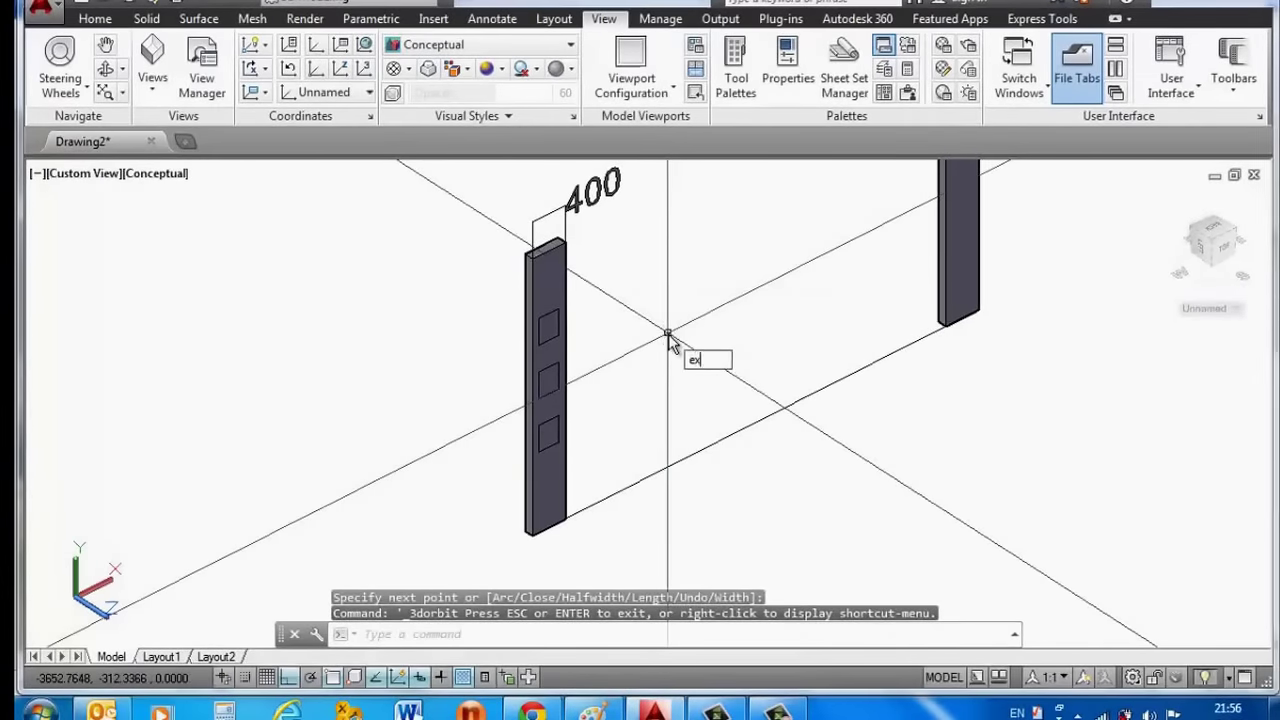
{"action": "type", "text": "t"}
{"action": "key", "text": "Return"}
{"action": "left_click", "coordinate": [460, 276]}
{"action": "left_click", "coordinate": [610, 460]}
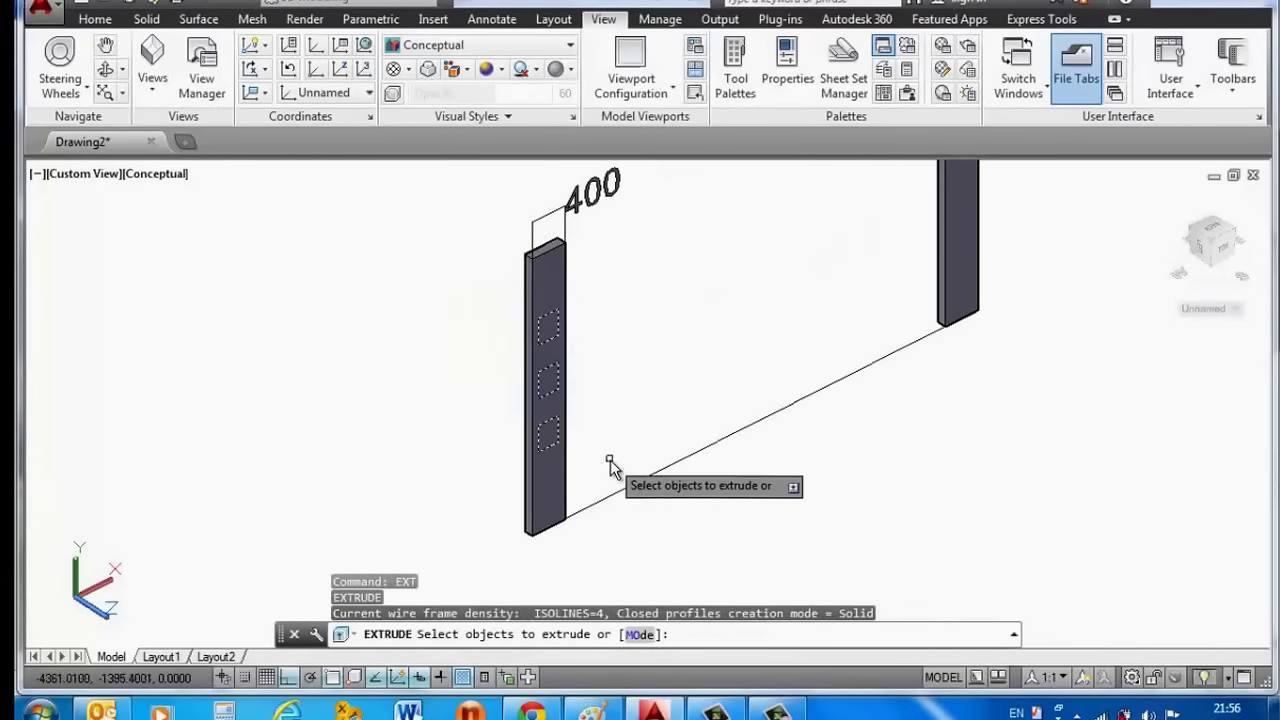
{"action": "key", "text": "Return"}
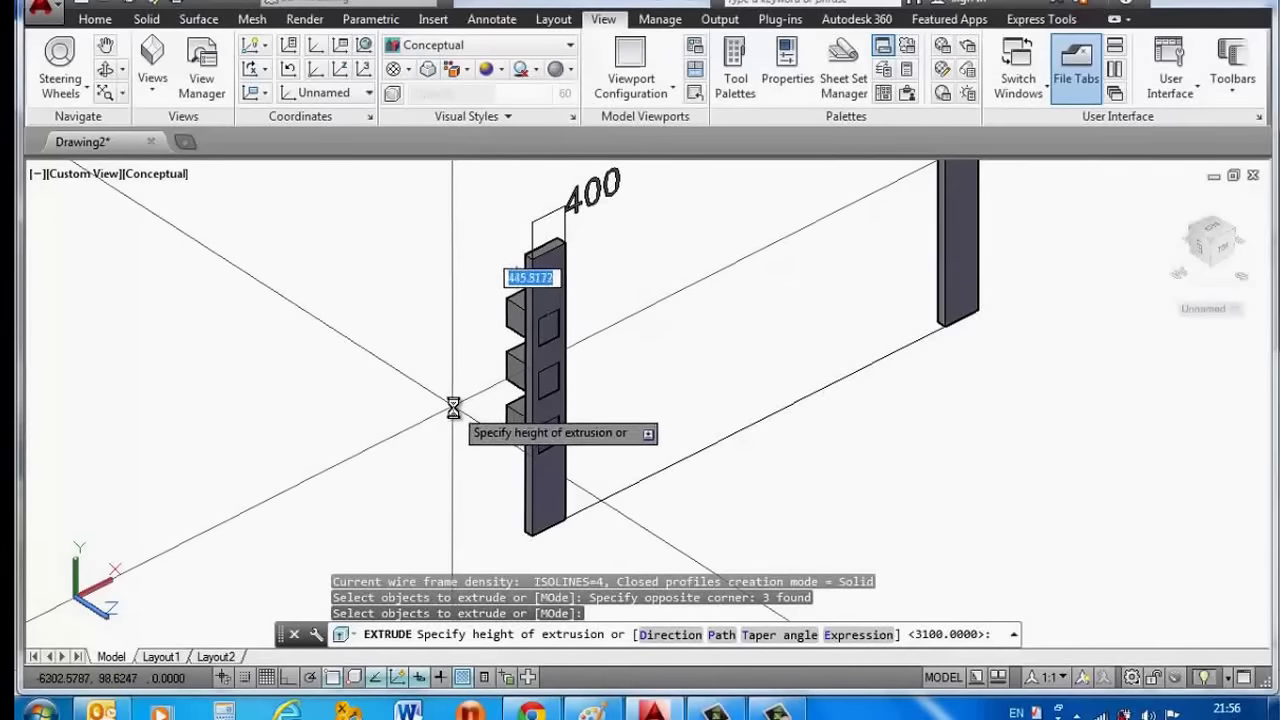
{"action": "left_click", "coordinate": [453, 407]}
Mirror the three boxes onto the right post, keeping the originals.
{"action": "type", "text": "mirro"}
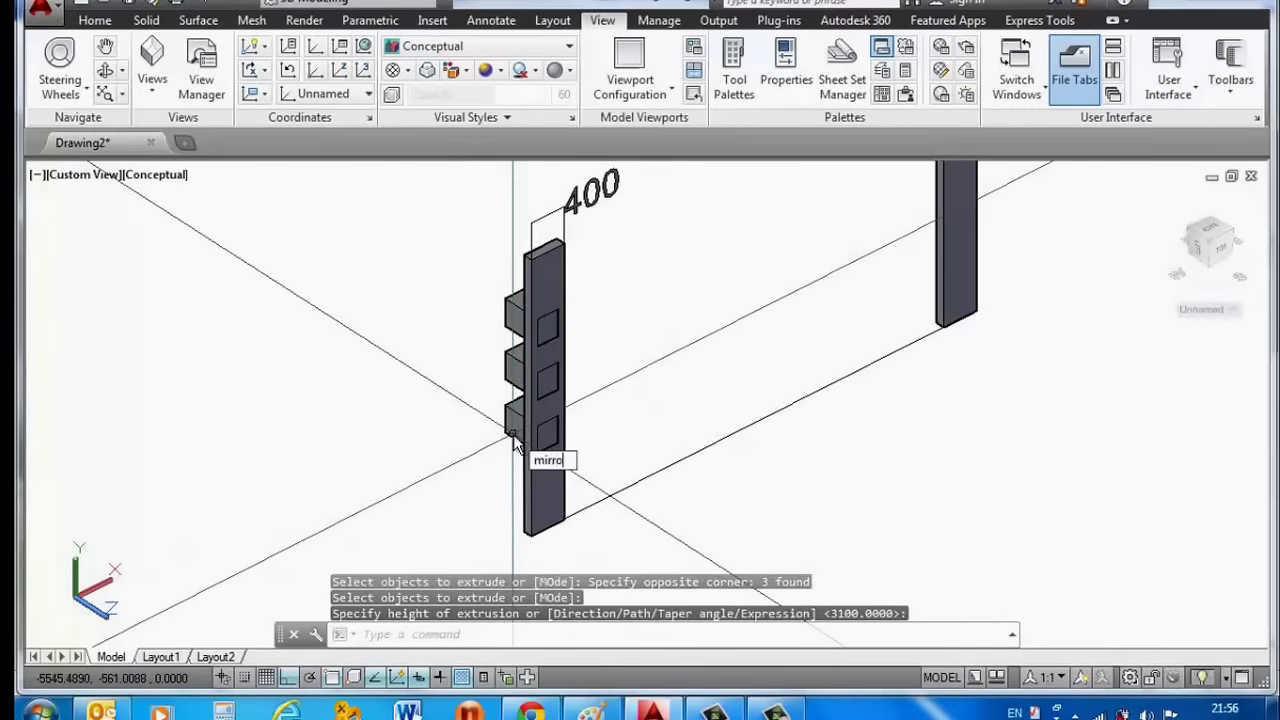
{"action": "key", "text": "Return"}
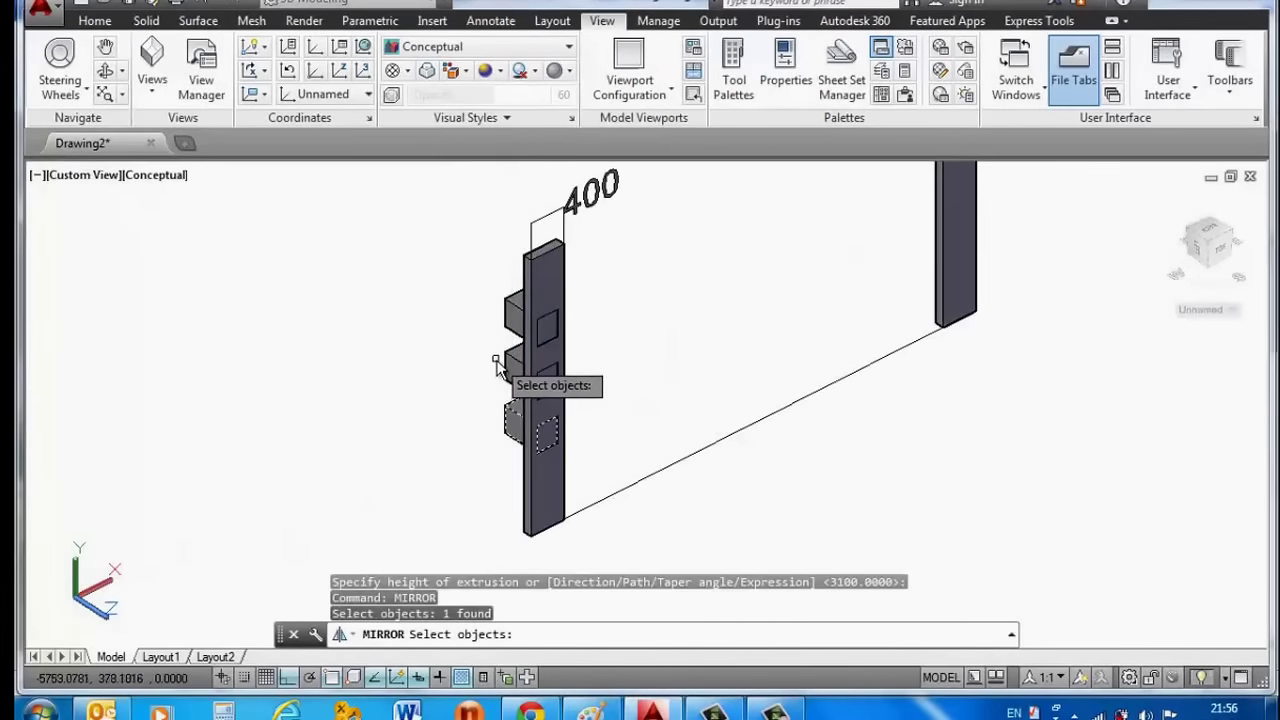
{"action": "key", "text": "Return"}
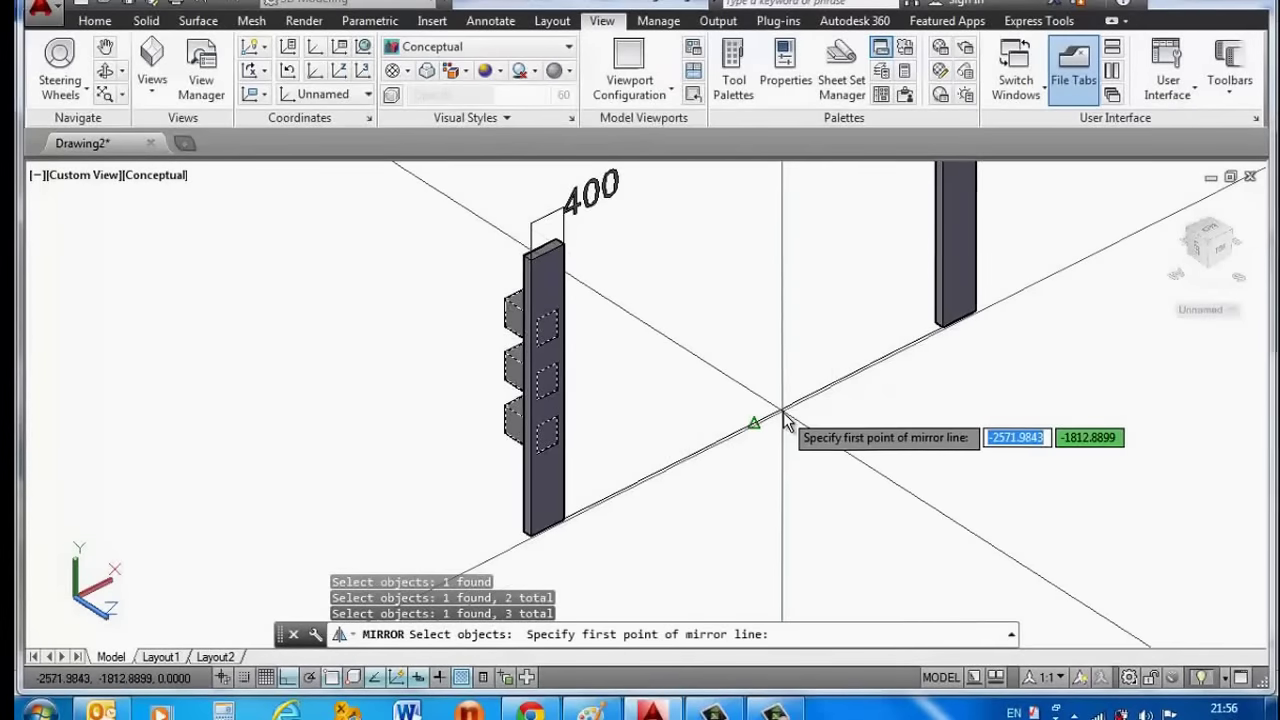
{"action": "left_click", "coordinate": [783, 412]}
{"action": "scroll", "coordinate": [843, 451], "scroll_direction": "down", "scroll_amount": 2}
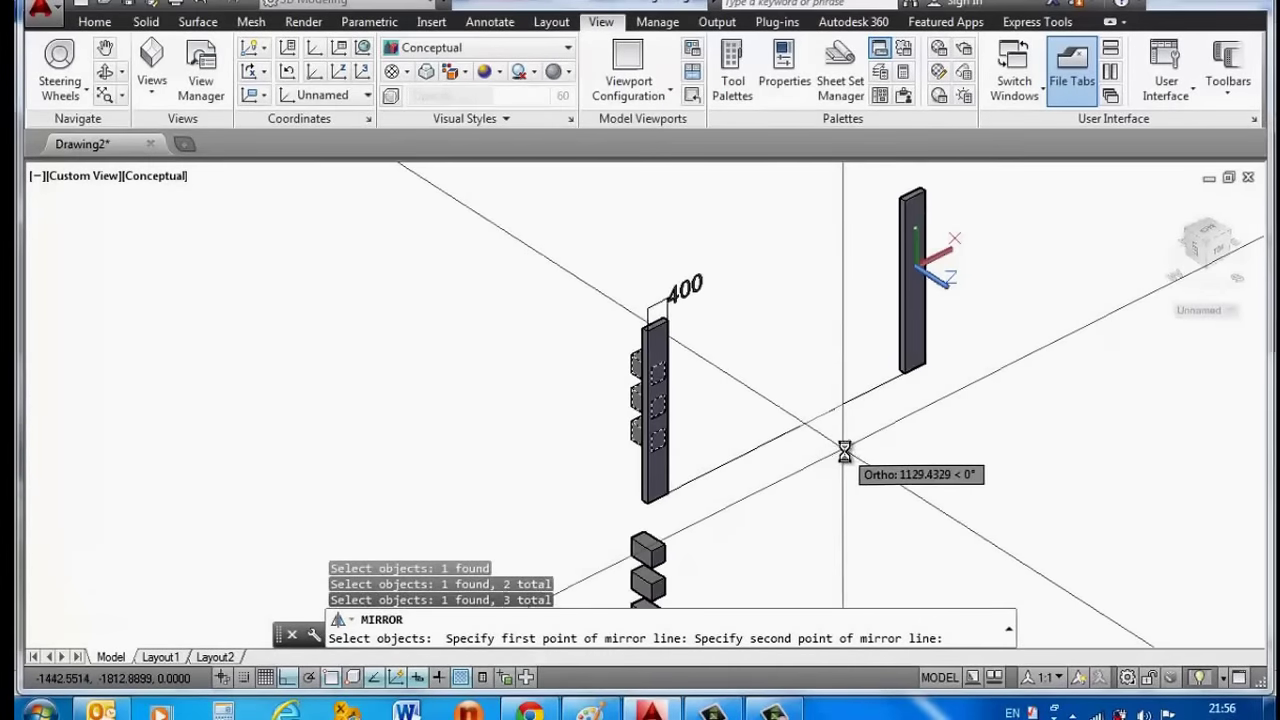
{"action": "scroll", "coordinate": [843, 500], "scroll_direction": "down", "scroll_amount": 2}
{"action": "scroll", "coordinate": [840, 526], "scroll_direction": "down", "scroll_amount": 1}
{"action": "key", "text": "Return"}
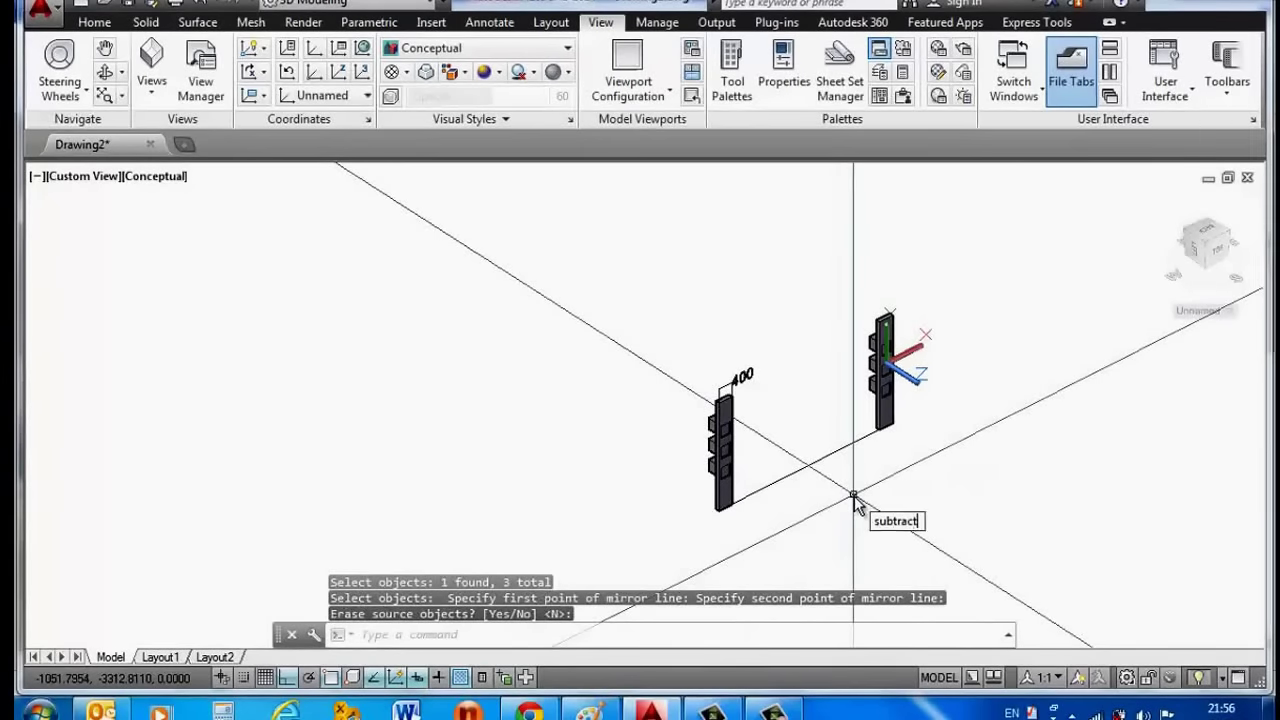
Subtract the boxes from the left and right posts, leaving three square holes in each.
{"action": "key", "text": "Return"}
{"action": "scroll", "coordinate": [720, 495], "scroll_direction": "up", "scroll_amount": 5}
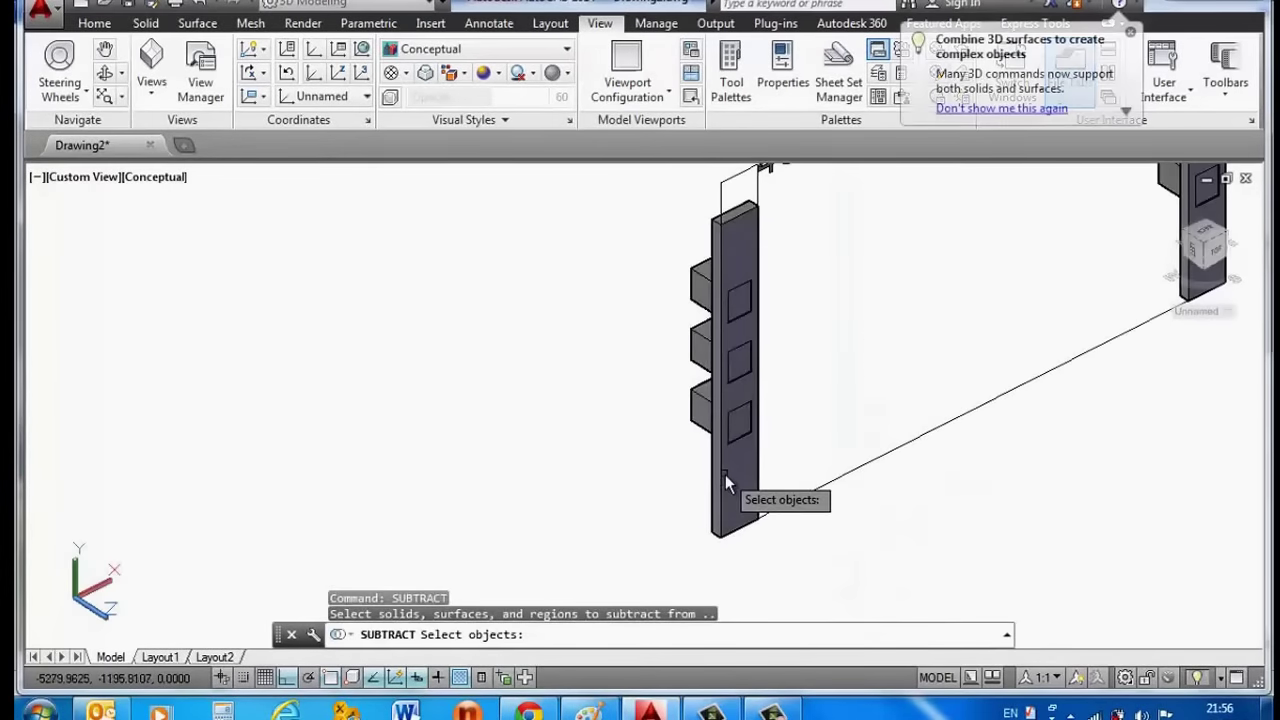
{"action": "left_click", "coordinate": [727, 484]}
{"action": "key", "text": "Return"}
{"action": "left_click", "coordinate": [698, 400]}
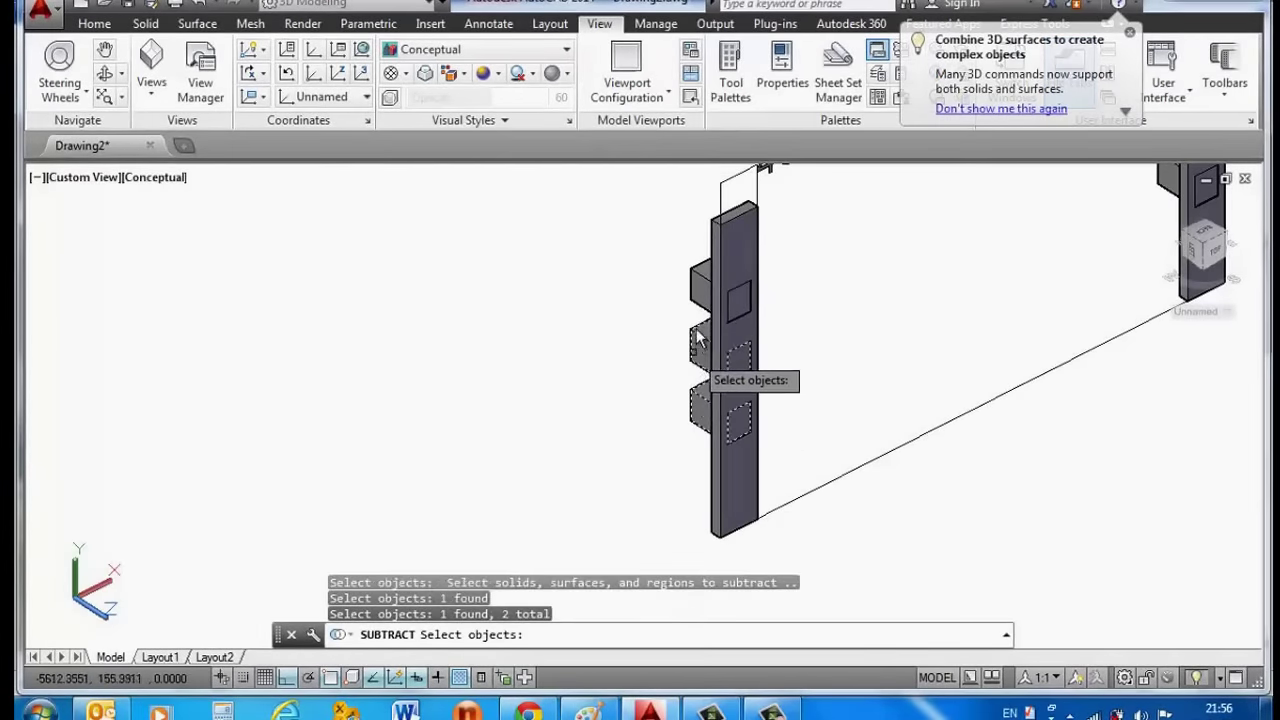
{"action": "scroll", "coordinate": [586, 378], "scroll_direction": "down", "scroll_amount": 3}
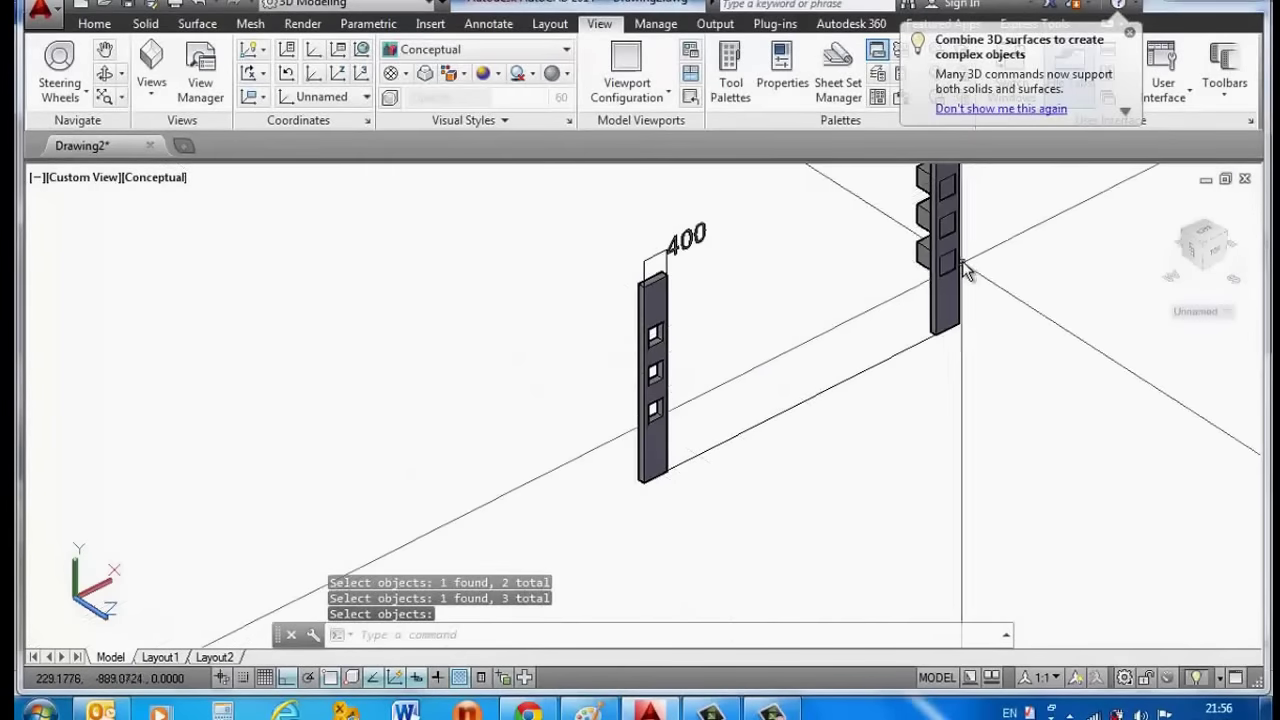
{"action": "scroll", "coordinate": [966, 271], "scroll_direction": "up", "scroll_amount": 3}
{"action": "scroll", "coordinate": [944, 331], "scroll_direction": "up", "scroll_amount": 2}
{"action": "scroll", "coordinate": [937, 432], "scroll_direction": "down", "scroll_amount": 2}
{"action": "type", "text": "SUBTRACT"}
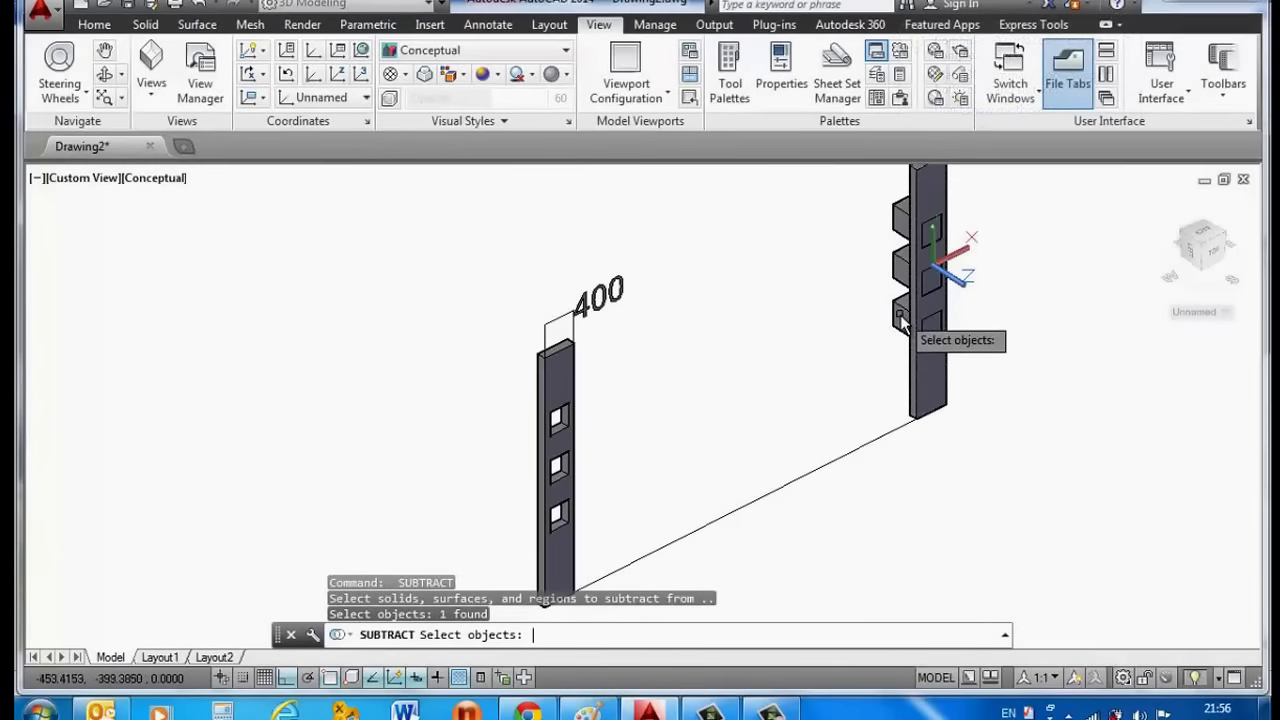
{"action": "left_click", "coordinate": [897, 262]}
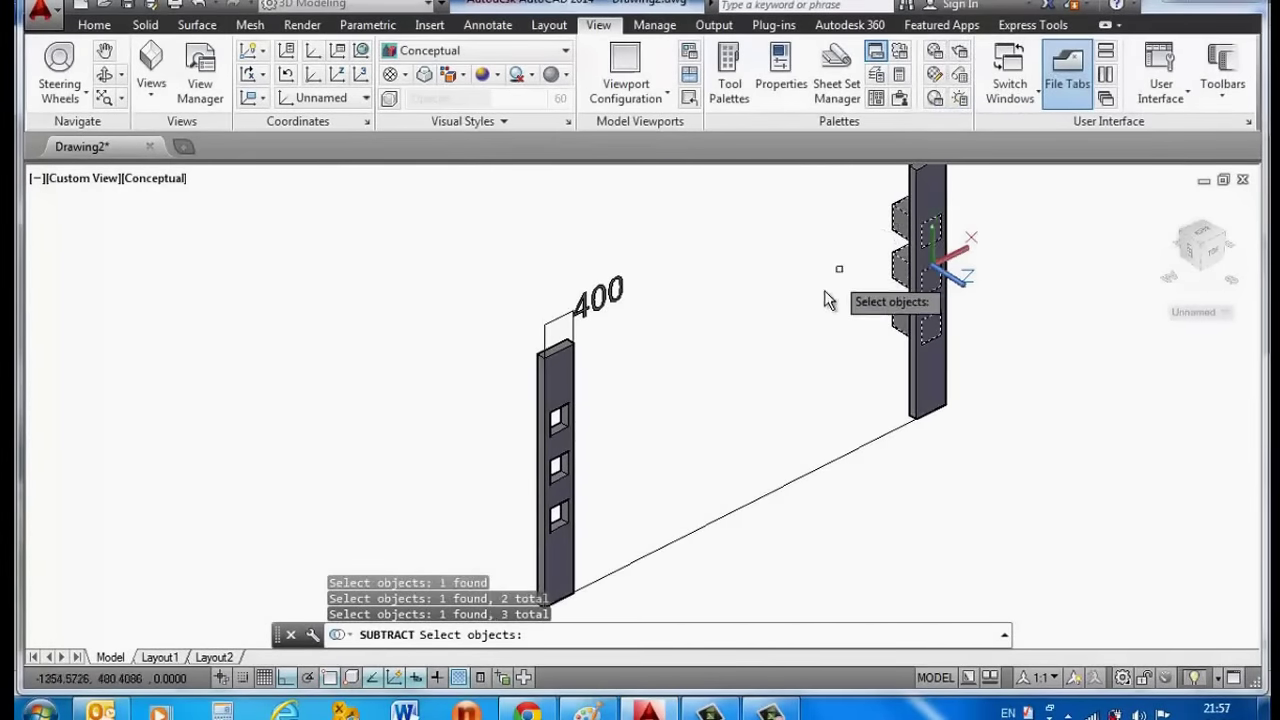
{"action": "key", "text": "Return"}
Erase the 400 dimension and select the two posts.
{"action": "type", "text": "e"}
{"action": "key", "text": "Return"}
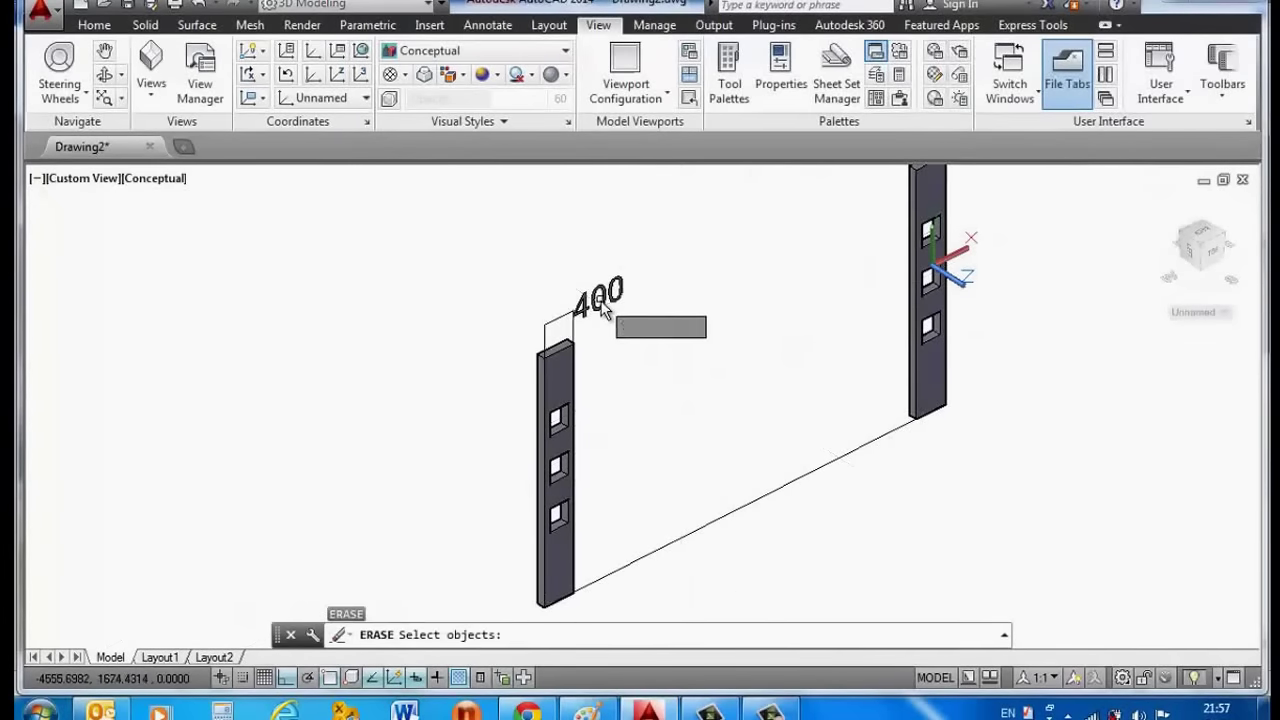
{"action": "left_click", "coordinate": [603, 312]}
{"action": "key", "text": "Return"}
{"action": "left_click", "coordinate": [935, 348]}
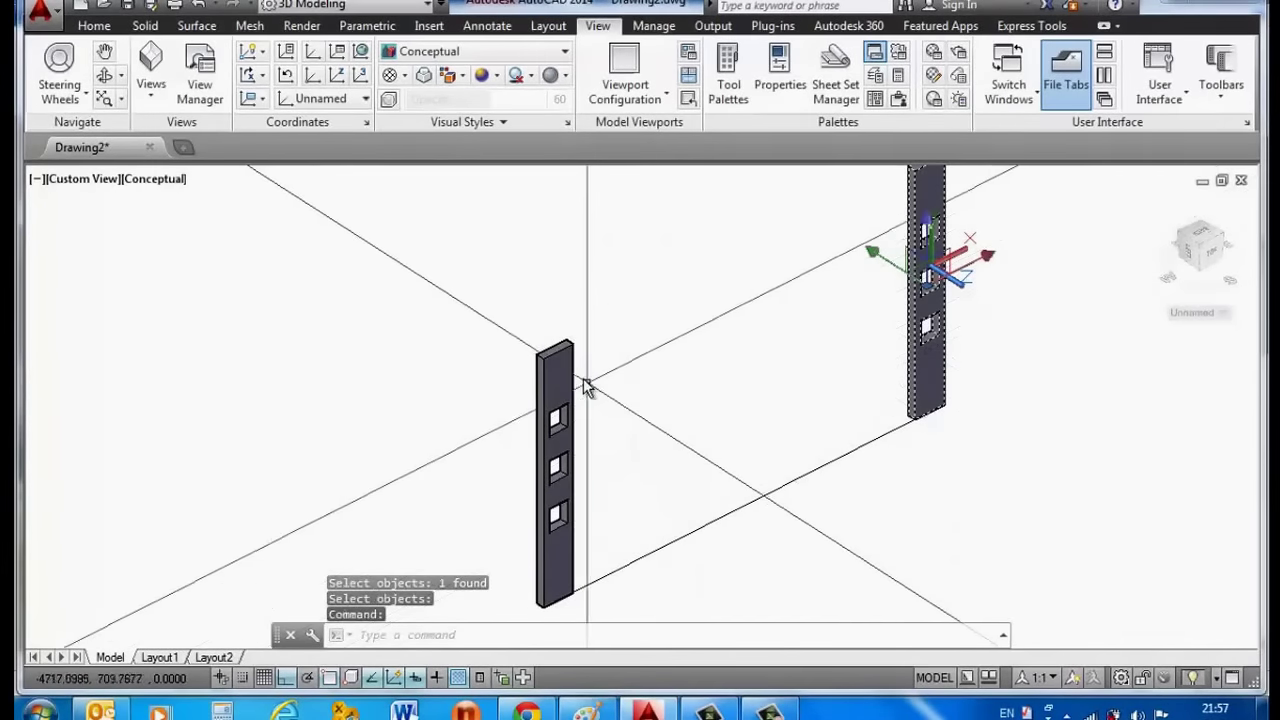
In the Layer Properties Manager, give Layer1 colour 41 (light yellow) and thaw layer 0.
{"action": "right_click", "coordinate": [466, 287]}
{"action": "key", "text": "Escape"}
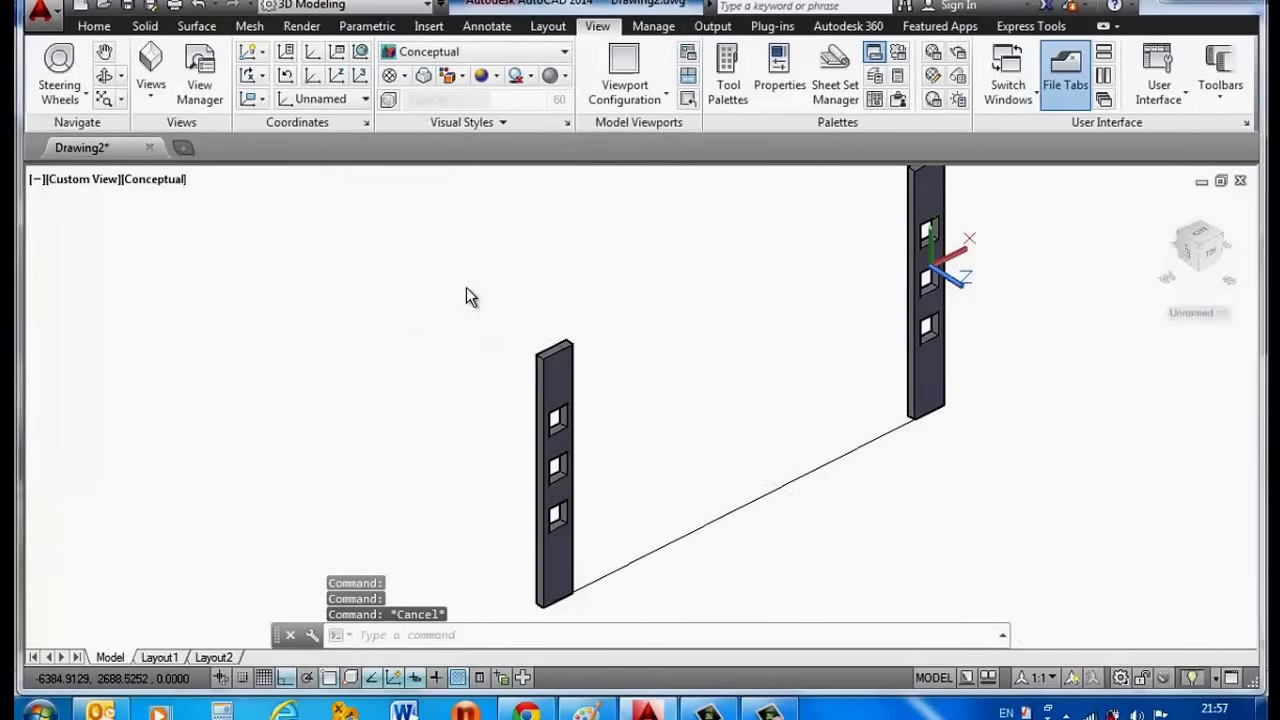
{"action": "type", "text": "LA"}
{"action": "key", "text": "Return"}
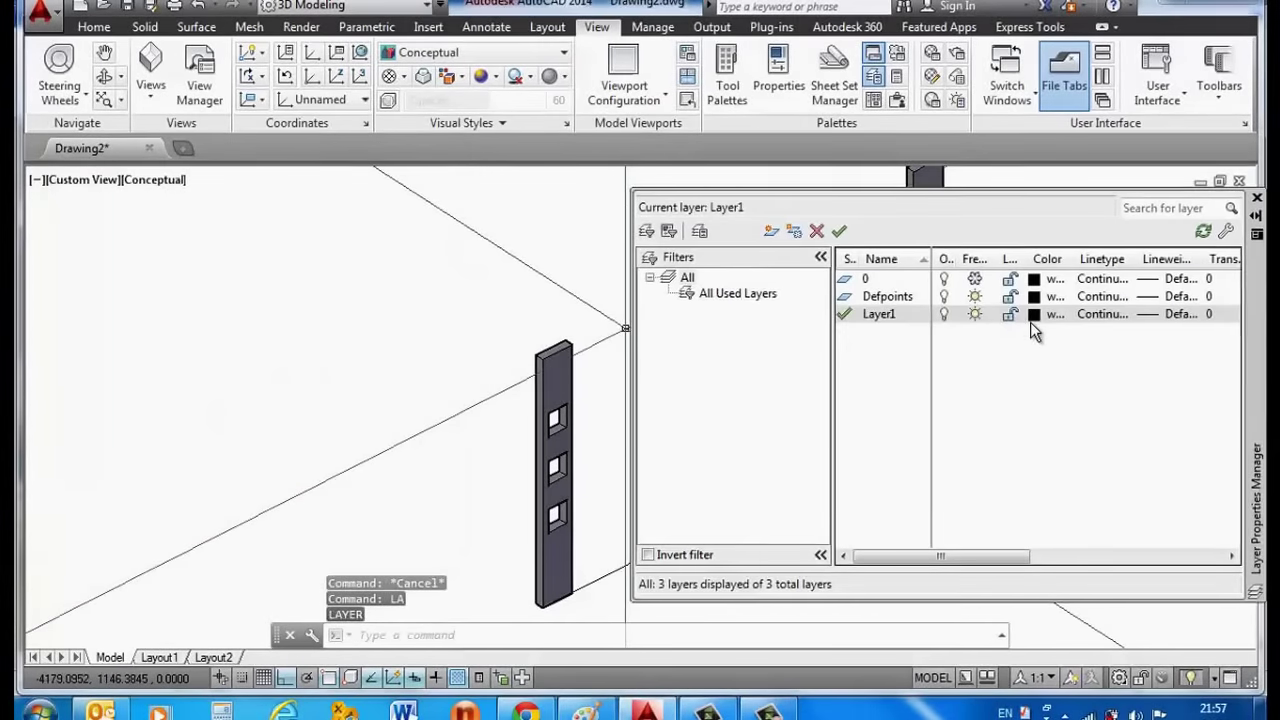
{"action": "left_click", "coordinate": [1031, 322]}
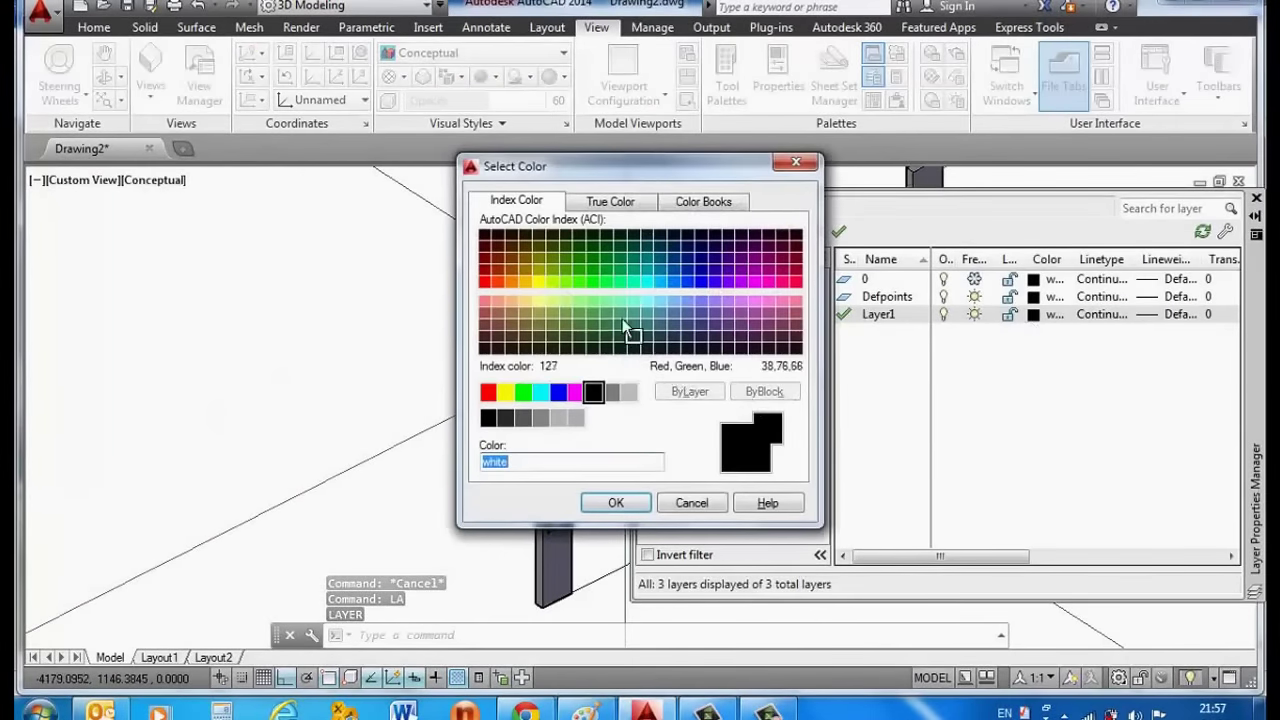
{"action": "left_click", "coordinate": [527, 303]}
{"action": "left_click", "coordinate": [607, 504]}
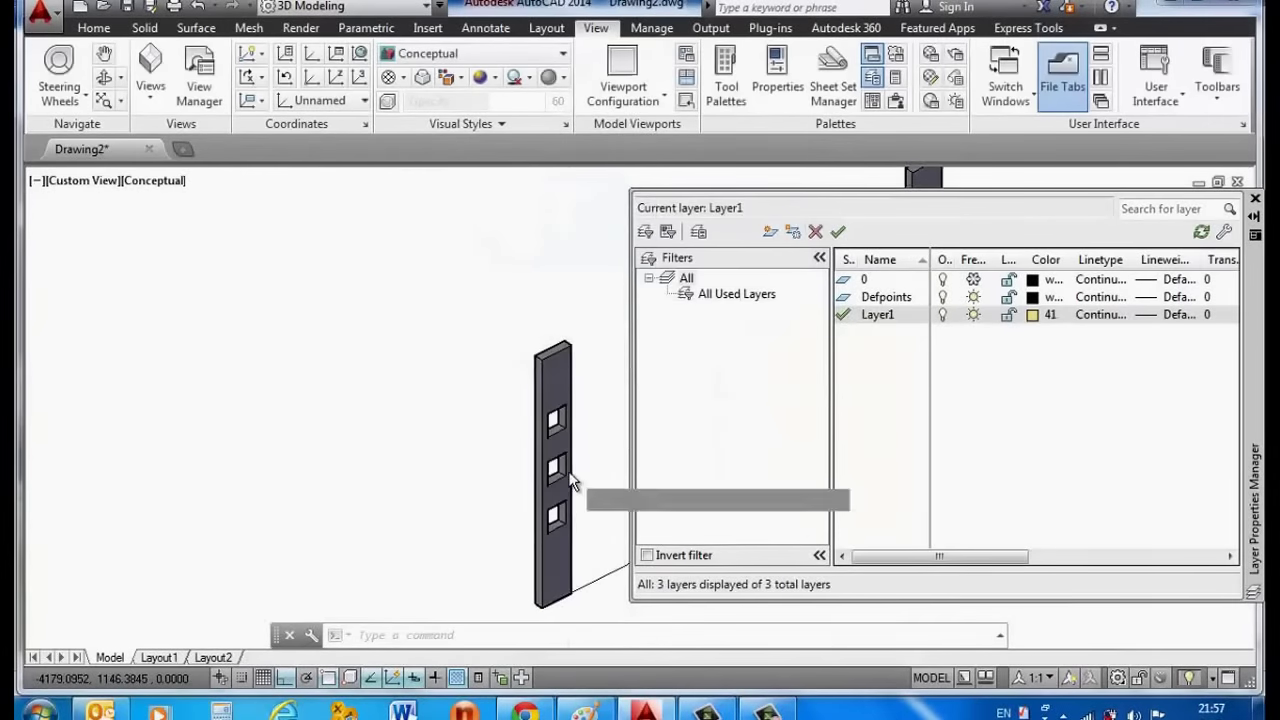
{"action": "left_click", "coordinate": [975, 282]}
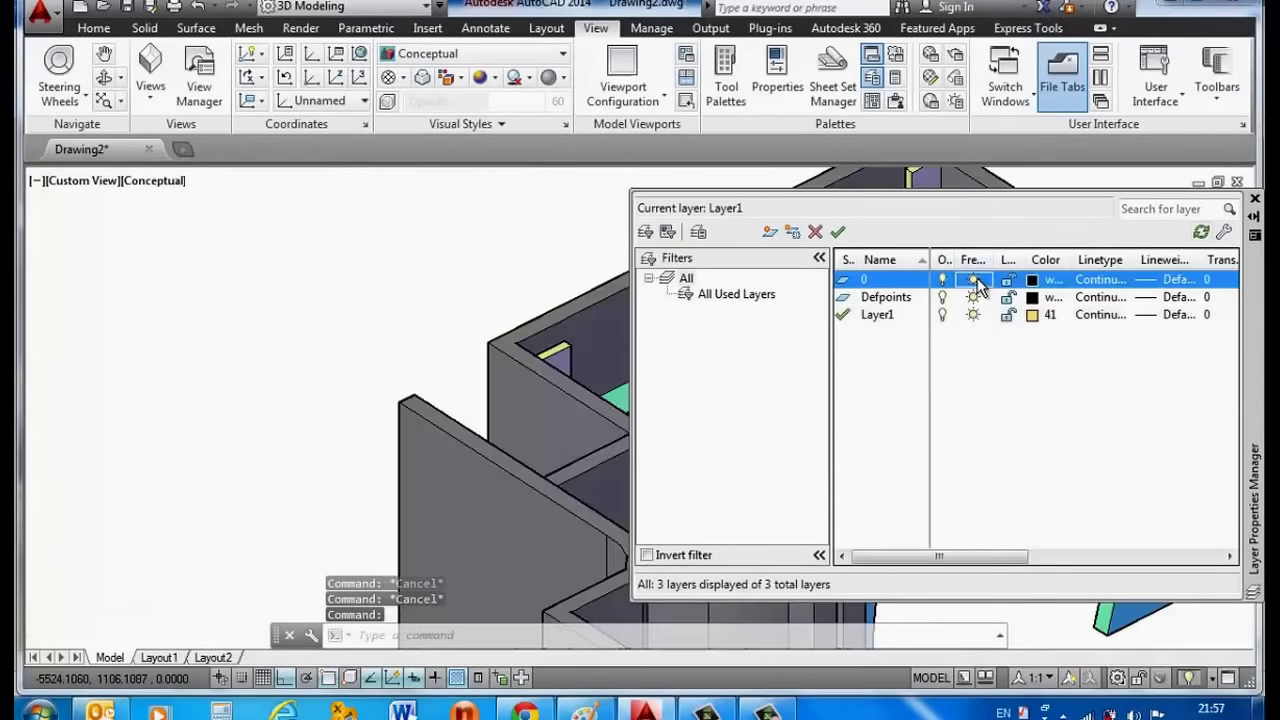
Close the layer palette and orbit the wall unit to view its opposite side.
{"action": "left_click", "coordinate": [1256, 201]}
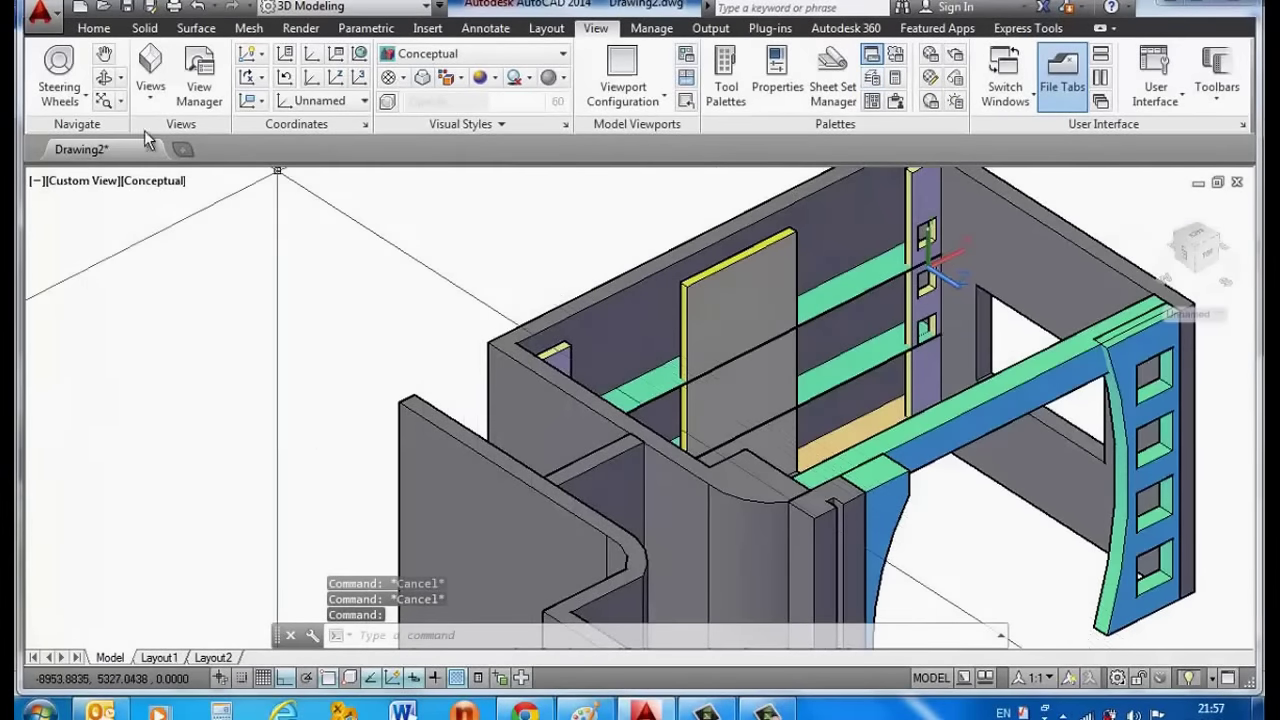
{"action": "left_click", "coordinate": [108, 80]}
{"action": "mouse_move", "coordinate": [624, 322]}
{"action": "left_mouse_down"}
{"action": "mouse_move", "coordinate": [482, 322]}
{"action": "mouse_move", "coordinate": [652, 356]}
{"action": "mouse_move", "coordinate": [540, 357]}
{"action": "mouse_move", "coordinate": [574, 371]}
{"action": "mouse_move", "coordinate": [706, 371]}
{"action": "mouse_move", "coordinate": [517, 363]}
{"action": "left_mouse_up"}
Draw a circle centred on the yellow panel's edge.
{"action": "scroll", "coordinate": [890, 323], "scroll_direction": "up", "scroll_amount": 3}
{"action": "scroll", "coordinate": [863, 300], "scroll_direction": "up", "scroll_amount": 3}
{"action": "scroll", "coordinate": [865, 305], "scroll_direction": "up", "scroll_amount": 2}
{"action": "right_click", "coordinate": [865, 305]}
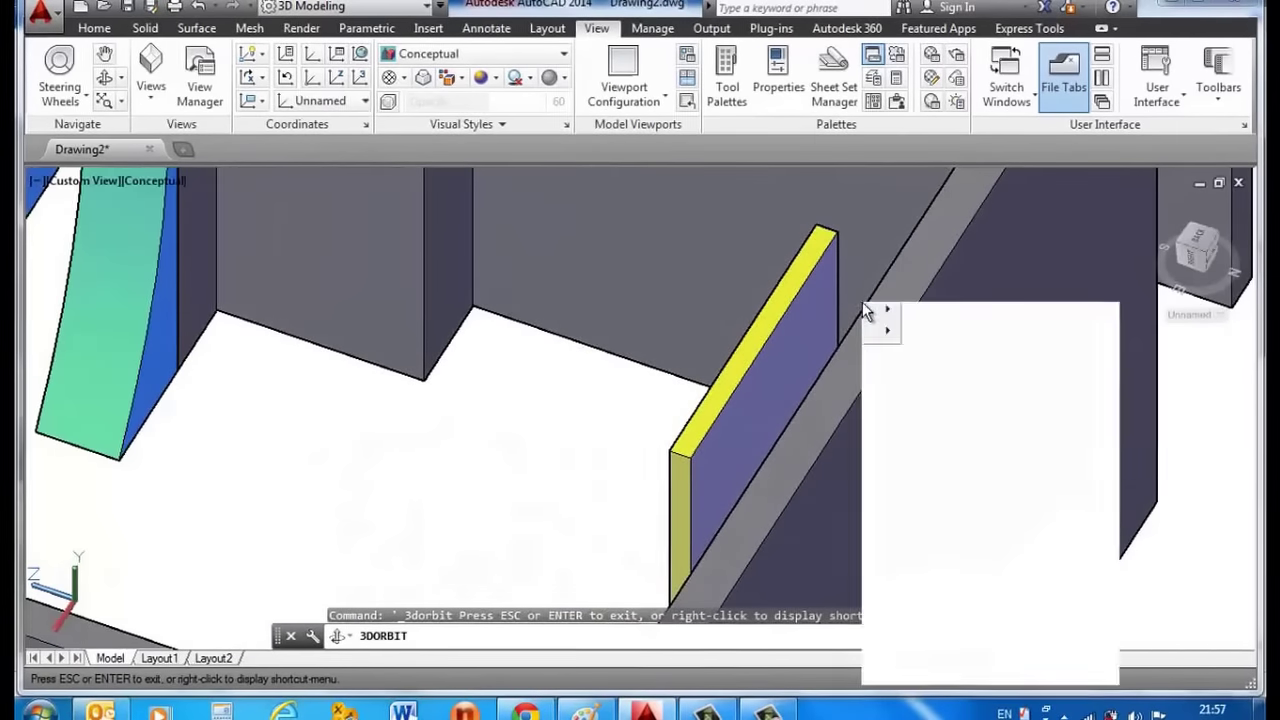
{"action": "left_click", "coordinate": [884, 317]}
{"action": "scroll", "coordinate": [808, 334], "scroll_direction": "up", "scroll_amount": 3}
{"action": "scroll", "coordinate": [790, 333], "scroll_direction": "up", "scroll_amount": 3}
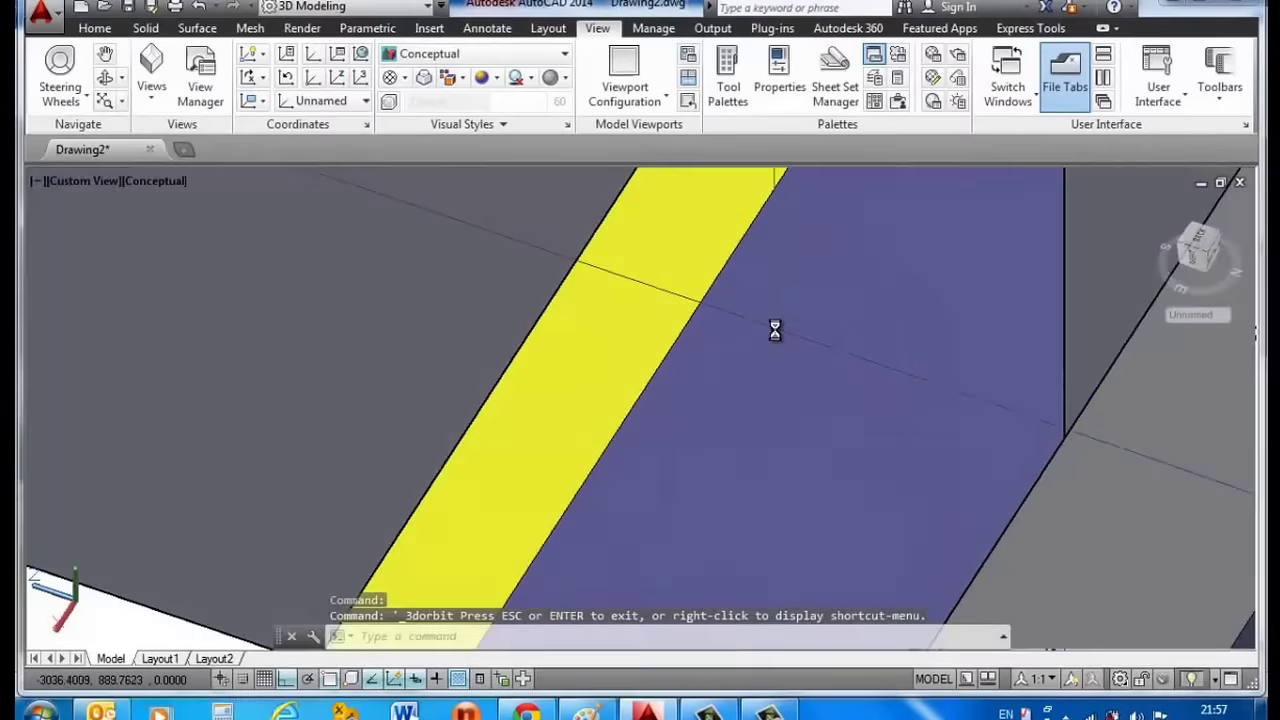
{"action": "type", "text": "c"}
{"action": "key", "text": "Return"}
{"action": "left_click", "coordinate": [720, 358]}
{"action": "scroll", "coordinate": [713, 352], "scroll_direction": "down", "scroll_amount": 2}
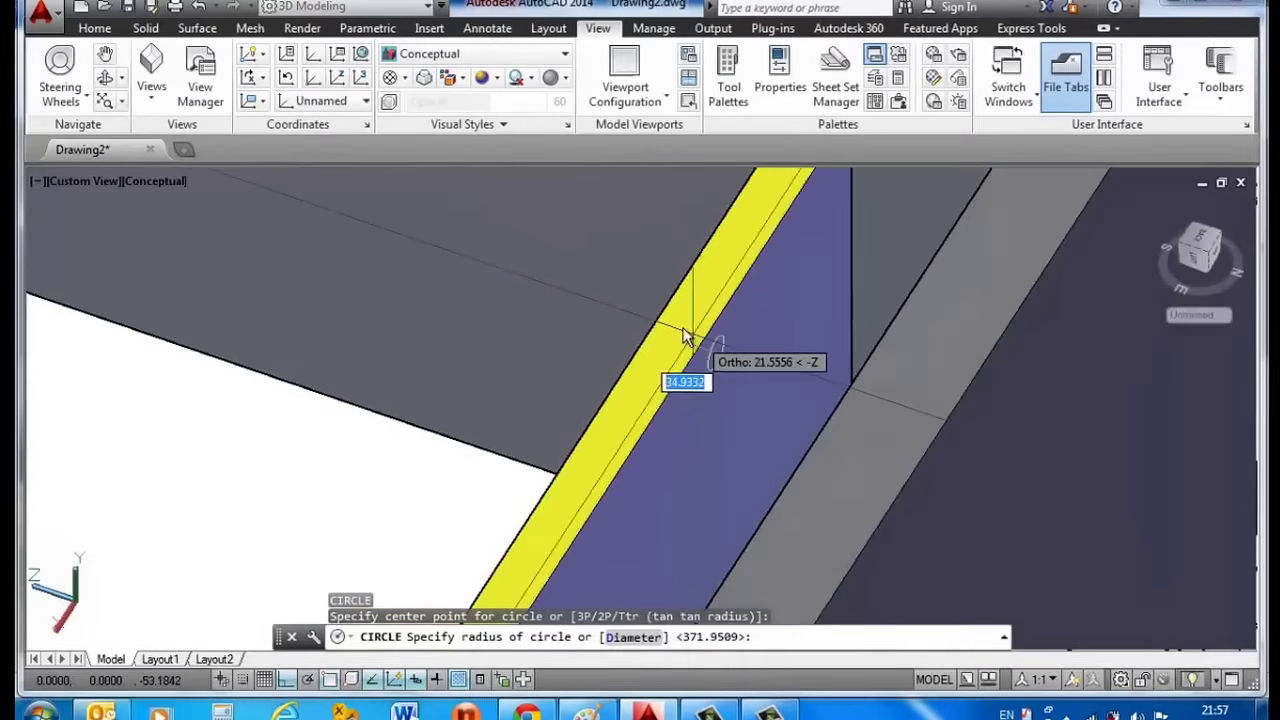
{"action": "scroll", "coordinate": [660, 330], "scroll_direction": "down", "scroll_amount": 2}
{"action": "left_click", "coordinate": [607, 308]}
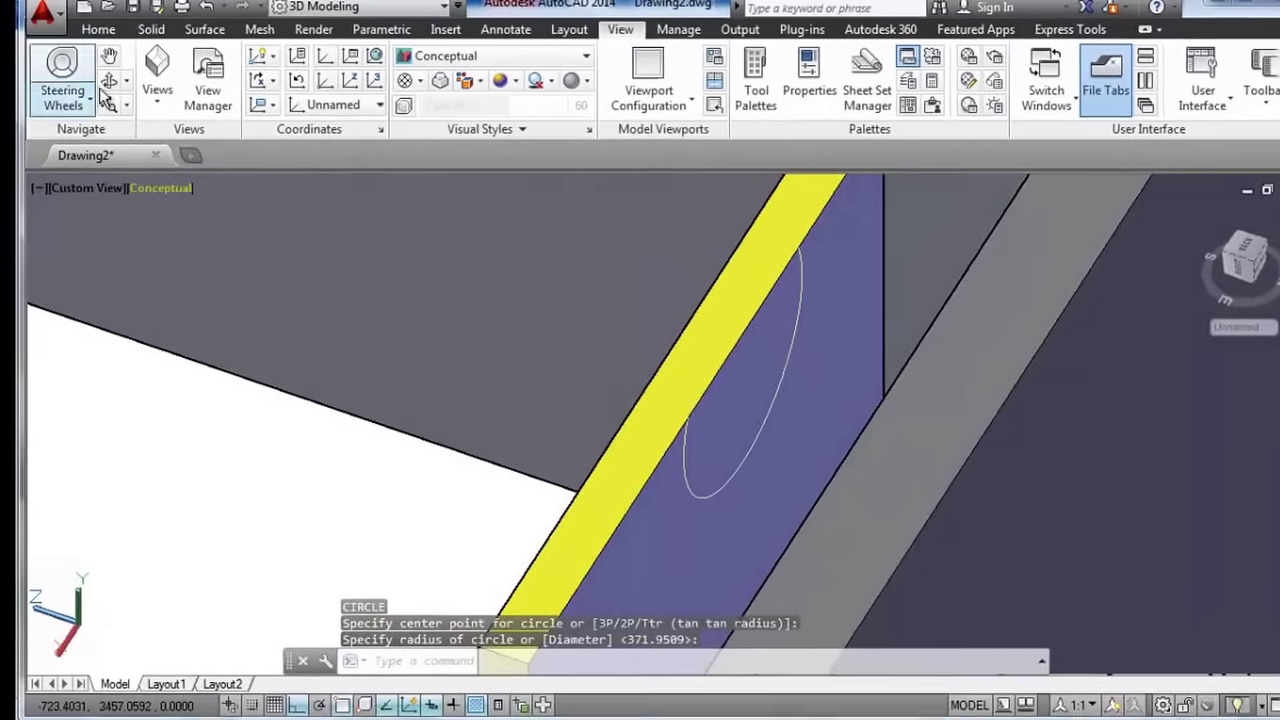
Slice both green shelves using the circle as the cutting object, keeping both sides.
{"action": "left_click", "coordinate": [110, 81]}
{"action": "mouse_move", "coordinate": [574, 351]}
{"action": "left_mouse_down"}
{"action": "mouse_move", "coordinate": [654, 386]}
{"action": "mouse_move", "coordinate": [570, 410]}
{"action": "mouse_move", "coordinate": [626, 397]}
{"action": "mouse_move", "coordinate": [591, 263]}
{"action": "left_mouse_up"}
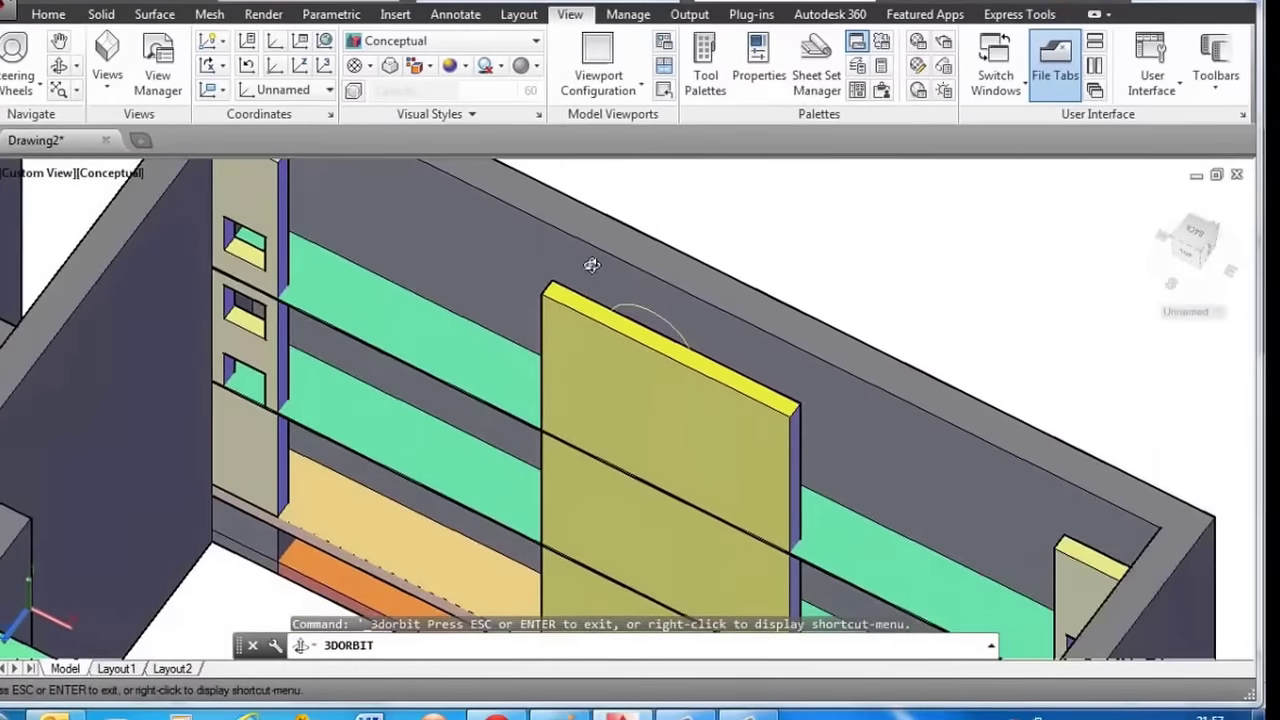
{"action": "right_click", "coordinate": [594, 268]}
{"action": "left_click", "coordinate": [637, 282]}
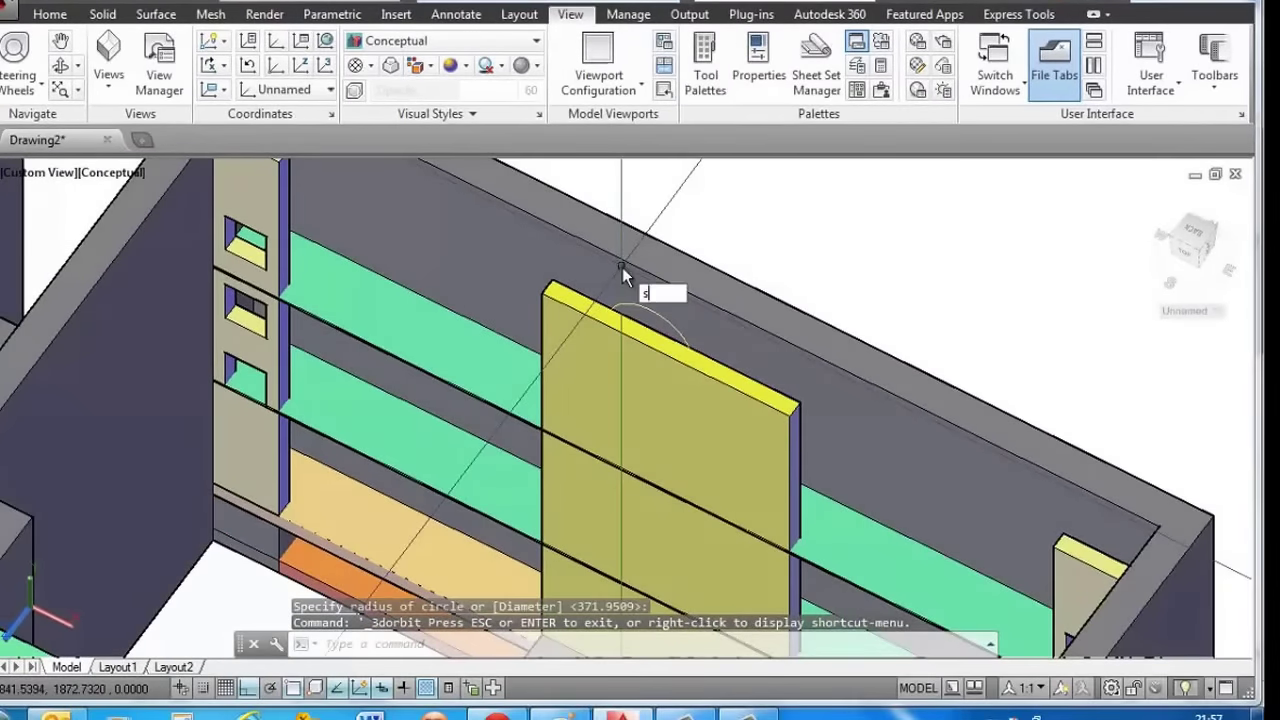
{"action": "type", "text": "lice"}
{"action": "key", "text": "Return"}
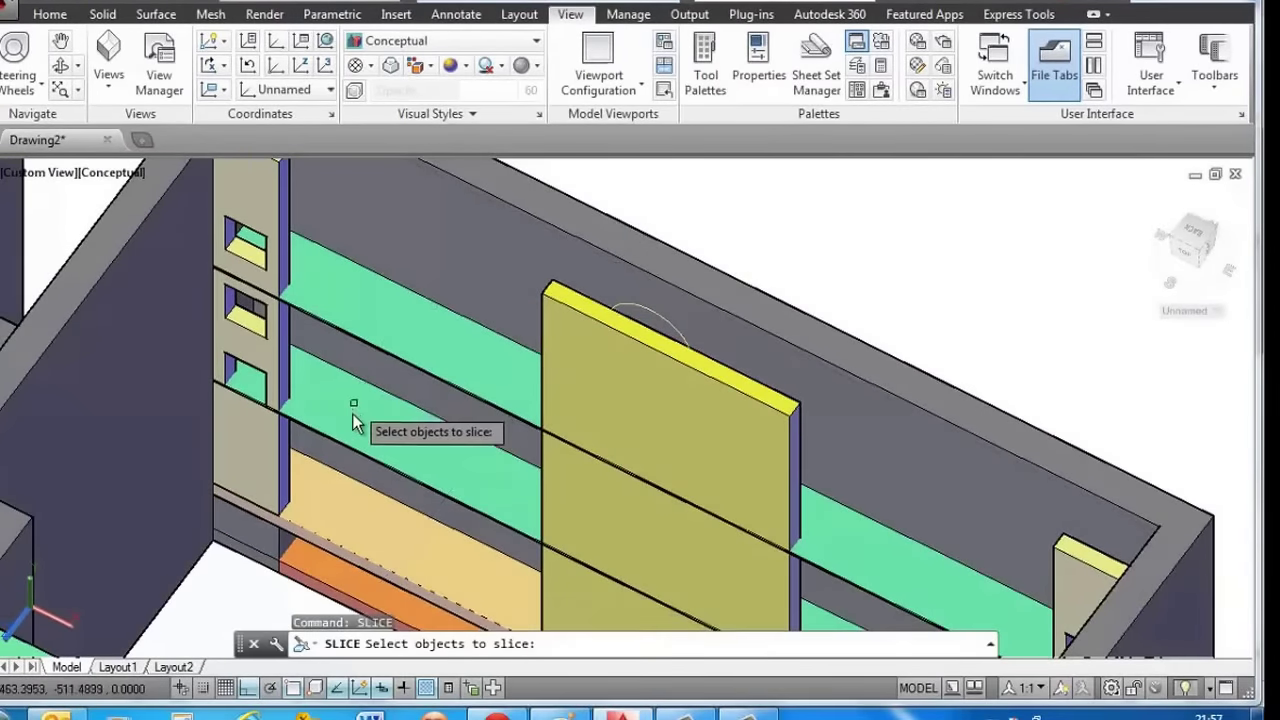
{"action": "left_click", "coordinate": [352, 408]}
{"action": "left_click", "coordinate": [402, 333]}
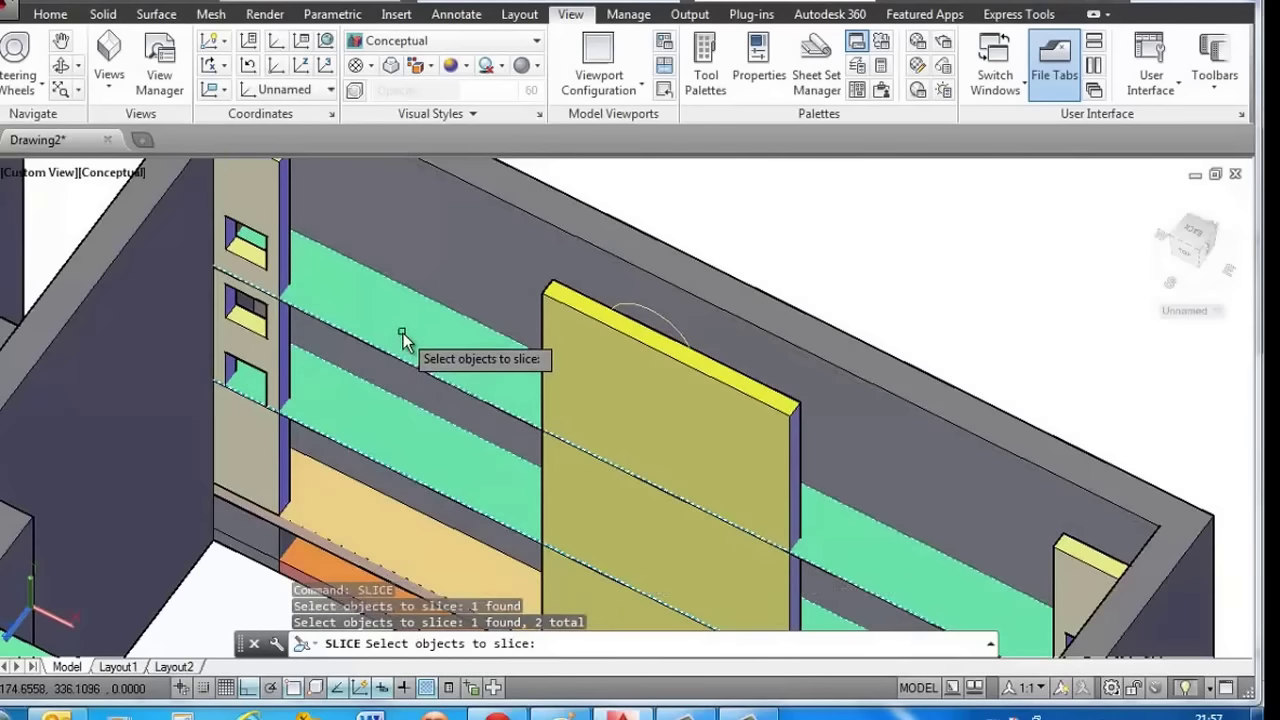
{"action": "key", "text": "Return"}
{"action": "type", "text": "o"}
{"action": "key", "text": "Return"}
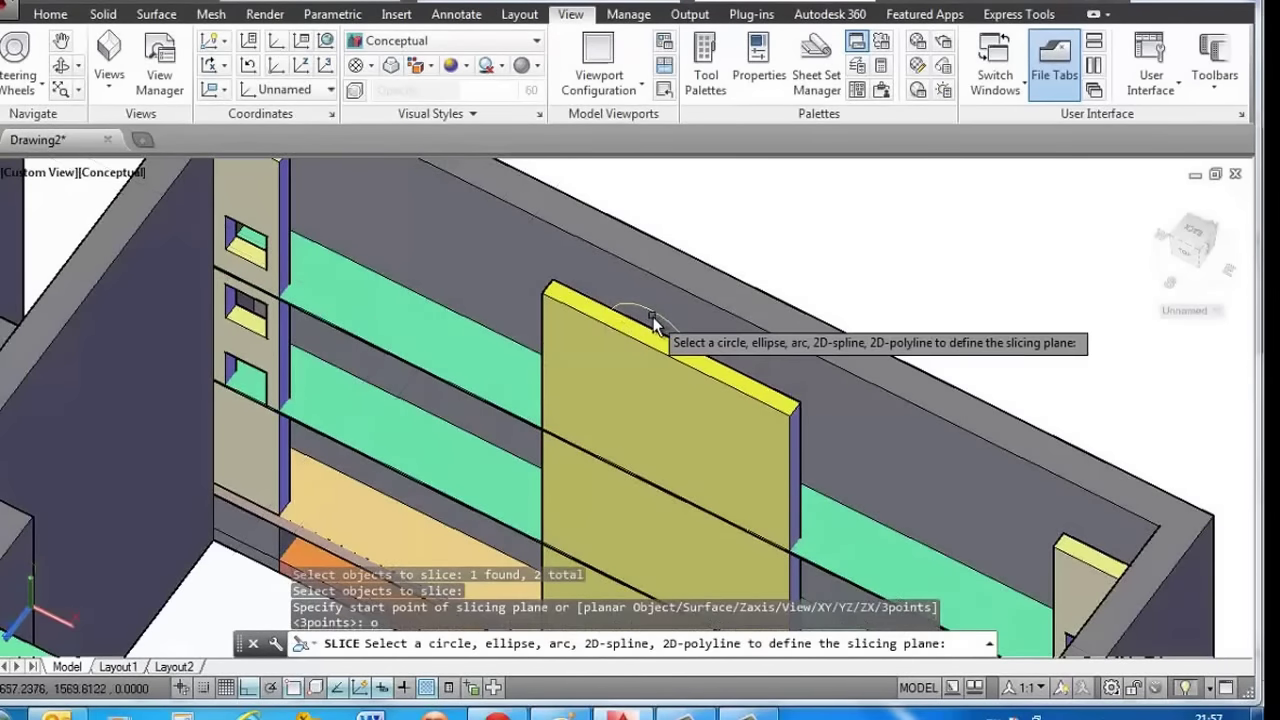
{"action": "left_click", "coordinate": [658, 316]}
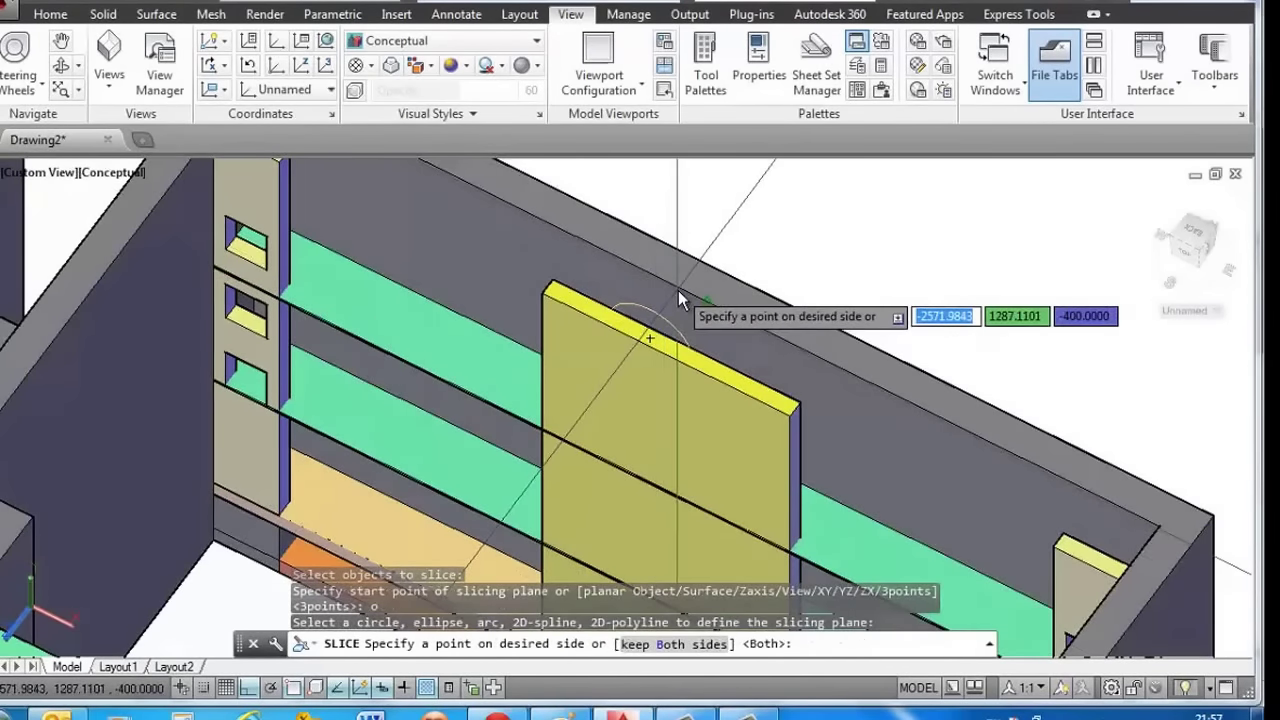
{"action": "key", "text": "Return"}
{"action": "scroll", "coordinate": [565, 253], "scroll_direction": "down", "scroll_amount": 2}
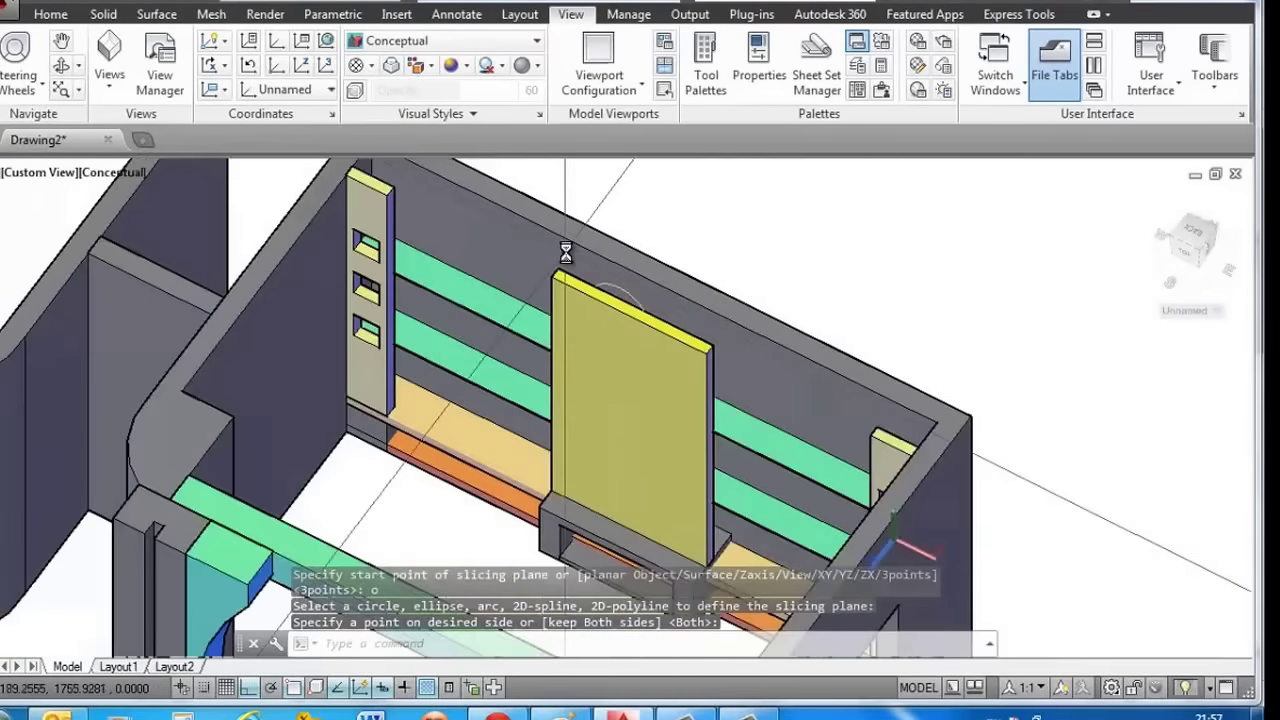
{"action": "scroll", "coordinate": [630, 280], "scroll_direction": "up", "scroll_amount": 2}
{"action": "scroll", "coordinate": [625, 288], "scroll_direction": "up", "scroll_amount": 1}
Erase the helper circle.
{"action": "key", "text": "Return"}
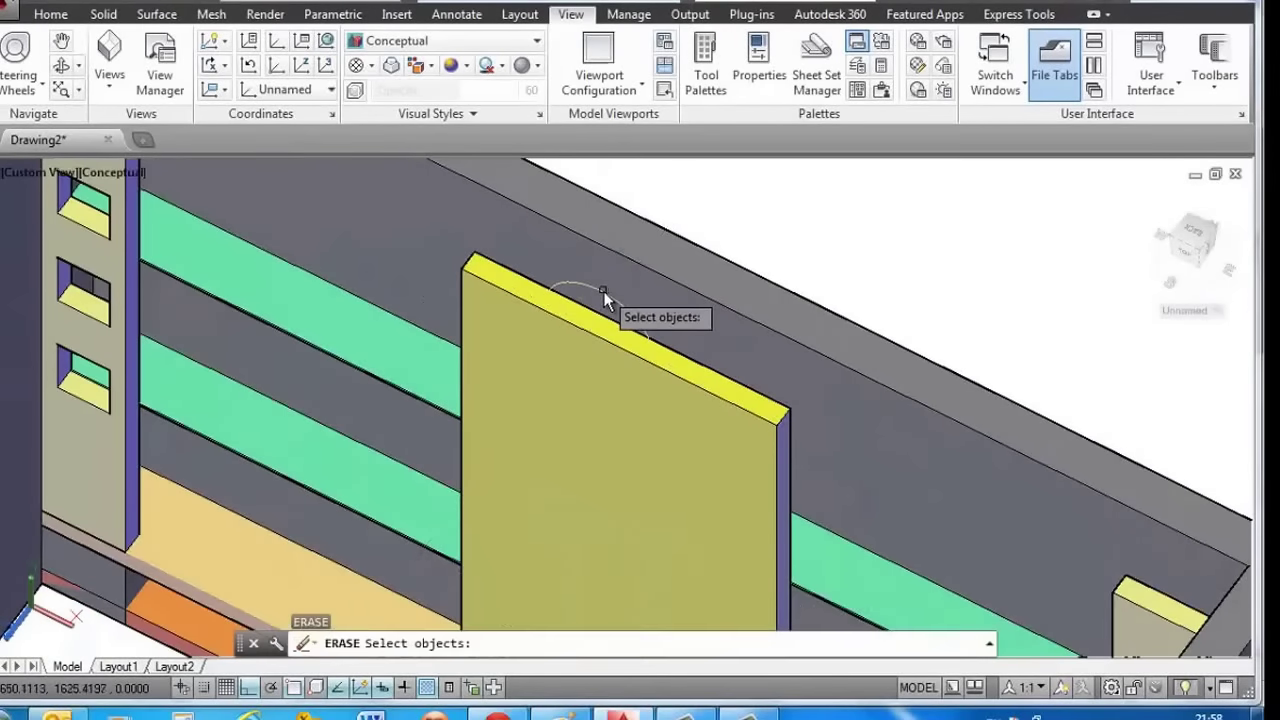
{"action": "left_click", "coordinate": [604, 291]}
{"action": "left_click", "coordinate": [601, 291]}
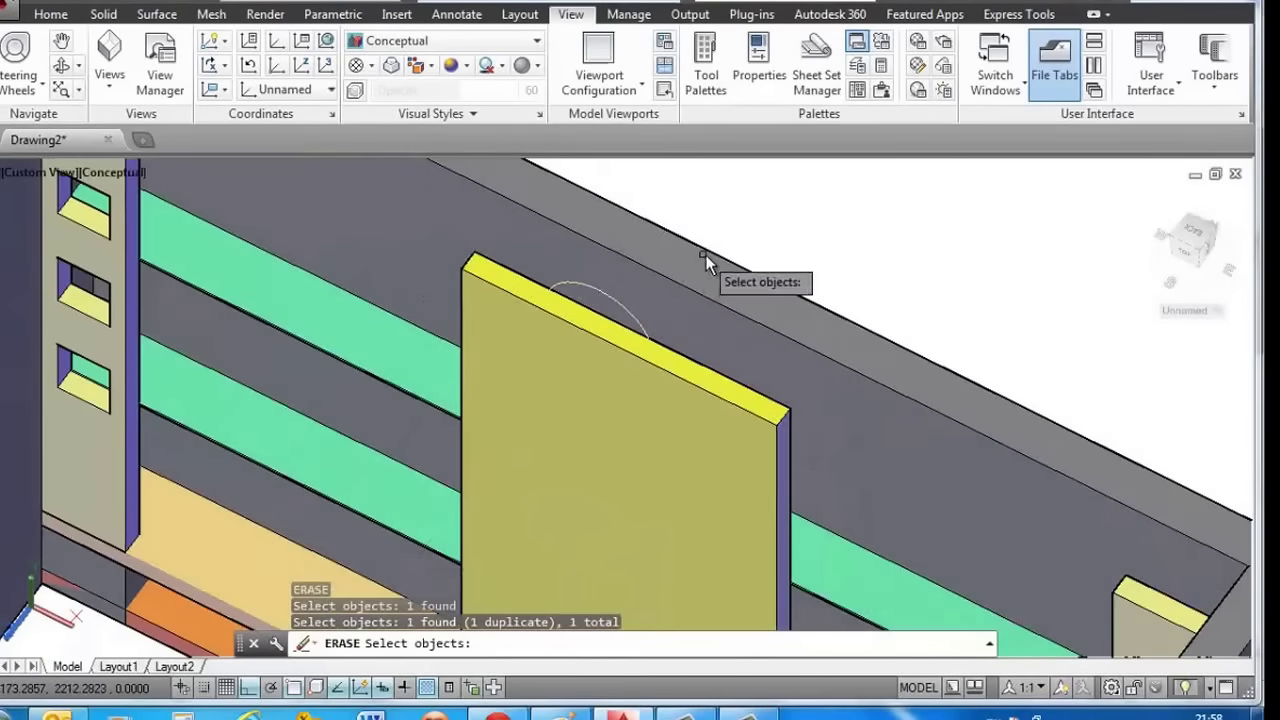
{"action": "scroll", "coordinate": [706, 255], "scroll_direction": "down", "scroll_amount": 3}
{"action": "scroll", "coordinate": [678, 272], "scroll_direction": "down", "scroll_amount": 3}
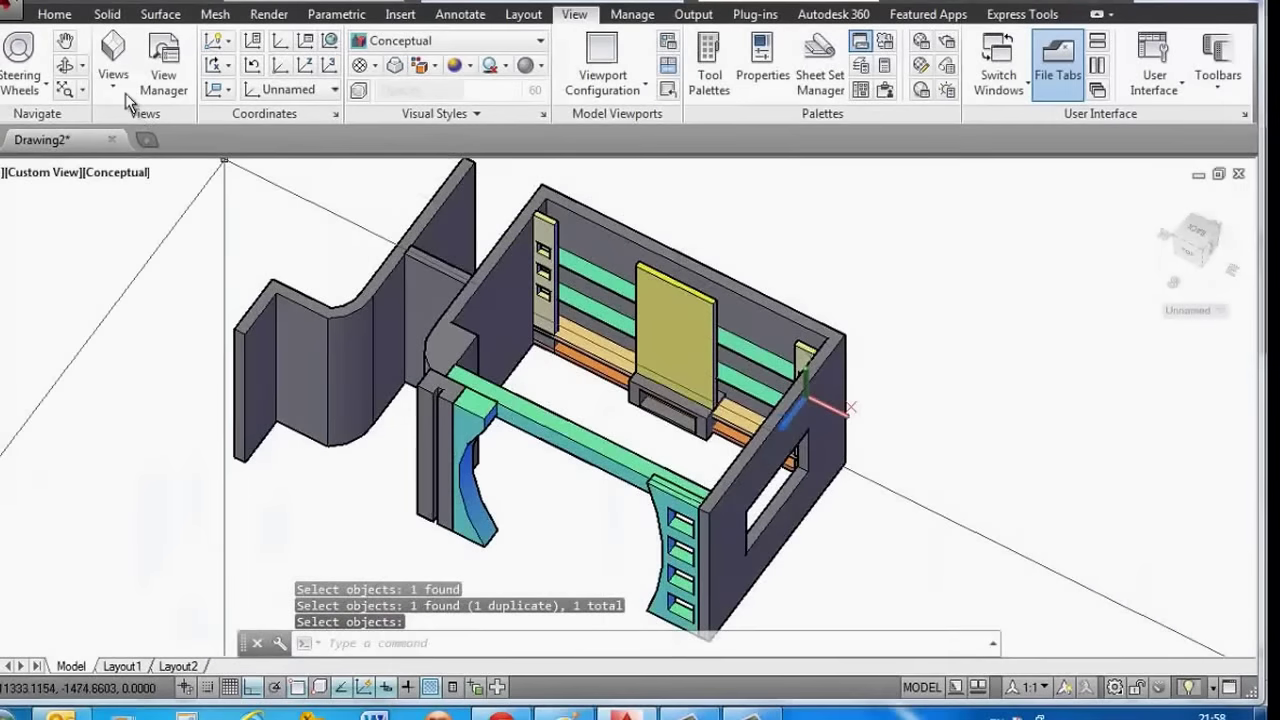
Align the UCS to the yellow panel's front face.
{"action": "middle_click_drag", "start_coordinate": [640, 420], "coordinate": [541, 390], "text": "shift"}
{"action": "left_click_drag", "start_coordinate": [640, 420], "coordinate": [541, 390]}
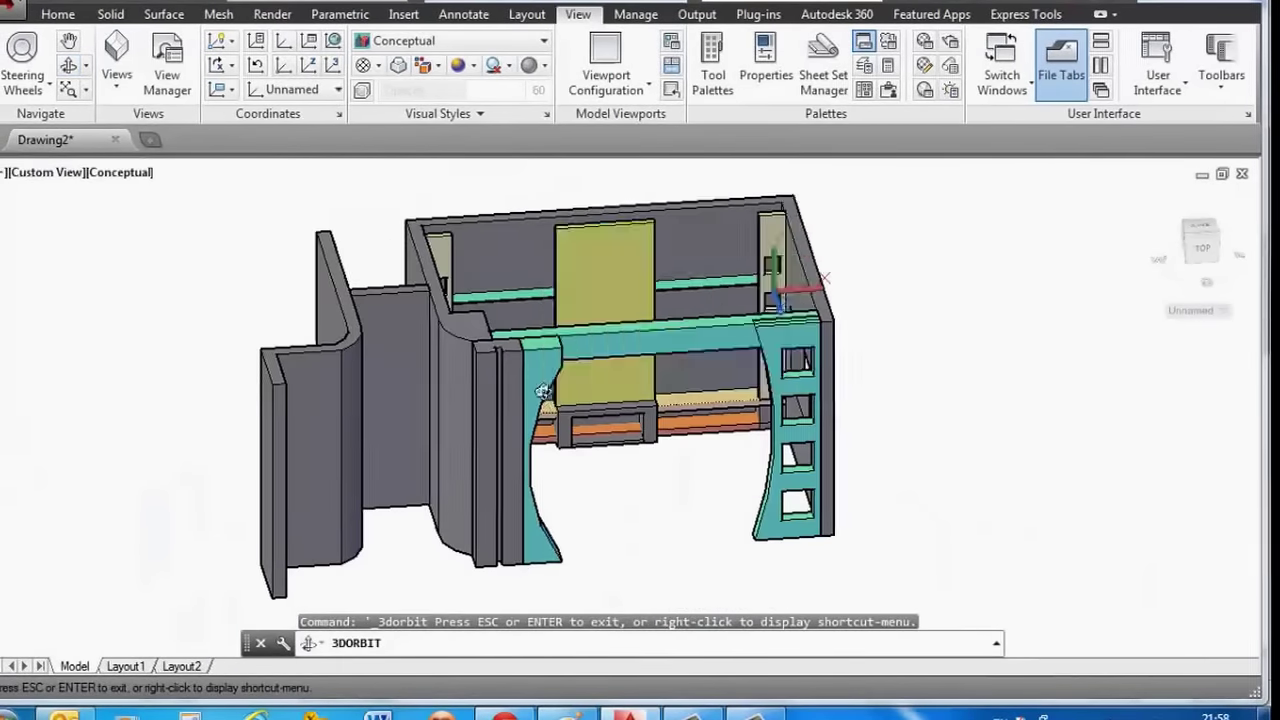
{"action": "right_click", "coordinate": [541, 390]}
{"action": "left_click", "coordinate": [586, 9]}
{"action": "scroll", "coordinate": [603, 250], "scroll_direction": "up", "scroll_amount": 3}
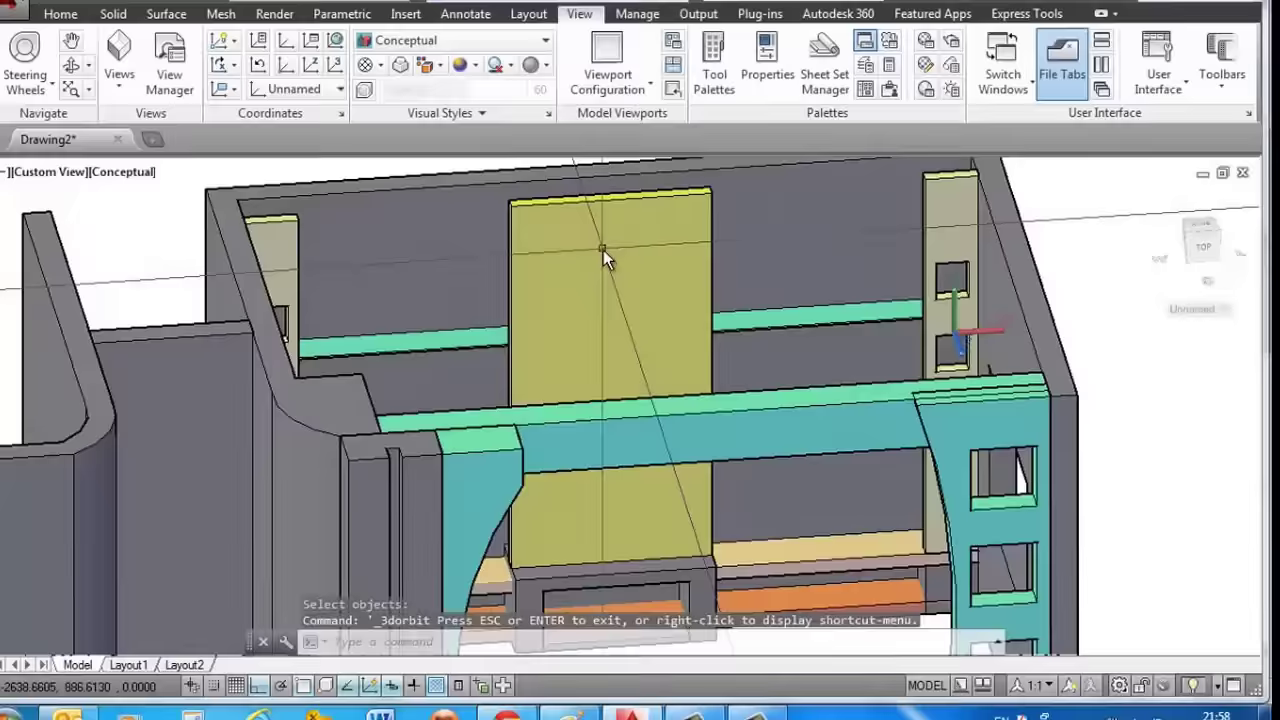
{"action": "scroll", "coordinate": [603, 250], "scroll_direction": "up", "scroll_amount": 2}
{"action": "scroll", "coordinate": [601, 248], "scroll_direction": "down", "scroll_amount": 3}
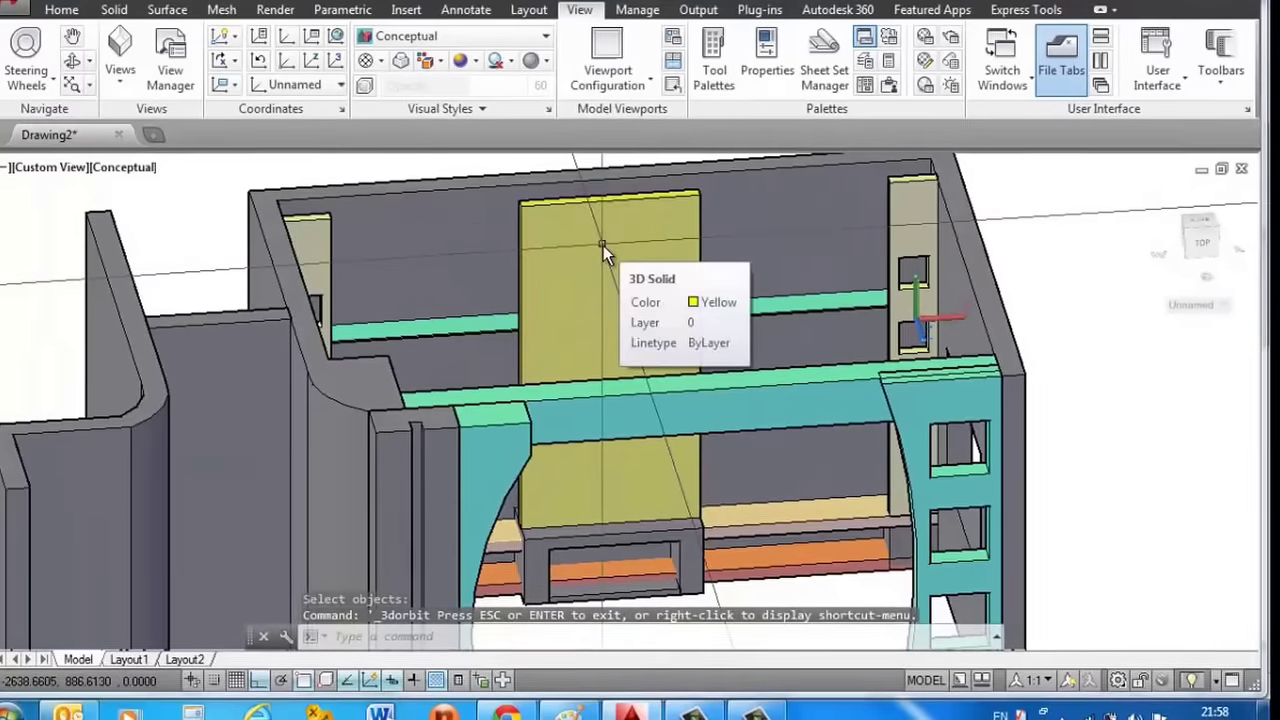
{"action": "type", "text": "ucs"}
{"action": "key", "text": "Return"}
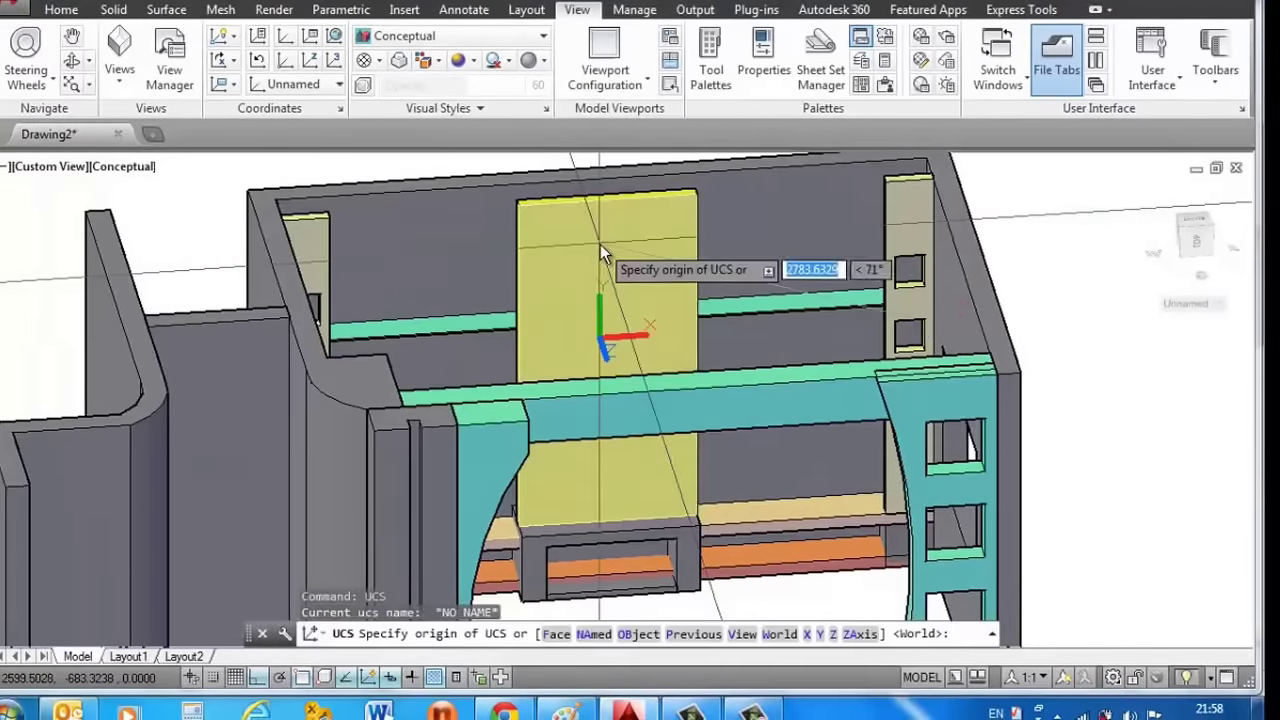
{"action": "type", "text": "f"}
{"action": "key", "text": "Return"}
{"action": "left_click", "coordinate": [604, 275]}
{"action": "key", "text": "Return"}
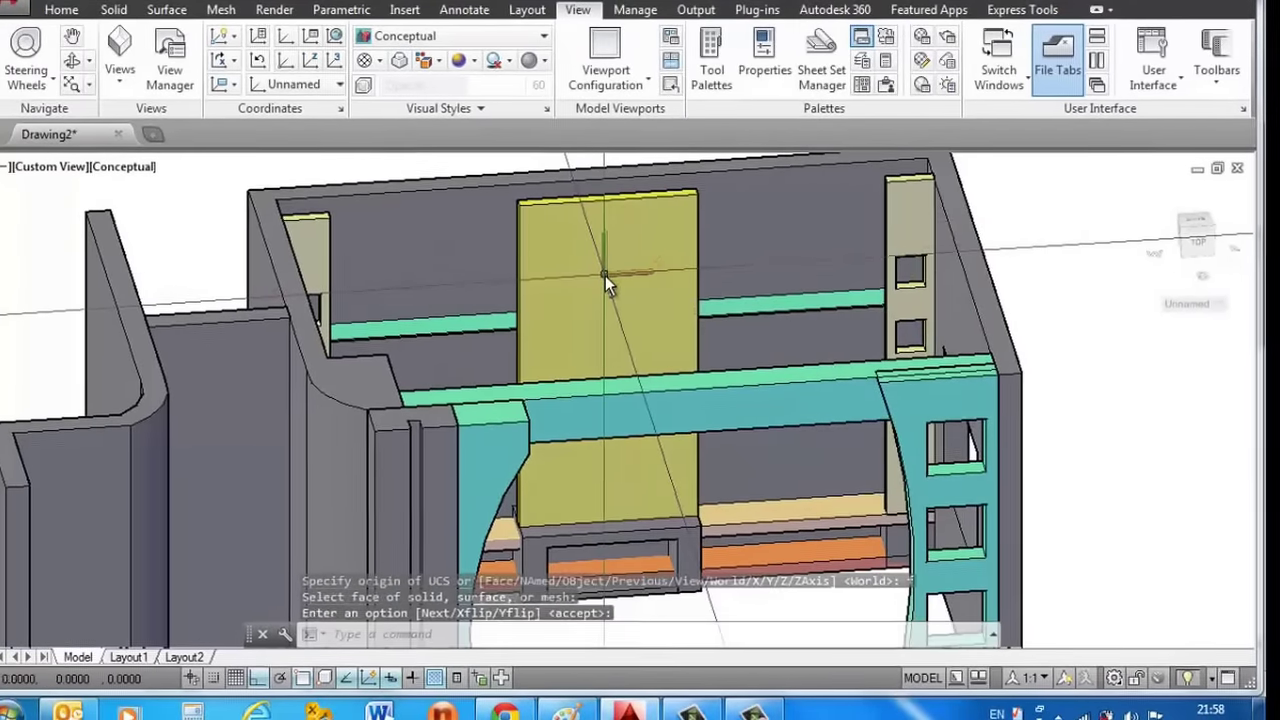
Show the panel face in plan view and bring back the Paint reference photo.
{"action": "type", "text": "plan"}
{"action": "key", "text": "Return"}
{"action": "key", "text": "Return"}
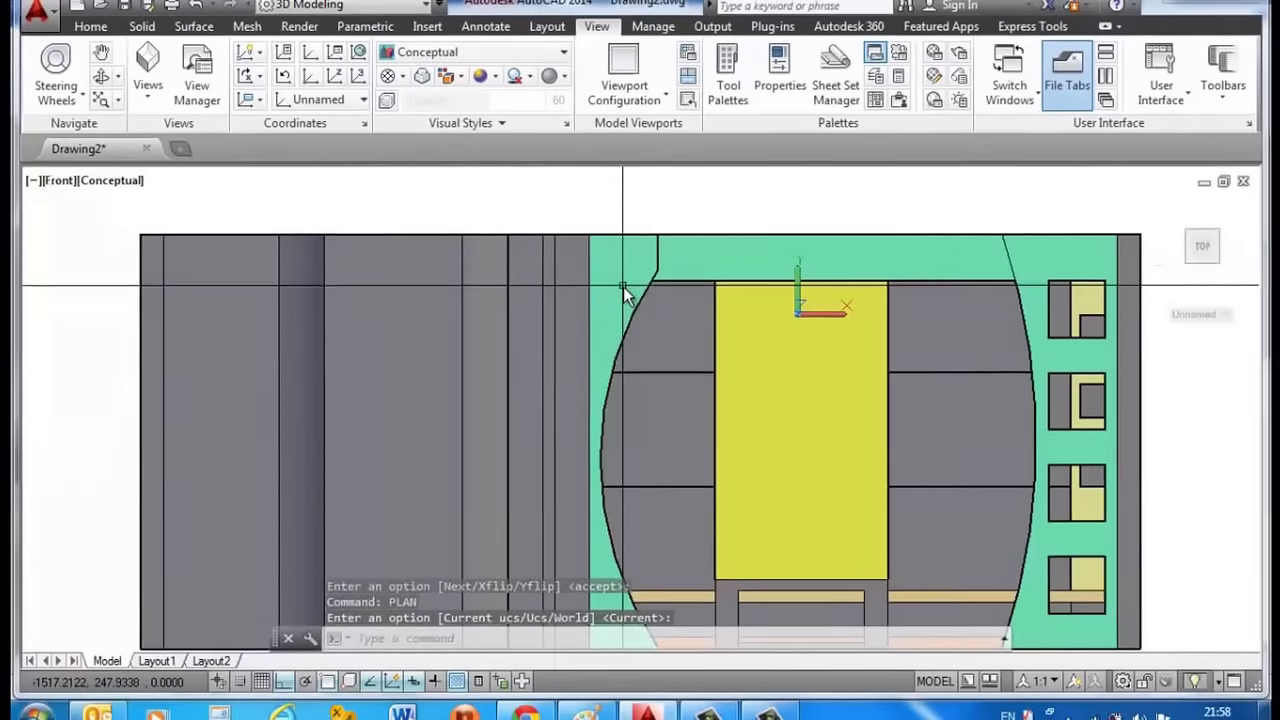
{"action": "left_click", "coordinate": [585, 712]}
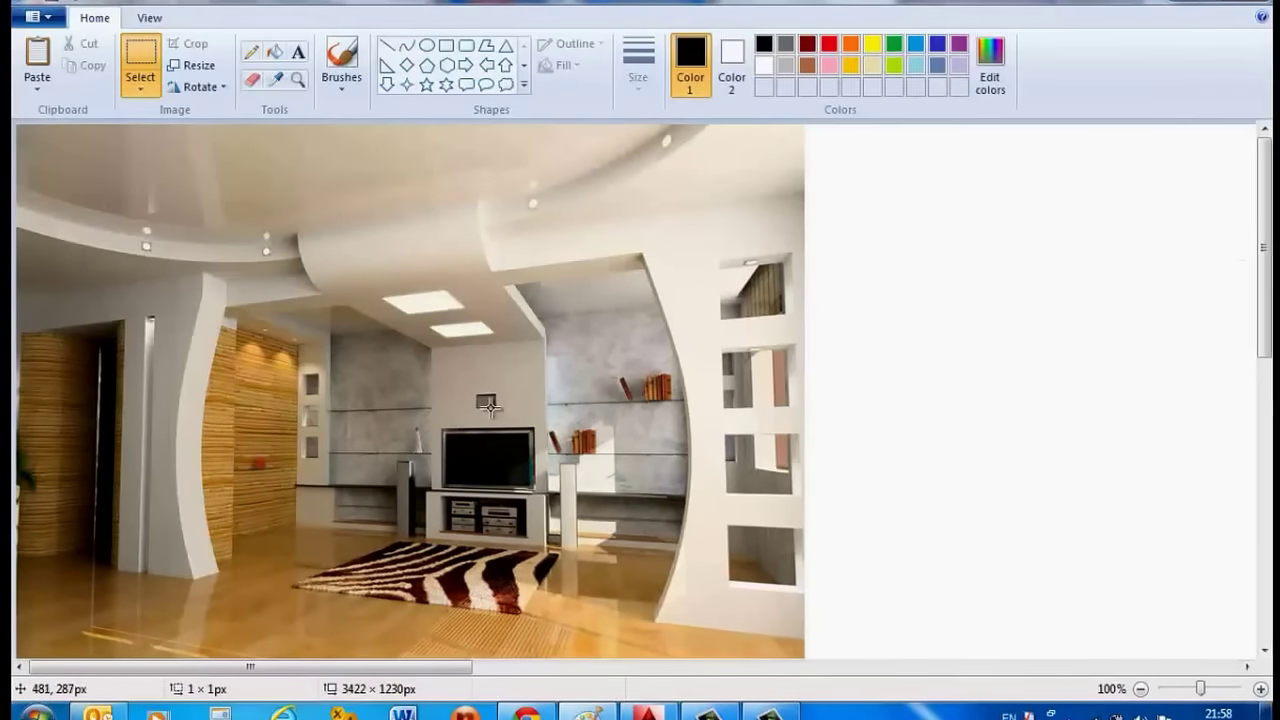
{"action": "mouse_move", "coordinate": [651, 712]}
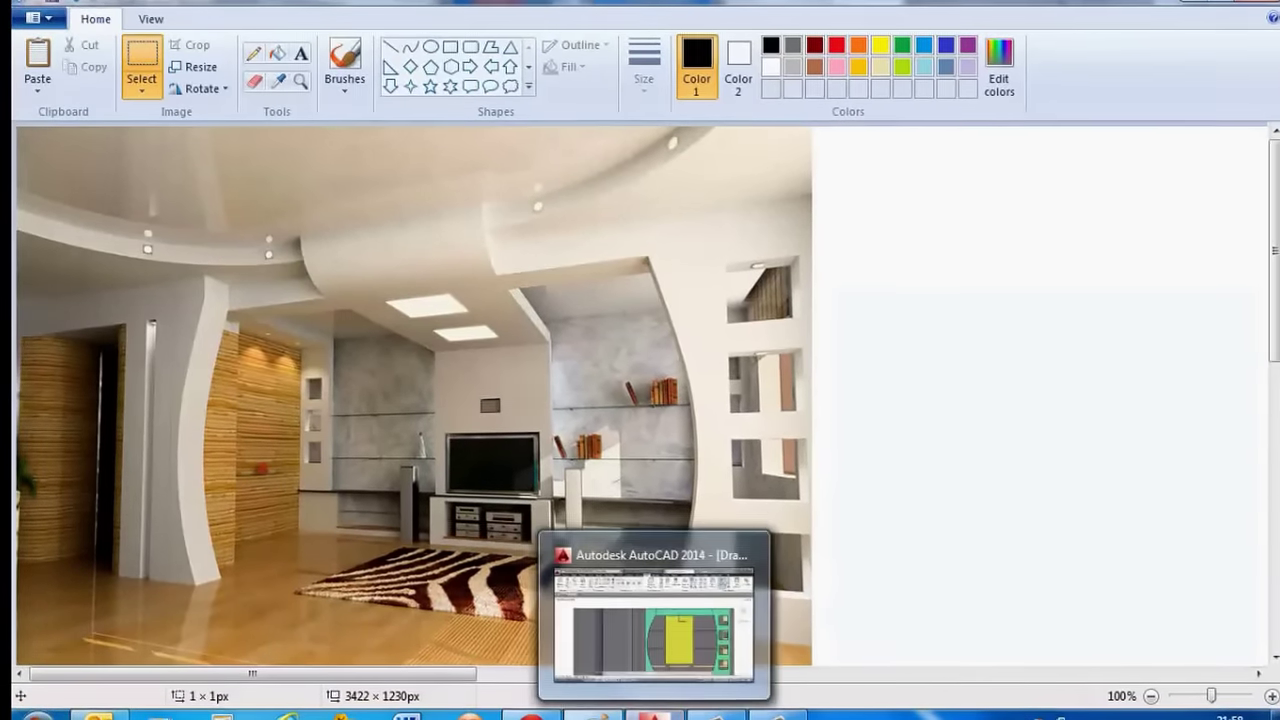
Draw a 300 by 150 rectangle with the REC command.
{"action": "left_click", "coordinate": [679, 622]}
{"action": "type", "text": "r"}
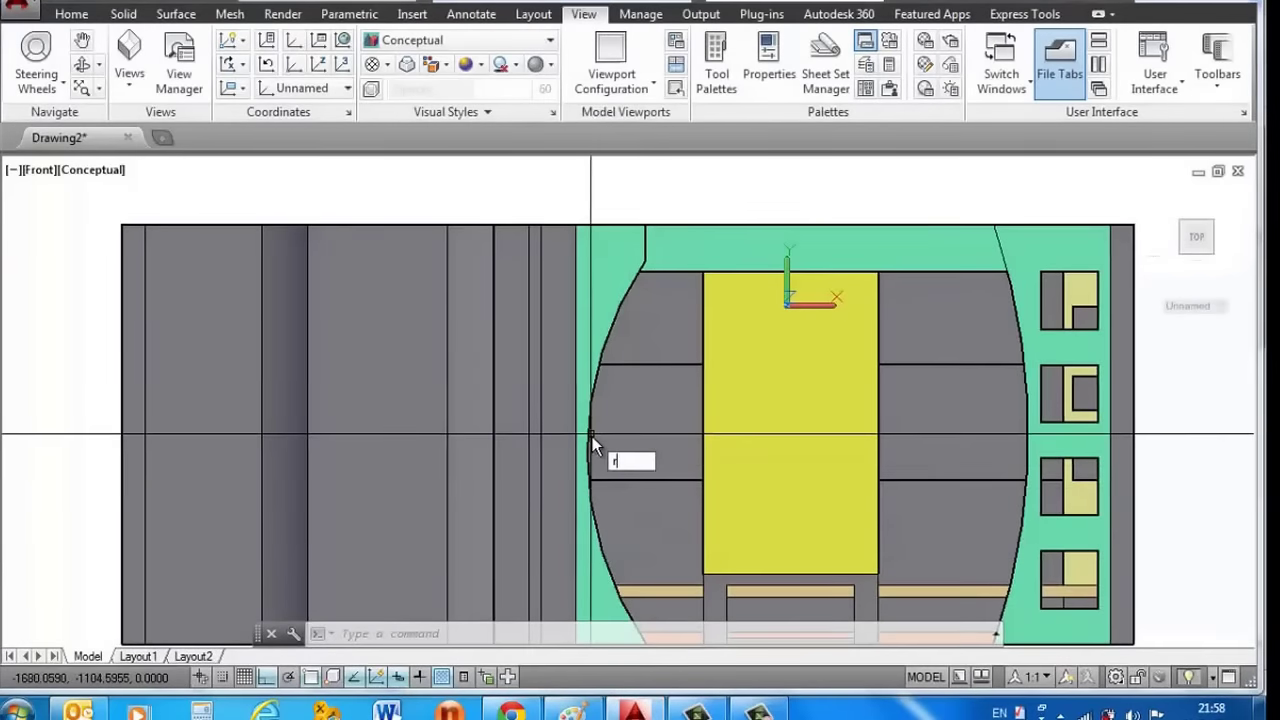
{"action": "type", "text": "ec"}
{"action": "key", "text": "Return"}
{"action": "scroll", "coordinate": [494, 379], "scroll_direction": "down", "scroll_amount": 2}
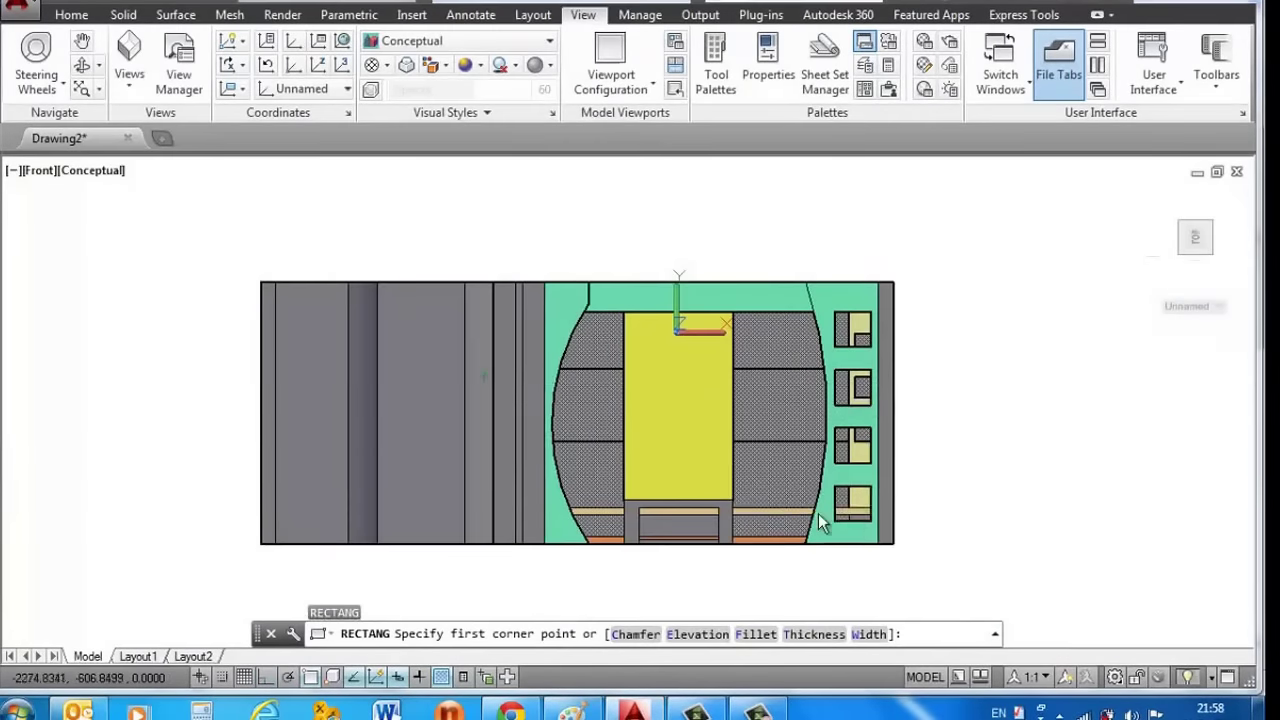
{"action": "left_click", "coordinate": [961, 477]}
{"action": "type", "text": "@"}
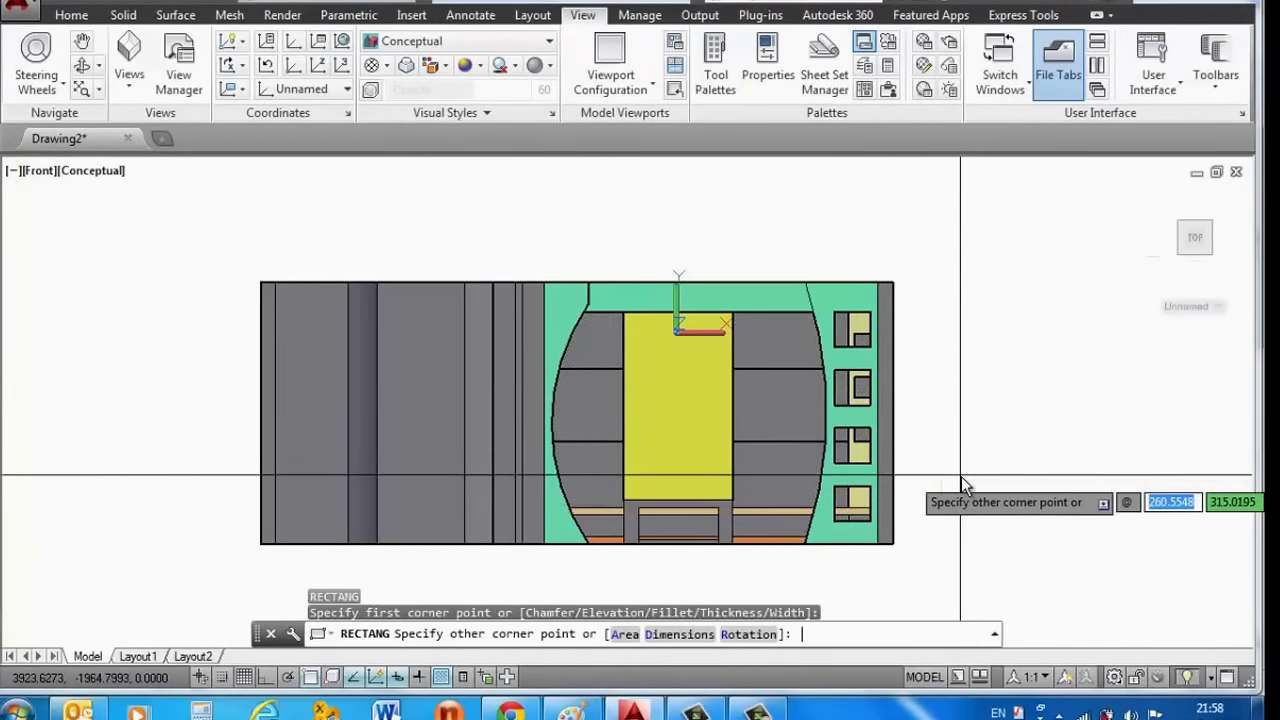
{"action": "type", "text": "300"}
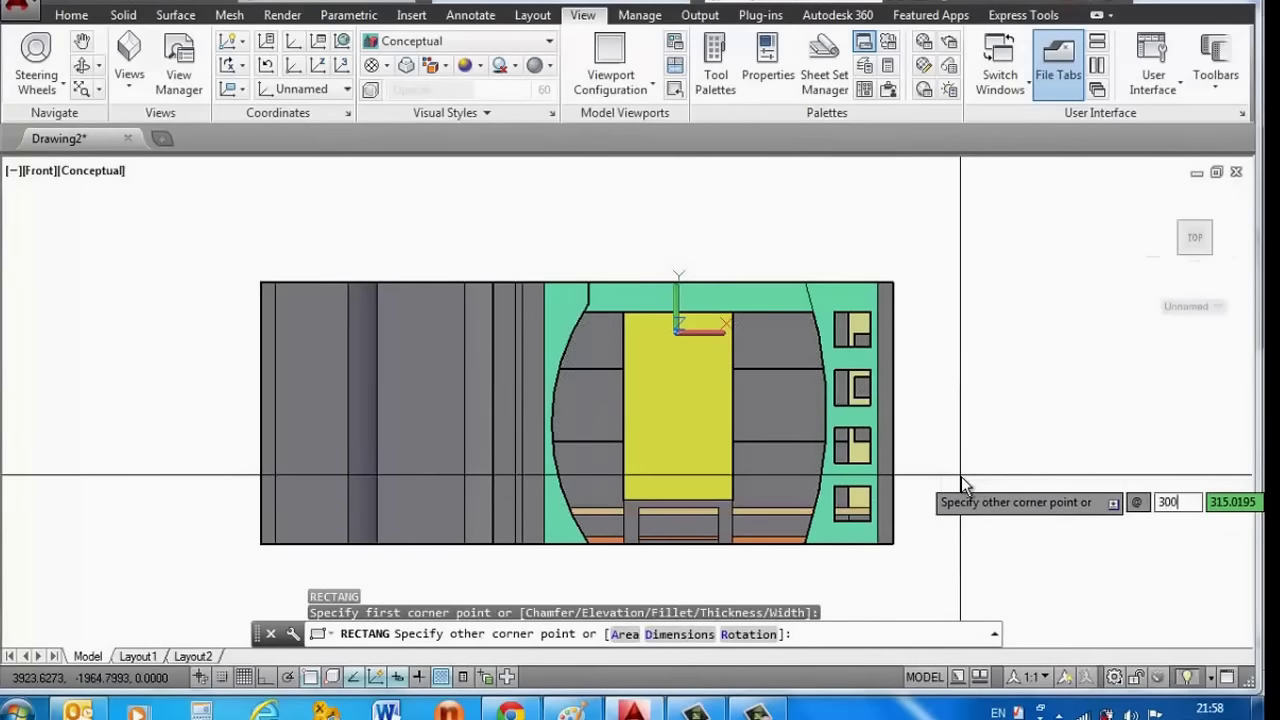
{"action": "key", "text": "Tab"}
{"action": "type", "text": "150"}
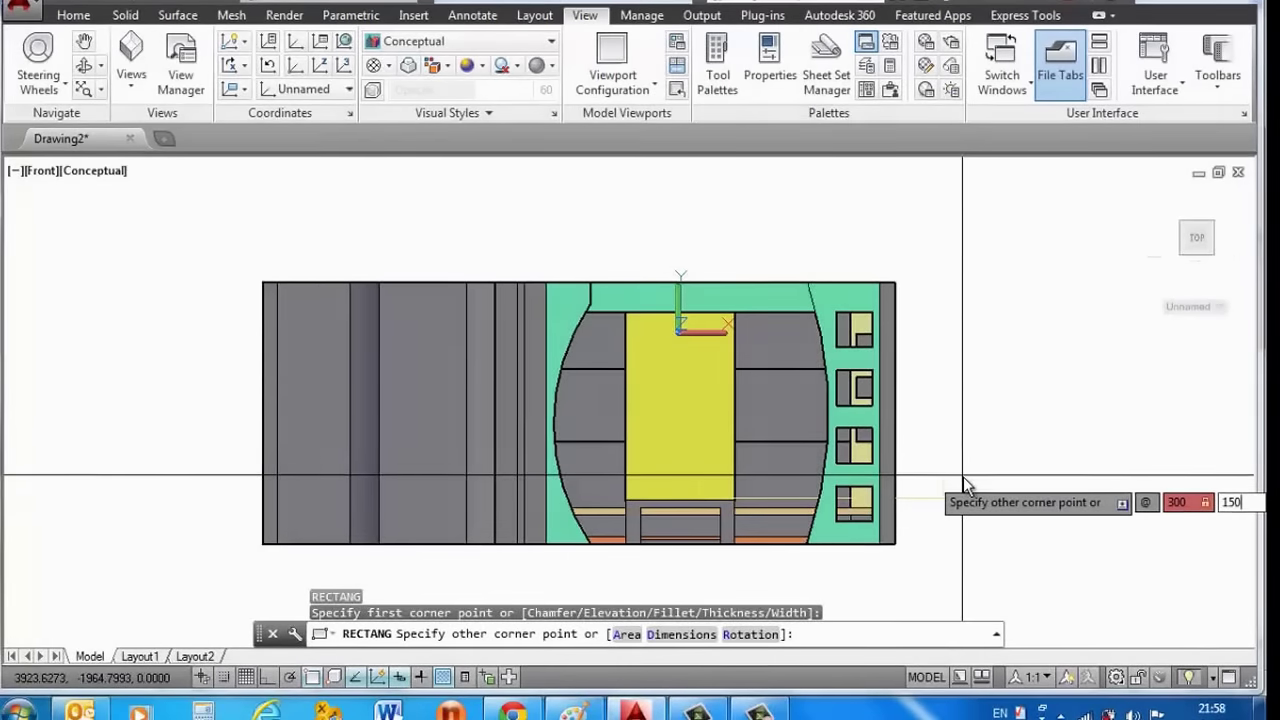
{"action": "key", "text": "Return"}
Change the new rectangle's colour to red.
{"action": "scroll", "coordinate": [963, 477], "scroll_direction": "up", "scroll_amount": 3}
{"action": "left_click", "coordinate": [946, 482]}
{"action": "left_click", "coordinate": [1090, 562]}
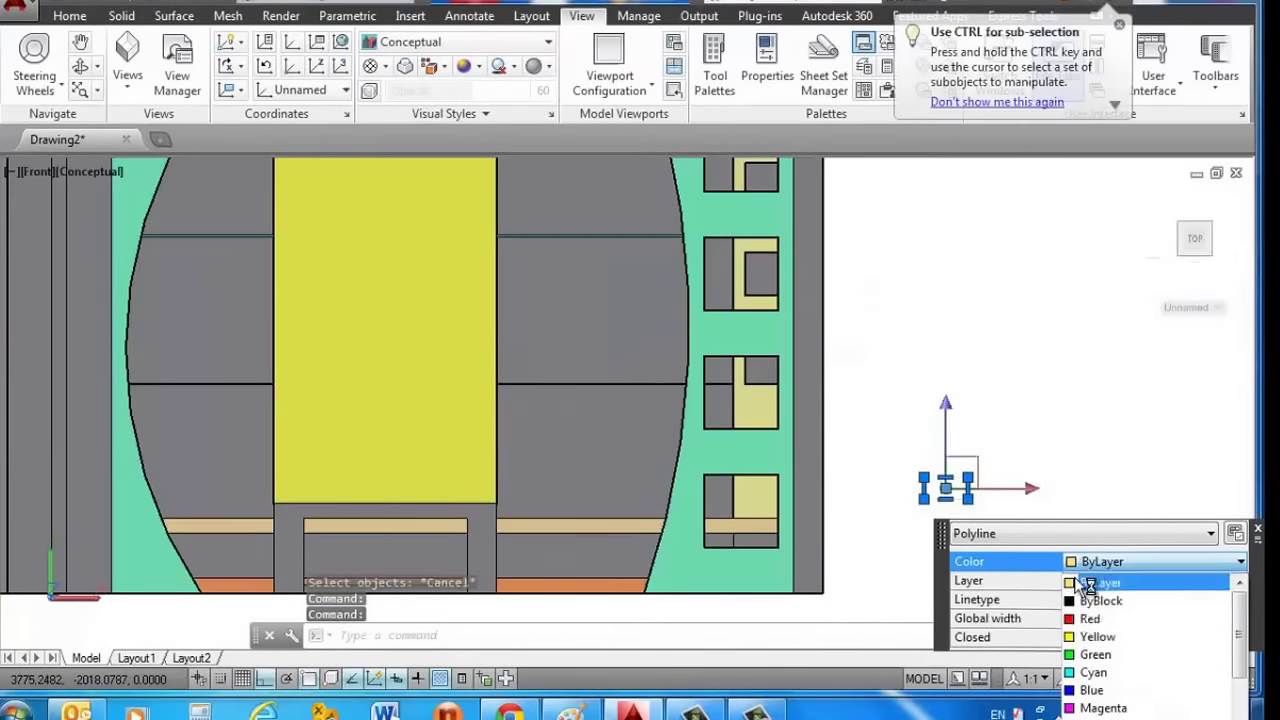
{"action": "left_click", "coordinate": [1087, 622]}
{"action": "key", "text": "Escape"}
{"action": "key", "text": "Escape"}
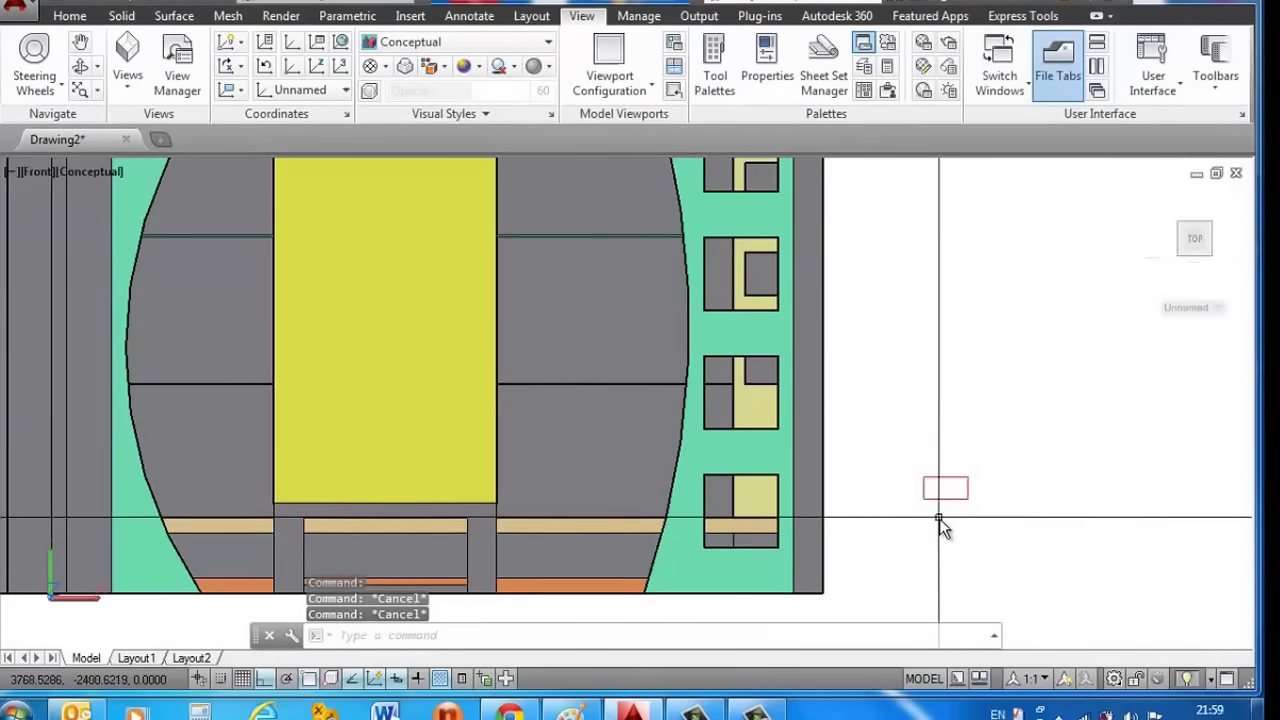
Undo the last action, then move the rectangle onto the yellow panel's bottom edge.
{"action": "type", "text": "u"}
{"action": "key", "text": "Return"}
{"action": "left_click", "coordinate": [905, 468]}
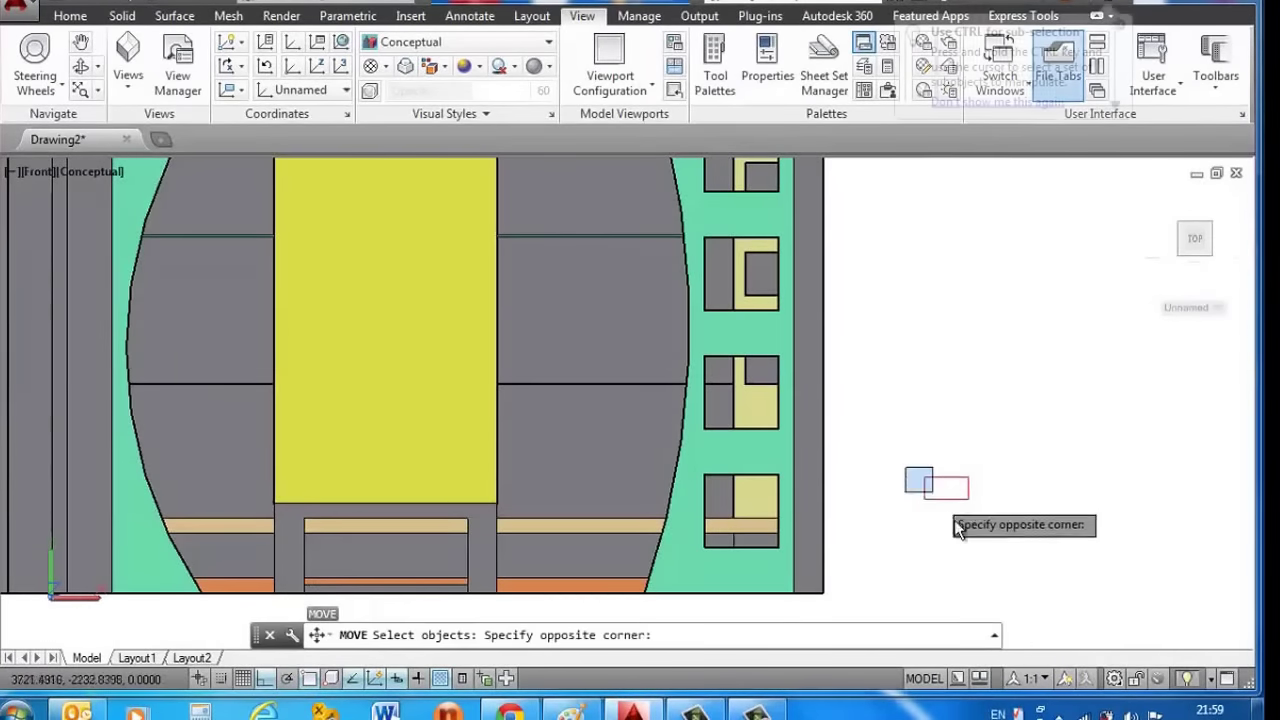
{"action": "key", "text": "Return"}
{"action": "left_click", "coordinate": [943, 500]}
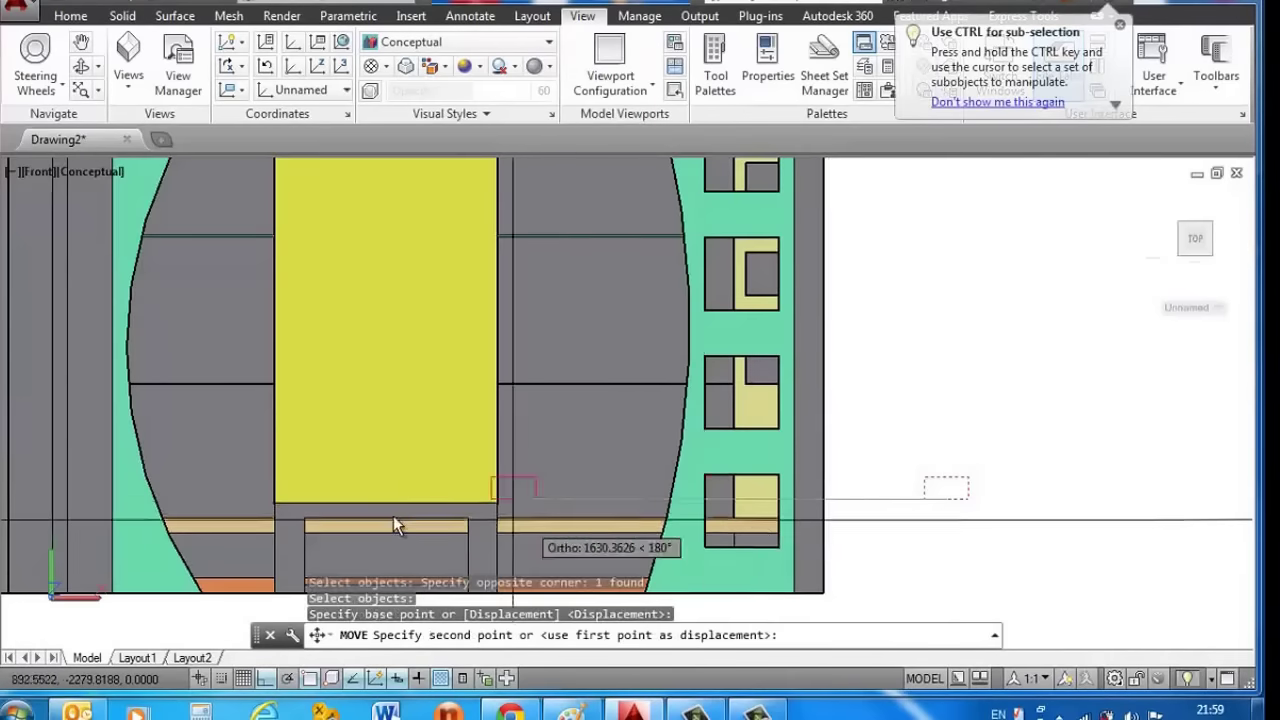
{"action": "scroll", "coordinate": [391, 520], "scroll_direction": "up", "scroll_amount": 3}
{"action": "left_click", "coordinate": [387, 502]}
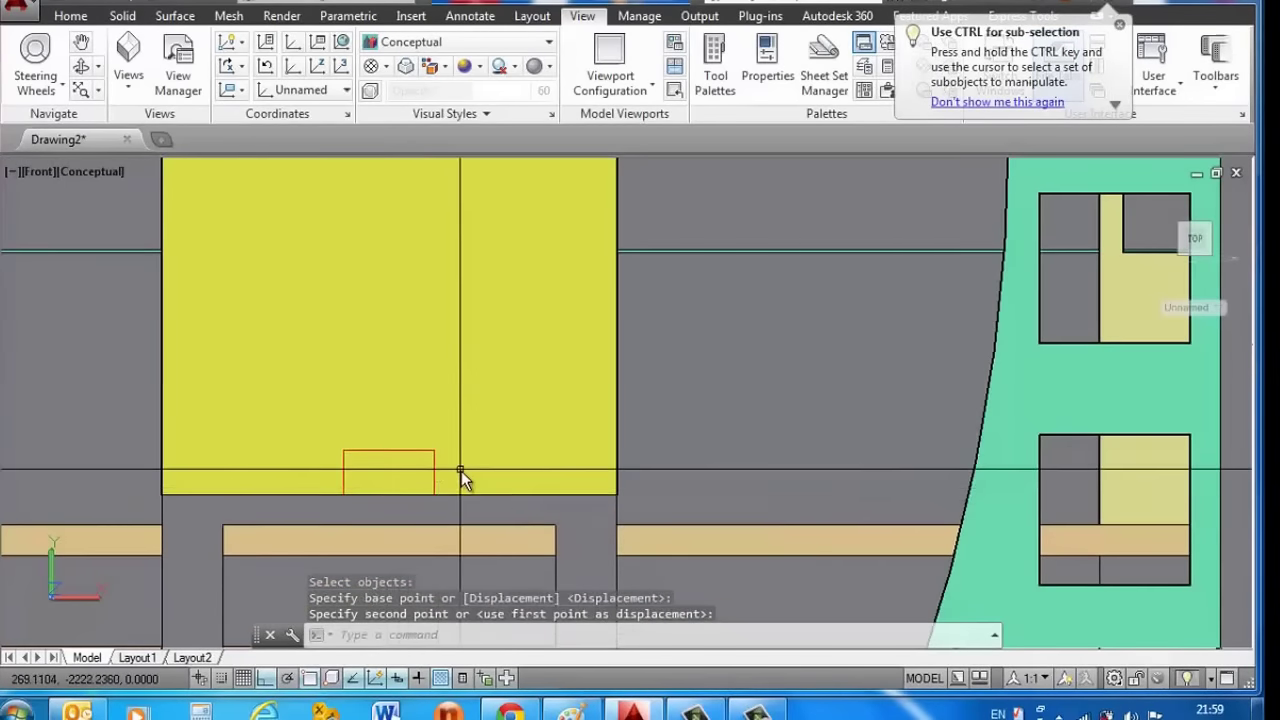
Move the rectangle, selected as Previous, higher up inside the yellow panel.
{"action": "key", "text": "Return"}
{"action": "type", "text": "p"}
{"action": "key", "text": "Return"}
{"action": "scroll", "coordinate": [340, 515], "scroll_direction": "down", "scroll_amount": 4}
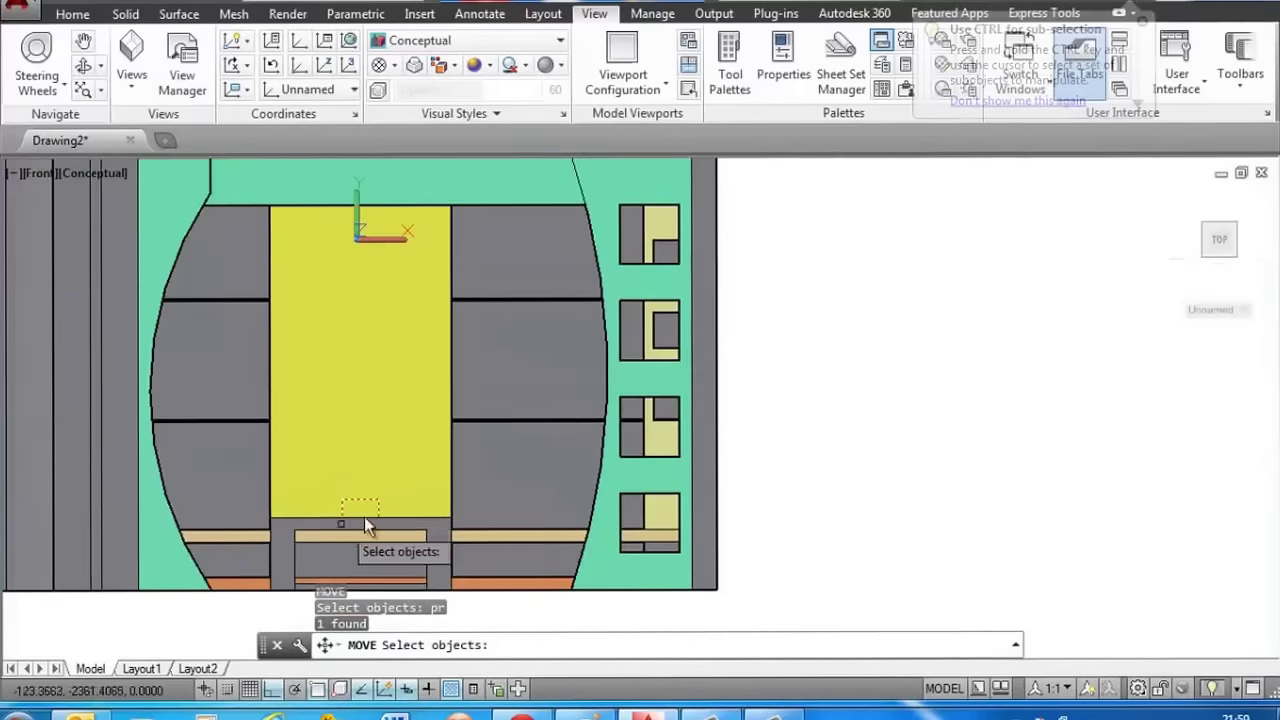
{"action": "key", "text": "Return"}
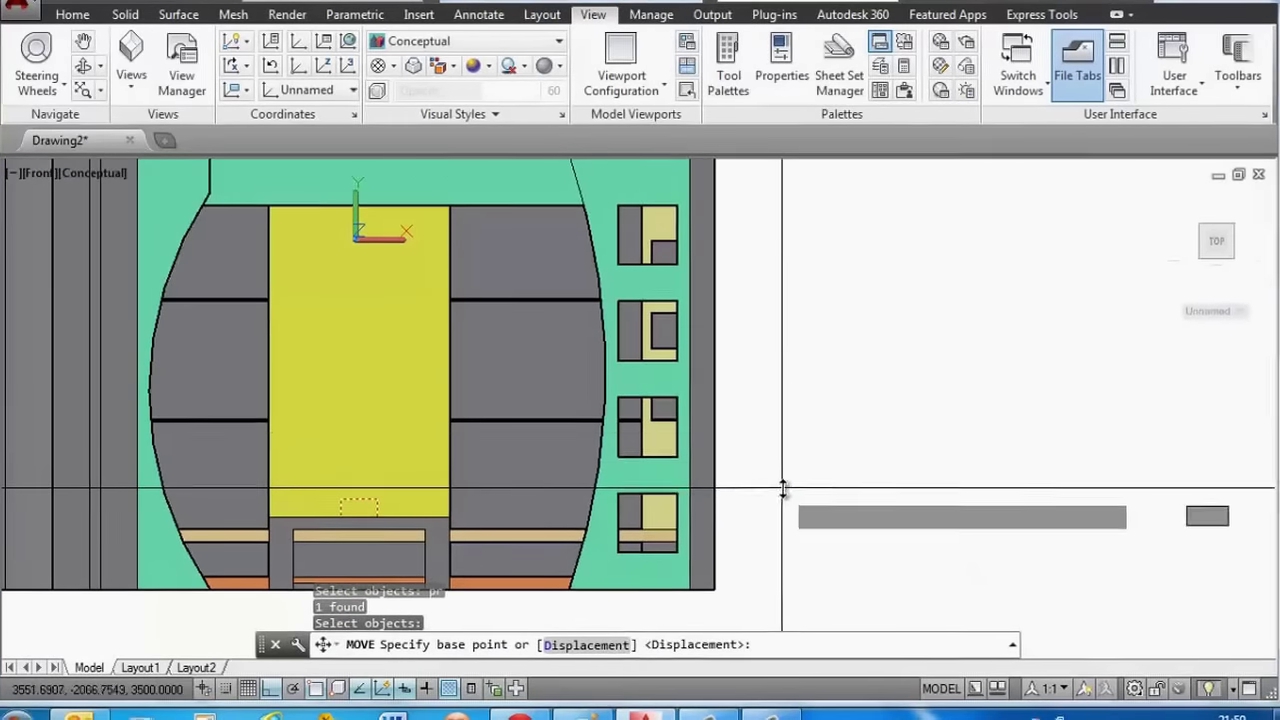
{"action": "left_click", "coordinate": [785, 490]}
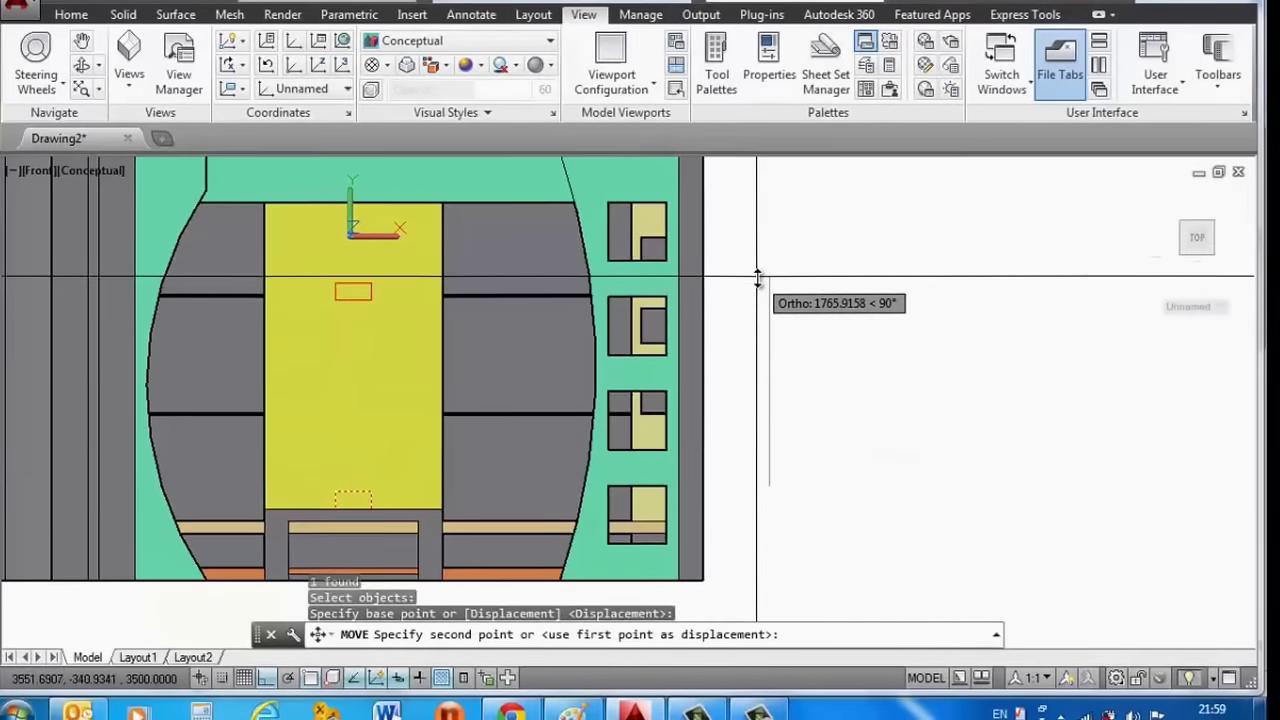
{"action": "left_click", "coordinate": [756, 274]}
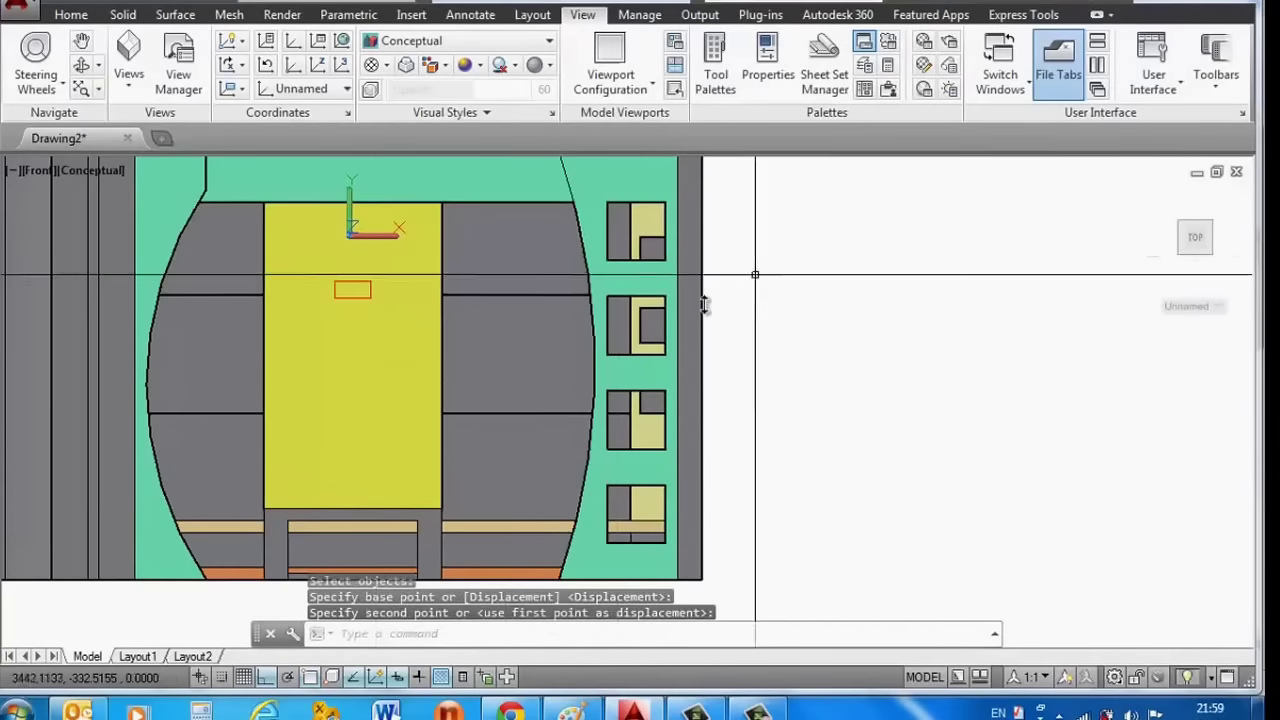
{"action": "left_click", "coordinate": [88, 66]}
Orbit to an isometric view and extrude the red rectangle into a solid block.
{"action": "left_click_drag", "start_coordinate": [294, 309], "coordinate": [343, 390]}
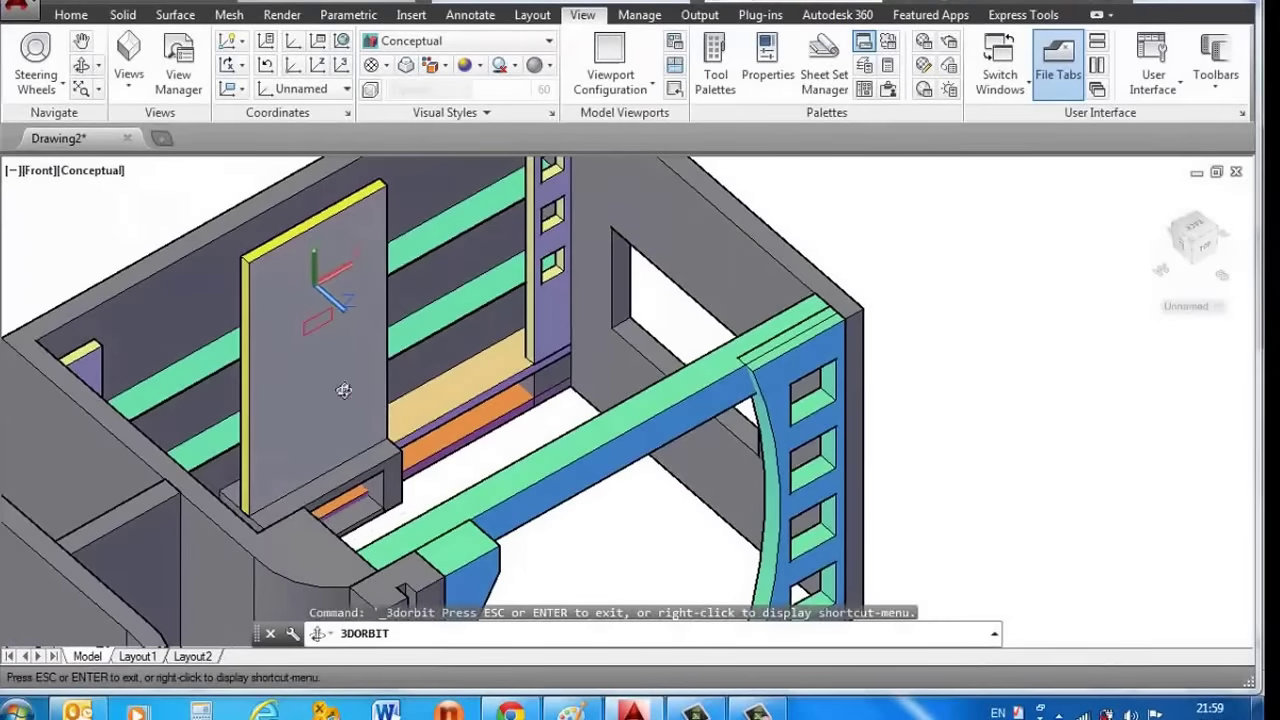
{"action": "right_click", "coordinate": [144, 201]}
{"action": "left_click", "coordinate": [159, 208]}
{"action": "type", "text": "e"}
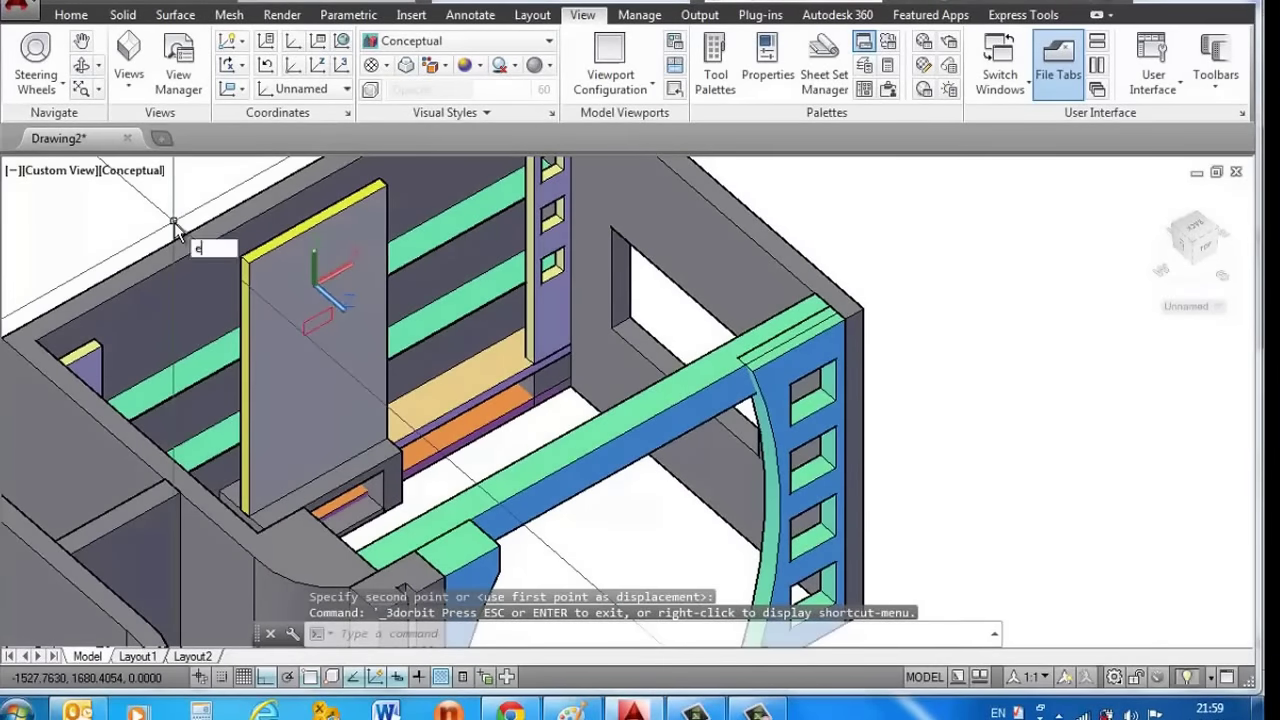
{"action": "type", "text": "t"}
{"action": "key", "text": "Return"}
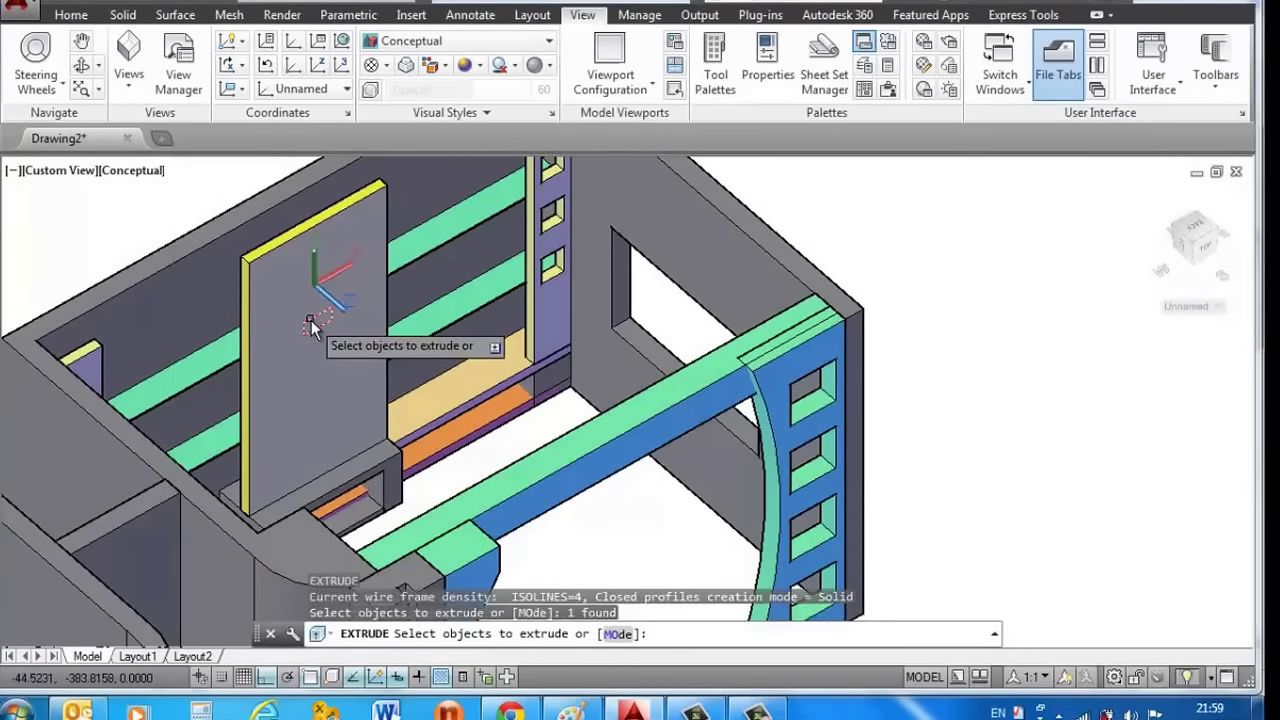
{"action": "key", "text": "Return"}
{"action": "left_click", "coordinate": [157, 247]}
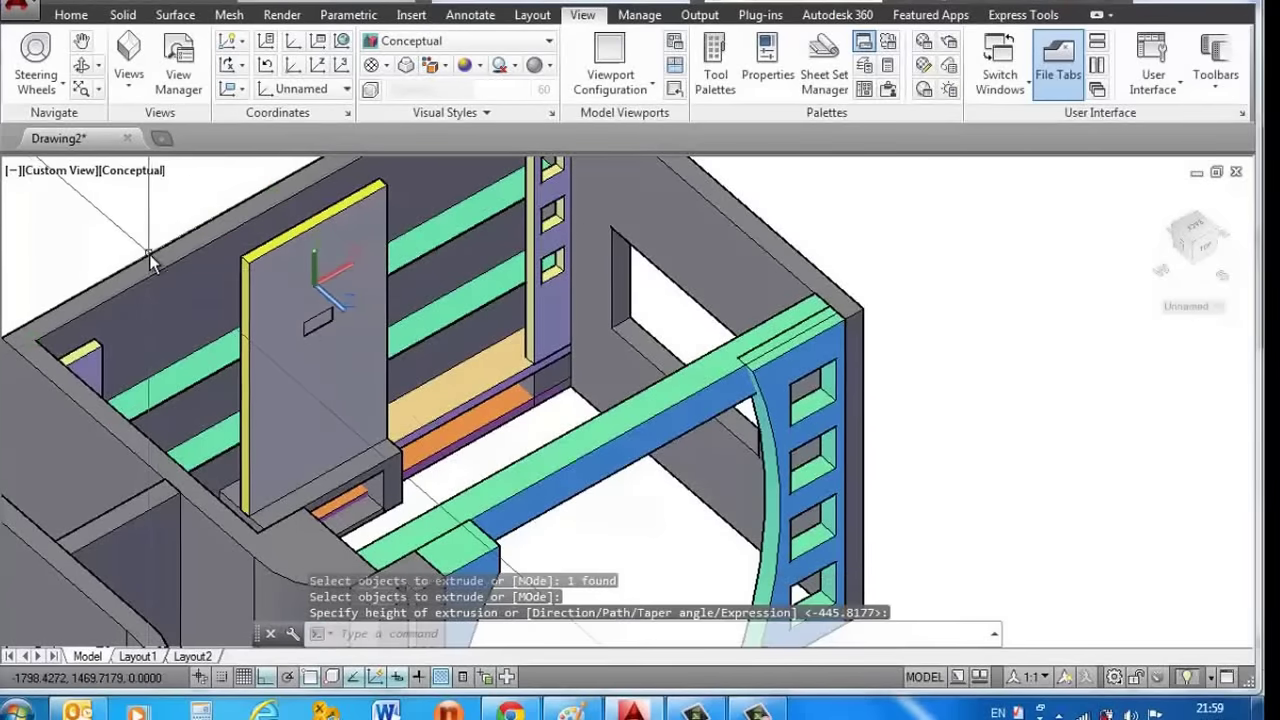
Subtract the extruded block from the yellow panel.
{"action": "type", "text": "sub"}
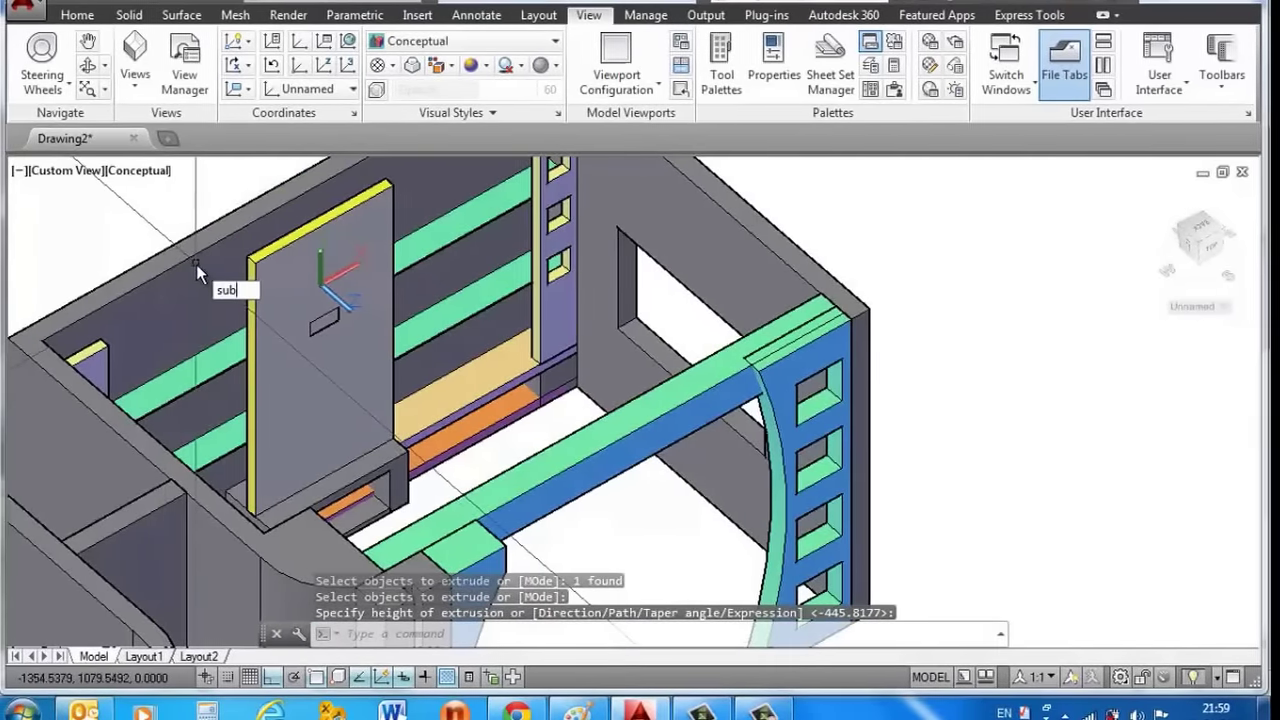
{"action": "type", "text": "tract"}
{"action": "key", "text": "Return"}
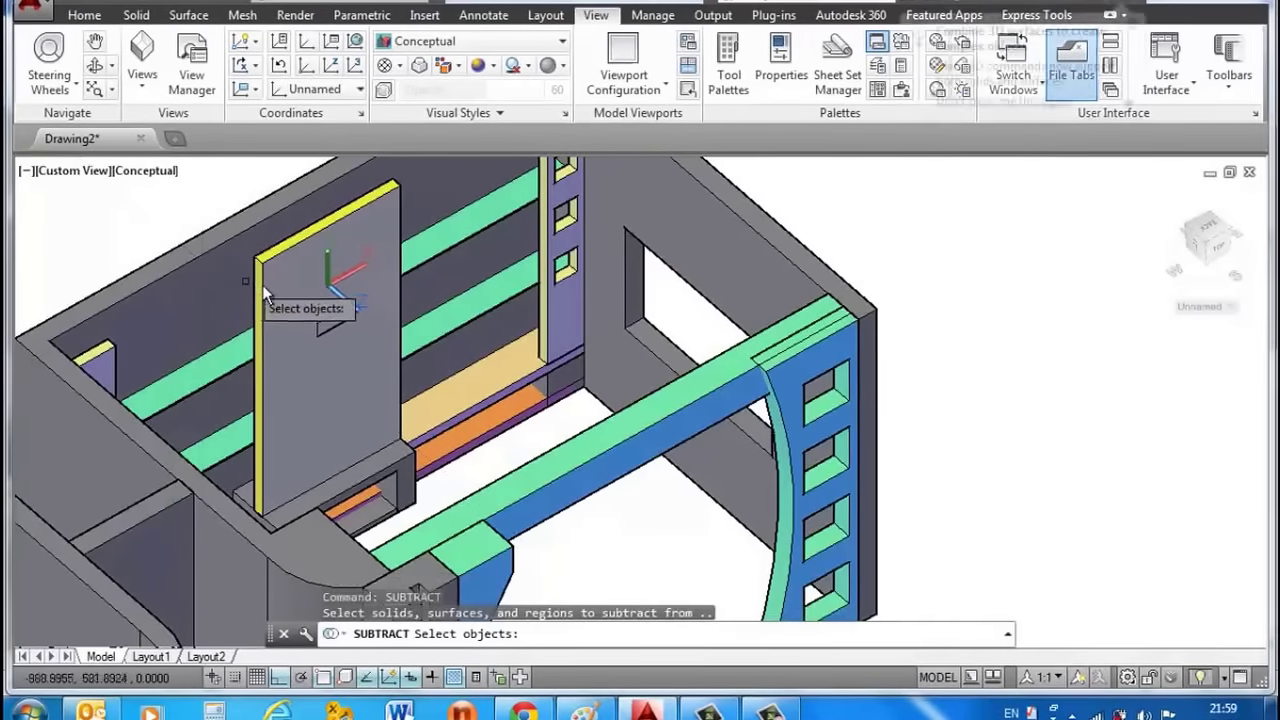
{"action": "left_click", "coordinate": [264, 285]}
{"action": "scroll", "coordinate": [322, 328], "scroll_direction": "up", "scroll_amount": 5}
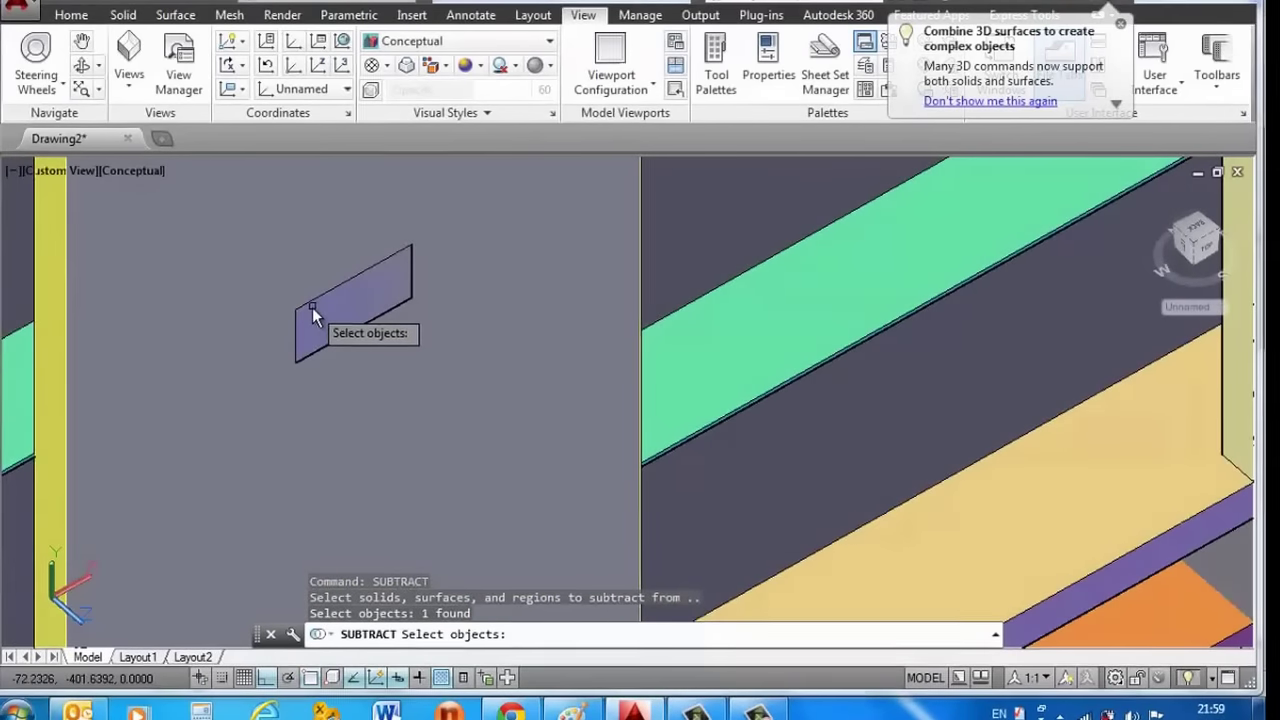
{"action": "key", "text": "Return"}
{"action": "left_click", "coordinate": [310, 306]}
{"action": "left_click", "coordinate": [309, 305]}
{"action": "scroll", "coordinate": [364, 299], "scroll_direction": "down", "scroll_amount": 5}
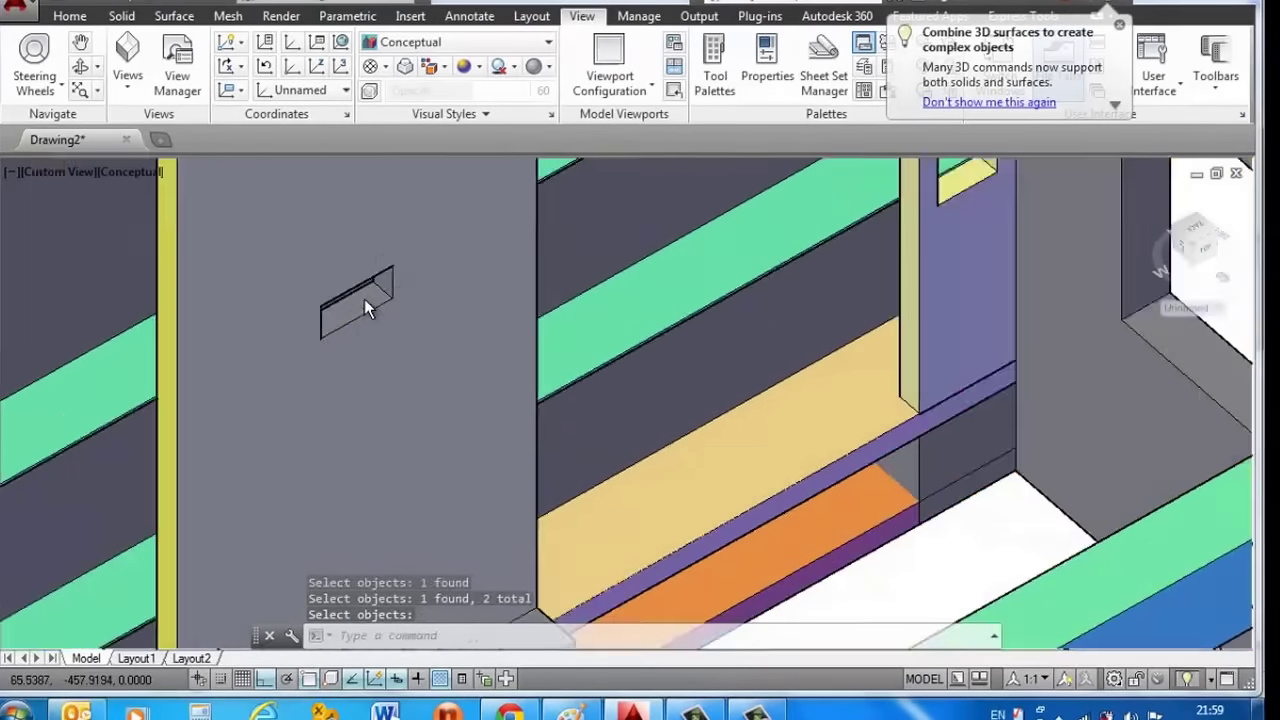
{"action": "scroll", "coordinate": [364, 299], "scroll_direction": "down", "scroll_amount": 5}
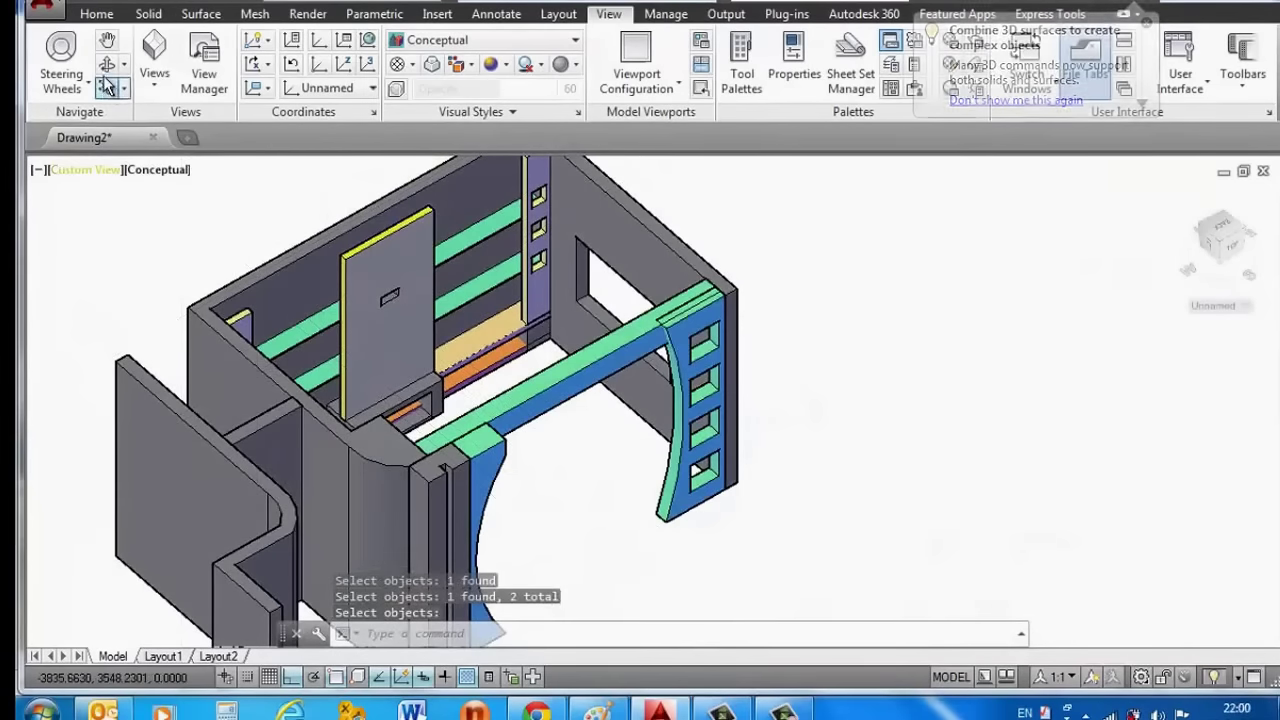
Orbit around the wall unit from two angles to inspect the cut-out, then exit orbit.
{"action": "middle_click_drag", "start_coordinate": [284, 245], "coordinate": [379, 363], "text": "shift"}
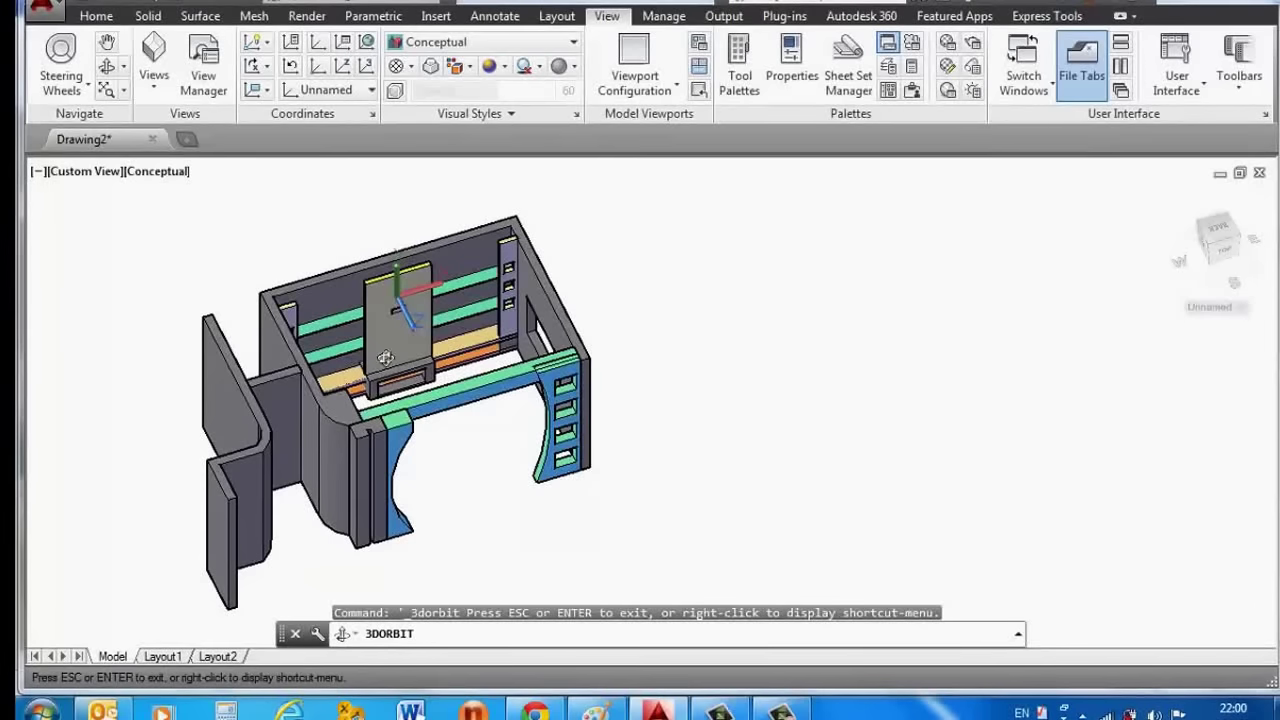
{"action": "mouse_move", "coordinate": [387, 299]}
{"action": "middle_mouse_down", "text": "shift"}
{"action": "mouse_move", "coordinate": [261, 275]}
{"action": "mouse_move", "coordinate": [320, 341]}
{"action": "mouse_move", "coordinate": [290, 353]}
{"action": "middle_mouse_up", "text": "shift"}
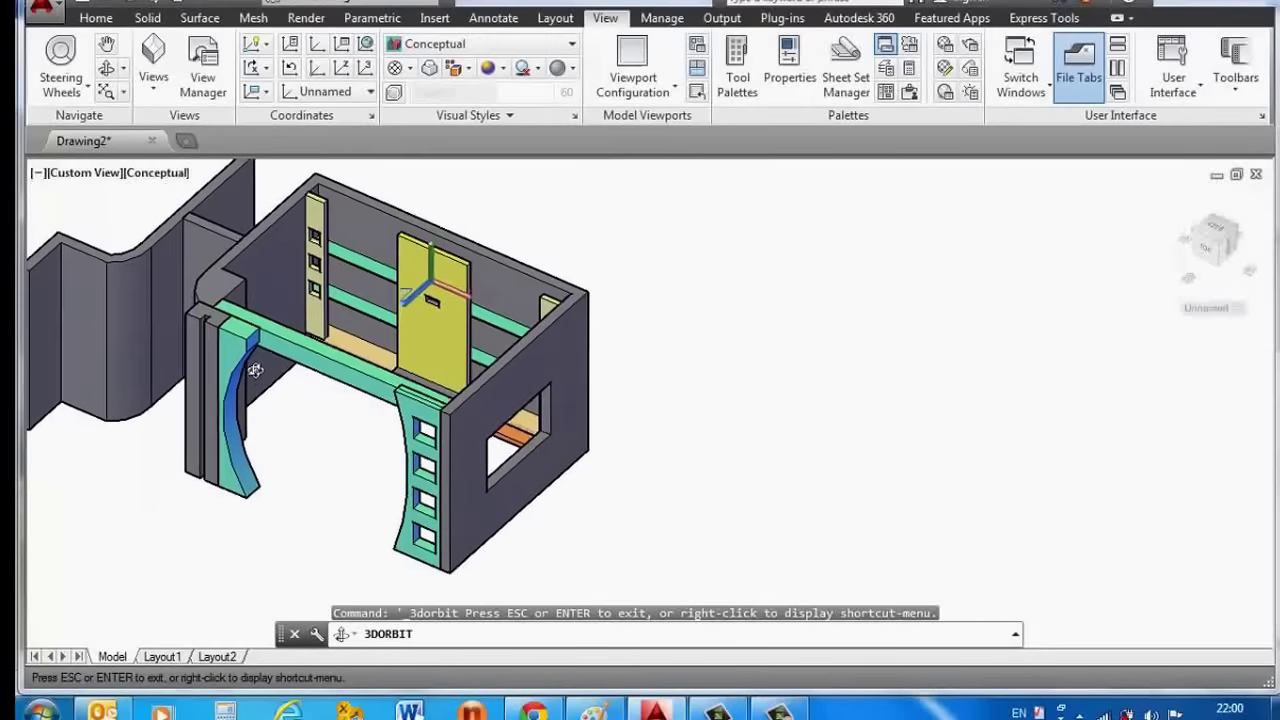
{"action": "right_click", "coordinate": [283, 355]}
{"action": "left_click", "coordinate": [300, 322]}
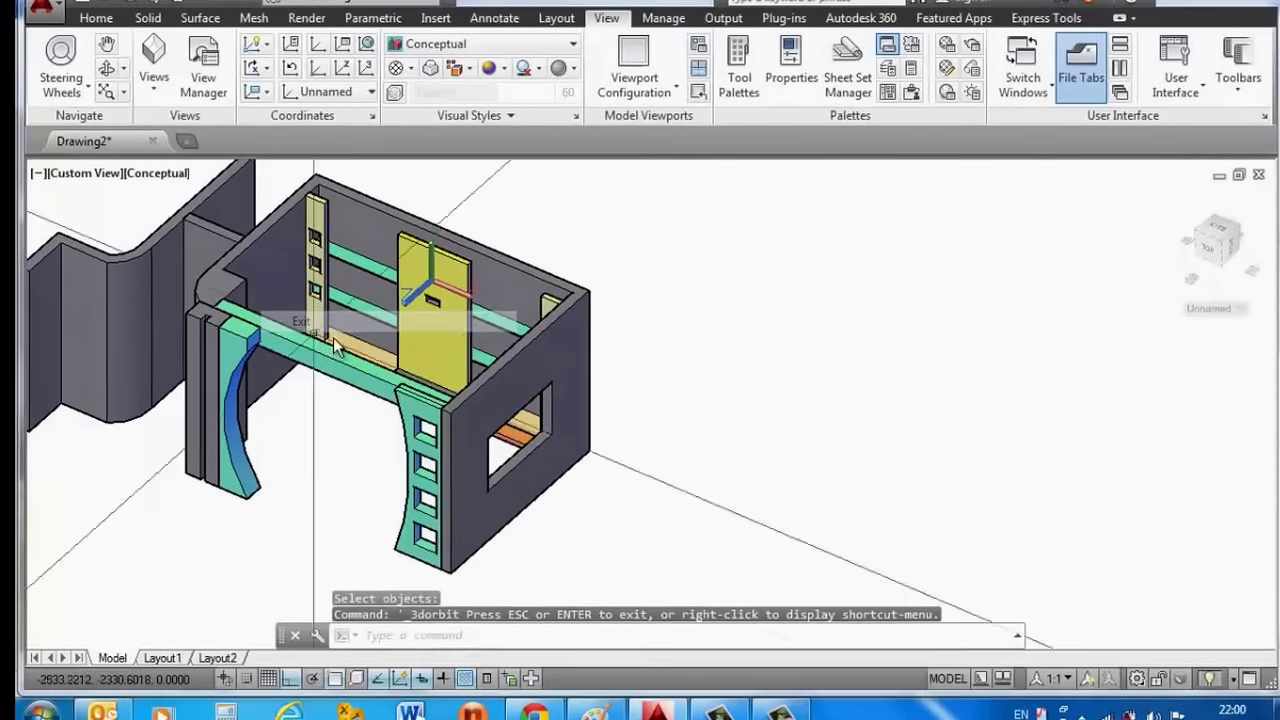
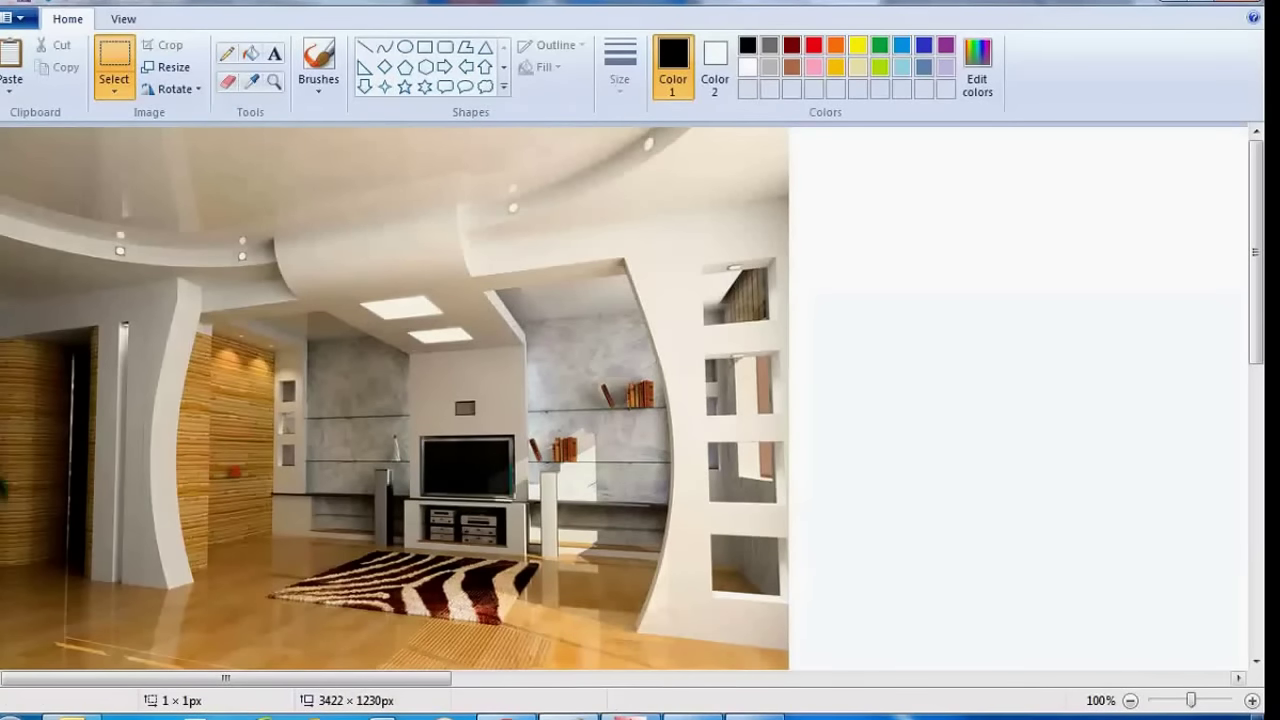
Switch the model to the PLAN top view and zoom in on the wall unit.
{"action": "left_click", "coordinate": [541, 554]}
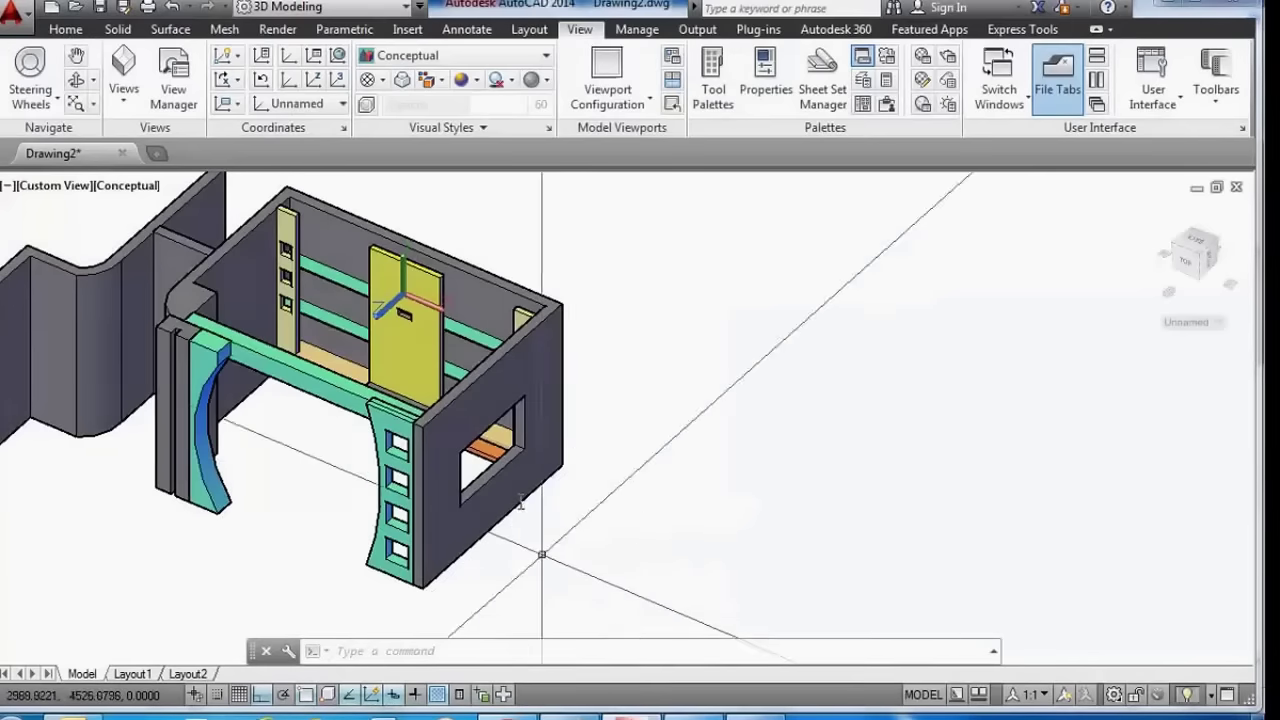
{"action": "type", "text": "plan"}
{"action": "key", "text": "Return"}
{"action": "key", "text": "Return"}
{"action": "scroll", "coordinate": [552, 393], "scroll_direction": "down", "scroll_amount": 3}
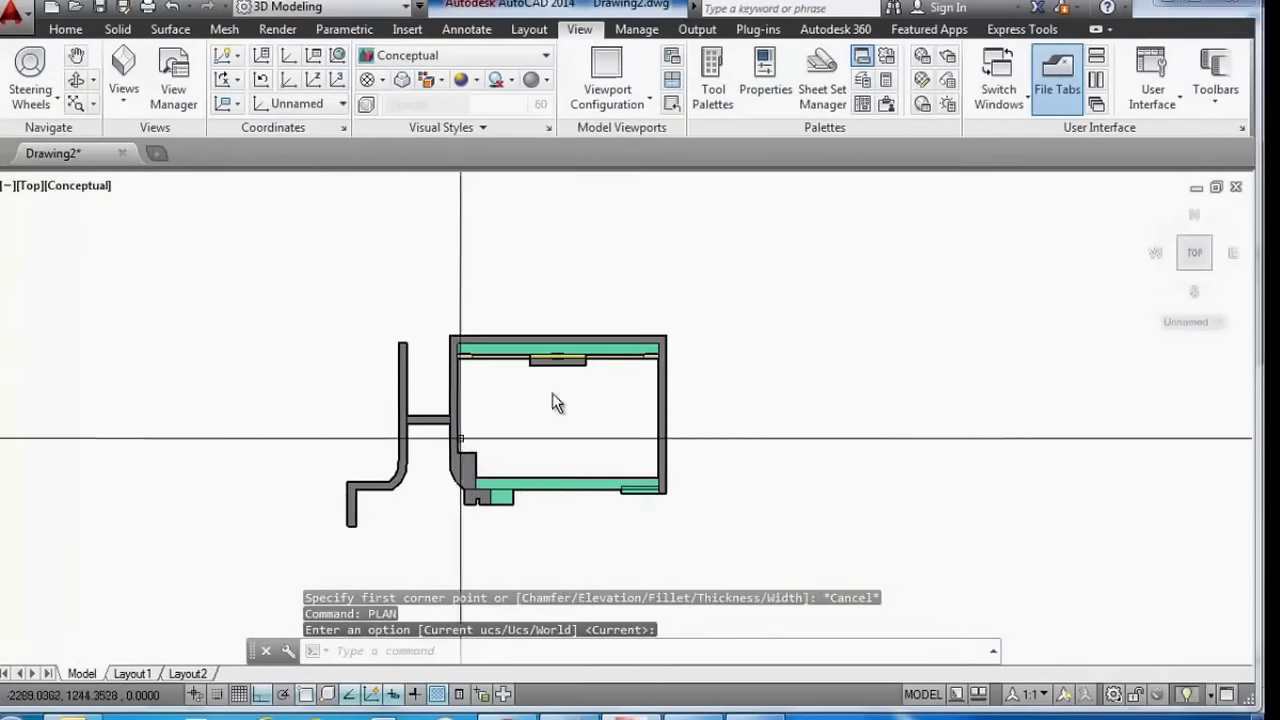
{"action": "scroll", "coordinate": [579, 348], "scroll_direction": "up", "scroll_amount": 3}
{"action": "scroll", "coordinate": [579, 348], "scroll_direction": "up", "scroll_amount": 3}
{"action": "scroll", "coordinate": [555, 385], "scroll_direction": "down", "scroll_amount": 2}
{"action": "scroll", "coordinate": [380, 357], "scroll_direction": "down", "scroll_amount": 3}
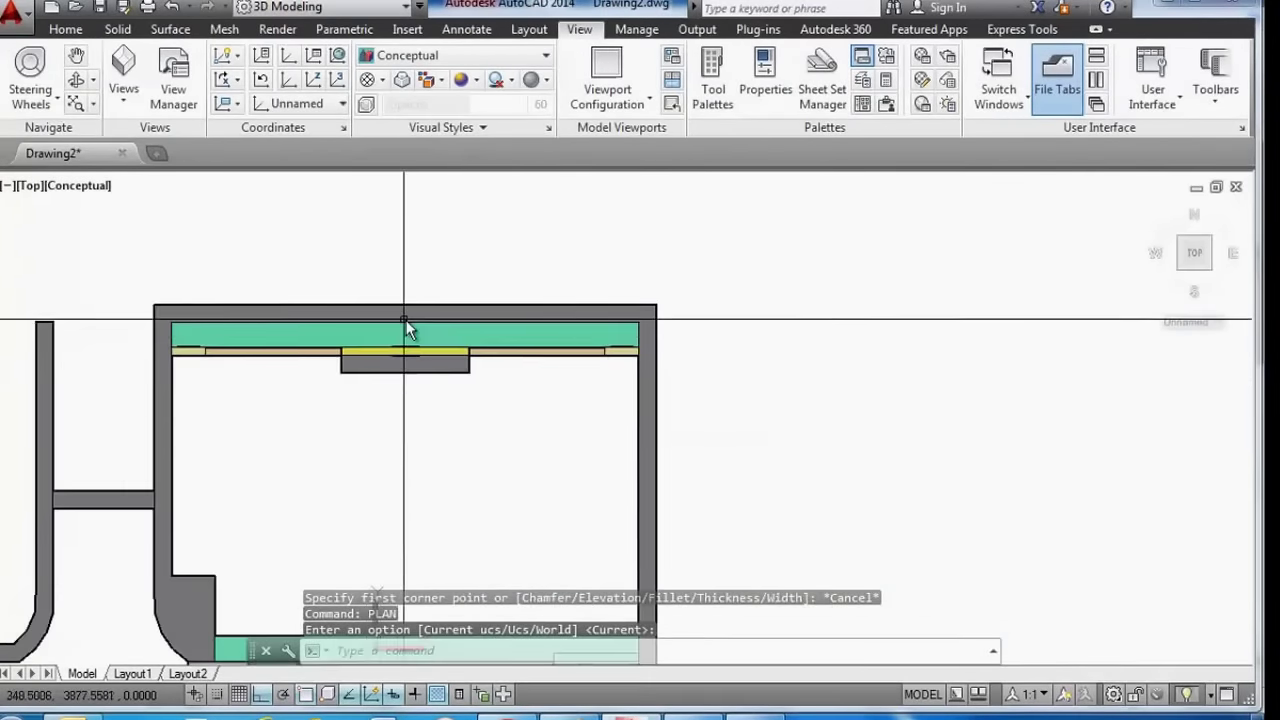
{"action": "scroll", "coordinate": [406, 320], "scroll_direction": "down", "scroll_amount": 1}
{"action": "scroll", "coordinate": [398, 487], "scroll_direction": "up", "scroll_amount": 3}
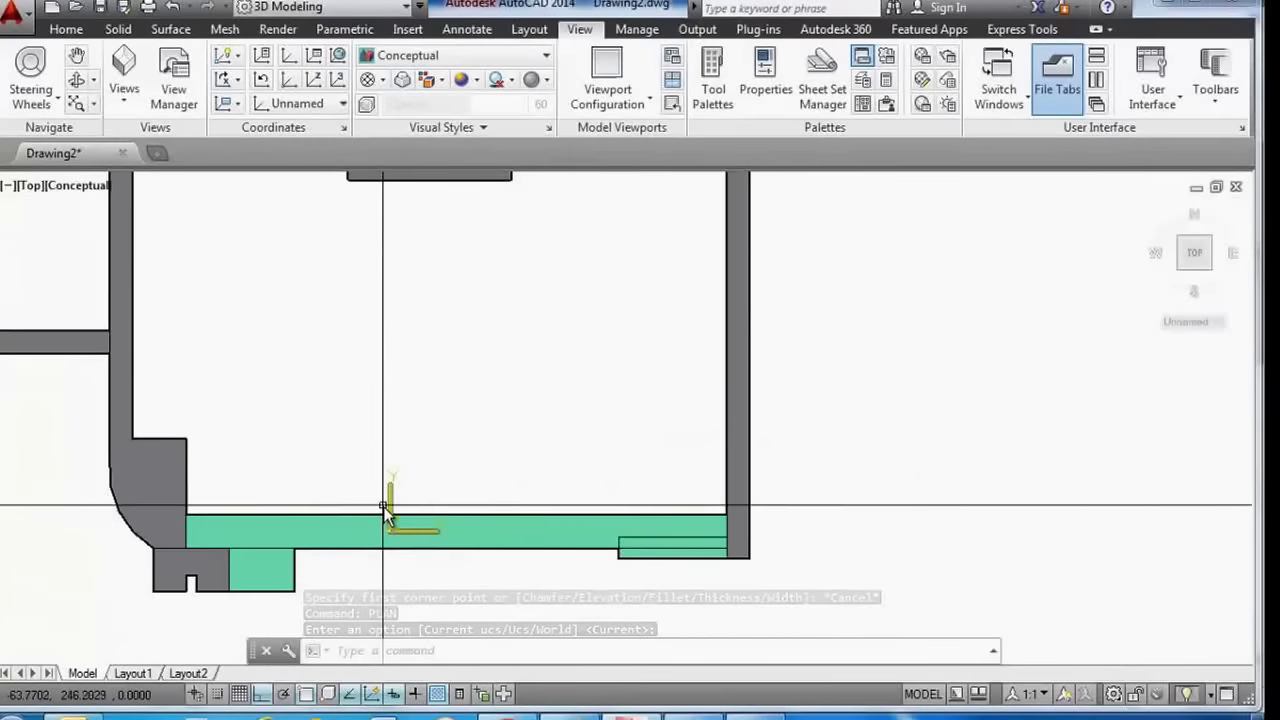
{"action": "scroll", "coordinate": [381, 500], "scroll_direction": "down", "scroll_amount": 2}
{"action": "scroll", "coordinate": [365, 330], "scroll_direction": "up", "scroll_amount": 2}
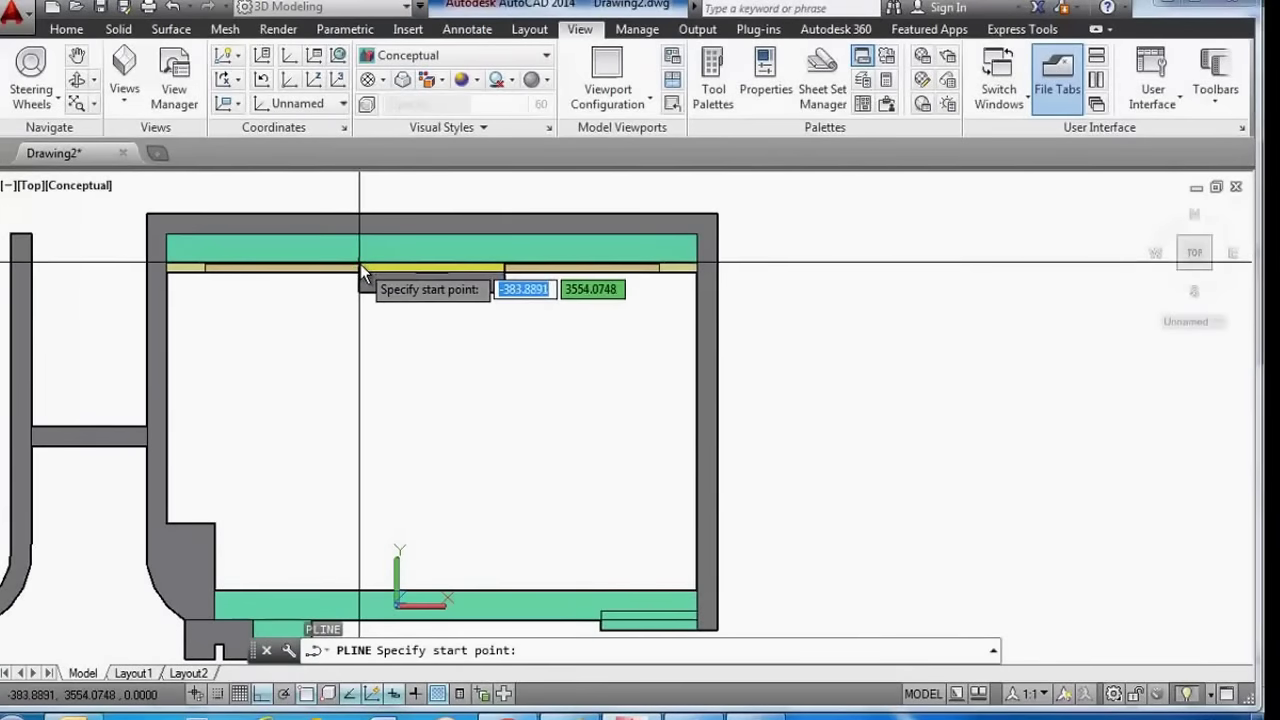
{"action": "scroll", "coordinate": [360, 268], "scroll_direction": "up", "scroll_amount": 2}
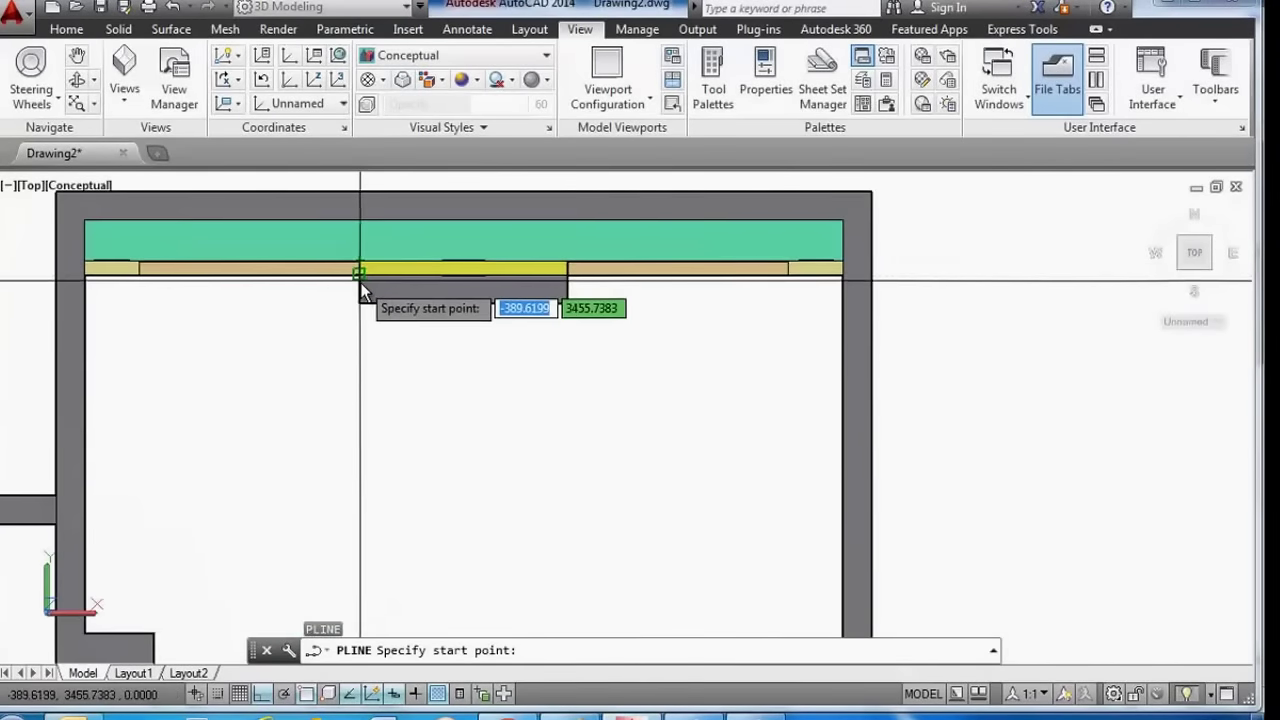
Draw a polyline from the top shelf slab's edge straight down across the room plan.
{"action": "left_click", "coordinate": [360, 280]}
{"action": "scroll", "coordinate": [365, 280], "scroll_direction": "down", "scroll_amount": 1}
{"action": "scroll", "coordinate": [405, 420], "scroll_direction": "down", "scroll_amount": 3}
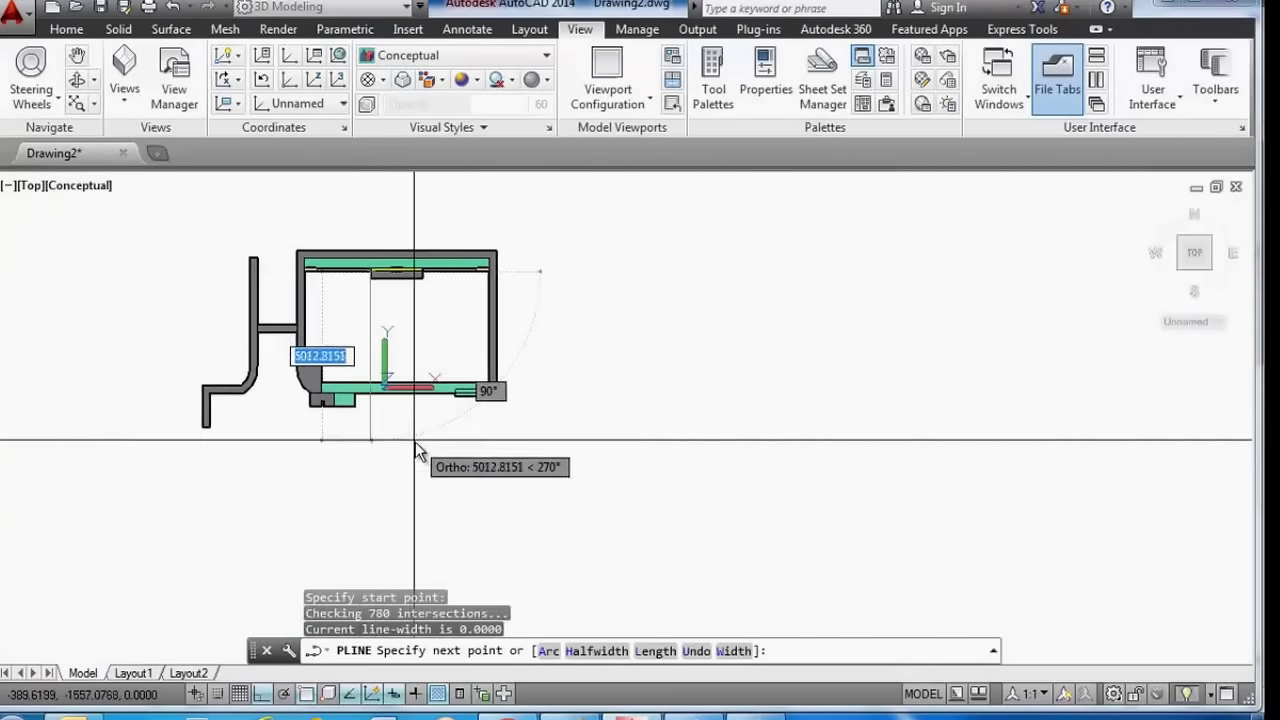
{"action": "left_click", "coordinate": [414, 440]}
{"action": "key", "text": "Return"}
{"action": "scroll", "coordinate": [420, 270], "scroll_direction": "up", "scroll_amount": 4}
{"action": "scroll", "coordinate": [349, 239], "scroll_direction": "up", "scroll_amount": 4}
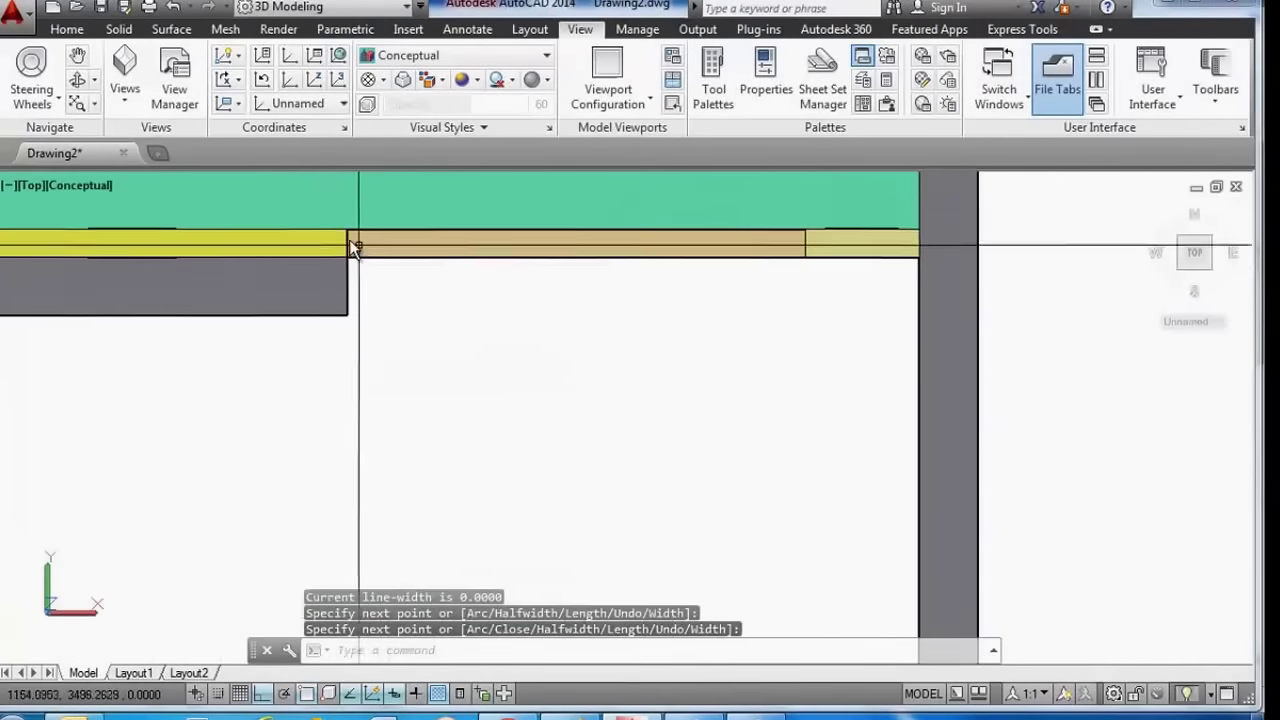
{"action": "key", "text": "Return"}
{"action": "scroll", "coordinate": [345, 229], "scroll_direction": "down", "scroll_amount": 5}
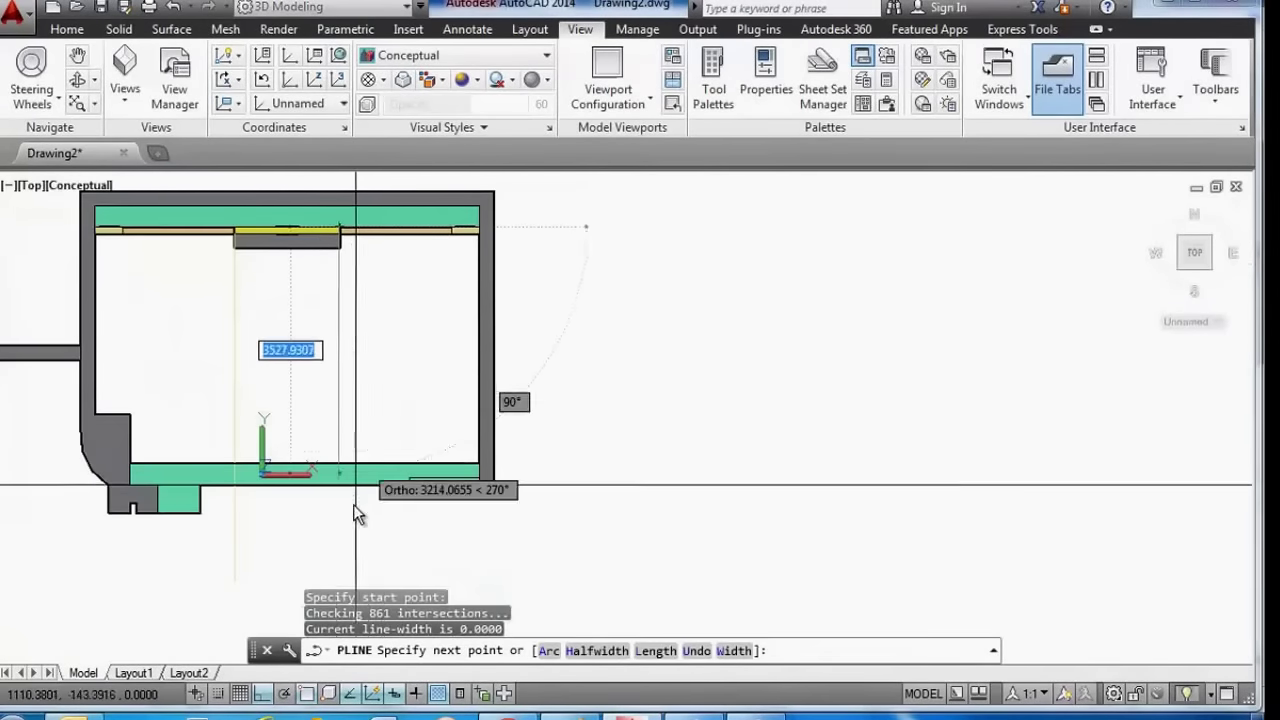
In a 3D view, grip-stretch both polyline ends perpendicular onto the front beam.
{"action": "left_click", "coordinate": [80, 80]}
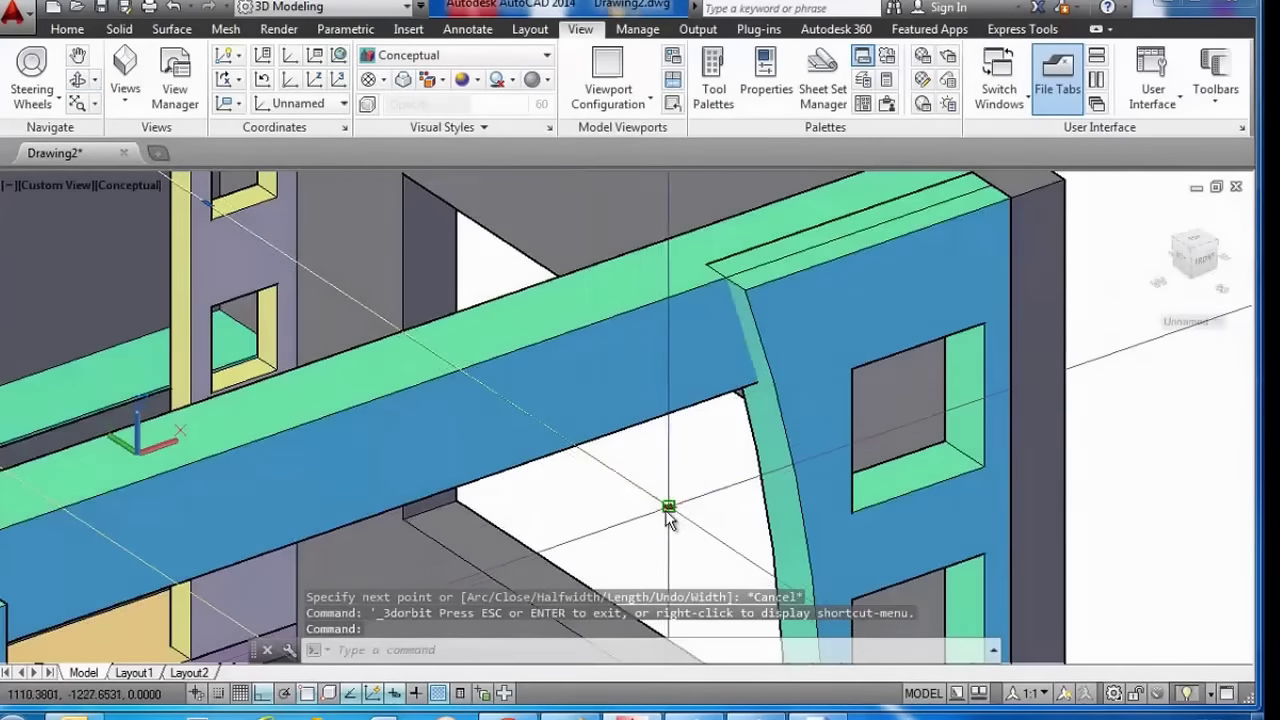
{"action": "left_click", "coordinate": [668, 508]}
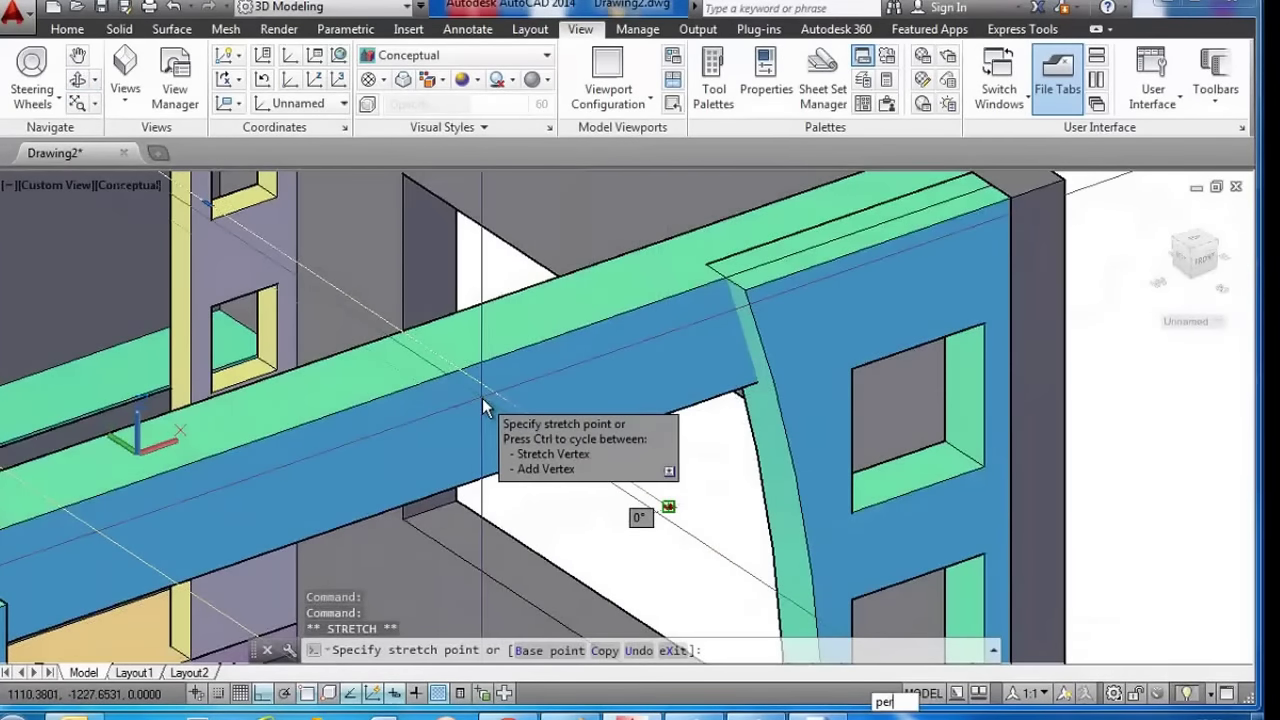
{"action": "type", "text": "per"}
{"action": "key", "text": "Return"}
{"action": "middle_click_drag", "start_coordinate": [573, 337], "coordinate": [471, 447], "text": "shift"}
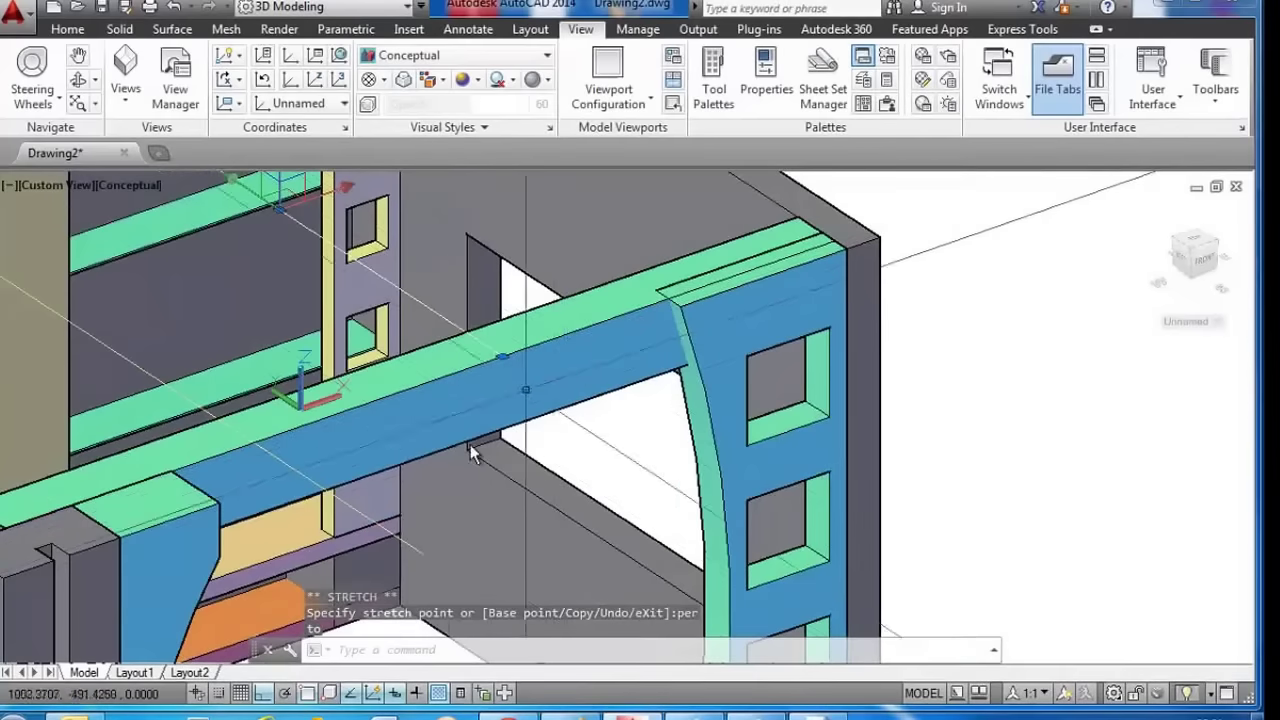
{"action": "left_click", "coordinate": [403, 542]}
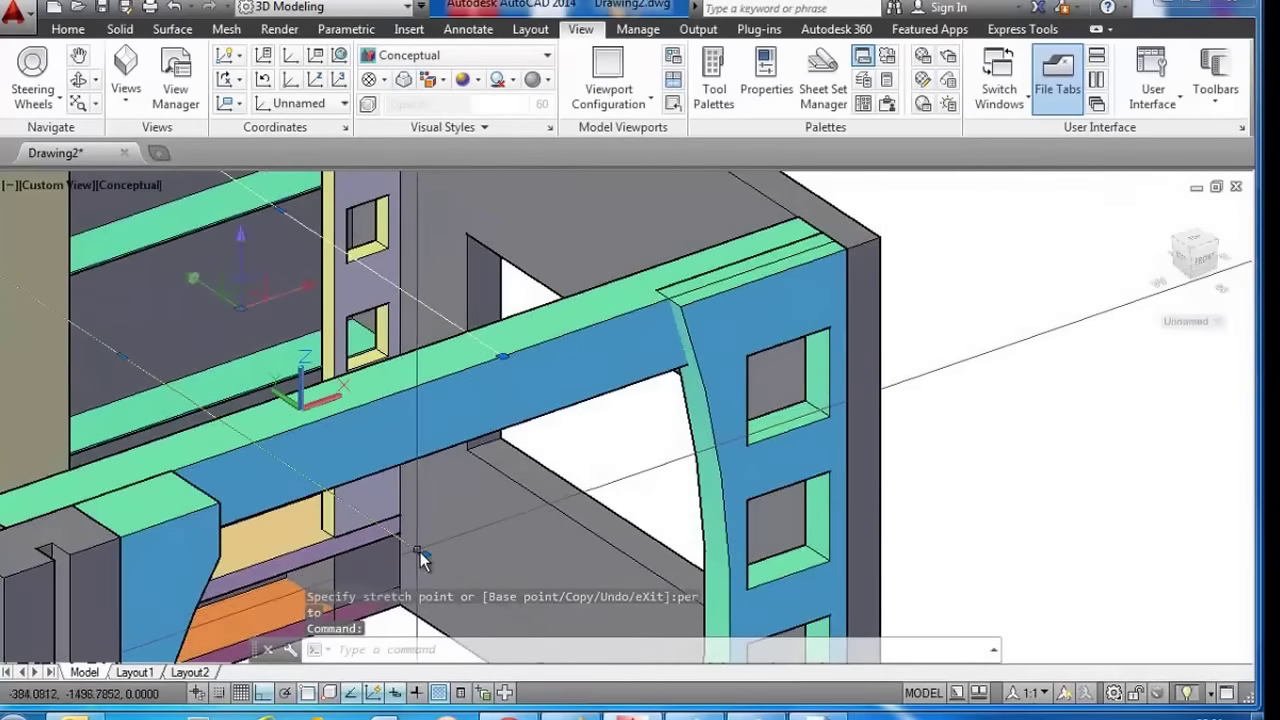
{"action": "left_click", "coordinate": [417, 552]}
{"action": "type", "text": "per"}
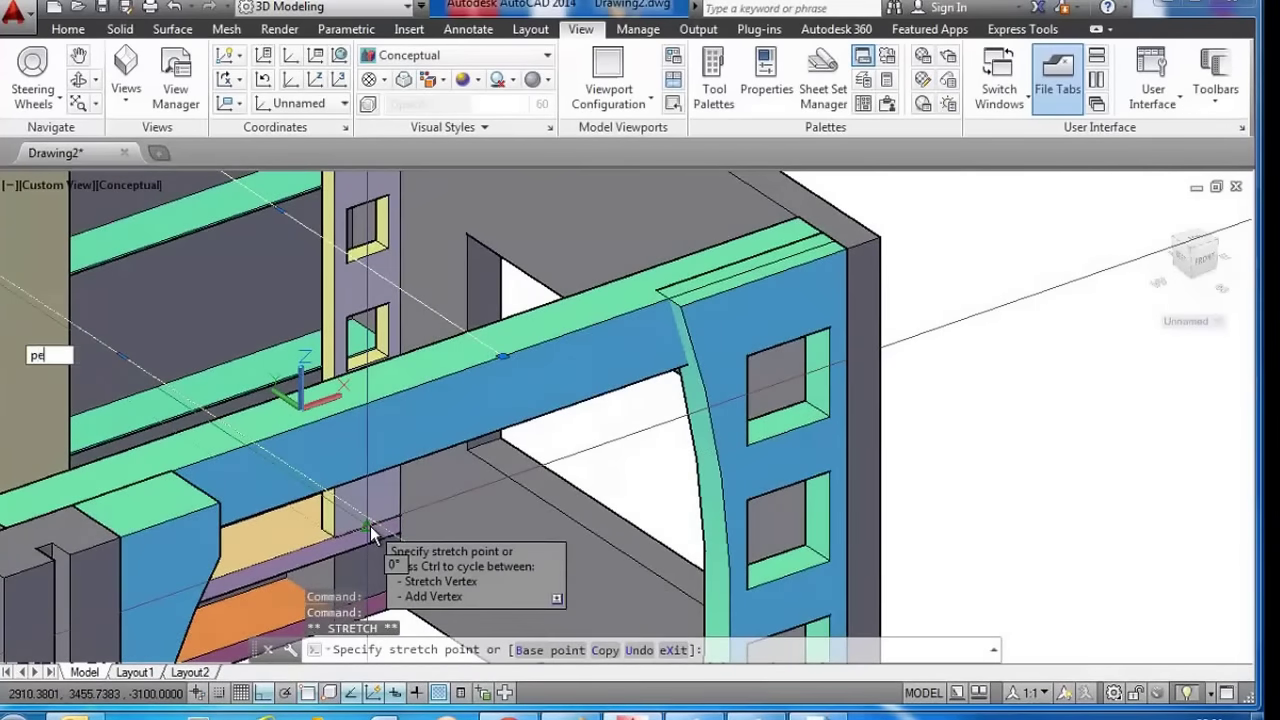
{"action": "key", "text": "Return"}
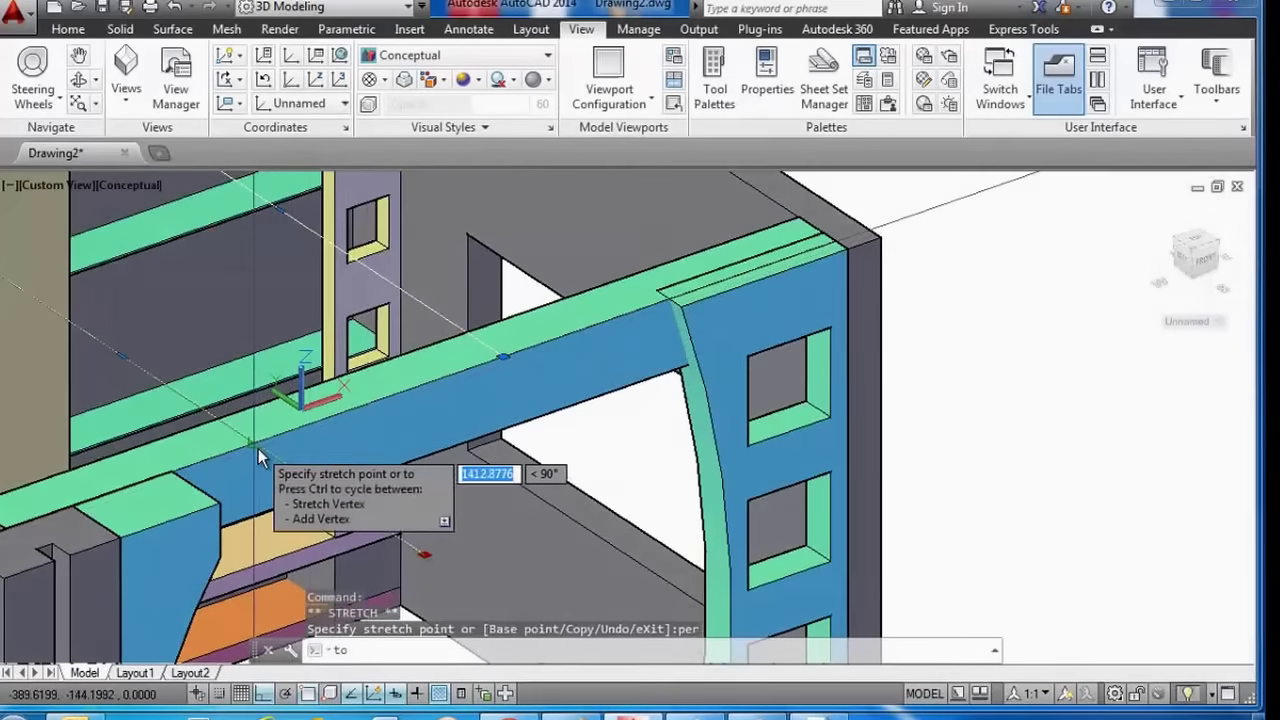
{"action": "scroll", "coordinate": [258, 448], "scroll_direction": "down", "scroll_amount": 5}
{"action": "key", "text": "Escape"}
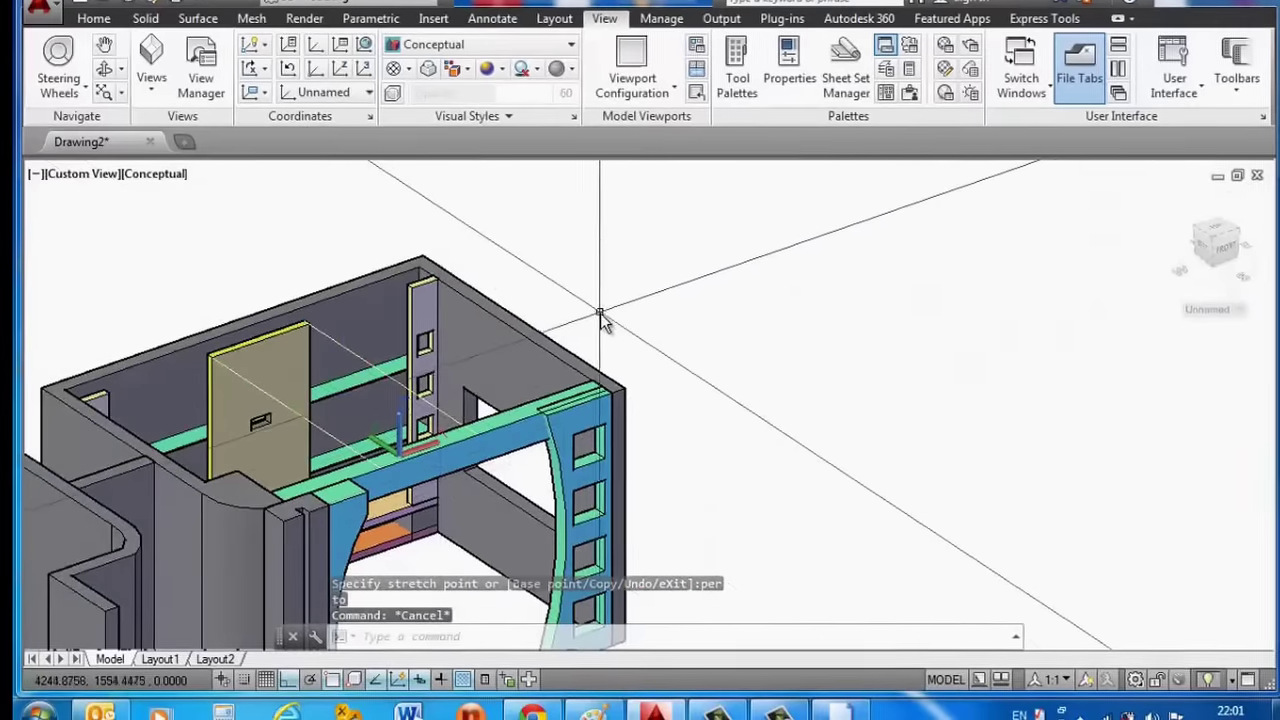
Start a rectangle and place its first corner after orbiting to look down into the unit.
{"action": "type", "text": "rec"}
{"action": "key", "text": "Return"}
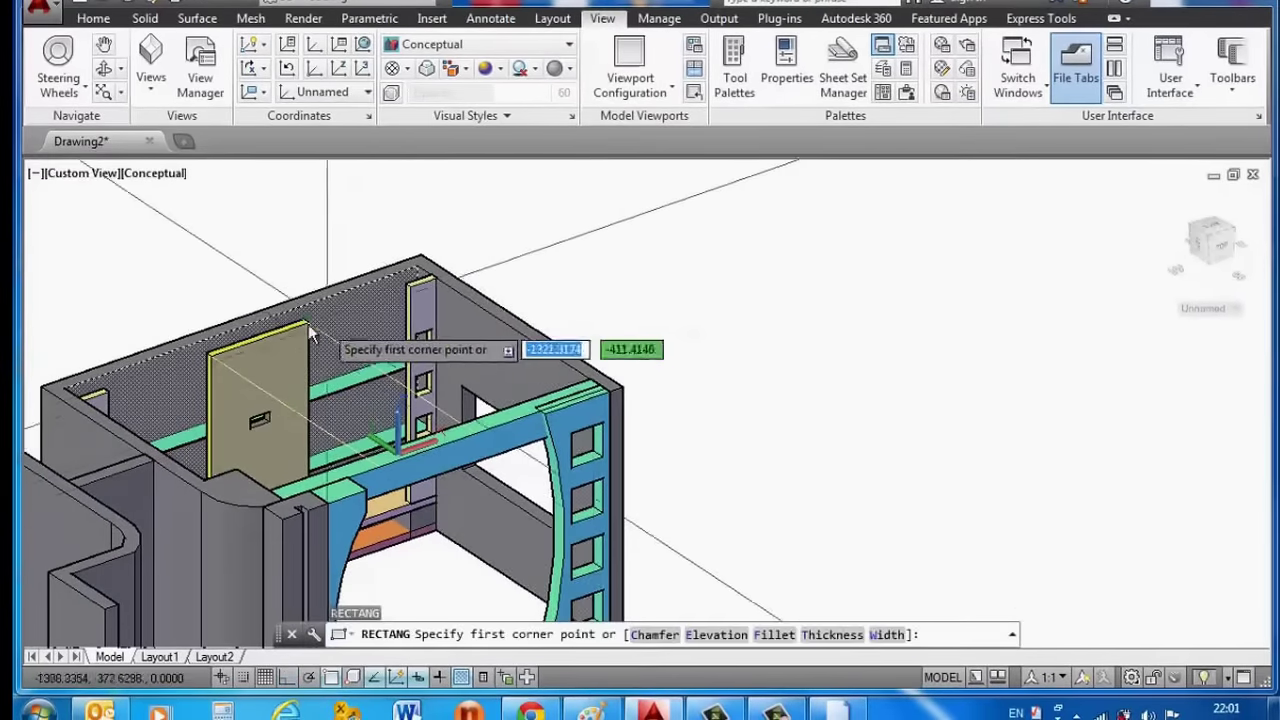
{"action": "scroll", "coordinate": [303, 347], "scroll_direction": "up", "scroll_amount": 1}
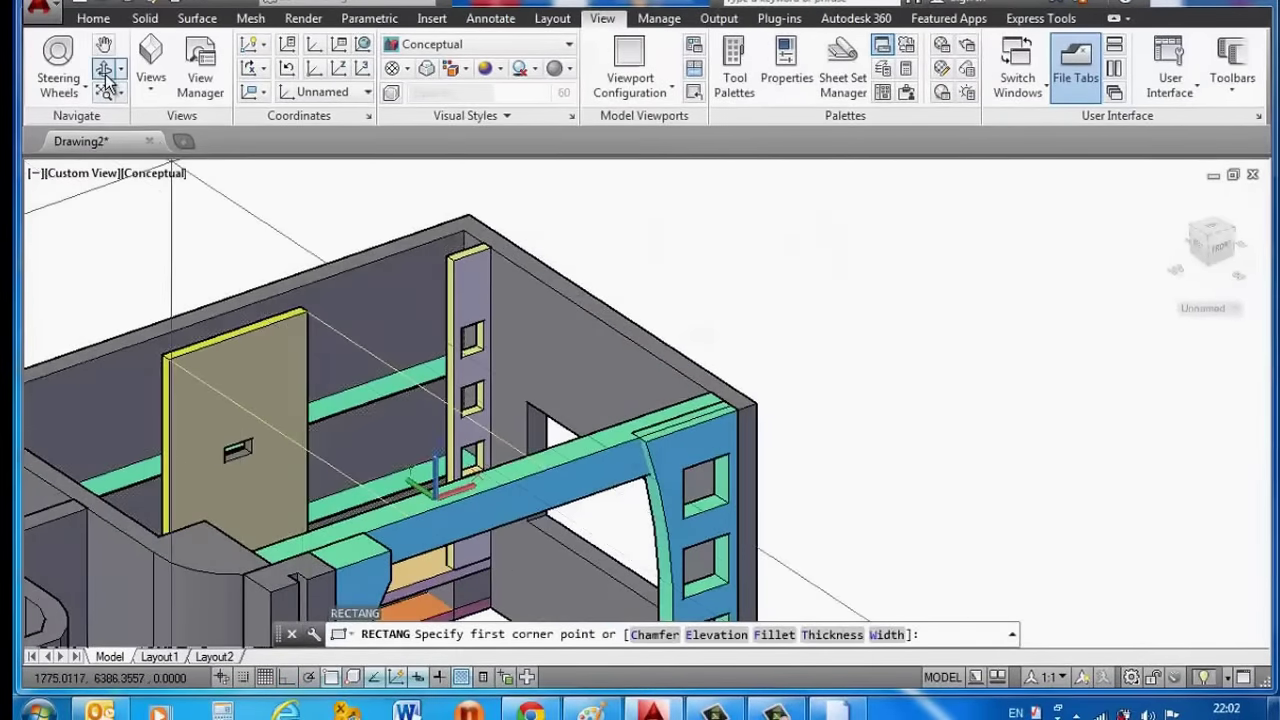
{"action": "mouse_move", "coordinate": [337, 314]}
{"action": "middle_mouse_down", "text": "shift"}
{"action": "mouse_move", "coordinate": [319, 425]}
{"action": "mouse_move", "coordinate": [269, 477]}
{"action": "mouse_move", "coordinate": [249, 477]}
{"action": "mouse_move", "coordinate": [271, 420]}
{"action": "mouse_move", "coordinate": [216, 421]}
{"action": "middle_mouse_up", "text": "shift"}
{"action": "right_click", "coordinate": [223, 345]}
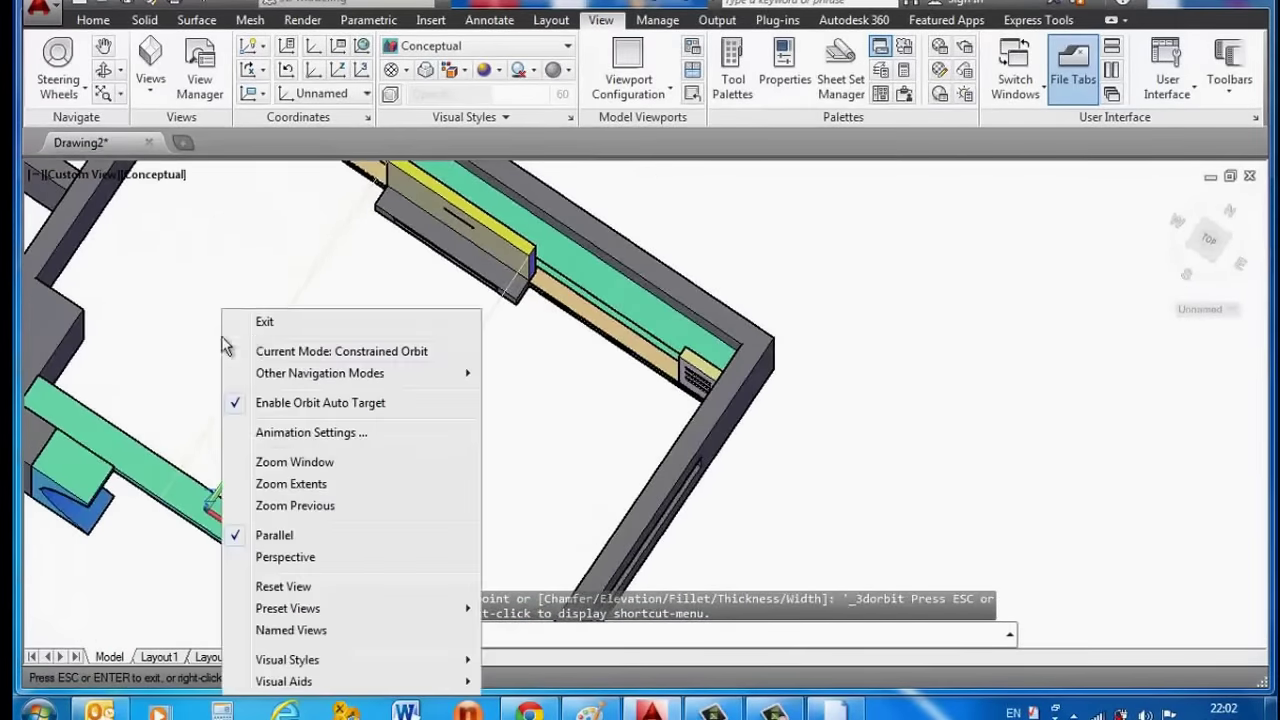
{"action": "left_click", "coordinate": [263, 323]}
{"action": "left_click", "coordinate": [443, 329]}
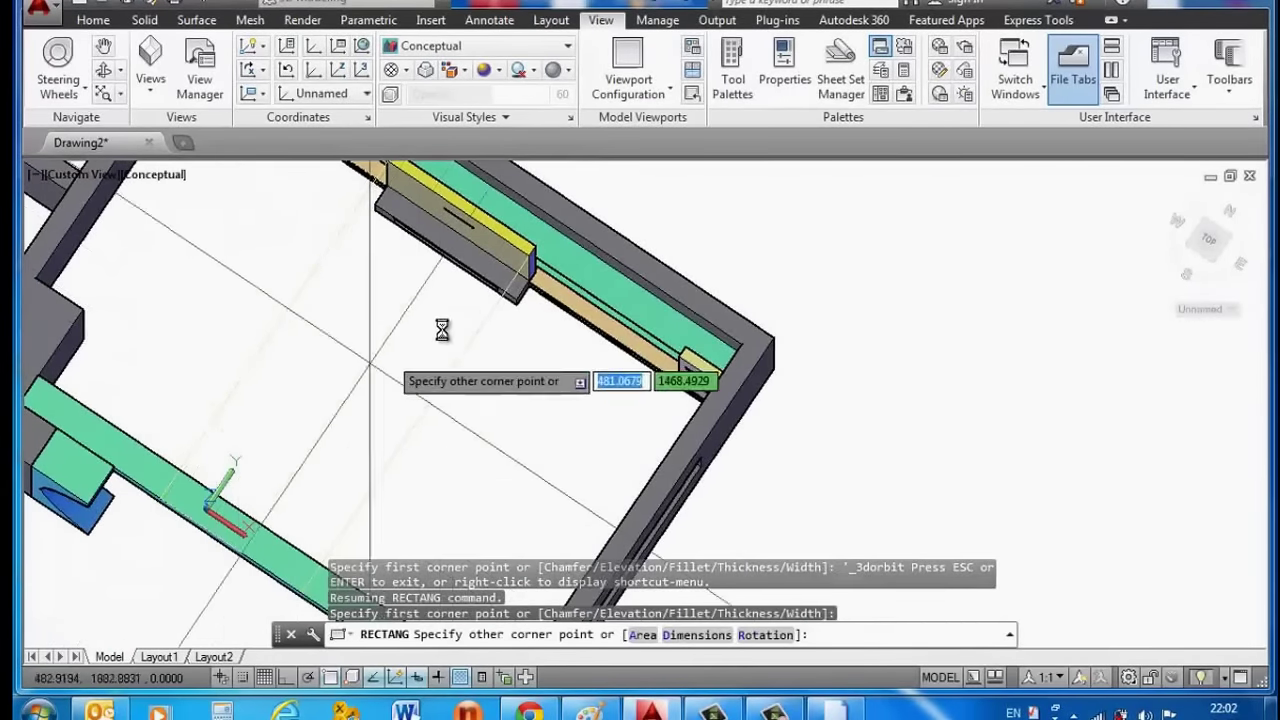
{"action": "scroll", "coordinate": [502, 303], "scroll_direction": "up", "scroll_amount": 3}
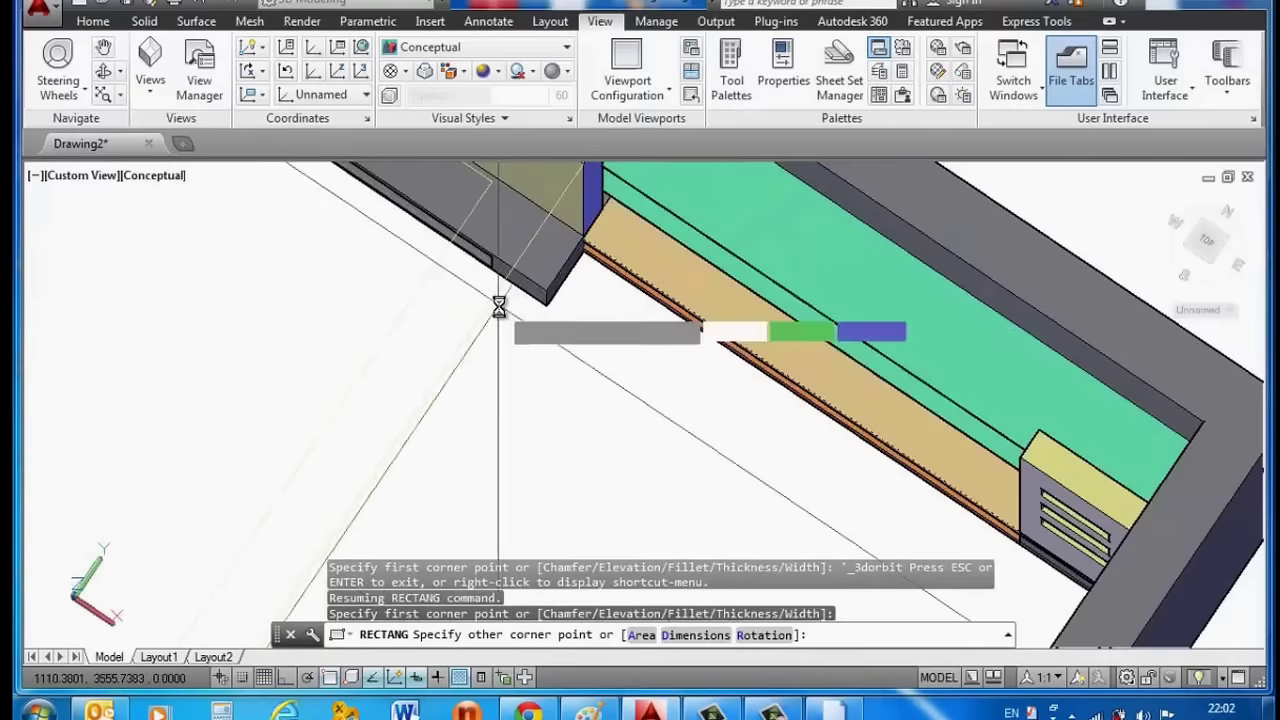
{"action": "scroll", "coordinate": [496, 305], "scroll_direction": "down", "scroll_amount": 3}
{"action": "scroll", "coordinate": [514, 306], "scroll_direction": "down", "scroll_amount": 3}
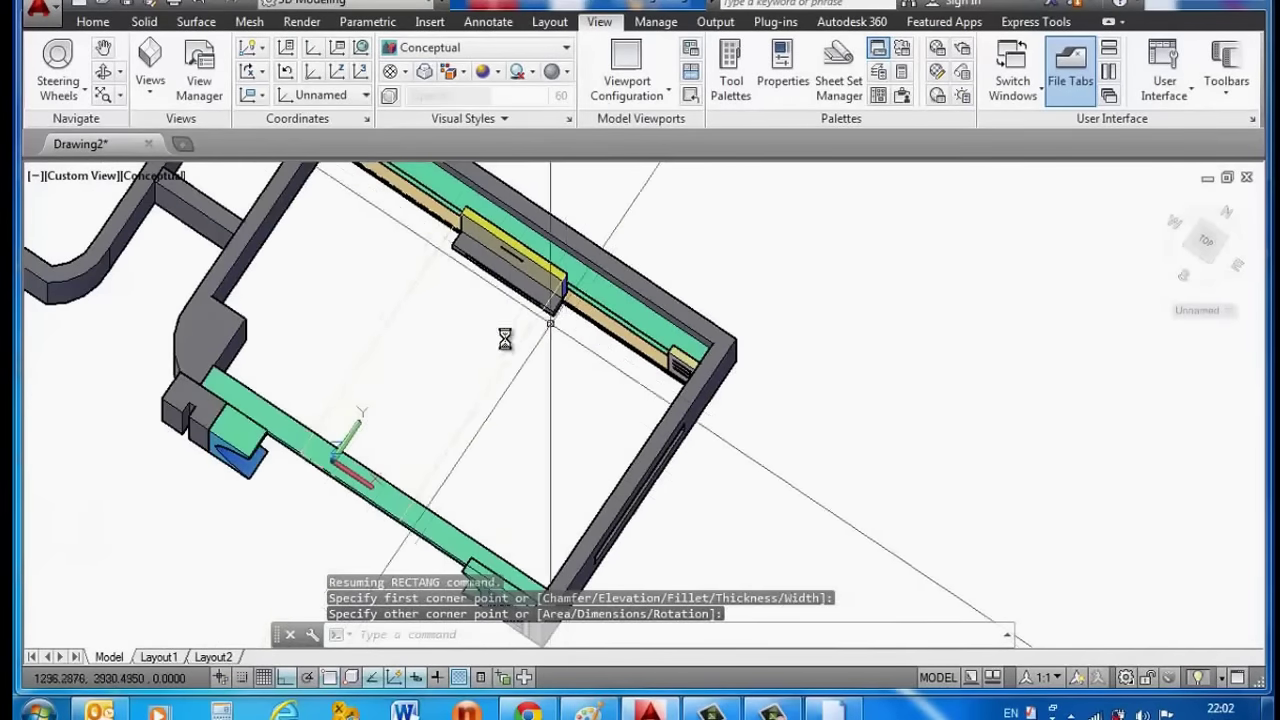
Orbit the model to a new angle and start the Move command.
{"action": "left_click", "coordinate": [104, 73]}
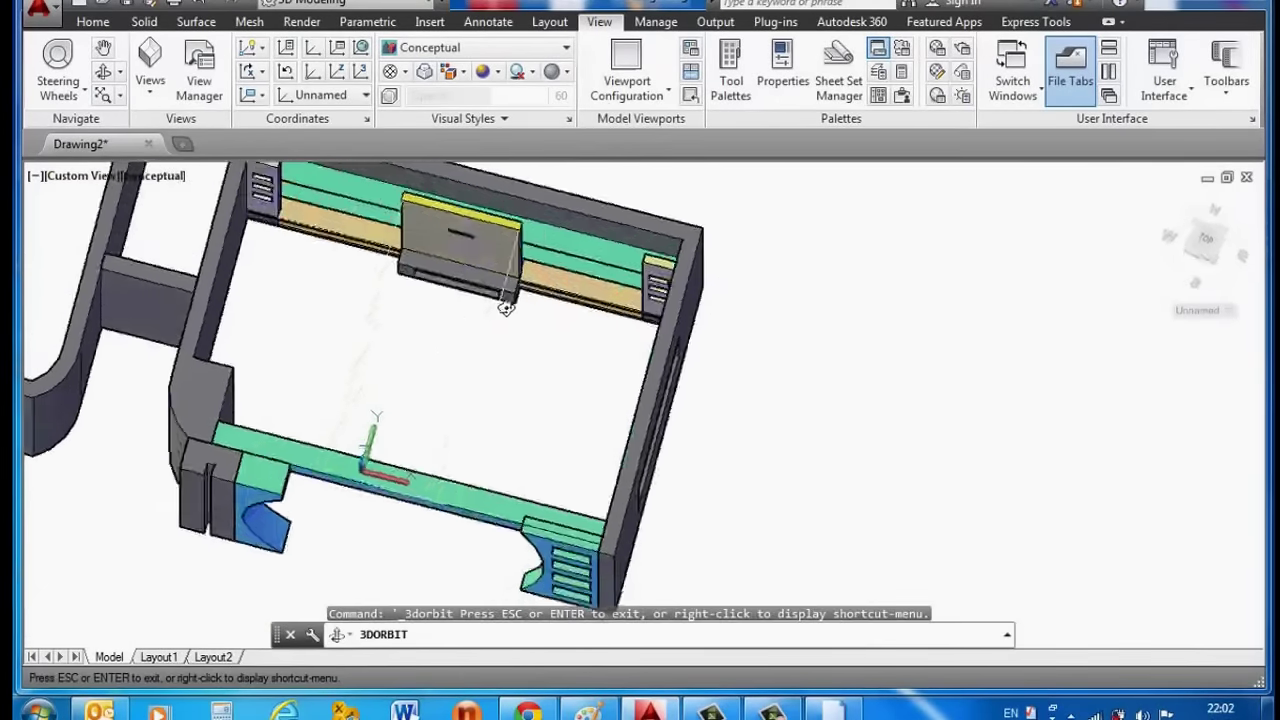
{"action": "mouse_move", "coordinate": [420, 346]}
{"action": "left_mouse_down"}
{"action": "mouse_move", "coordinate": [468, 265]}
{"action": "mouse_move", "coordinate": [486, 280]}
{"action": "left_mouse_up"}
{"action": "right_click", "coordinate": [505, 262]}
{"action": "left_click", "coordinate": [510, 260]}
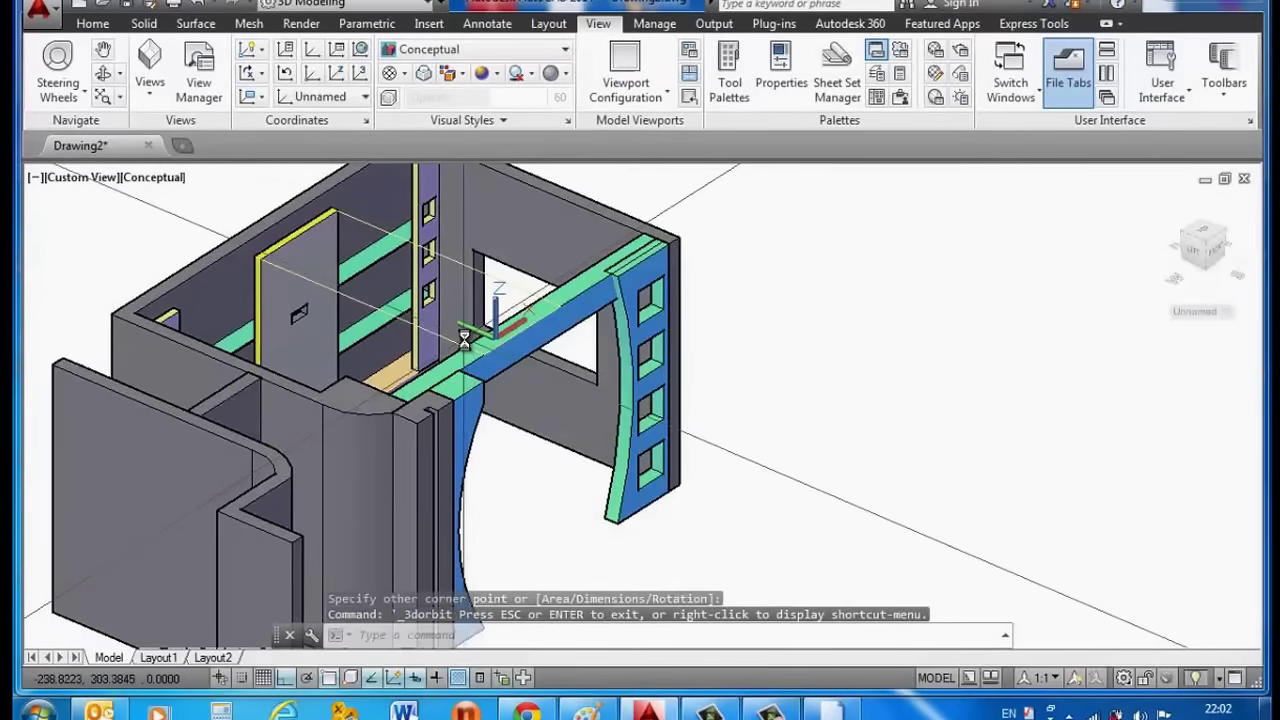
{"action": "key", "text": "Return"}
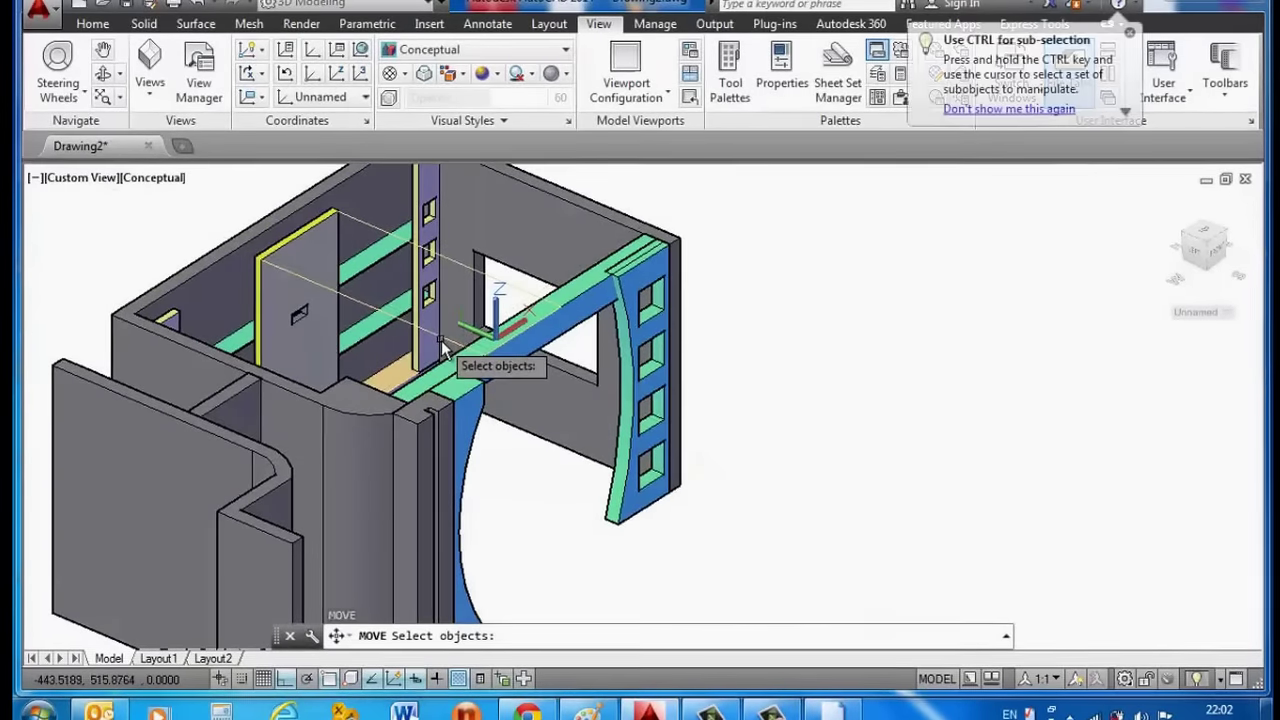
Pick the cross beam for moving, then cancel the selection.
{"action": "left_click", "coordinate": [475, 370]}
{"action": "scroll", "coordinate": [468, 375], "scroll_direction": "up", "scroll_amount": 2}
{"action": "scroll", "coordinate": [423, 320], "scroll_direction": "up", "scroll_amount": 2}
{"action": "left_click", "coordinate": [411, 315]}
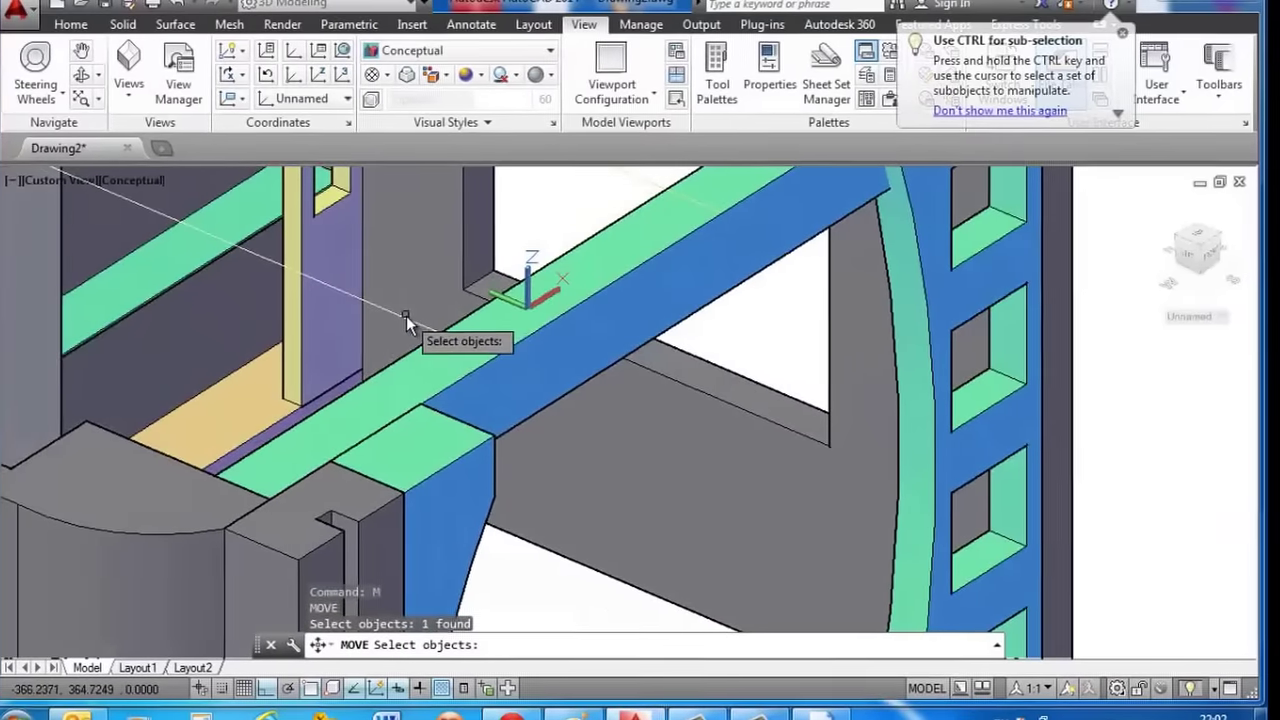
{"action": "scroll", "coordinate": [420, 345], "scroll_direction": "down", "scroll_amount": 3}
{"action": "key", "text": "Escape"}
{"action": "scroll", "coordinate": [515, 278], "scroll_direction": "up", "scroll_amount": 3}
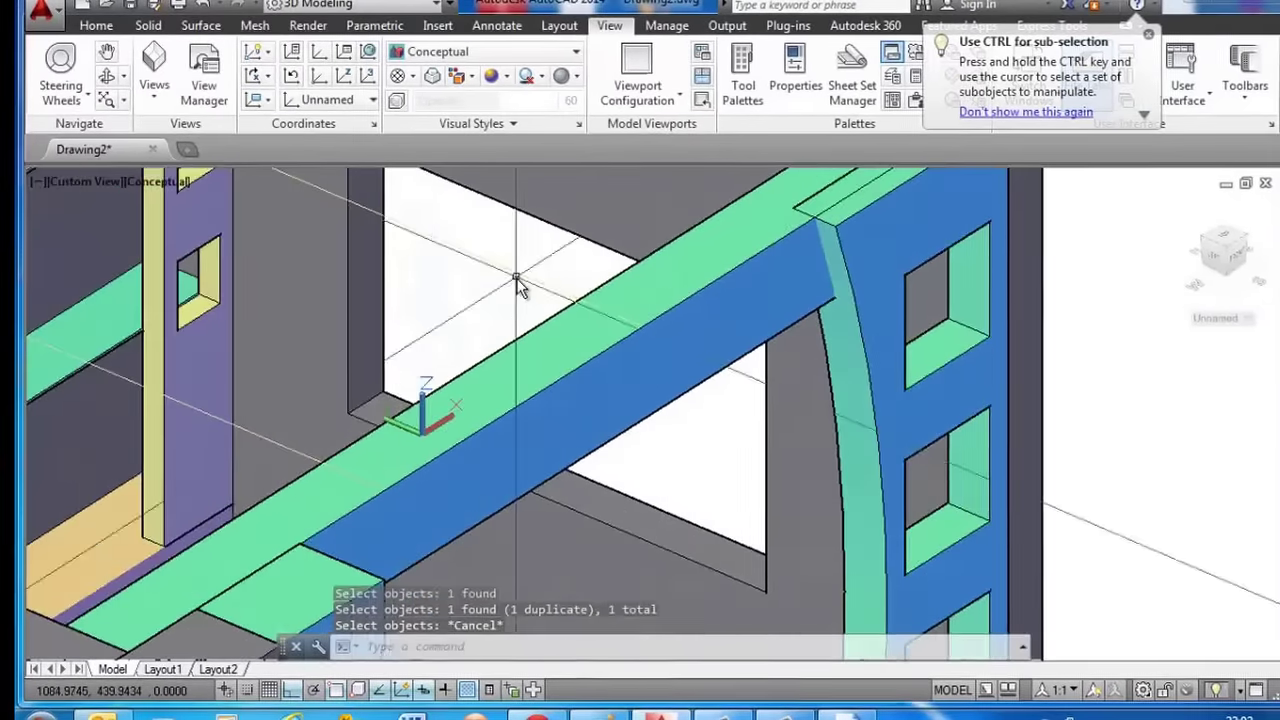
Move the cross beam perpendicular onto the front beam and erase the long line at right.
{"action": "key", "text": "Return"}
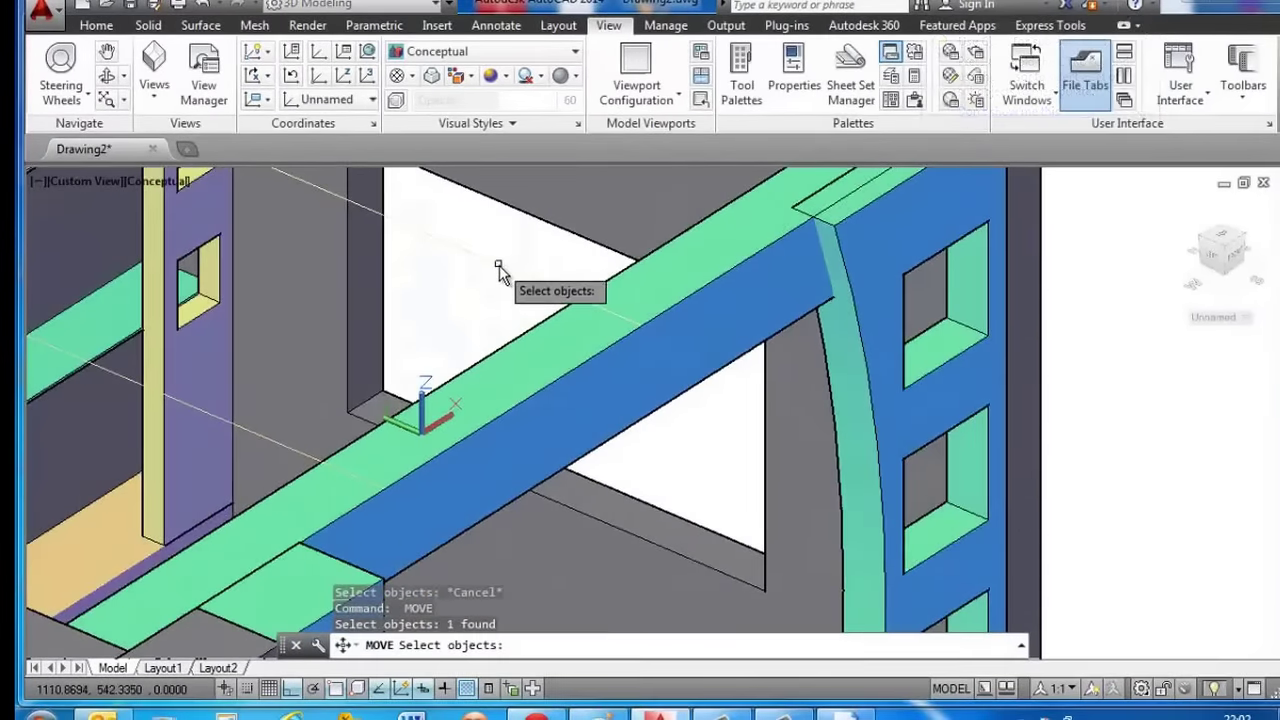
{"action": "left_click", "coordinate": [502, 254]}
{"action": "key", "text": "Return"}
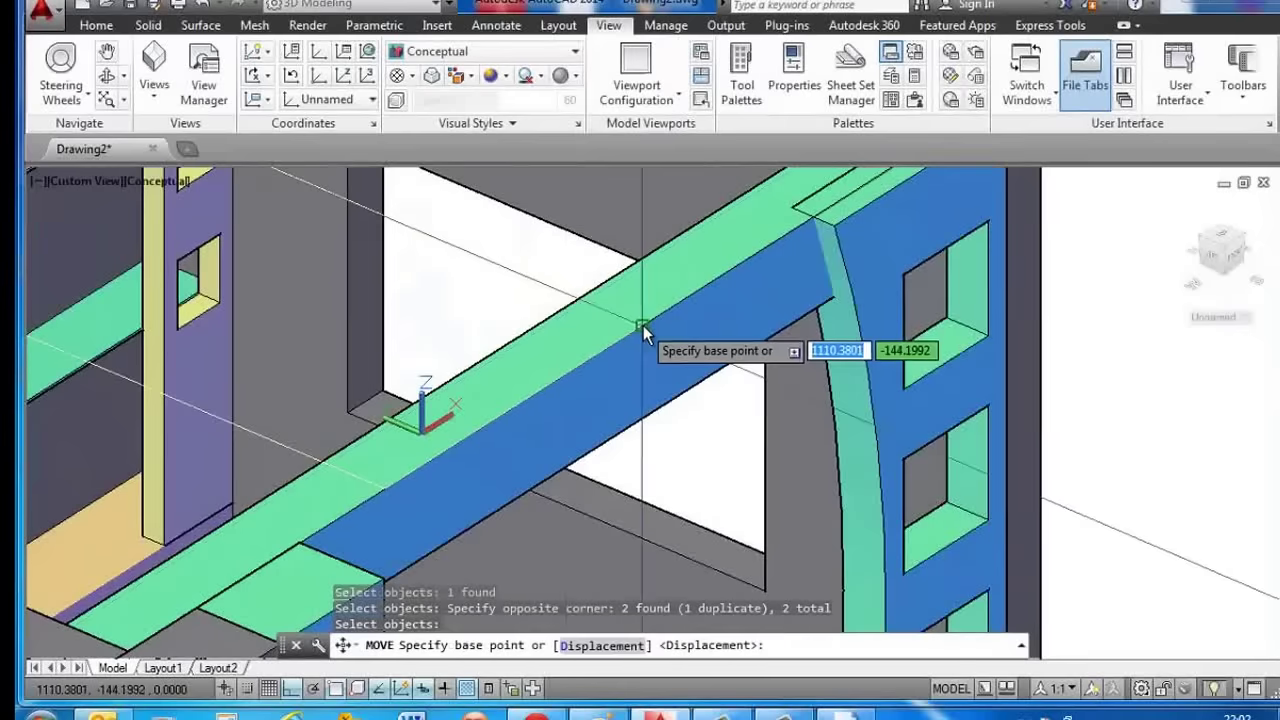
{"action": "left_click", "coordinate": [643, 326]}
{"action": "type", "text": "er"}
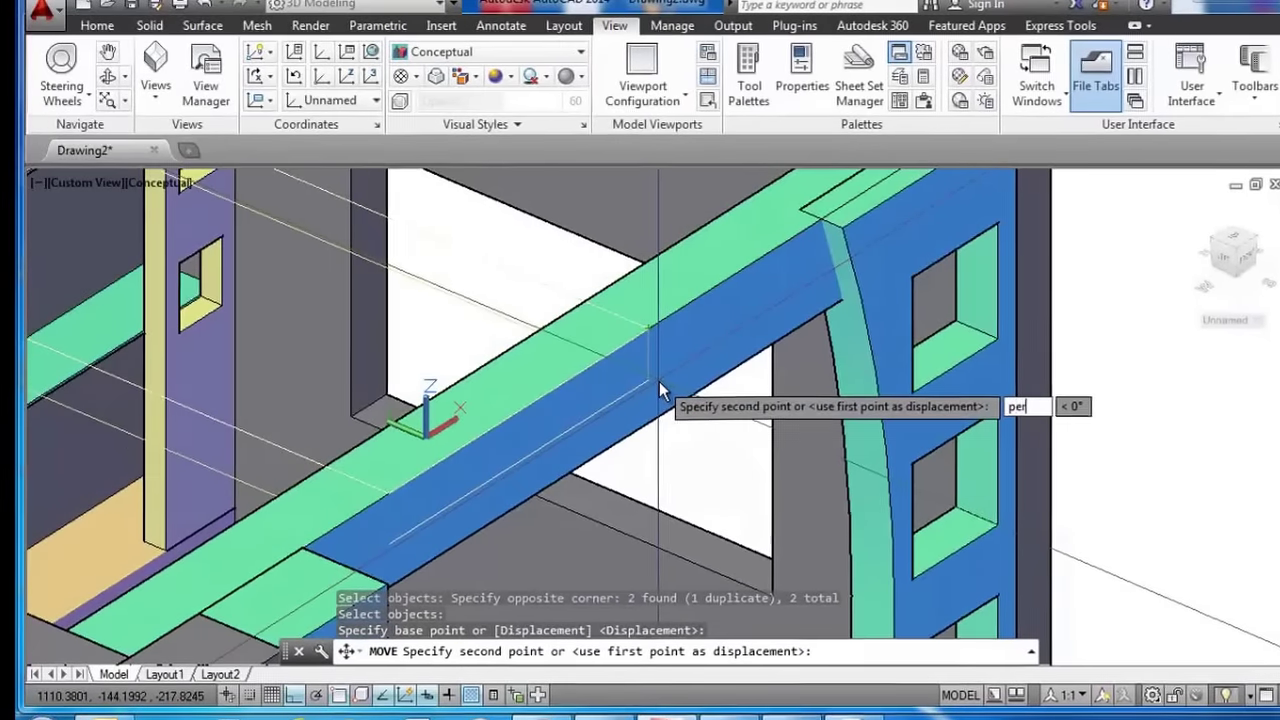
{"action": "key", "text": "Return"}
{"action": "scroll", "coordinate": [690, 405], "scroll_direction": "down", "scroll_amount": 3}
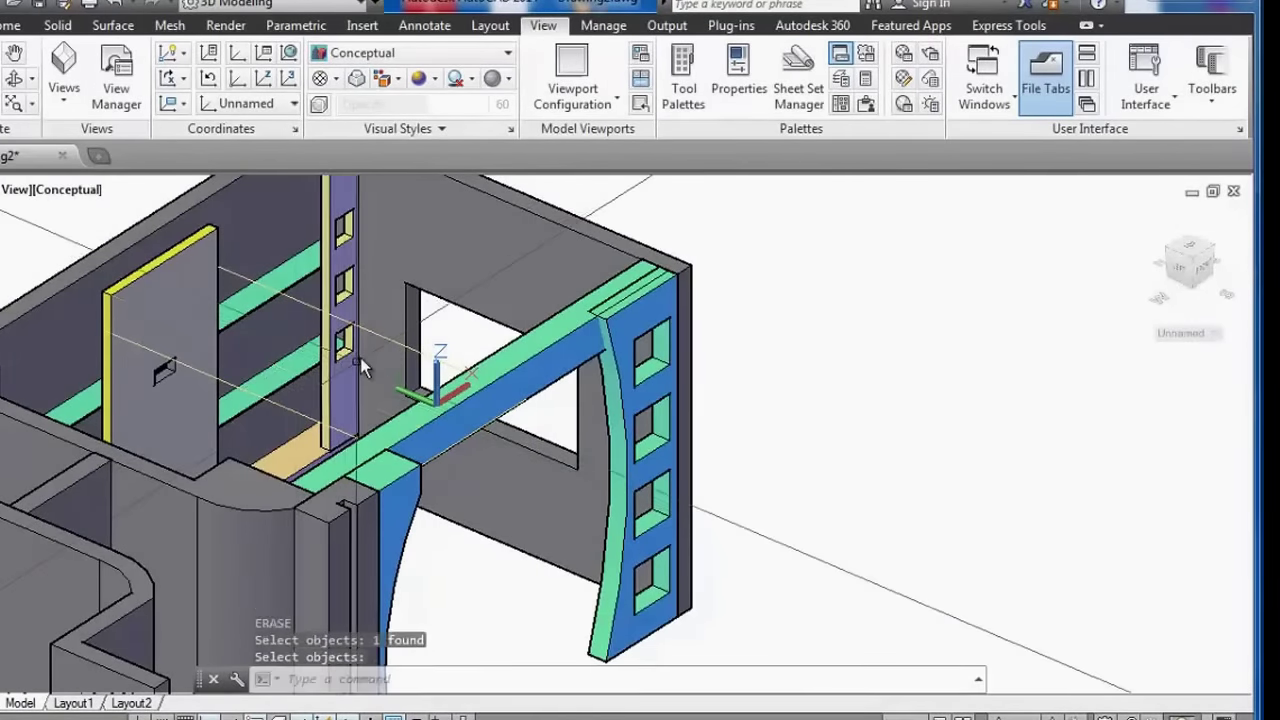
{"action": "key", "text": "Return"}
{"action": "key", "text": "Return"}
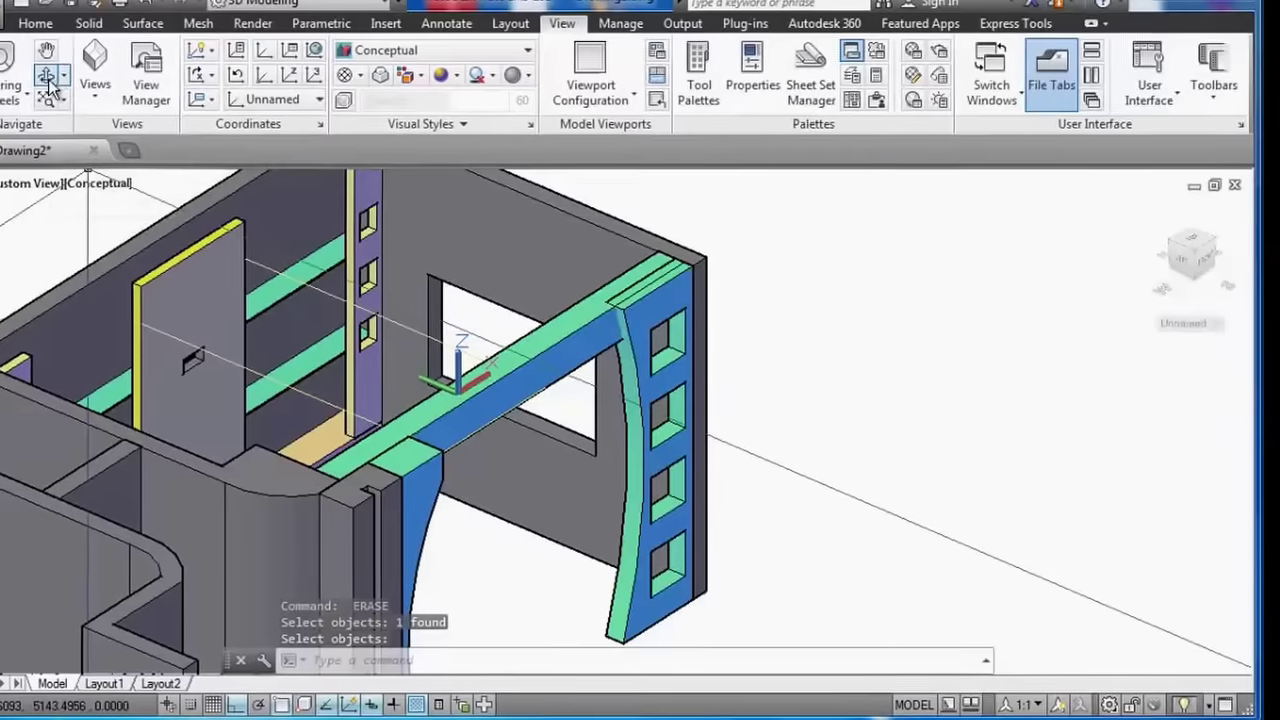
Extrude the profile above the beam 150 units into a shelf slab.
{"action": "left_click", "coordinate": [48, 85]}
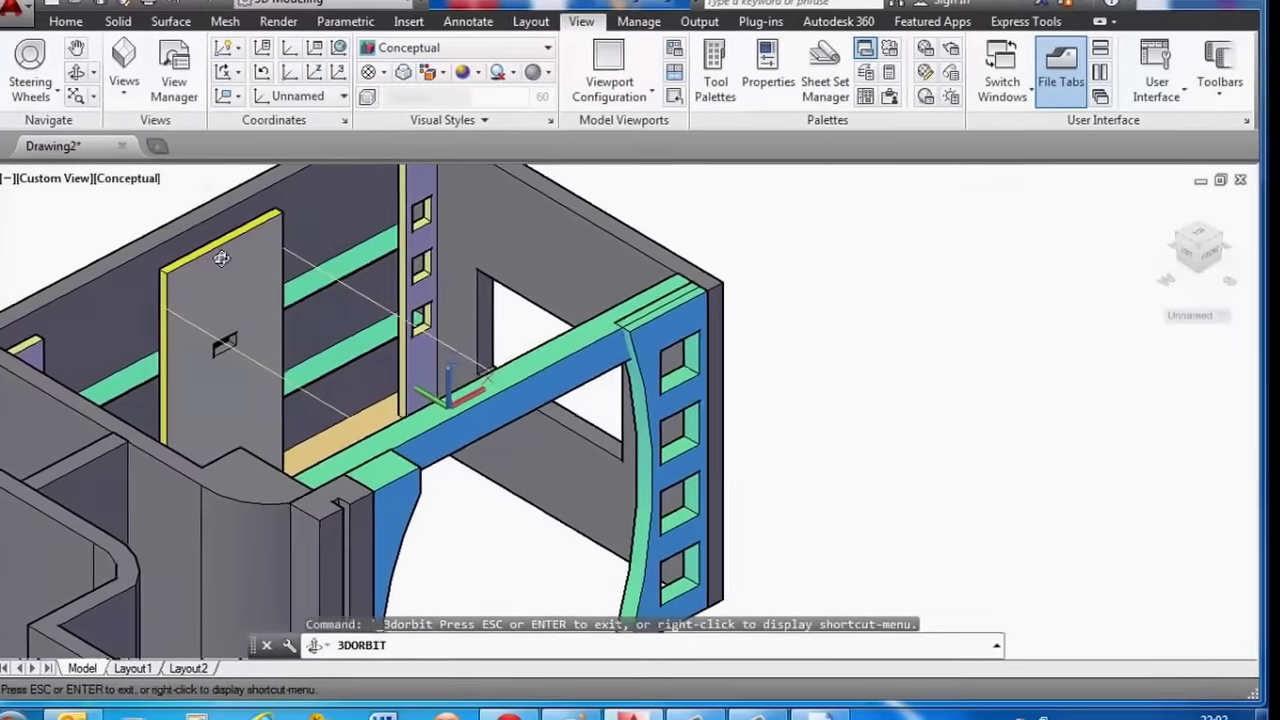
{"action": "right_click", "coordinate": [140, 192]}
{"action": "left_click", "coordinate": [168, 206]}
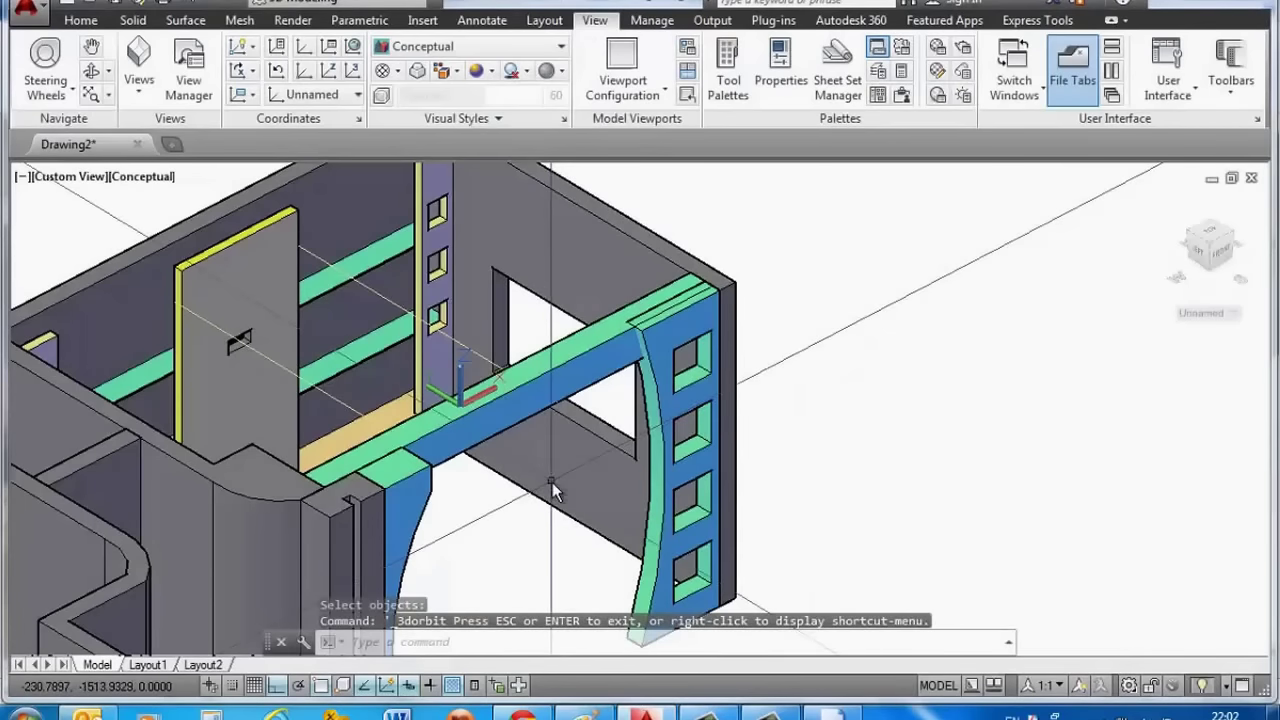
{"action": "key", "text": "Escape"}
{"action": "type", "text": "ext"}
{"action": "key", "text": "Return"}
{"action": "left_click", "coordinate": [460, 336]}
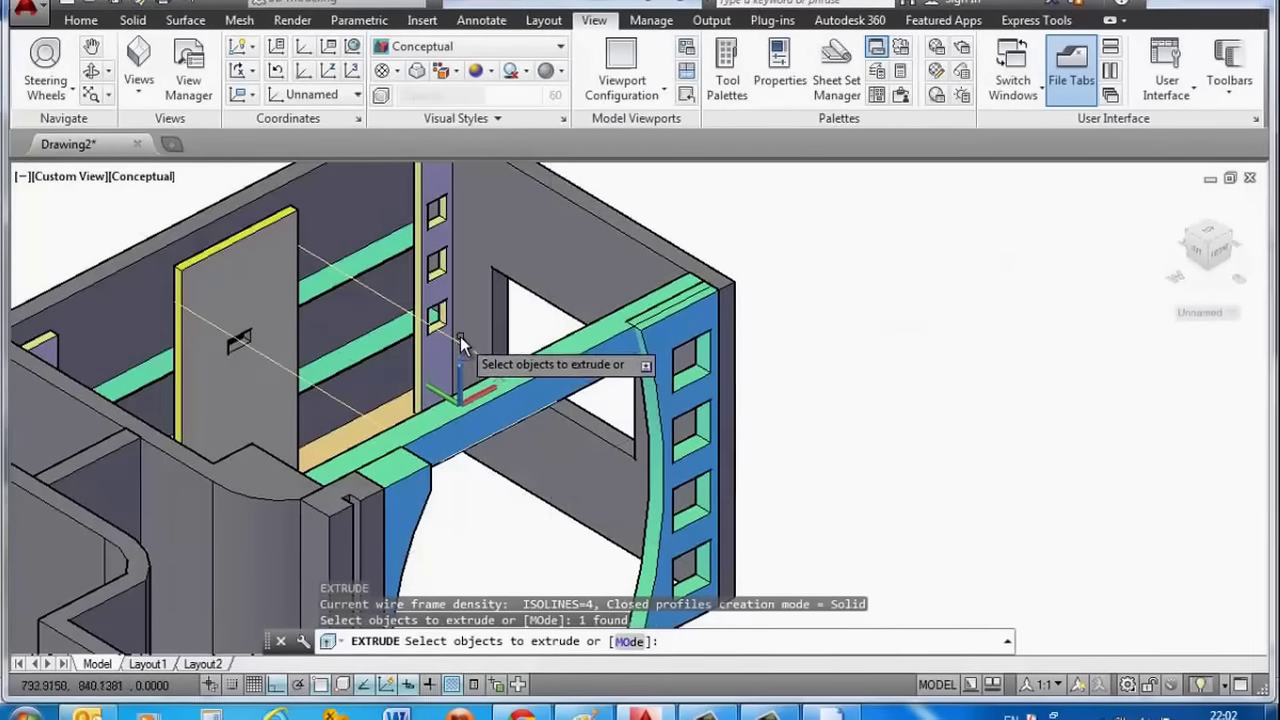
{"action": "key", "text": "Return"}
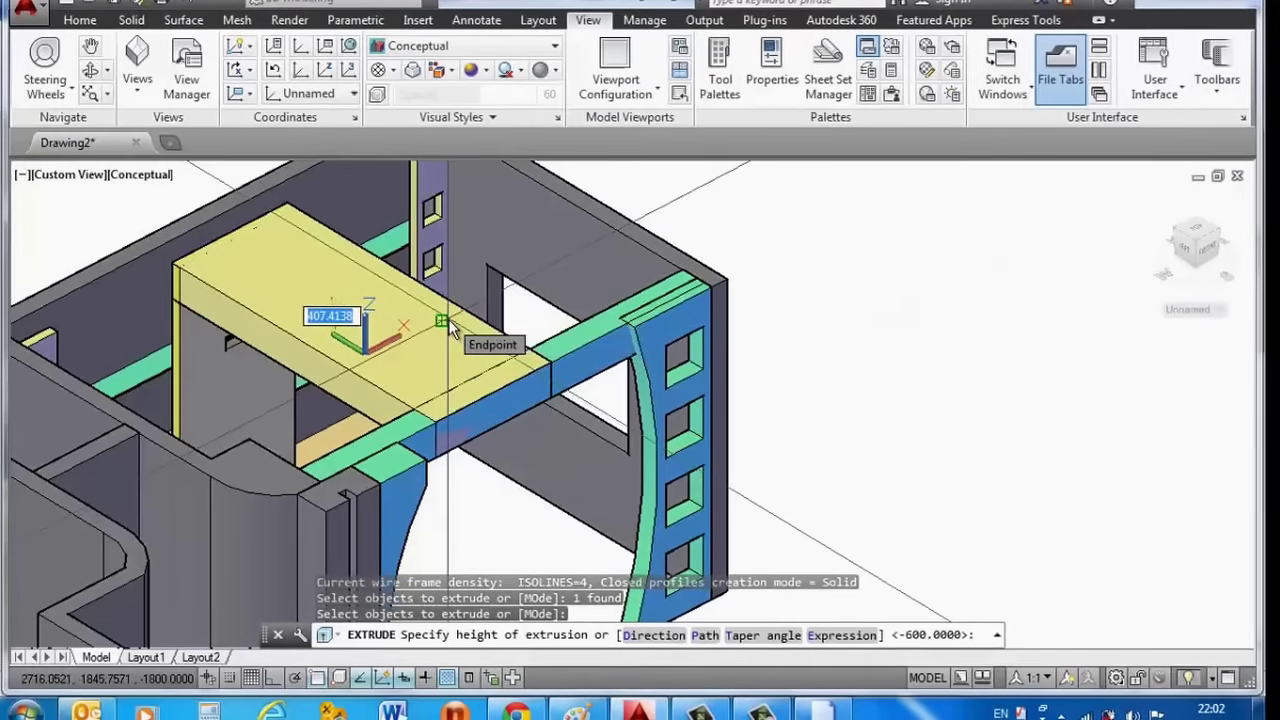
{"action": "type", "text": "150"}
{"action": "key", "text": "Return"}
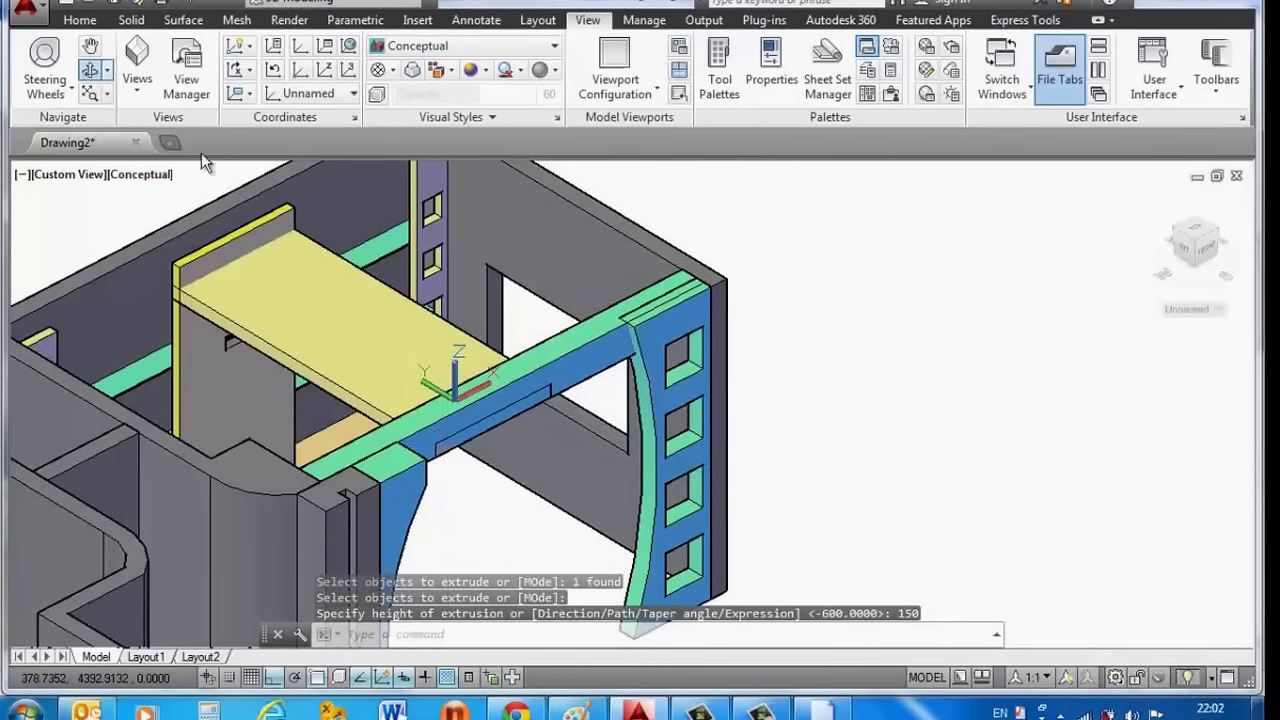
Orbit the model to inspect the new 150-unit slab.
{"action": "mouse_move", "coordinate": [329, 282]}
{"action": "left_mouse_down"}
{"action": "mouse_move", "coordinate": [118, 273]}
{"action": "mouse_move", "coordinate": [256, 193]}
{"action": "mouse_move", "coordinate": [331, 256]}
{"action": "left_mouse_up"}
{"action": "right_click", "coordinate": [331, 256]}
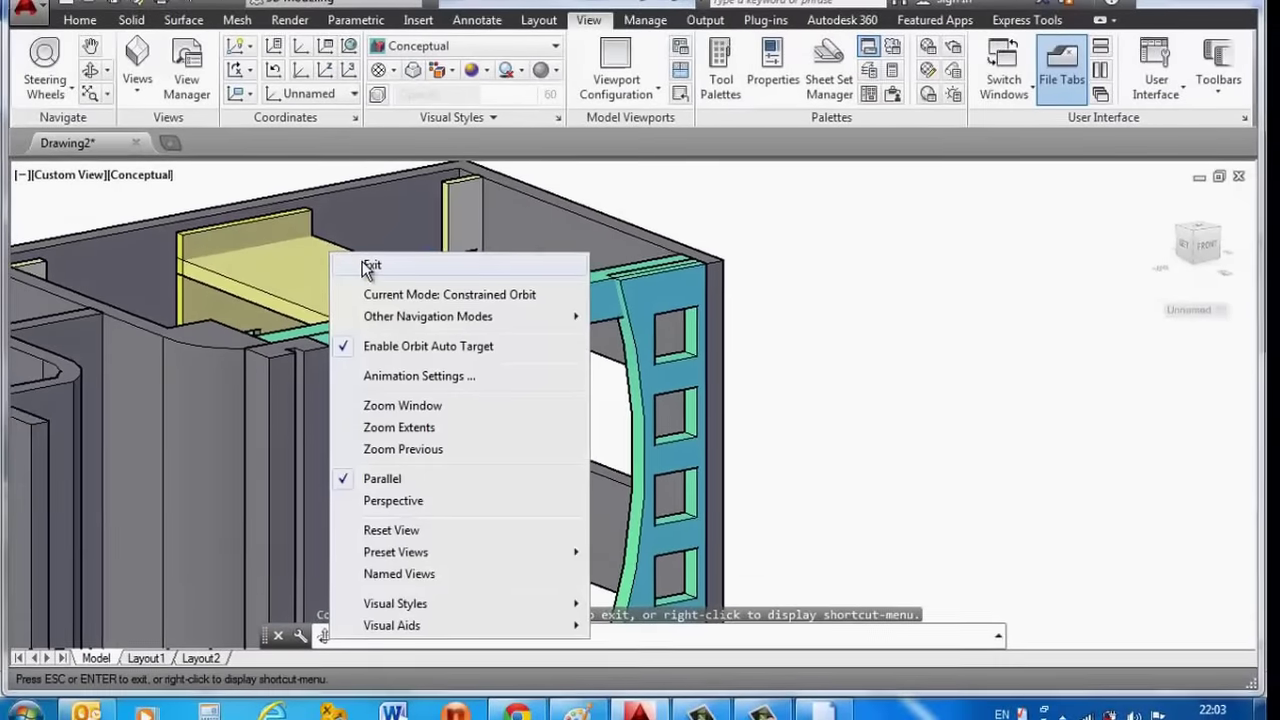
{"action": "left_click", "coordinate": [370, 266]}
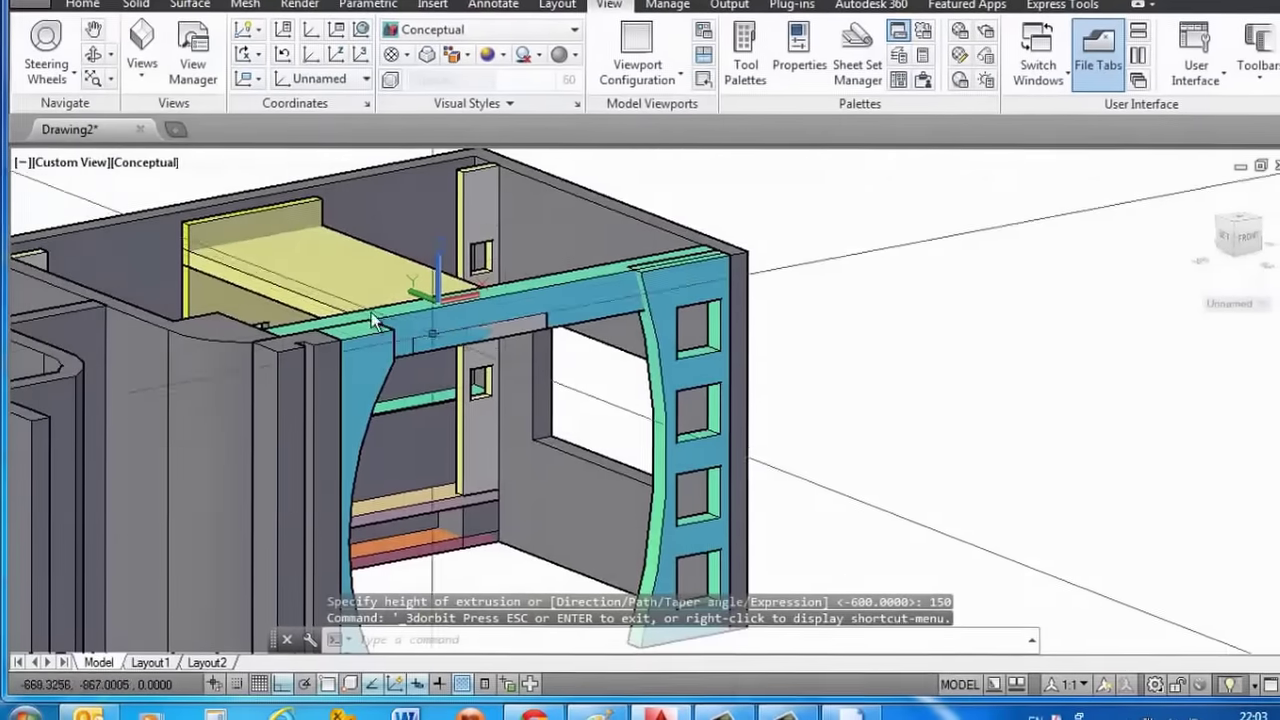
Start a circle at the shelf's left edge, then cancel it.
{"action": "scroll", "coordinate": [222, 272], "scroll_direction": "up", "scroll_amount": 5}
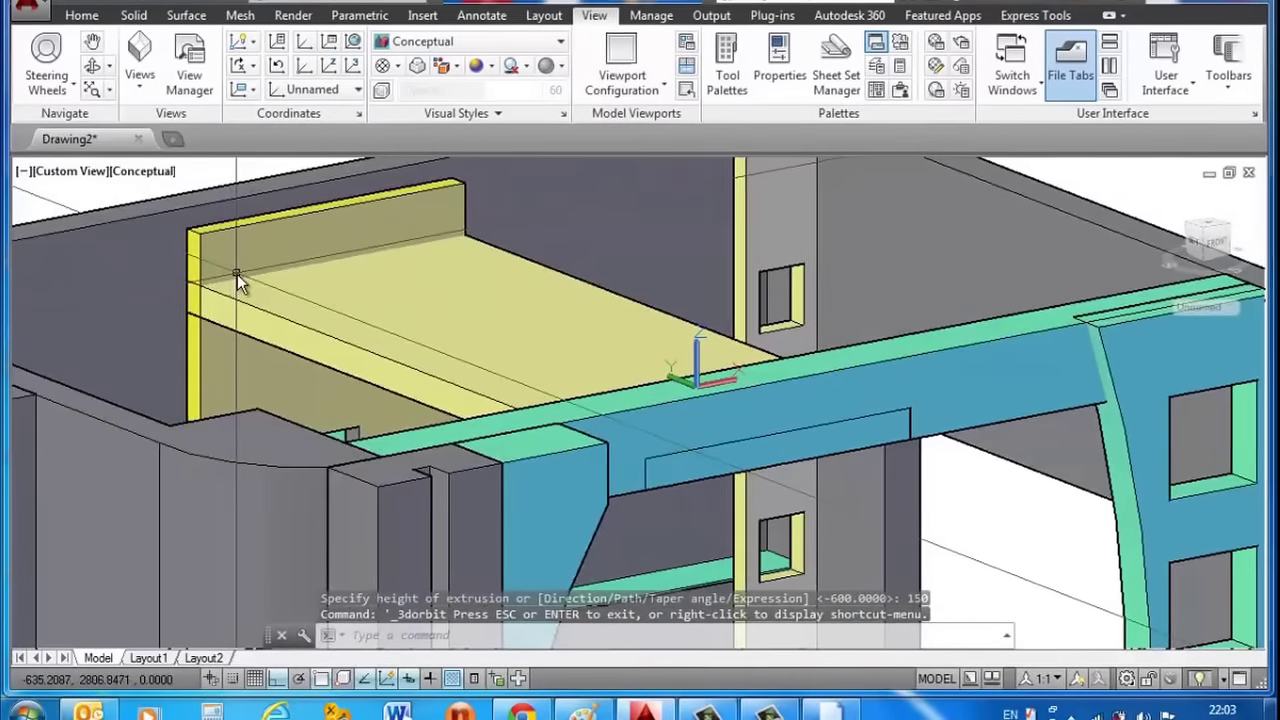
{"action": "key", "text": "Escape"}
{"action": "type", "text": "c"}
{"action": "key", "text": "Return"}
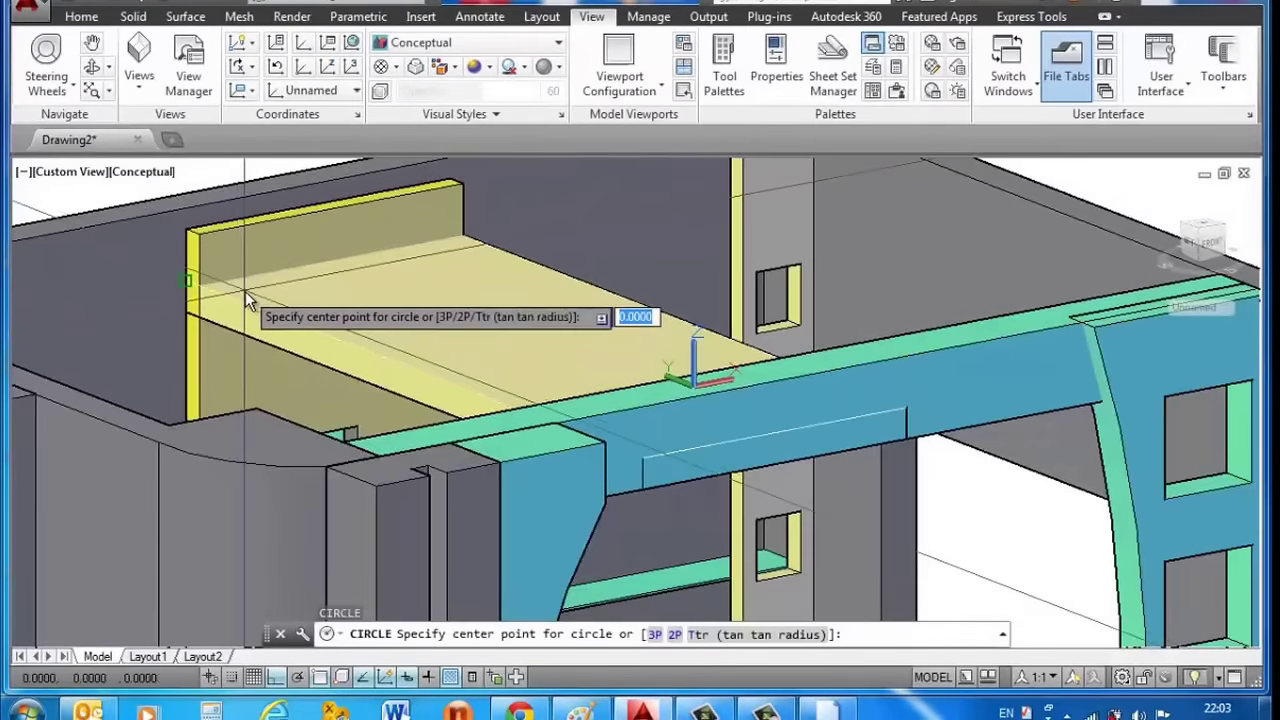
{"action": "left_click", "coordinate": [355, 303]}
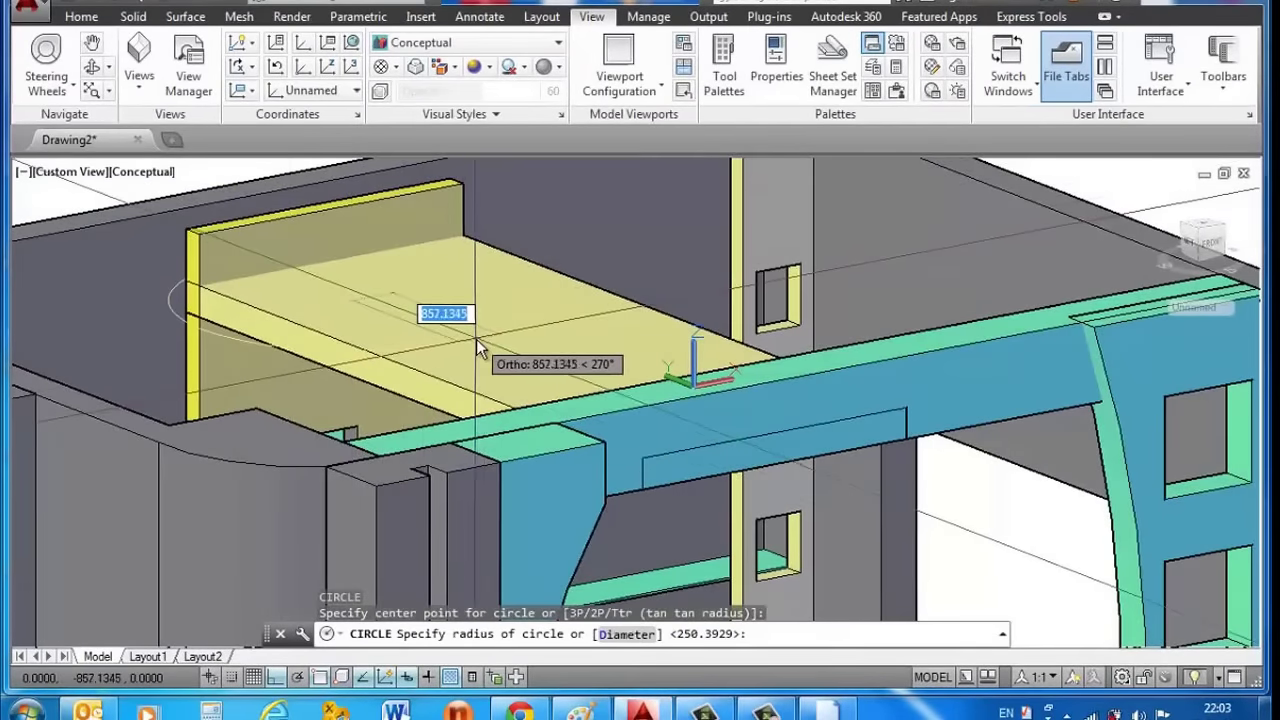
{"action": "key", "text": "Escape"}
Slice the yellow shelf slab using the circle as the slicing object, keeping both sides.
{"action": "type", "text": "c"}
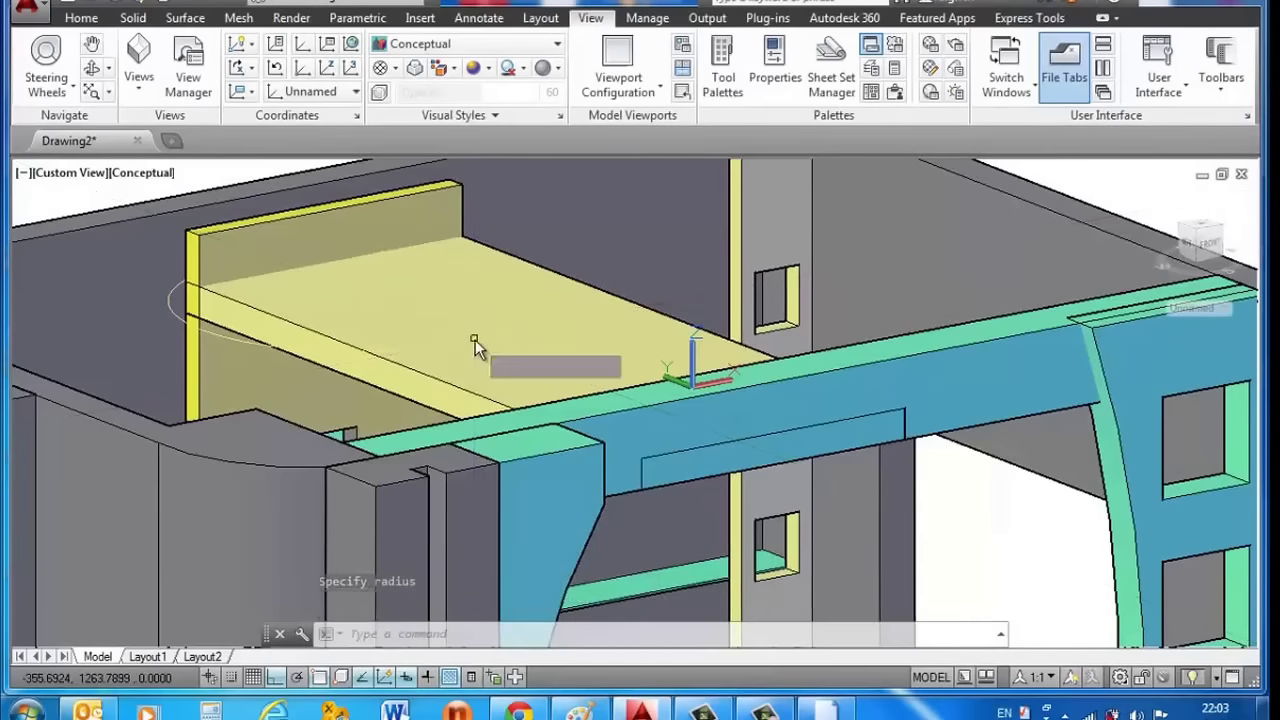
{"action": "key", "text": "Return"}
{"action": "left_click", "coordinate": [287, 234]}
{"action": "key", "text": "Return"}
{"action": "type", "text": "o"}
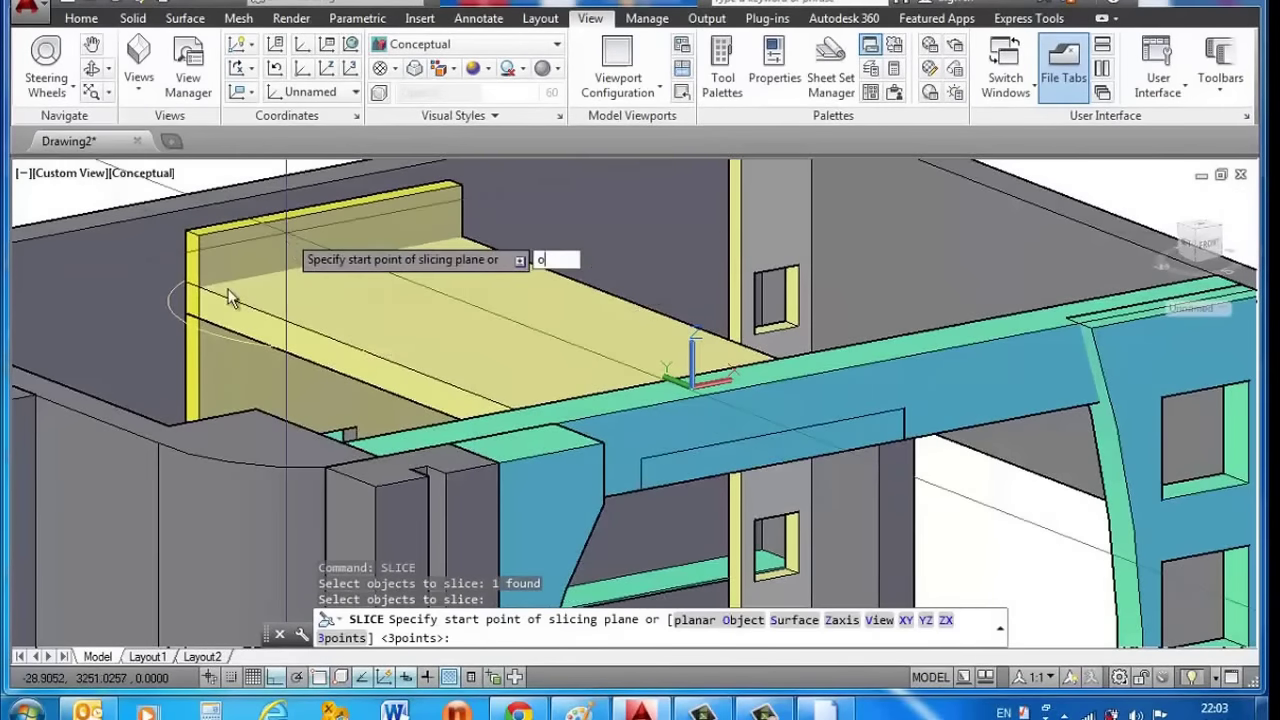
{"action": "key", "text": "Return"}
{"action": "left_click", "coordinate": [184, 314]}
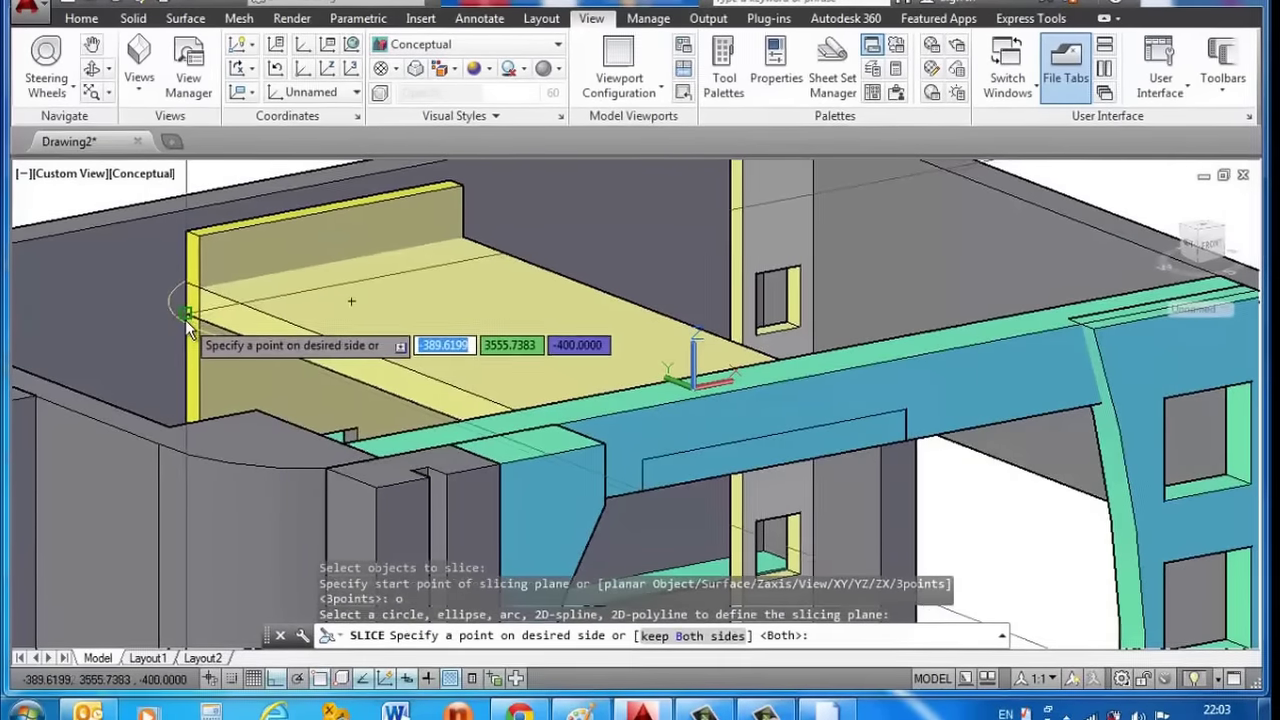
{"action": "key", "text": "Return"}
Erase the unwanted sliced piece of the yellow shelf.
{"action": "type", "text": "e"}
{"action": "key", "text": "Return"}
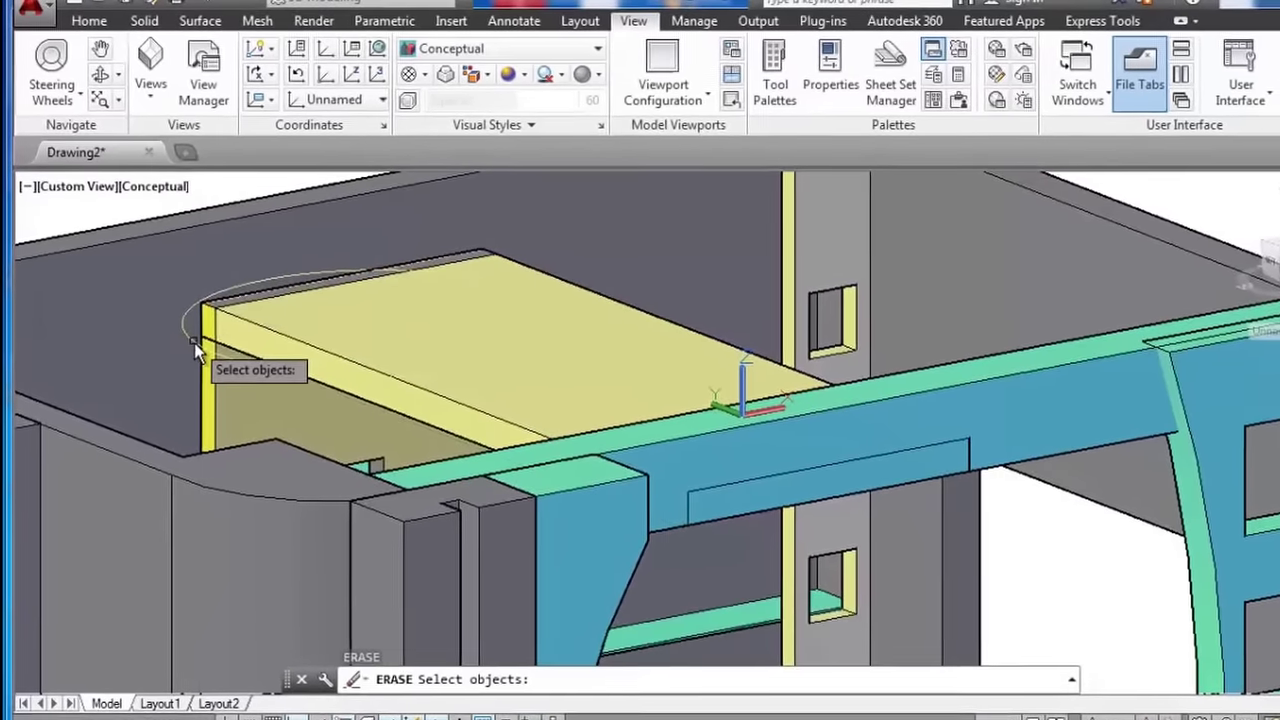
{"action": "left_click", "coordinate": [194, 343]}
{"action": "scroll", "coordinate": [290, 290], "scroll_direction": "down", "scroll_amount": 5}
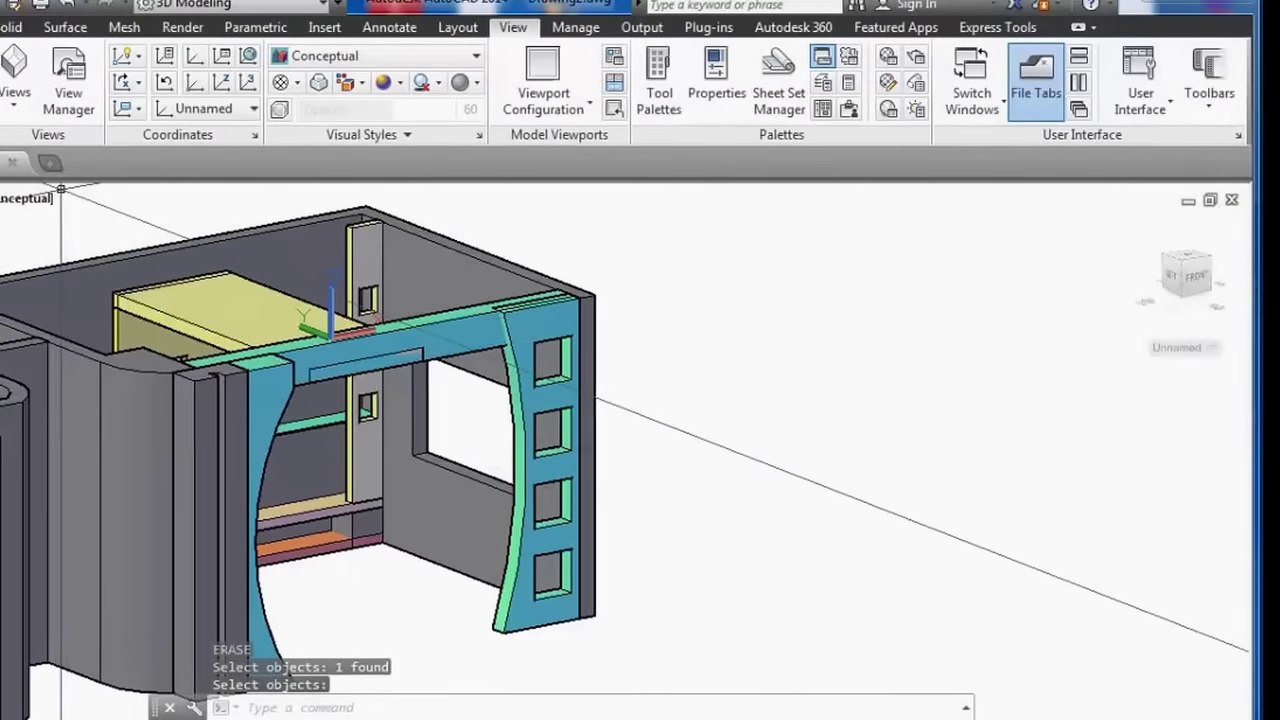
Orbit the model and pick two yellow shelf pieces, then cancel the selection.
{"action": "mouse_move", "coordinate": [60, 188]}
{"action": "middle_mouse_down", "text": "shift"}
{"action": "mouse_move", "coordinate": [223, 373]}
{"action": "mouse_move", "coordinate": [151, 361]}
{"action": "mouse_move", "coordinate": [366, 366]}
{"action": "mouse_move", "coordinate": [368, 352]}
{"action": "middle_mouse_up", "text": "shift"}
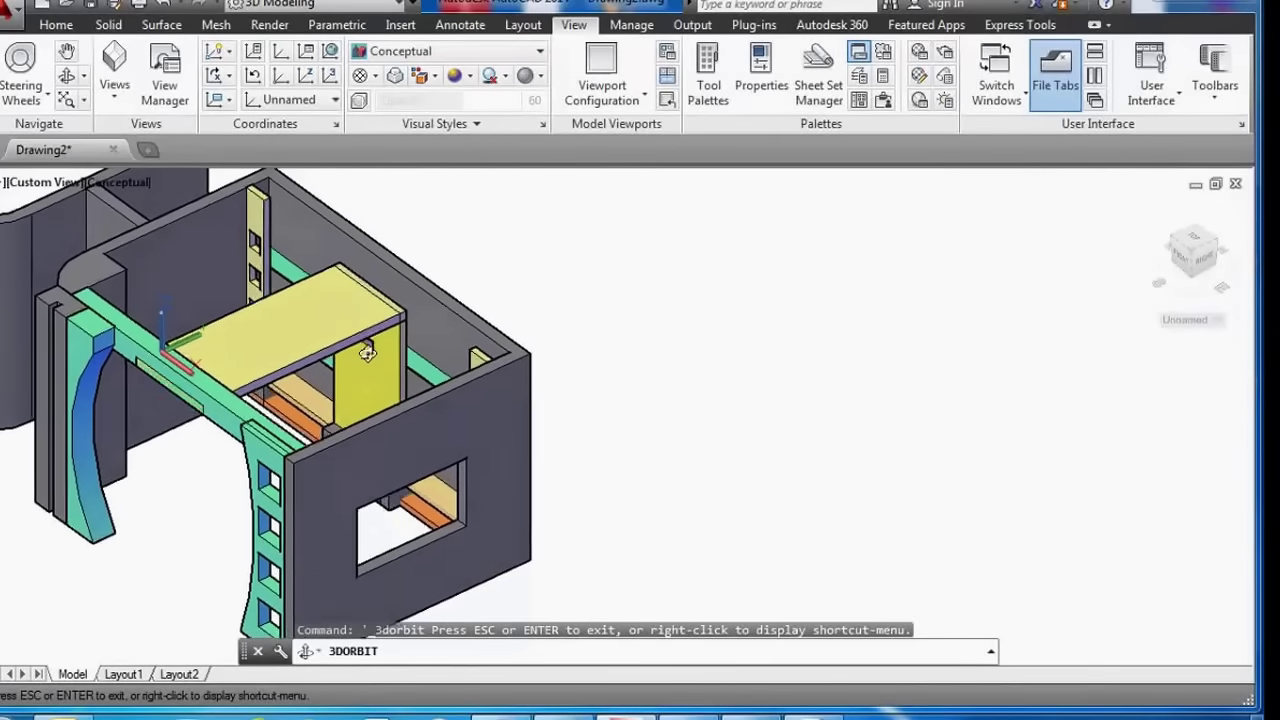
{"action": "right_click", "coordinate": [396, 258]}
{"action": "left_click", "coordinate": [421, 267]}
{"action": "type", "text": "UNION"}
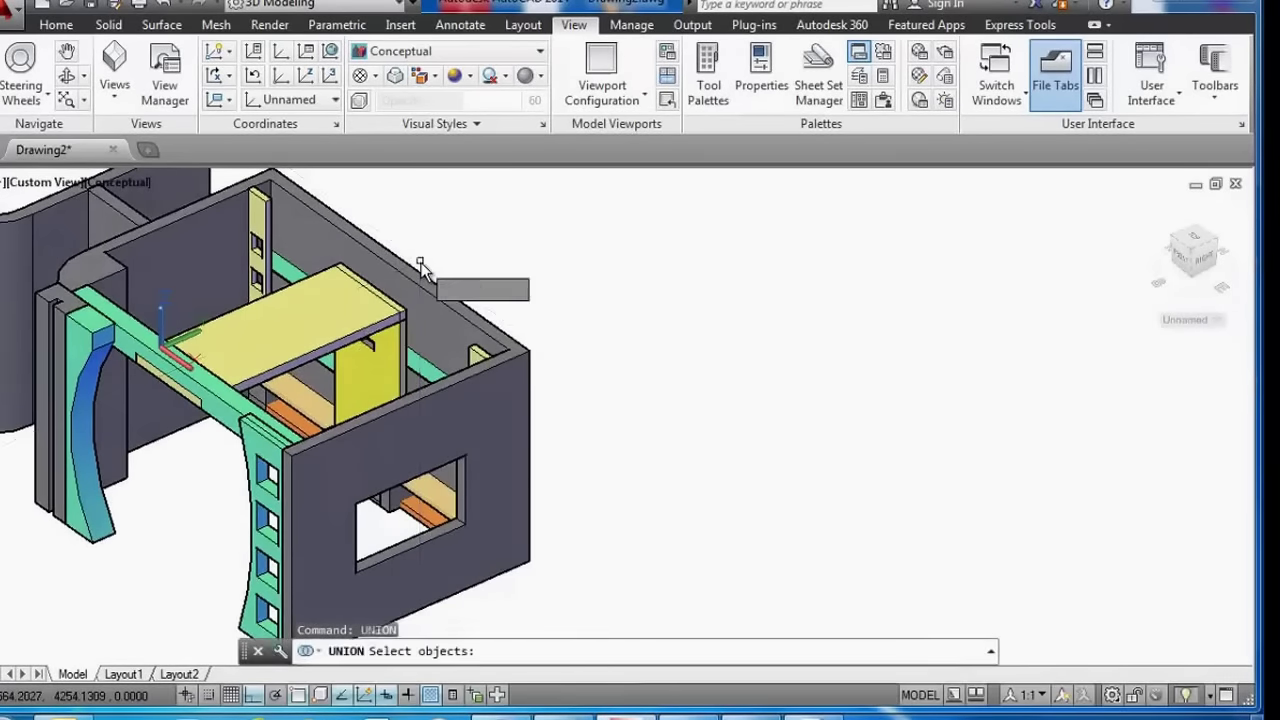
{"action": "scroll", "coordinate": [403, 341], "scroll_direction": "up", "scroll_amount": 3}
{"action": "scroll", "coordinate": [403, 341], "scroll_direction": "up", "scroll_amount": 2}
{"action": "left_click", "coordinate": [377, 297]}
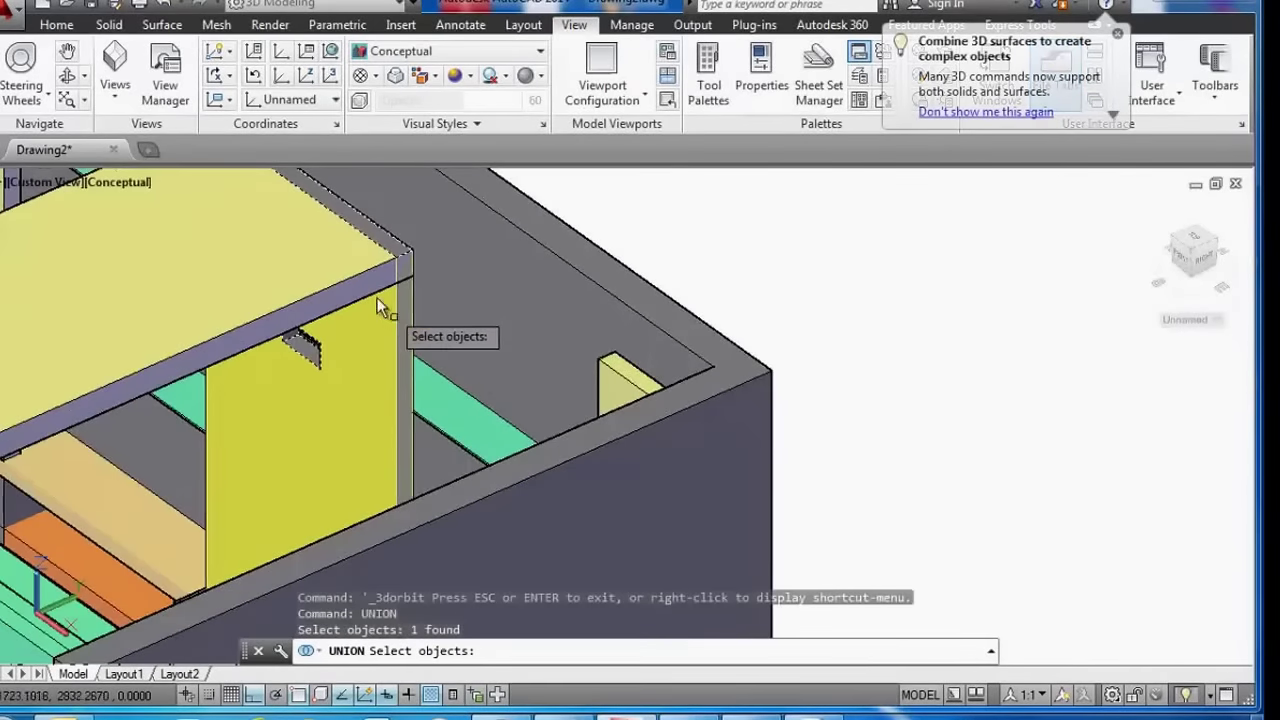
{"action": "left_click", "coordinate": [356, 281]}
{"action": "key", "text": "Escape"}
{"action": "key", "text": "Escape"}
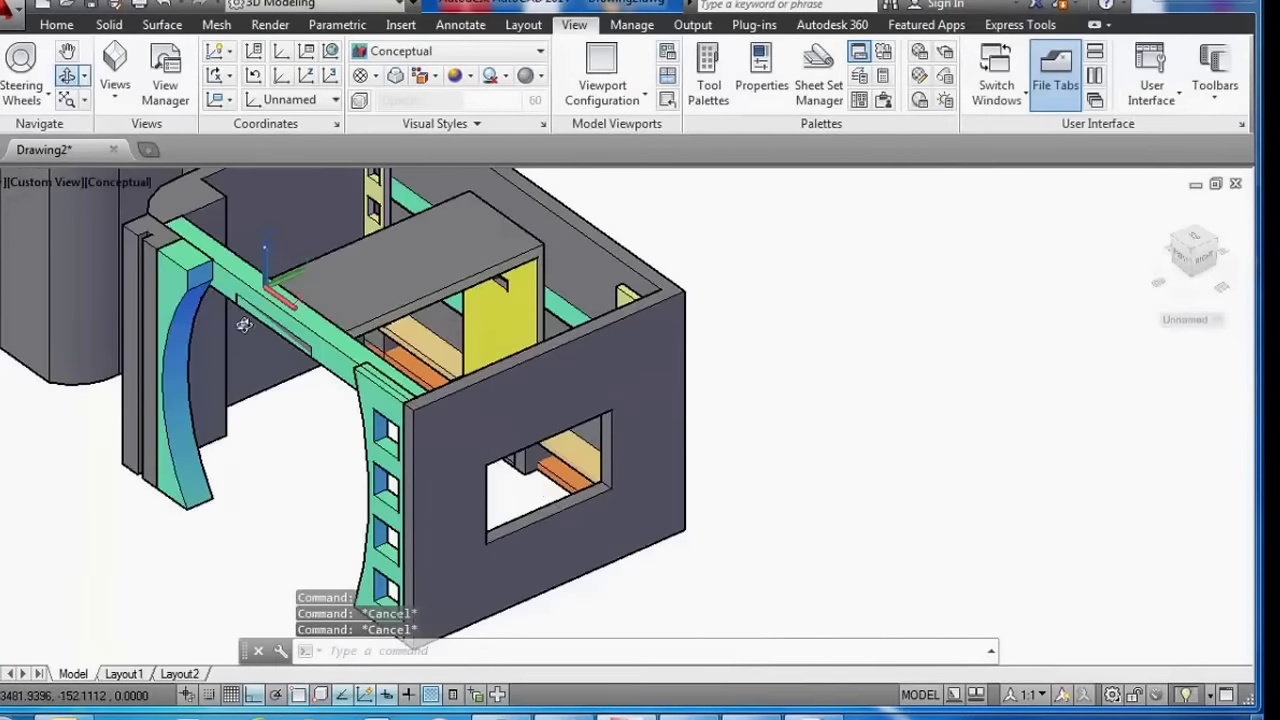
Set the box-shaped shelf solid's colour to Yellow in Quick Properties.
{"action": "mouse_move", "coordinate": [244, 325]}
{"action": "middle_mouse_down", "text": "shift"}
{"action": "mouse_move", "coordinate": [410, 254]}
{"action": "mouse_move", "coordinate": [420, 306]}
{"action": "mouse_move", "coordinate": [477, 354]}
{"action": "middle_mouse_up", "text": "shift"}
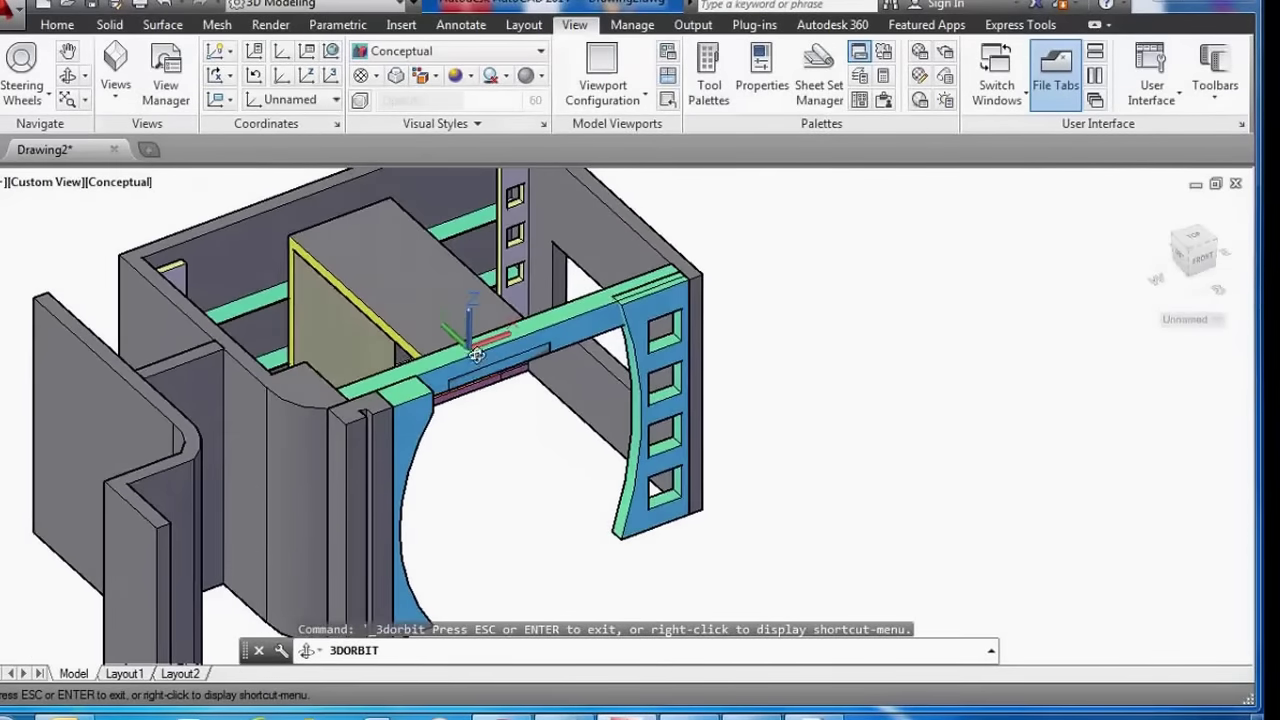
{"action": "scroll", "coordinate": [425, 294], "scroll_direction": "up", "scroll_amount": 2}
{"action": "right_click", "coordinate": [422, 292]}
{"action": "left_click", "coordinate": [466, 306]}
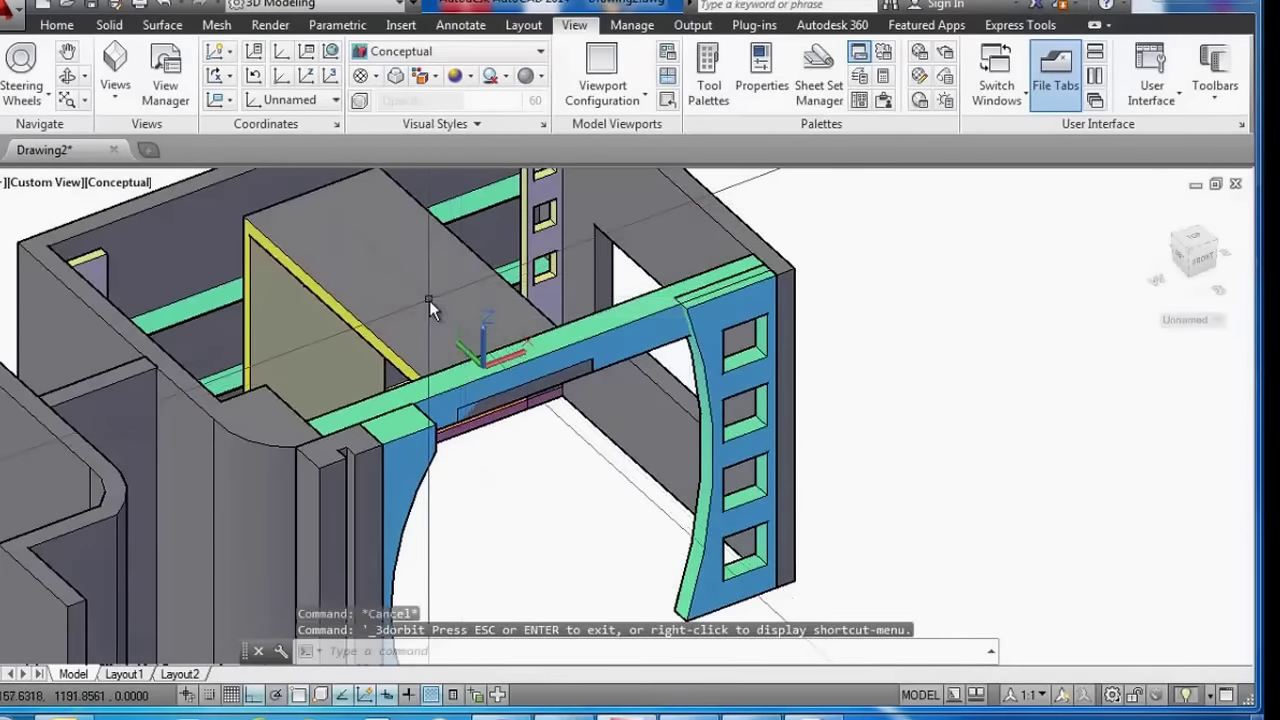
{"action": "left_click", "coordinate": [429, 300]}
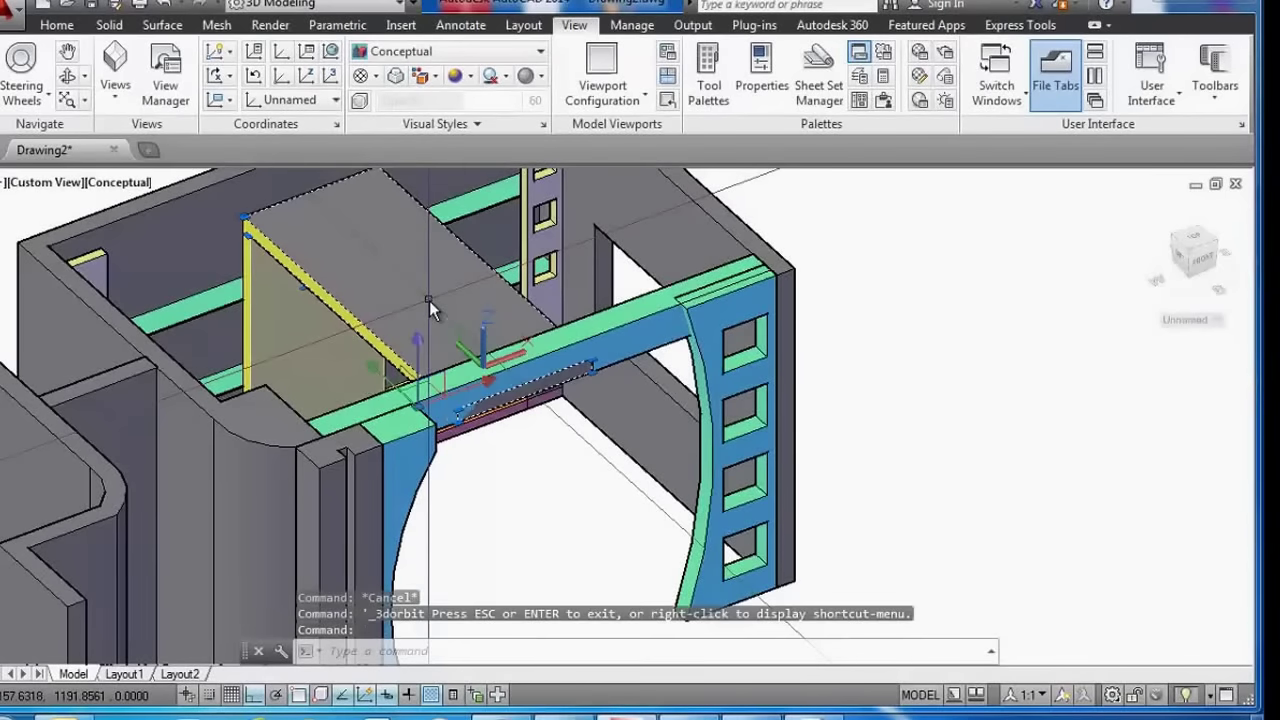
{"action": "right_click", "coordinate": [429, 300]}
{"action": "left_click", "coordinate": [558, 699]}
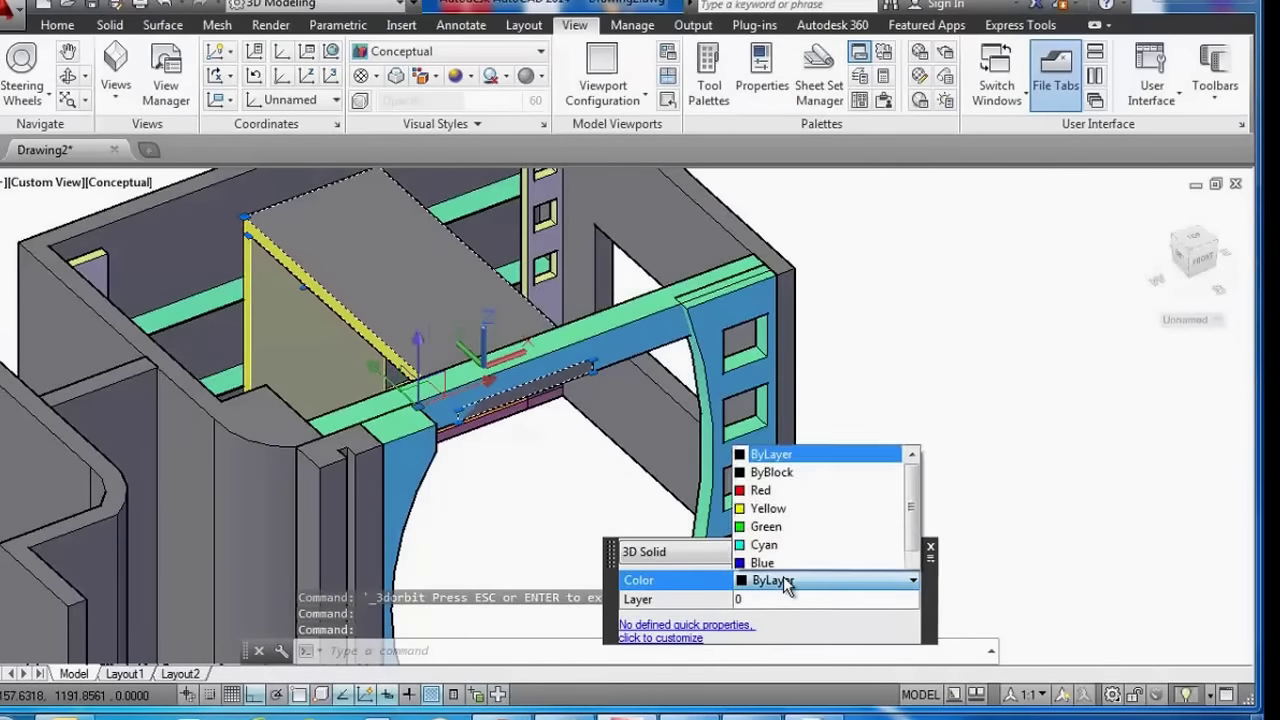
{"action": "left_click", "coordinate": [743, 466]}
{"action": "key", "text": "Escape"}
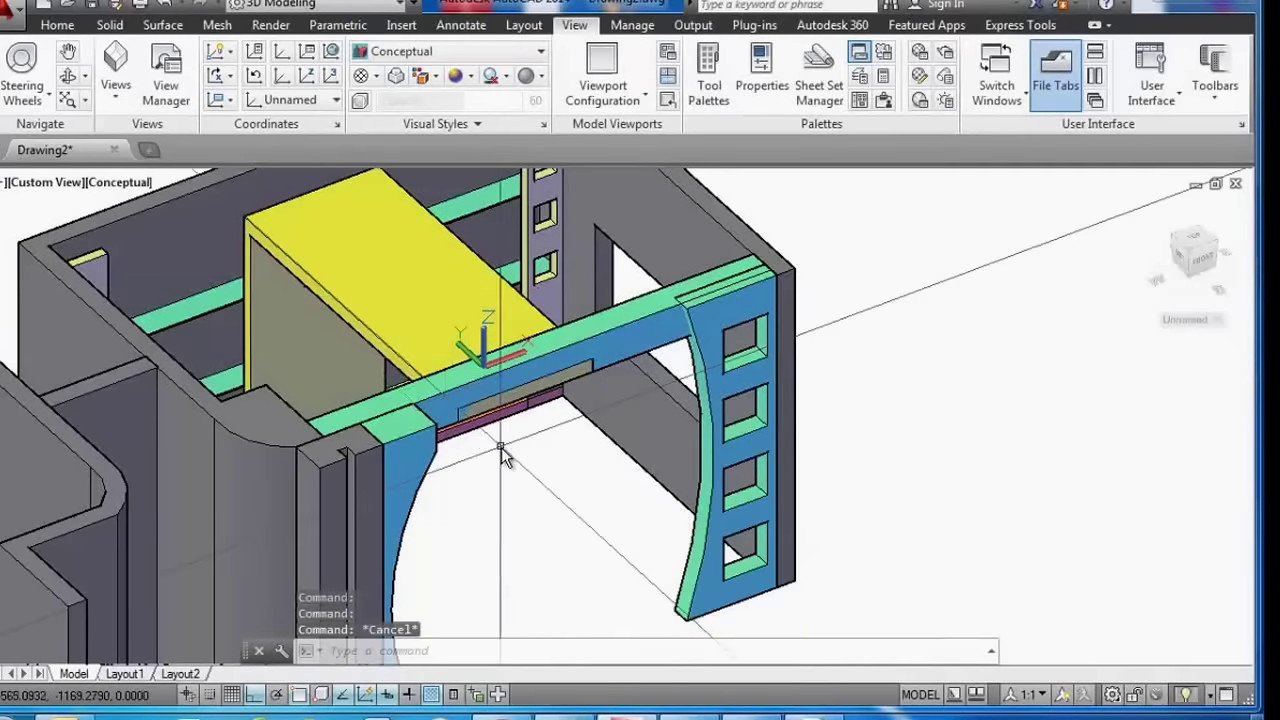
{"action": "left_click", "coordinate": [83, 87]}
{"action": "mouse_move", "coordinate": [486, 343]}
{"action": "left_mouse_down"}
{"action": "mouse_move", "coordinate": [318, 365]}
{"action": "mouse_move", "coordinate": [261, 393]}
{"action": "left_mouse_up"}
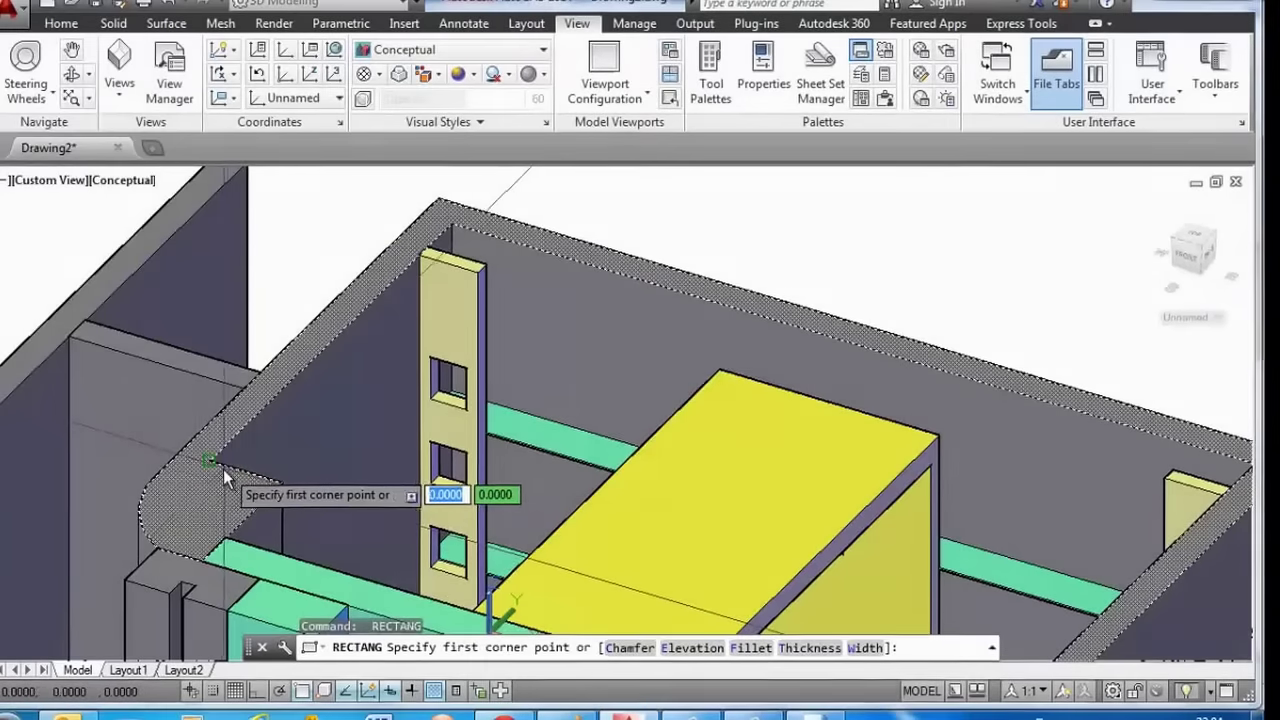
Draw a rectangle atop the left wall up to the post's corner and extrude it 200 units.
{"action": "left_click", "coordinate": [223, 469]}
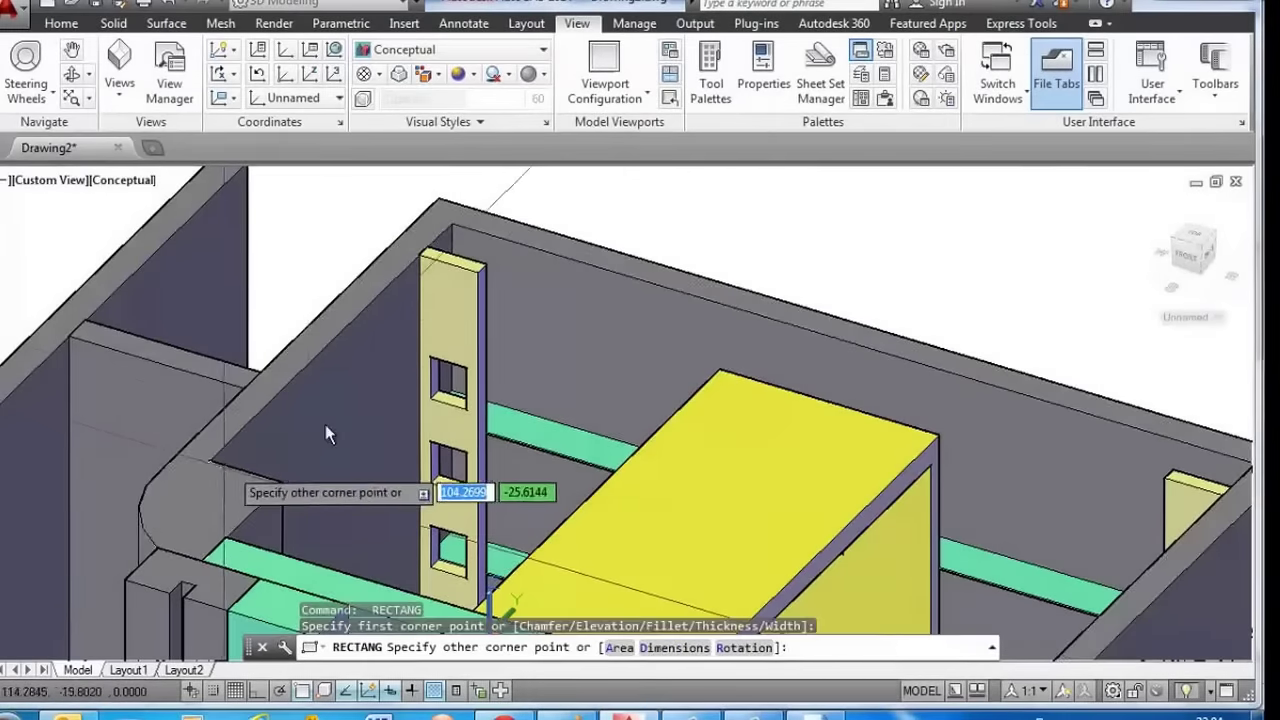
{"action": "left_click", "coordinate": [487, 268]}
{"action": "type", "text": "ext"}
{"action": "key", "text": "Return"}
{"action": "left_click", "coordinate": [417, 386]}
{"action": "key", "text": "Return"}
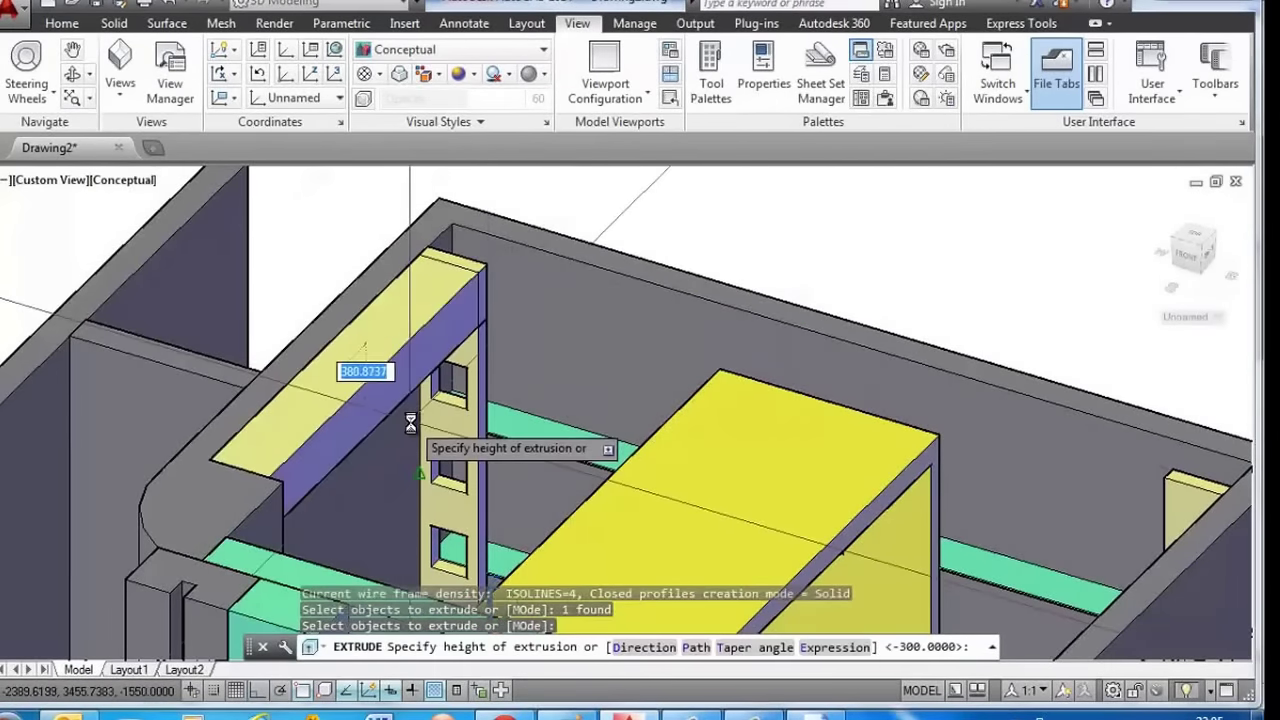
{"action": "type", "text": "200"}
{"action": "key", "text": "Return"}
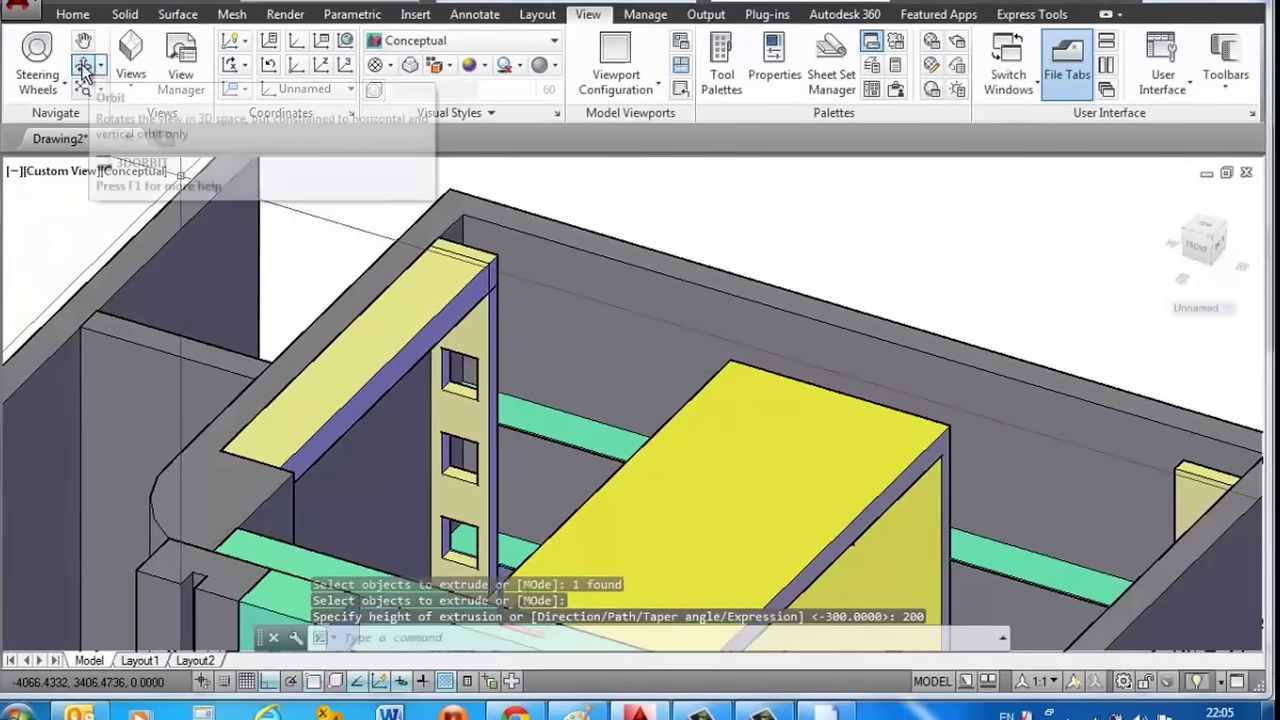
{"action": "left_click", "coordinate": [84, 68]}
{"action": "mouse_move", "coordinate": [314, 271]}
{"action": "left_mouse_down"}
{"action": "mouse_move", "coordinate": [355, 432]}
{"action": "mouse_move", "coordinate": [309, 277]}
{"action": "left_mouse_up"}
{"action": "right_click", "coordinate": [309, 277]}
{"action": "left_click", "coordinate": [337, 289]}
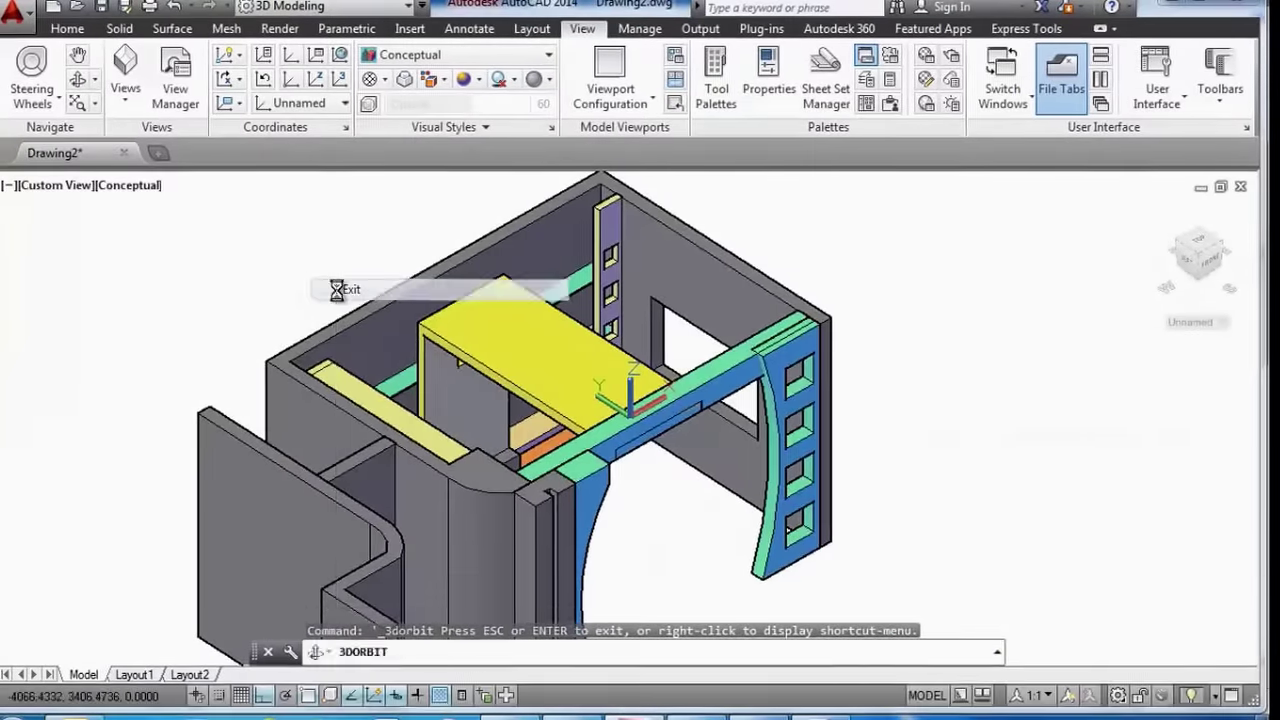
Copy the yellow 200-unit beam from its corner onto the far wall top beside the perforated post.
{"action": "type", "text": "cop"}
{"action": "key", "text": "Return"}
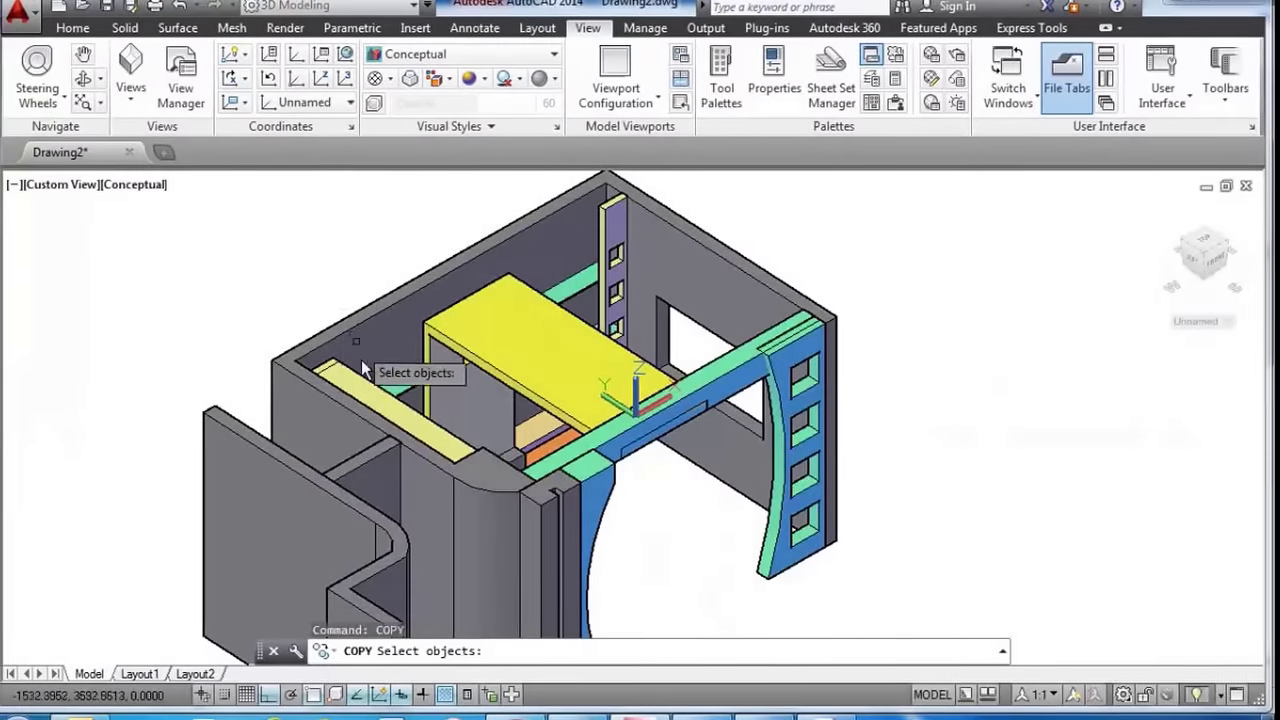
{"action": "left_click", "coordinate": [345, 393]}
{"action": "scroll", "coordinate": [340, 365], "scroll_direction": "up", "scroll_amount": 3}
{"action": "scroll", "coordinate": [340, 355], "scroll_direction": "up", "scroll_amount": 3}
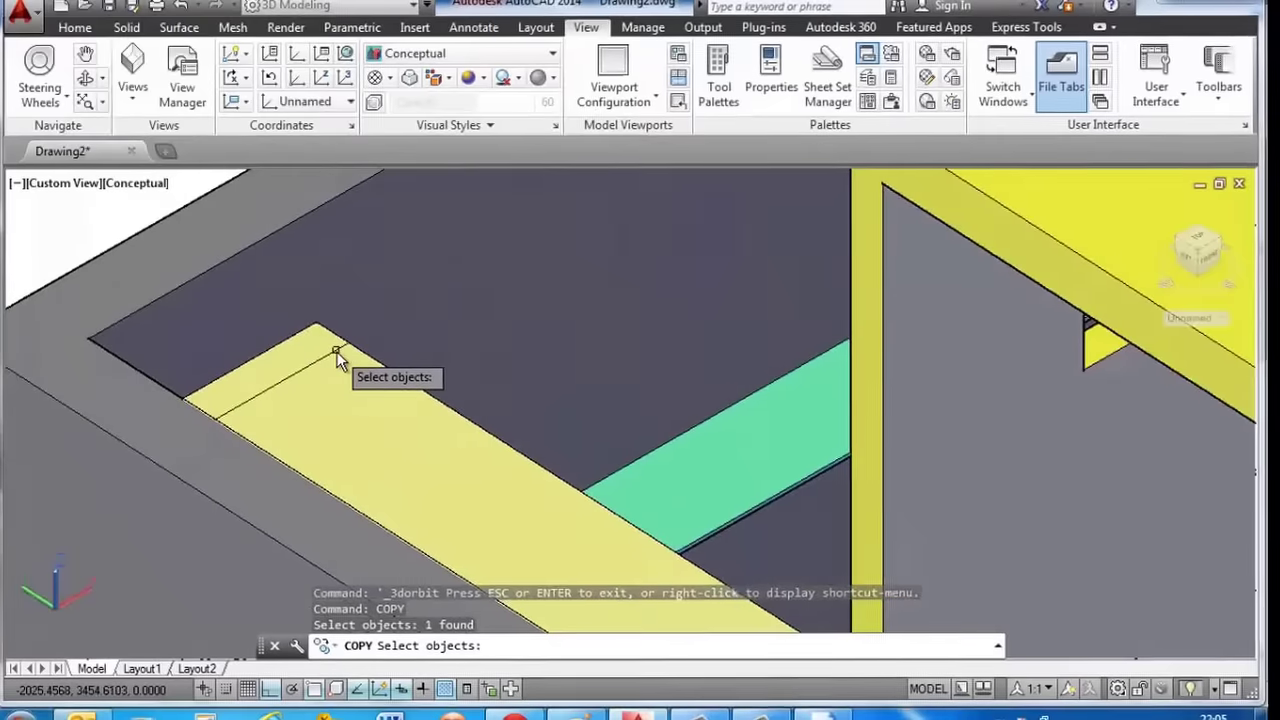
{"action": "scroll", "coordinate": [337, 352], "scroll_direction": "down", "scroll_amount": 2}
{"action": "key", "text": "Return"}
{"action": "left_click", "coordinate": [322, 328]}
{"action": "scroll", "coordinate": [291, 385], "scroll_direction": "down", "scroll_amount": 5}
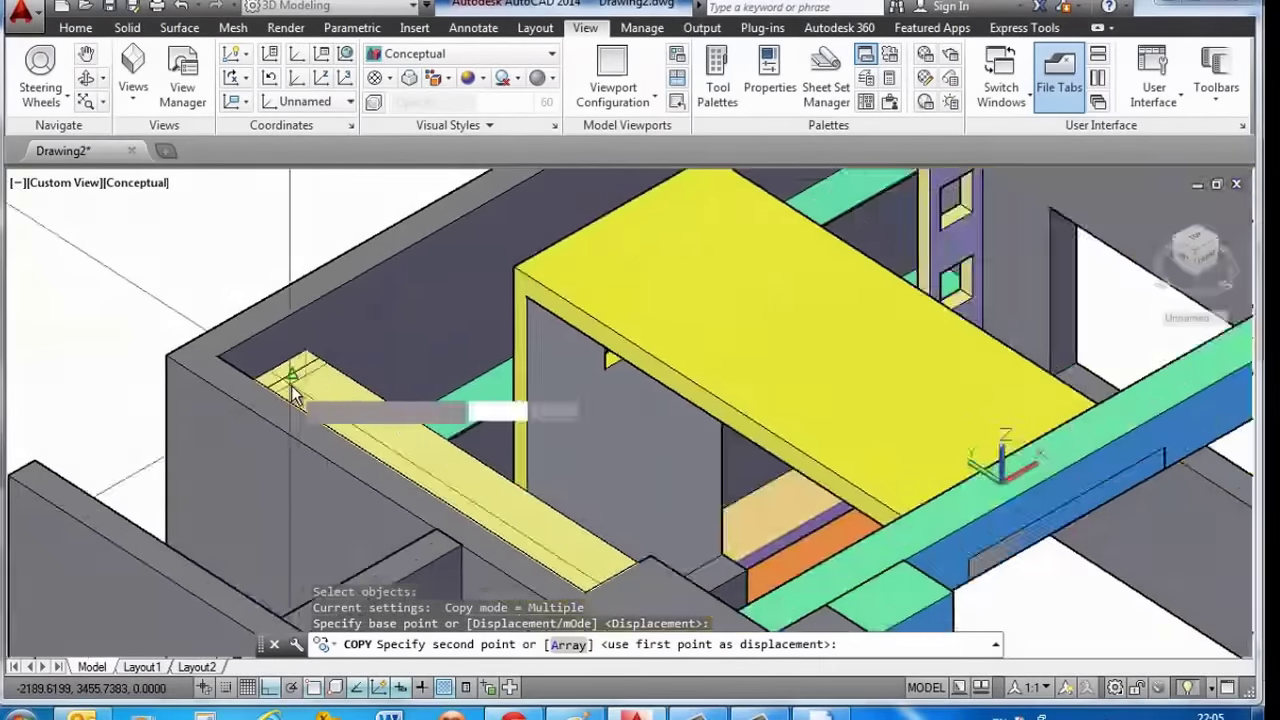
{"action": "scroll", "coordinate": [291, 385], "scroll_direction": "down", "scroll_amount": 5}
{"action": "scroll", "coordinate": [429, 286], "scroll_direction": "up", "scroll_amount": 5}
{"action": "scroll", "coordinate": [386, 334], "scroll_direction": "up", "scroll_amount": 3}
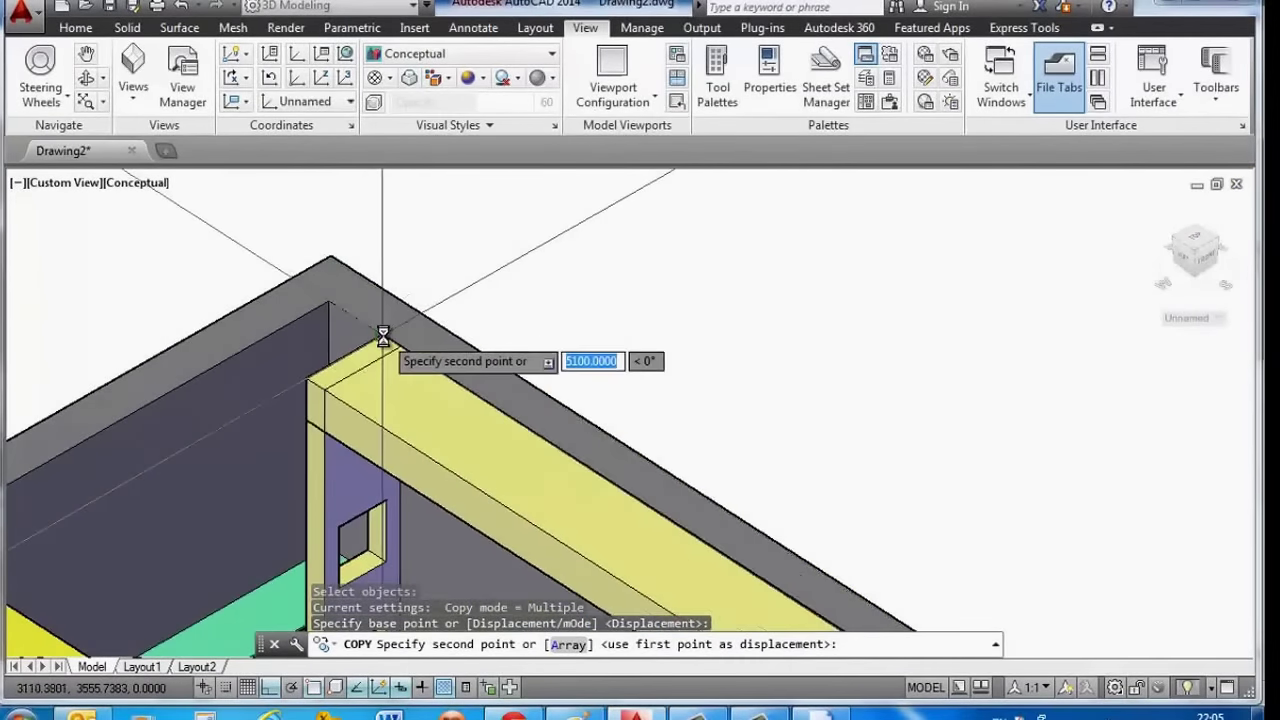
{"action": "scroll", "coordinate": [455, 277], "scroll_direction": "down", "scroll_amount": 2}
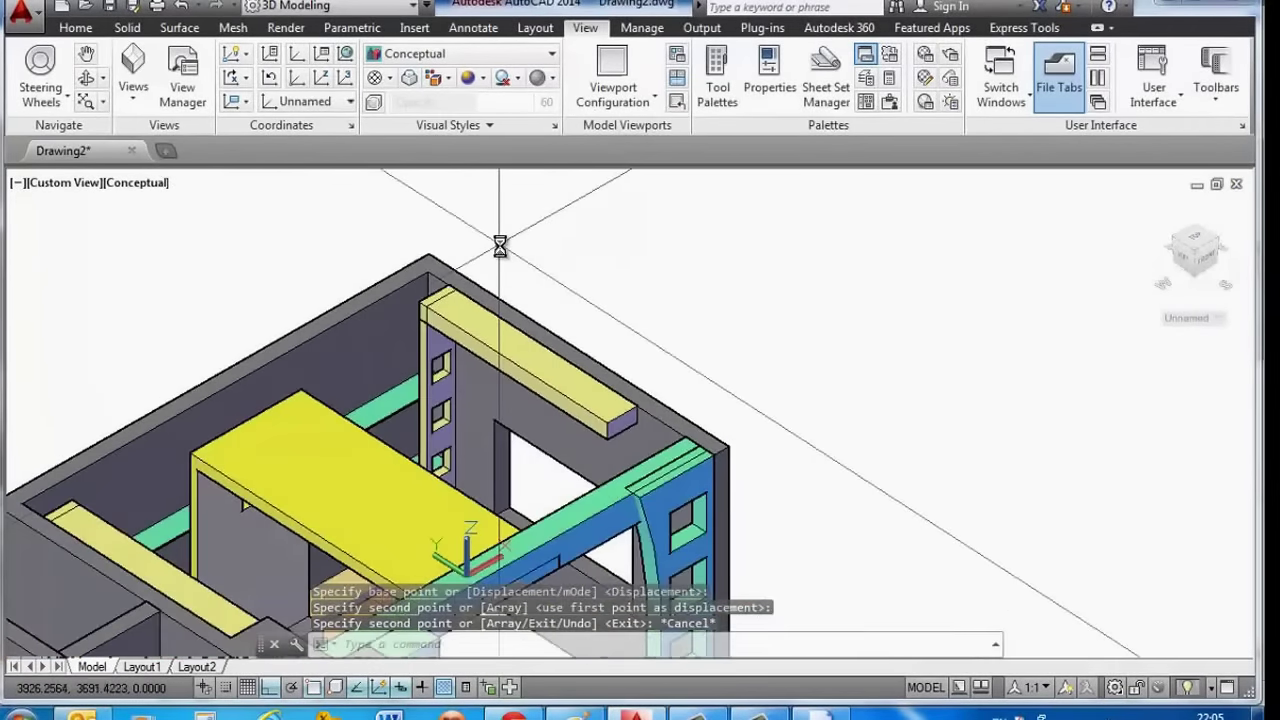
{"action": "scroll", "coordinate": [650, 395], "scroll_direction": "up", "scroll_amount": 2}
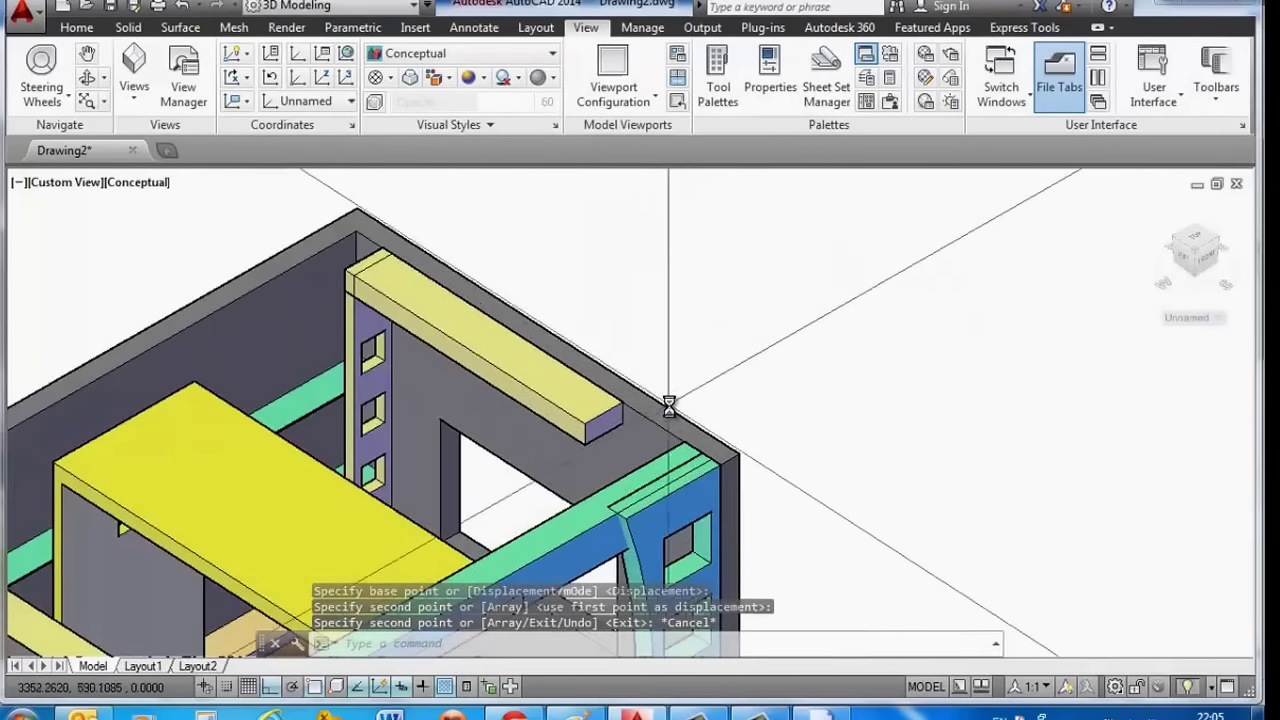
{"action": "middle_click_drag", "start_coordinate": [216, 187], "coordinate": [603, 297], "text": "shift"}
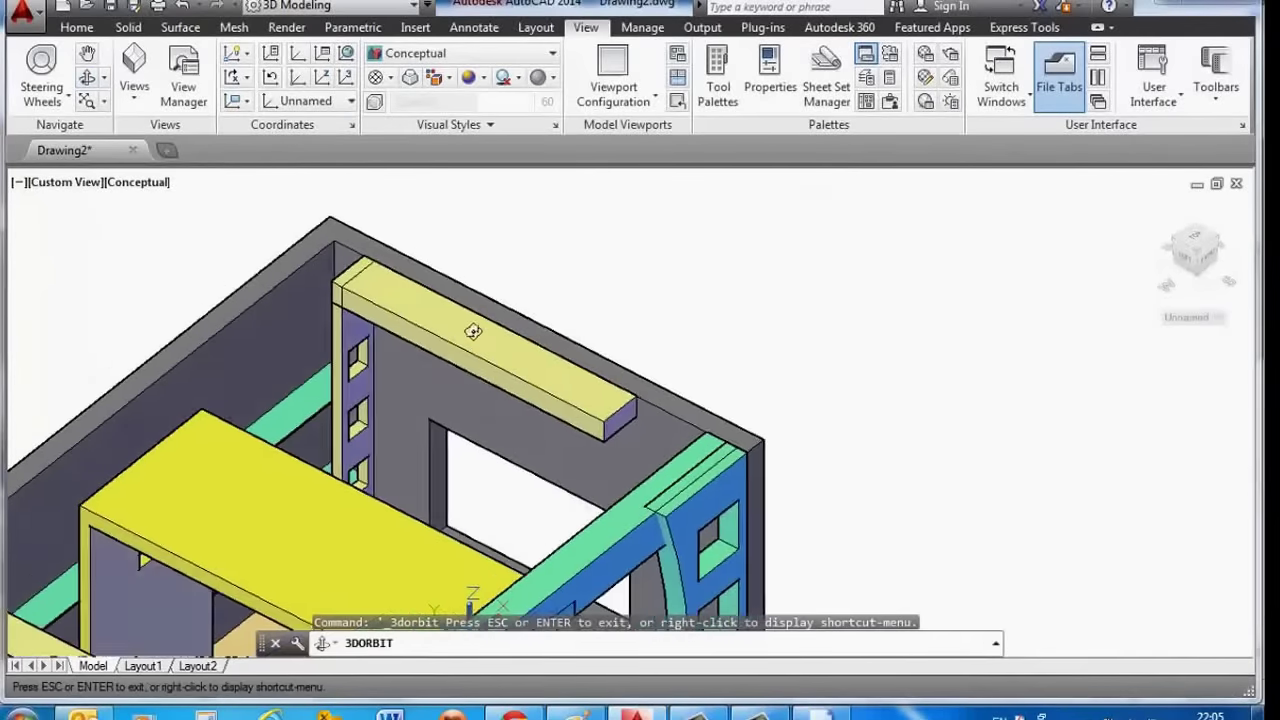
Exit orbit mode and switch the viewport to the 2D Wireframe visual style.
{"action": "right_click", "coordinate": [603, 297]}
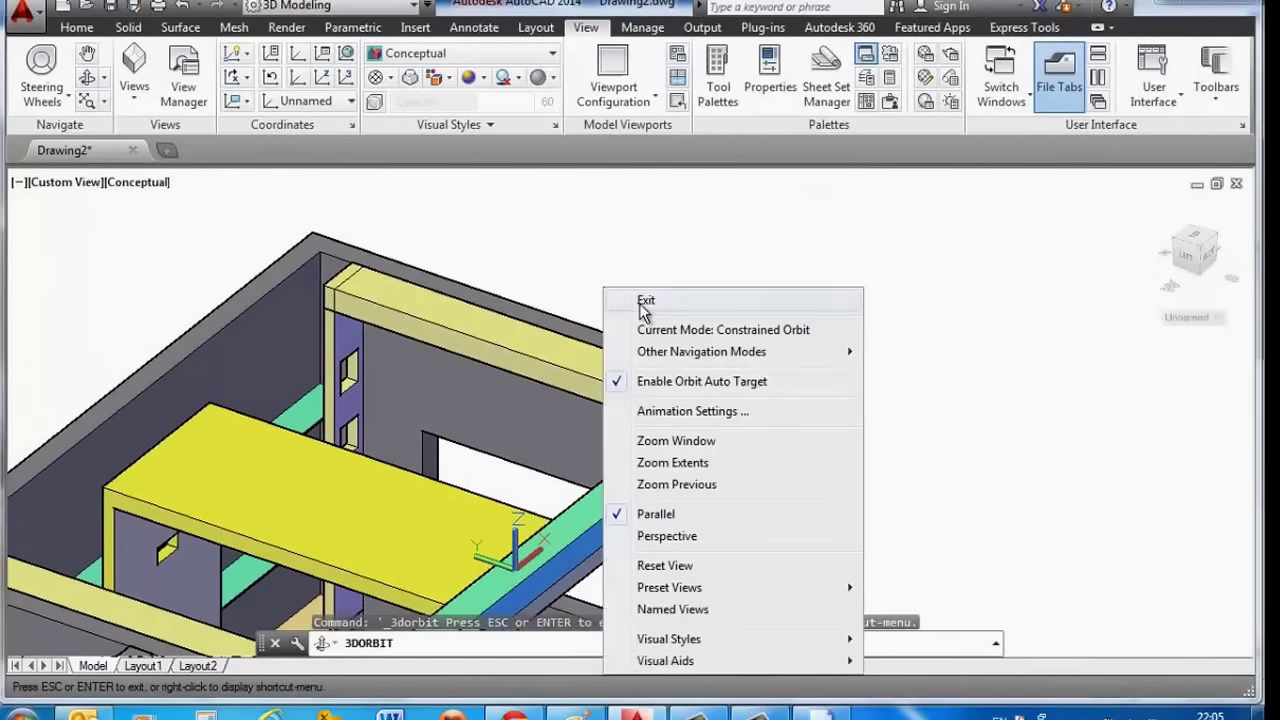
{"action": "left_click", "coordinate": [612, 299]}
{"action": "left_click", "coordinate": [138, 182]}
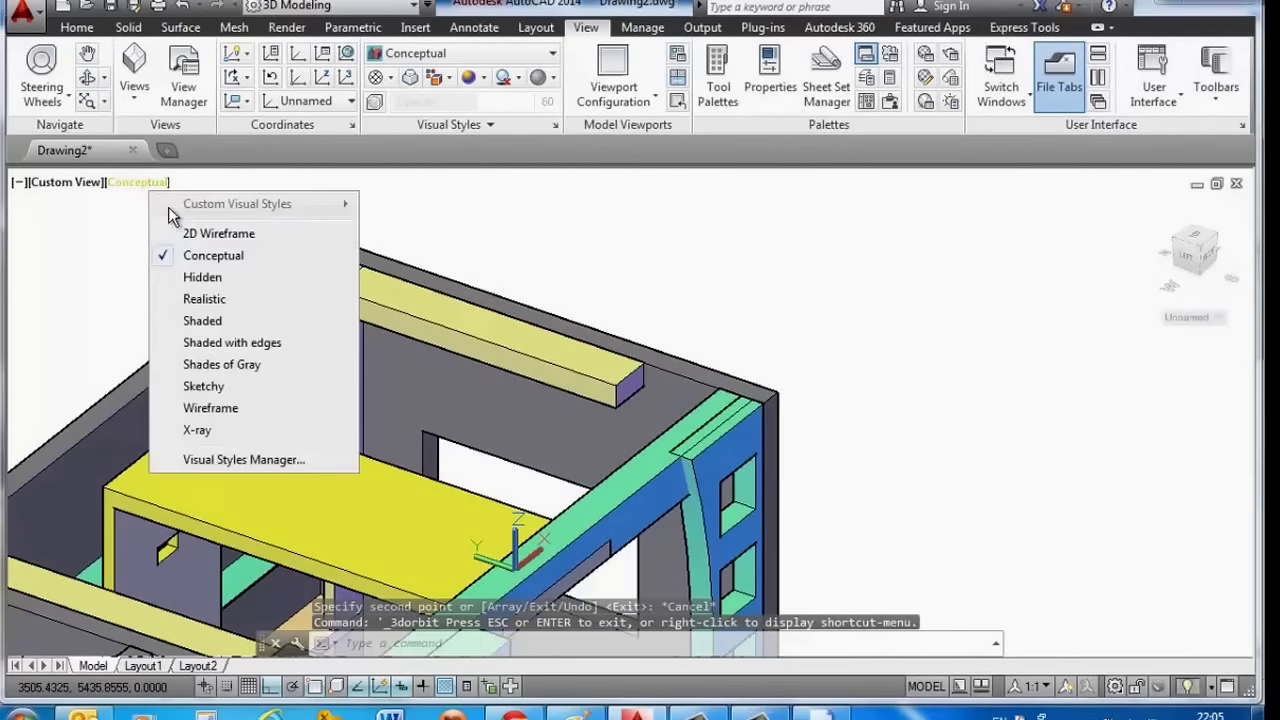
{"action": "left_click", "coordinate": [193, 234]}
Face-extrude the far top beam's end so it reaches the arched frame across the back wall.
{"action": "left_click", "coordinate": [285, 84]}
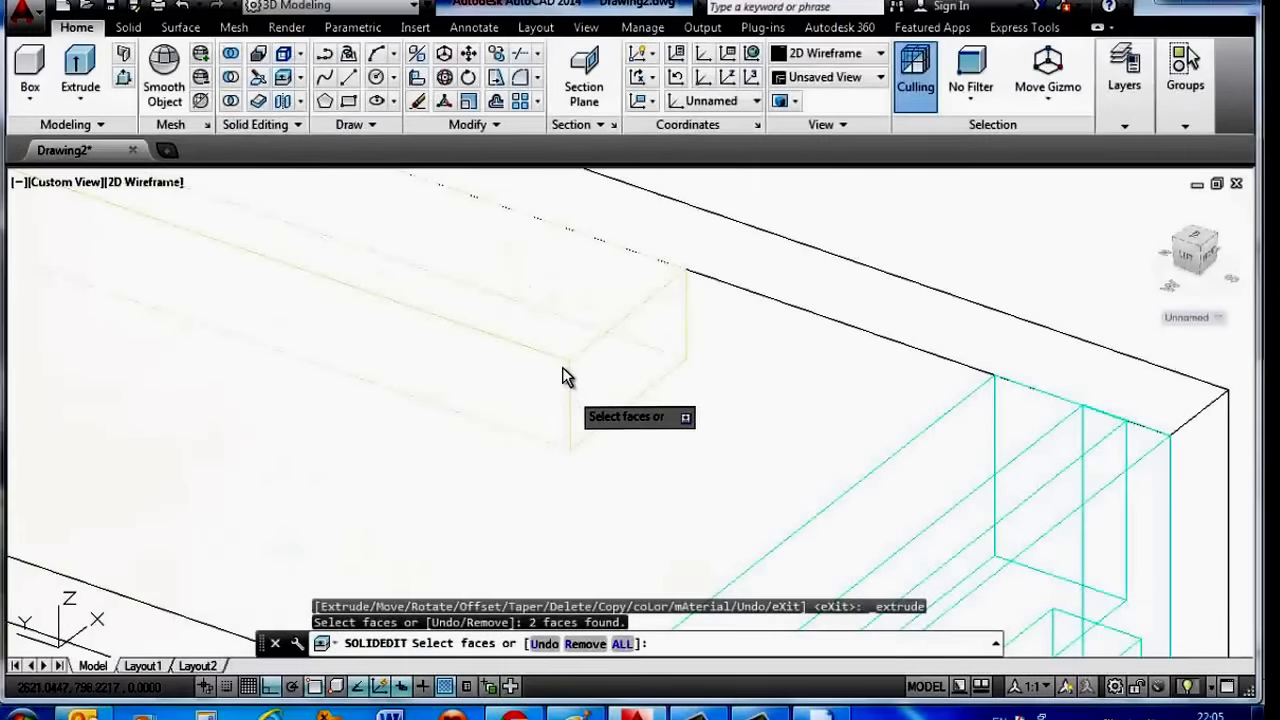
{"action": "type", "text": "r"}
{"action": "key", "text": "Return"}
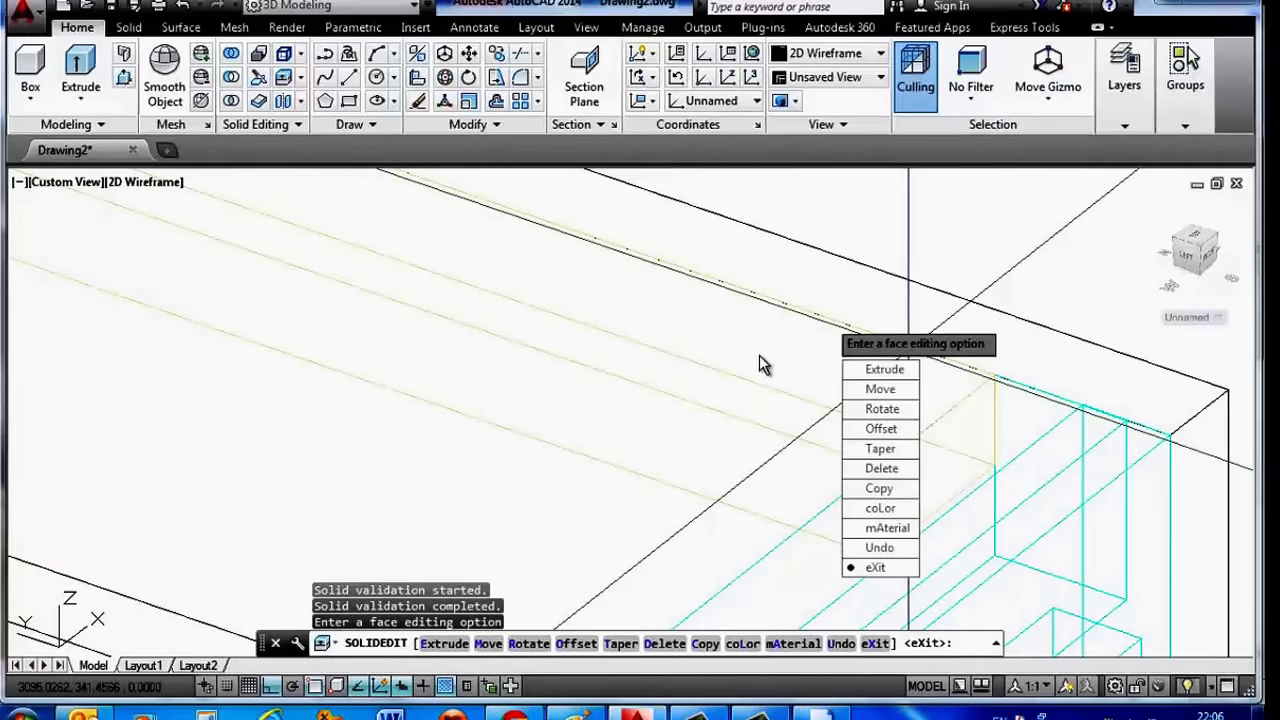
{"action": "key", "text": "Escape"}
{"action": "key", "text": "Escape"}
{"action": "key", "text": "Escape"}
{"action": "scroll", "coordinate": [762, 355], "scroll_direction": "down", "scroll_amount": 3}
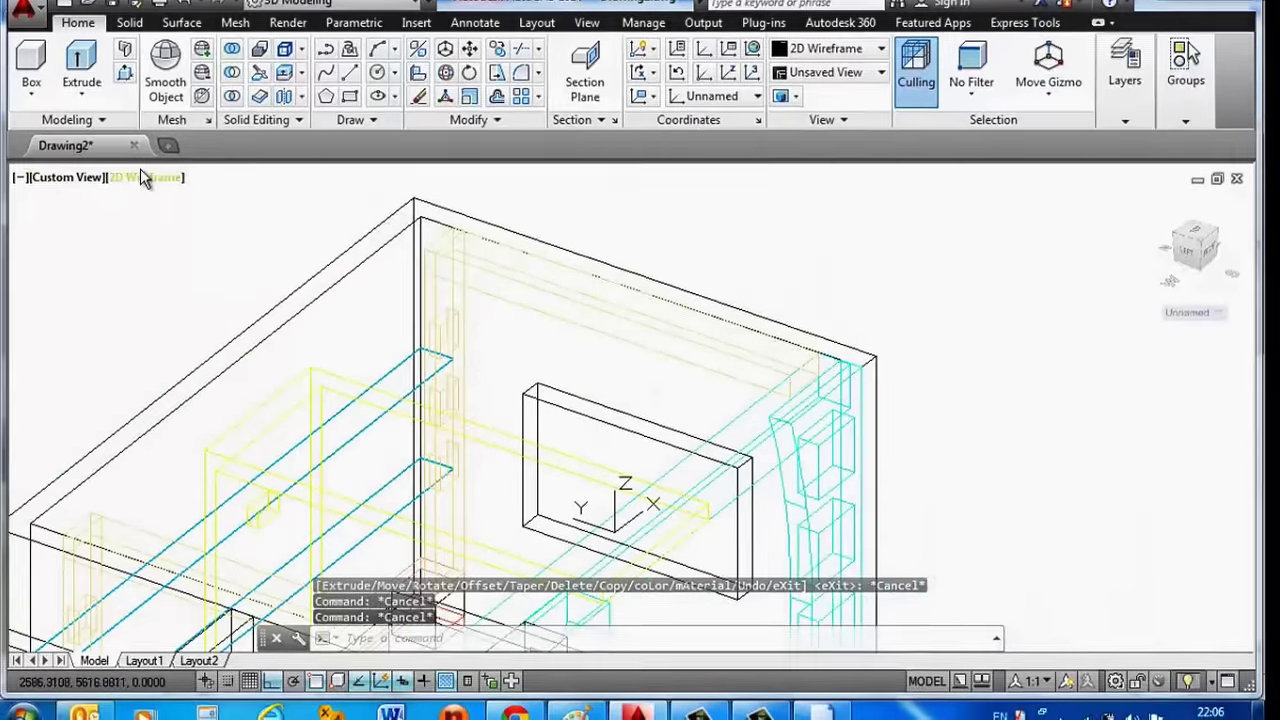
Return to Conceptual shading and orbit the model to view it from the other side.
{"action": "left_click", "coordinate": [147, 175]}
{"action": "left_click", "coordinate": [207, 248]}
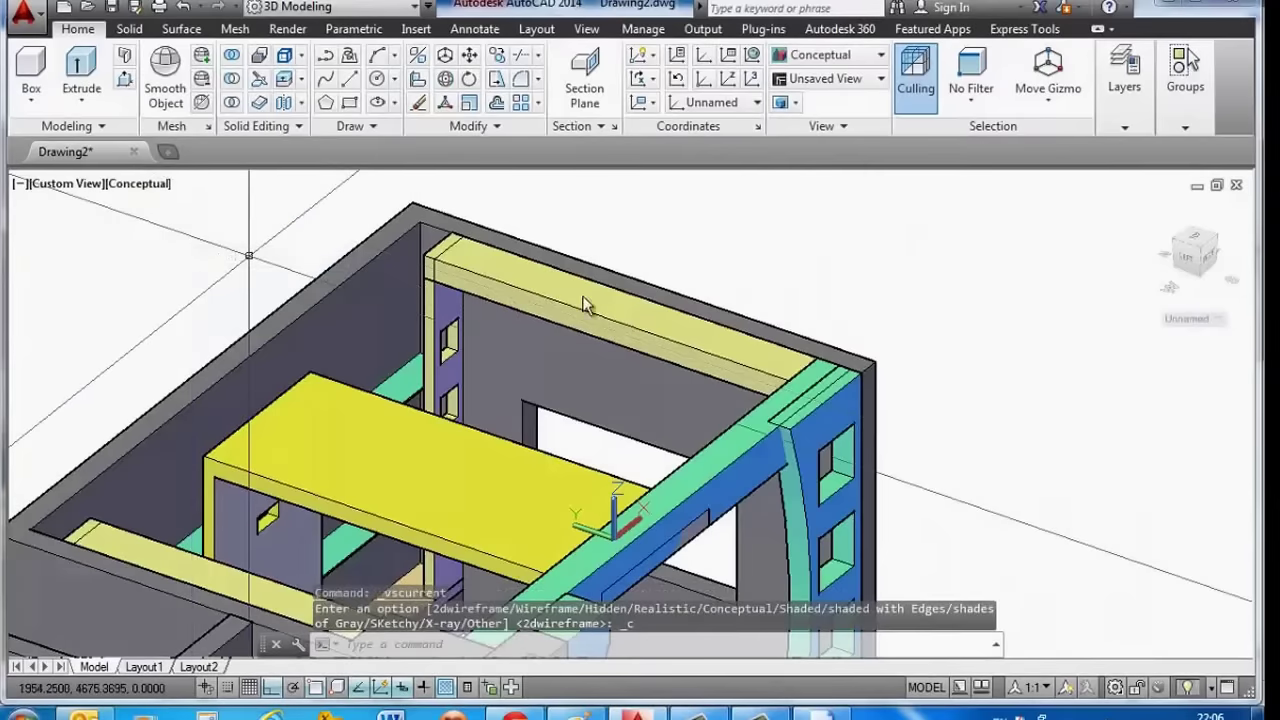
{"action": "scroll", "coordinate": [684, 259], "scroll_direction": "down", "scroll_amount": 2}
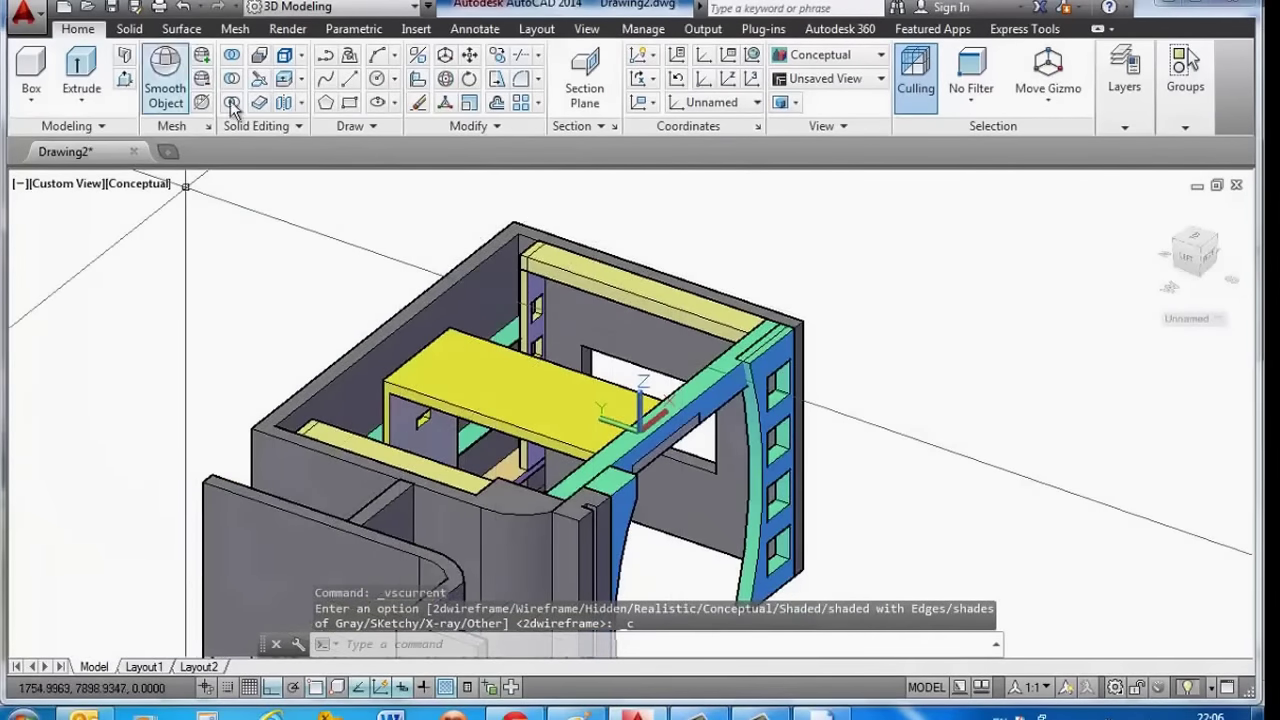
{"action": "left_click", "coordinate": [587, 29]}
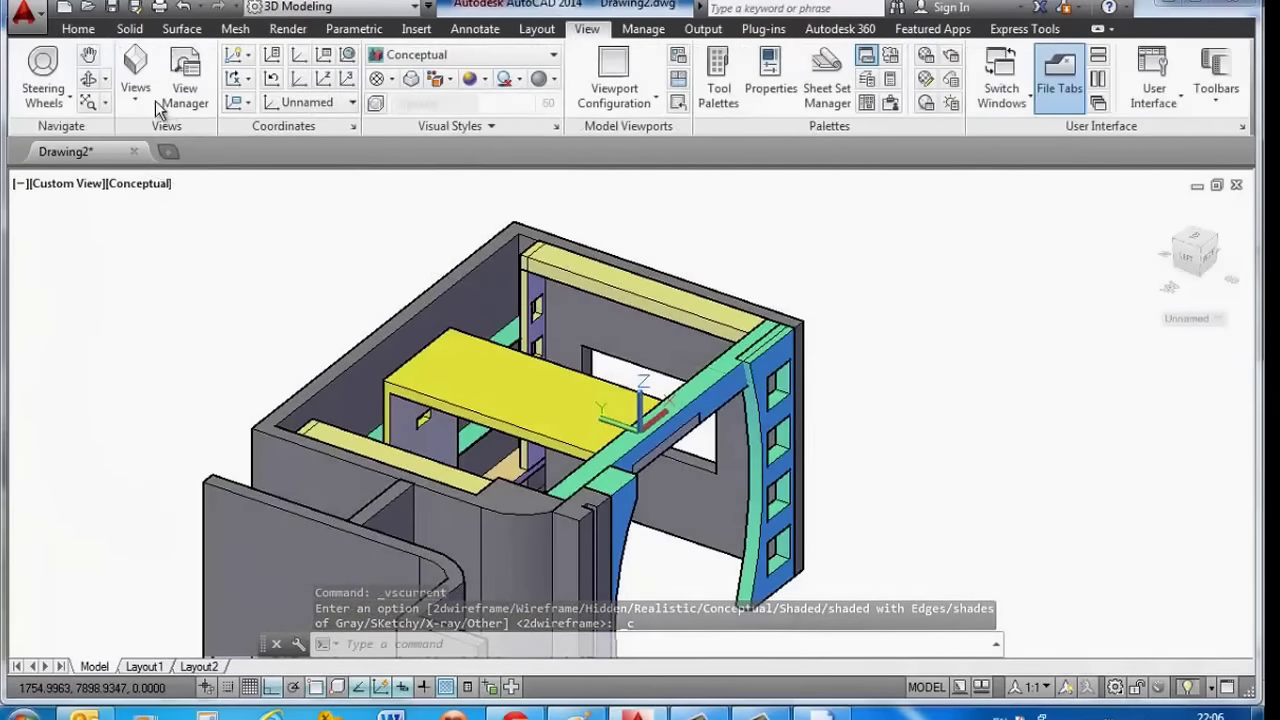
{"action": "left_click", "coordinate": [89, 78]}
{"action": "mouse_move", "coordinate": [560, 280]}
{"action": "left_mouse_down"}
{"action": "mouse_move", "coordinate": [356, 272]}
{"action": "mouse_move", "coordinate": [305, 322]}
{"action": "mouse_move", "coordinate": [318, 313]}
{"action": "mouse_move", "coordinate": [262, 303]}
{"action": "left_mouse_up"}
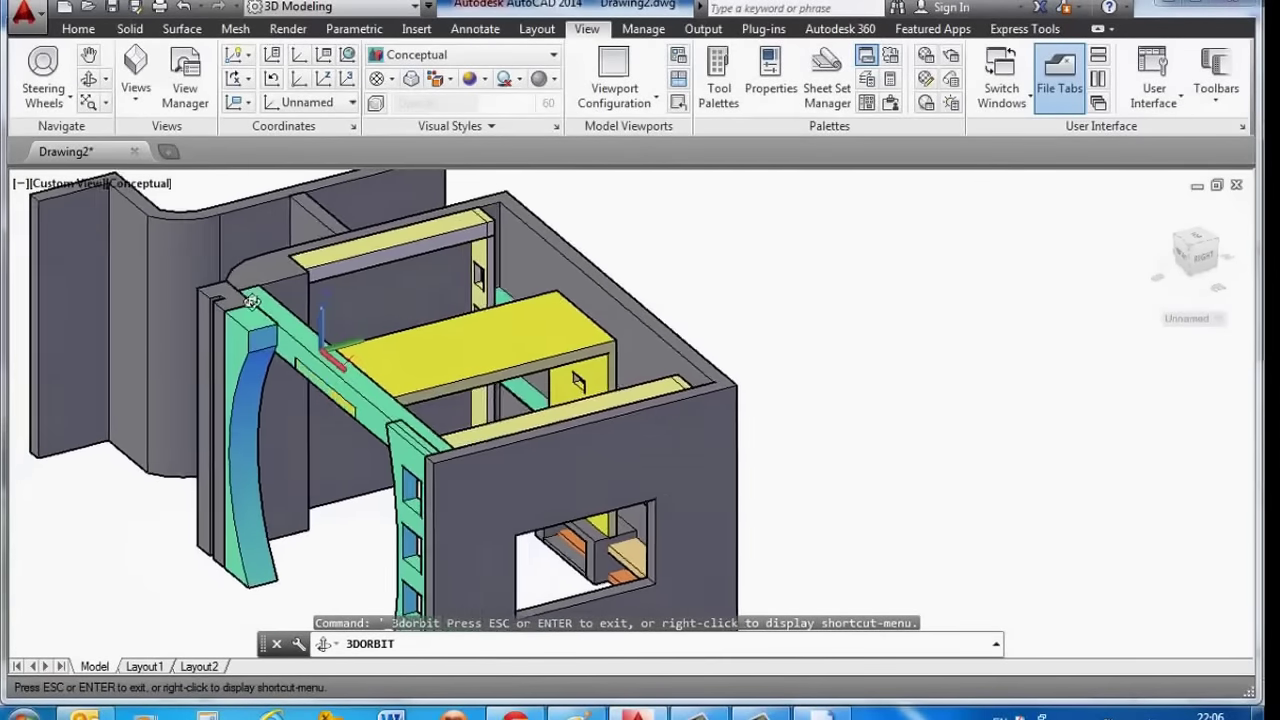